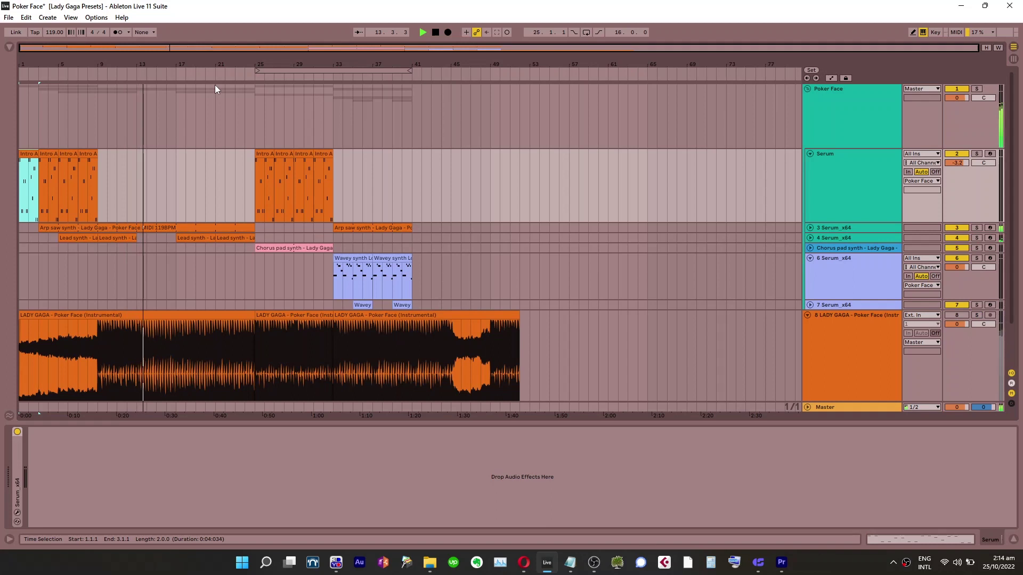
# Compare the Serum recreation with the original Poker Face instrumental during playback by alternating the reference track's solo
pyautogui.press('s')
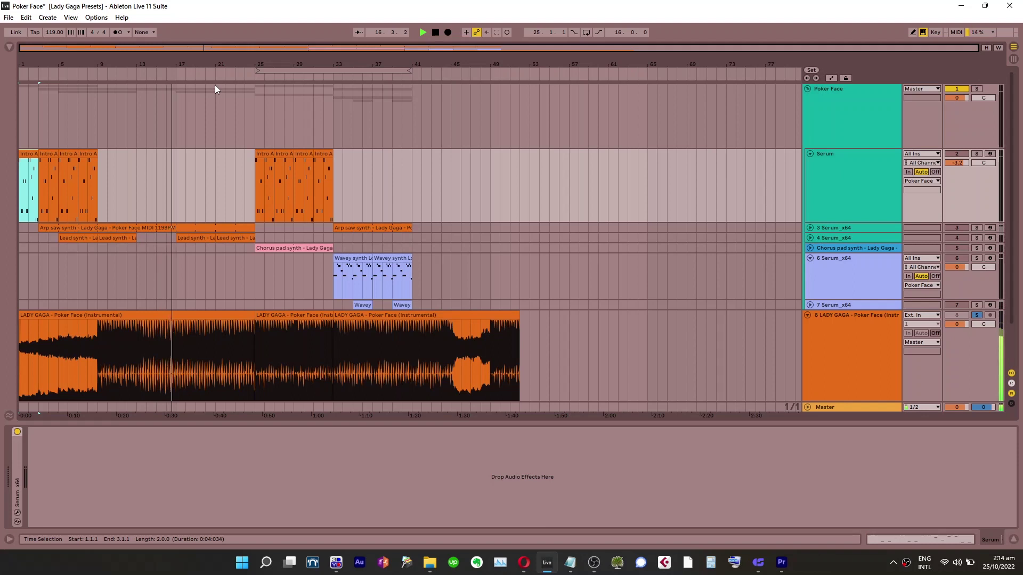
pyautogui.press('s')
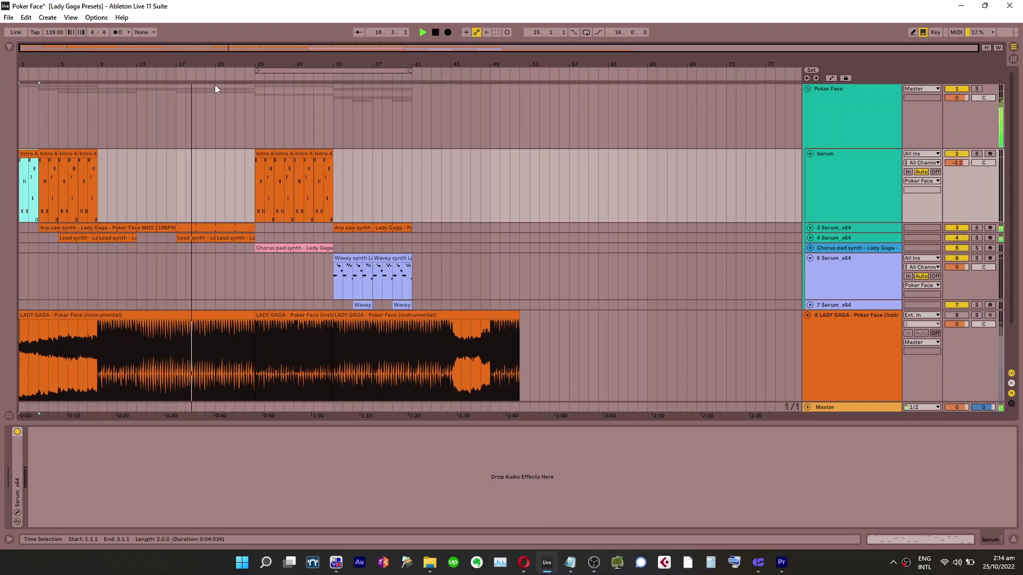
pyautogui.press('s')
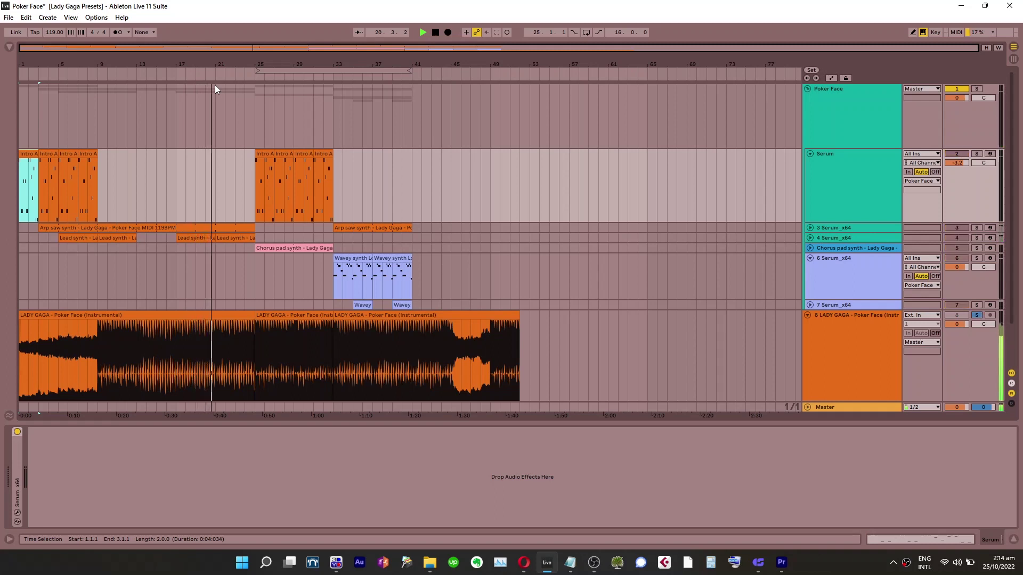
pyautogui.press('s')
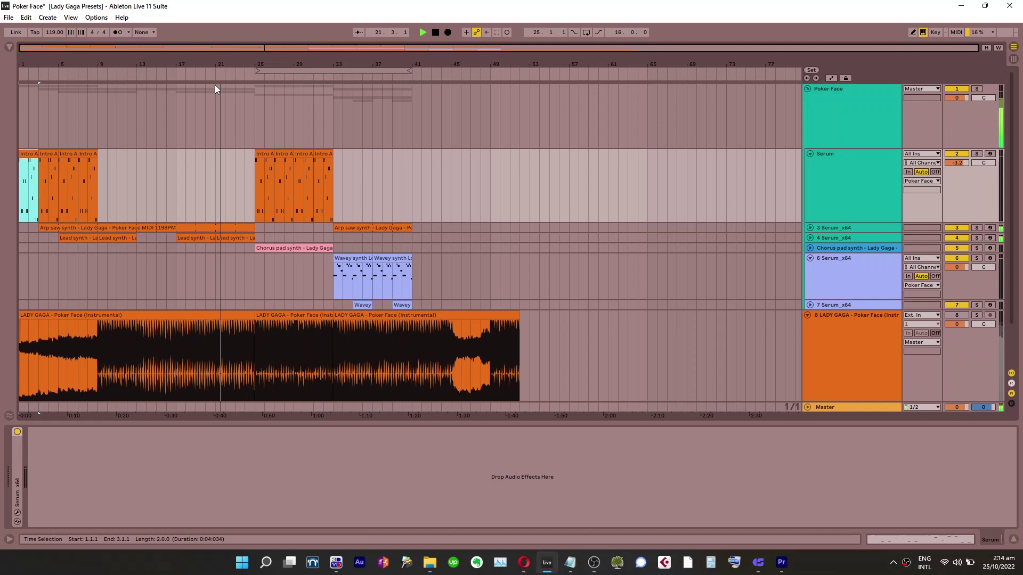
# Unfold the 4 Serum_x64 track to show its lead synth clips and mixer controls
pyautogui.click(816, 238)
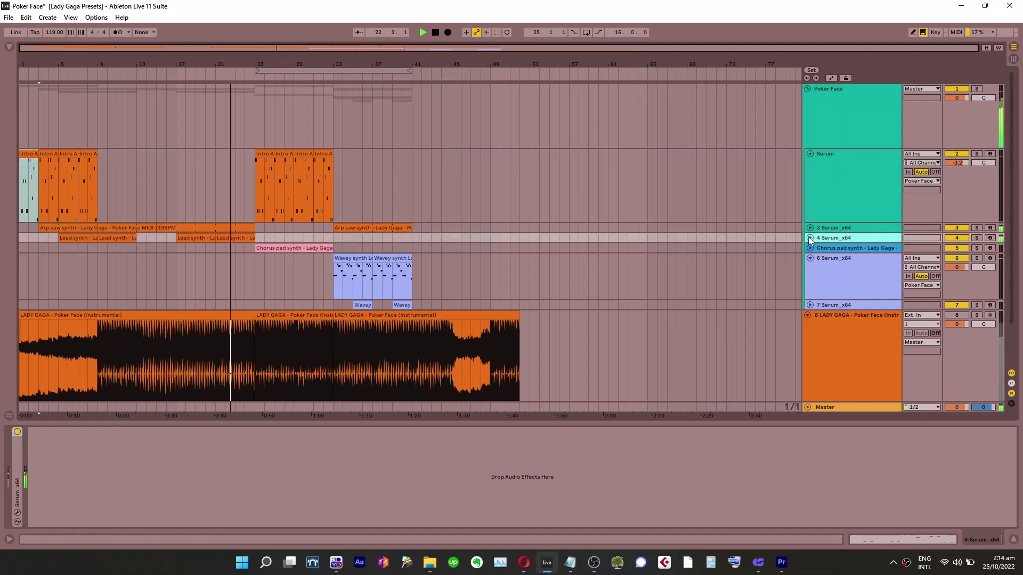
pyautogui.click(810, 238)
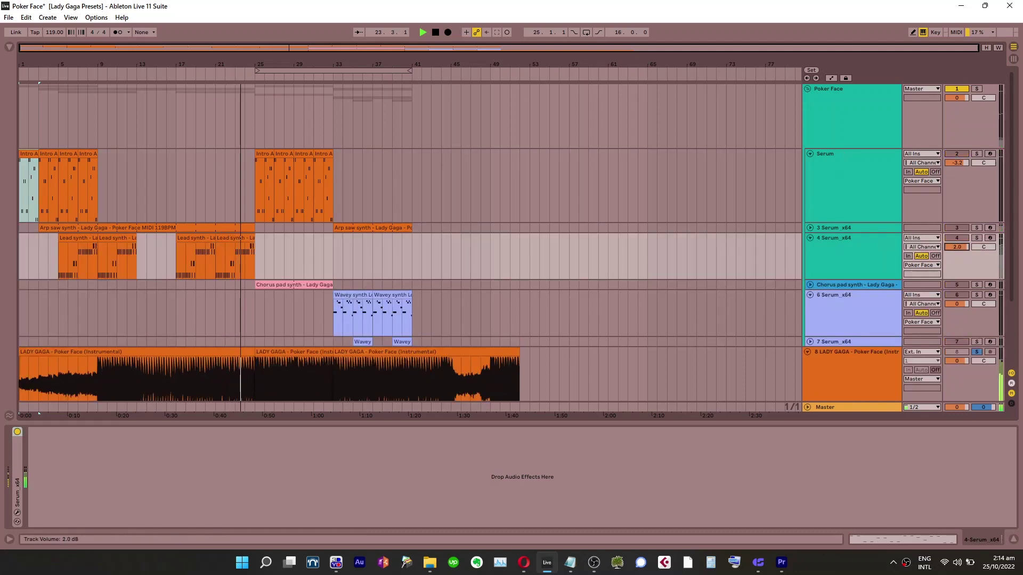
pyautogui.click(280, 258)
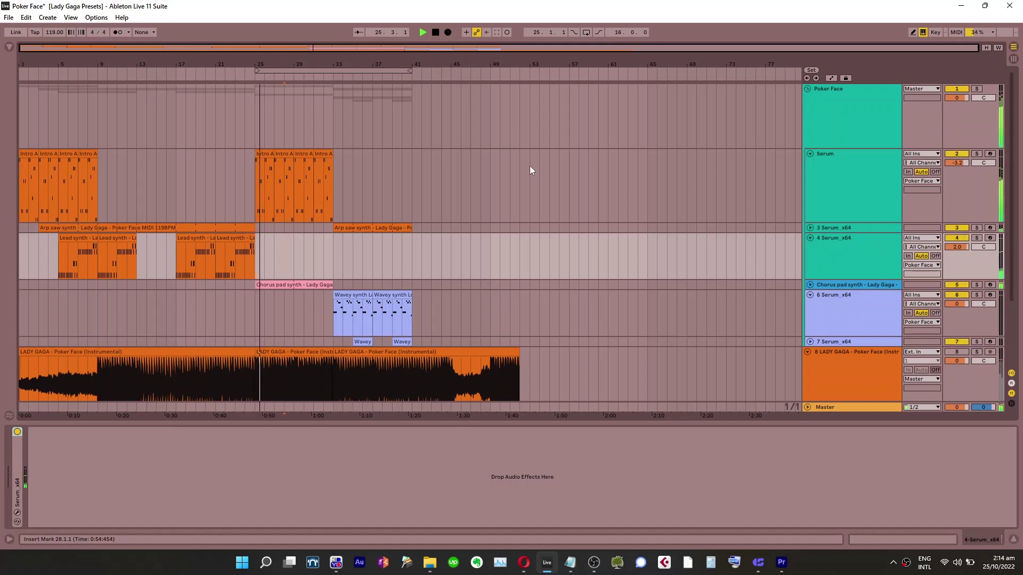
# Compare the synth layers with the soloed instrumental from the chorus pad section into the wavey synth section
pyautogui.click(277, 237)
pyautogui.press('s')
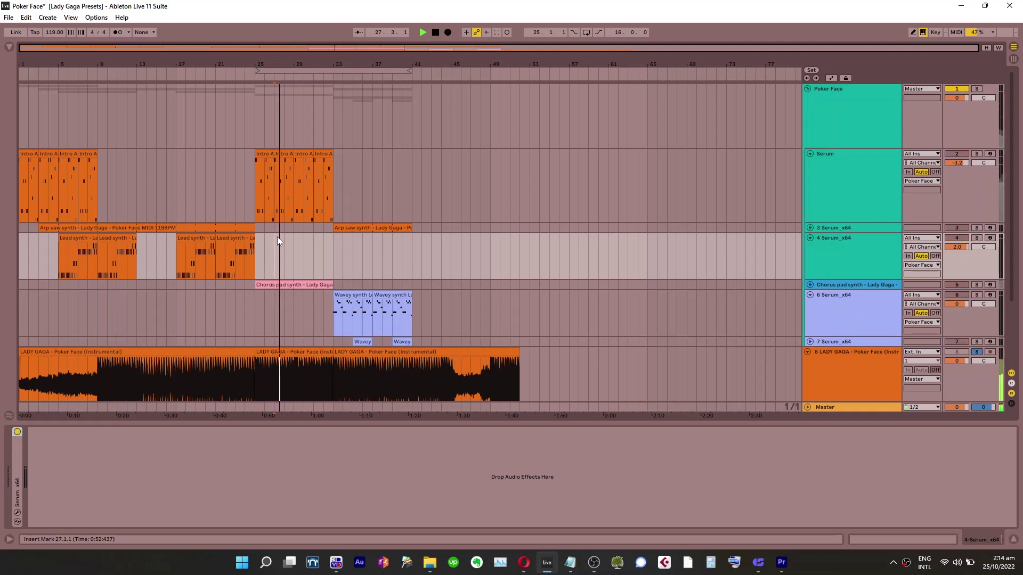
pyautogui.press('s')
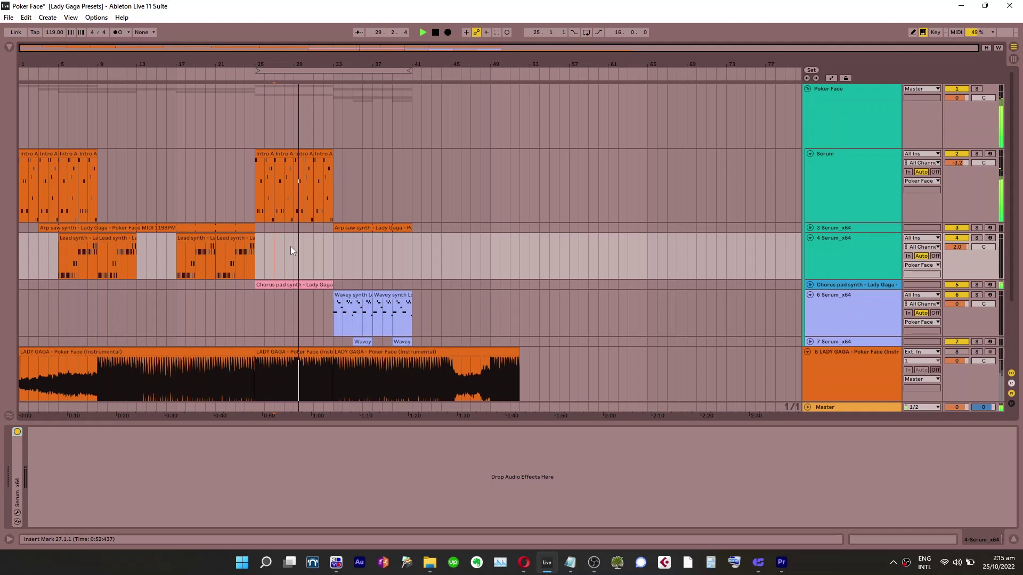
pyautogui.press('s')
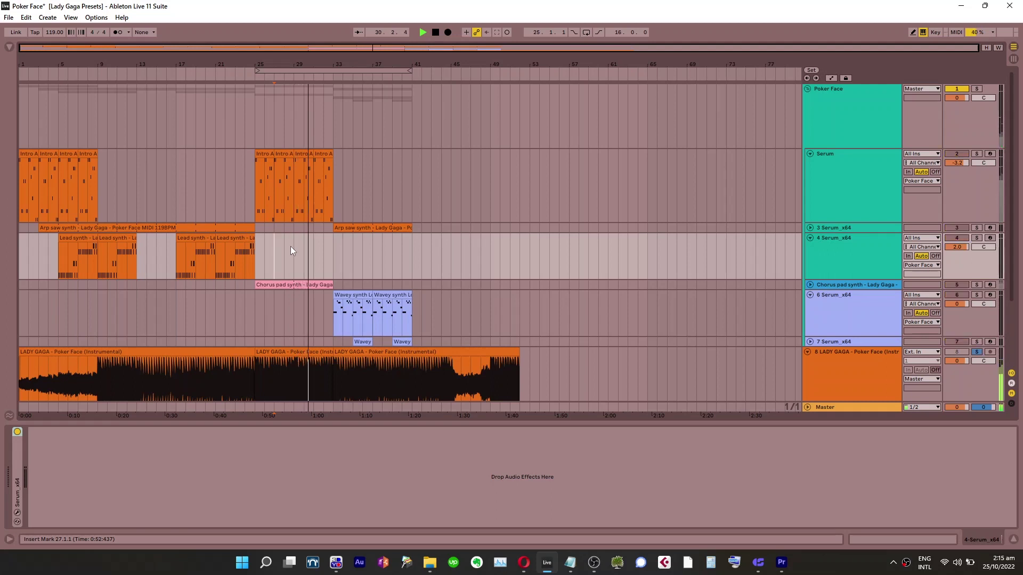
pyautogui.press('s')
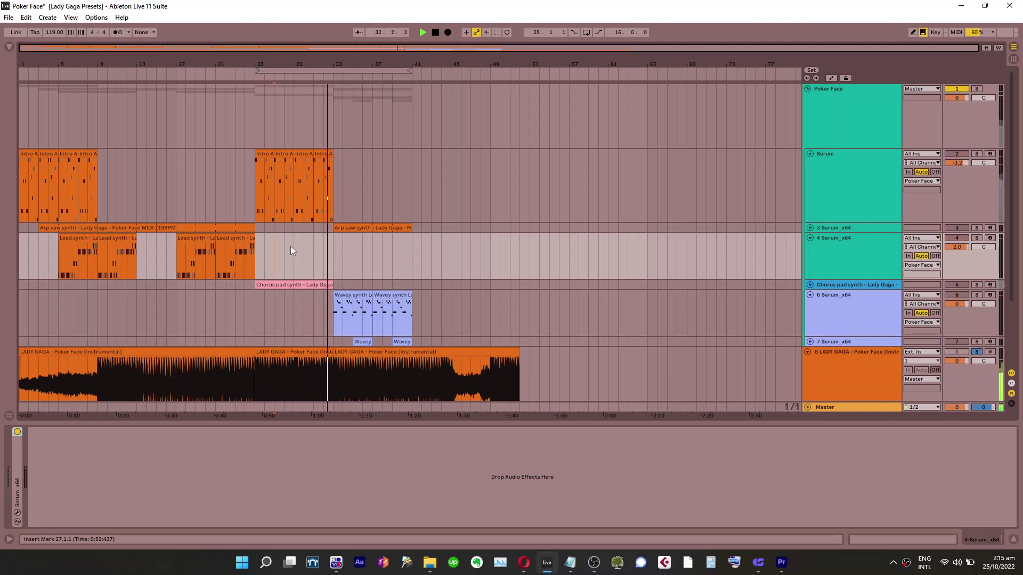
pyautogui.press('s')
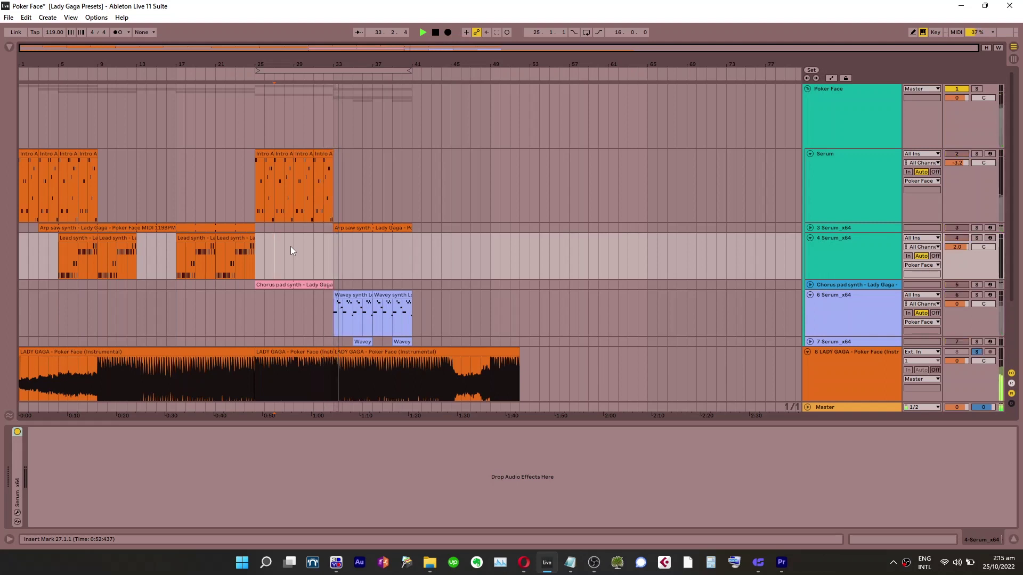
pyautogui.press('s')
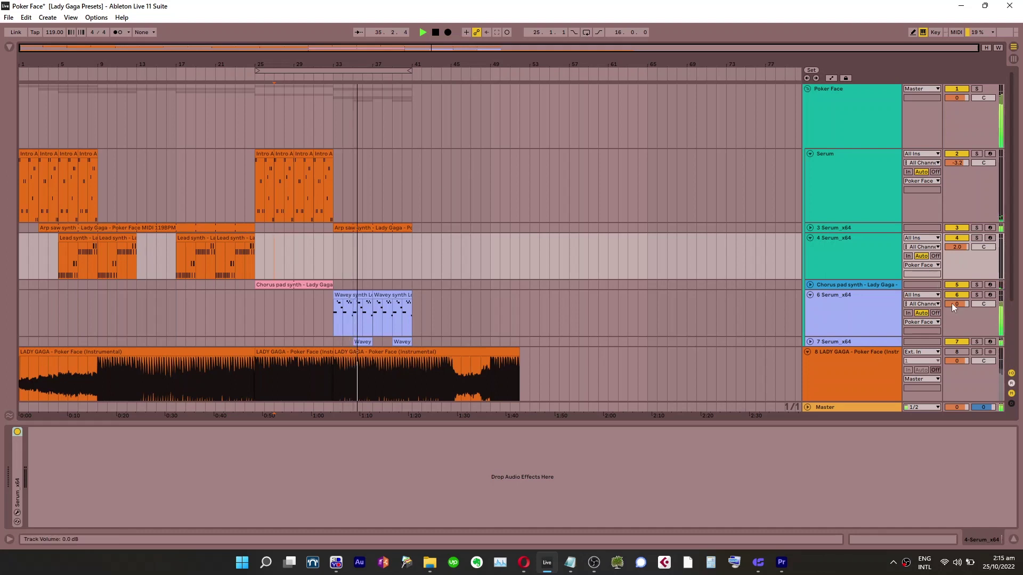
# Unfold the 7 Serum_x64 track, set its volume to 2.5 dB and adjust the 6 Serum_x64 track's volume against the reference
pyautogui.click(810, 342)
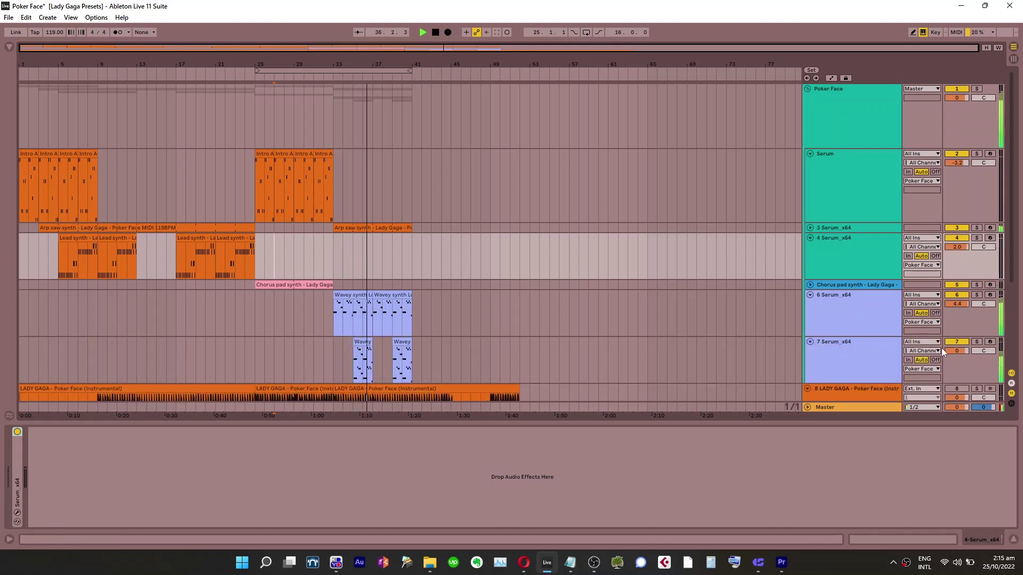
pyautogui.click(957, 351)
pyautogui.click(574, 297)
pyautogui.click(425, 315)
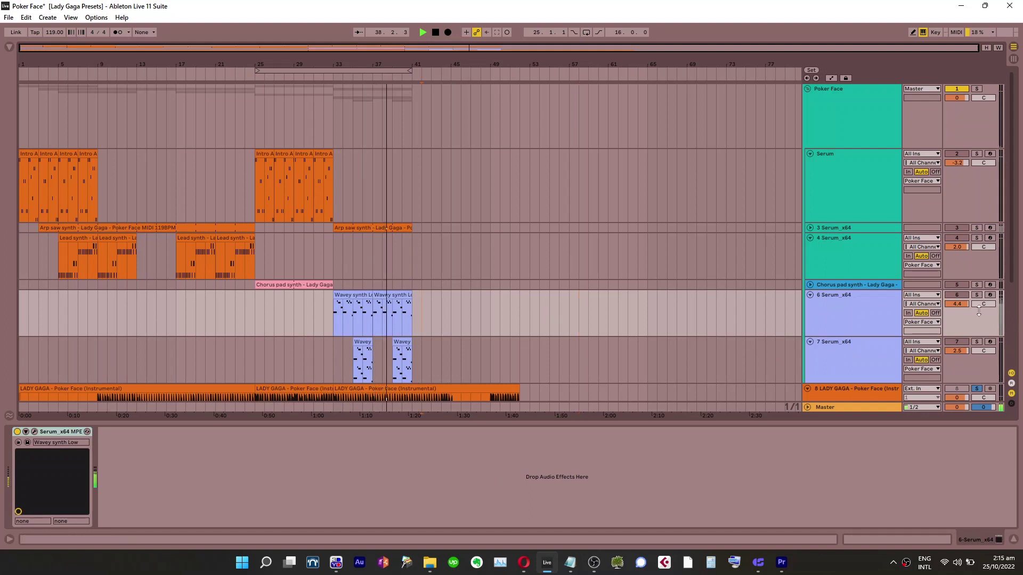
pyautogui.click(629, 313)
pyautogui.press('s')
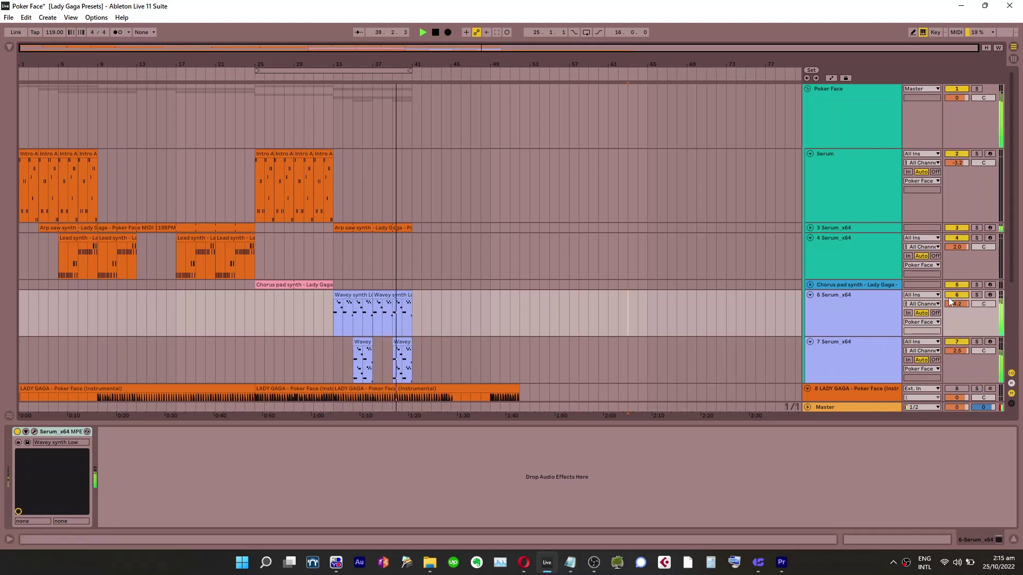
pyautogui.moveTo(953, 303); pyautogui.dragTo(953, 307)
pyautogui.keyDown('shift'); pyautogui.click(523, 321); pyautogui.keyUp('shift')
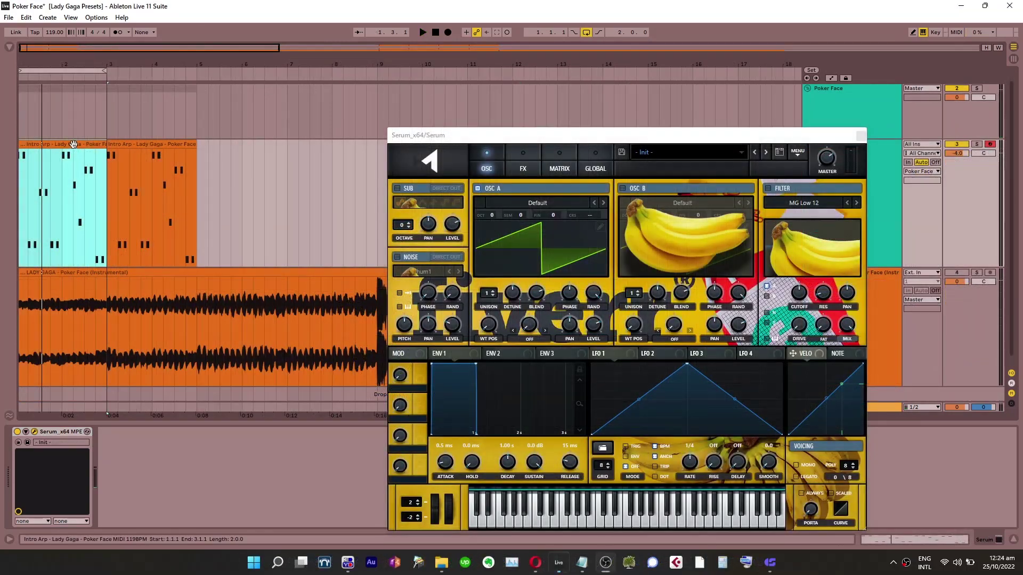
# Play the two-bar Intro Arp loop and compare the initialized Serum patch with the original instrumental
pyautogui.press('space')
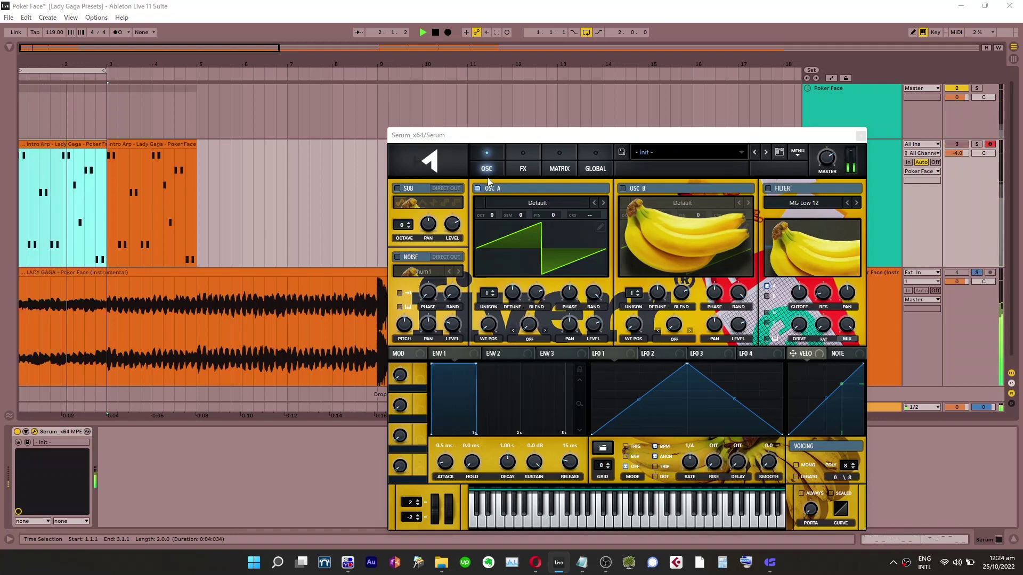
pyautogui.press('s')
pyautogui.click(491, 294)
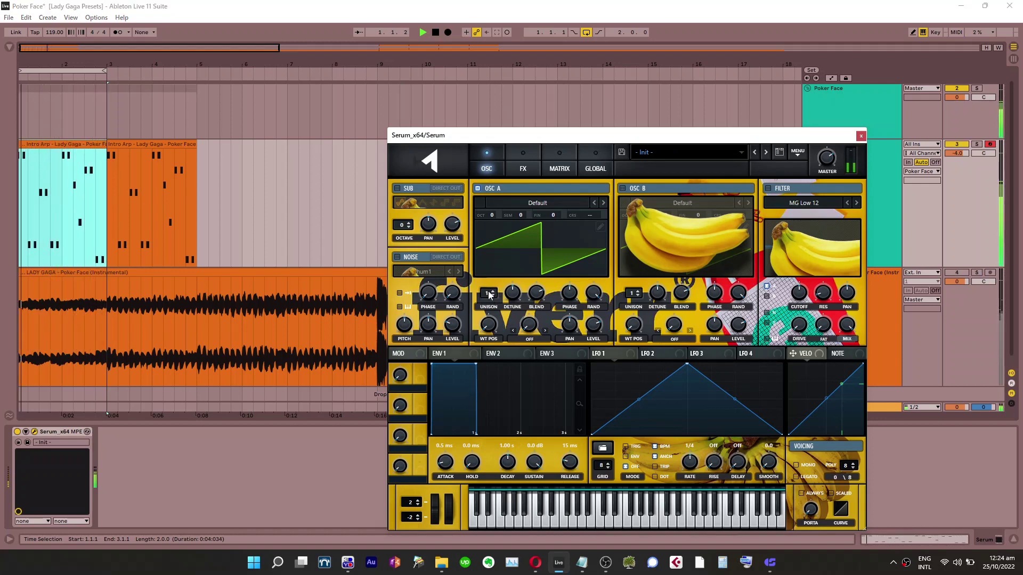
# Enable Serum's filter and set its type to Low 24
pyautogui.click(786, 190)
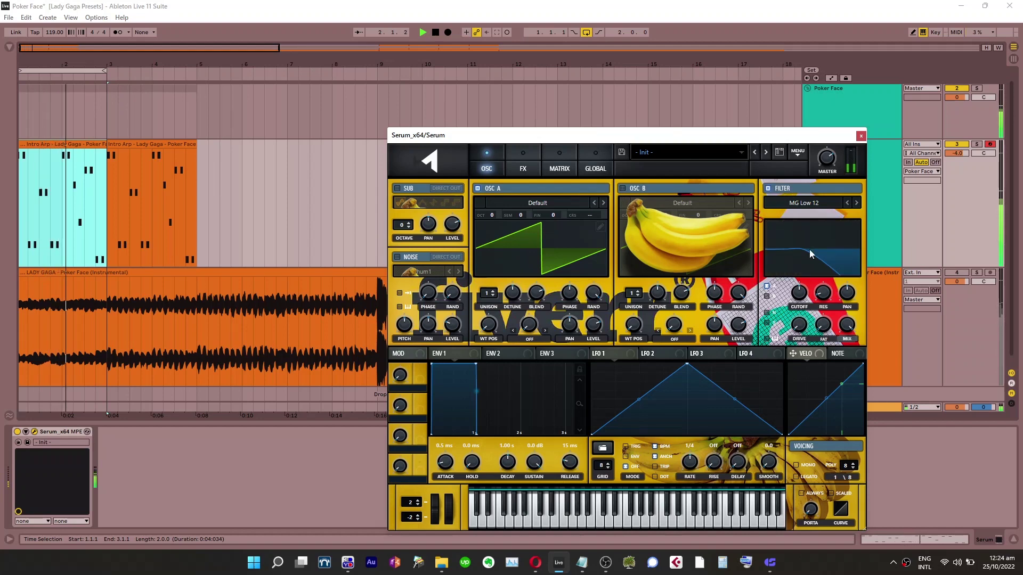
pyautogui.click(826, 211)
pyautogui.moveTo(815, 213)
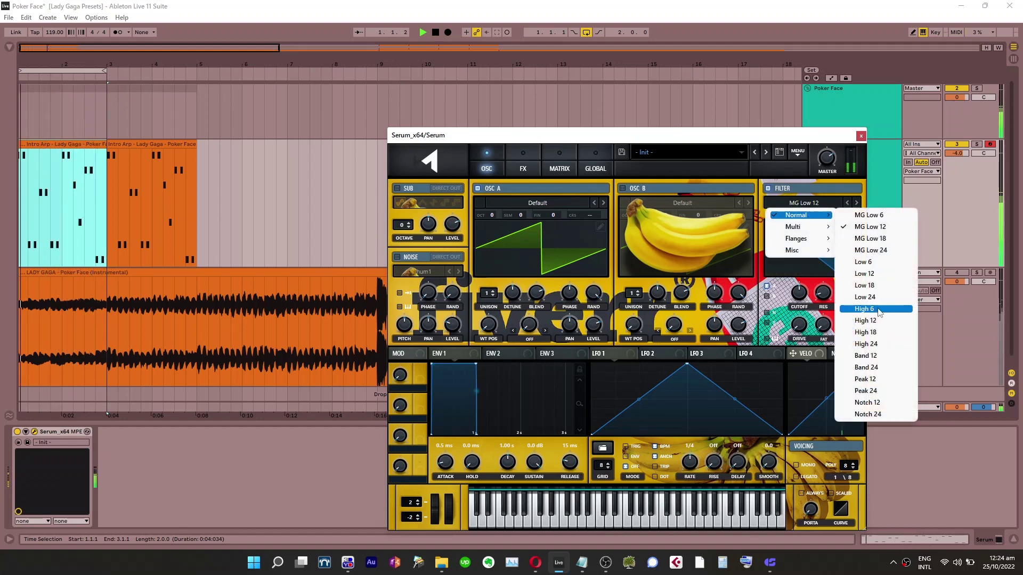
pyautogui.click(863, 303)
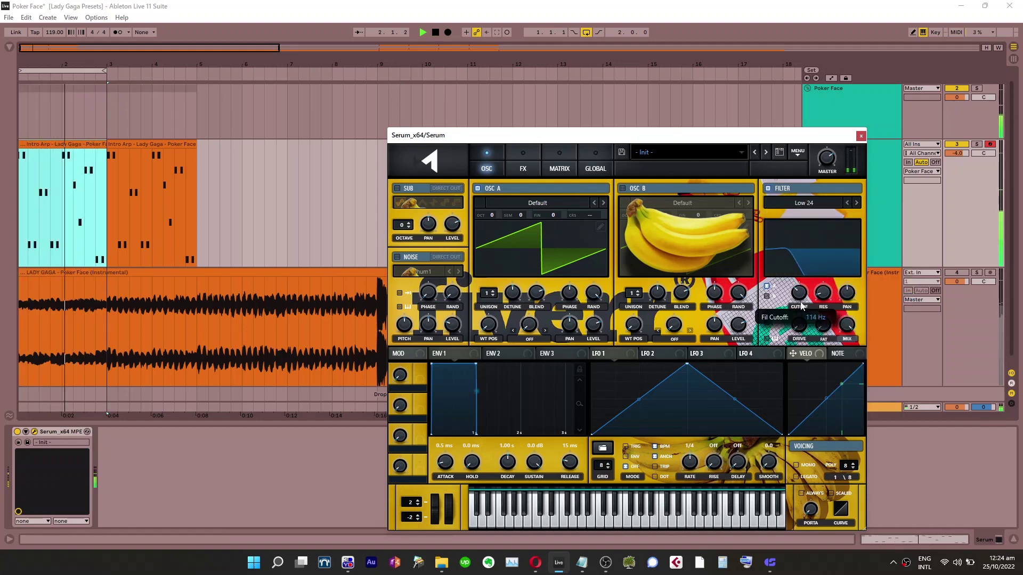
# Change the filter type to MG Low 24 and lower its cutoff to about 220 Hz
pyautogui.click(857, 203)
pyautogui.click(856, 203)
pyautogui.click(847, 203)
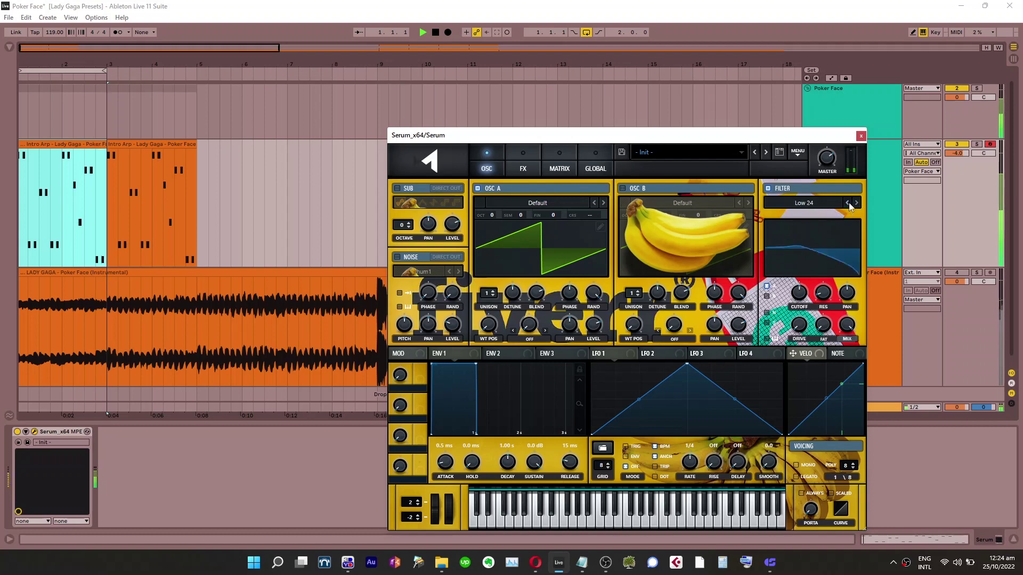
pyautogui.click(828, 206)
pyautogui.moveTo(788, 211)
pyautogui.click(900, 254)
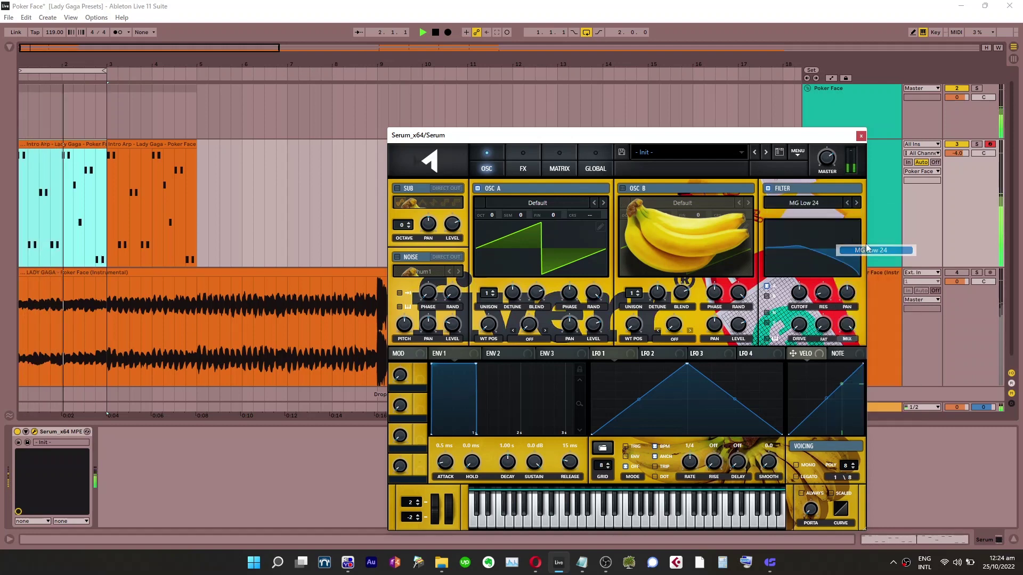
pyautogui.click(831, 206)
pyautogui.click(800, 290)
pyautogui.moveTo(800, 292); pyautogui.dragTo(798, 301)
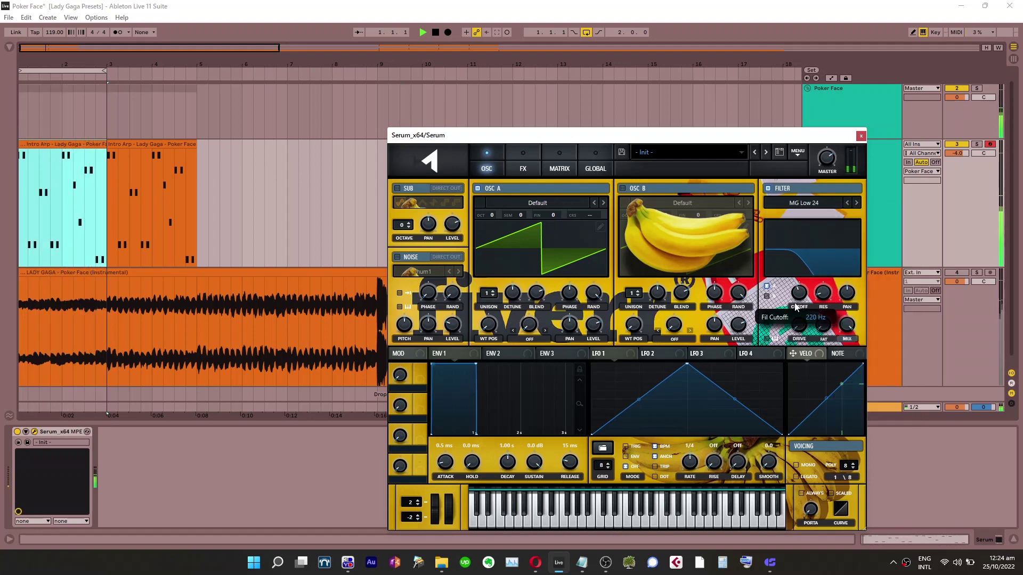
# Shape Envelope 2 with a shorter decay and a 632 ms release, assign it to the filter cutoff, and enable filter key tracking
pyautogui.click(501, 353)
pyautogui.moveTo(476, 364); pyautogui.dragTo(438, 356)
pyautogui.moveTo(570, 462); pyautogui.dragTo(474, 433)
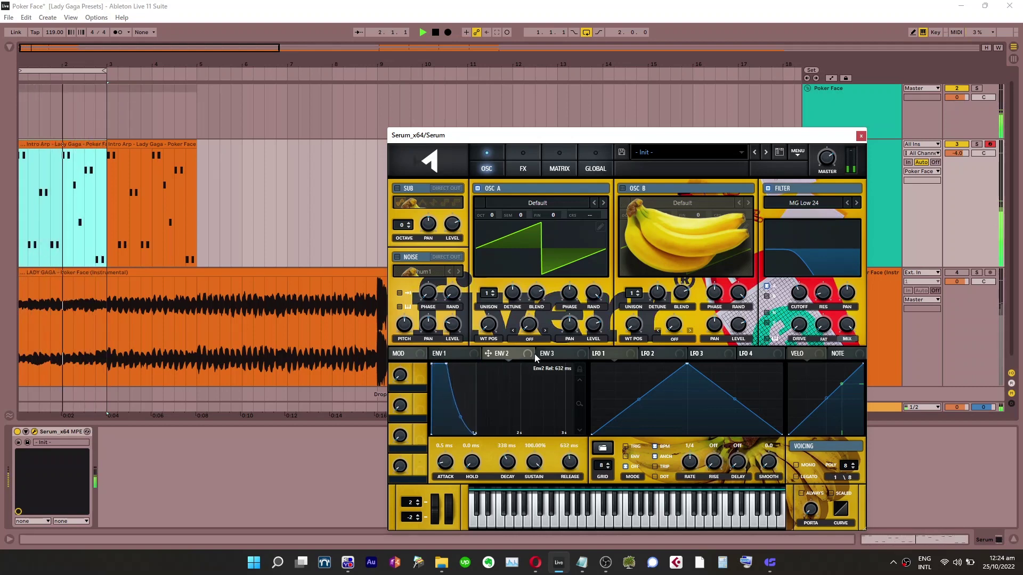
pyautogui.moveTo(770, 299); pyautogui.dragTo(791, 324)
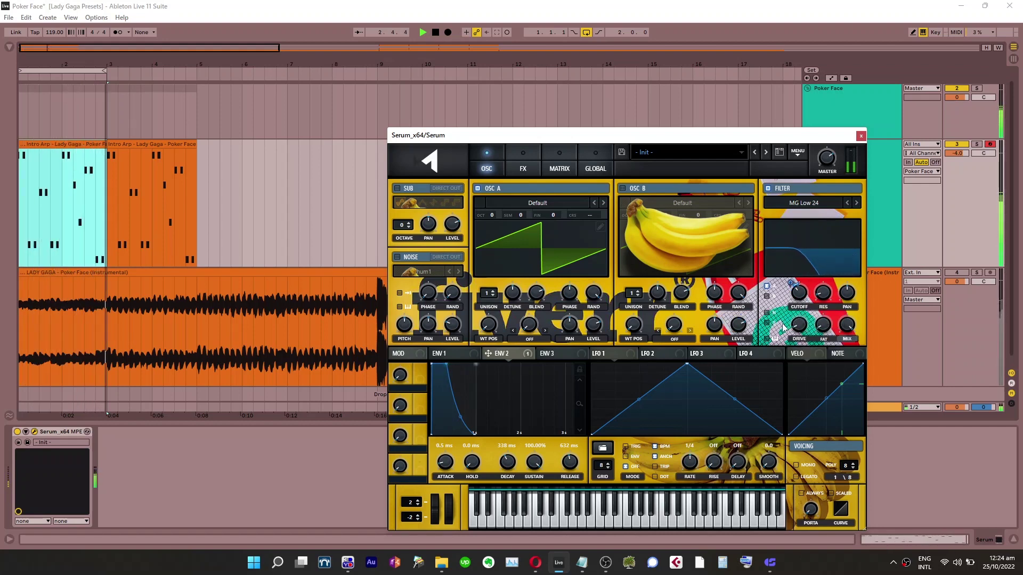
pyautogui.click(767, 339)
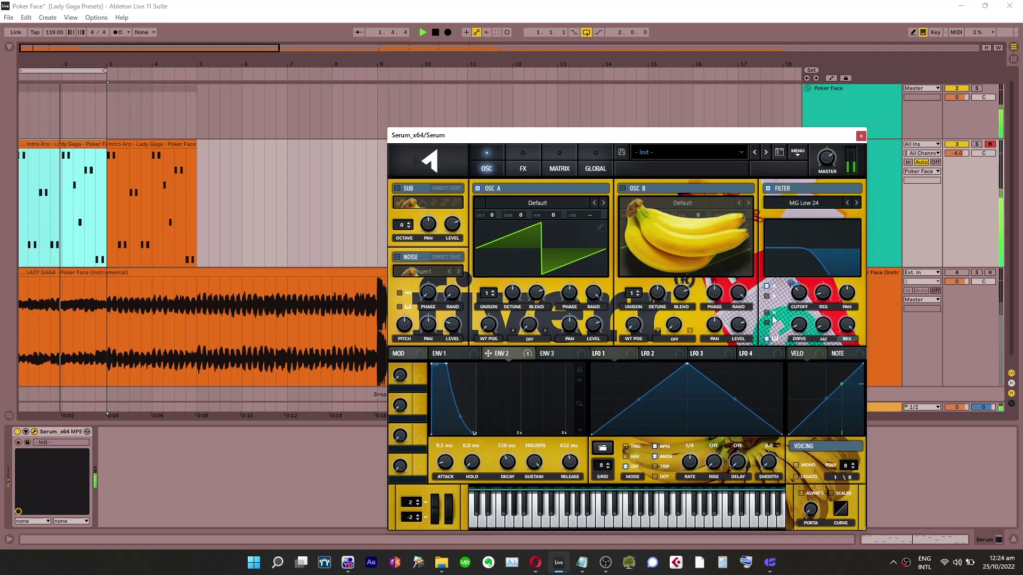
# Try the sub oscillator and leave it off, then enable oscillator B with its octave at +1
pyautogui.click(397, 188)
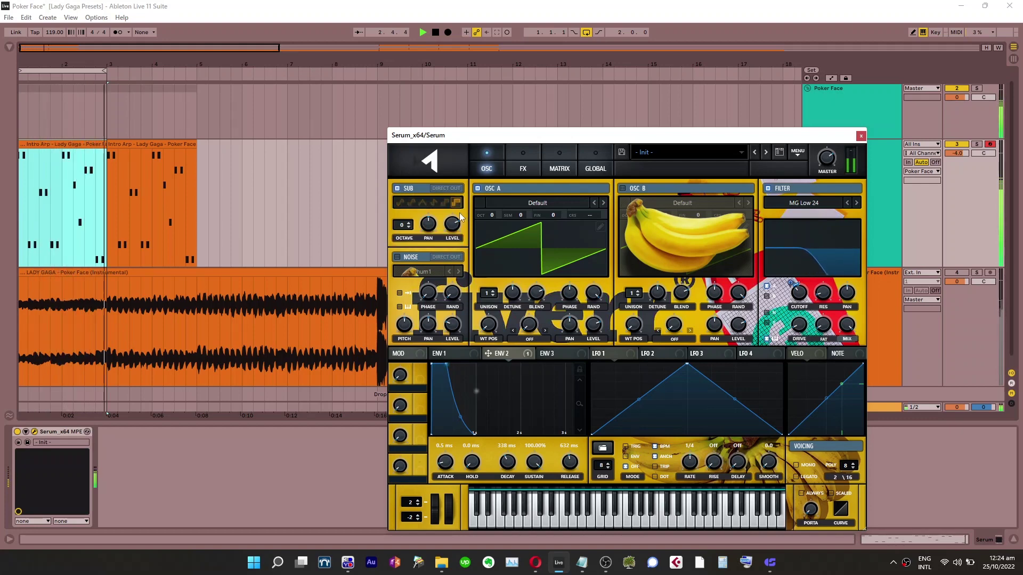
pyautogui.click(397, 188)
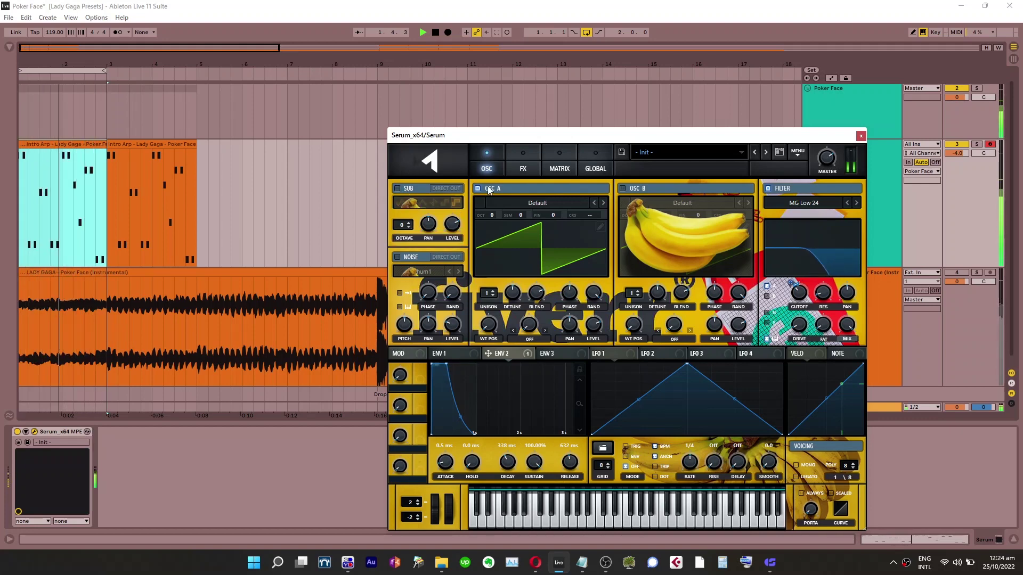
pyautogui.click(622, 188)
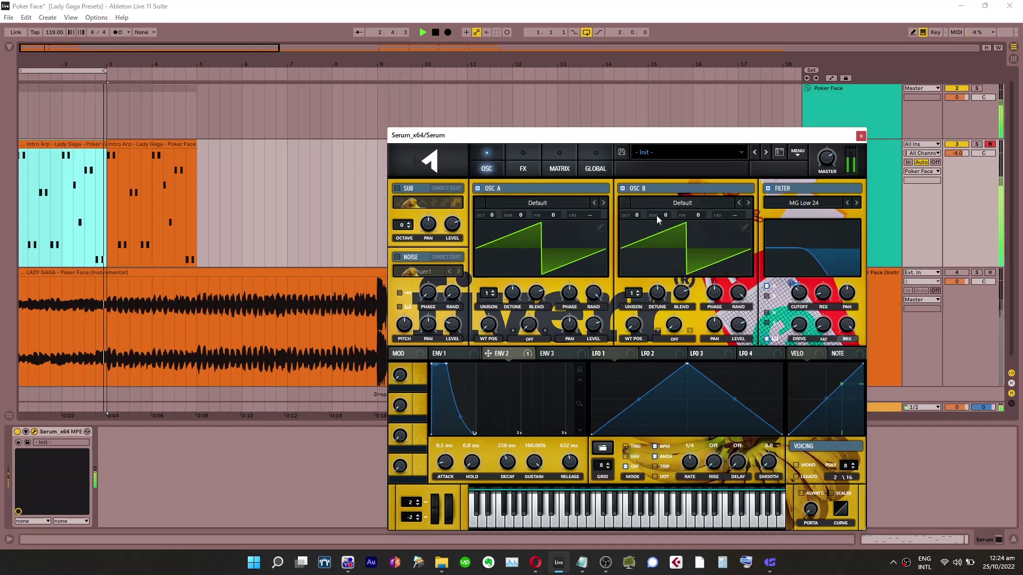
pyautogui.scroll(1, 641, 211)
# Set oscillator A's warp mode to FM (from B) and control the warp amount with Macro 1
pyautogui.click(529, 339)
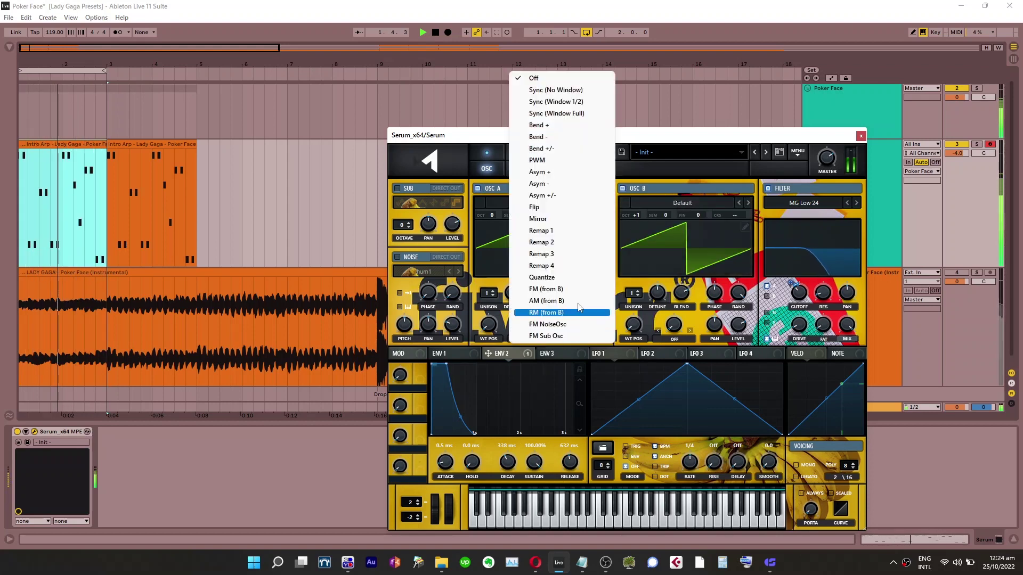
pyautogui.click(554, 290)
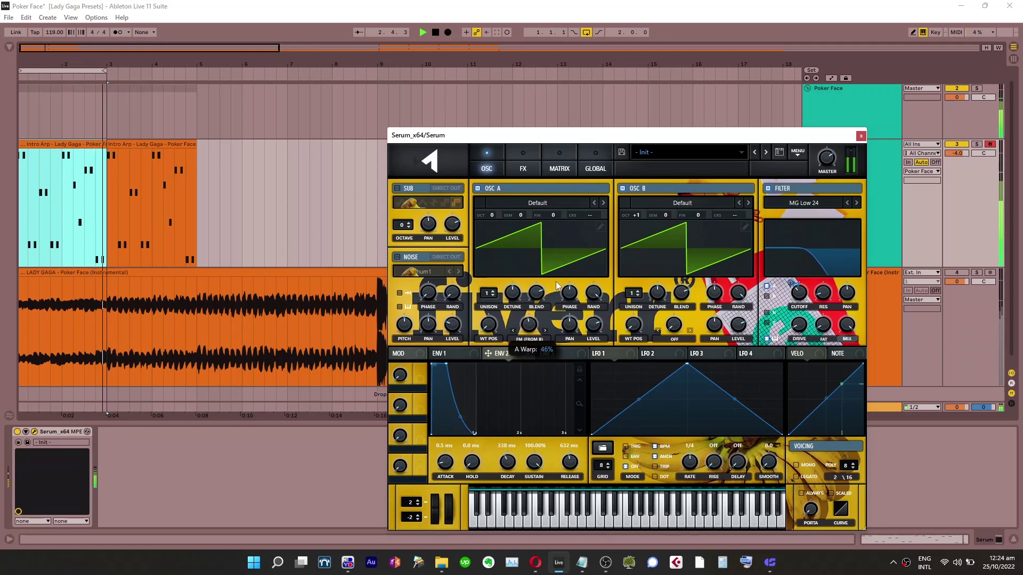
pyautogui.moveTo(601, 224); pyautogui.dragTo(555, 310)
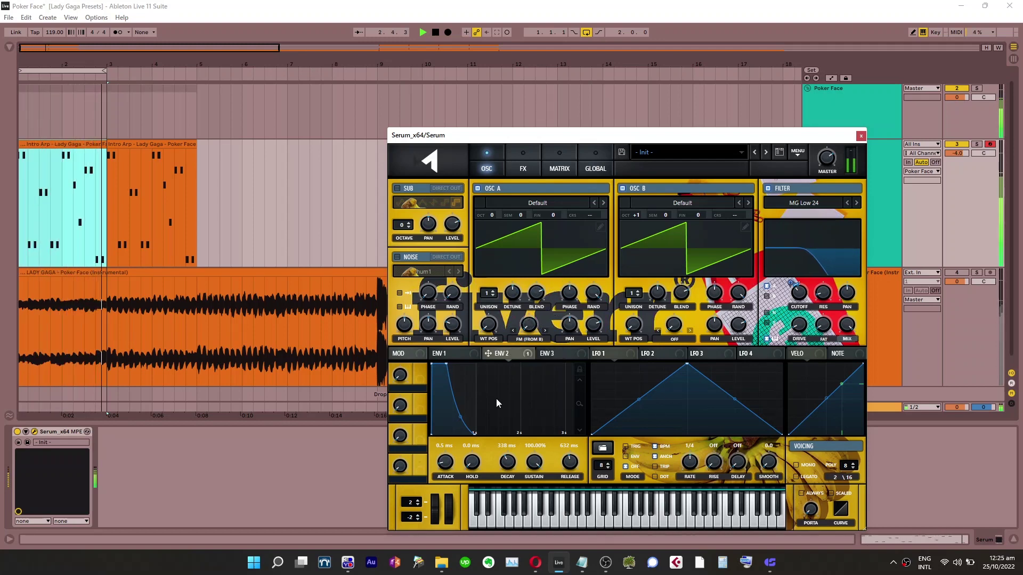
pyautogui.moveTo(421, 372); pyautogui.dragTo(411, 347)
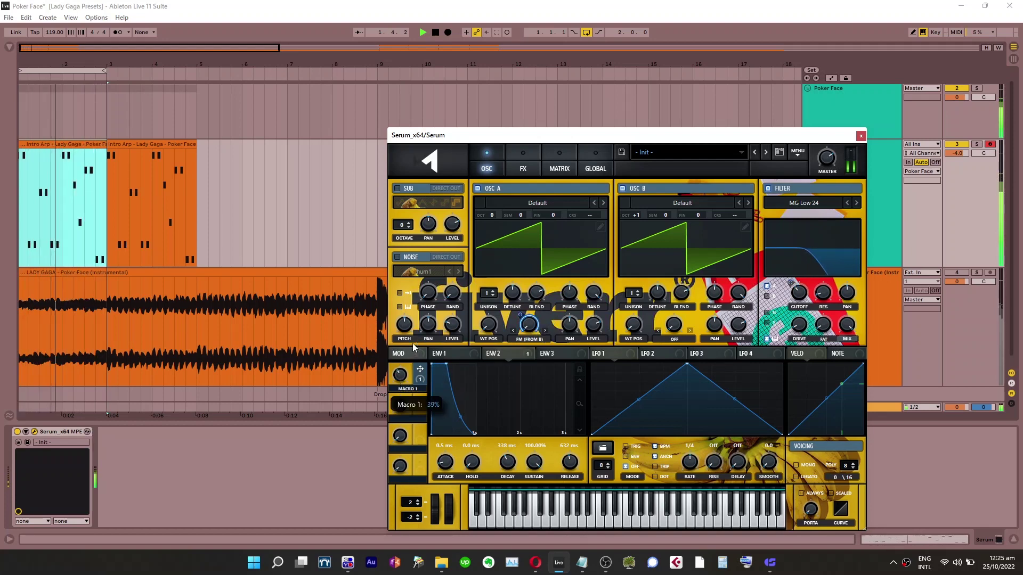
# Assign LFO 1 to oscillator A's phase and set oscillator A's unison to 2 voices
pyautogui.click(539, 354)
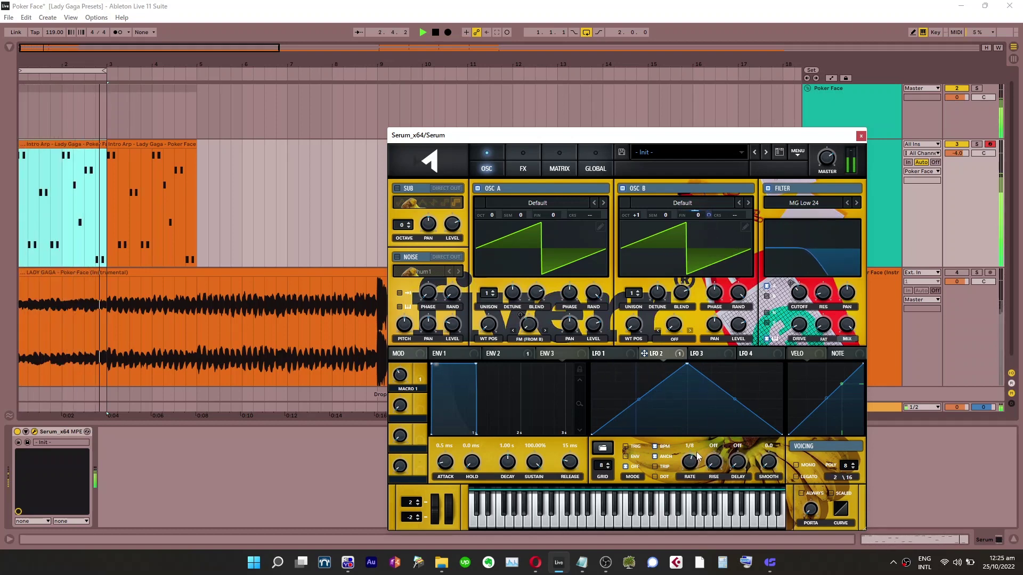
pyautogui.click(633, 357)
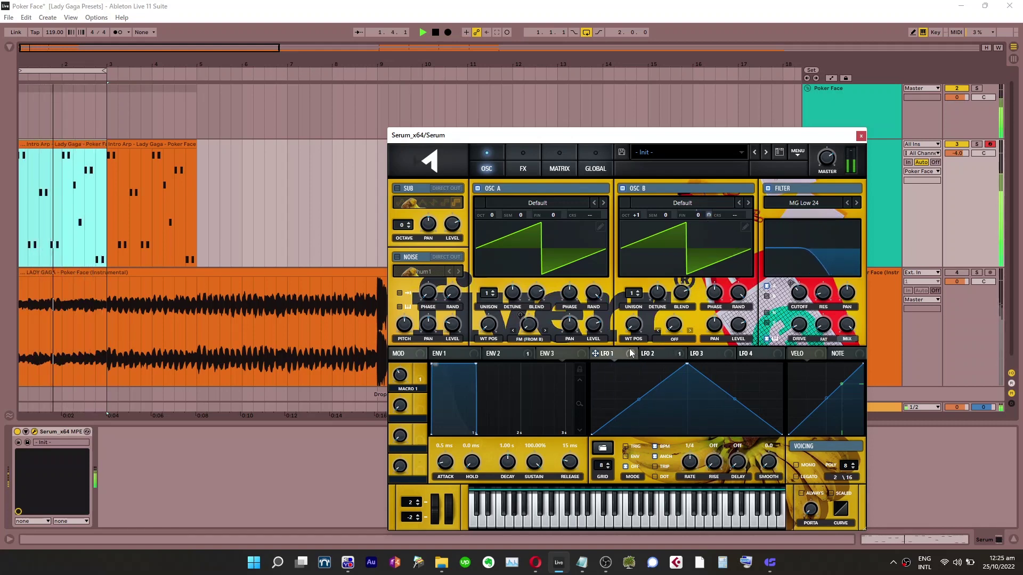
pyautogui.moveTo(632, 357); pyautogui.dragTo(515, 318)
pyautogui.click(493, 291)
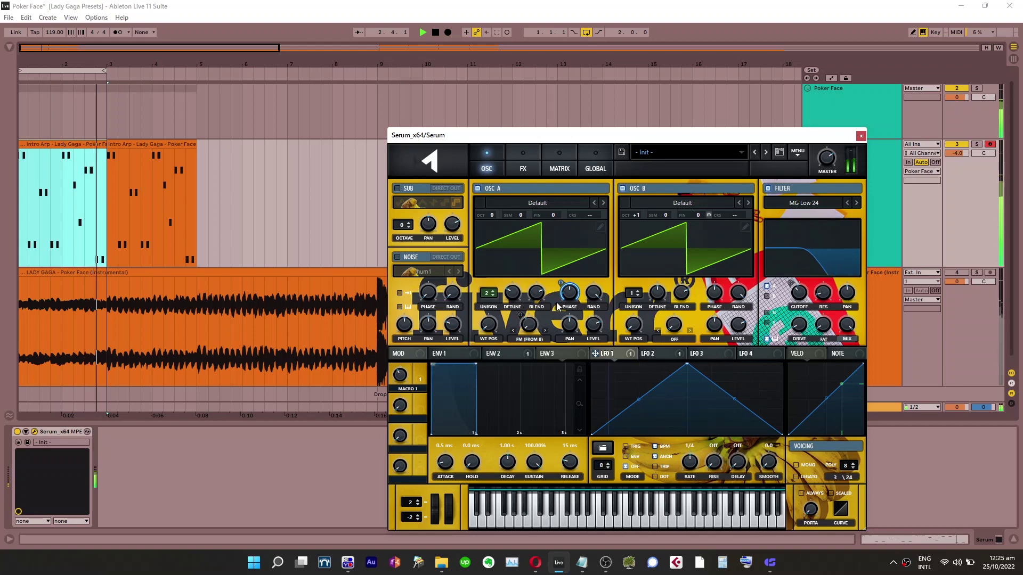
# Set the LFO 1 amount on oscillator A's phase to about 45, comparing the patch with the soloed instrumental track
pyautogui.click(977, 273)
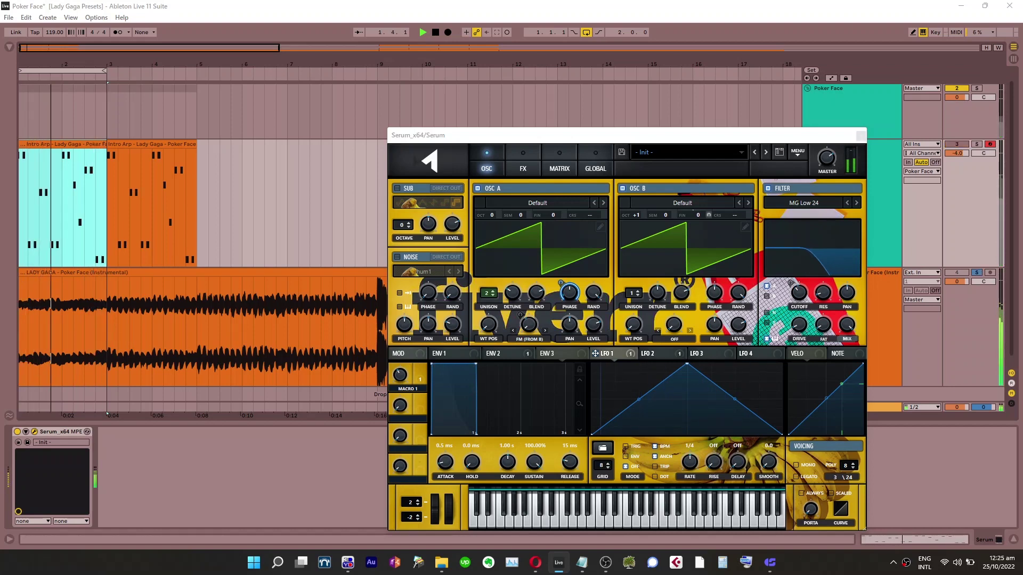
pyautogui.moveTo(564, 282); pyautogui.dragTo(559, 307)
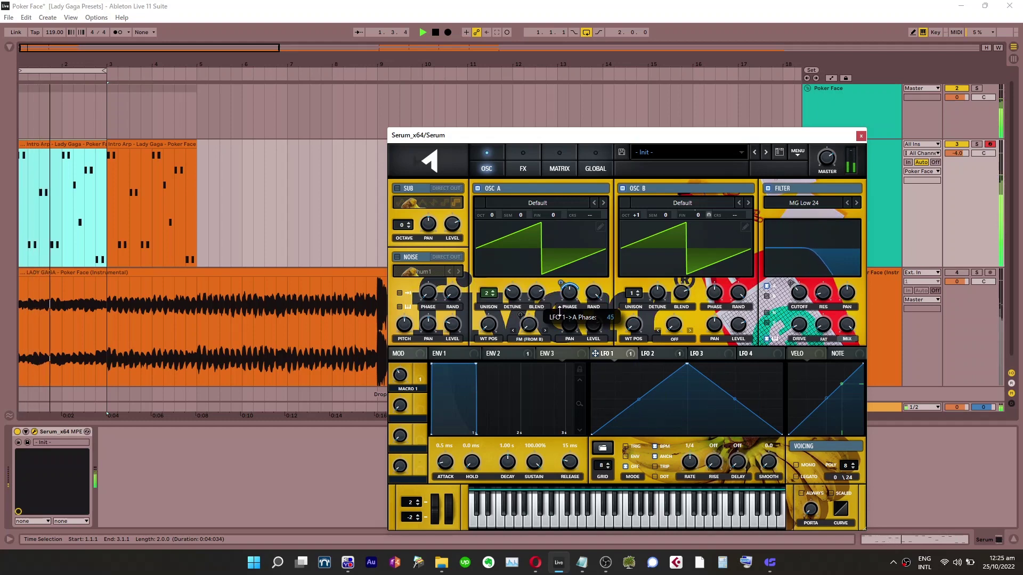
pyautogui.moveTo(560, 315); pyautogui.dragTo(561, 314)
pyautogui.press('s')
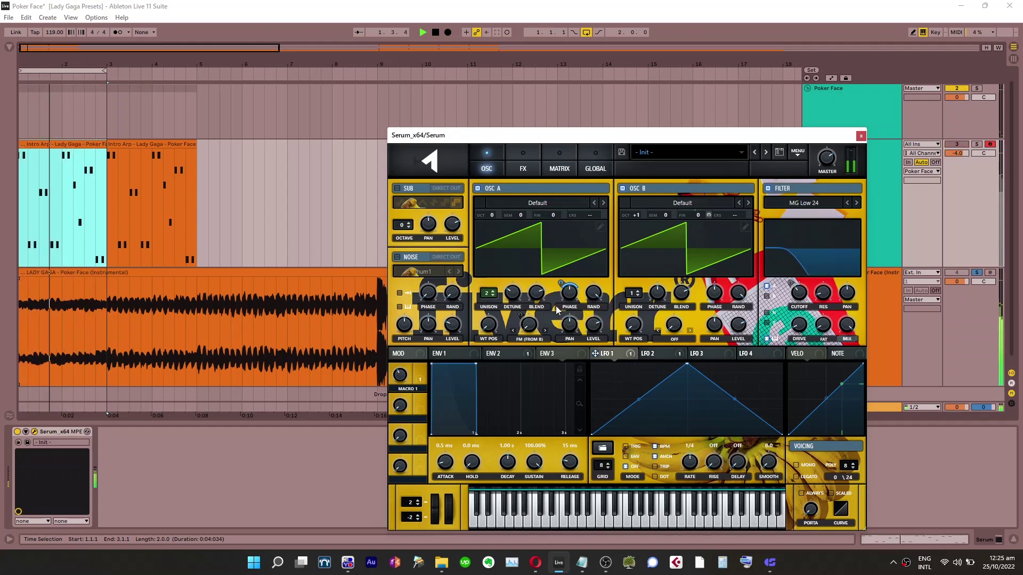
# Try LFO 1 modulation on oscillator B's phase while toggling the oscillator off and on, and remove that modulation
pyautogui.click(622, 189)
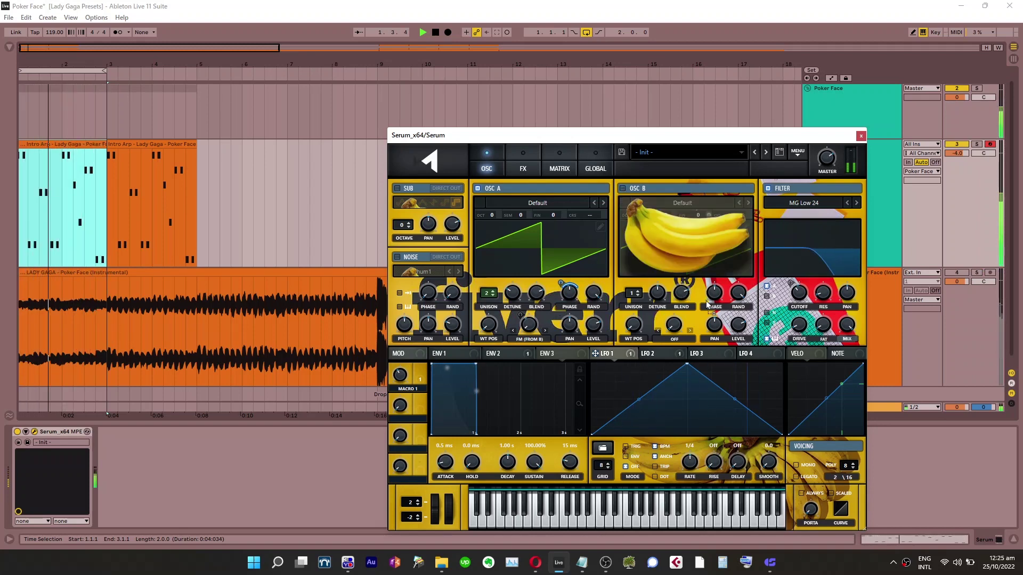
pyautogui.moveTo(707, 305)
pyautogui.mouseDown()
pyautogui.moveTo(708, 268)
pyautogui.moveTo(711, 321)
pyautogui.mouseUp()
pyautogui.click(628, 189)
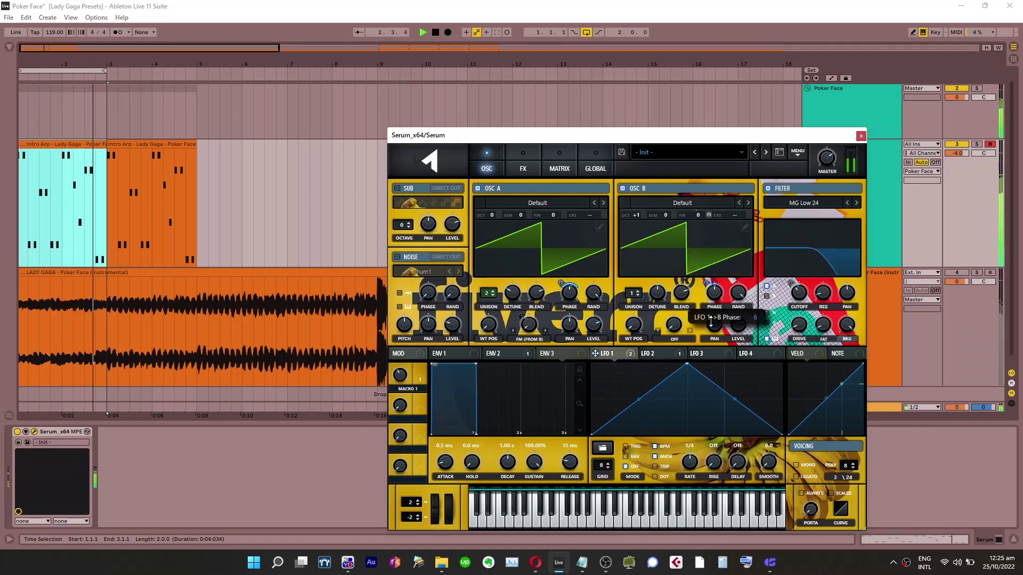
pyautogui.rightClick(704, 281)
pyautogui.click(746, 295)
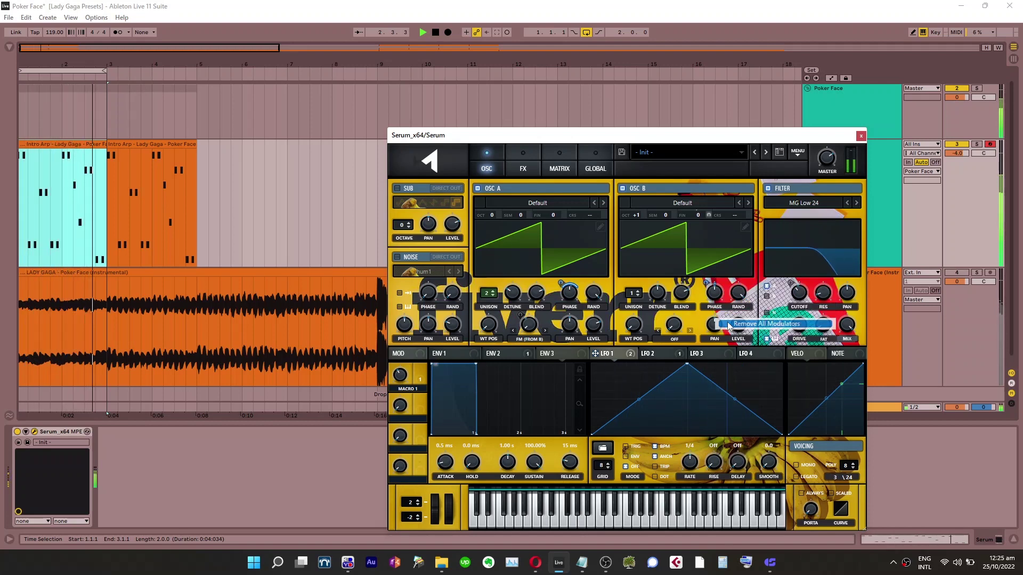
# Bypass the LFO 1 modulation on oscillator A's phase to compare the sound, and re-enable it
pyautogui.rightClick(568, 291)
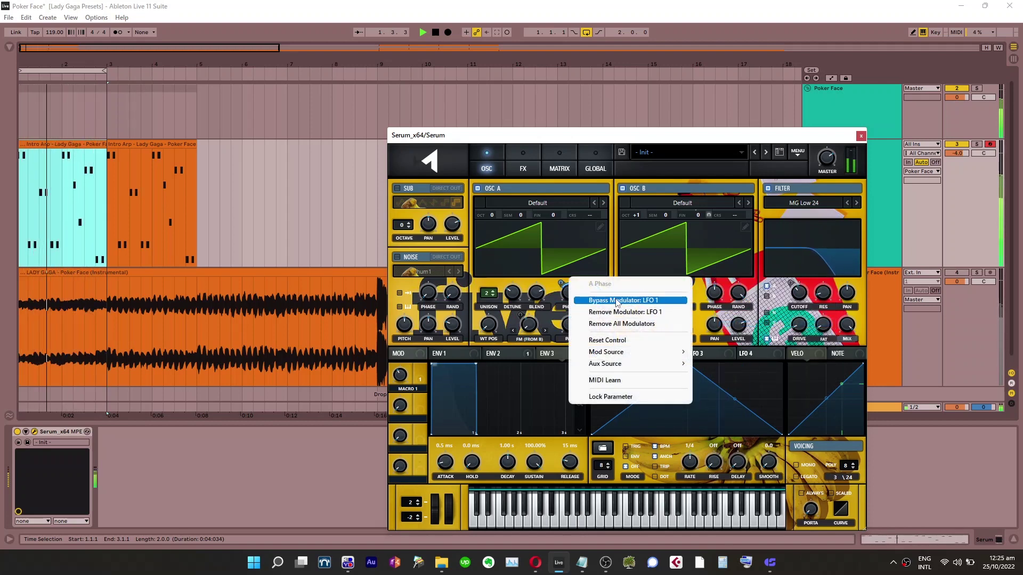
pyautogui.click(614, 301)
pyautogui.rightClick(563, 285)
pyautogui.click(597, 299)
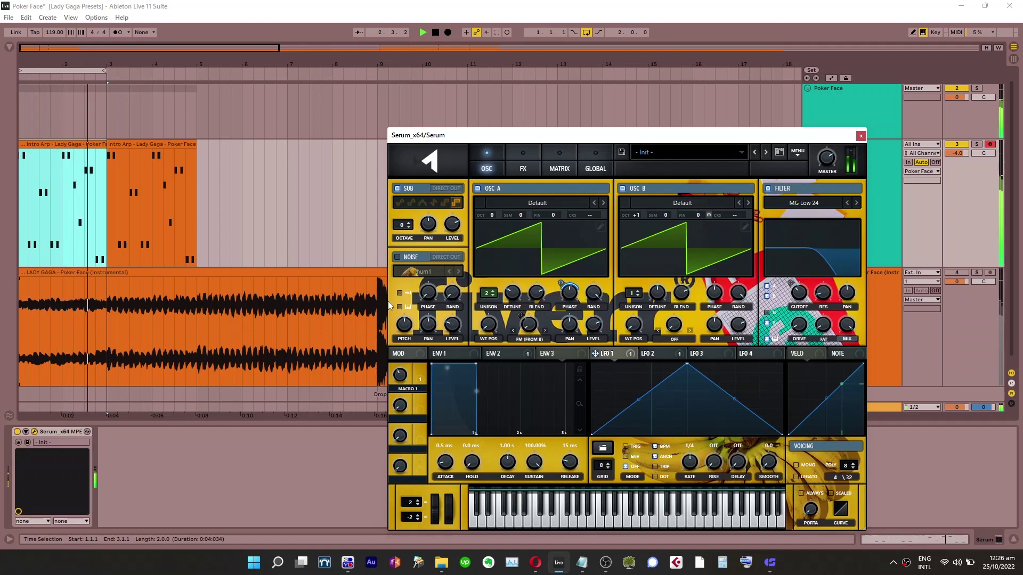
# Set Envelope 2's attack to 8.6 ms, comparing the patch with the soloed instrumental track
pyautogui.click(496, 353)
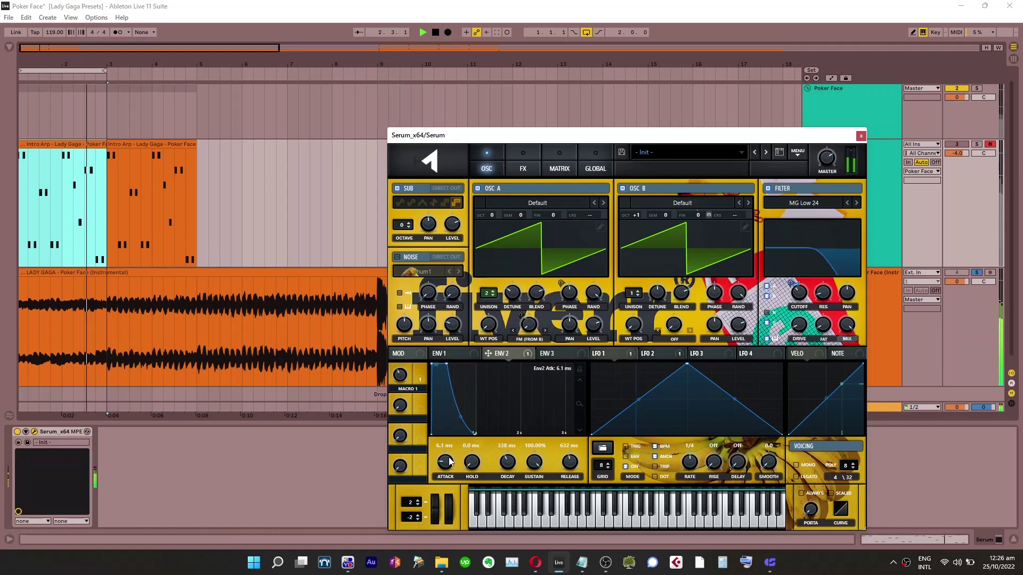
pyautogui.scroll(3, 449, 461)
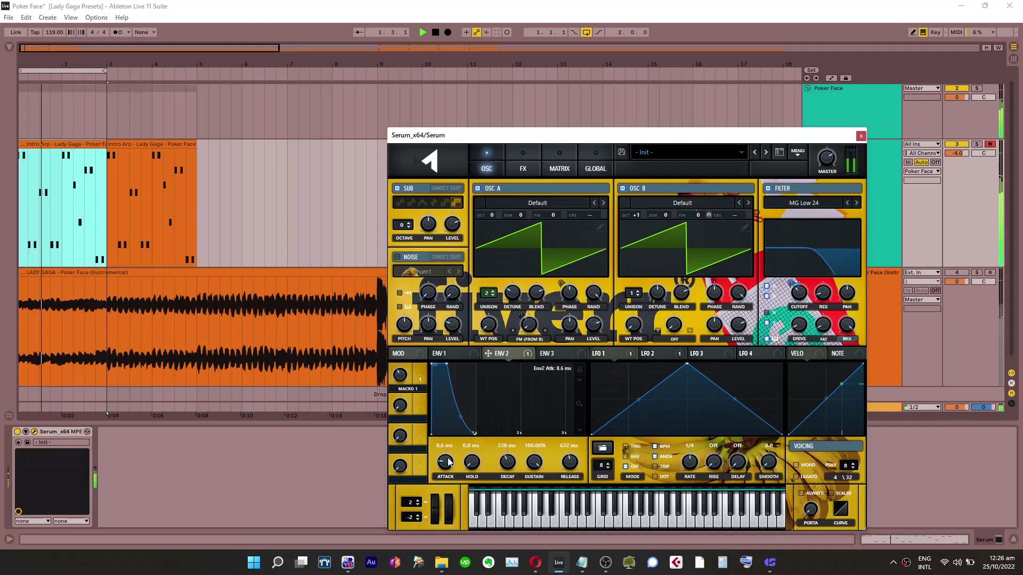
pyautogui.scroll(-2, 449, 461)
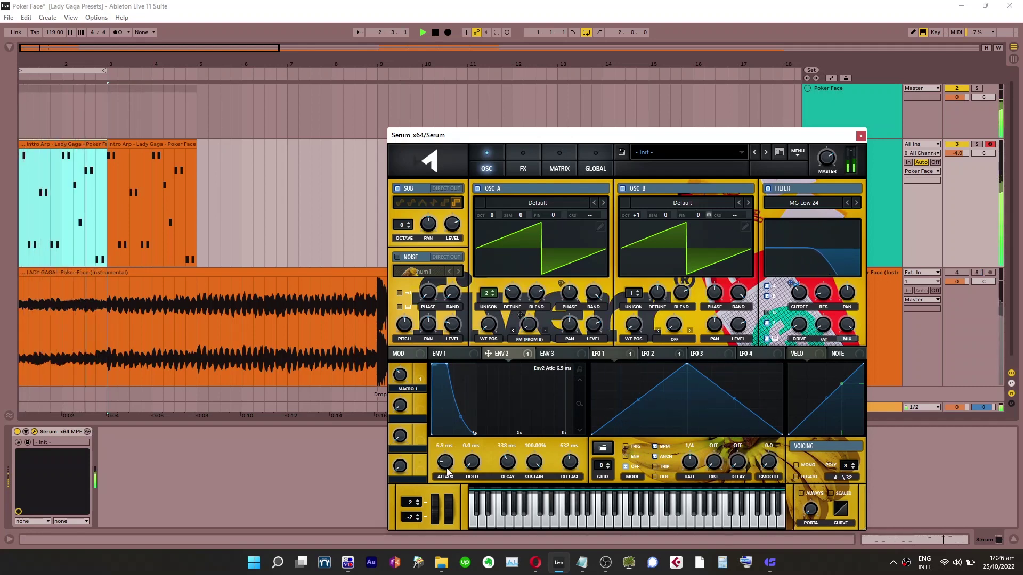
pyautogui.press('s')
pyautogui.scroll(-2, 446, 472)
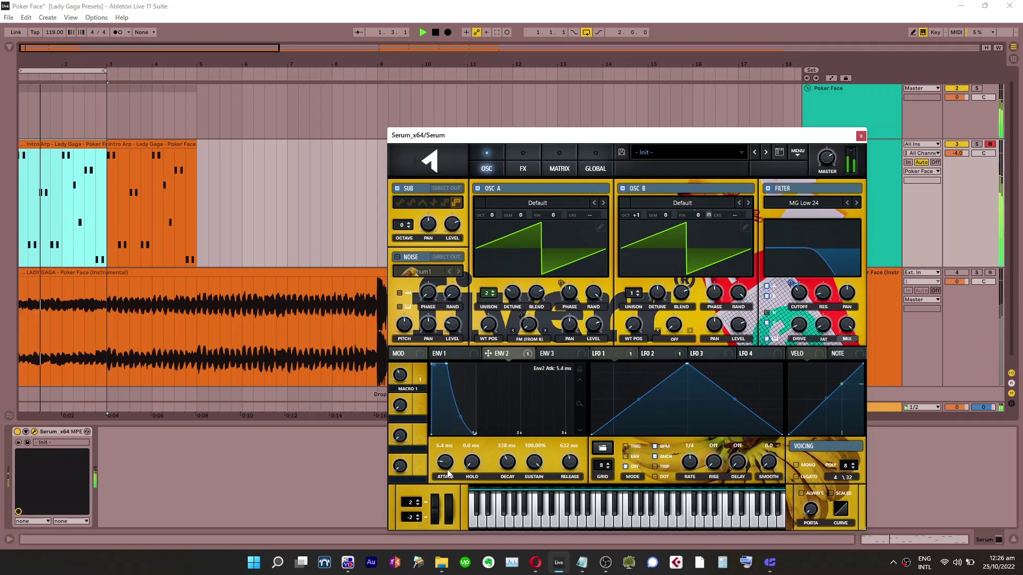
pyautogui.scroll(-1, 448, 471)
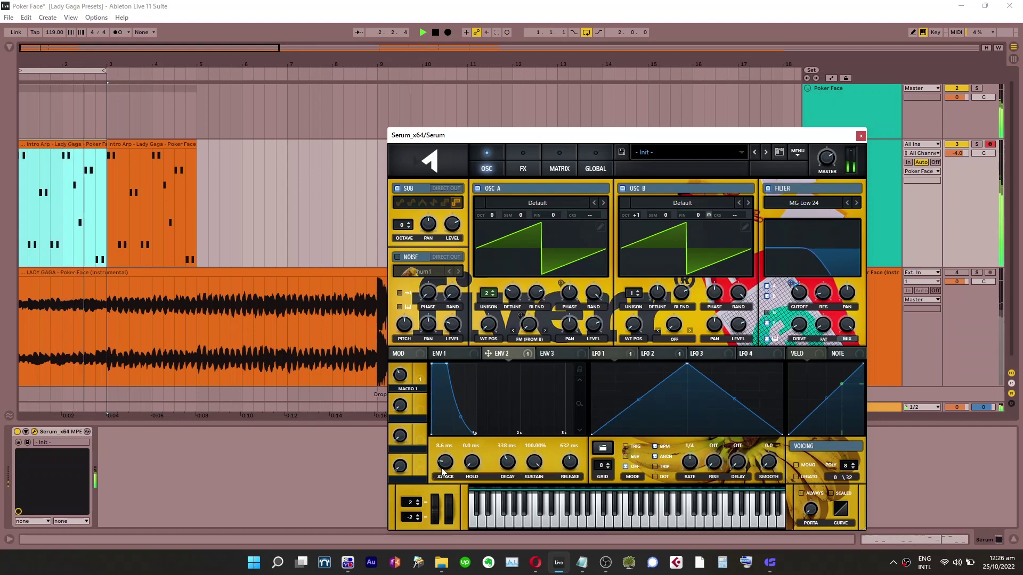
pyautogui.click(445, 467)
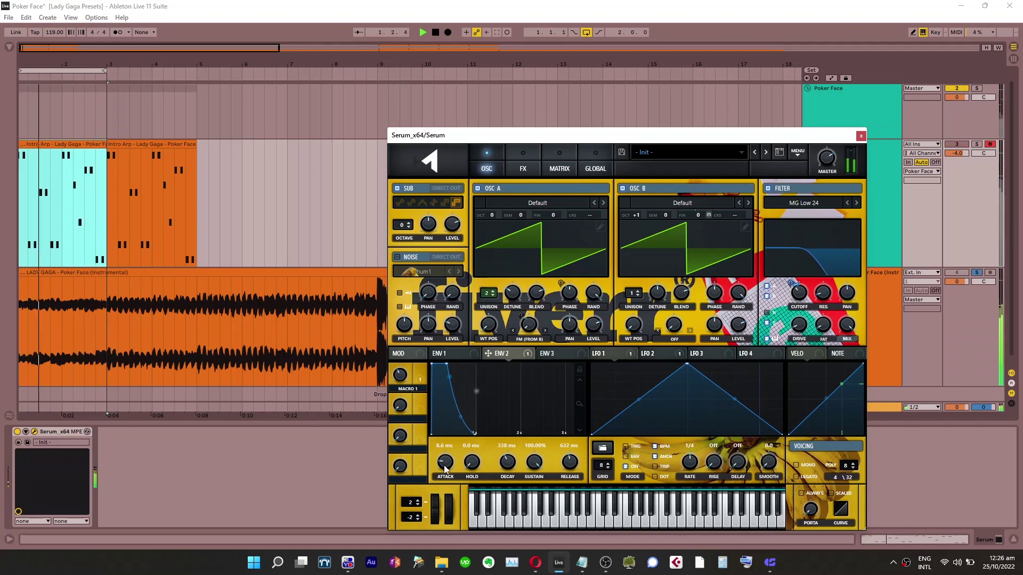
# Shape Envelope 1 with a 1.10 s curved decay, -5.5 dB sustain and 632 ms release
pyautogui.click(463, 358)
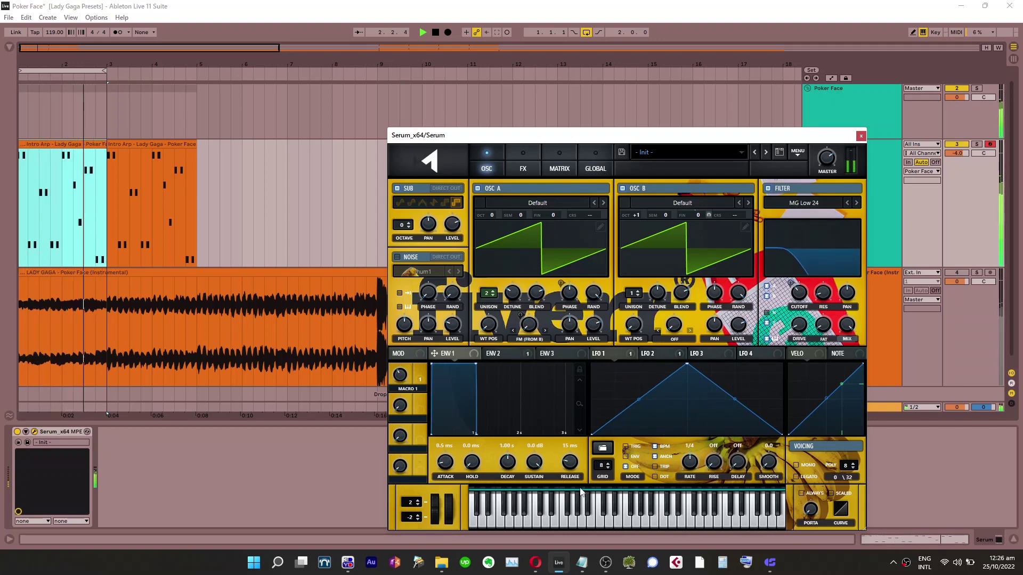
pyautogui.moveTo(570, 462); pyautogui.dragTo(573, 443)
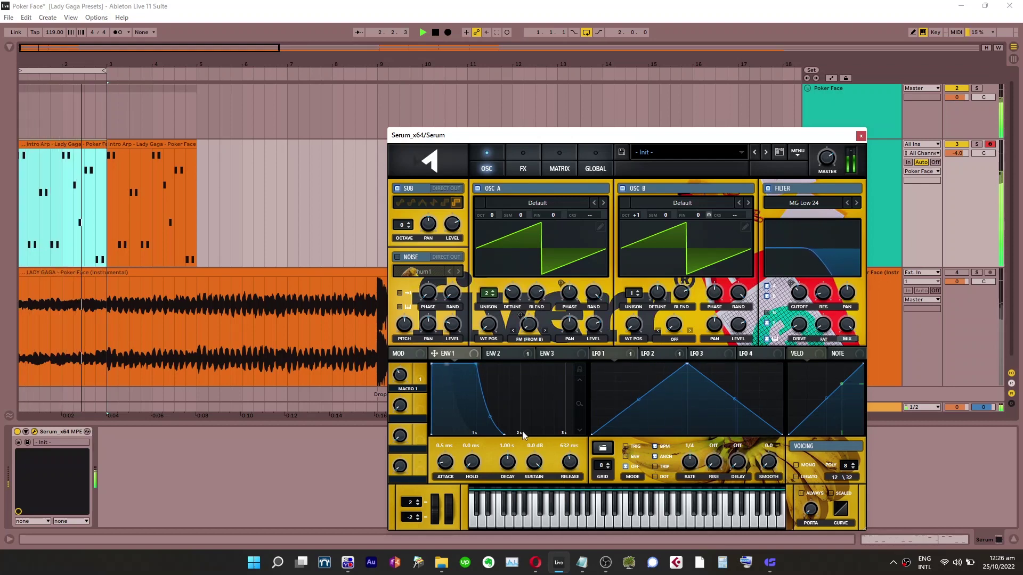
pyautogui.moveTo(522, 435); pyautogui.dragTo(454, 389)
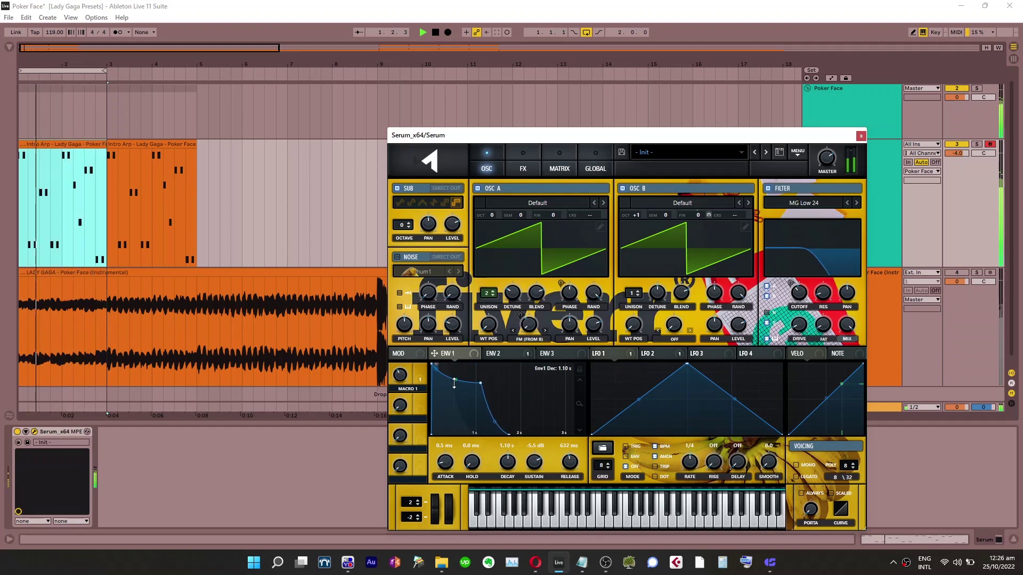
# Set the Hyper effect to 2 unison voices with a 7% mix, raise the Dimension mix to about 76%, and adjust its size
pyautogui.click(522, 168)
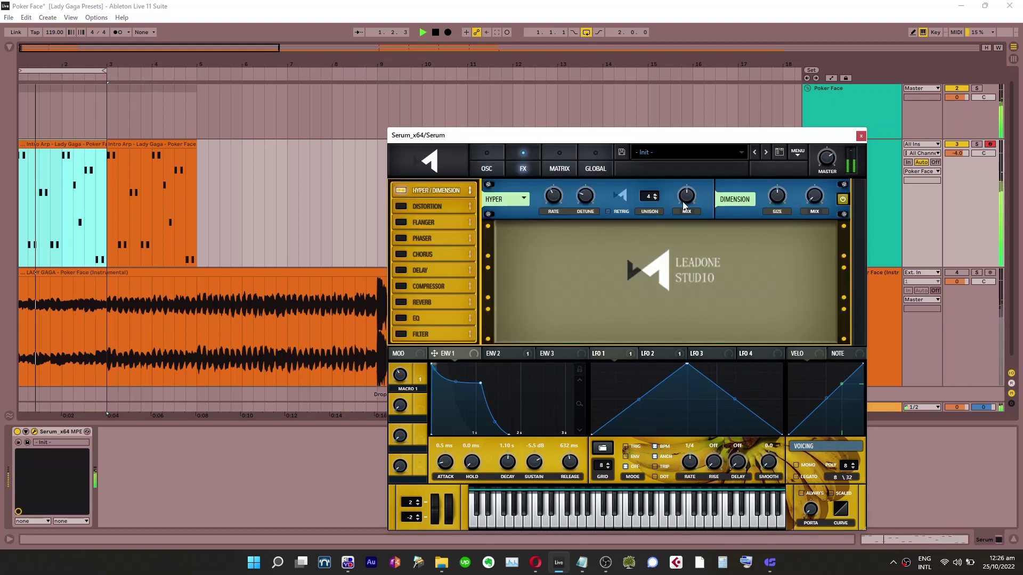
pyautogui.moveTo(648, 197); pyautogui.dragTo(645, 229)
pyautogui.moveTo(685, 198); pyautogui.dragTo(677, 235)
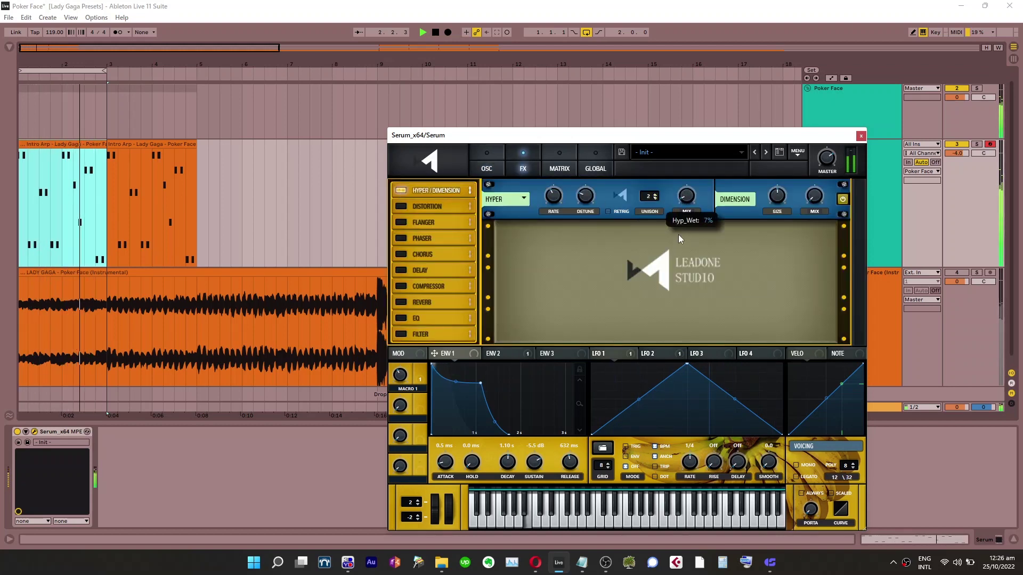
pyautogui.moveTo(821, 170); pyautogui.dragTo(841, 132)
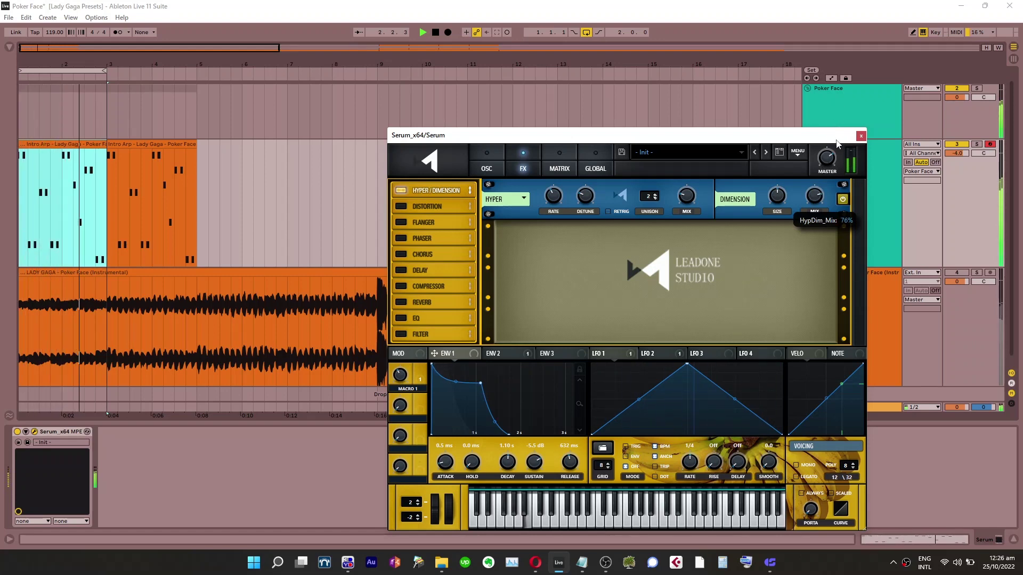
pyautogui.moveTo(776, 210)
pyautogui.mouseDown()
pyautogui.moveTo(783, 181)
pyautogui.moveTo(771, 217)
pyautogui.mouseUp()
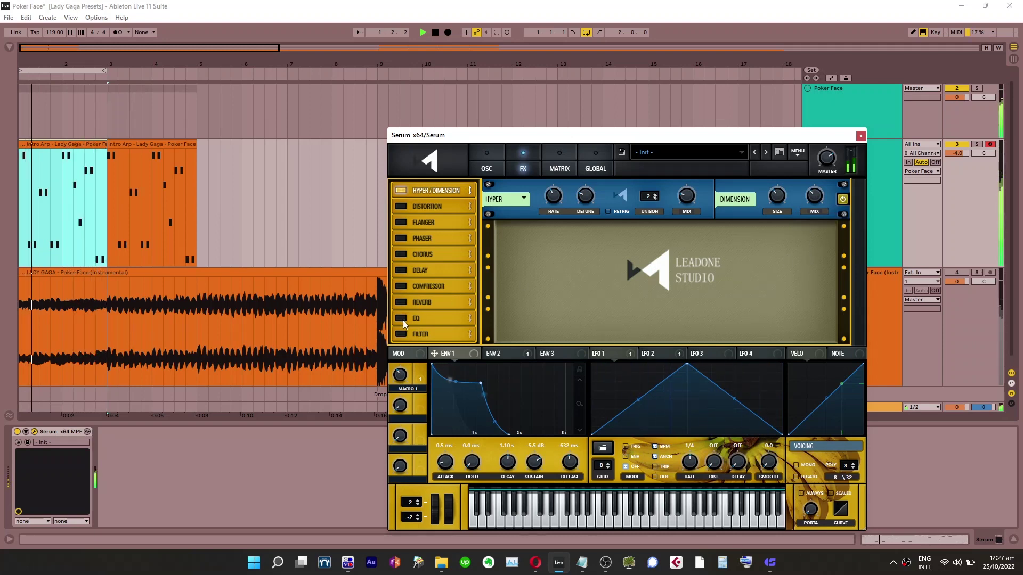
# Add a filter effect, try modulating its cutoff with Envelope 3 using 989 ms decay and 193 ms release, and remove the modulation
pyautogui.click(401, 335)
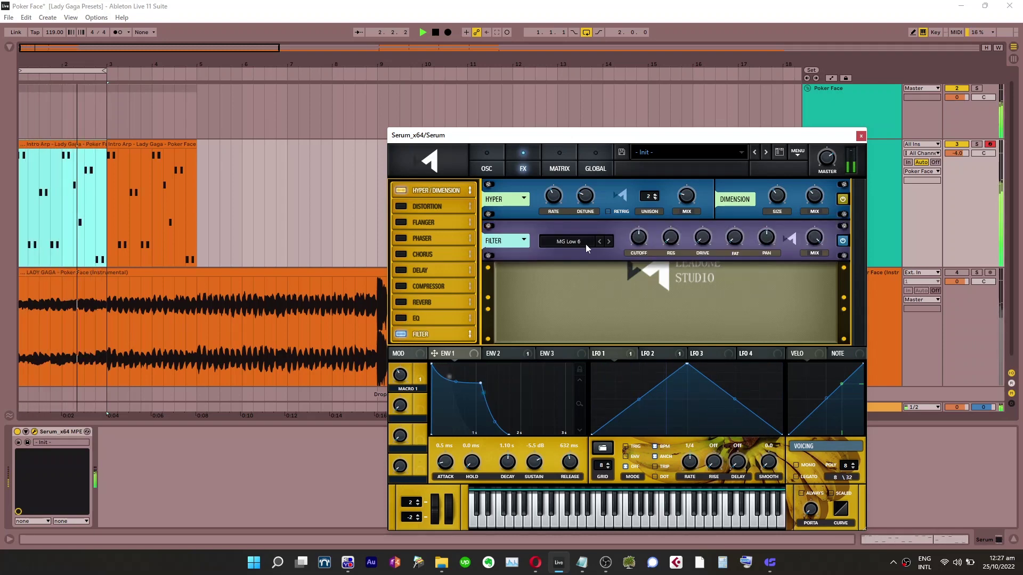
pyautogui.click(554, 354)
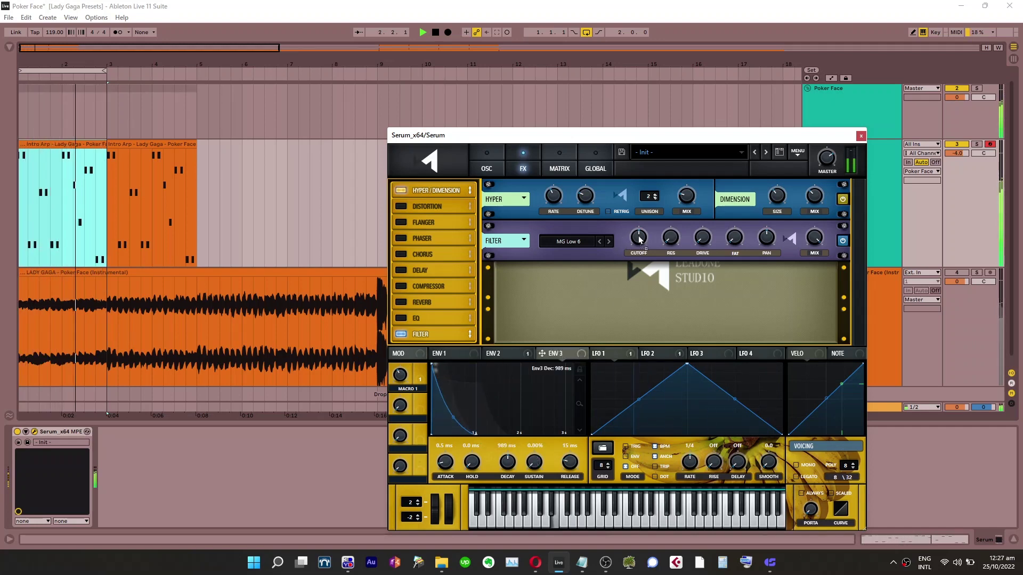
pyautogui.moveTo(542, 354); pyautogui.dragTo(637, 236)
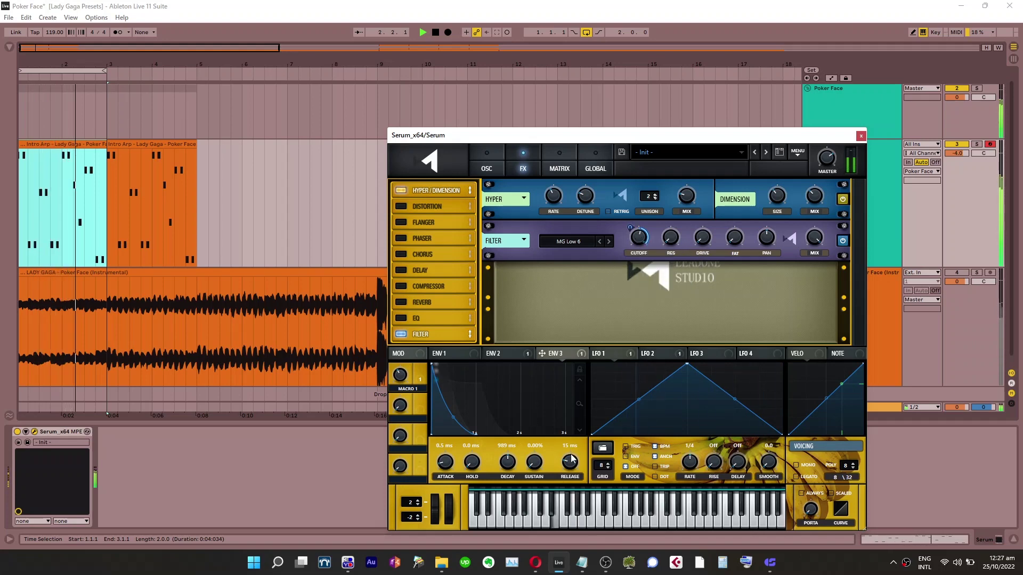
pyautogui.moveTo(573, 462); pyautogui.dragTo(576, 448)
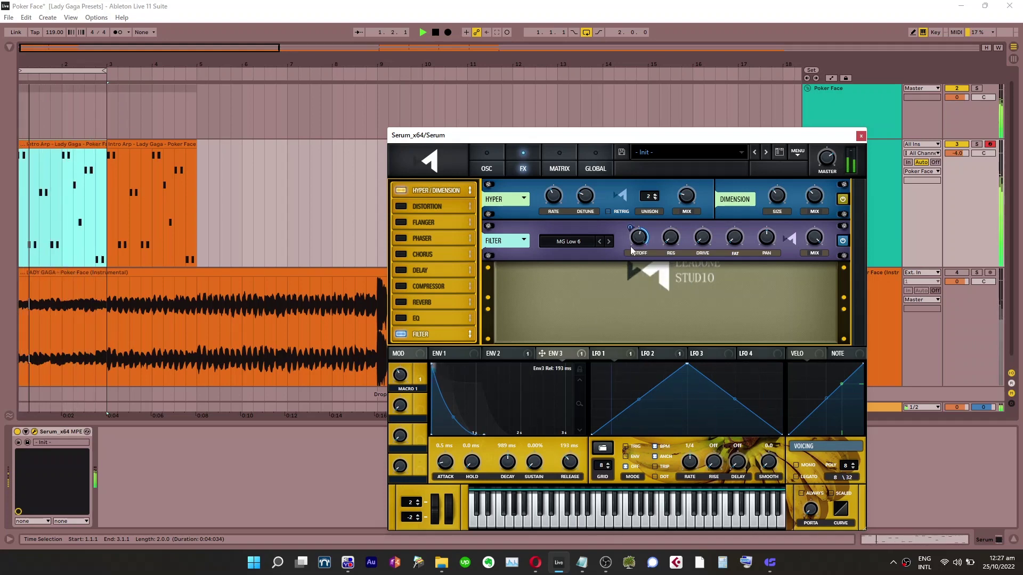
pyautogui.moveTo(630, 228)
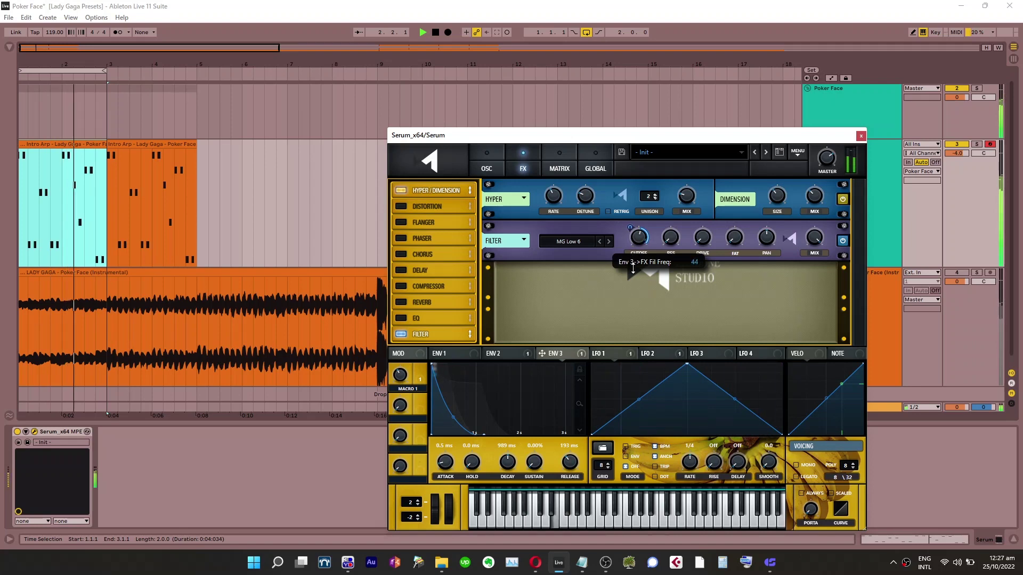
pyautogui.moveTo(639, 235); pyautogui.dragTo(643, 219)
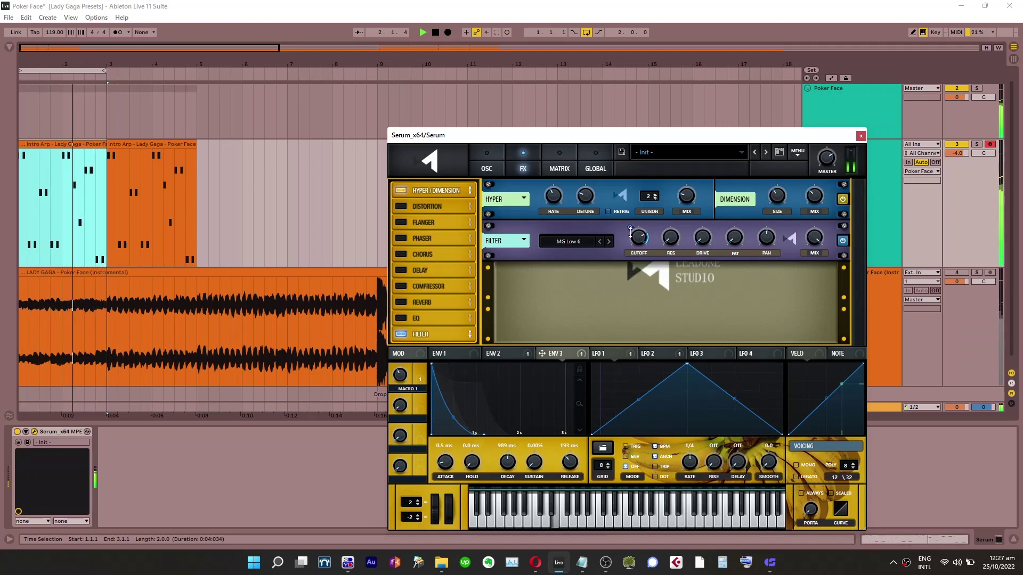
pyautogui.rightClick(631, 233)
pyautogui.click(642, 251)
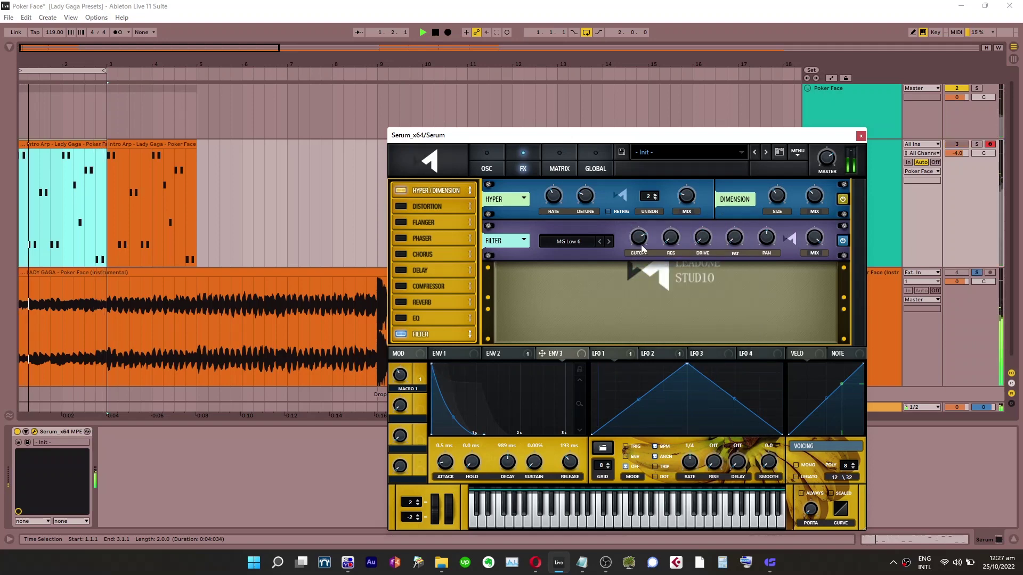
# Change the filter effect's type to High 18, lower its cutoff, and assign Macro 2 to the cutoff
pyautogui.click(578, 242)
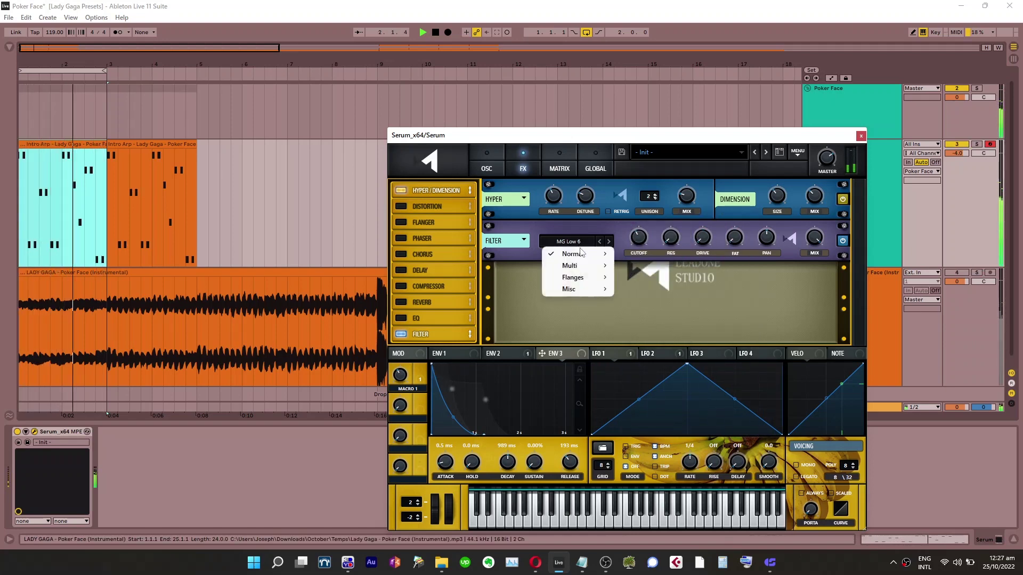
pyautogui.moveTo(581, 252)
pyautogui.click(653, 373)
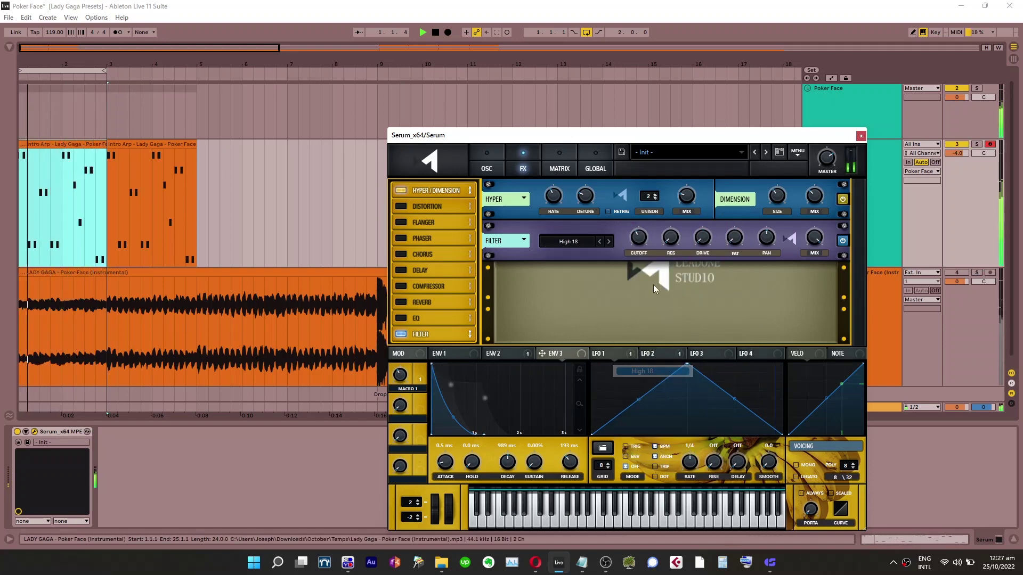
pyautogui.moveTo(640, 245)
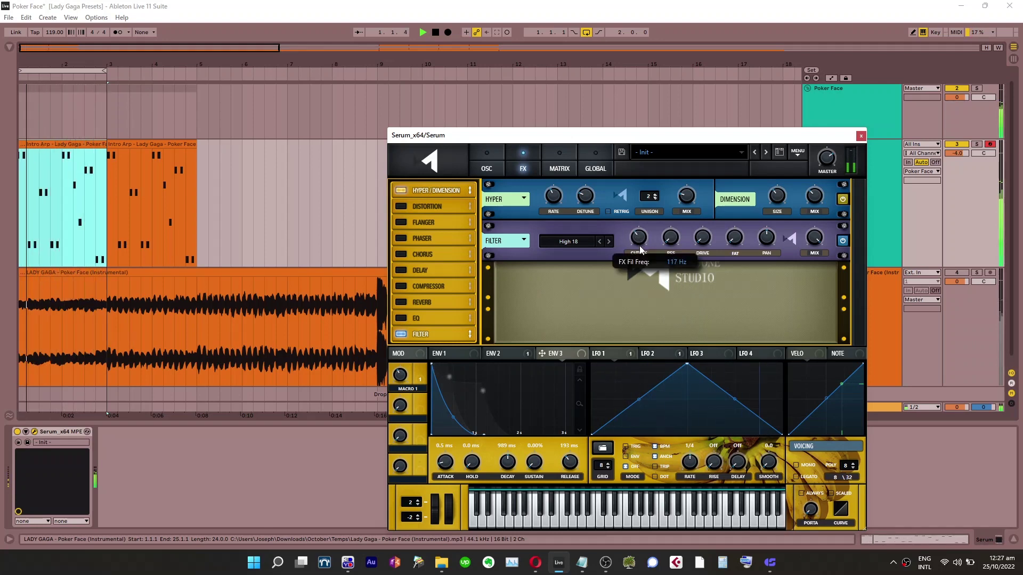
pyautogui.moveTo(642, 253); pyautogui.dragTo(644, 262)
pyautogui.moveTo(420, 400); pyautogui.dragTo(640, 238)
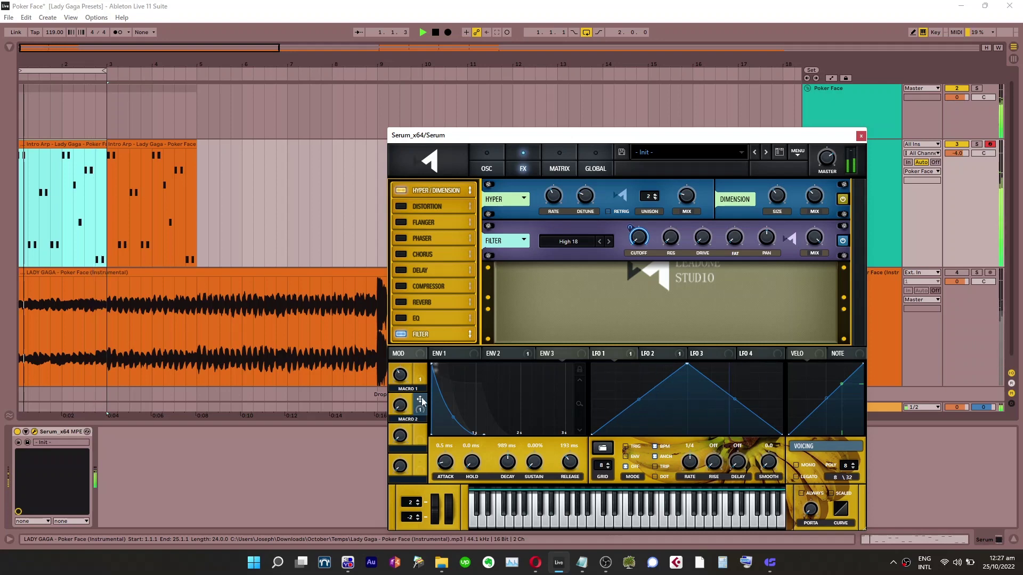
# Adjust Macro 2's modulation depth on the filter effect's cutoff, compare the patch with the soloed original track, and fine-tune the cutoff
pyautogui.moveTo(630, 228); pyautogui.dragTo(635, 255)
pyautogui.press('s')
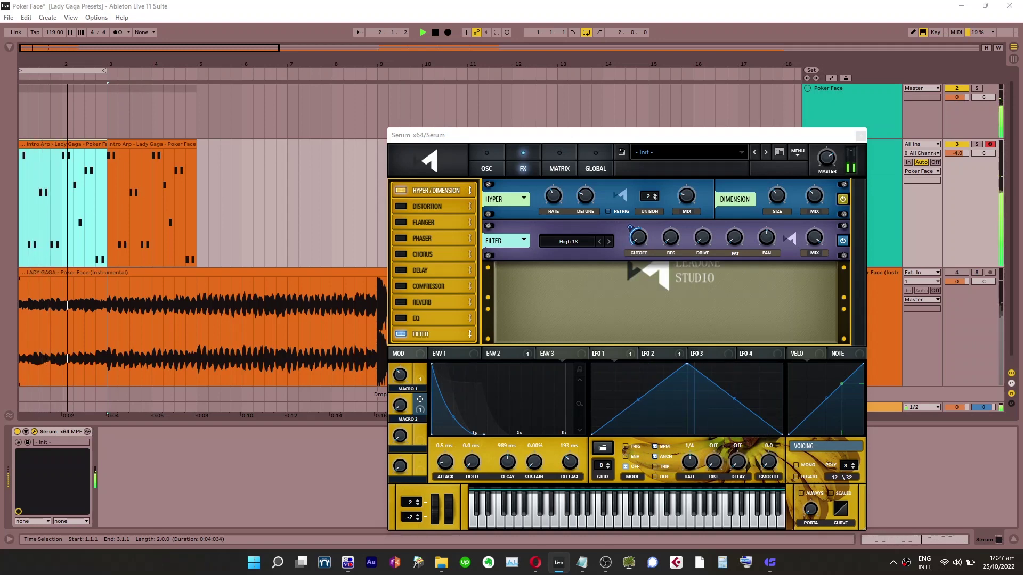
pyautogui.press('s')
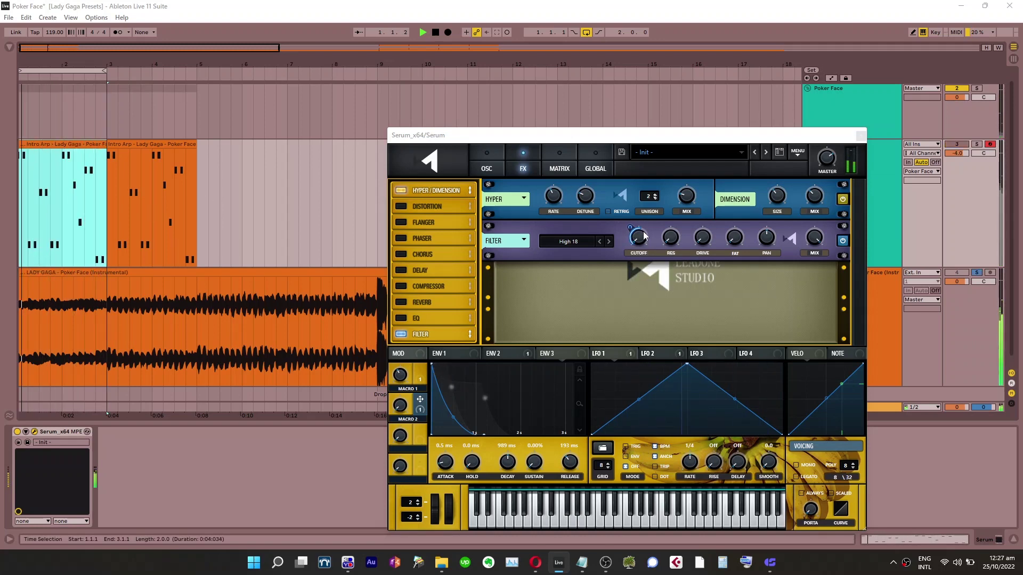
pyautogui.moveTo(826, 139); pyautogui.dragTo(792, 108)
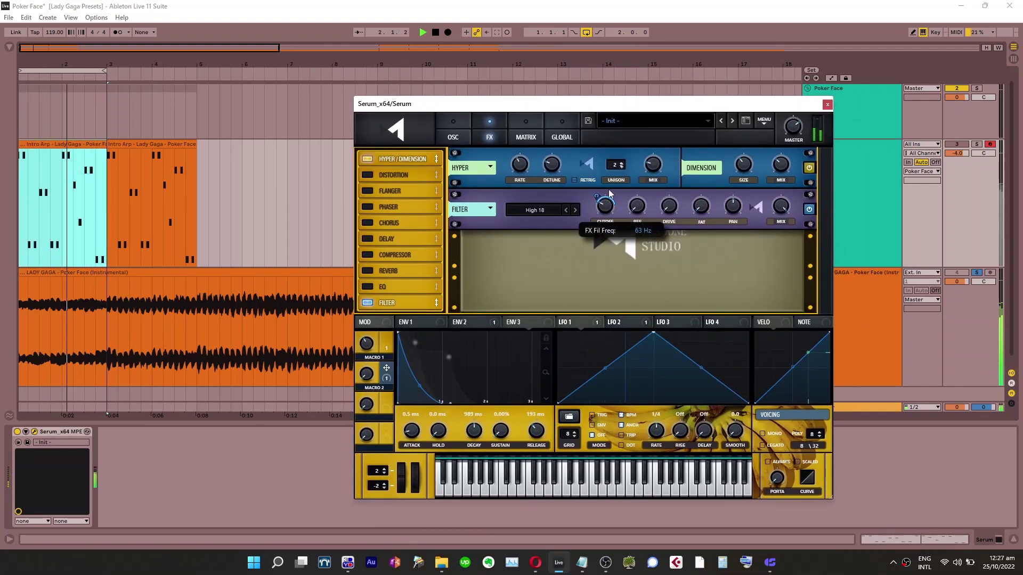
pyautogui.moveTo(603, 215)
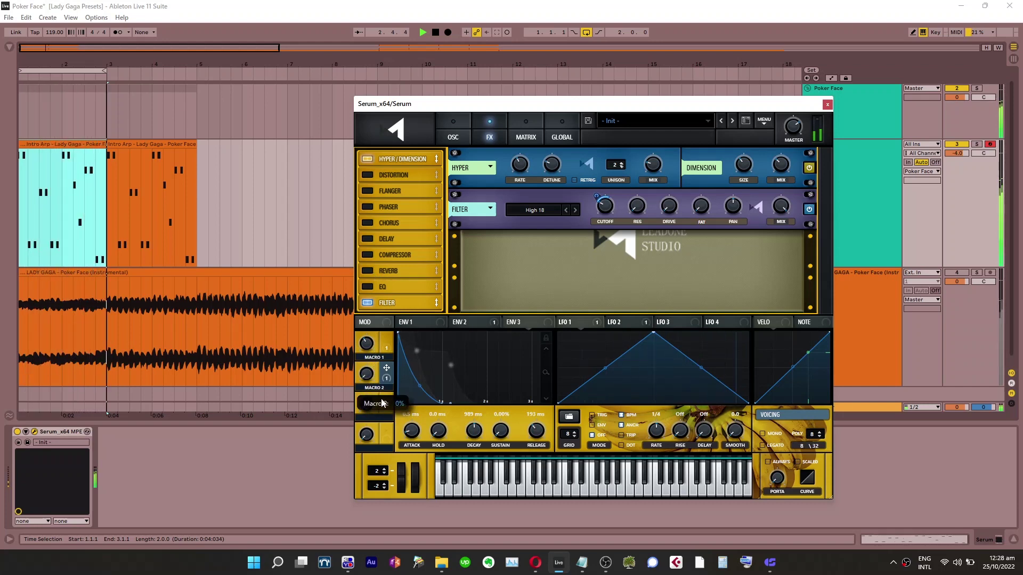
# Add a reverb after the filter in the effects chain and switch it to Plate mode
pyautogui.click(367, 271)
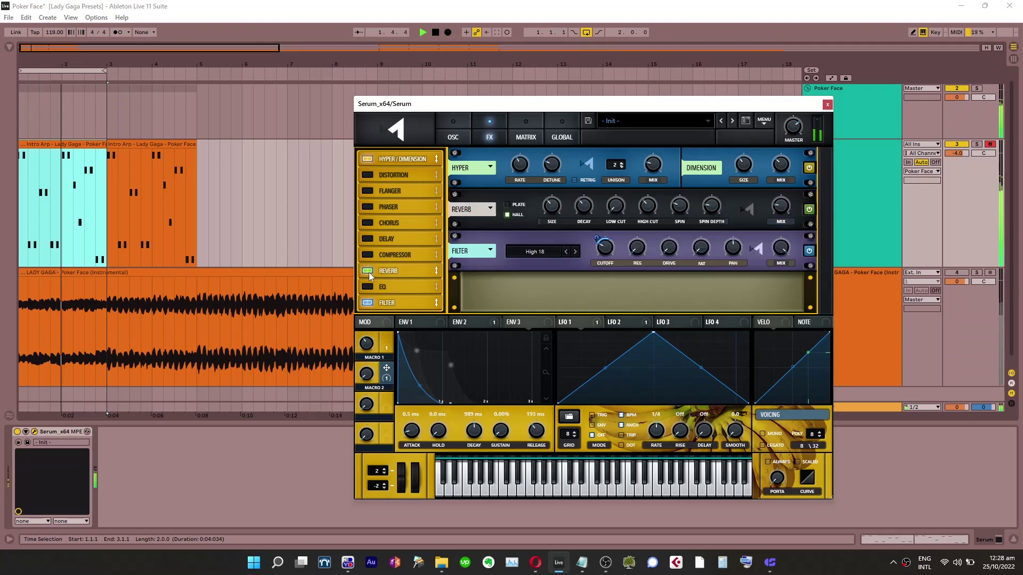
pyautogui.moveTo(369, 272); pyautogui.dragTo(373, 303)
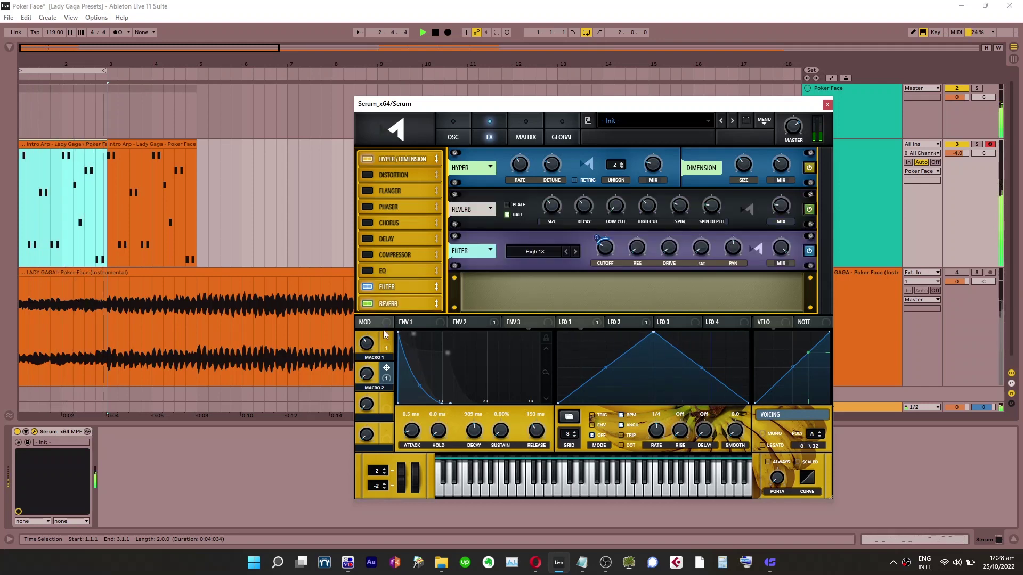
pyautogui.click(516, 246)
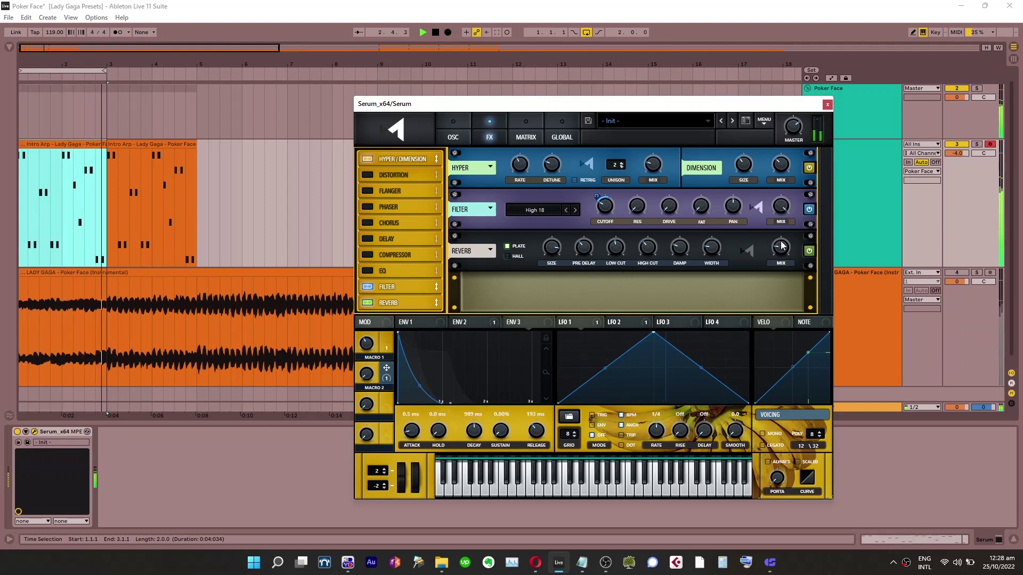
# Adjust the plate reverb's high cut, damping and width, set its mix to 20%, and assign Macro 3 to the mix
pyautogui.moveTo(613, 254)
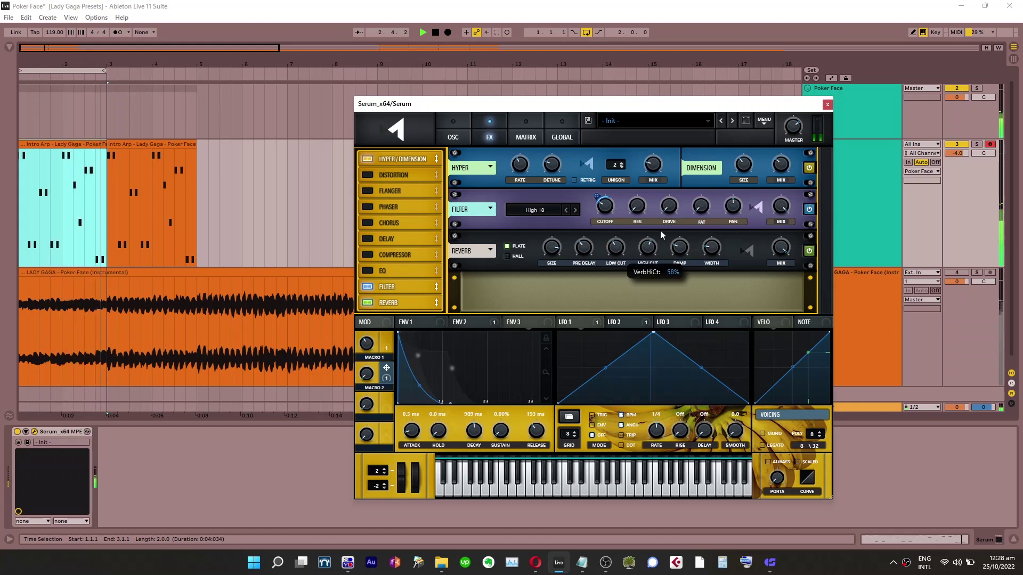
pyautogui.moveTo(660, 235); pyautogui.dragTo(687, 261)
pyautogui.moveTo(687, 261)
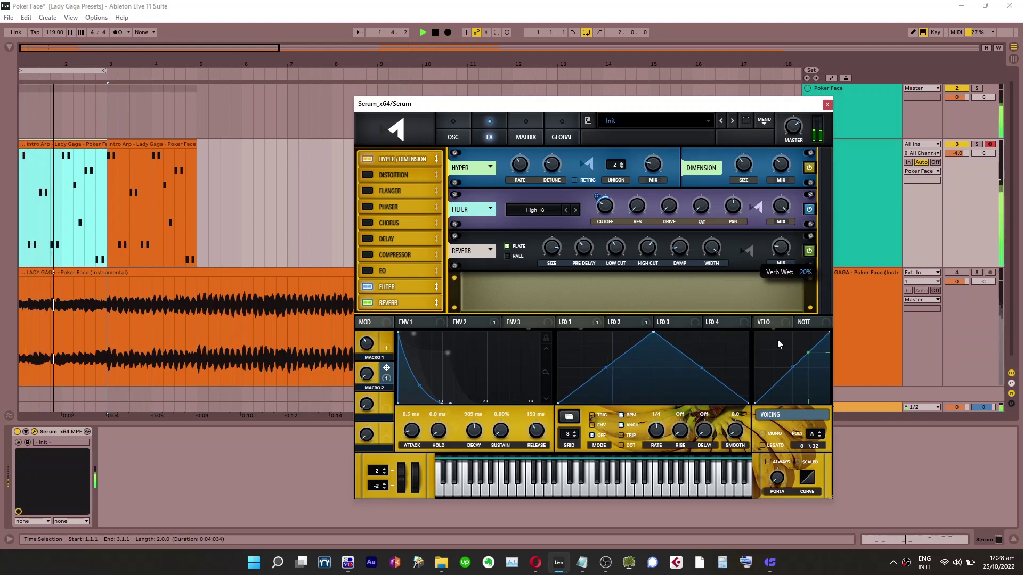
pyautogui.moveTo(386, 401); pyautogui.dragTo(781, 248)
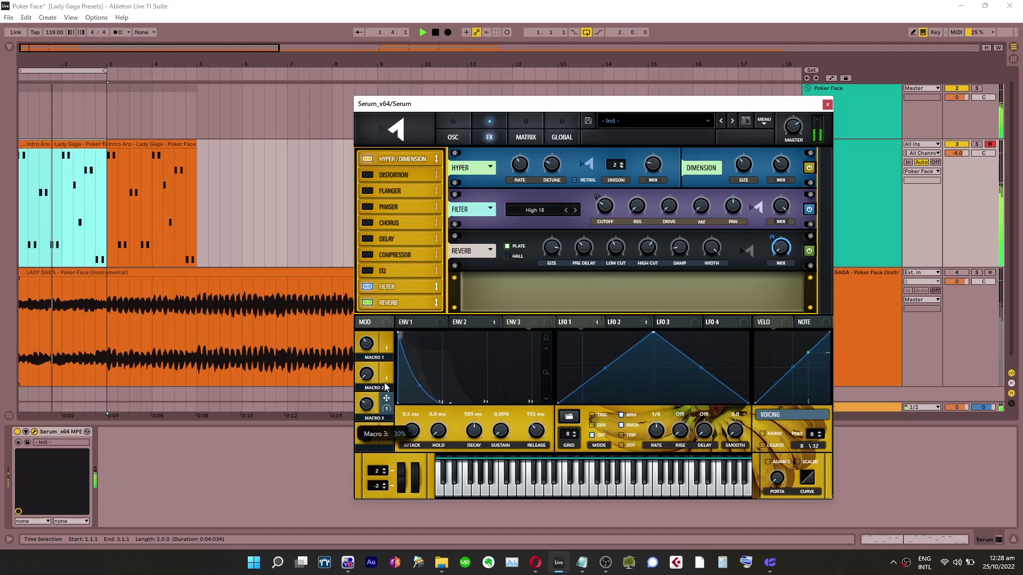
# Add a delay between the filter and the reverb, and set its filter frequency to 5725 with a bandwidth of 8.2
pyautogui.click(370, 236)
pyautogui.moveTo(381, 239); pyautogui.dragTo(402, 294)
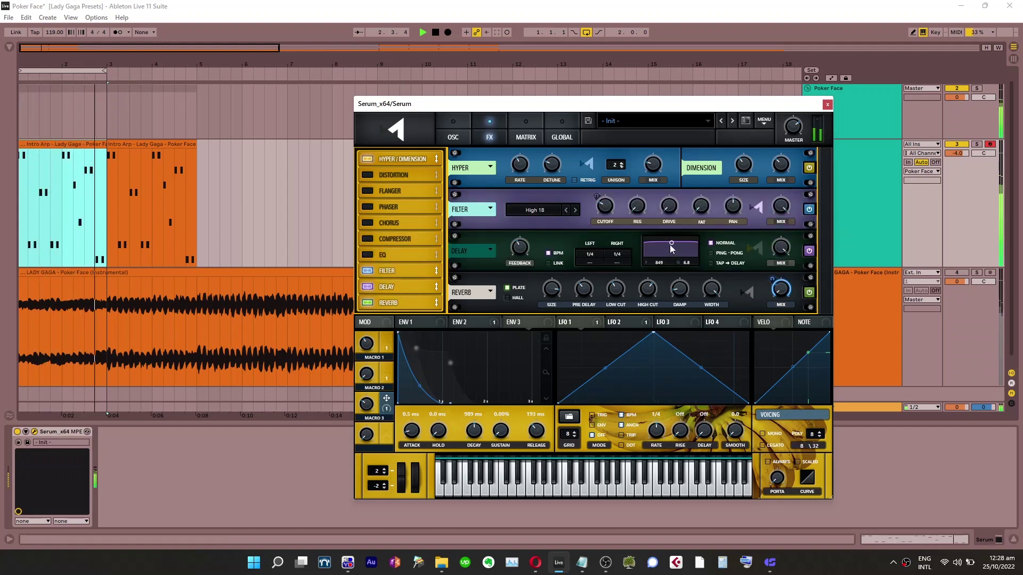
pyautogui.moveTo(671, 249); pyautogui.dragTo(690, 238)
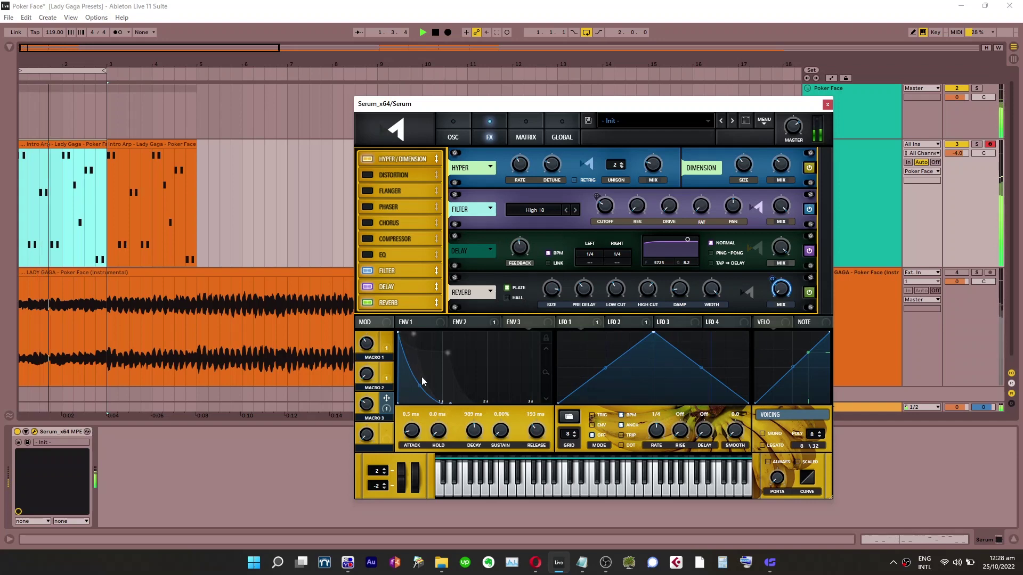
# Try modulating the delay's mix with Macro 3 and remove that modulation
pyautogui.moveTo(809, 257); pyautogui.dragTo(738, 389)
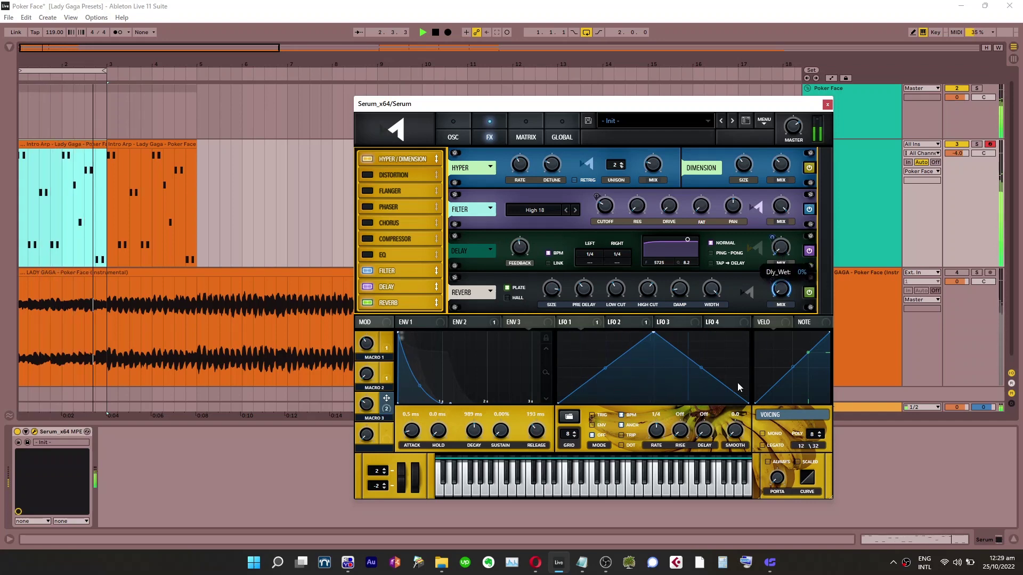
pyautogui.moveTo(772, 239); pyautogui.dragTo(855, 96)
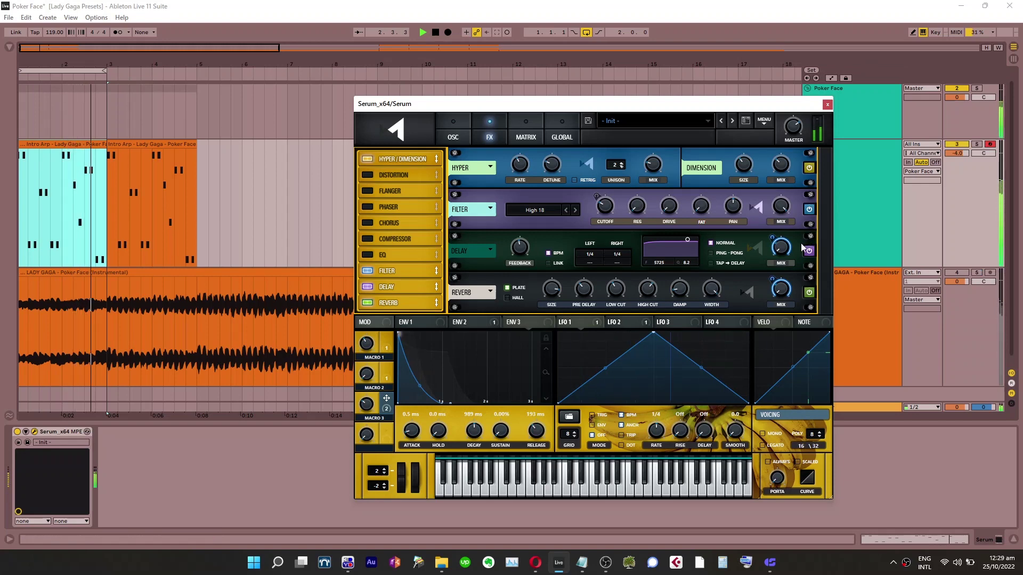
pyautogui.rightClick(781, 245)
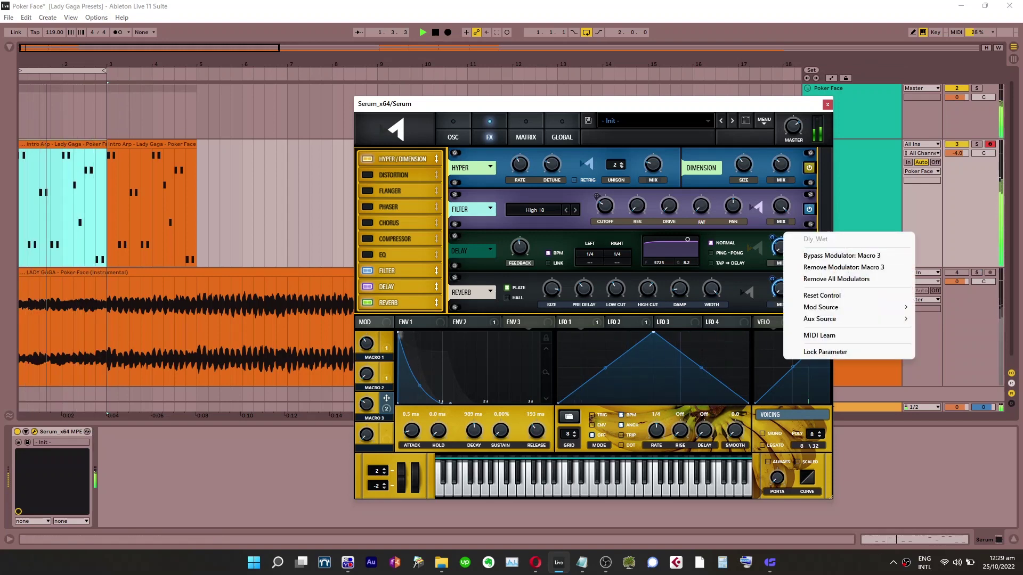
pyautogui.click(941, 69)
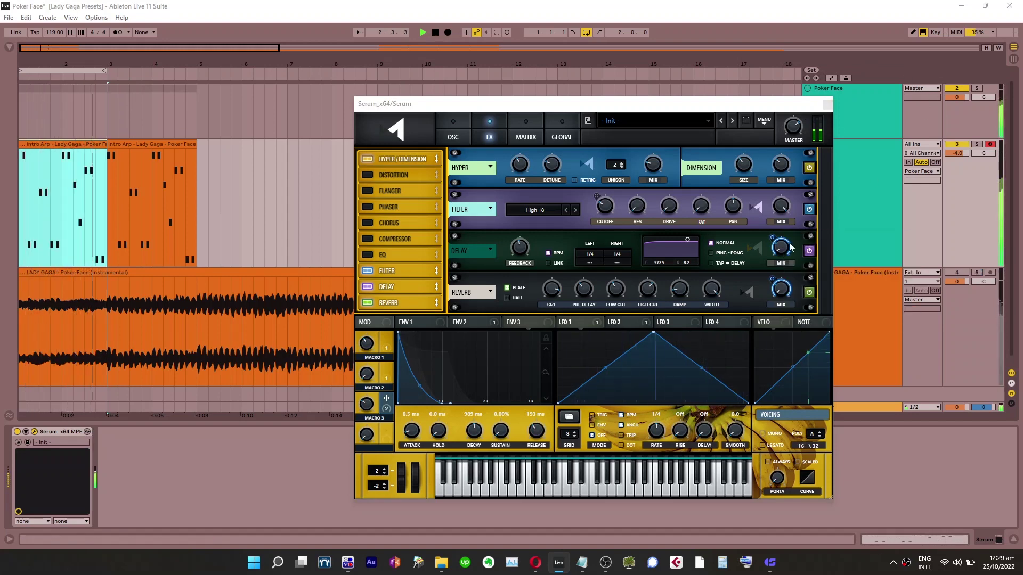
pyautogui.rightClick(784, 241)
pyautogui.click(826, 274)
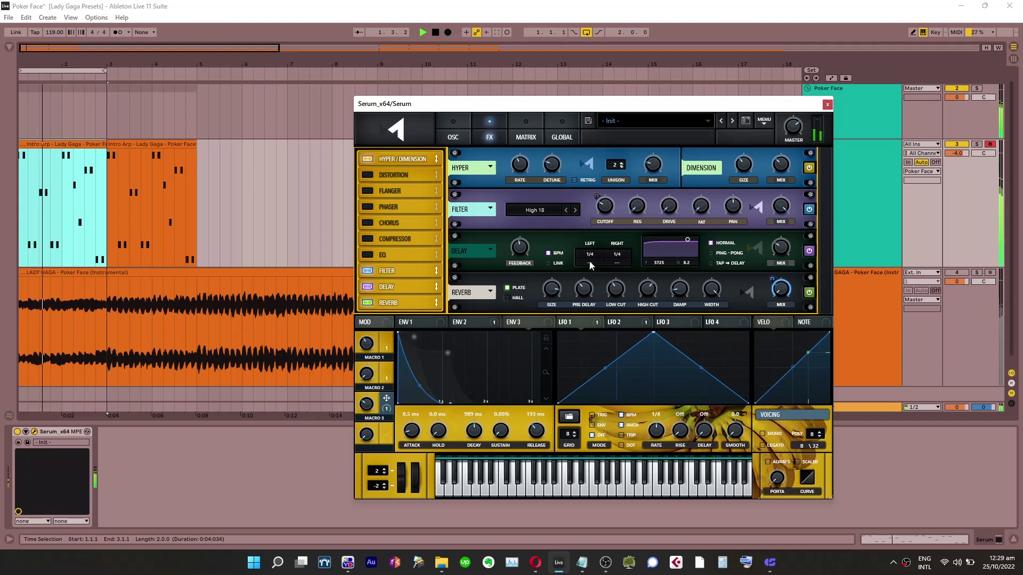
pyautogui.click(463, 143)
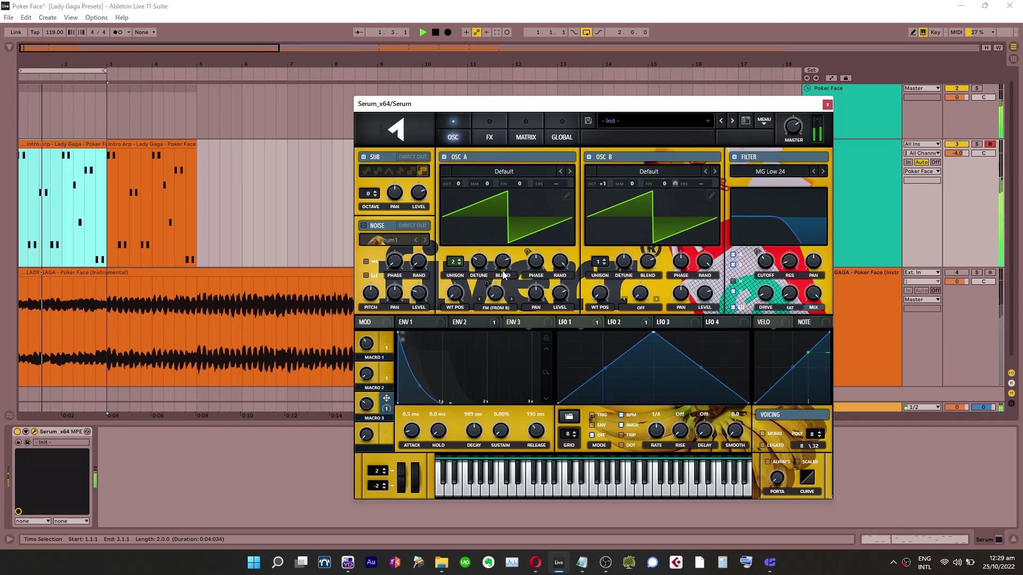
pyautogui.moveTo(581, 322)
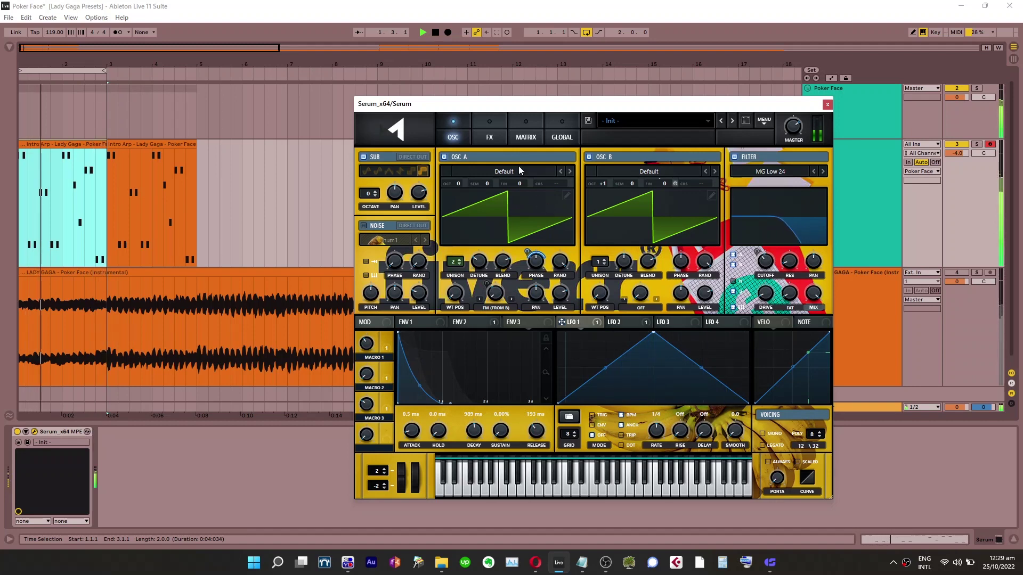
pyautogui.click(489, 137)
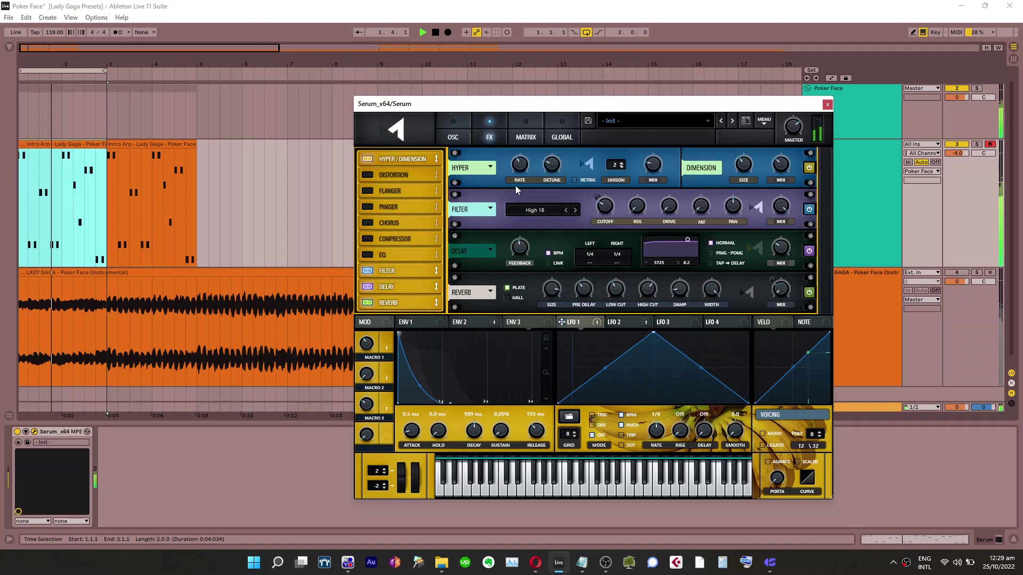
# Add a compressor at the end of the effects chain, adjust its attack, and set its threshold to about -26 dB
pyautogui.click(374, 238)
pyautogui.moveTo(377, 239); pyautogui.dragTo(394, 304)
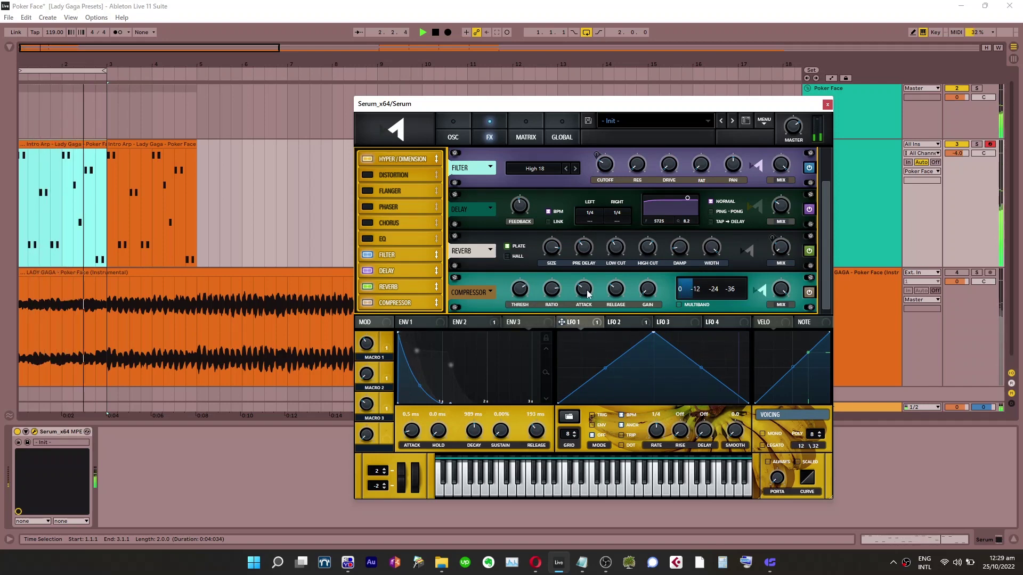
pyautogui.moveTo(590, 302); pyautogui.dragTo(590, 299)
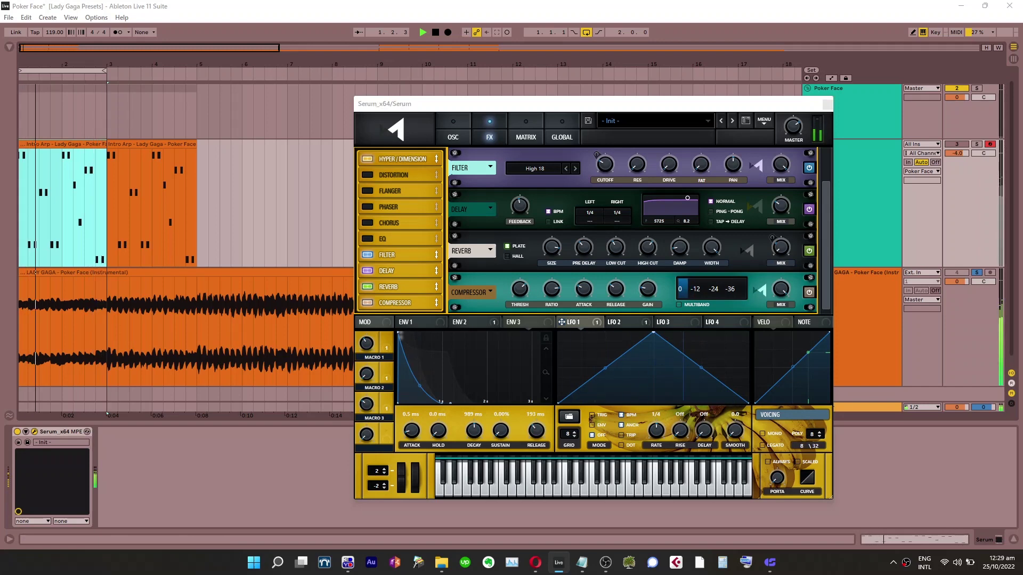
pyautogui.click(649, 296)
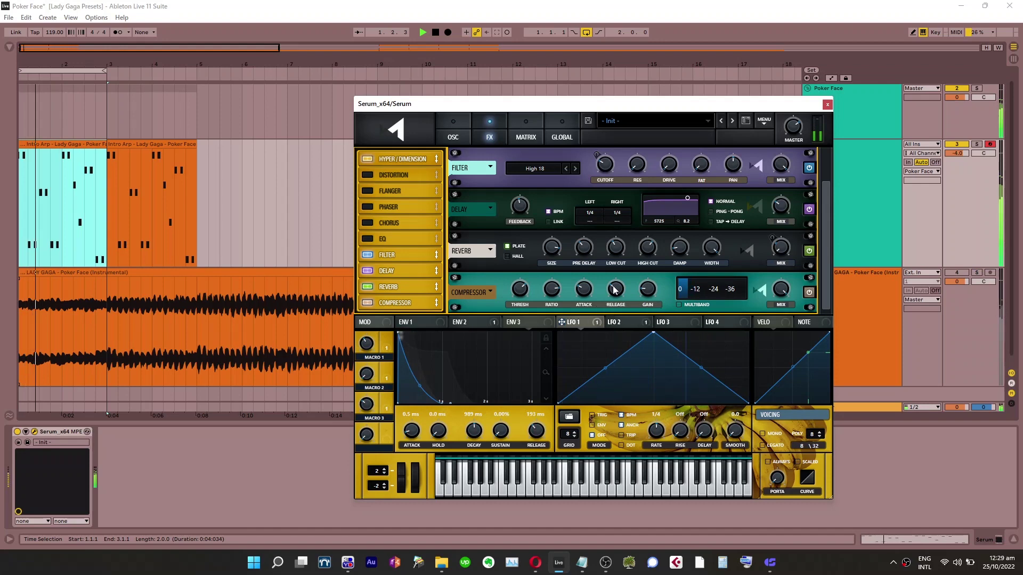
pyautogui.moveTo(585, 289)
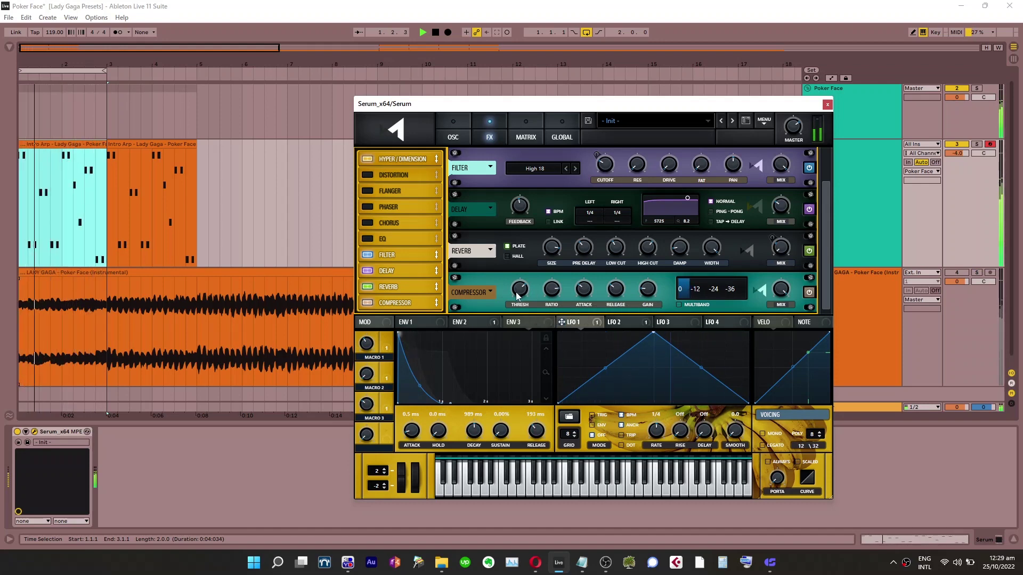
pyautogui.moveTo(518, 302)
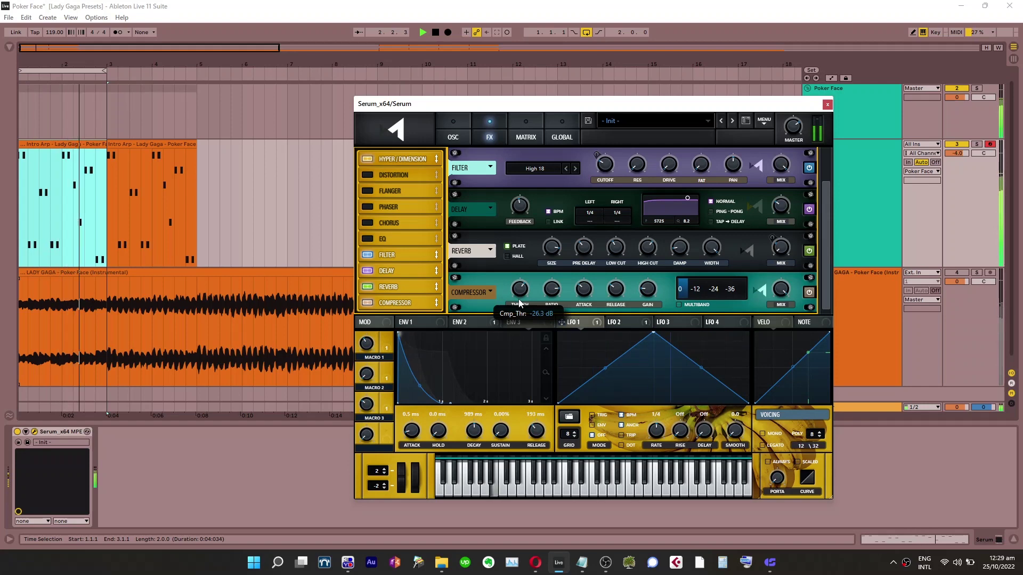
pyautogui.moveTo(518, 300); pyautogui.dragTo(519, 301)
# Compare the patch with the soloed original track and set Envelope 3's hold to 16 ms
pyautogui.click(452, 137)
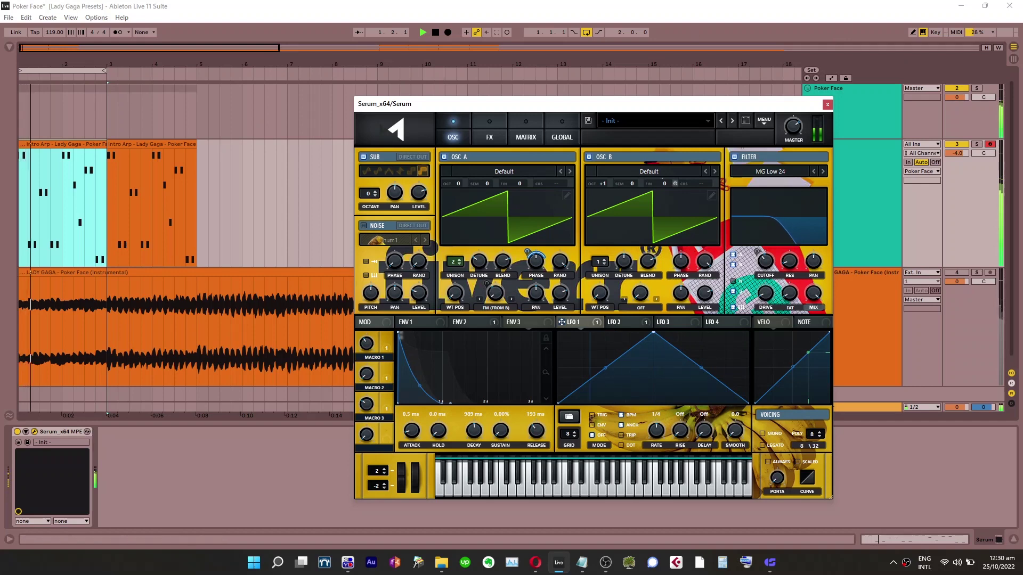
pyautogui.click(976, 272)
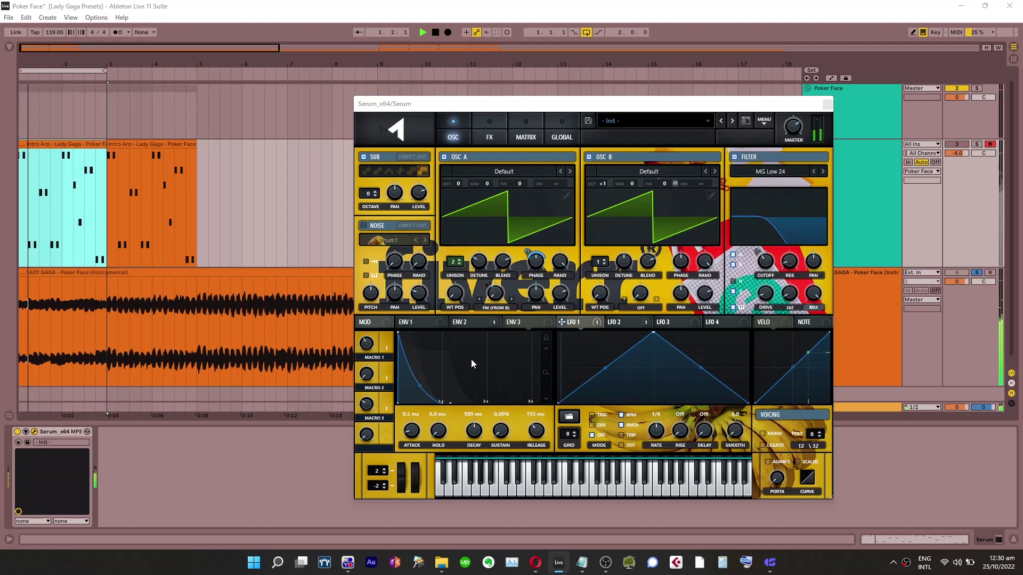
pyautogui.moveTo(443, 429)
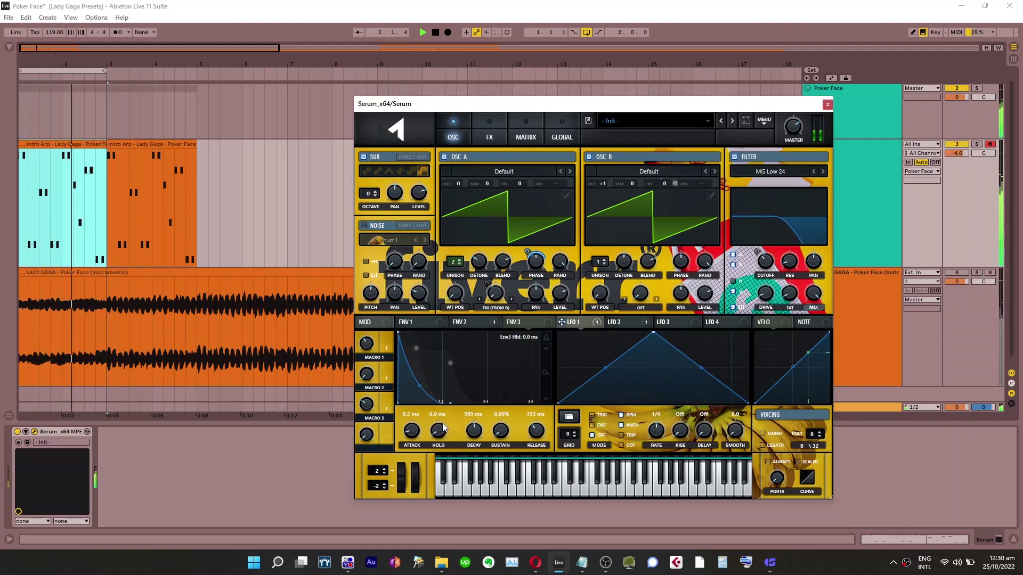
pyautogui.moveTo(445, 417); pyautogui.dragTo(448, 409)
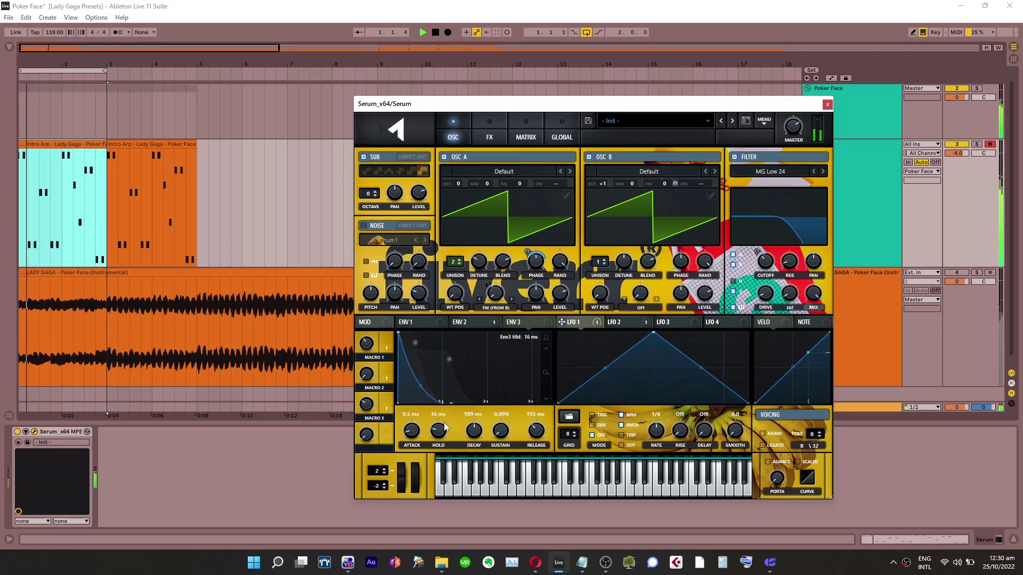
# Fine-tune Envelope 1 to a 1.10 s decay and a -6.8 dB sustain
pyautogui.click(425, 328)
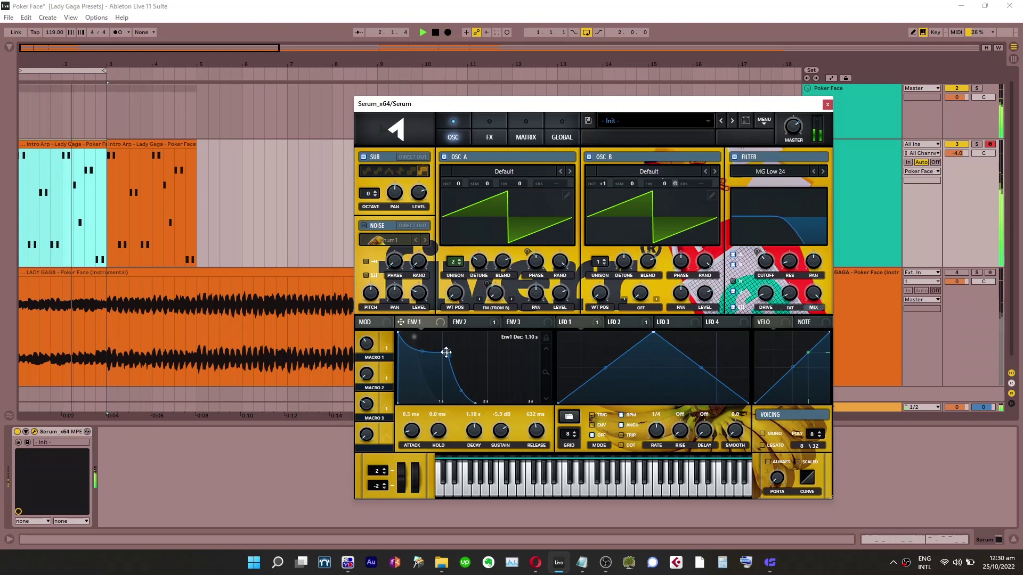
pyautogui.moveTo(446, 352); pyautogui.dragTo(444, 354)
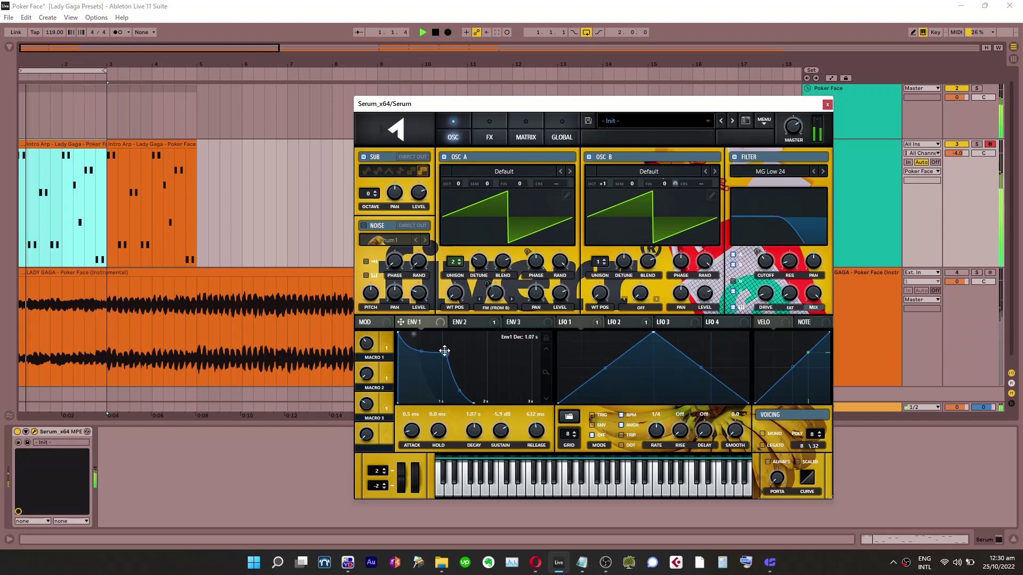
pyautogui.moveTo(443, 354); pyautogui.dragTo(445, 349)
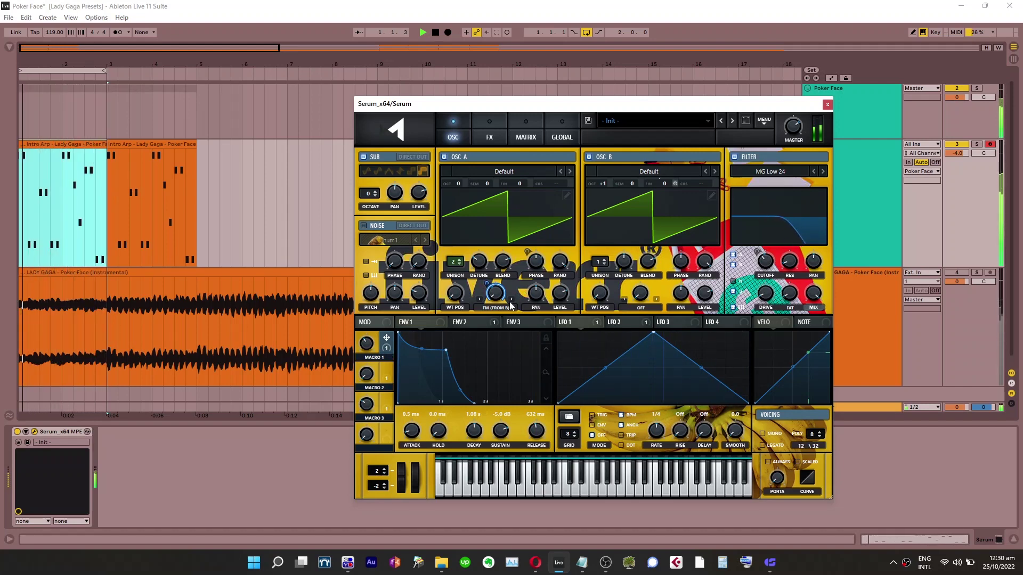
pyautogui.moveTo(370, 348)
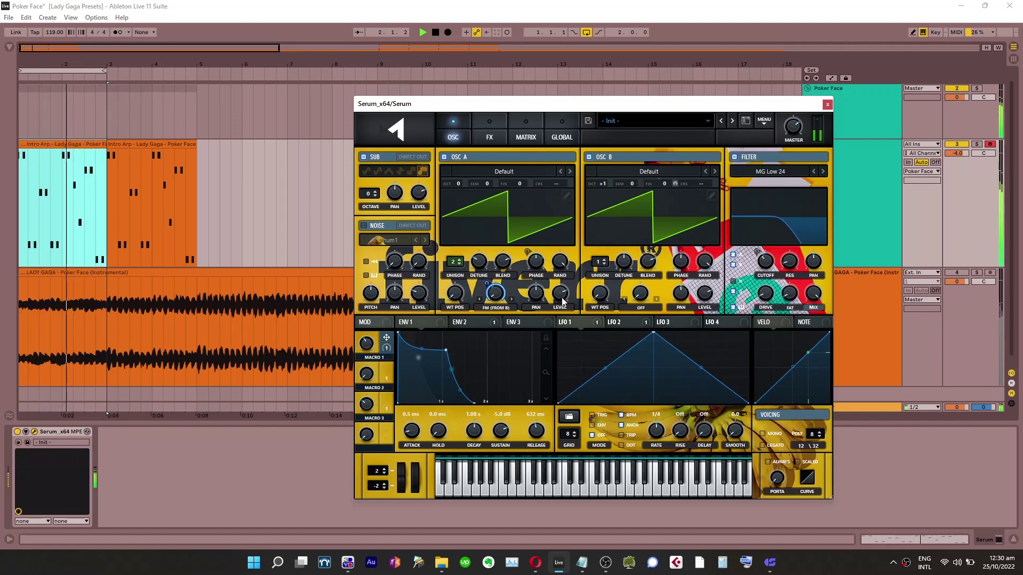
pyautogui.moveTo(564, 302)
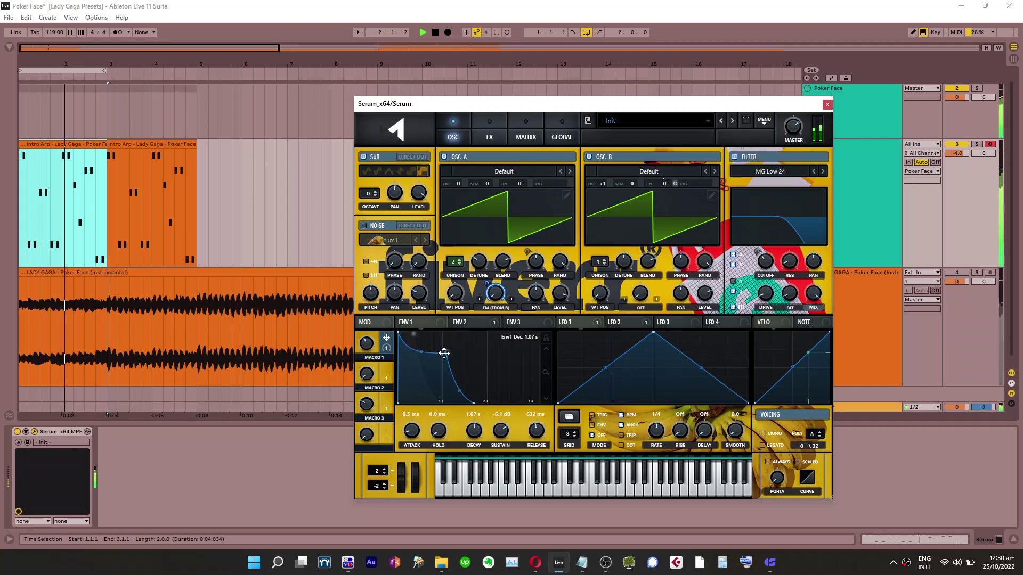
pyautogui.moveTo(446, 352); pyautogui.dragTo(446, 354)
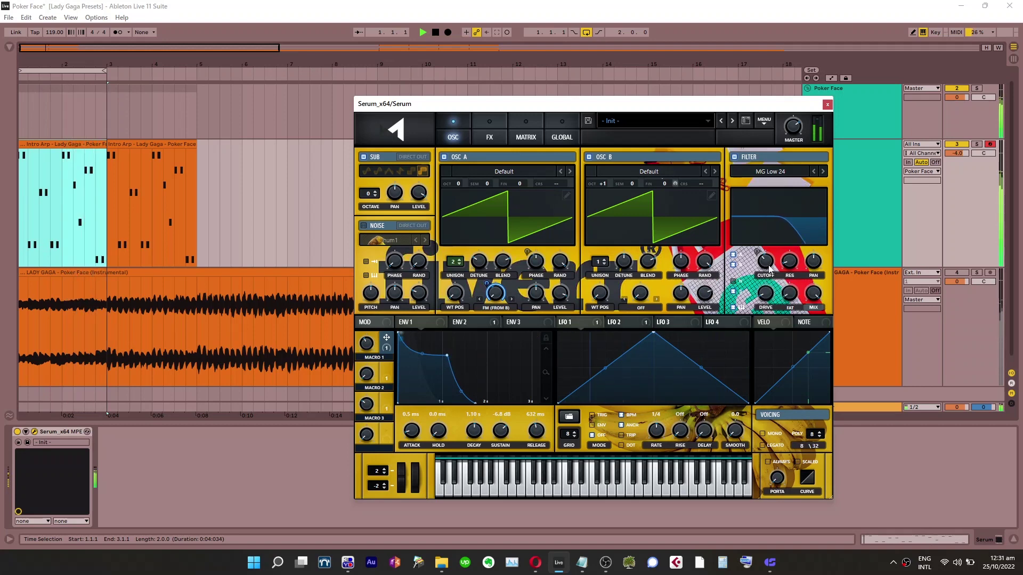
# Raise the filter cutoff to 868 Hz
pyautogui.moveTo(770, 271)
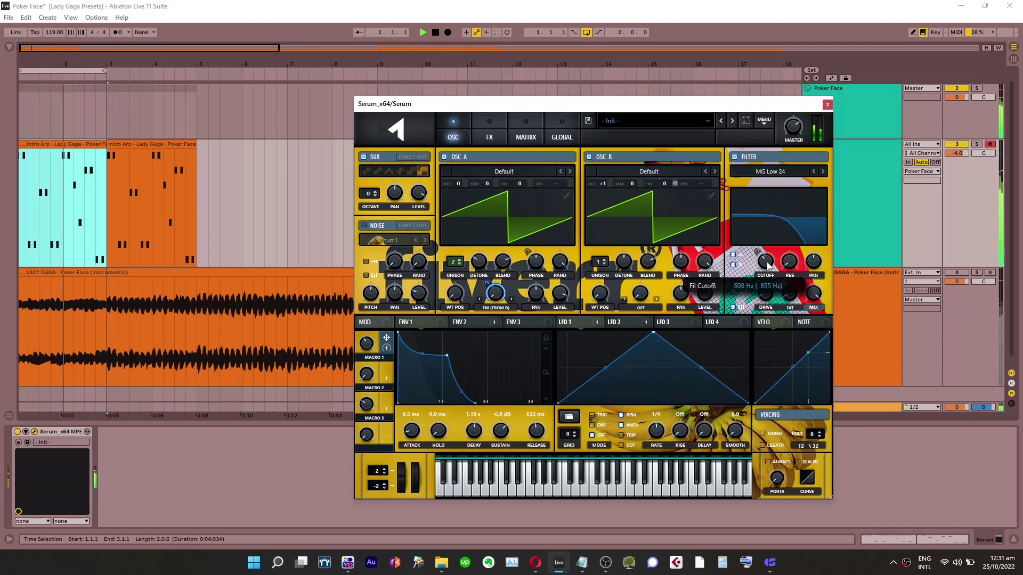
pyautogui.moveTo(769, 268); pyautogui.dragTo(771, 265)
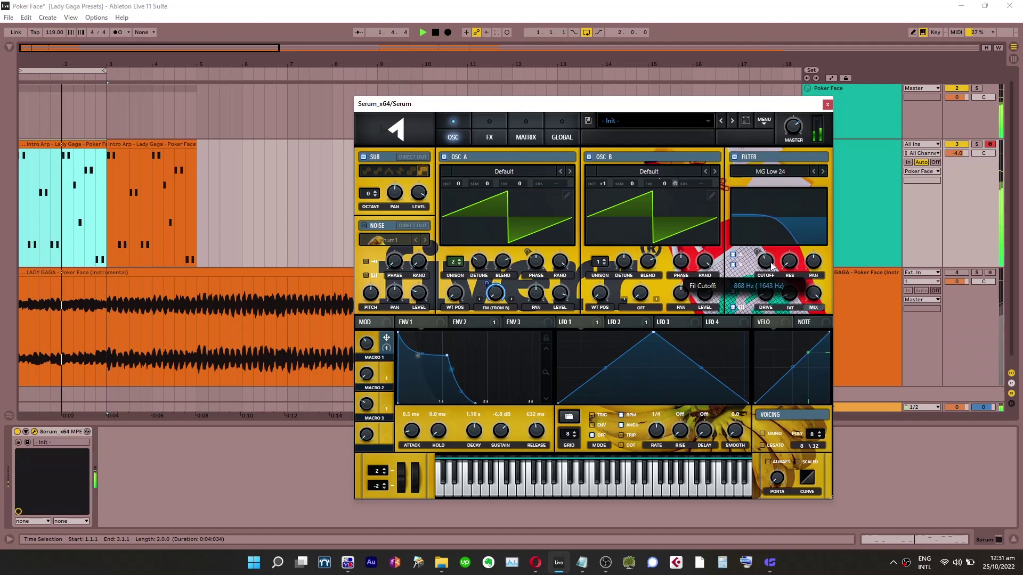
pyautogui.click(489, 133)
pyautogui.click(461, 136)
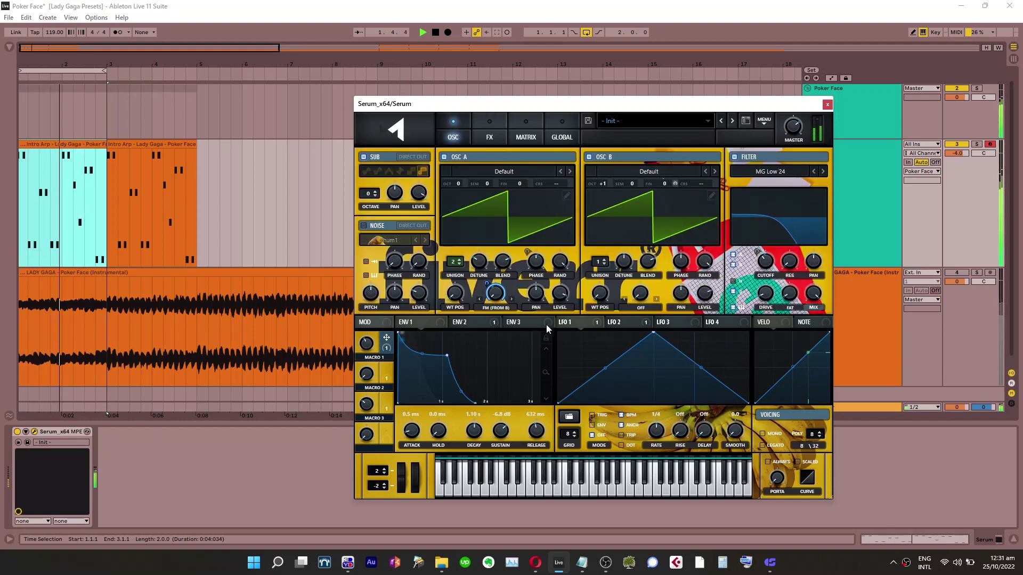
# Set Envelope 2's hold to 18 ms
pyautogui.click(461, 323)
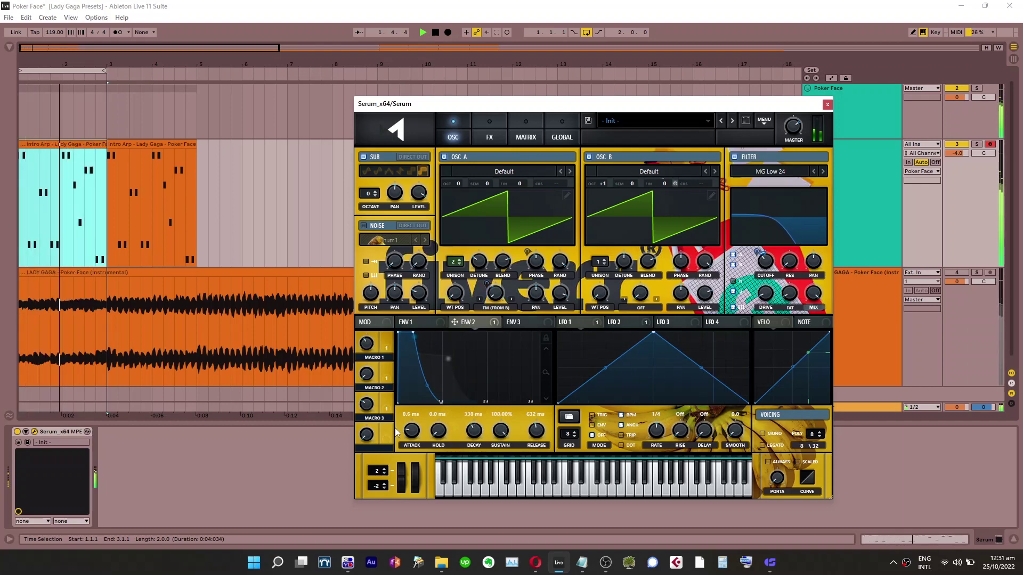
pyautogui.click(426, 320)
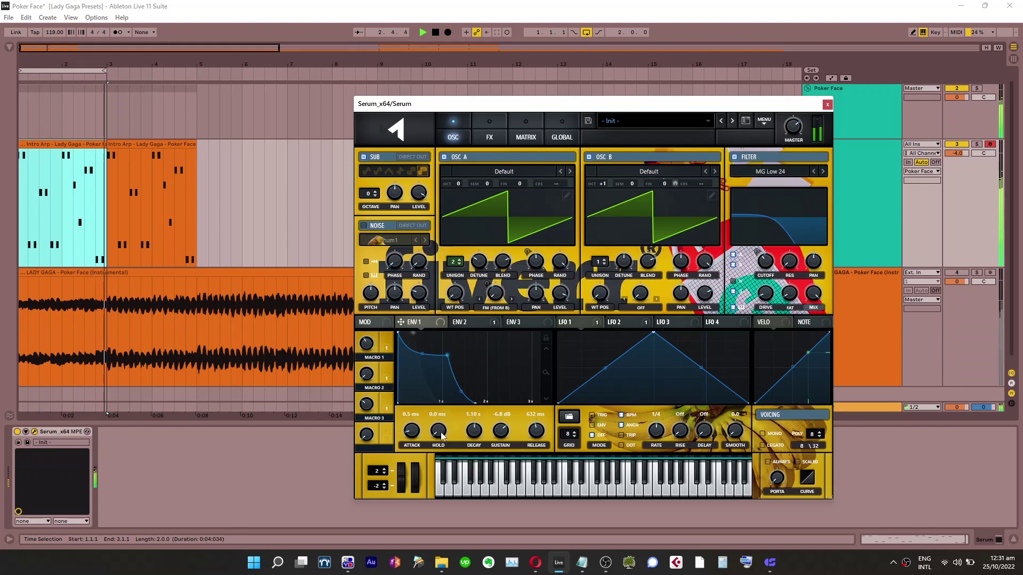
pyautogui.click(474, 321)
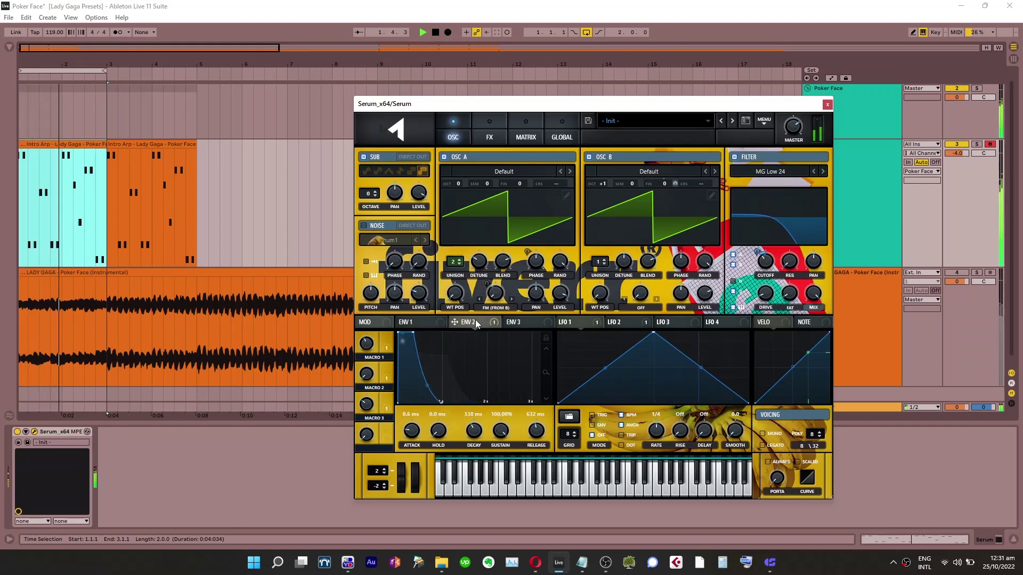
pyautogui.moveTo(443, 425); pyautogui.dragTo(446, 414)
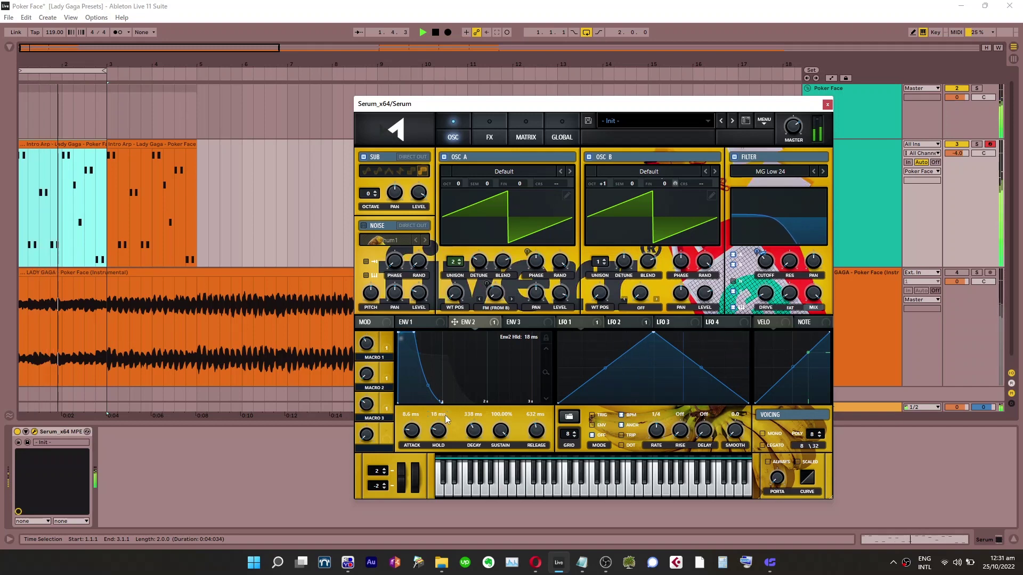
# Shorten Envelope 2 to a 184 ms decay and a 458 ms release, and reshape its release curve
pyautogui.click(421, 323)
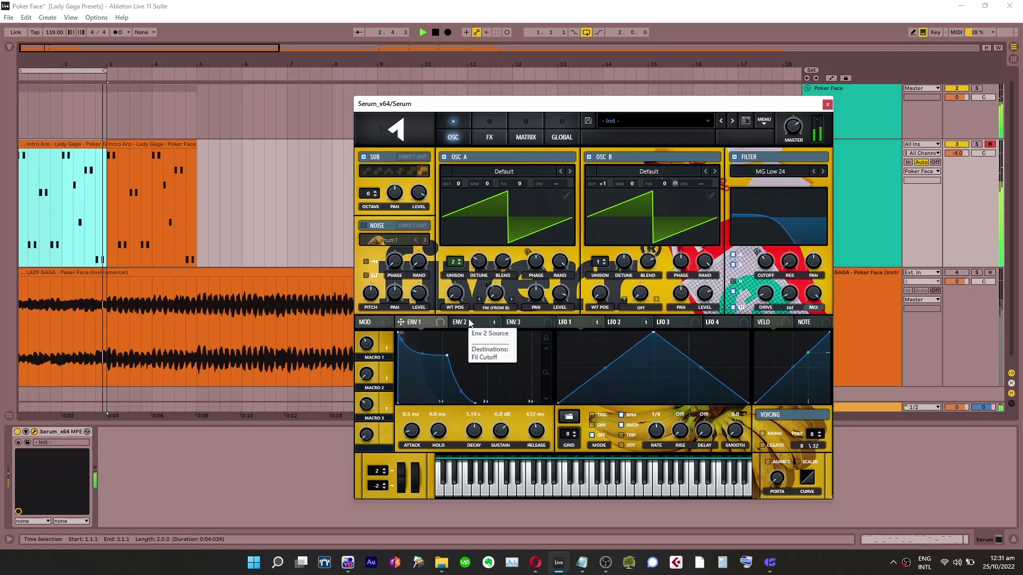
pyautogui.click(471, 322)
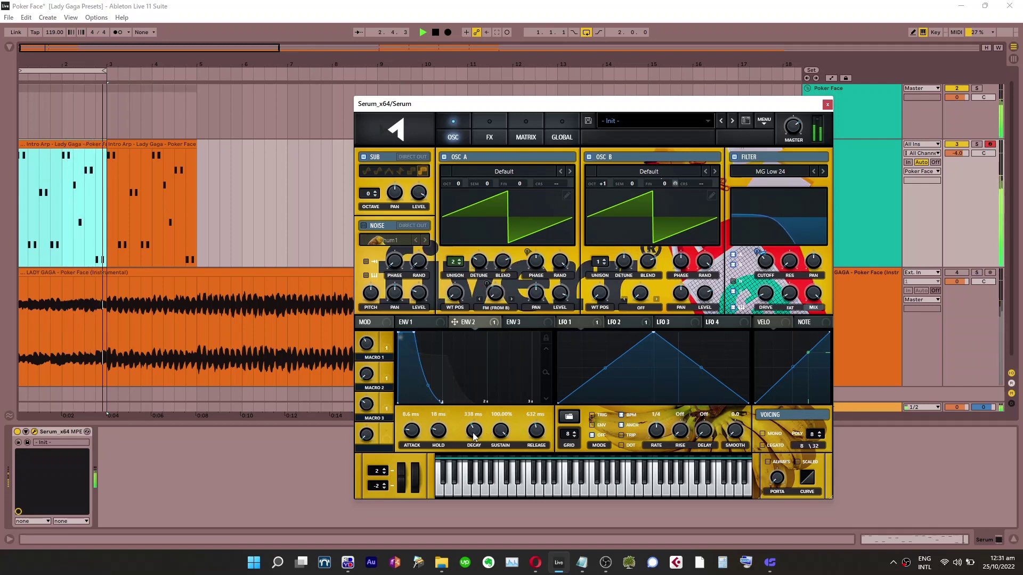
pyautogui.moveTo(474, 430); pyautogui.dragTo(475, 461)
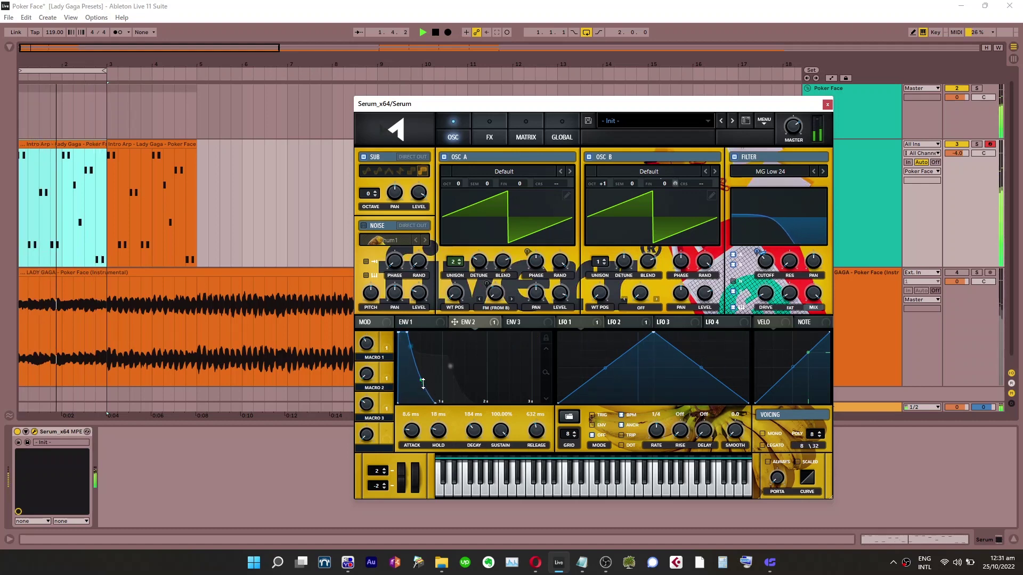
pyautogui.moveTo(421, 386); pyautogui.dragTo(423, 382)
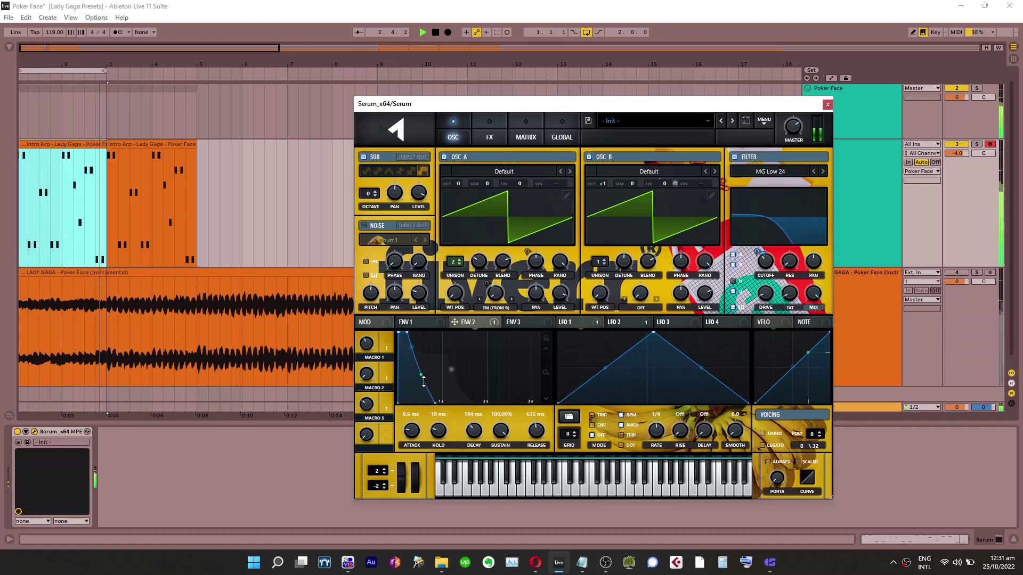
pyautogui.moveTo(536, 432); pyautogui.dragTo(538, 447)
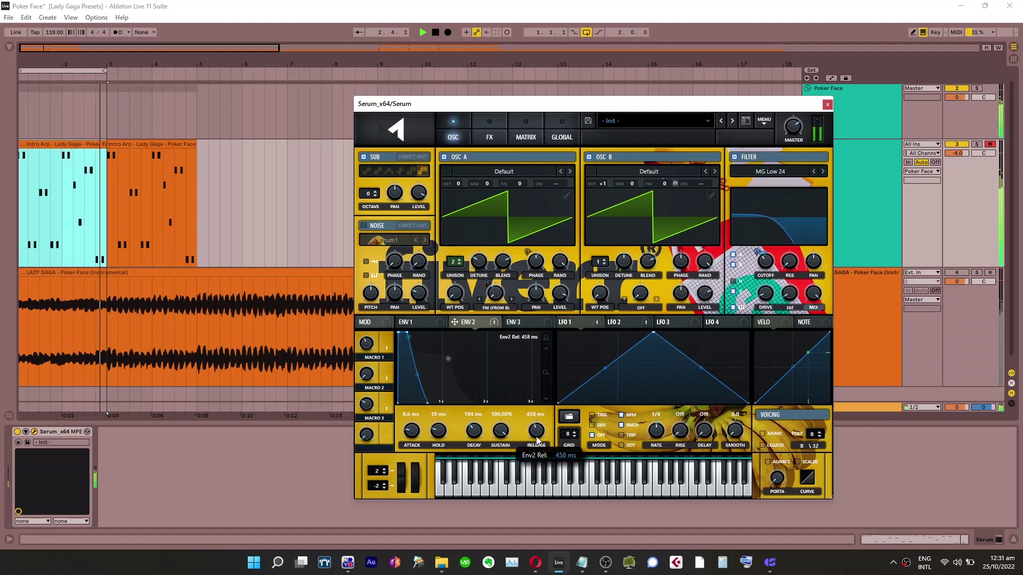
# Compare with the soloed original track, then set Envelope 1 to a 1.09 s decay, about -4.7 dB sustain and 679 ms release
pyautogui.click(413, 323)
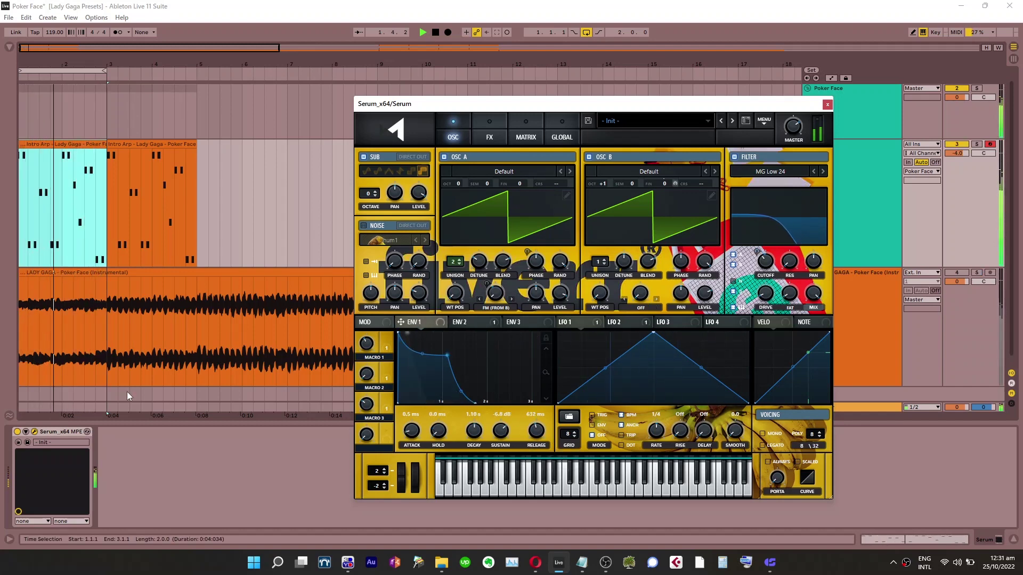
pyautogui.click(976, 272)
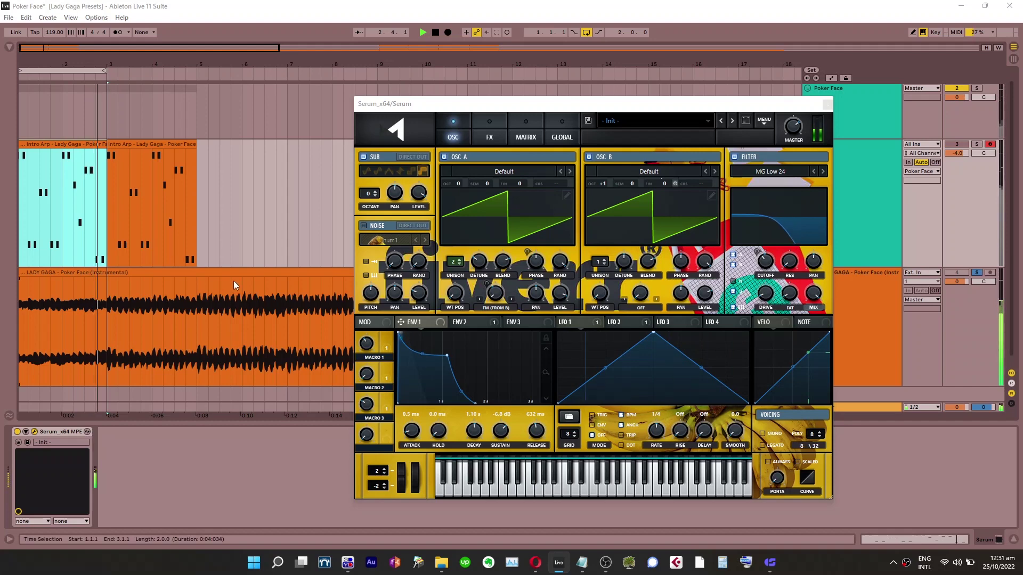
pyautogui.press('s')
pyautogui.click(423, 356)
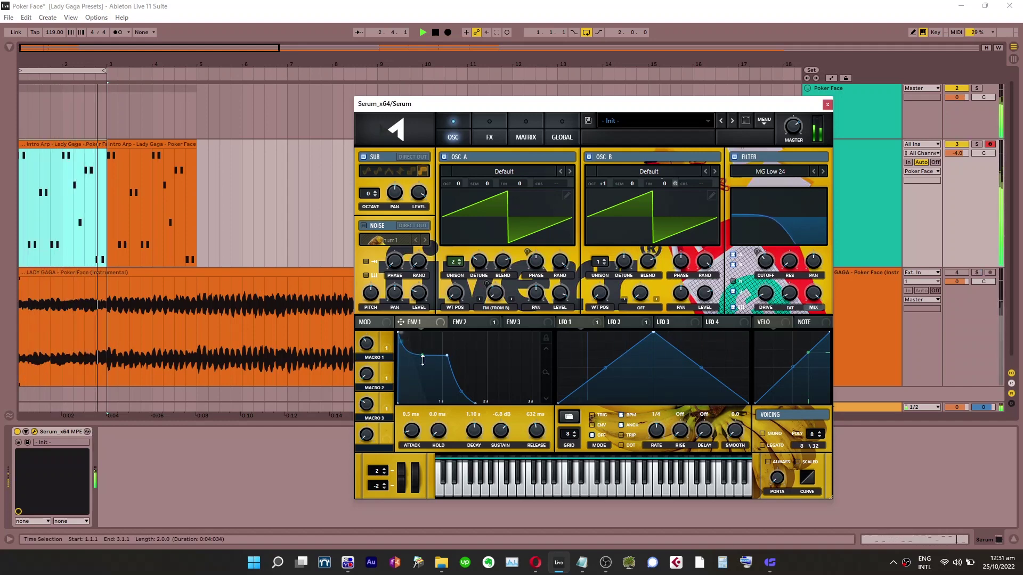
pyautogui.moveTo(446, 355); pyautogui.dragTo(449, 348)
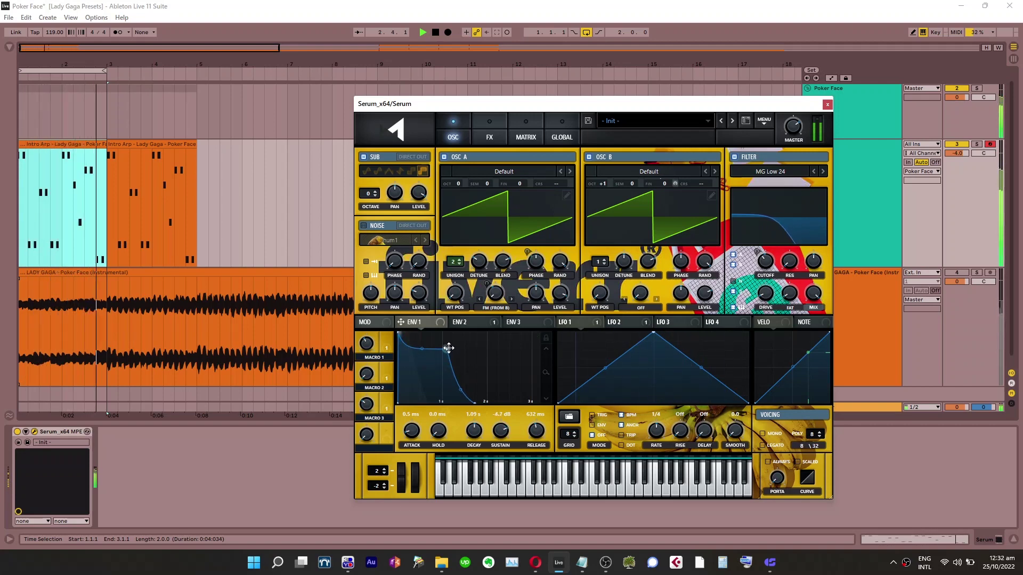
pyautogui.moveTo(544, 438); pyautogui.dragTo(544, 442)
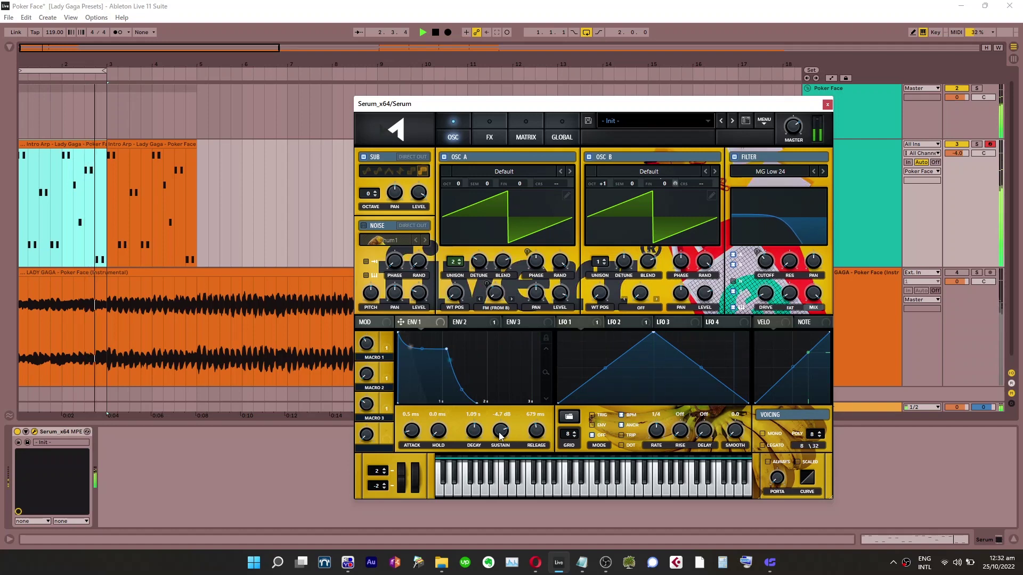
# Refine Envelope 1 to a -7.4 dB sustain and a 0.0 ms attack, and nudge the filter cutoff
pyautogui.scroll(1, 501, 435)
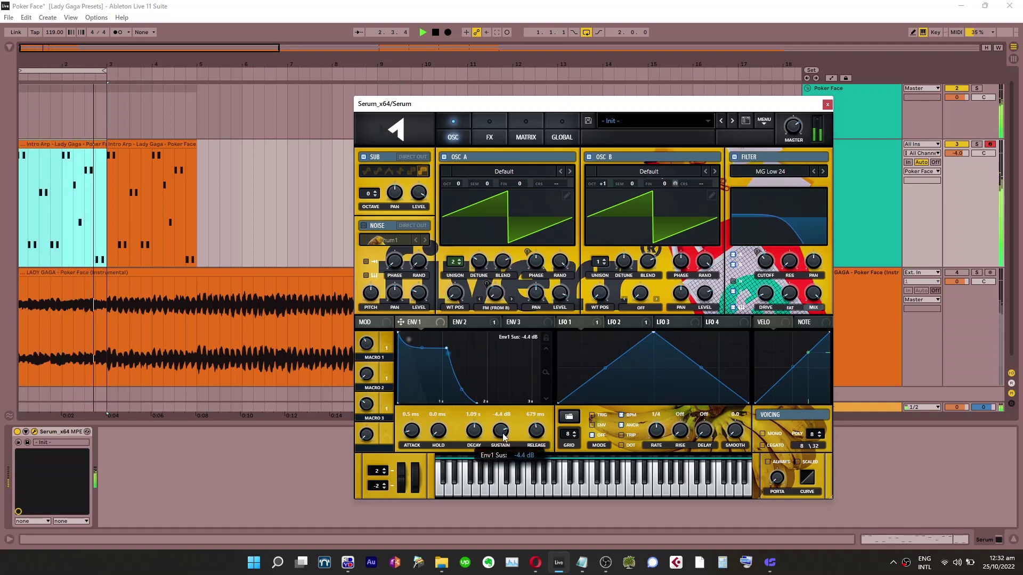
pyautogui.moveTo(503, 437); pyautogui.dragTo(500, 491)
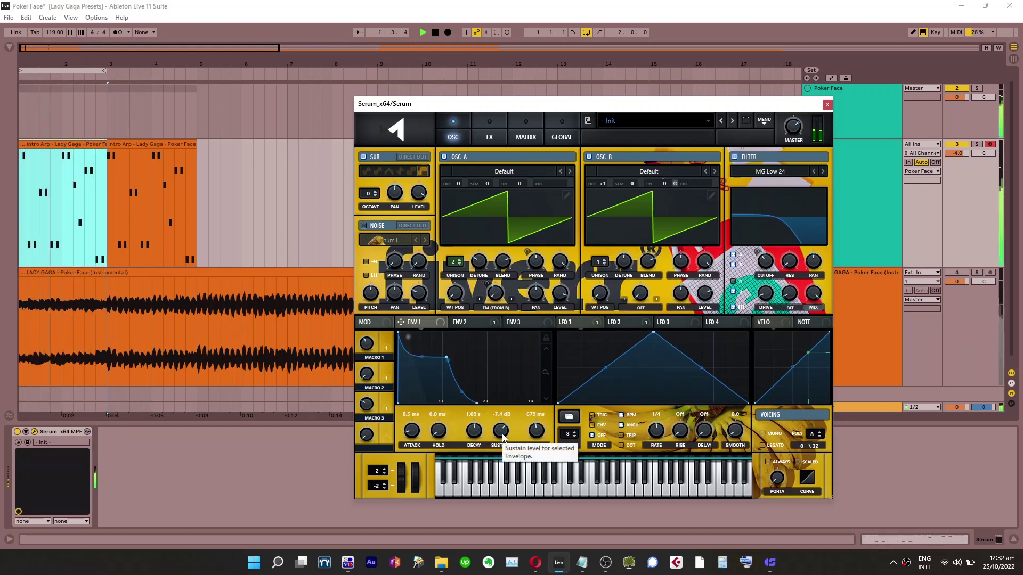
pyautogui.moveTo(767, 264); pyautogui.dragTo(771, 267)
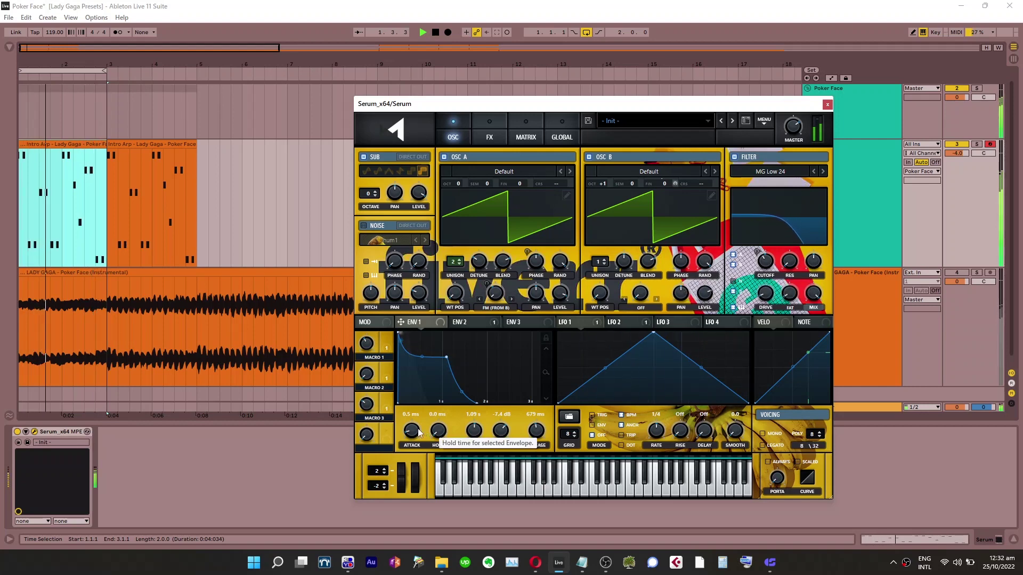
pyautogui.moveTo(413, 431); pyautogui.dragTo(413, 444)
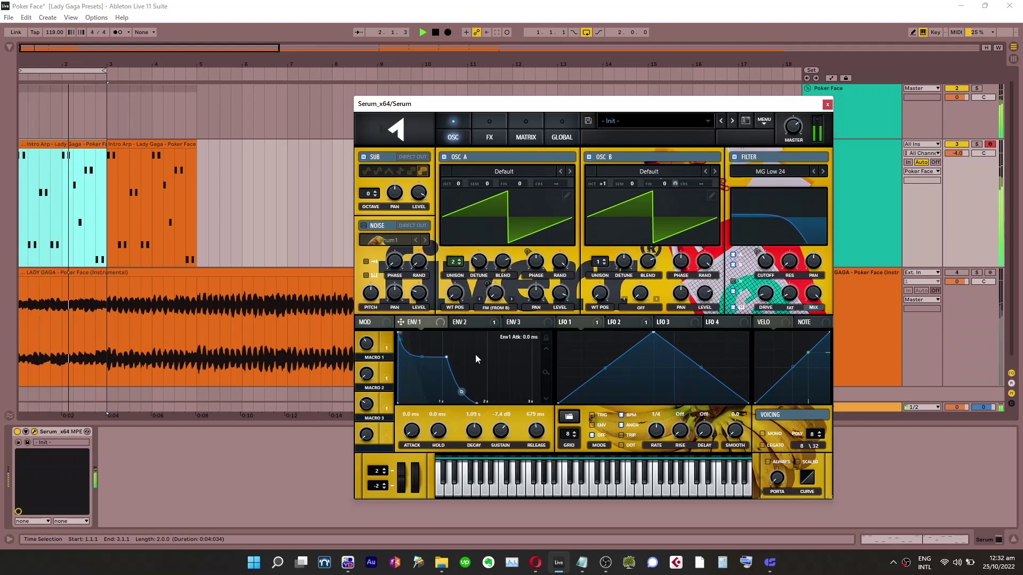
# Set Envelope 2's attack to 9.7 ms
pyautogui.click(472, 322)
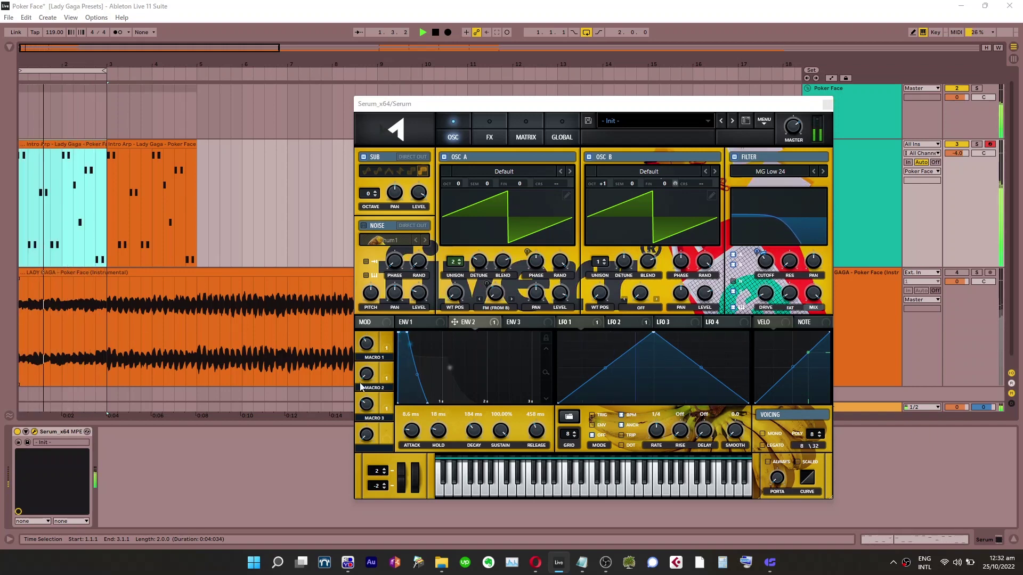
pyautogui.moveTo(412, 430); pyautogui.dragTo(414, 432)
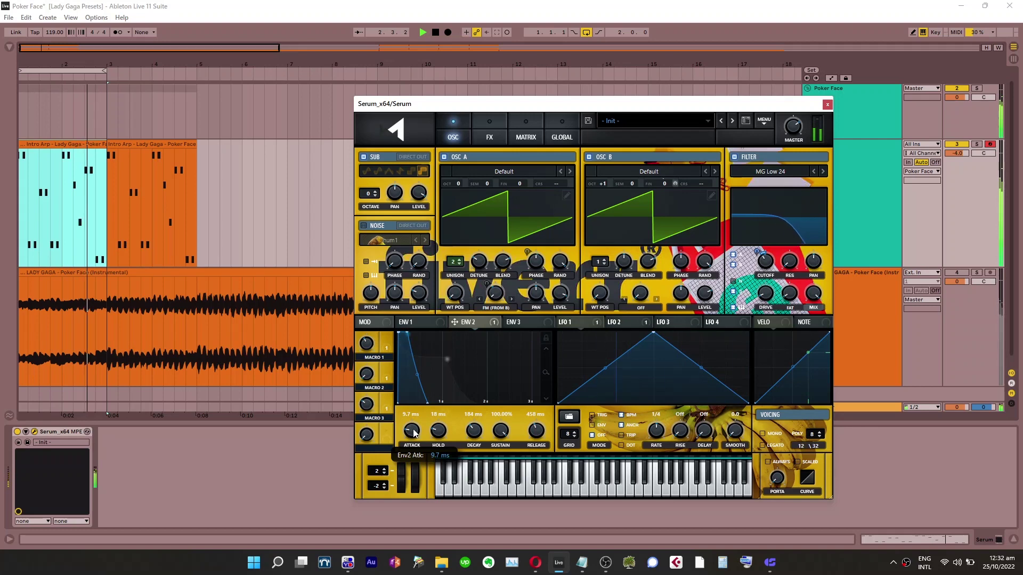
pyautogui.moveTo(413, 432); pyautogui.dragTo(416, 436)
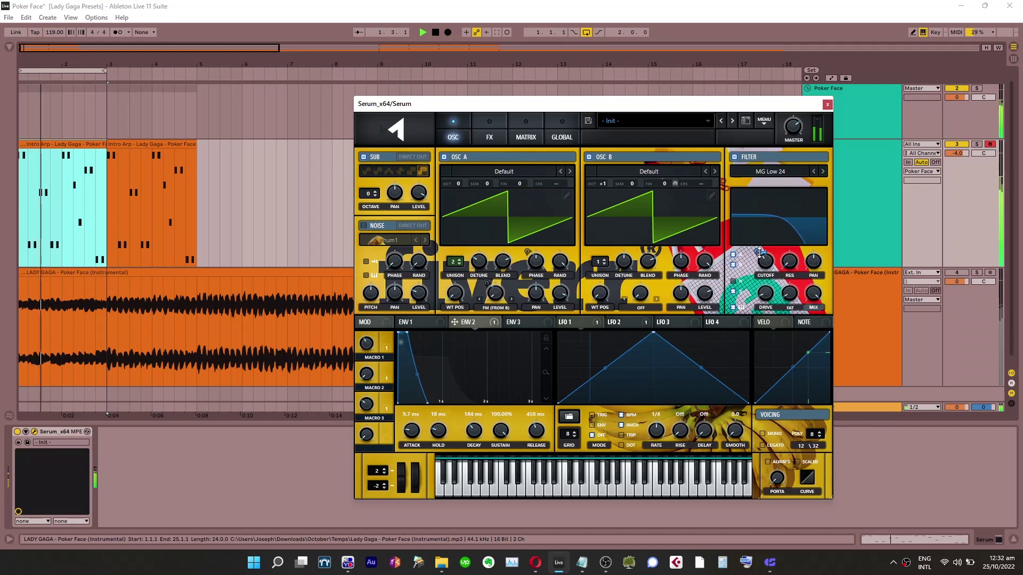
# Fine-tune the filter cutoff and compare the patch with the soloed original track
pyautogui.moveTo(760, 254)
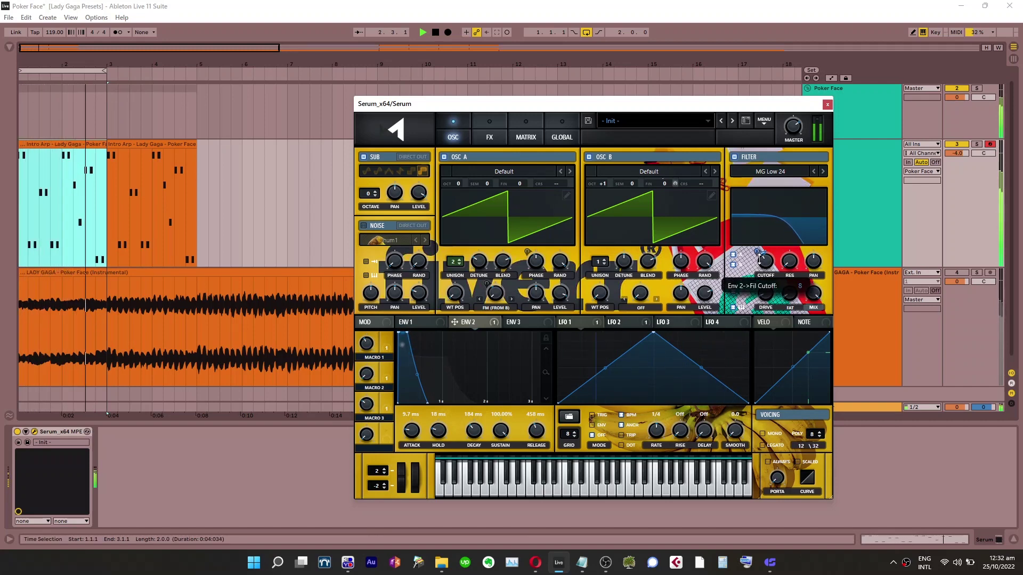
pyautogui.moveTo(764, 266); pyautogui.dragTo(765, 265)
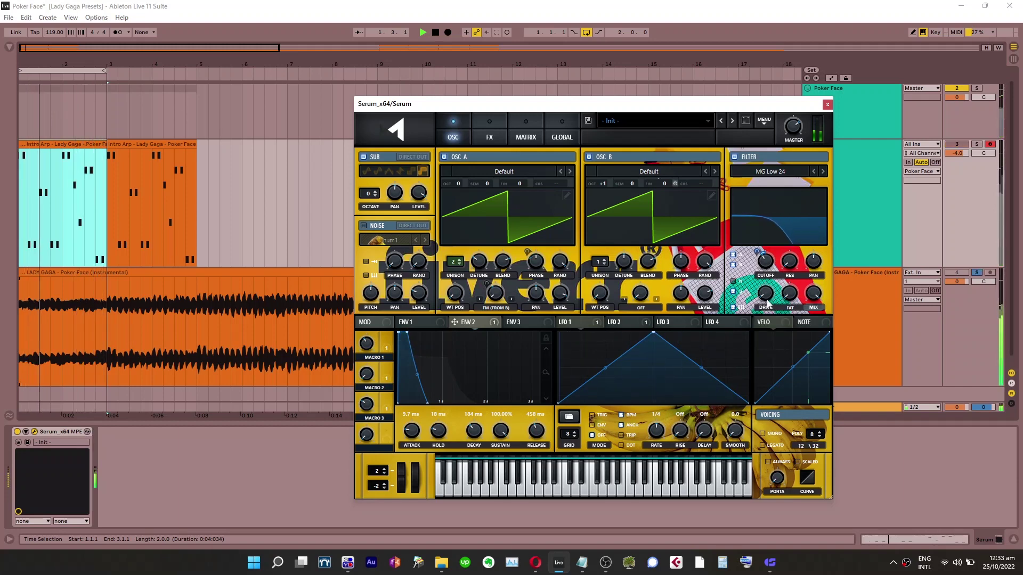
pyautogui.moveTo(768, 264)
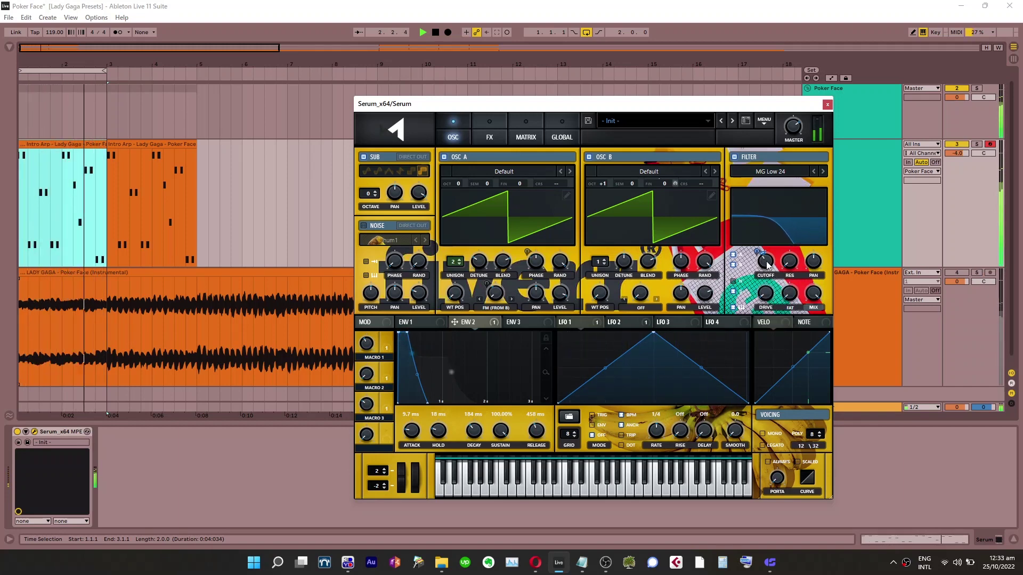
pyautogui.click(770, 563)
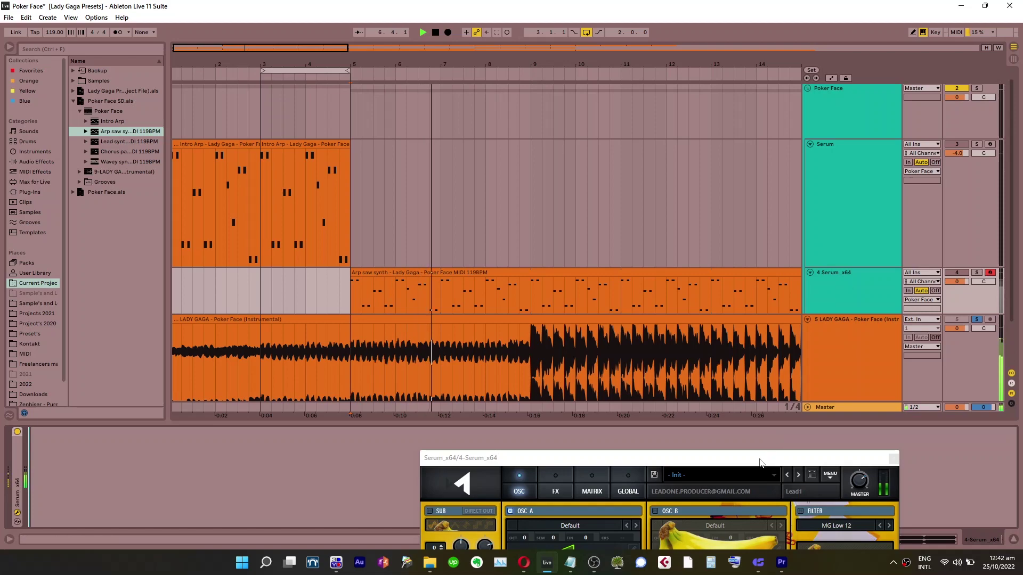
# Stop playback and select bars 5 to 9 of the Arp saw synth clip
pyautogui.moveTo(760, 463); pyautogui.dragTo(928, 155)
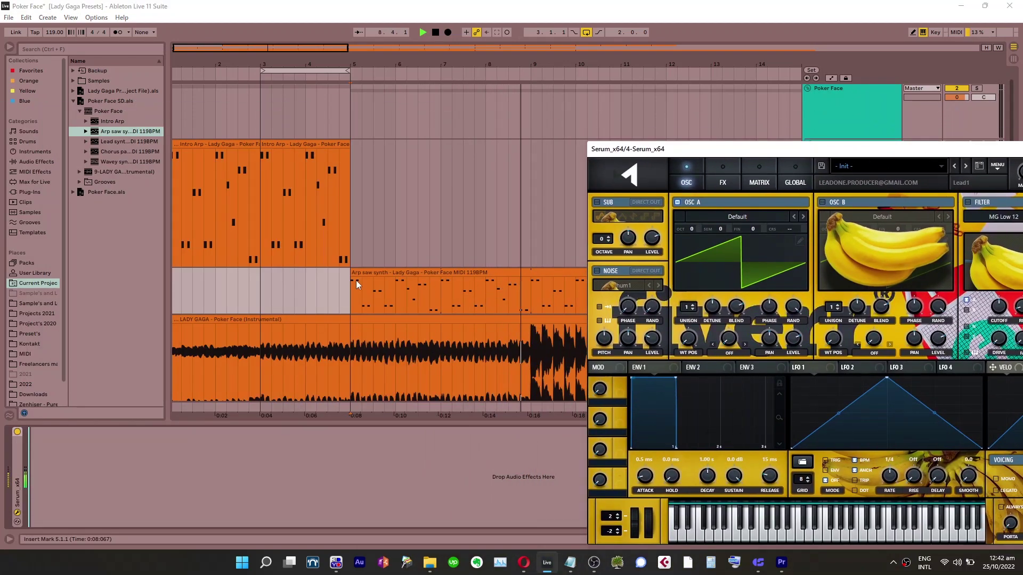
pyautogui.press('space')
pyautogui.moveTo(356, 284); pyautogui.dragTo(531, 288)
pyautogui.rightClick(532, 288)
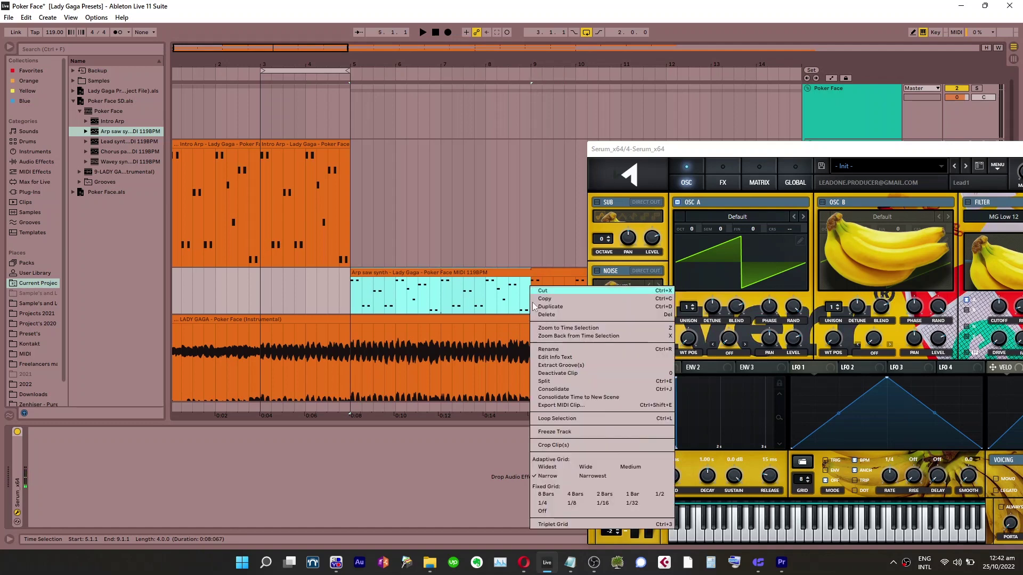
pyautogui.click(562, 405)
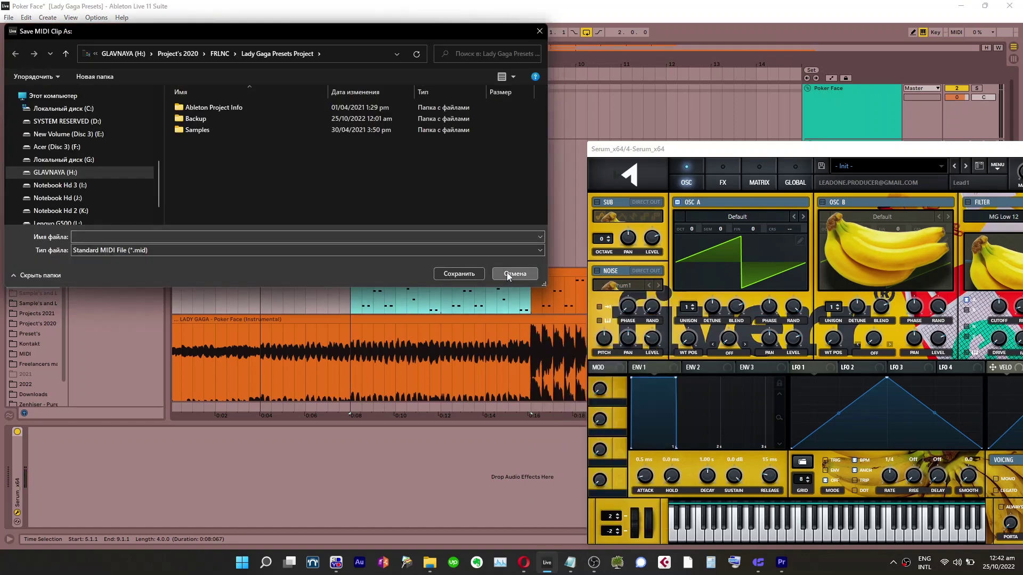
pyautogui.click(508, 275)
# Loop the selected four bars of the Arp saw synth clip and start playback
pyautogui.rightClick(406, 281)
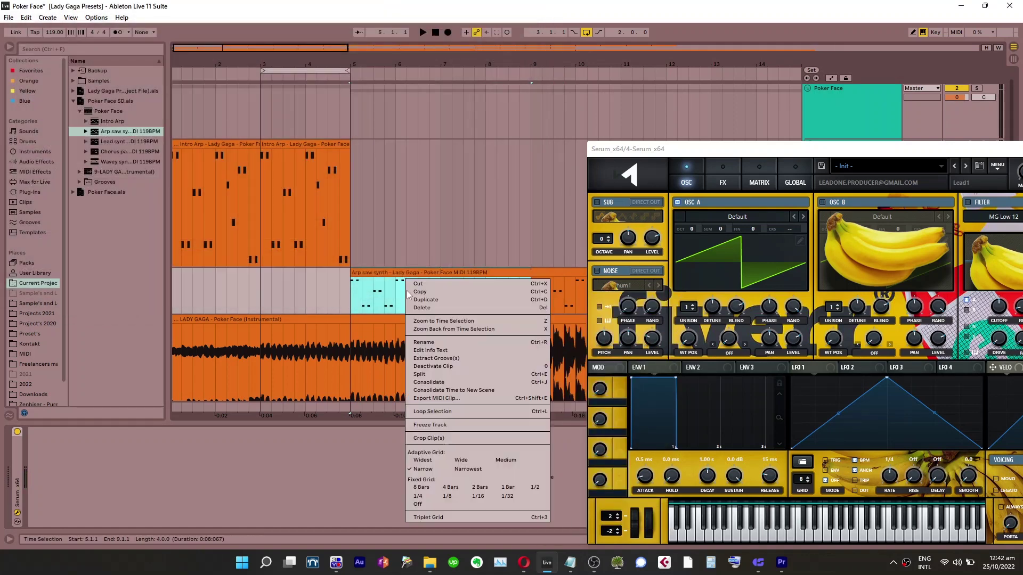
pyautogui.click(433, 412)
pyautogui.press('space')
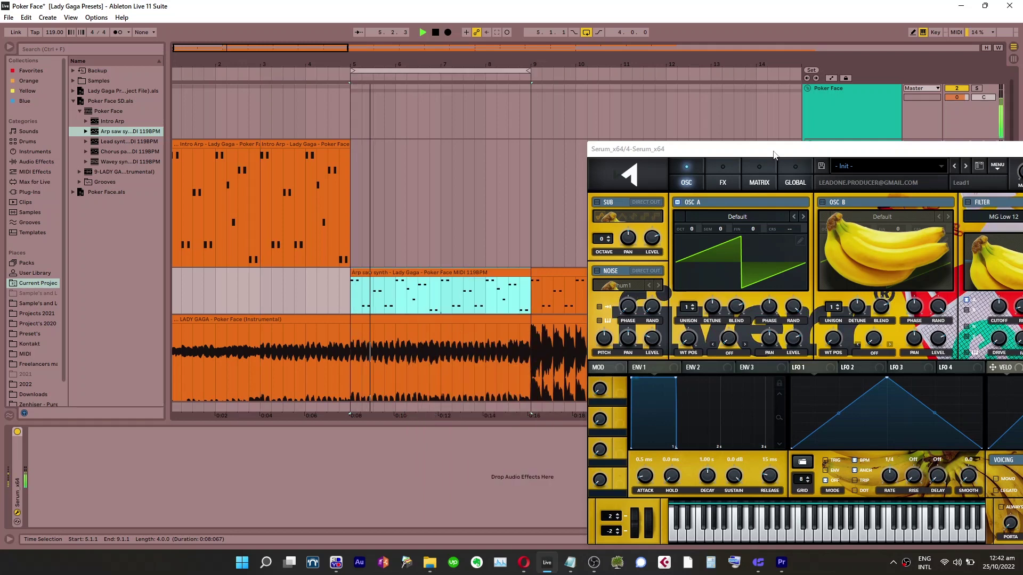
# Set oscillator A's unison to 14 voices in the arp saw synth's Serum
pyautogui.moveTo(794, 152); pyautogui.dragTo(656, 124)
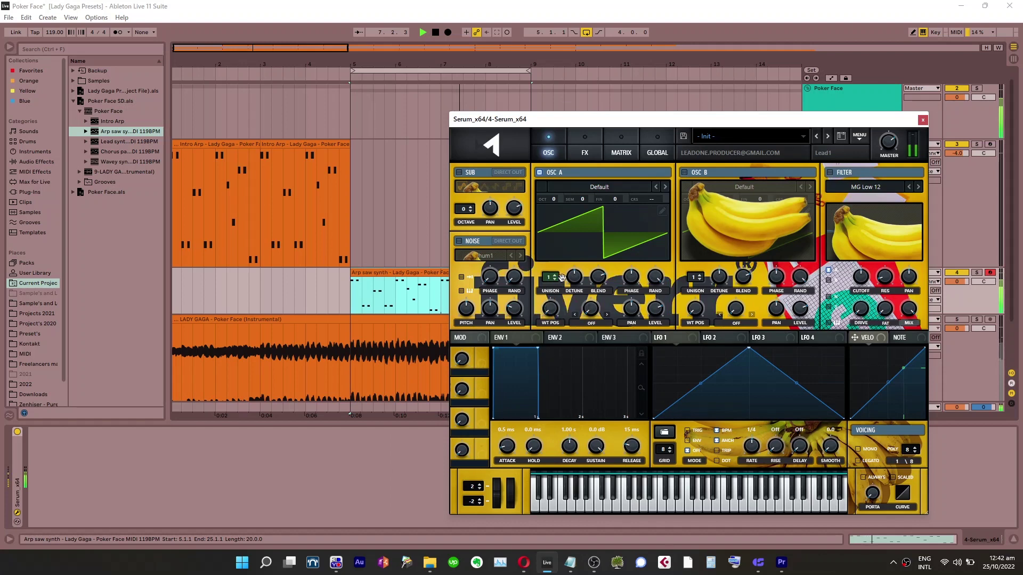
pyautogui.moveTo(546, 276); pyautogui.dragTo(574, 285)
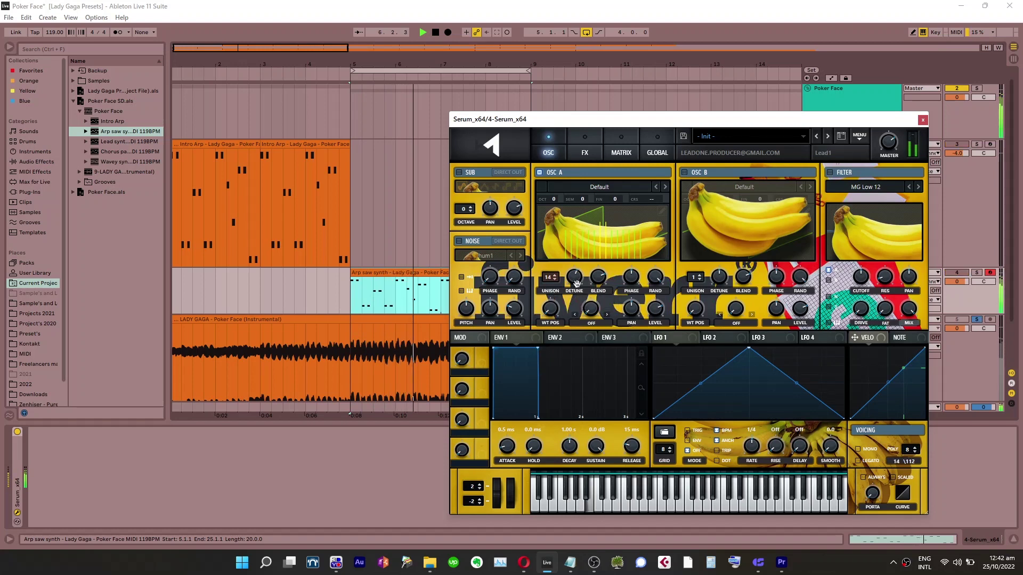
# Enable oscillator B in the arp saw synth, set its unison to 9 voices and adjust its detune
pyautogui.click(687, 173)
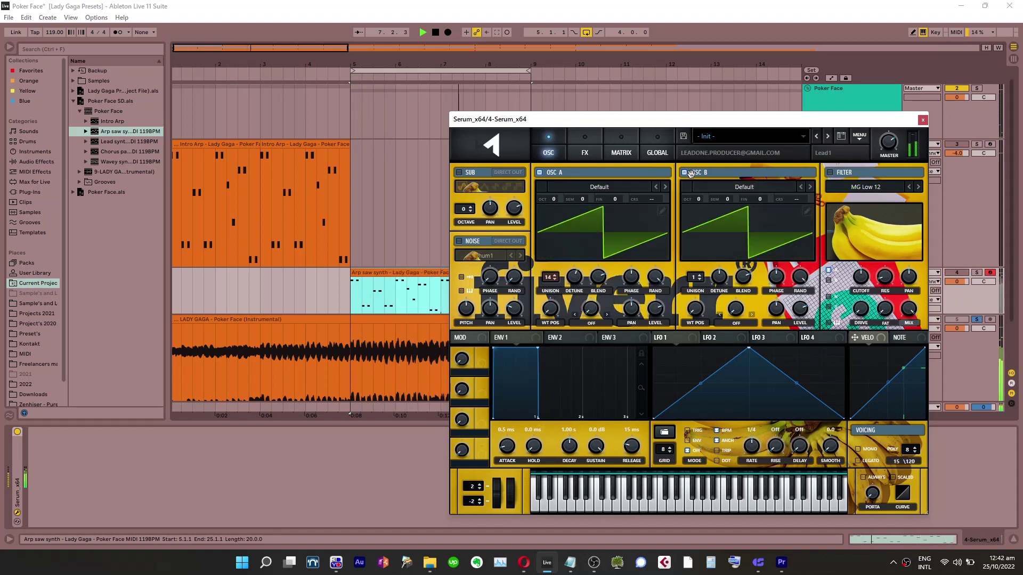
pyautogui.moveTo(698, 285); pyautogui.dragTo(698, 246)
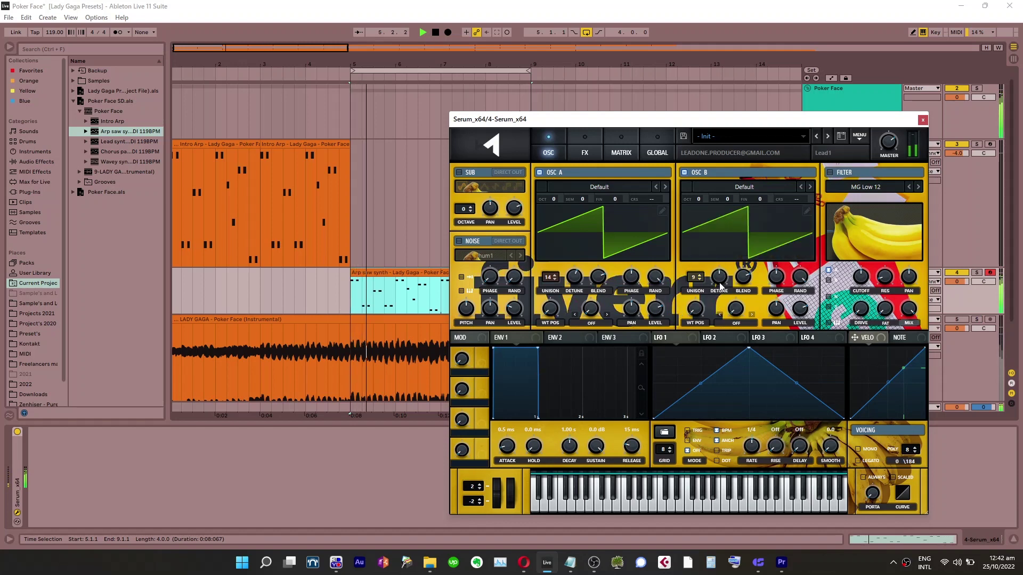
pyautogui.moveTo(722, 278)
pyautogui.mouseDown()
pyautogui.moveTo(728, 251)
pyautogui.moveTo(727, 260)
pyautogui.mouseUp()
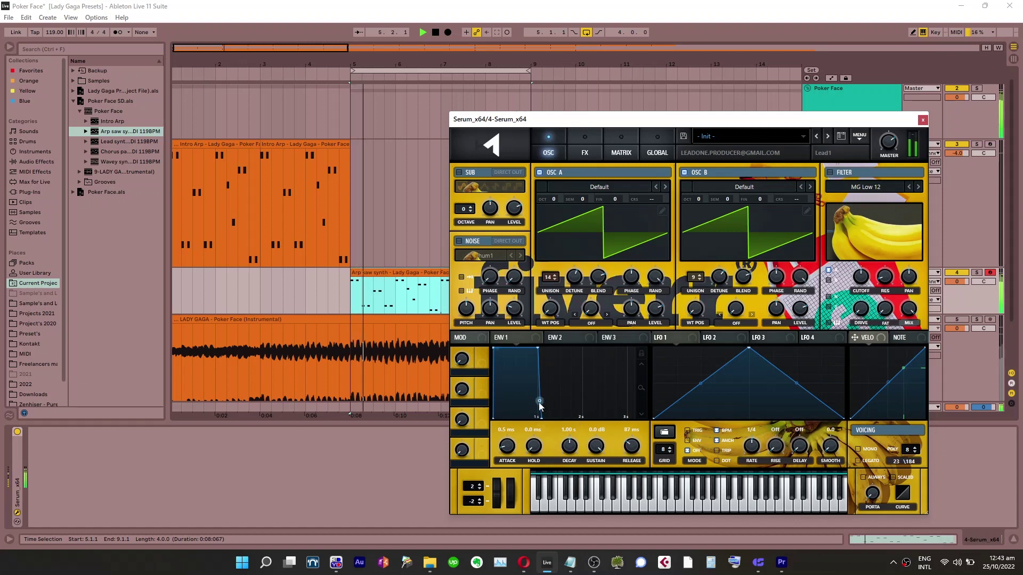
# Lengthen envelope 1's release to 125 ms, checking the sound against the soloed original instrumental
pyautogui.moveTo(635, 451); pyautogui.dragTo(642, 423)
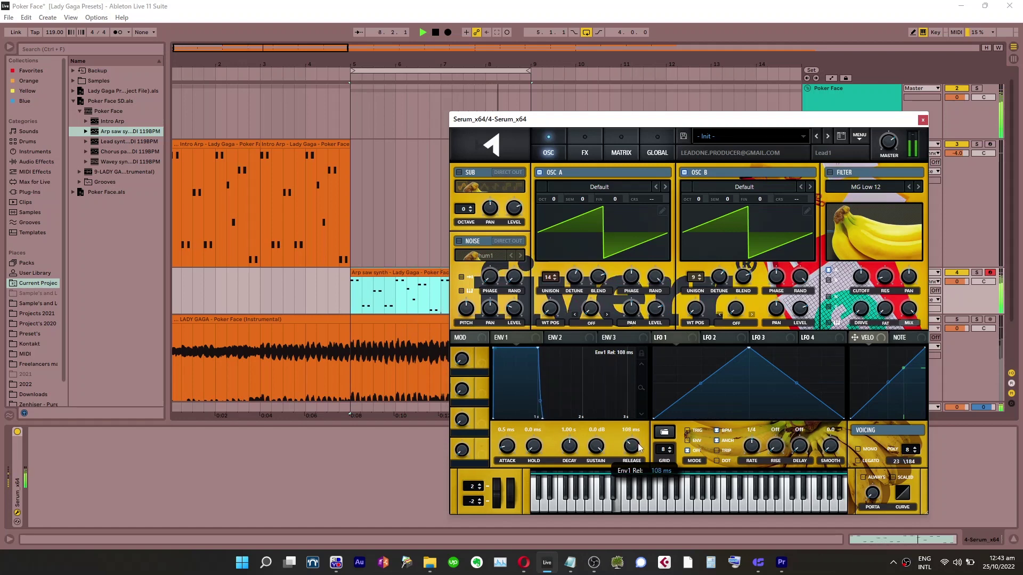
pyautogui.click(977, 320)
pyautogui.moveTo(634, 450); pyautogui.dragTo(635, 448)
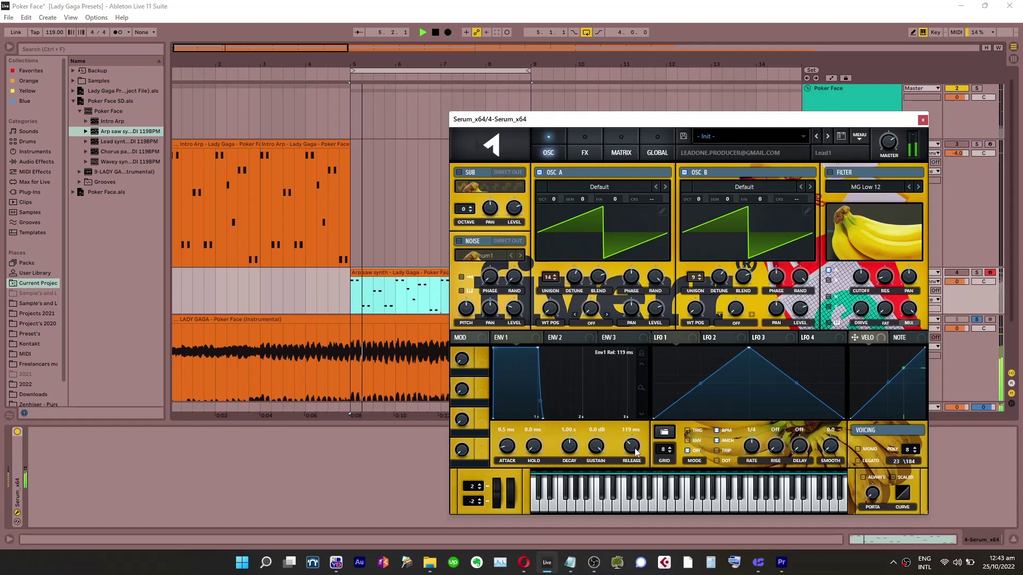
pyautogui.scroll(1, 634, 449)
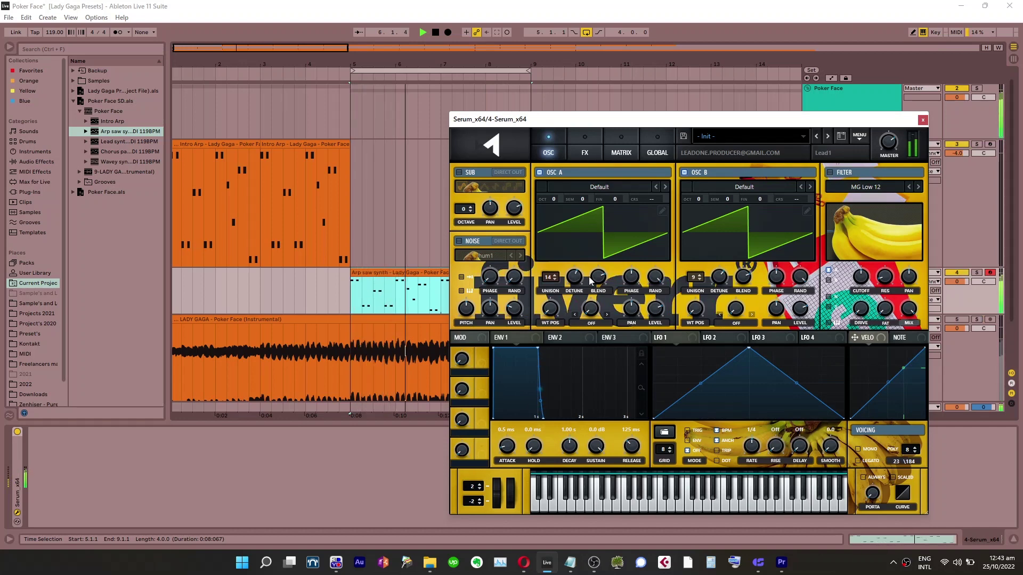
# Adjust oscillator B's detune and level with oscillator A switched off, and re-enable oscillator A
pyautogui.moveTo(723, 272)
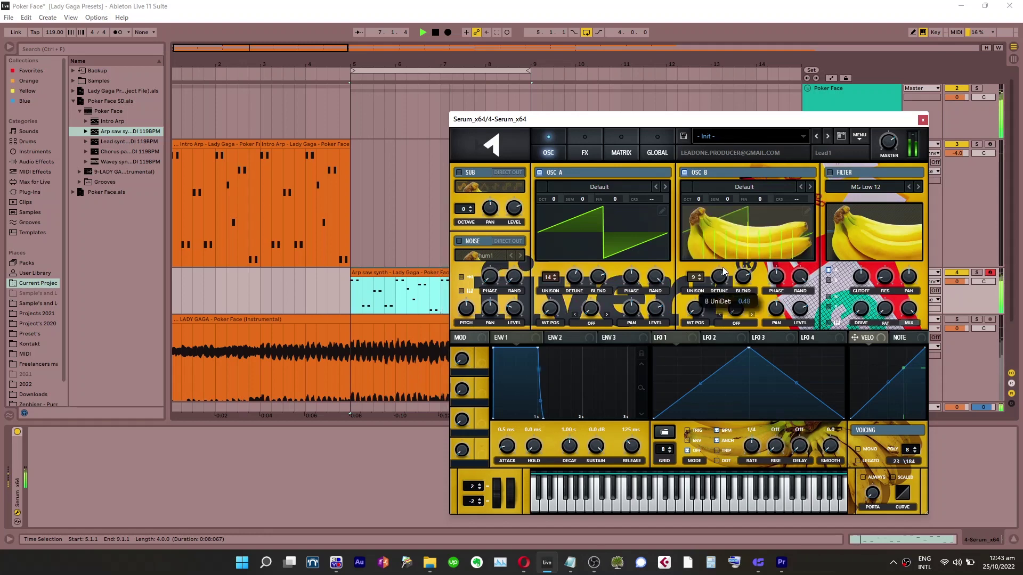
pyautogui.click(540, 172)
pyautogui.moveTo(719, 277); pyautogui.dragTo(726, 298)
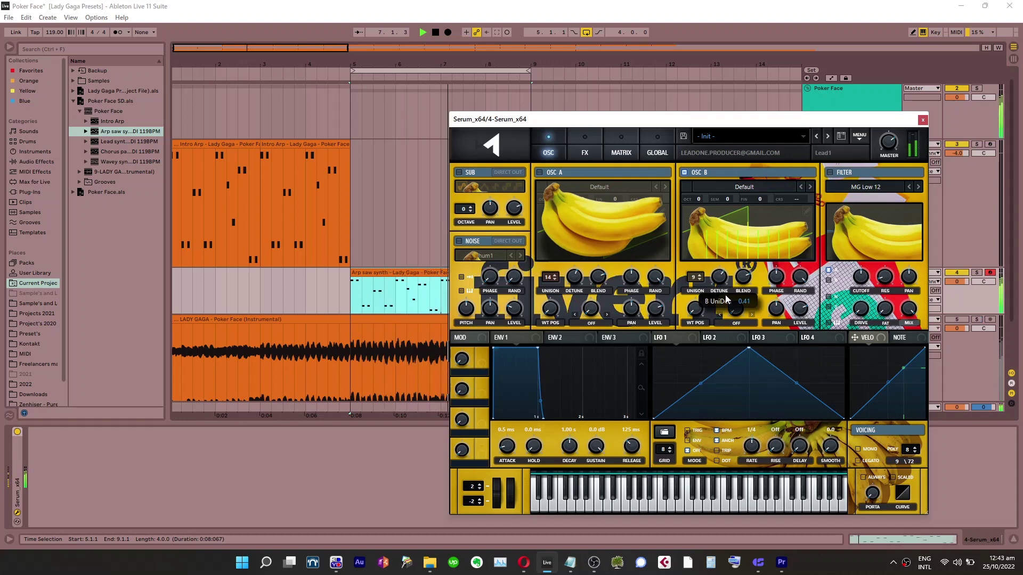
pyautogui.moveTo(798, 309); pyautogui.dragTo(798, 331)
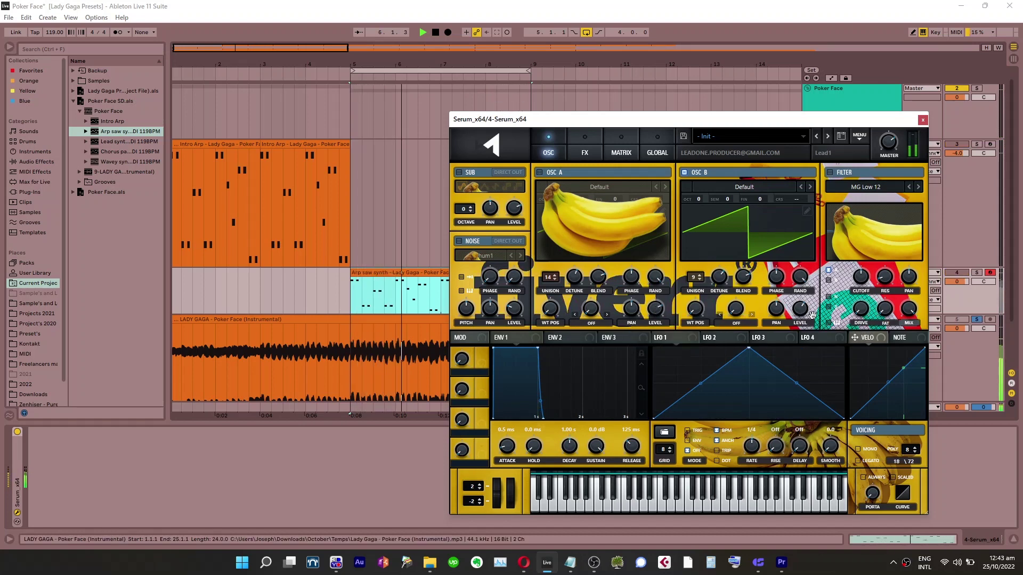
pyautogui.moveTo(798, 311)
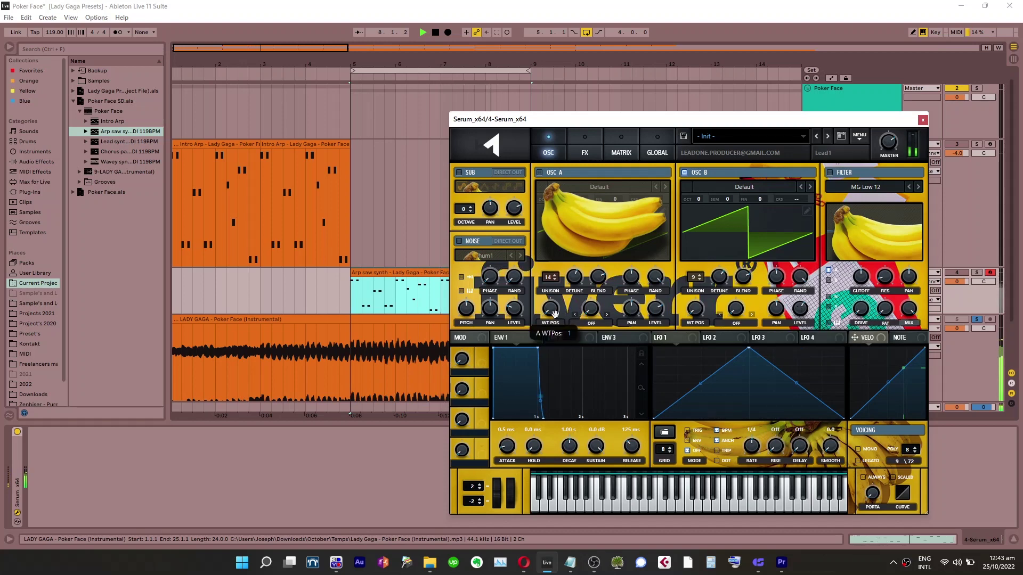
pyautogui.moveTo(555, 315)
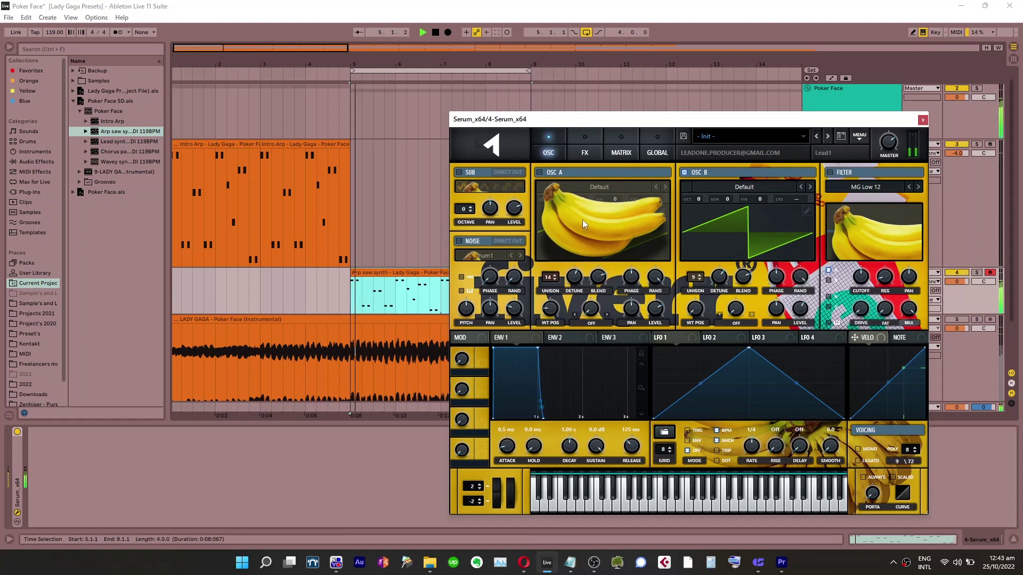
pyautogui.click(540, 172)
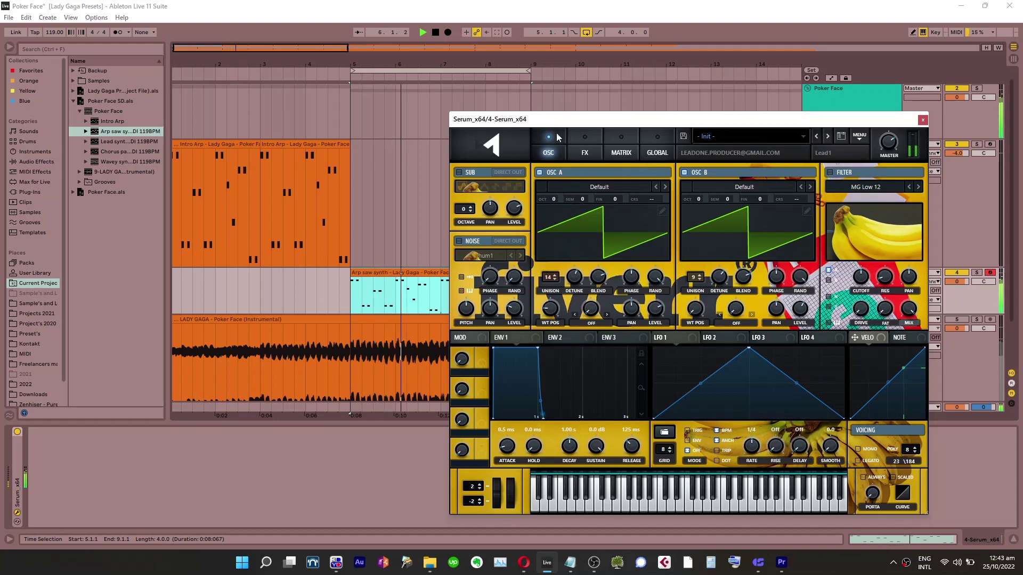
# Load the Analog wavetable Basic Shapes in oscillator A with wavetable position 2, comparing it with oscillator B off and on
pyautogui.click(583, 145)
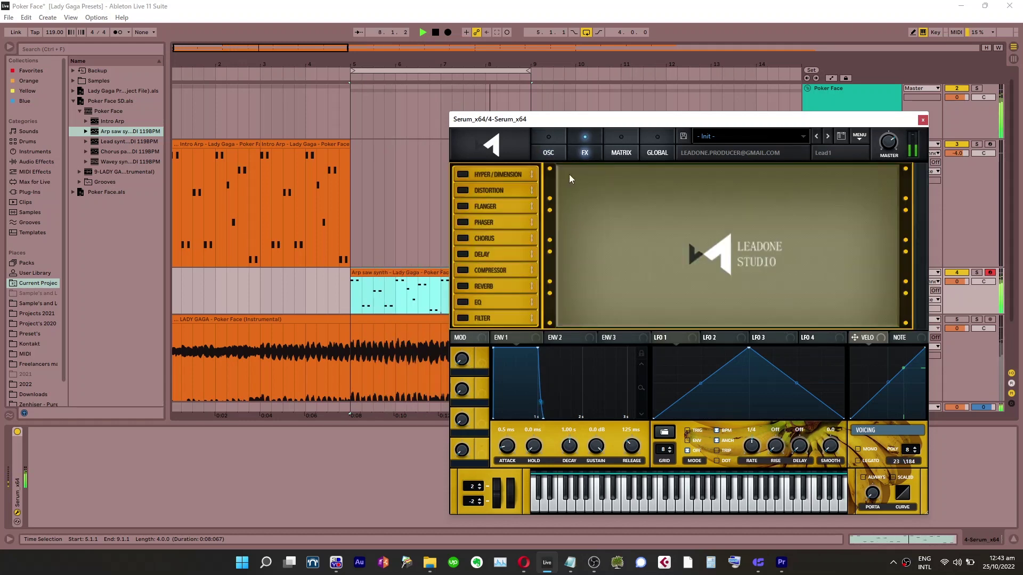
pyautogui.click(552, 146)
pyautogui.click(591, 187)
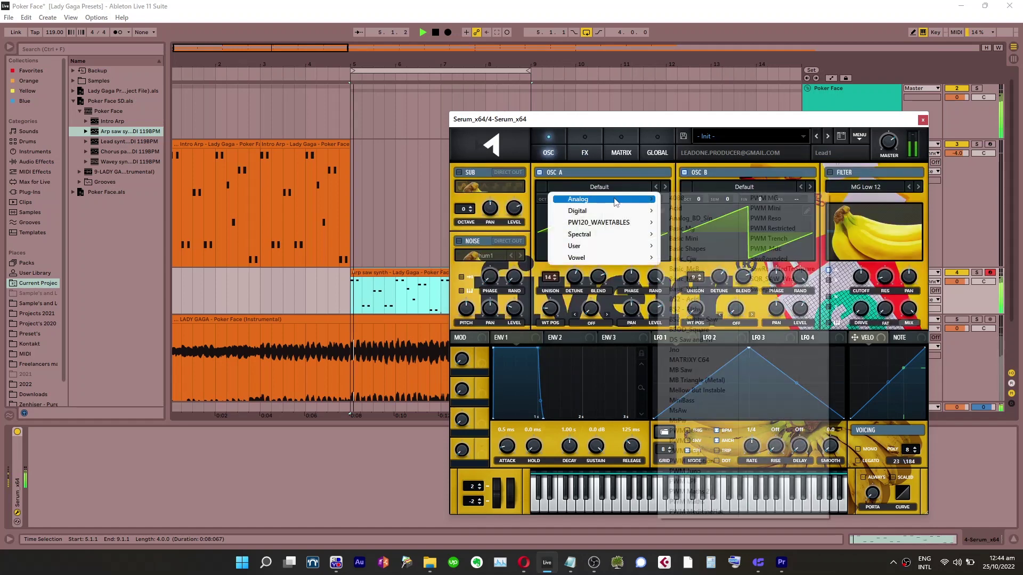
pyautogui.moveTo(583, 197)
pyautogui.click(698, 249)
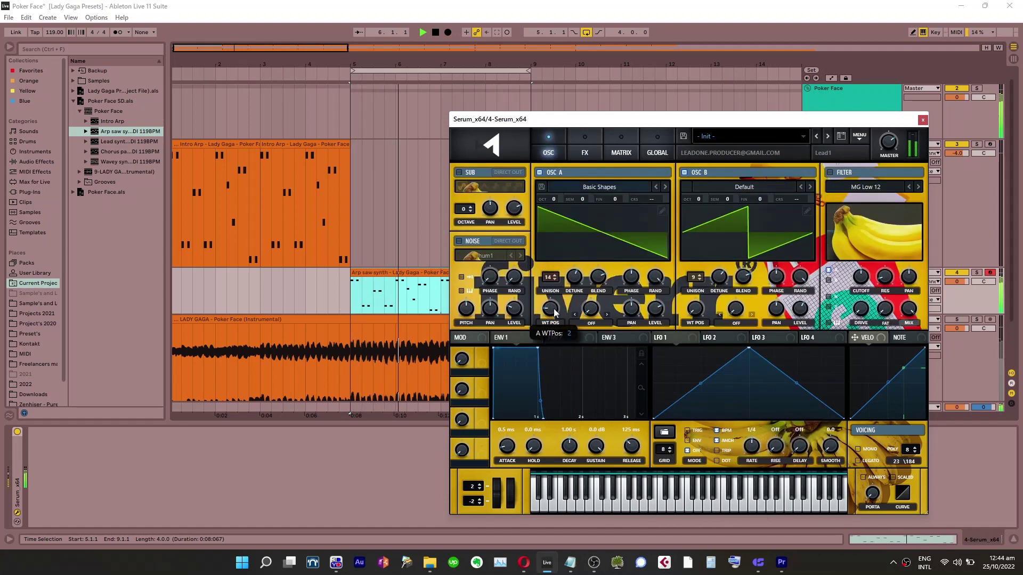
pyautogui.click(687, 174)
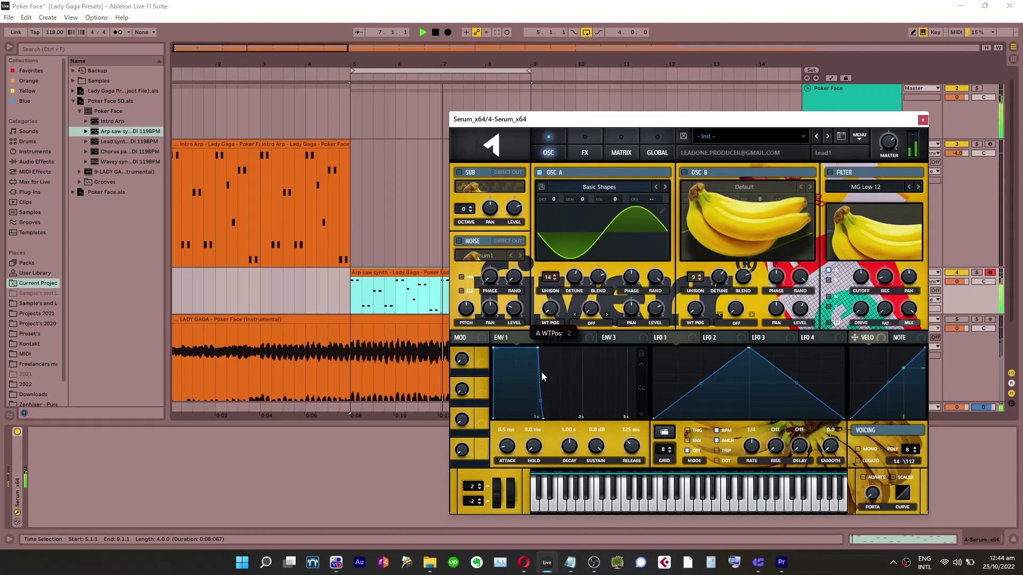
pyautogui.moveTo(554, 327); pyautogui.dragTo(559, 310)
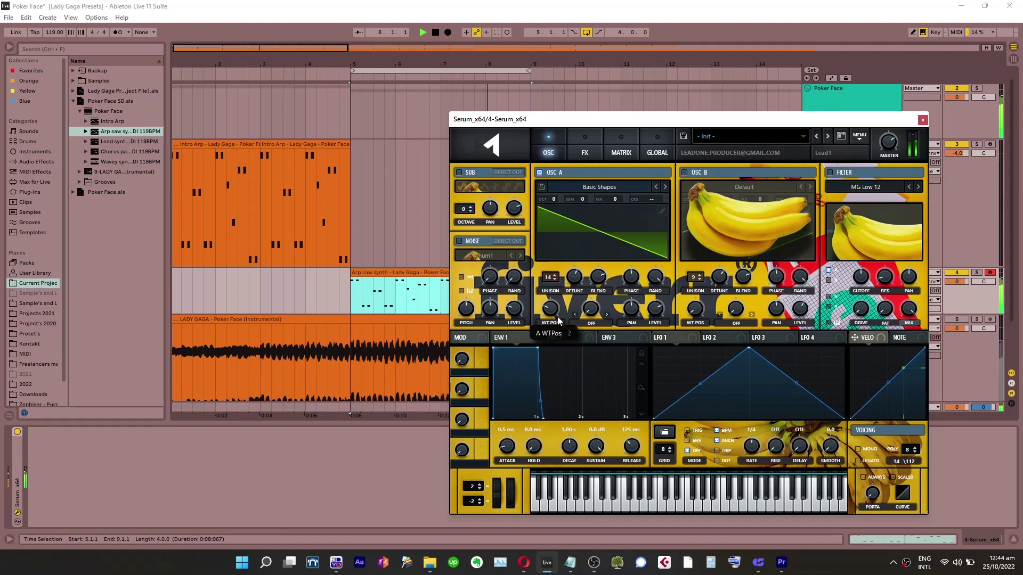
pyautogui.click(685, 173)
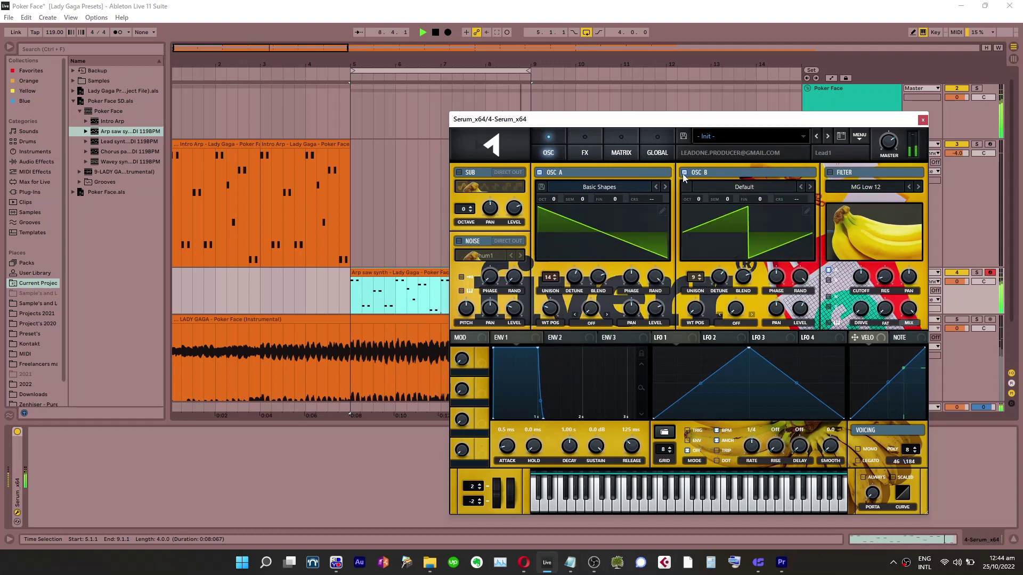
# Try the flanger briefly, switch on Serum's distortion effect instead and adjust its drive
pyautogui.click(586, 147)
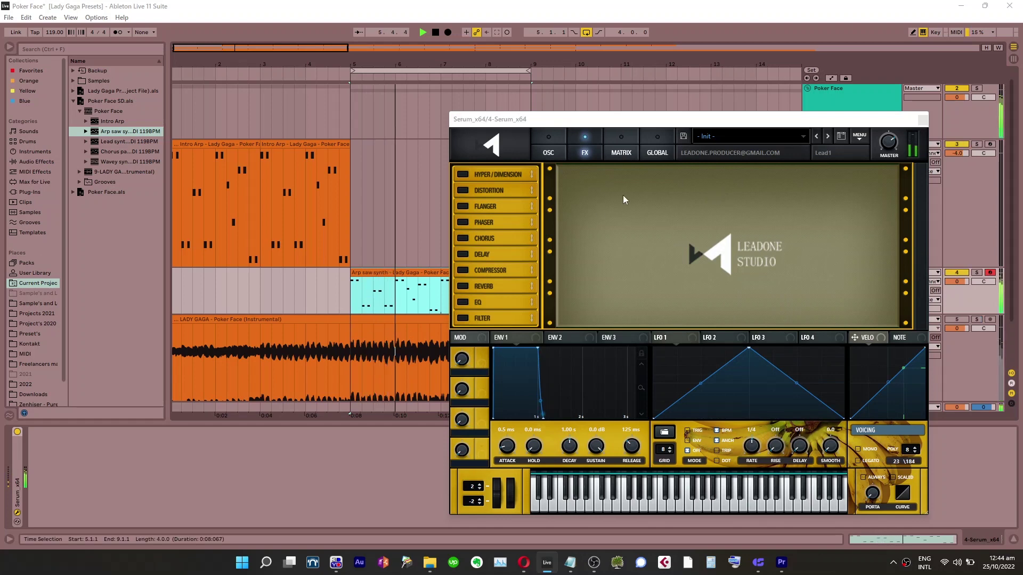
pyautogui.click(463, 206)
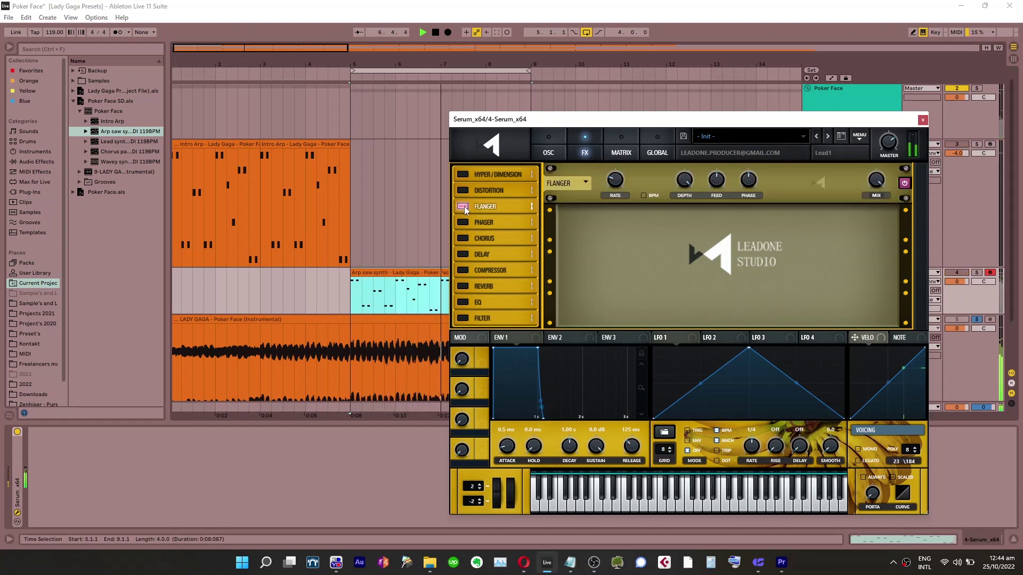
pyautogui.click(463, 206)
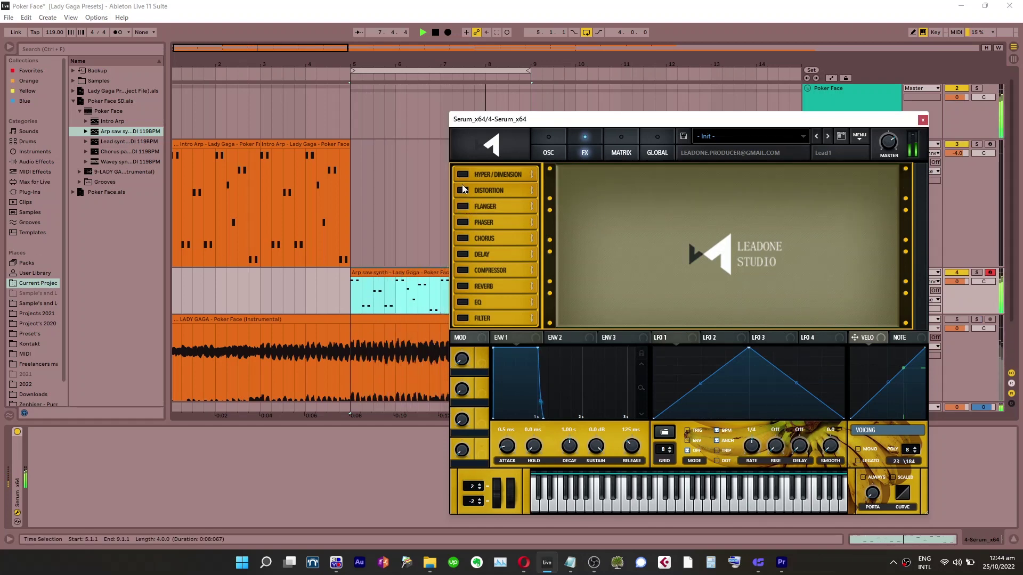
pyautogui.click(463, 189)
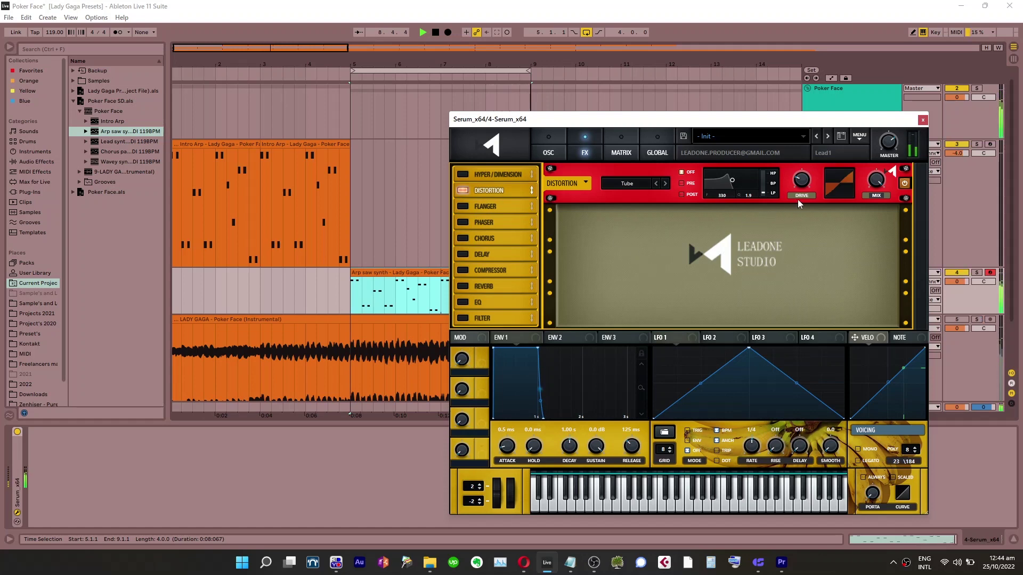
pyautogui.moveTo(805, 204)
pyautogui.moveTo(805, 186); pyautogui.dragTo(721, 170)
# Change the distortion type to Diode 1 and lower its drive and mix
pyautogui.click(629, 183)
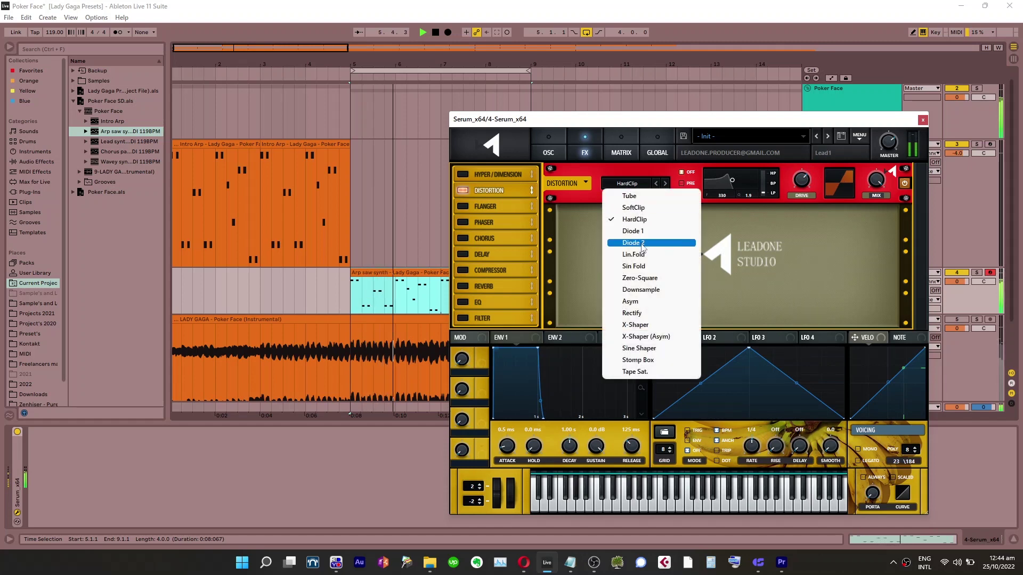
pyautogui.click(639, 243)
pyautogui.click(629, 184)
pyautogui.click(640, 230)
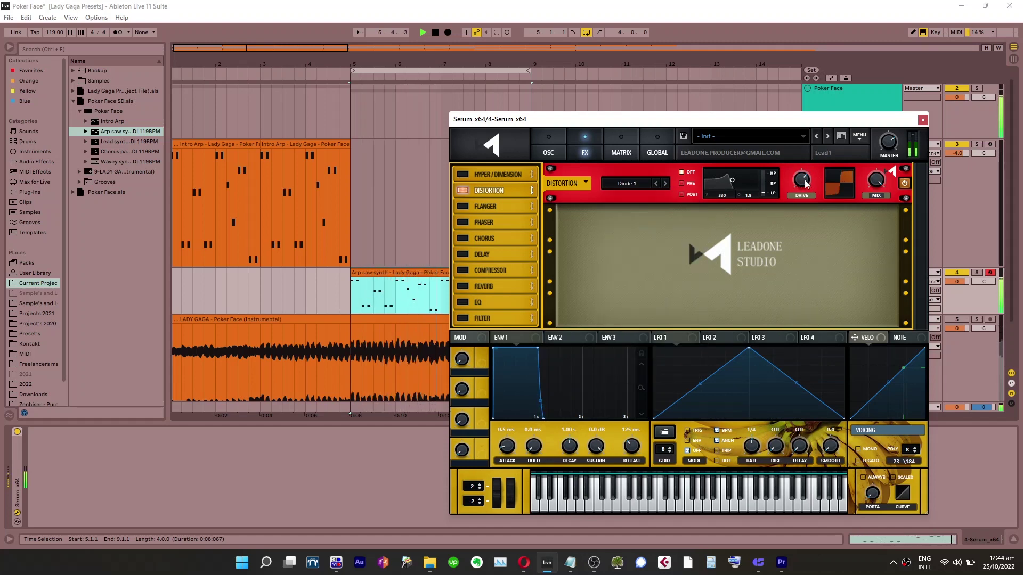
pyautogui.moveTo(787, 214); pyautogui.dragTo(785, 238)
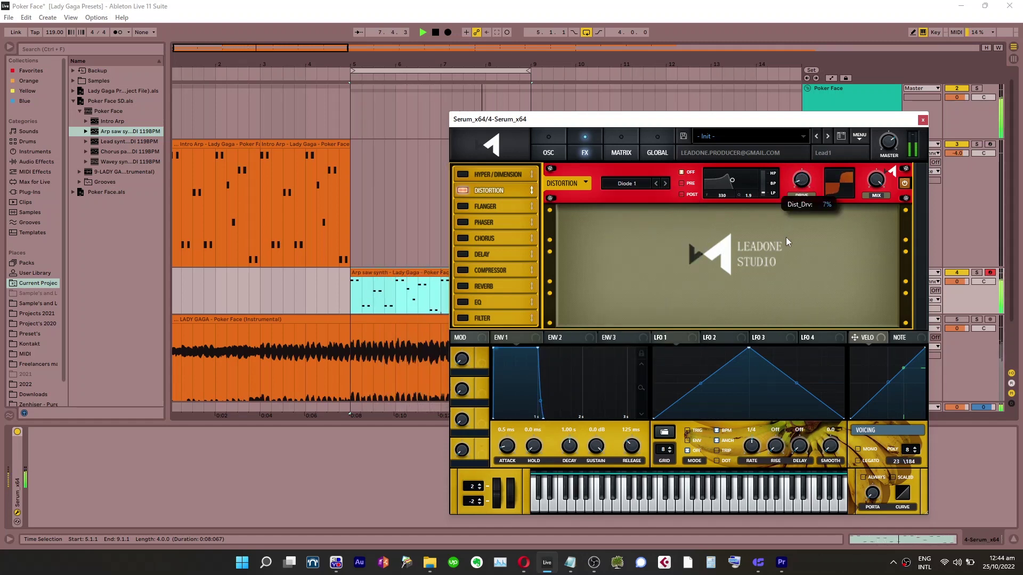
pyautogui.moveTo(873, 192); pyautogui.dragTo(861, 220)
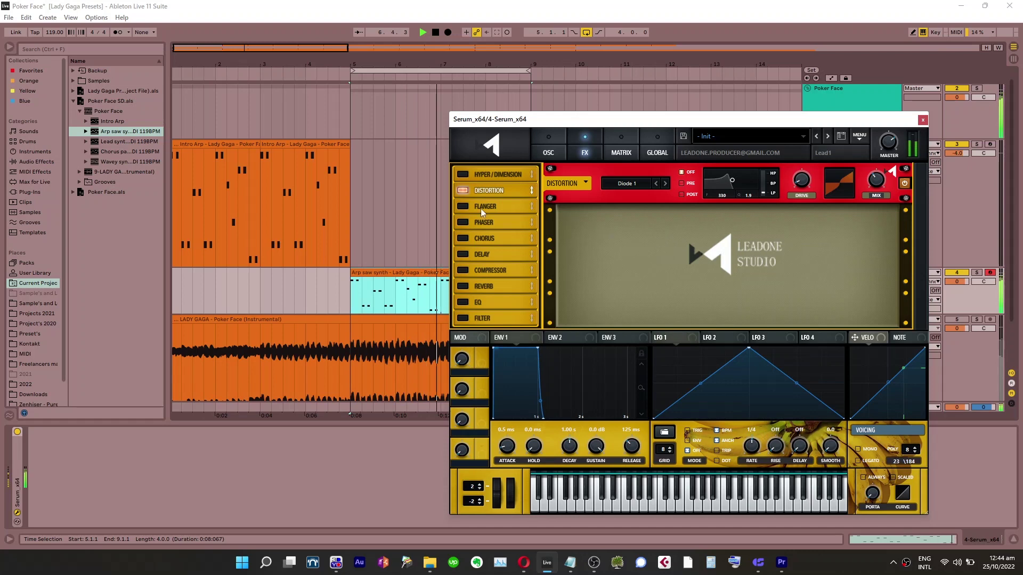
# Enable Hyper/Dimension after the distortion with Hyper mix at 1% and Dimension size at 32%, and switch on the reverb
pyautogui.moveTo(460, 174); pyautogui.dragTo(491, 202)
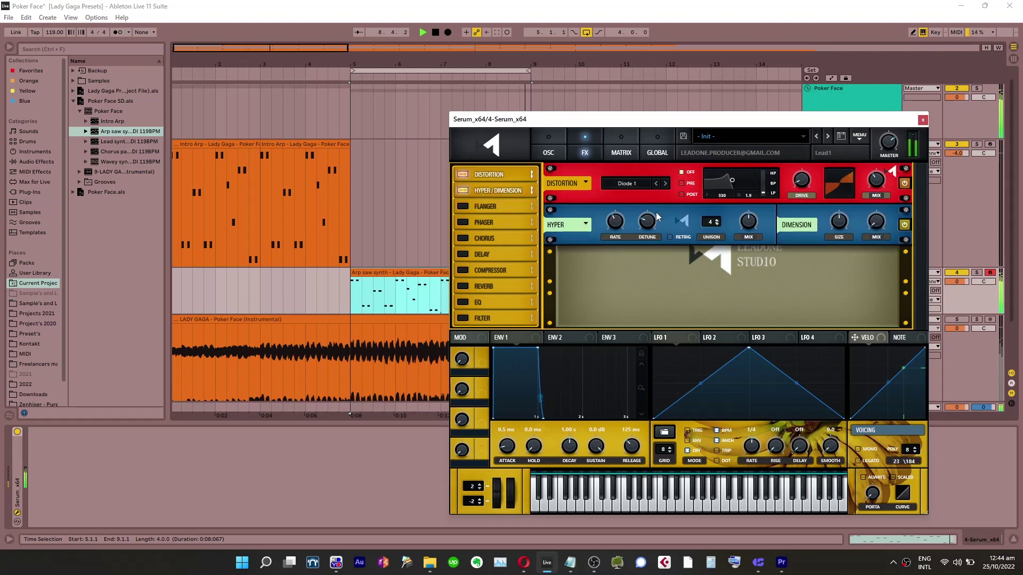
pyautogui.moveTo(747, 246); pyautogui.dragTo(747, 264)
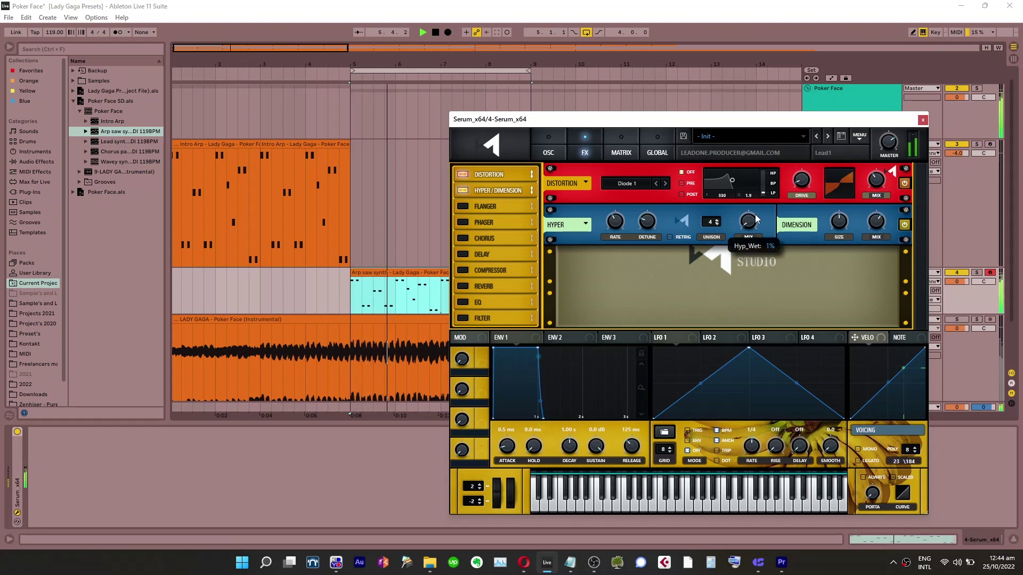
pyautogui.moveTo(840, 221)
pyautogui.mouseDown()
pyautogui.moveTo(834, 259)
pyautogui.moveTo(840, 221)
pyautogui.mouseUp()
pyautogui.press('s')
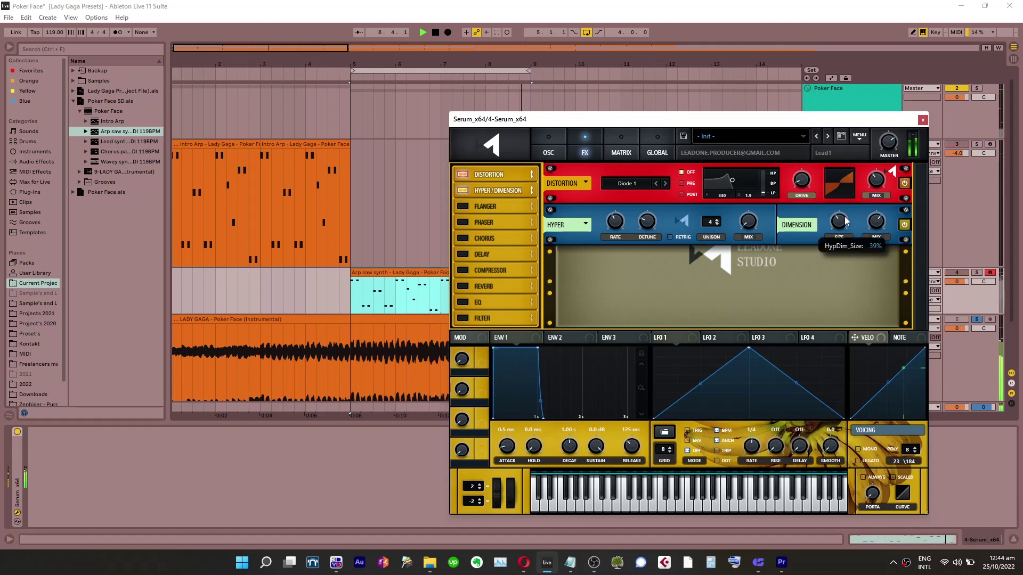
pyautogui.press('s')
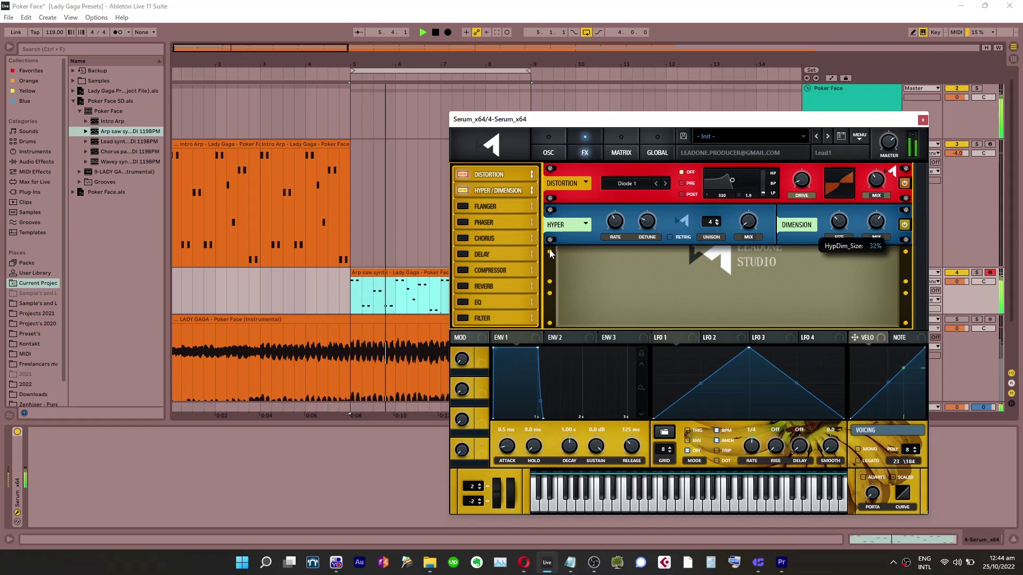
pyautogui.click(464, 285)
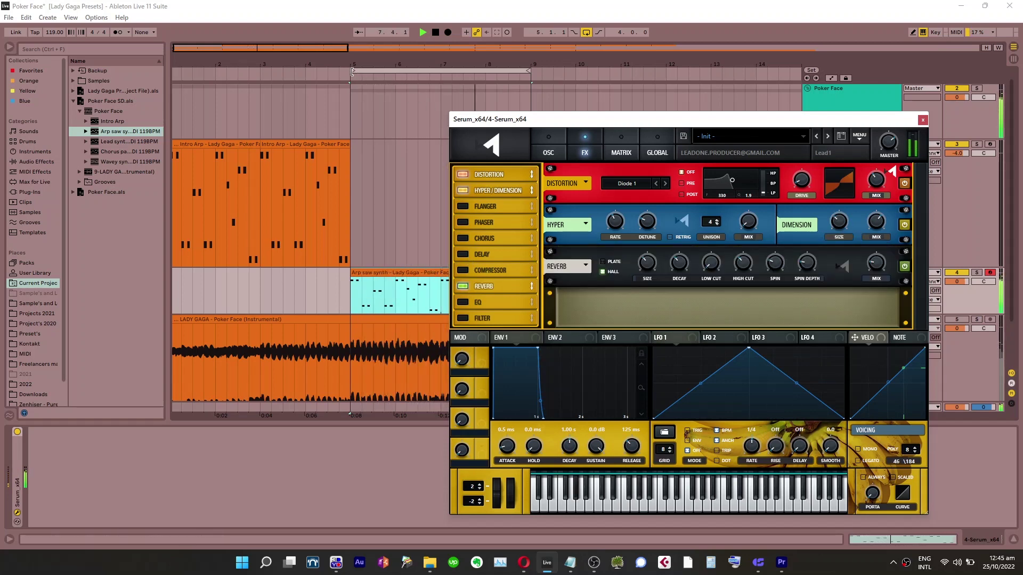
# Set the playback loop to bars 3 to 5 and extend the Arp saw synth clip's start back to bar 3
pyautogui.moveTo(352, 75); pyautogui.dragTo(261, 81)
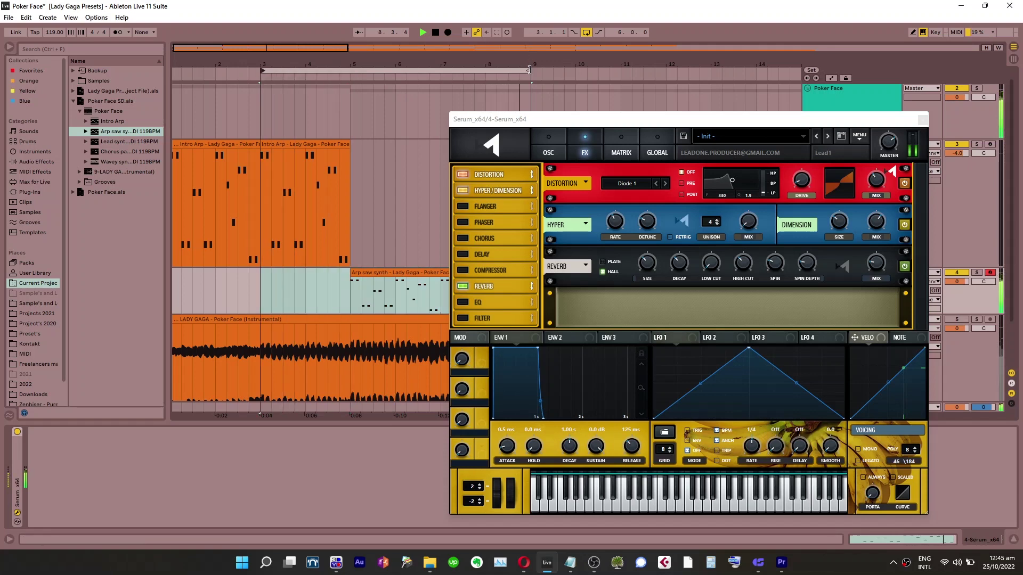
pyautogui.moveTo(529, 70); pyautogui.dragTo(350, 70)
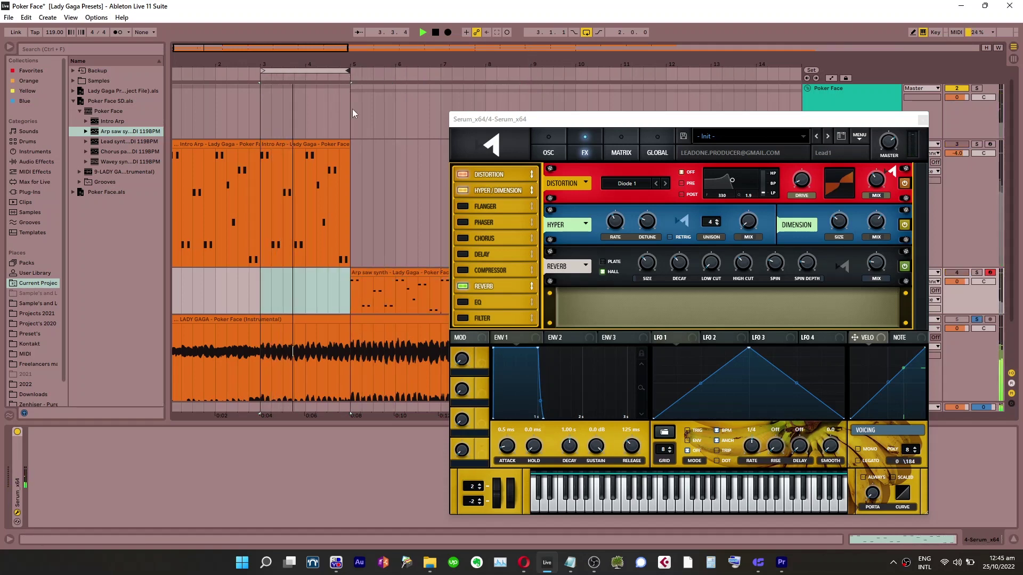
pyautogui.moveTo(351, 275); pyautogui.dragTo(261, 270)
pyautogui.click(706, 301)
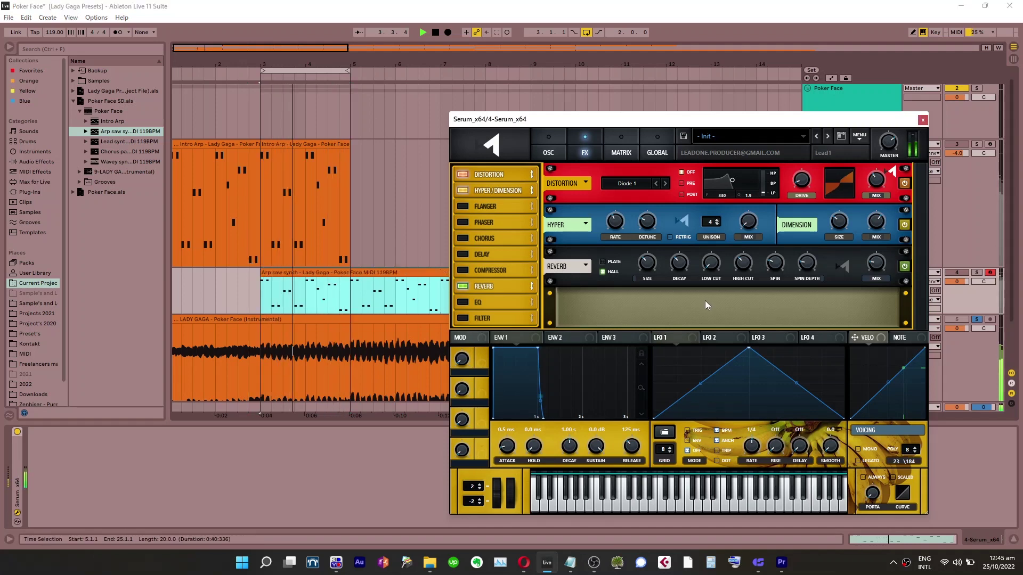
pyautogui.moveTo(647, 274)
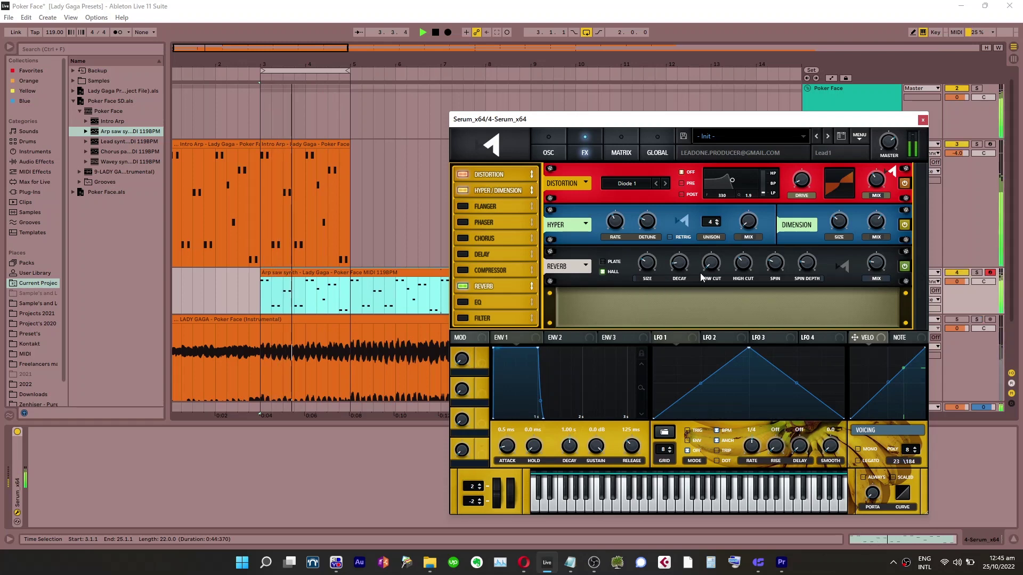
# Switch the reverb from Hall to Plate and adjust its size, pre-delay and high cut, with the mix at 22%
pyautogui.moveTo(746, 263)
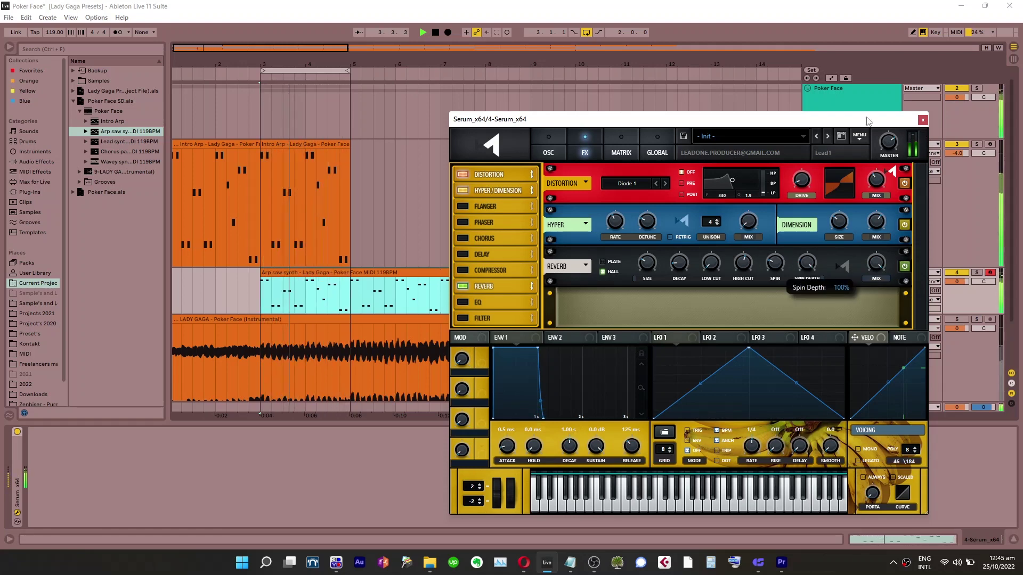
pyautogui.moveTo(657, 264)
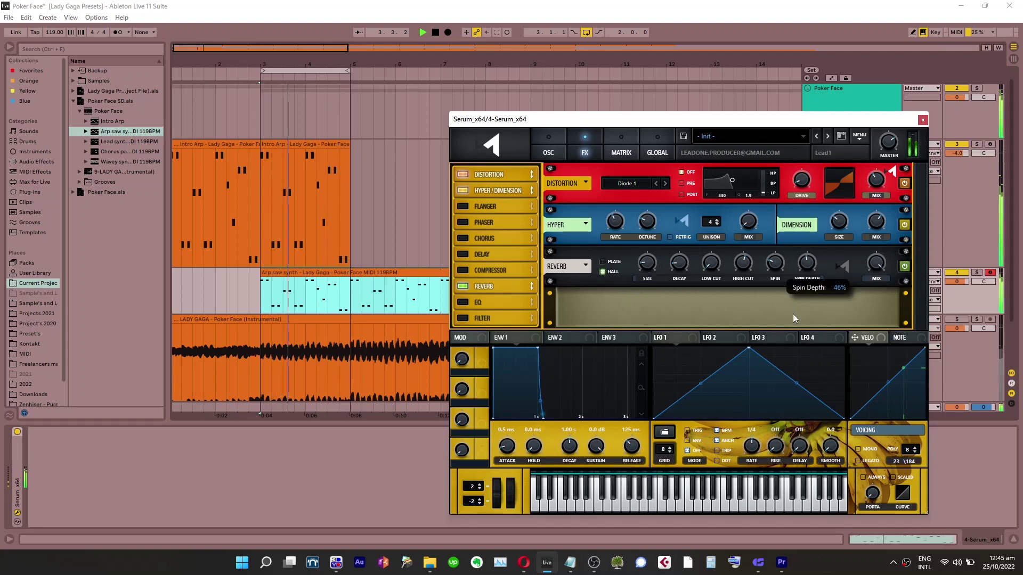
pyautogui.click(602, 261)
pyautogui.moveTo(650, 269)
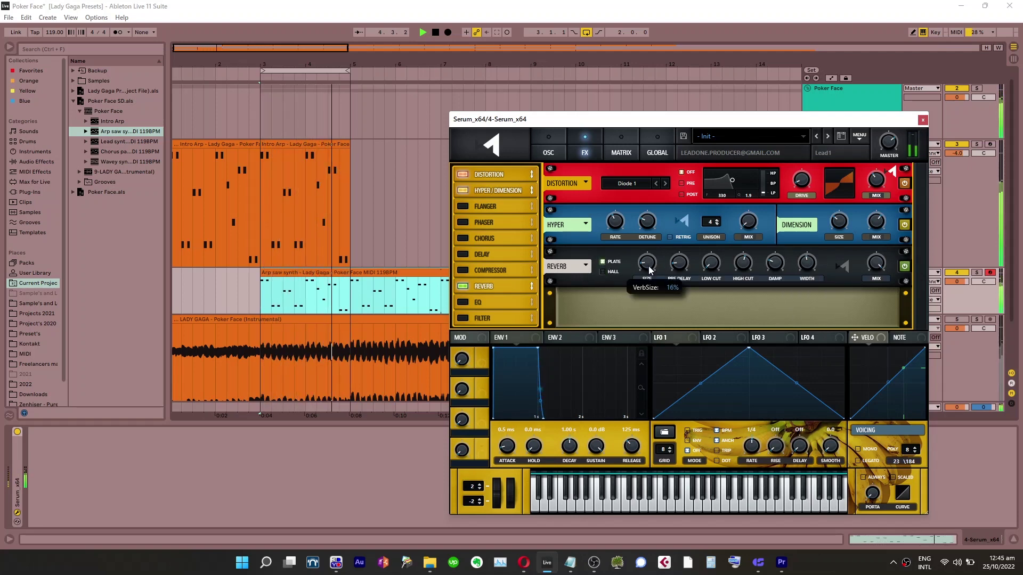
pyautogui.moveTo(687, 261)
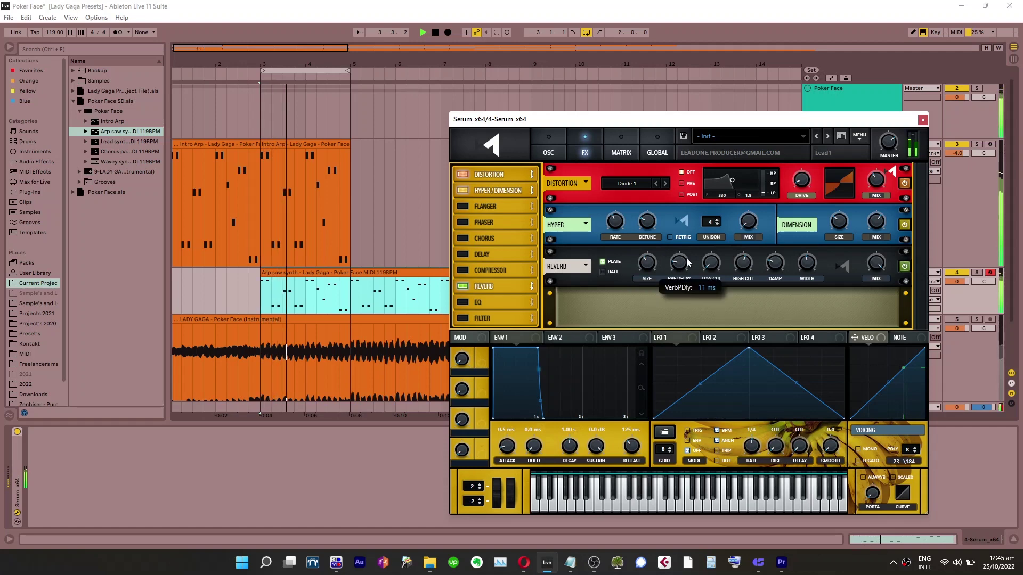
pyautogui.moveTo(687, 262); pyautogui.dragTo(684, 275)
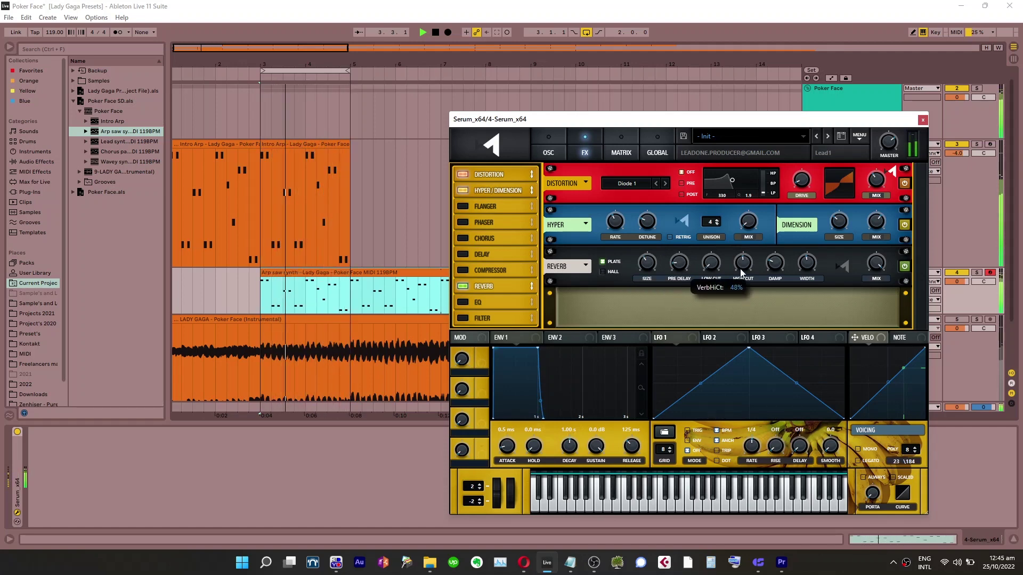
pyautogui.moveTo(744, 269)
pyautogui.mouseDown()
pyautogui.moveTo(747, 254)
pyautogui.moveTo(747, 268)
pyautogui.mouseUp()
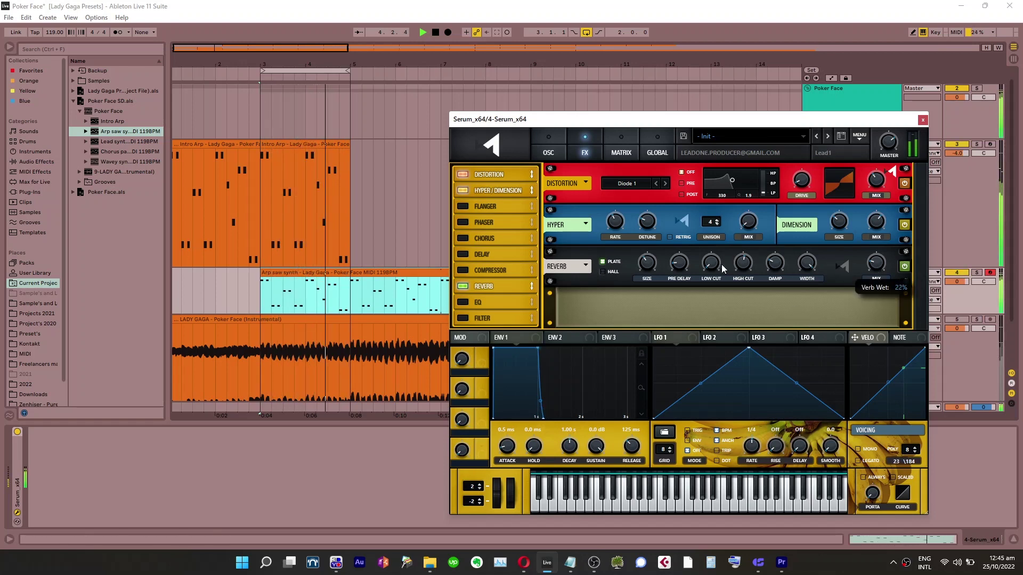
# Fine-tune the size and pre-delay of the plate reverb while the arp loop plays
pyautogui.moveTo(684, 266)
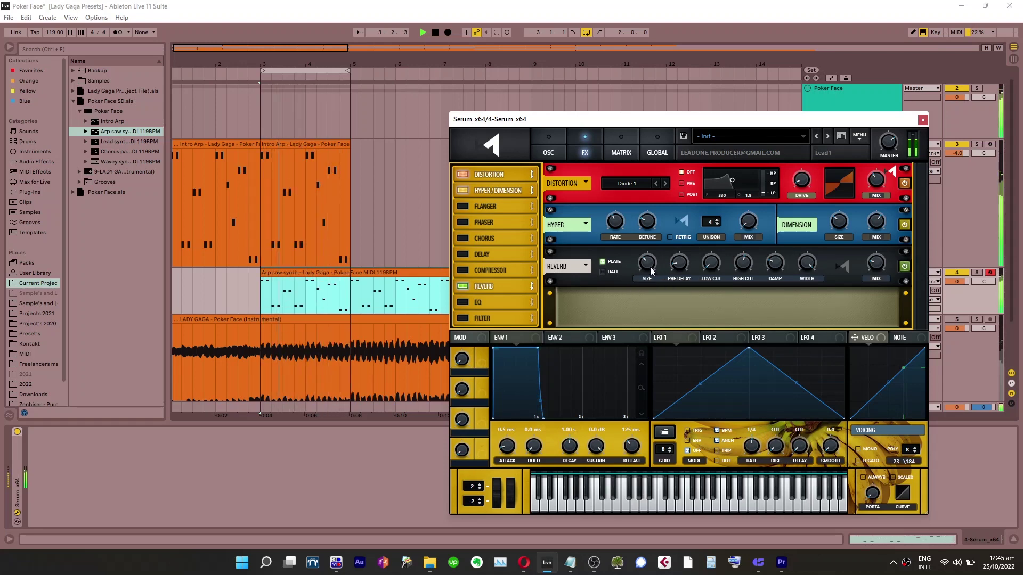
pyautogui.moveTo(650, 274)
pyautogui.moveTo(648, 281)
pyautogui.mouseDown()
pyautogui.moveTo(647, 296)
pyautogui.moveTo(653, 275)
pyautogui.mouseUp()
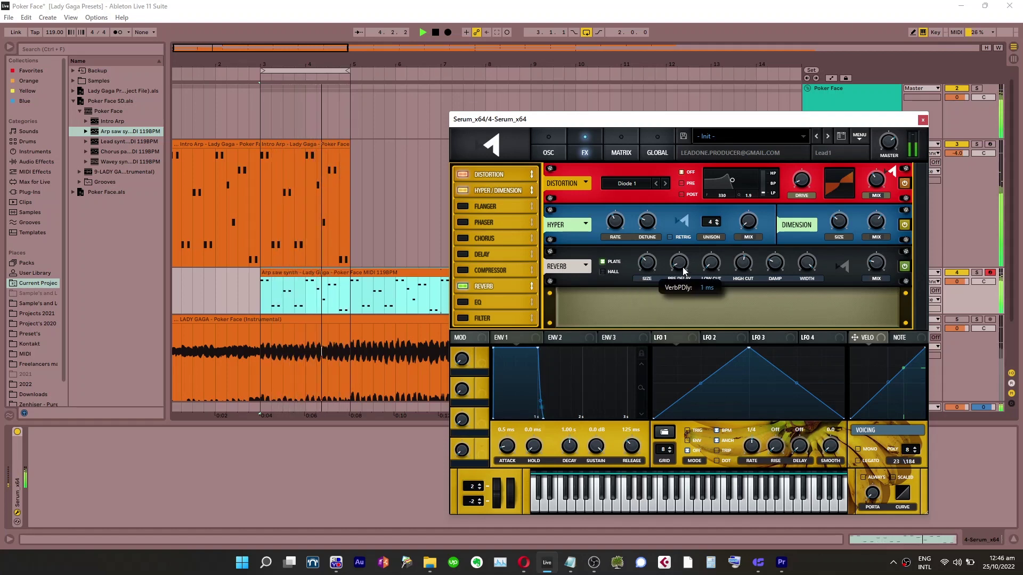
pyautogui.moveTo(685, 271); pyautogui.dragTo(685, 268)
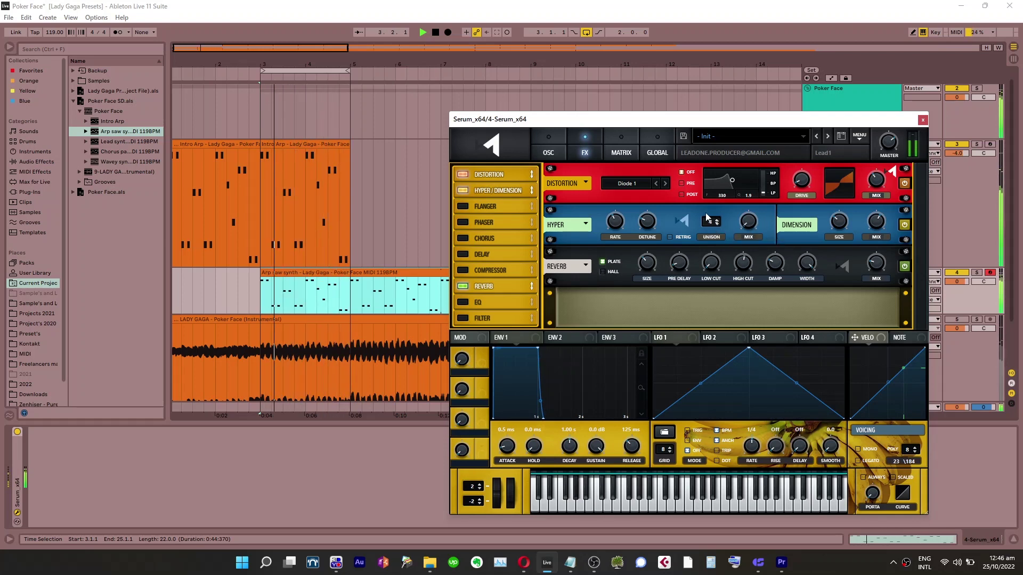
# Review the oscillator and effects settings and compare the arp saw synth with the soloed original instrumental
pyautogui.click(554, 151)
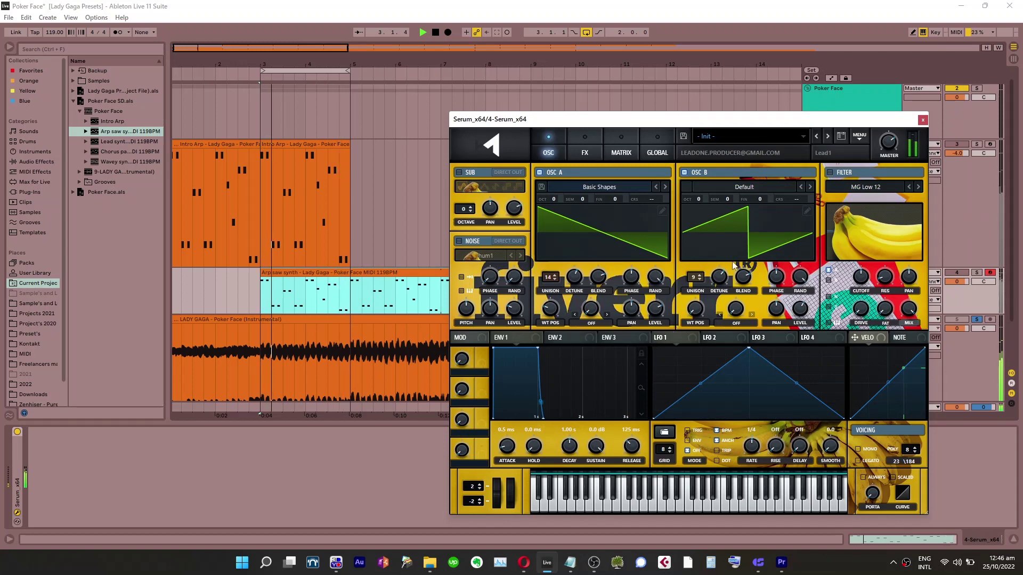
pyautogui.click(598, 156)
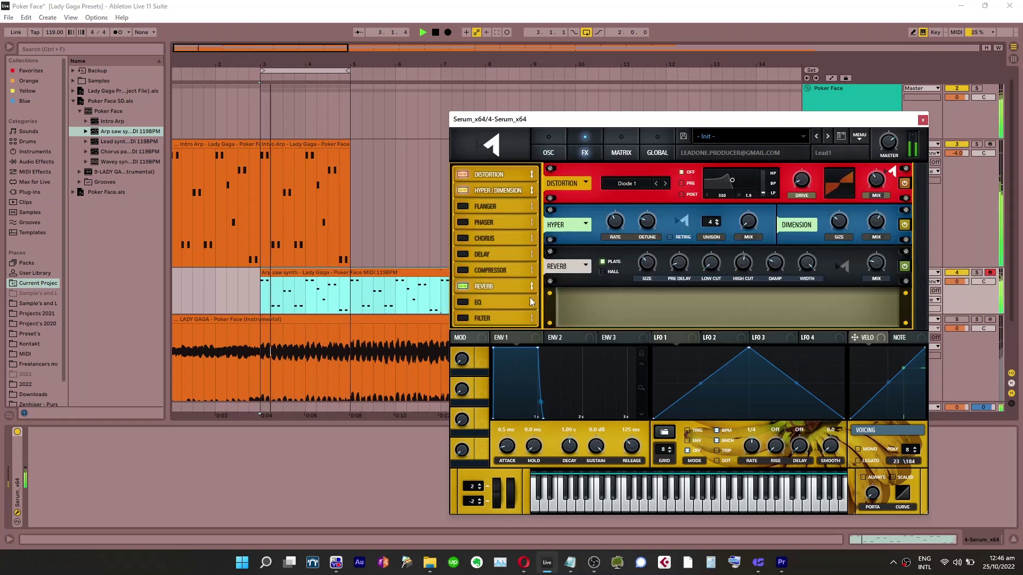
pyautogui.click(538, 139)
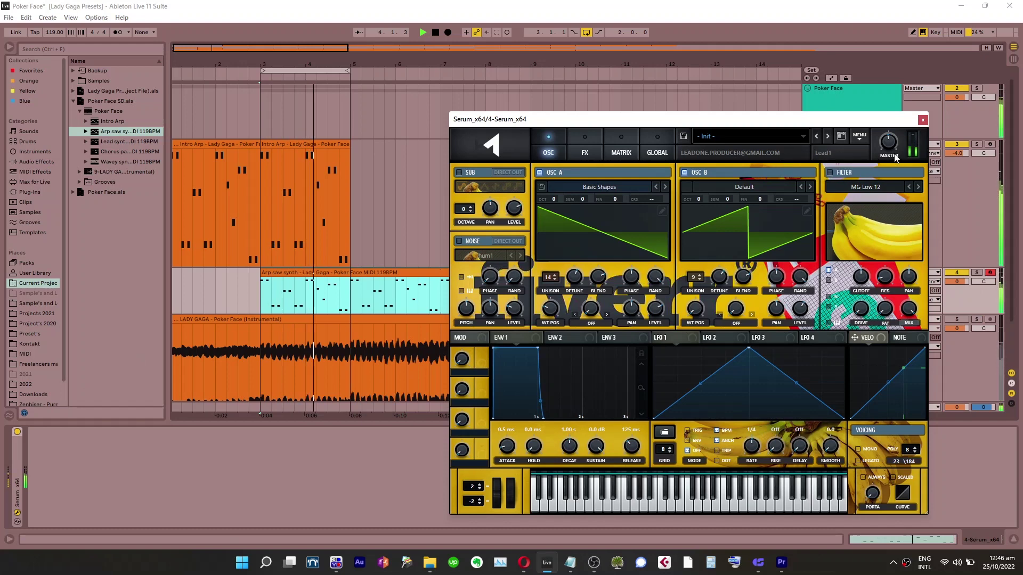
pyautogui.moveTo(896, 151)
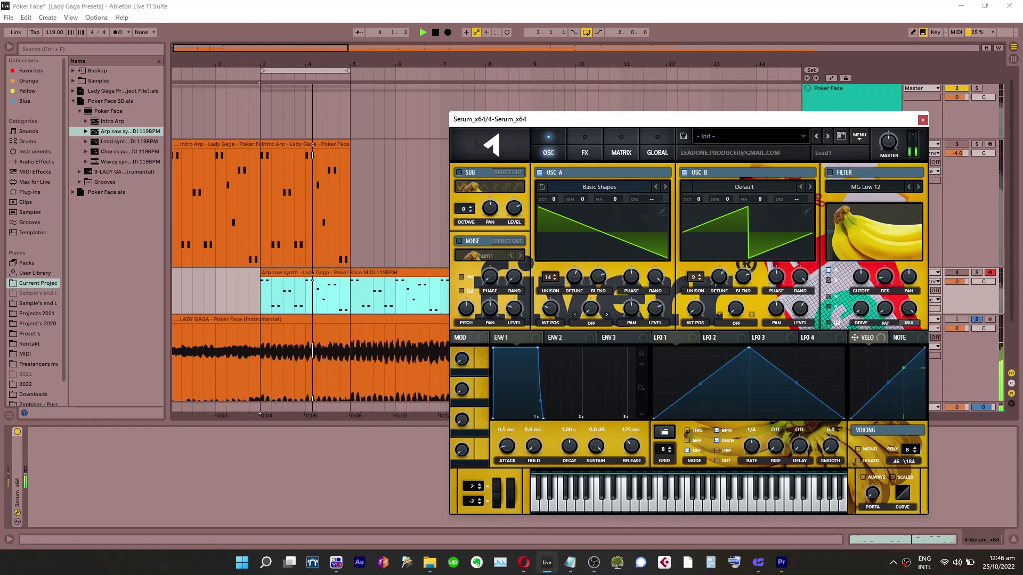
pyautogui.click(977, 319)
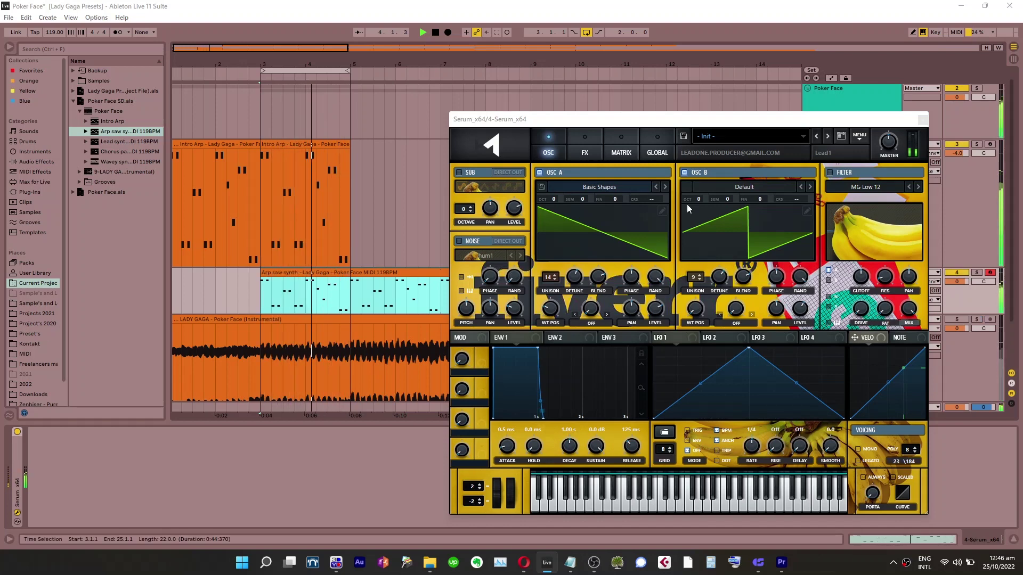
# Lower oscillator B's octave to -1 while oscillator A is temporarily switched off
pyautogui.click(557, 174)
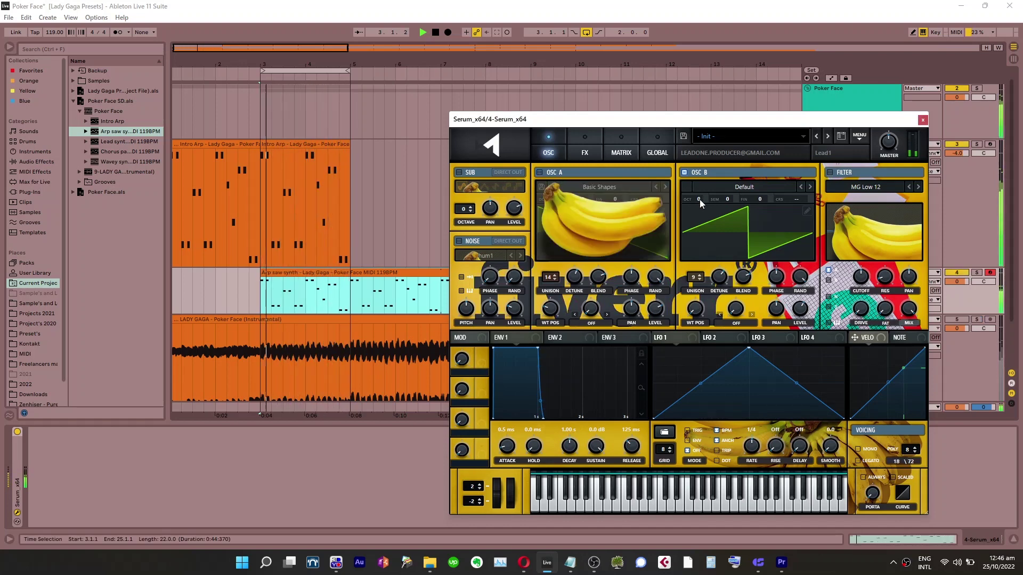
pyautogui.moveTo(699, 200); pyautogui.dragTo(698, 210)
pyautogui.click(554, 173)
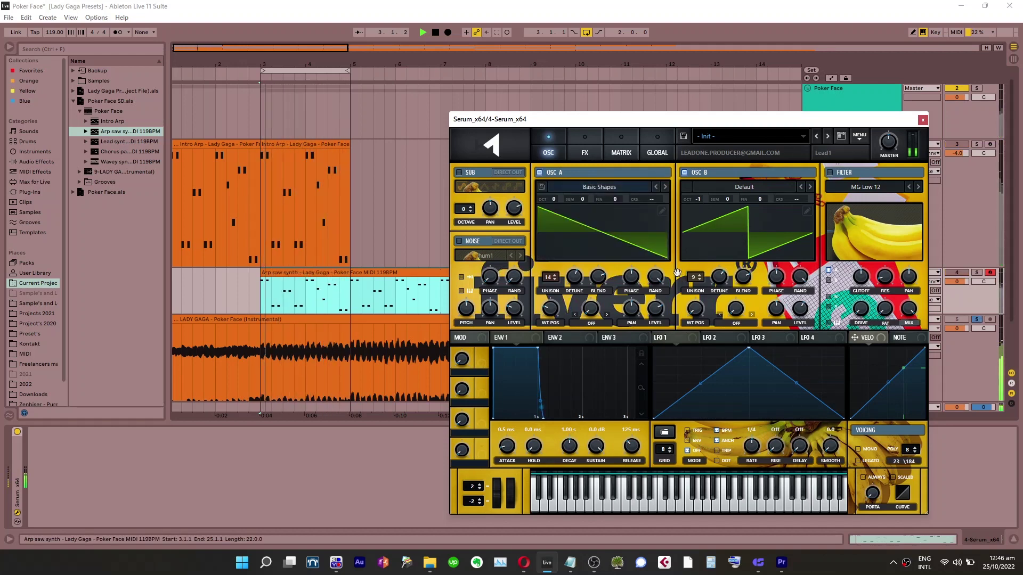
# Set the release of Envelope 1 to 102 ms, checking it against the original instrumental
pyautogui.moveTo(631, 448); pyautogui.dragTo(631, 454)
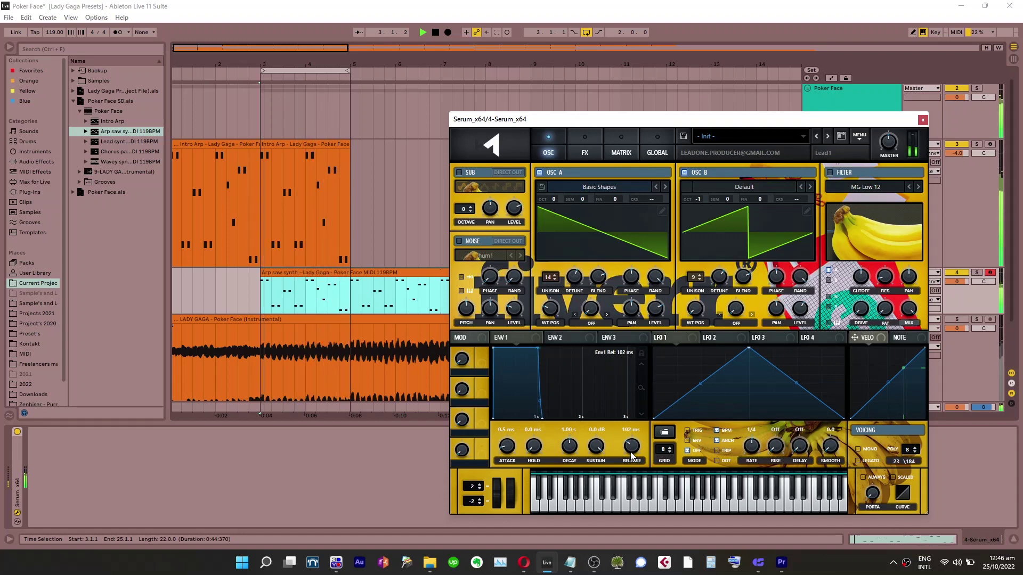
pyautogui.moveTo(631, 453); pyautogui.dragTo(631, 454)
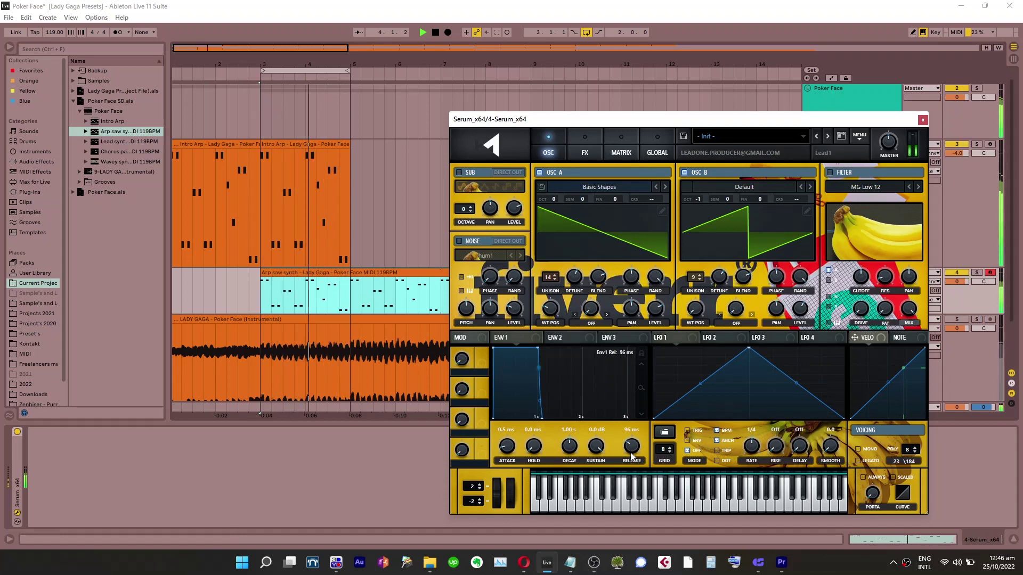
pyautogui.press('s')
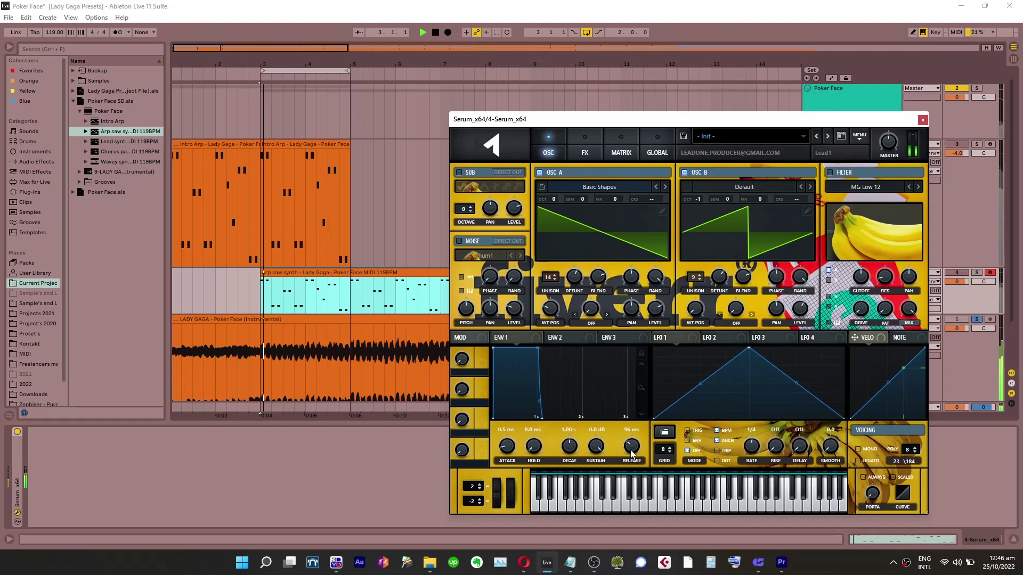
pyautogui.moveTo(631, 455); pyautogui.dragTo(632, 451)
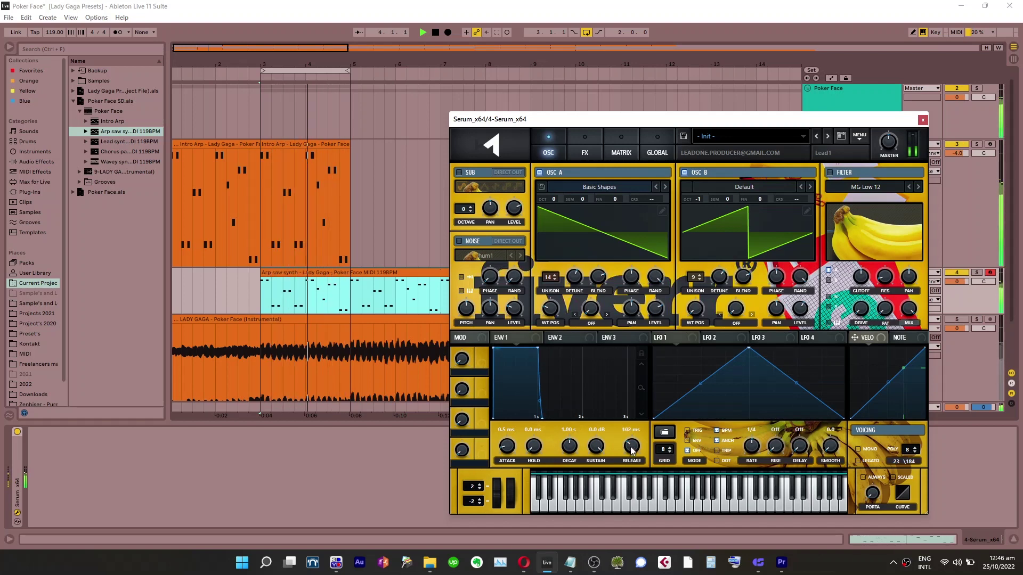
# Try the SoftClip and HardClip distortion types with different drive and mix amounts
pyautogui.click(584, 149)
pyautogui.moveTo(877, 183)
pyautogui.mouseDown()
pyautogui.moveTo(881, 147)
pyautogui.moveTo(878, 166)
pyautogui.mouseUp()
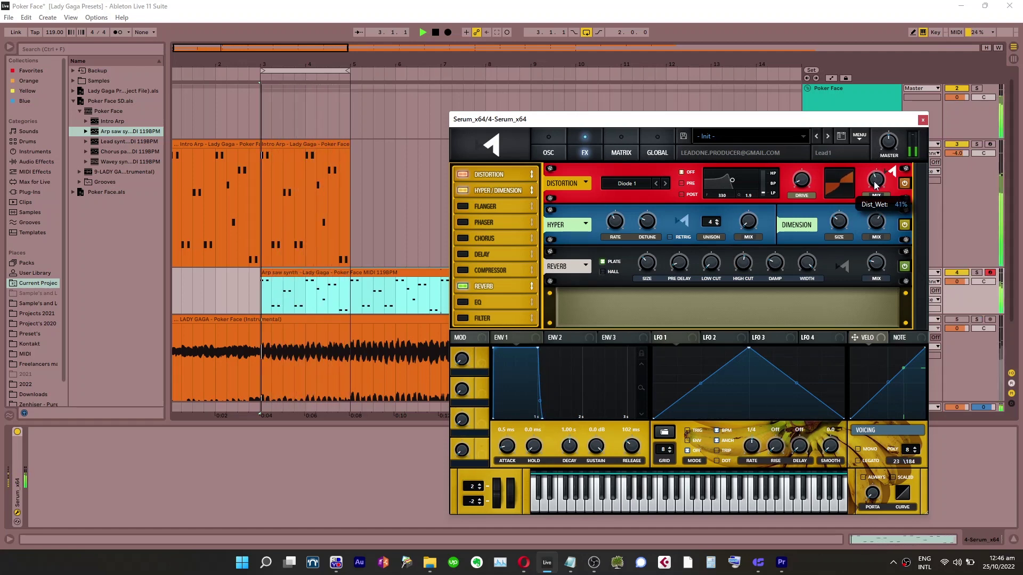
pyautogui.click(626, 183)
pyautogui.click(643, 211)
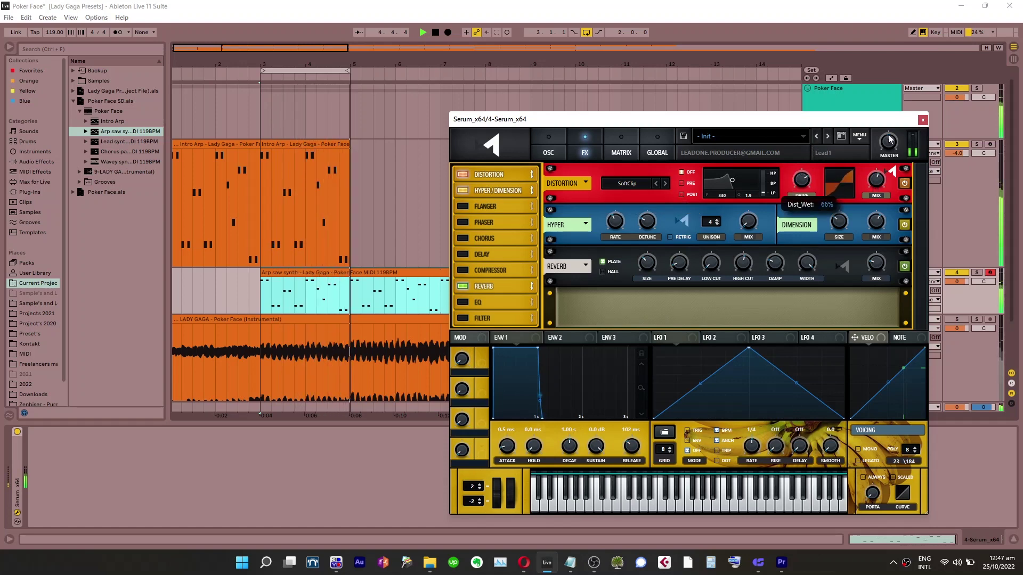
pyautogui.doubleClick(877, 180)
pyautogui.click(665, 184)
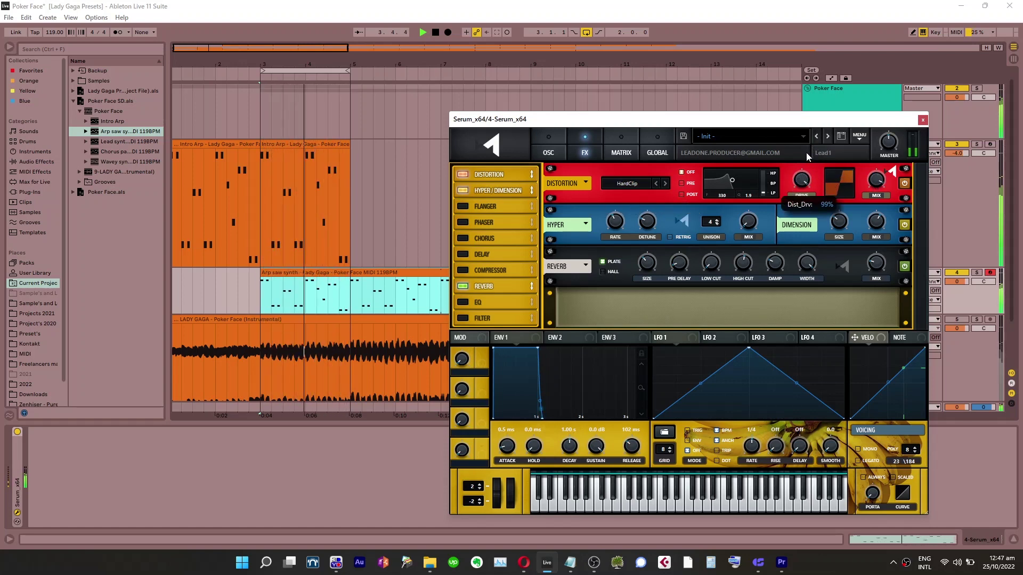
pyautogui.moveTo(876, 182); pyautogui.dragTo(878, 227)
pyautogui.moveTo(804, 181); pyautogui.dragTo(807, 233)
pyautogui.moveTo(891, 140)
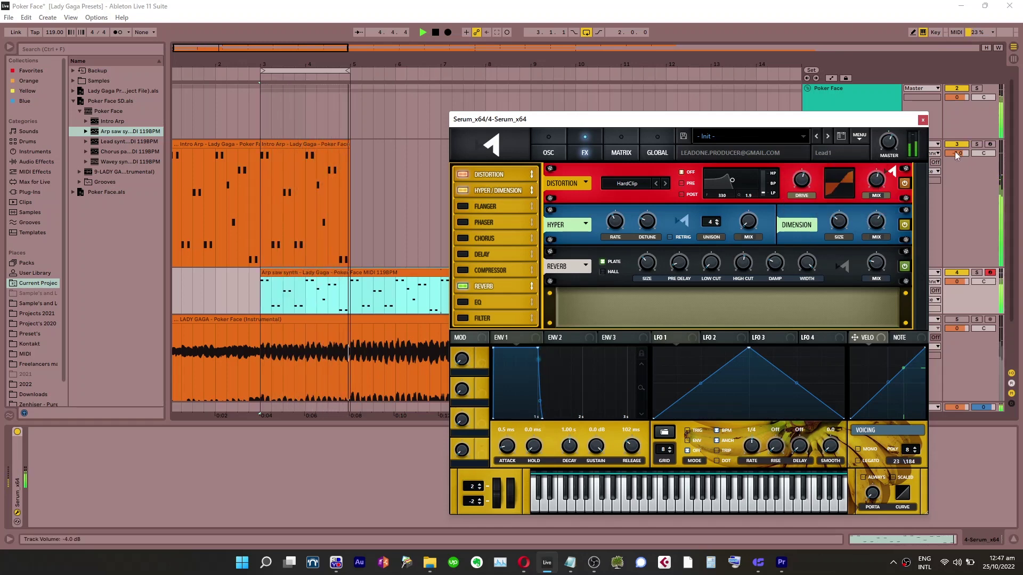
# Nudge the Intro Arp track's volume, return it to -4.0 dB and solo the original instrumental for comparison
pyautogui.rightClick(887, 142)
pyautogui.click(926, 182)
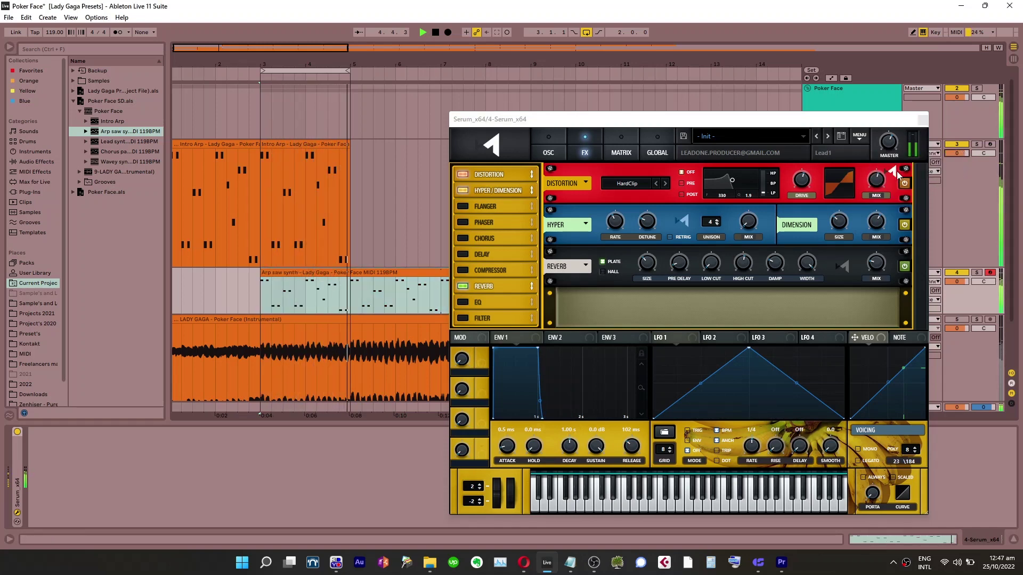
pyautogui.moveTo(878, 196)
pyautogui.moveTo(958, 154); pyautogui.dragTo(958, 167)
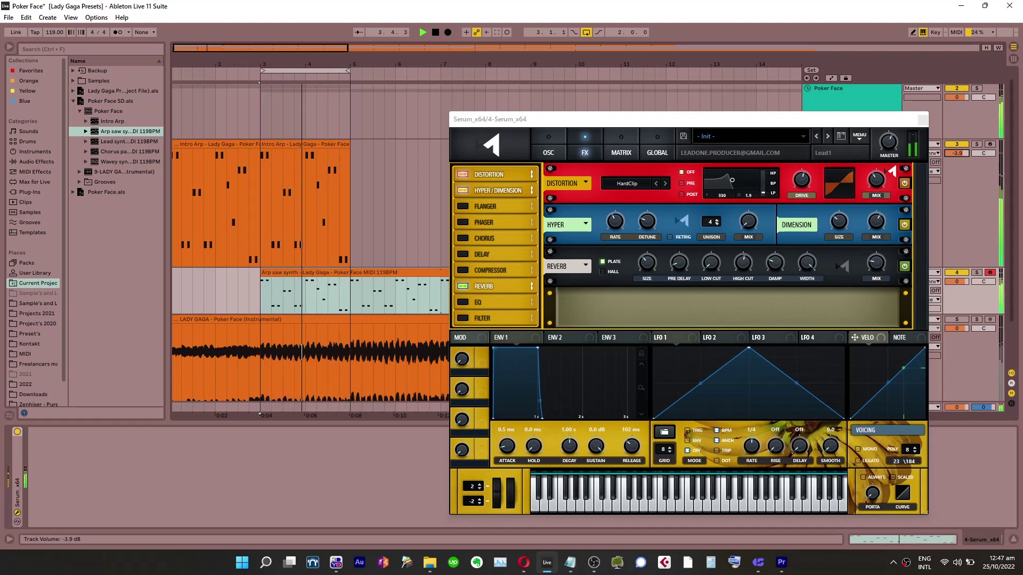
pyautogui.moveTo(958, 167); pyautogui.dragTo(957, 166)
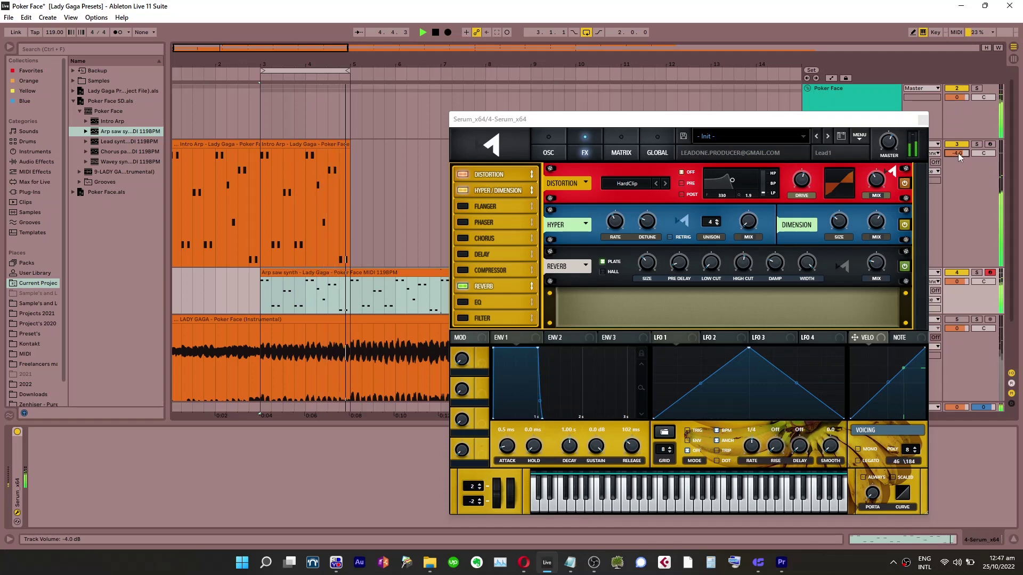
pyautogui.click(977, 320)
pyautogui.click(947, 221)
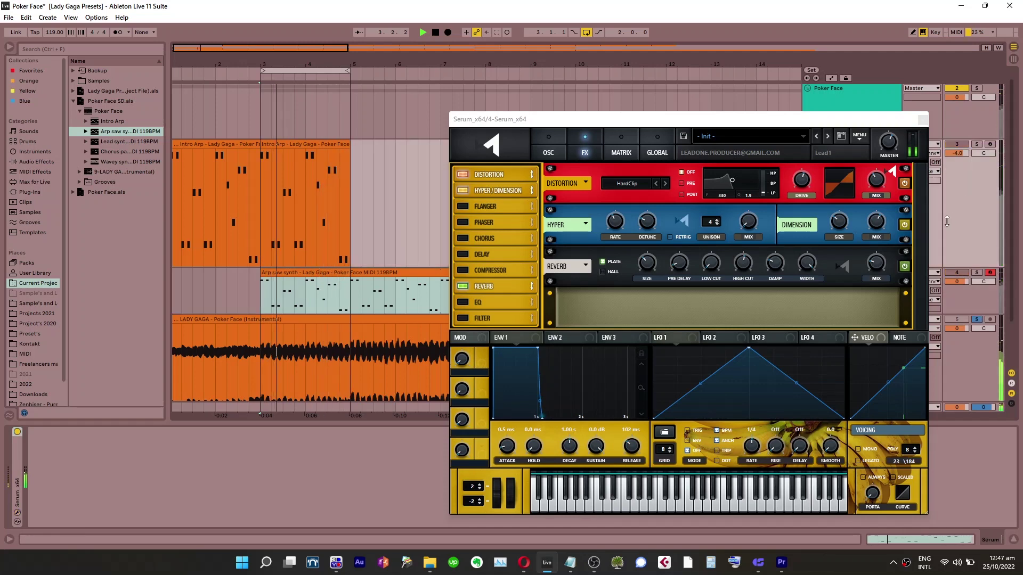
# Set the distortion type back to Diode 1 and readjust its mix
pyautogui.click(878, 188)
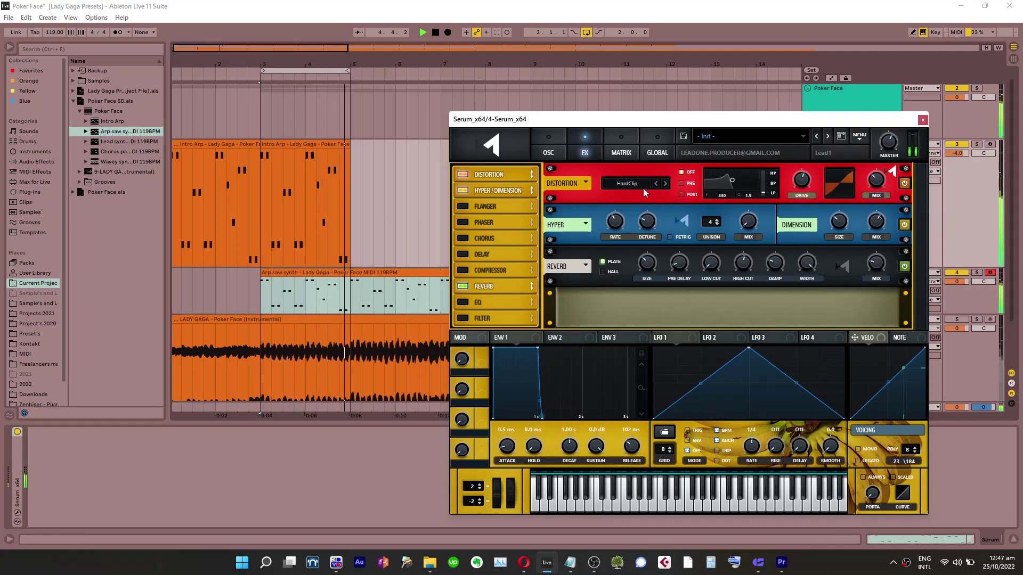
pyautogui.click(627, 184)
pyautogui.click(633, 231)
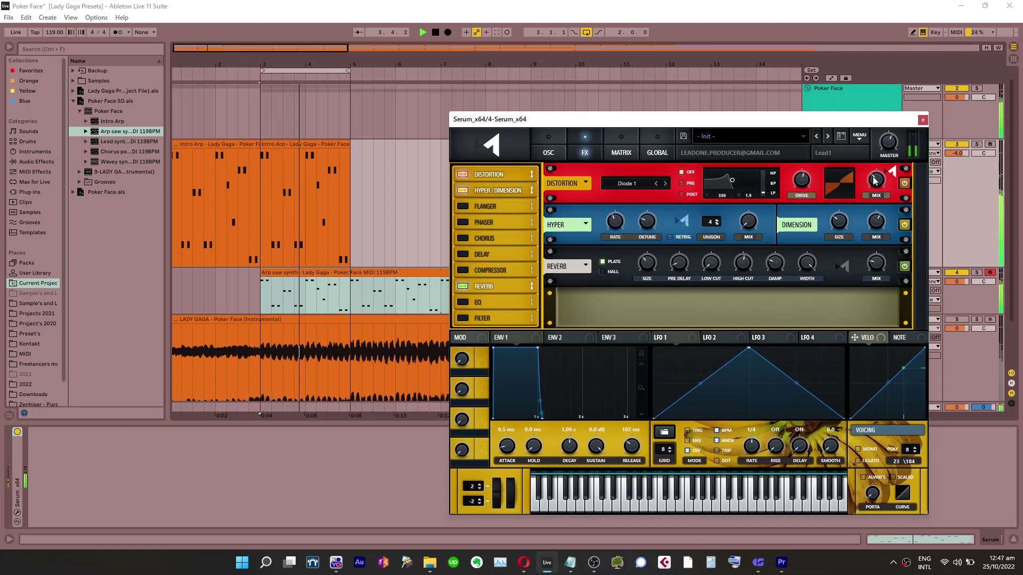
pyautogui.moveTo(874, 196); pyautogui.dragTo(875, 197)
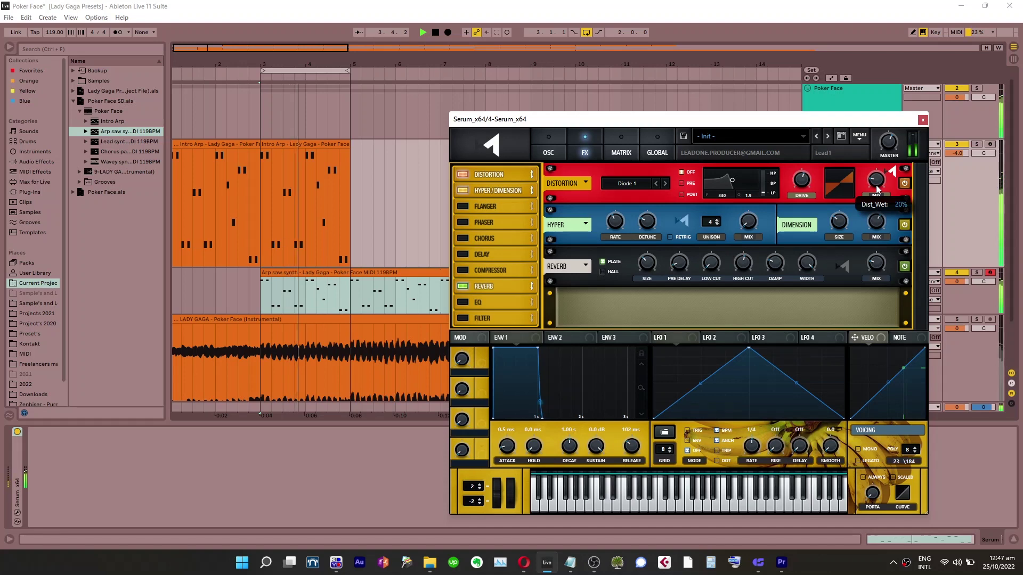
pyautogui.moveTo(880, 186); pyautogui.dragTo(883, 174)
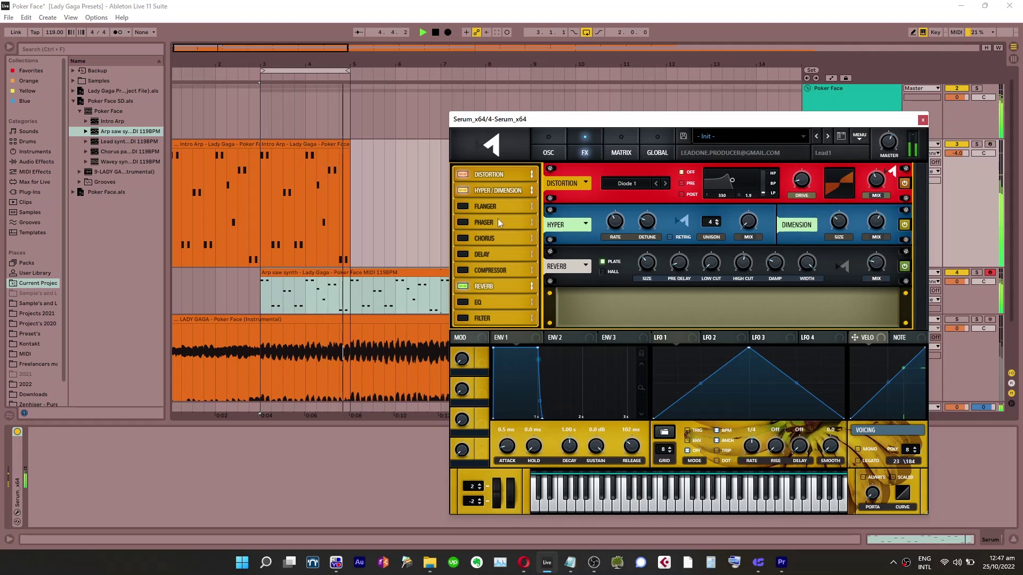
# Rebalance the levels of oscillators A and B, auditioning oscillator B alone
pyautogui.click(548, 153)
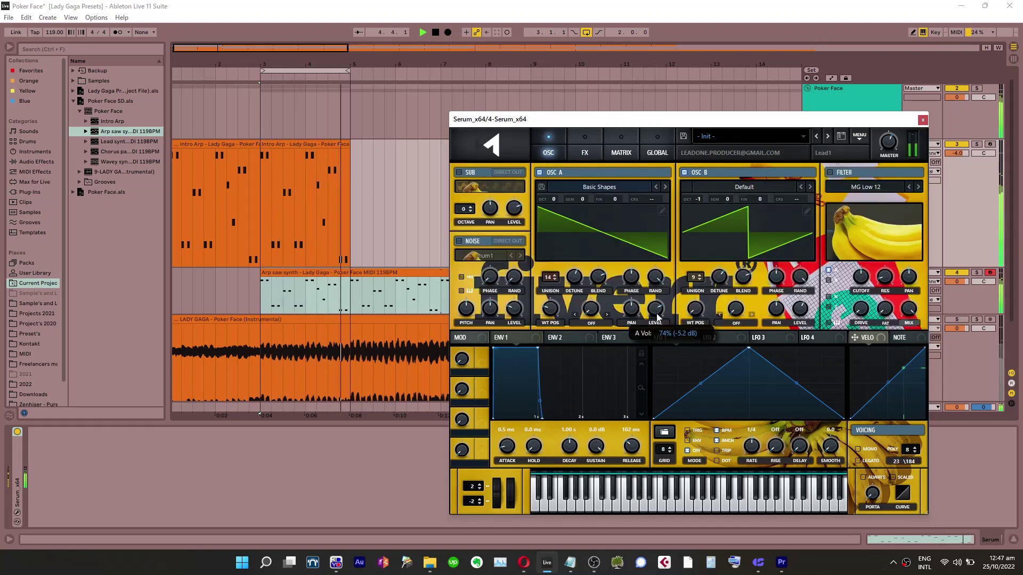
pyautogui.moveTo(800, 318)
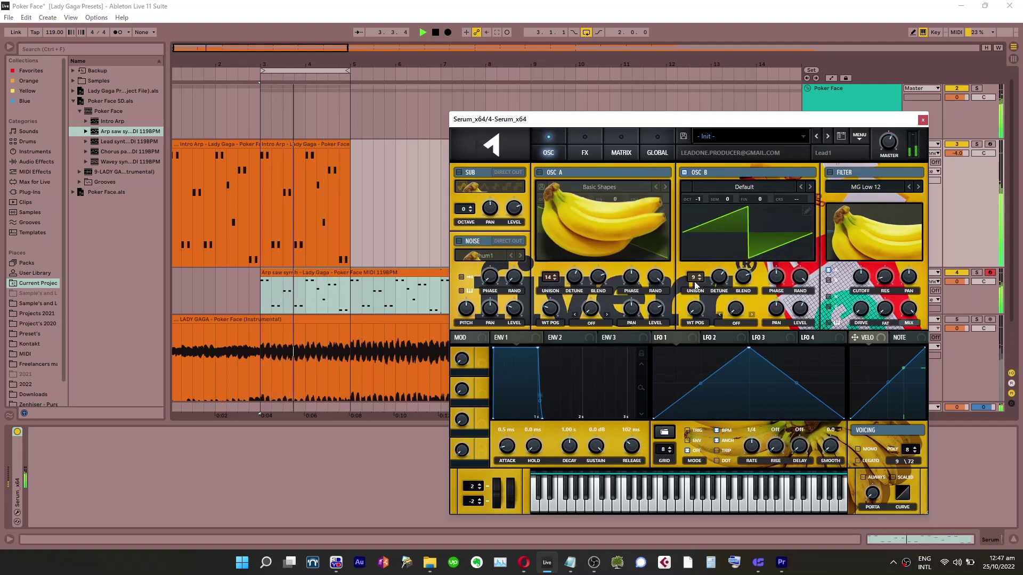
pyautogui.moveTo(715, 277)
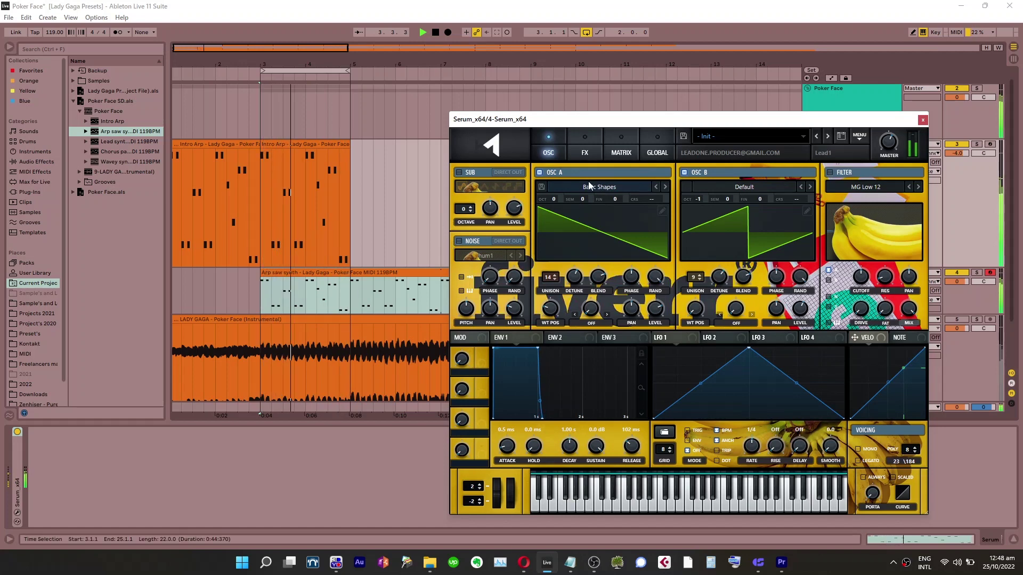
# Fine-tune oscillator A's level to 70% and adjust its detune
pyautogui.moveTo(655, 314)
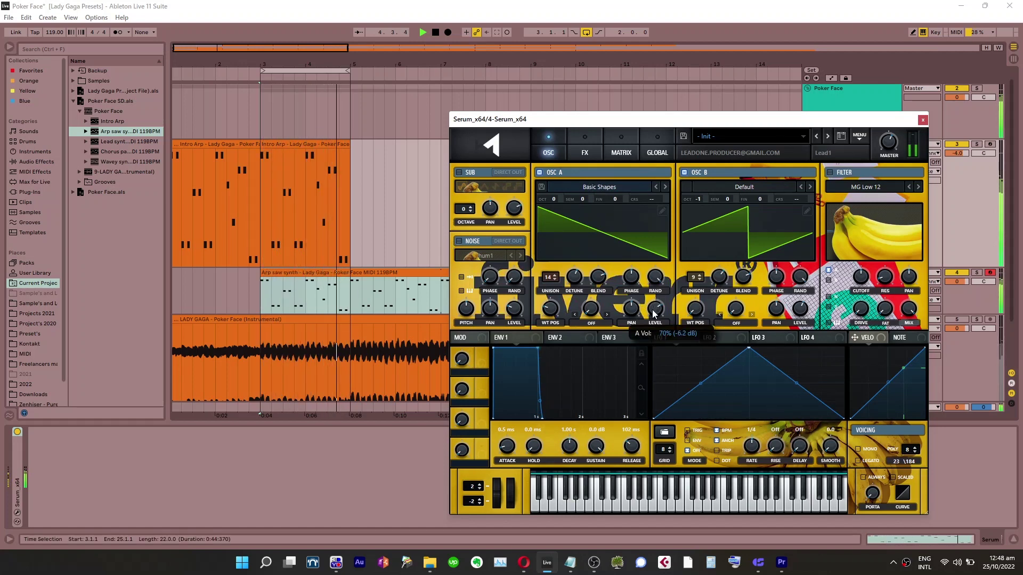
pyautogui.moveTo(579, 280)
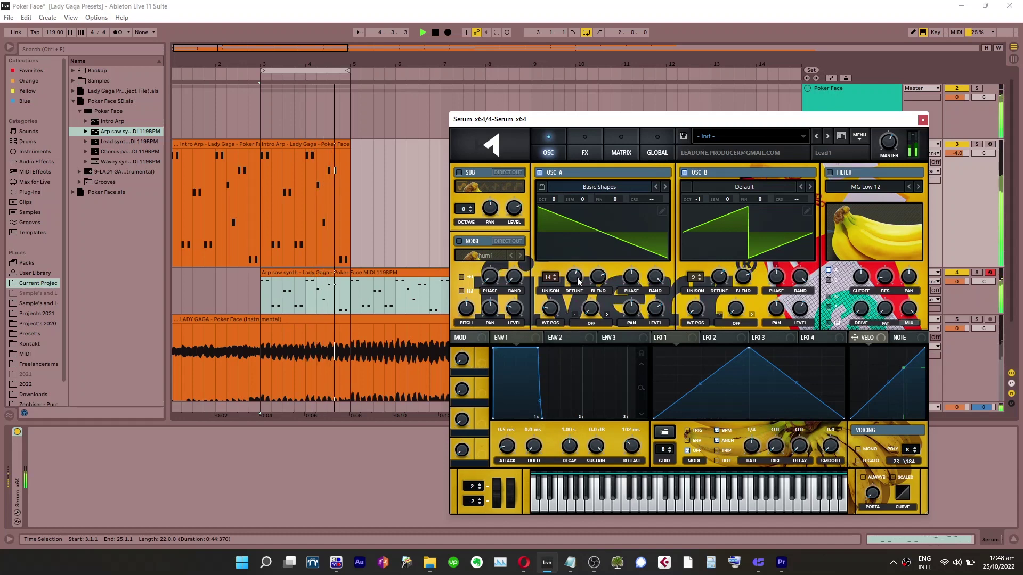
pyautogui.moveTo(572, 280); pyautogui.dragTo(572, 281)
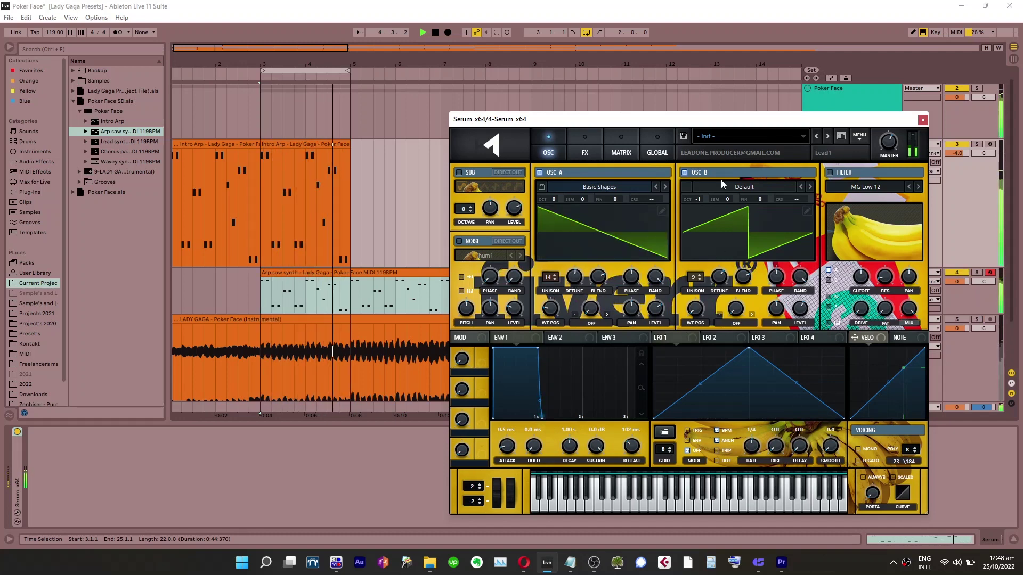
# Enable the filter as MG Low 18 with oscillator B routed in, raise its cutoff and toggle the instrumental's solo for comparison
pyautogui.click(834, 172)
pyautogui.click(829, 280)
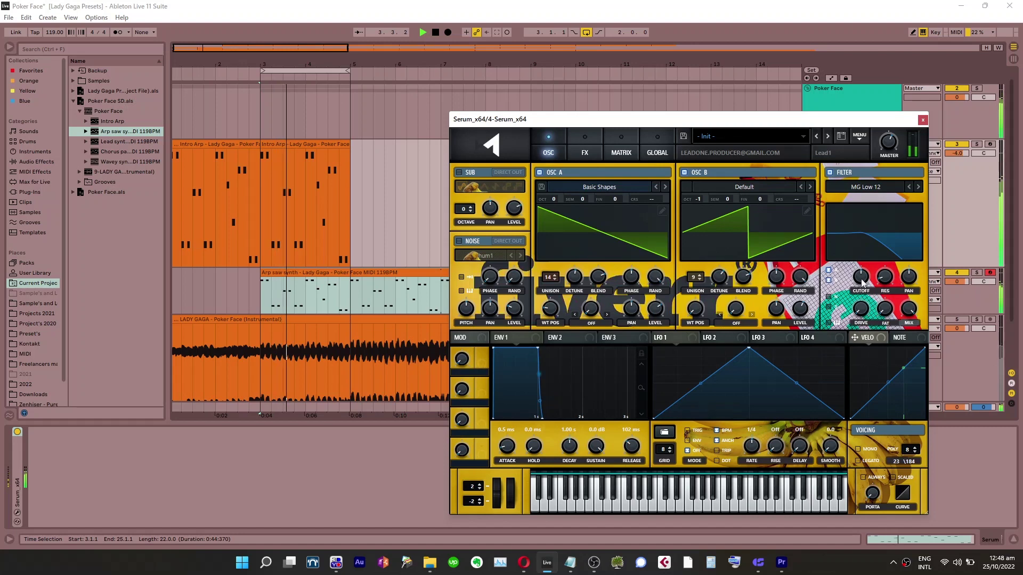
pyautogui.moveTo(861, 278); pyautogui.dragTo(893, 190)
pyautogui.moveTo(865, 290)
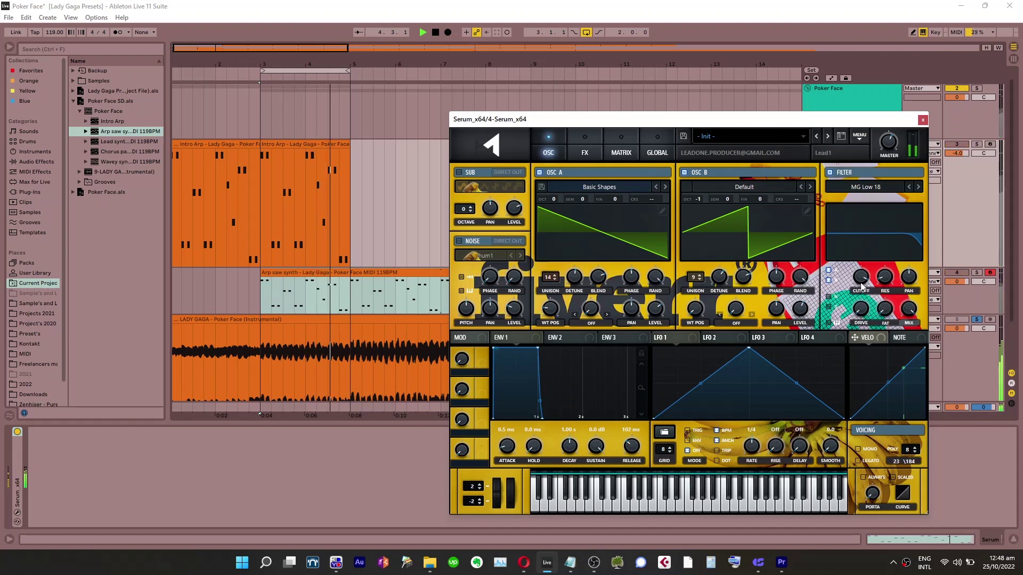
pyautogui.click(976, 319)
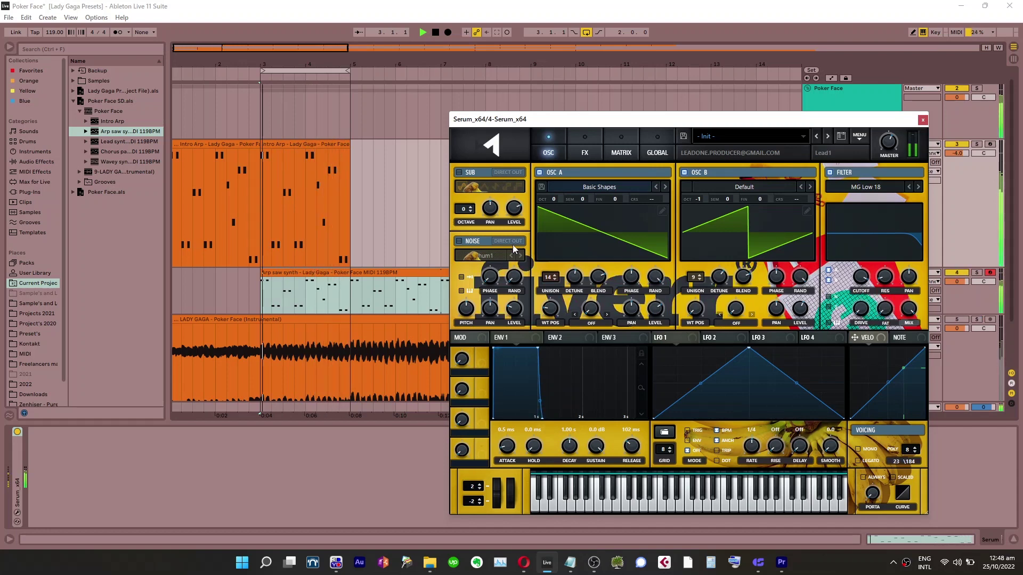
# Enable the noise oscillator with the Analog BrightWhite sample and bring its level down to 27%
pyautogui.click(482, 256)
pyautogui.moveTo(498, 268)
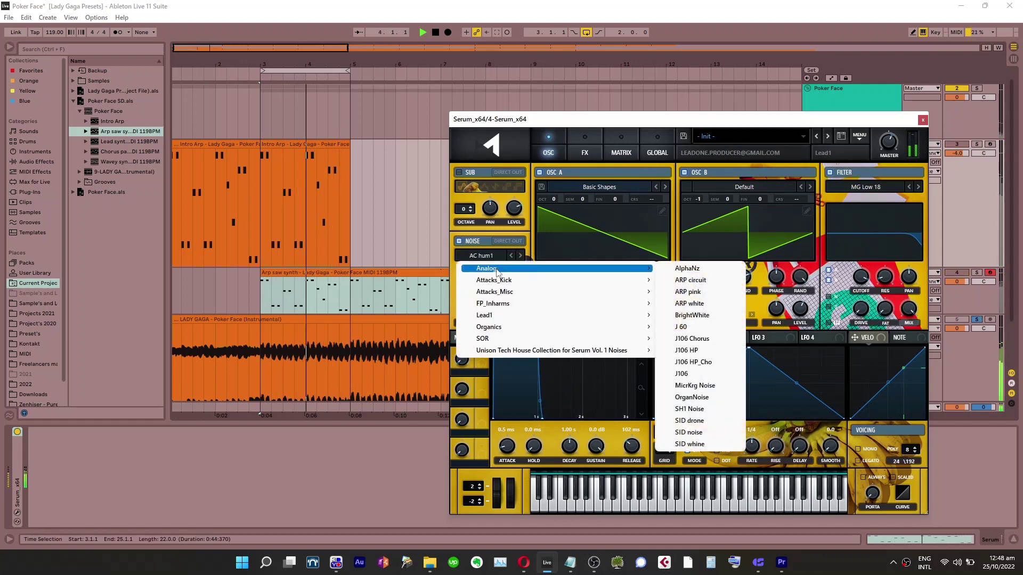
pyautogui.click(692, 315)
pyautogui.moveTo(521, 308)
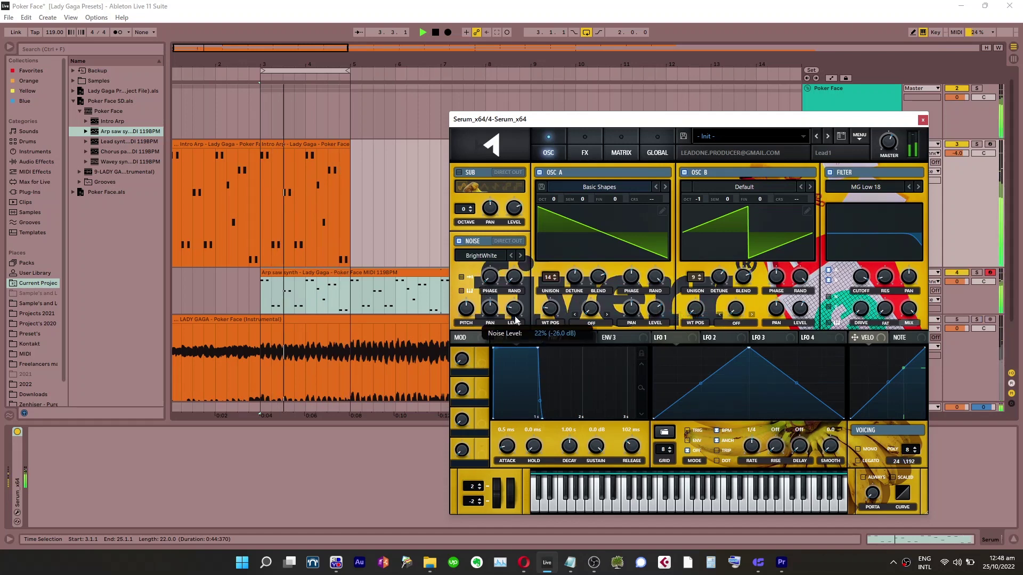
pyautogui.moveTo(519, 305); pyautogui.dragTo(520, 307)
pyautogui.scroll(-2, 519, 308)
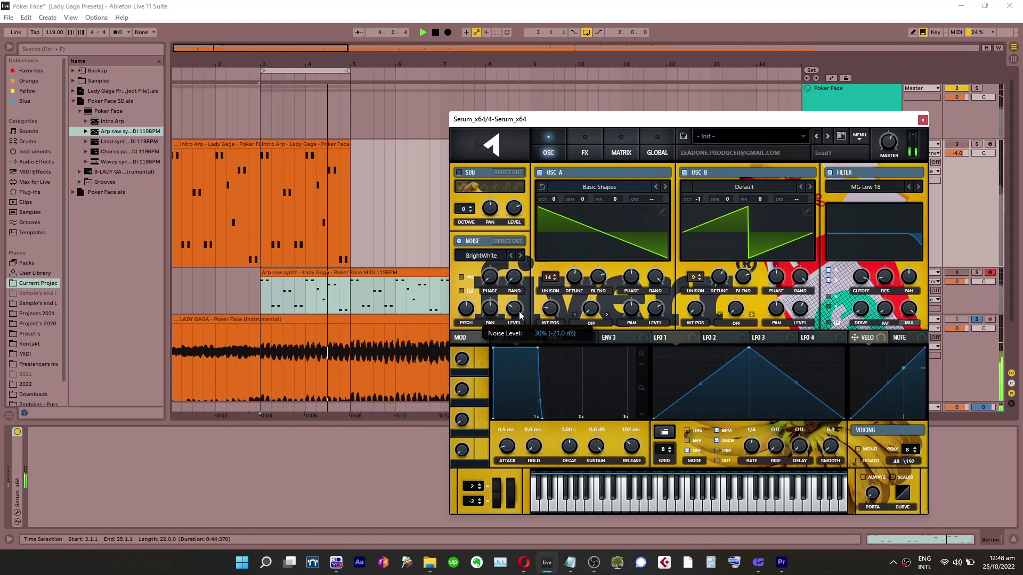
pyautogui.scroll(-2, 519, 314)
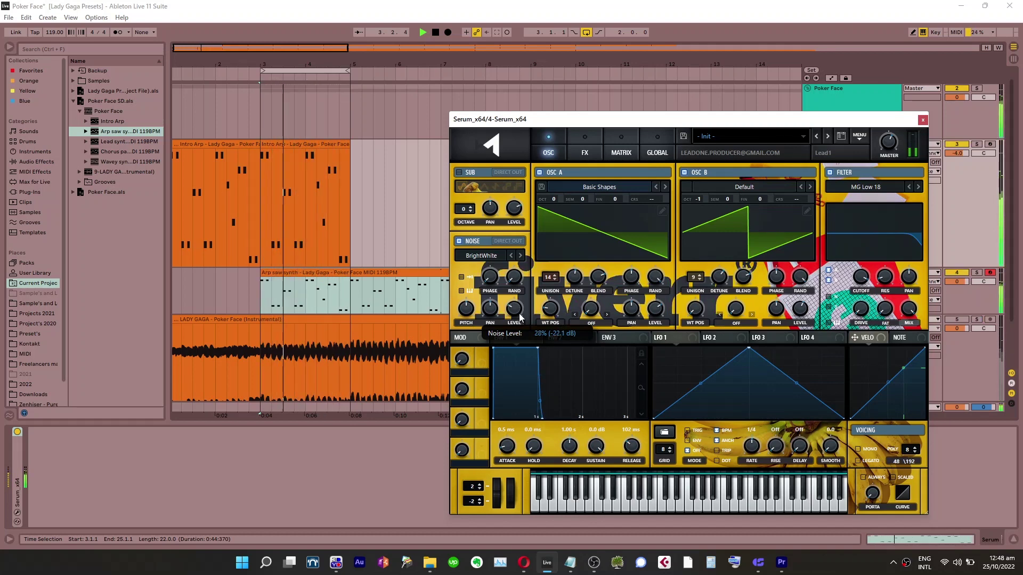
pyautogui.scroll(-1, 520, 317)
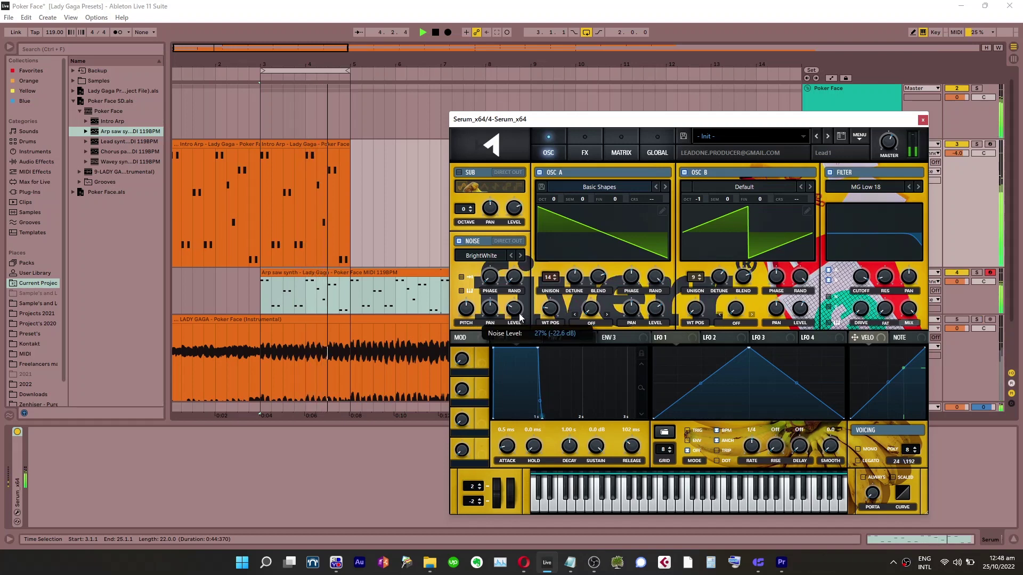
# Change the filter type to MG Low 24 and readjust its cutoff and resonance while comparing with the original instrumental
pyautogui.moveTo(859, 284)
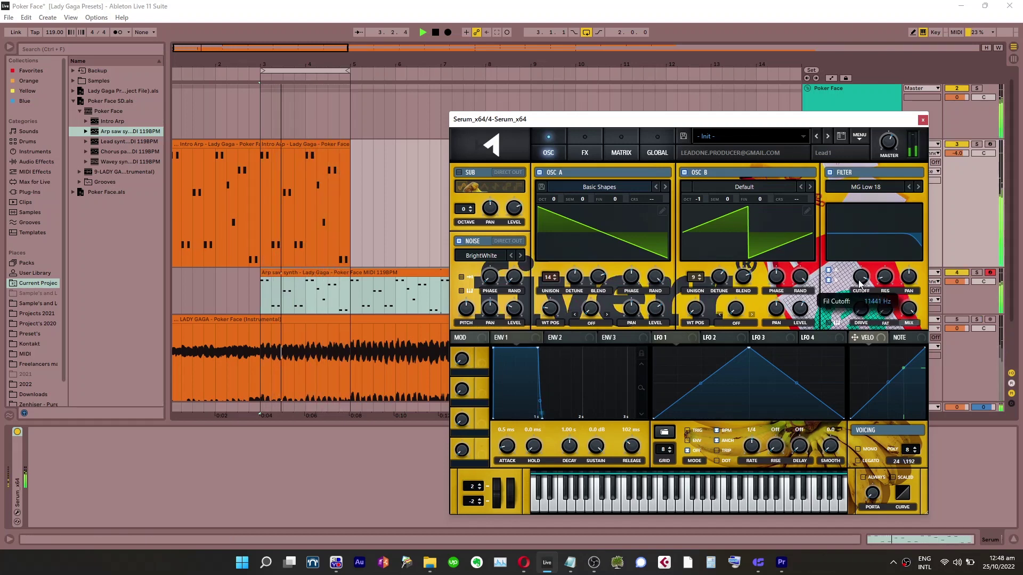
pyautogui.moveTo(858, 288); pyautogui.dragTo(866, 299)
pyautogui.press('s')
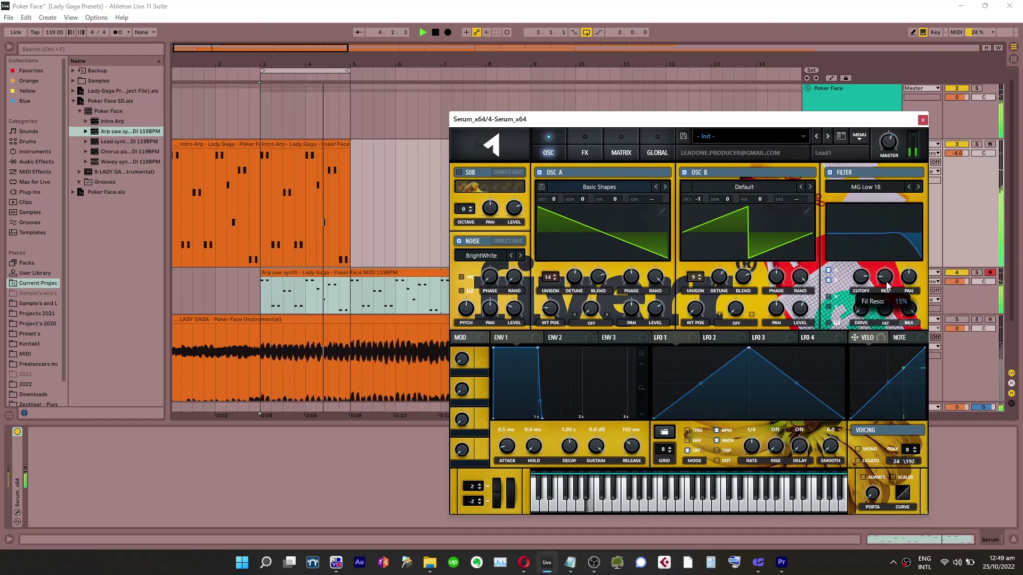
pyautogui.click(918, 187)
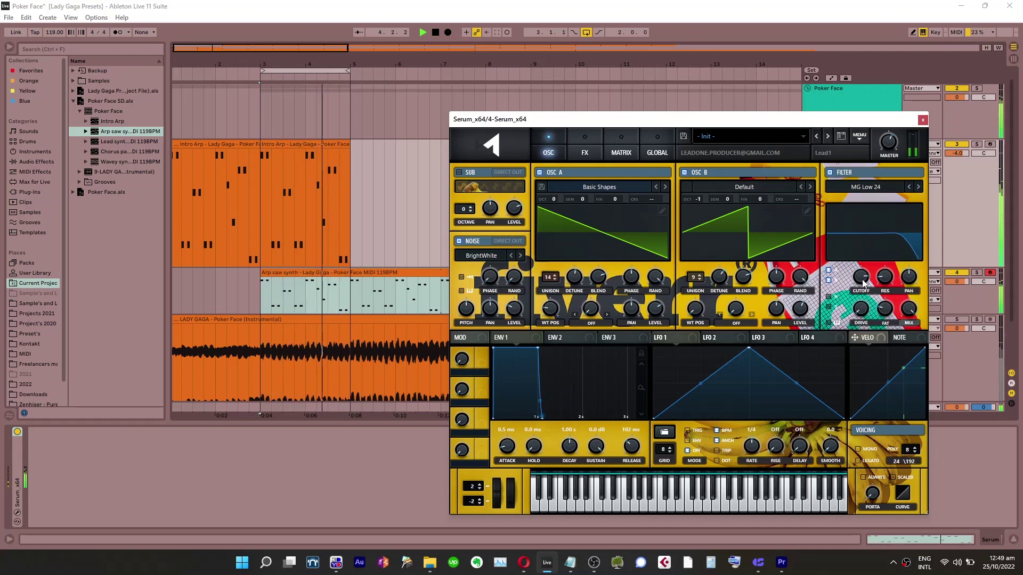
pyautogui.moveTo(865, 276)
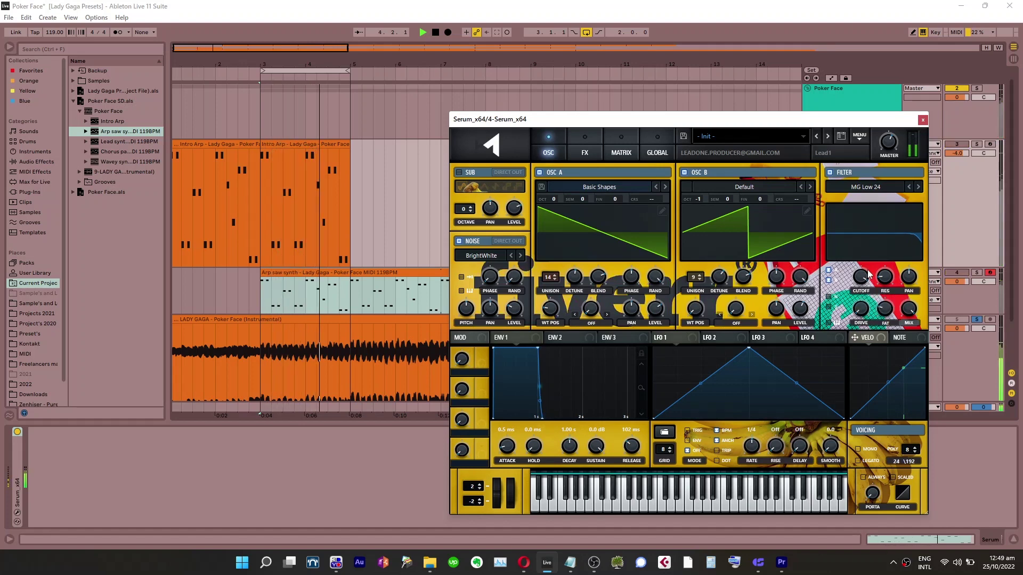
# Check the effects rack and fine-tune the BrightWhite noise level between 20% and 24%
pyautogui.click(585, 153)
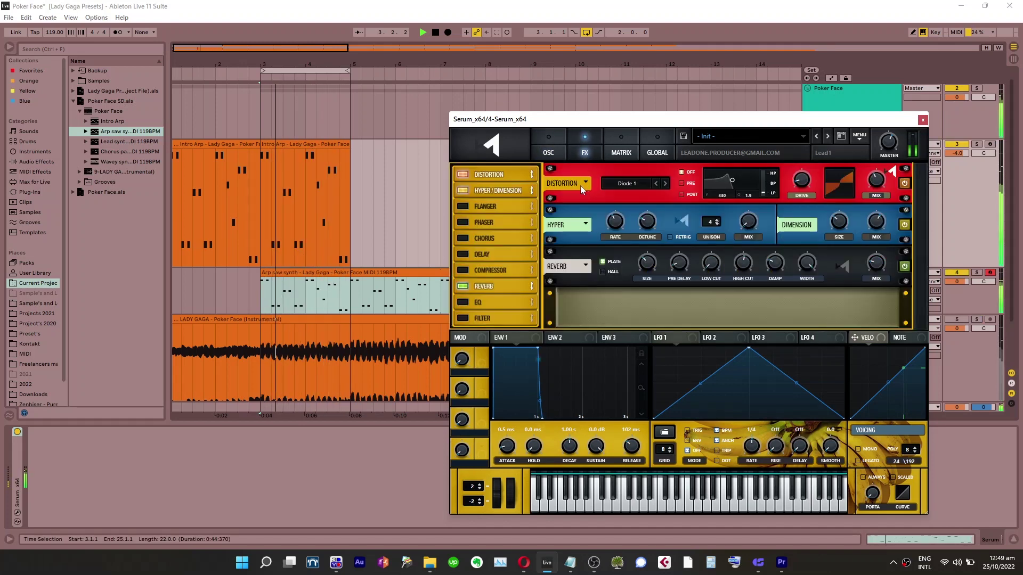
pyautogui.click(549, 153)
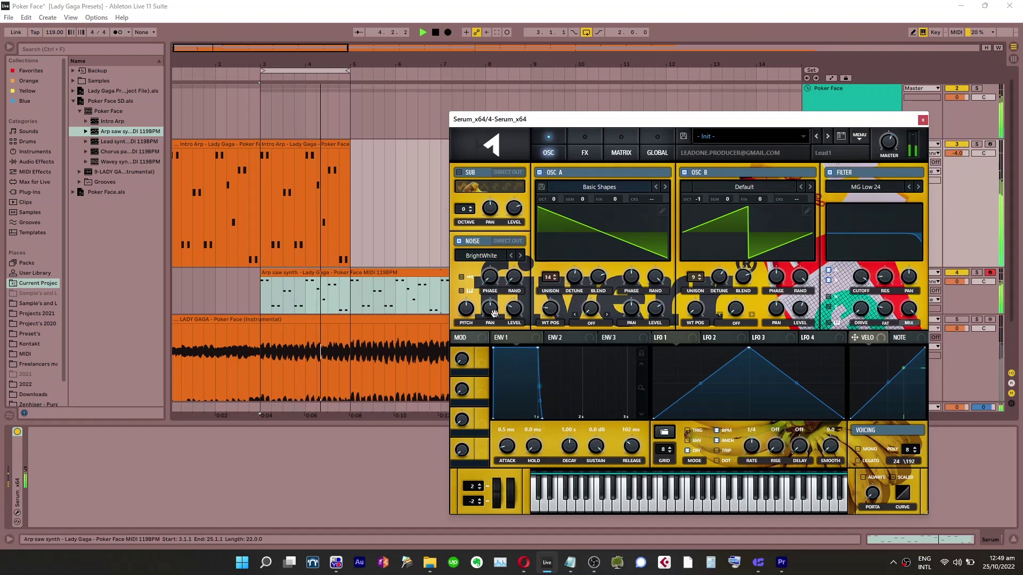
pyautogui.press('s')
pyautogui.moveTo(515, 314)
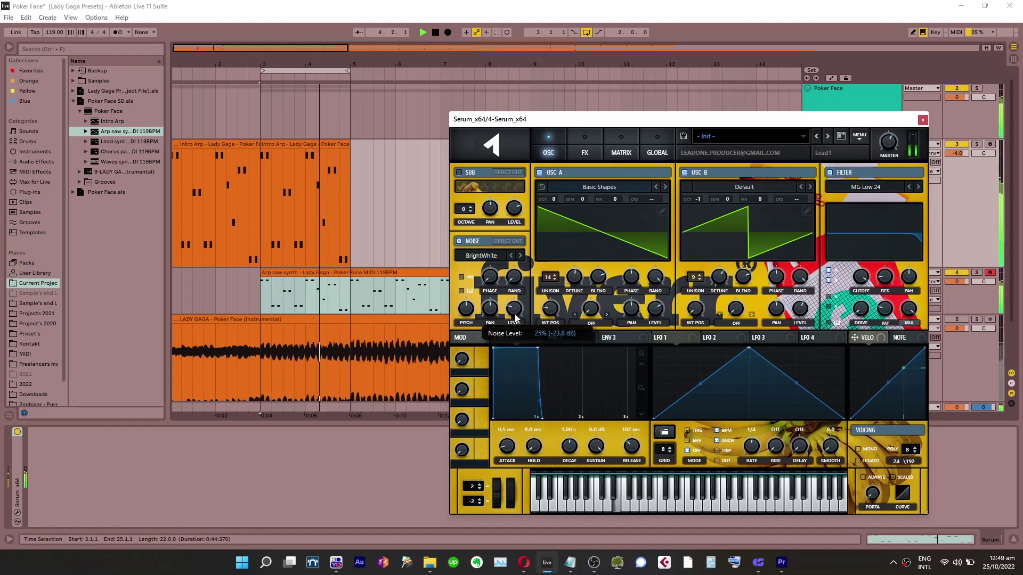
pyautogui.scroll(-2, 514, 312)
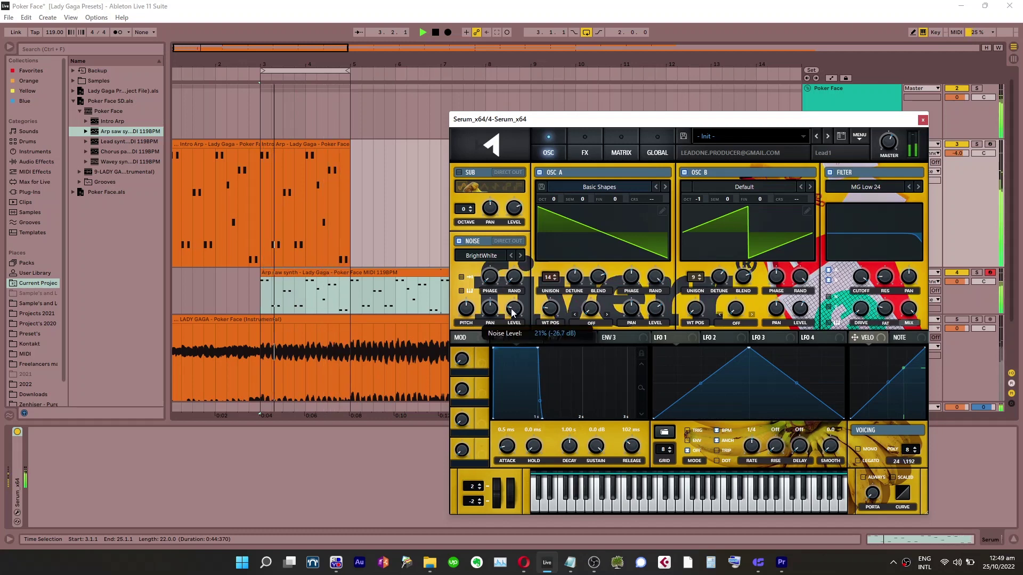
pyautogui.moveTo(511, 314); pyautogui.dragTo(512, 315)
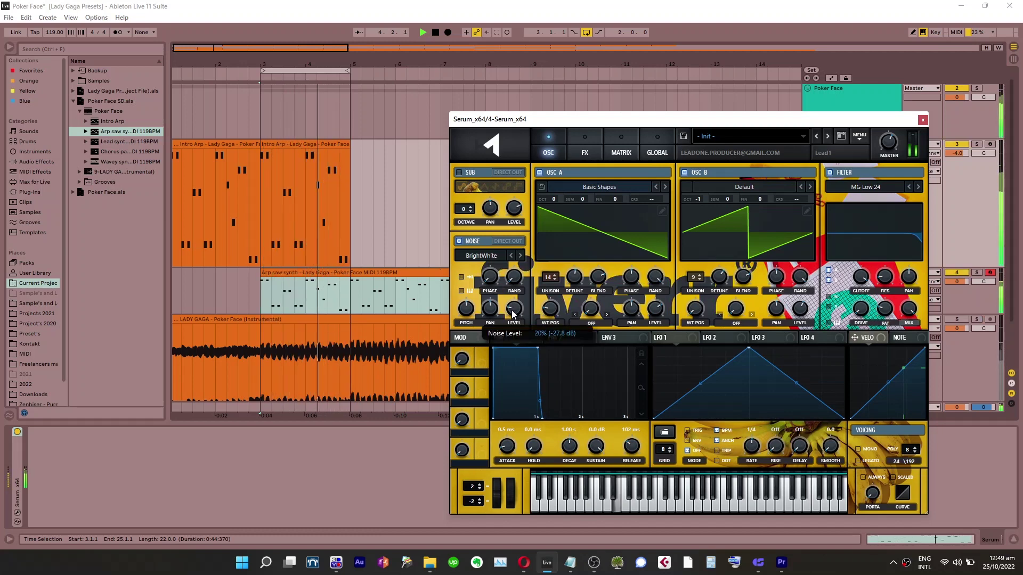
pyautogui.scroll(2, 513, 312)
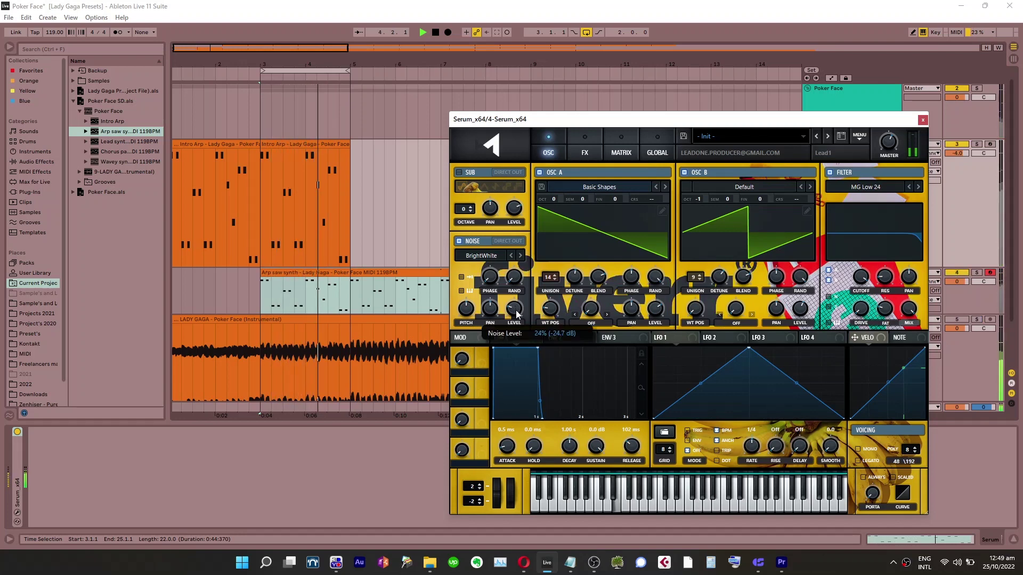
pyautogui.scroll(2, 518, 311)
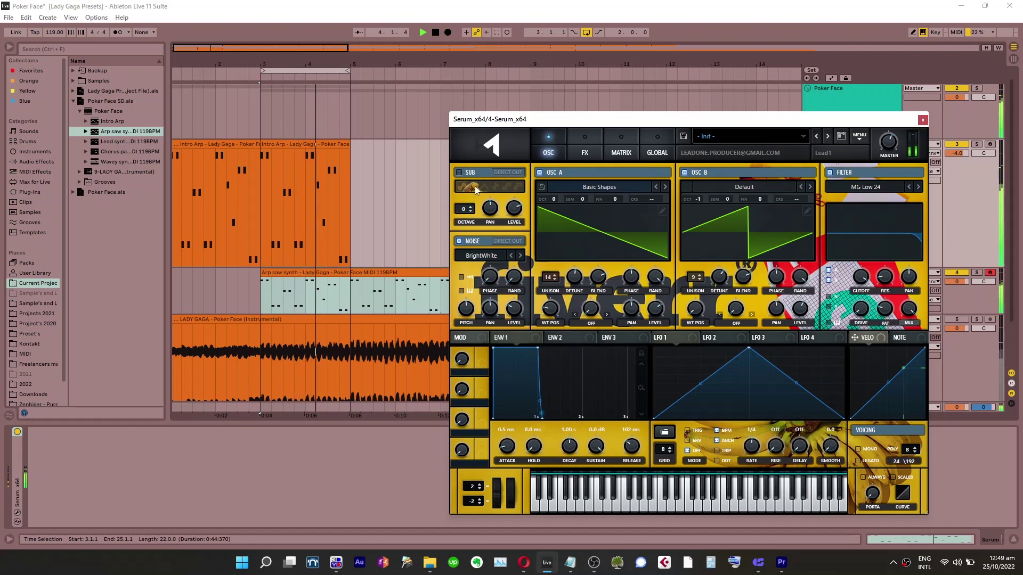
# Enable the sub oscillator and audition it without oscillators A and B, trying square and pulse waveforms at octaves -1 and 1
pyautogui.click(461, 172)
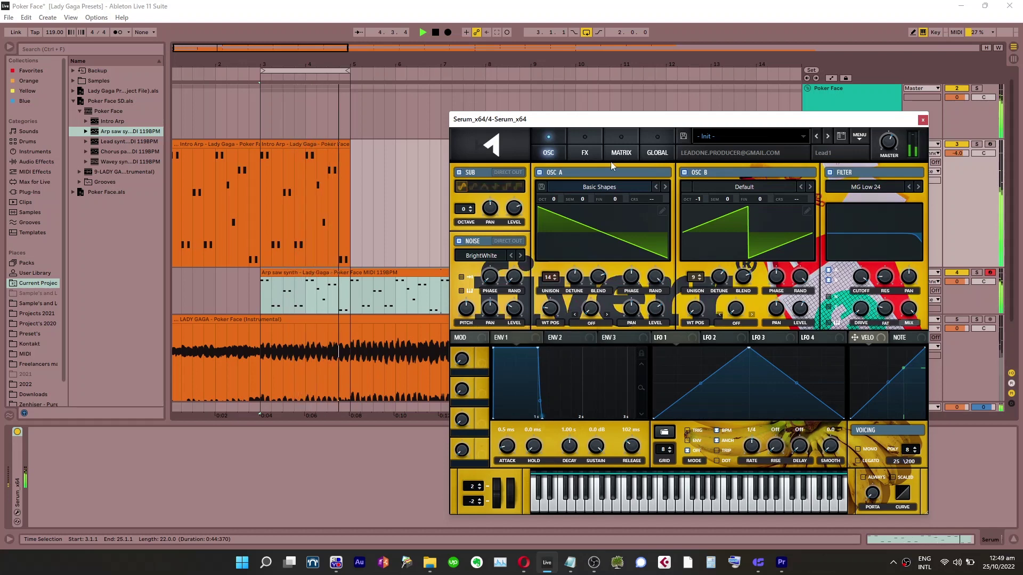
pyautogui.click(506, 187)
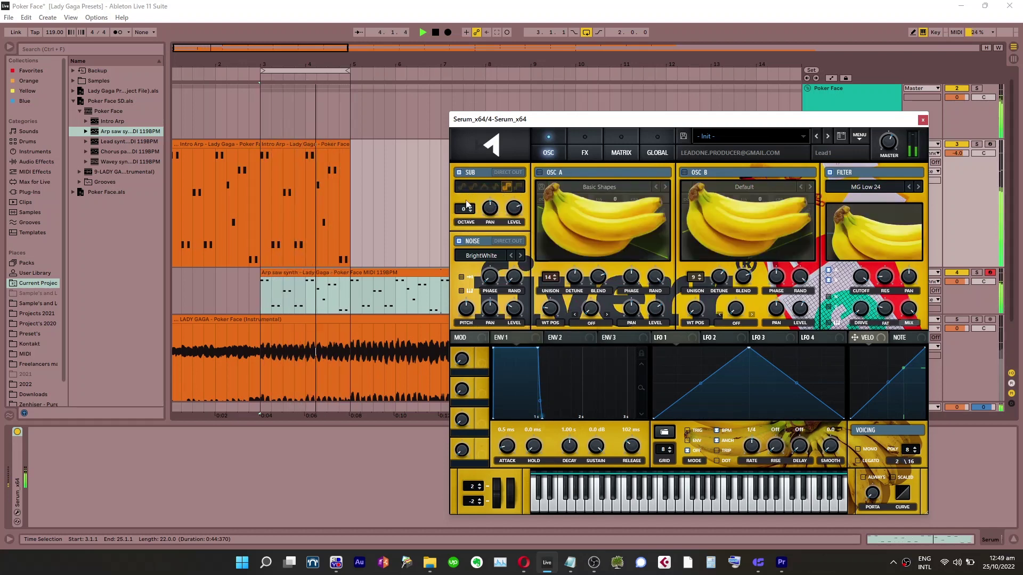
pyautogui.moveTo(467, 205); pyautogui.dragTo(467, 212)
pyautogui.click(518, 187)
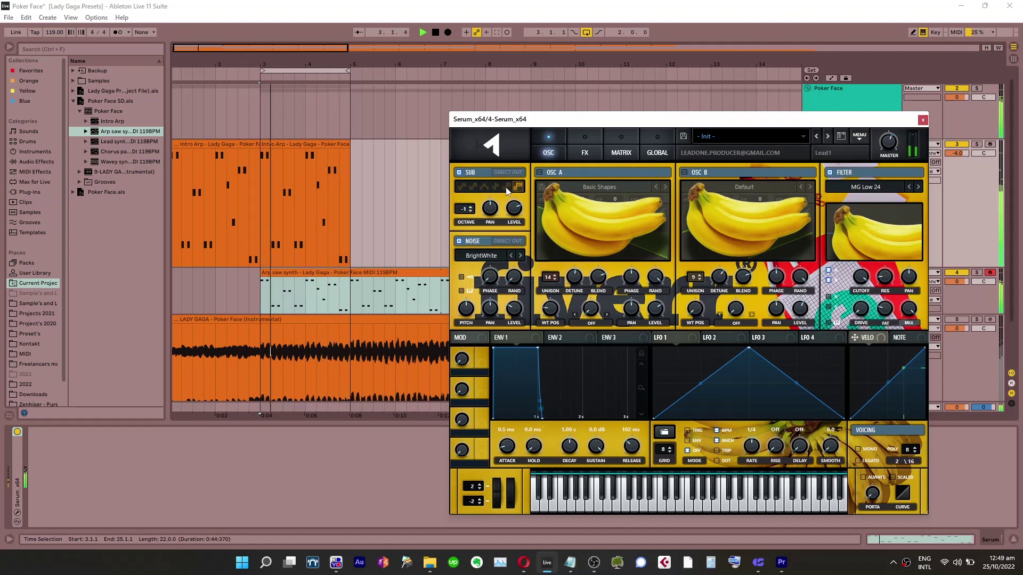
pyautogui.click(505, 187)
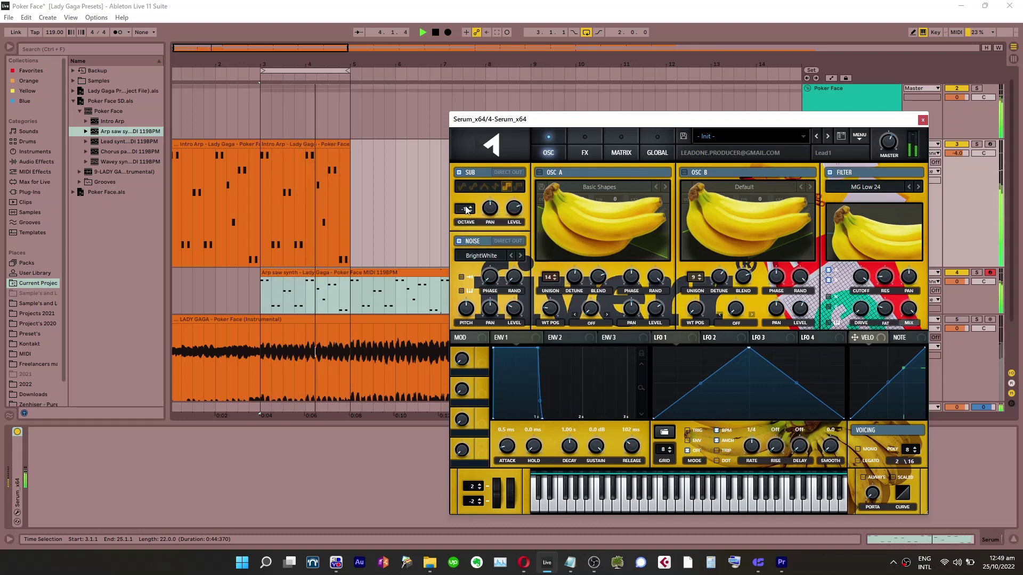
pyautogui.moveTo(467, 208); pyautogui.dragTo(471, 203)
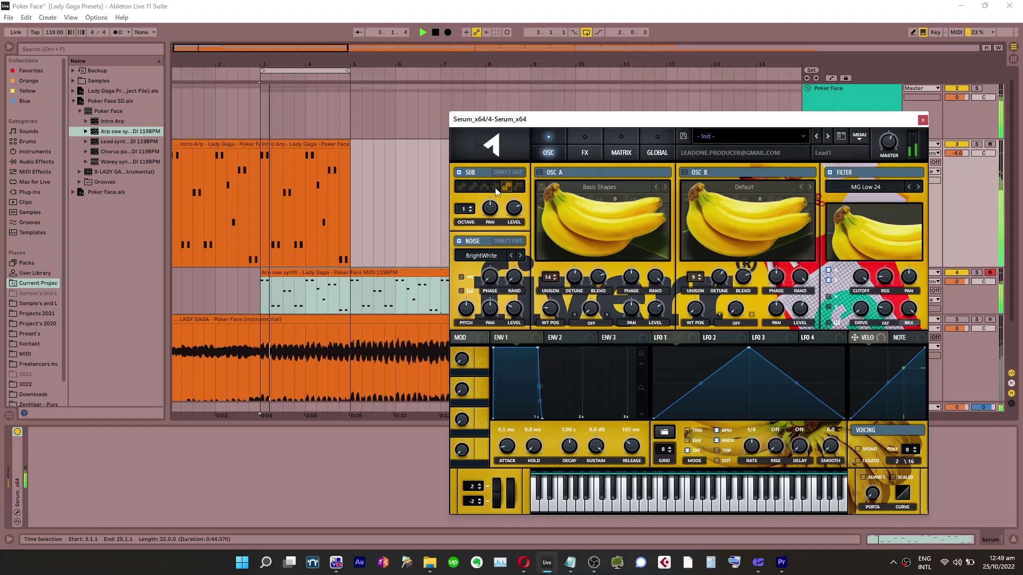
pyautogui.click(517, 188)
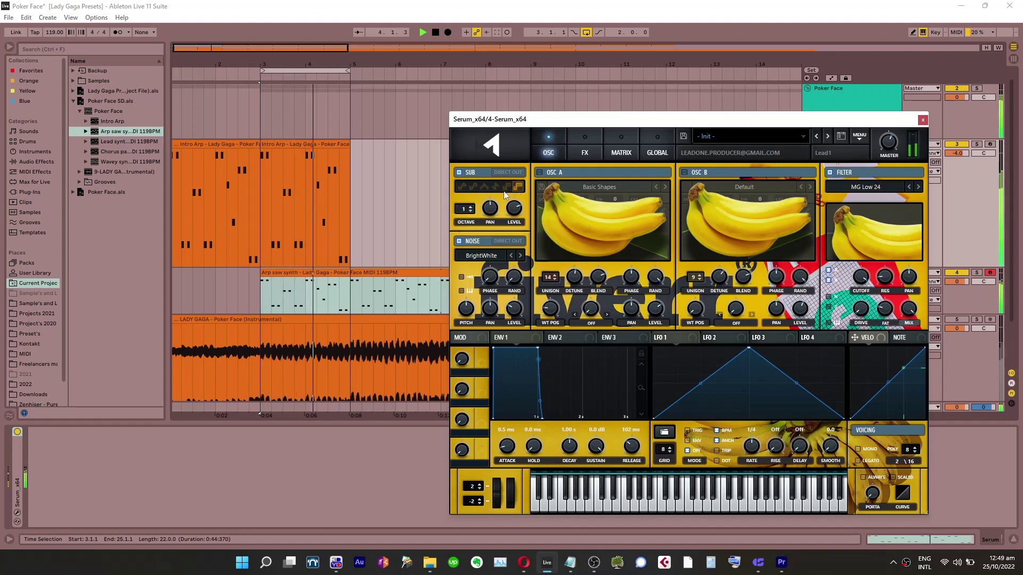
# Turn oscillators A and B back on, set the sub octave to 0 and try sub levels up to 69%
pyautogui.rightClick(489, 206)
pyautogui.click(506, 256)
pyautogui.moveTo(514, 208); pyautogui.dragTo(515, 255)
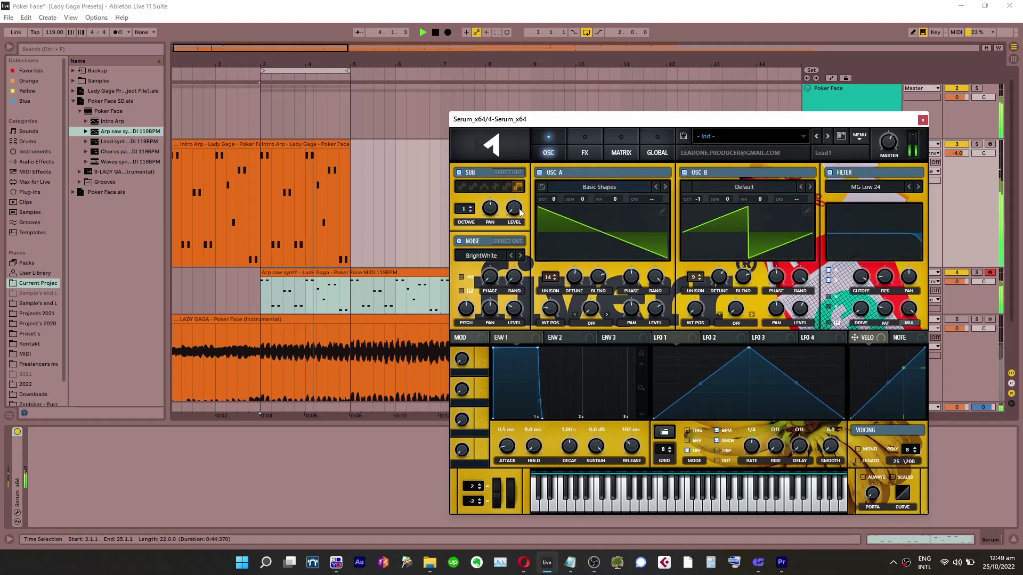
pyautogui.moveTo(518, 211); pyautogui.dragTo(531, 176)
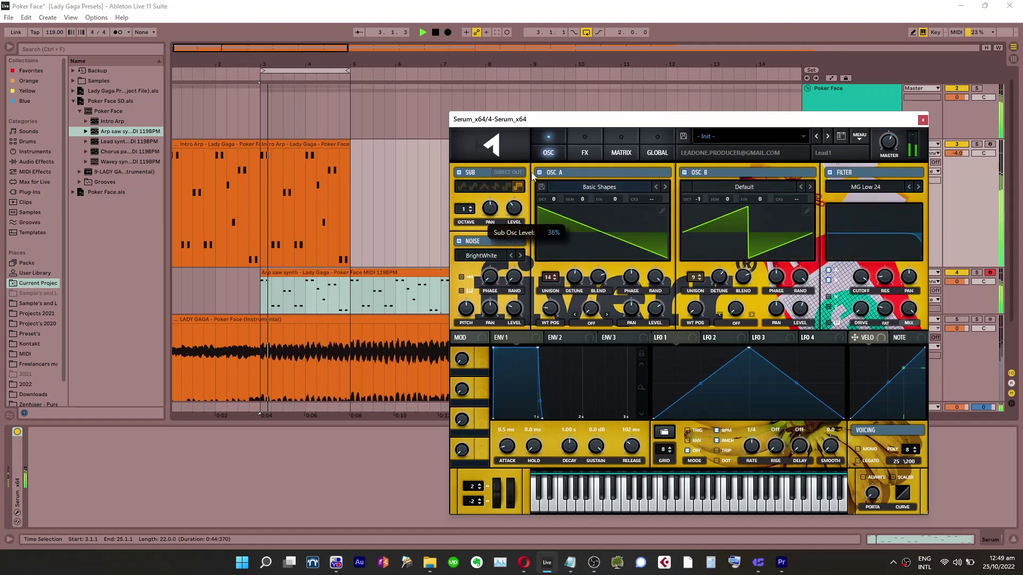
pyautogui.click(471, 211)
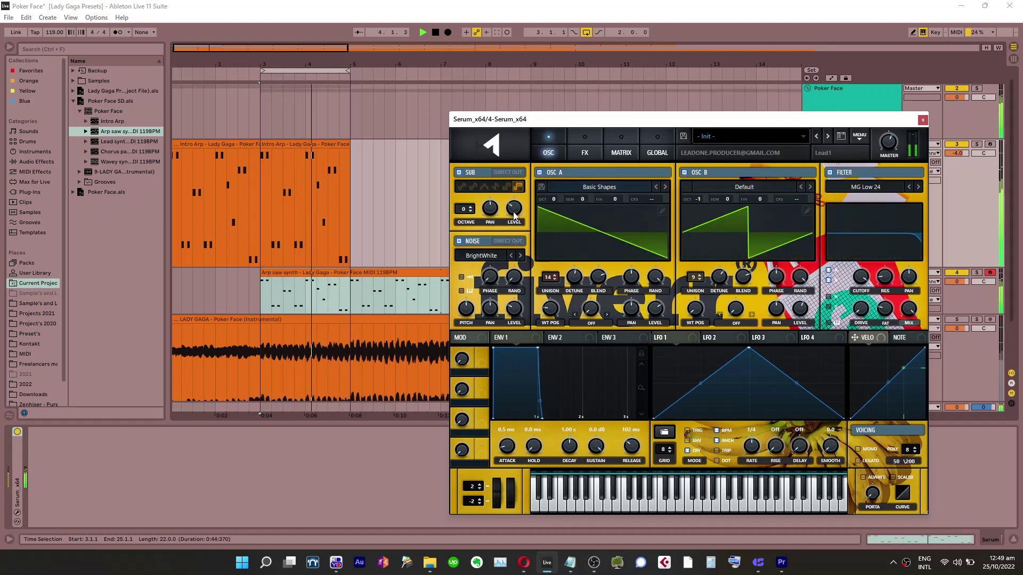
pyautogui.moveTo(516, 213); pyautogui.dragTo(519, 205)
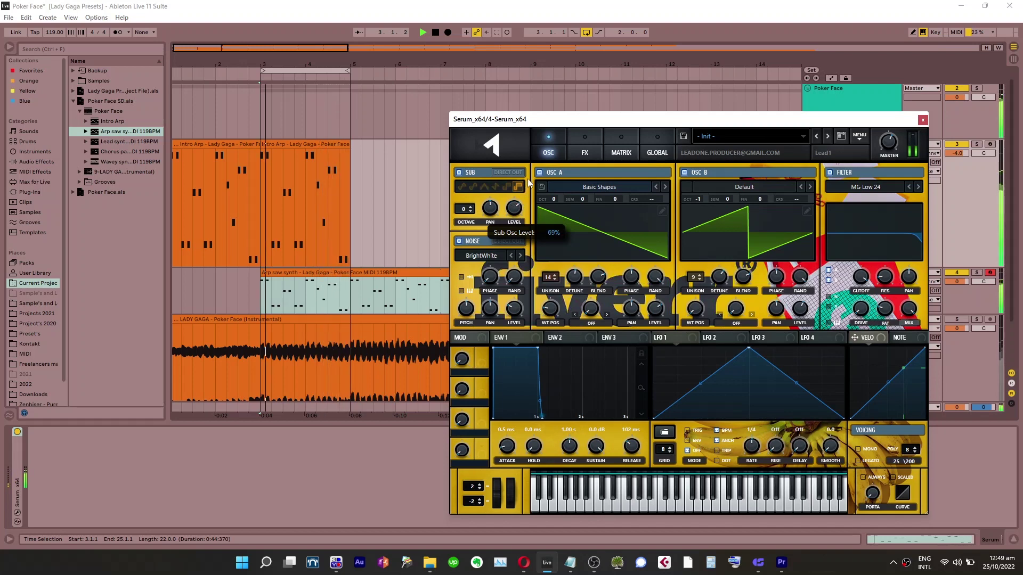
# Switch the sub oscillator to the square waveform and lower its level to 19%
pyautogui.click(506, 187)
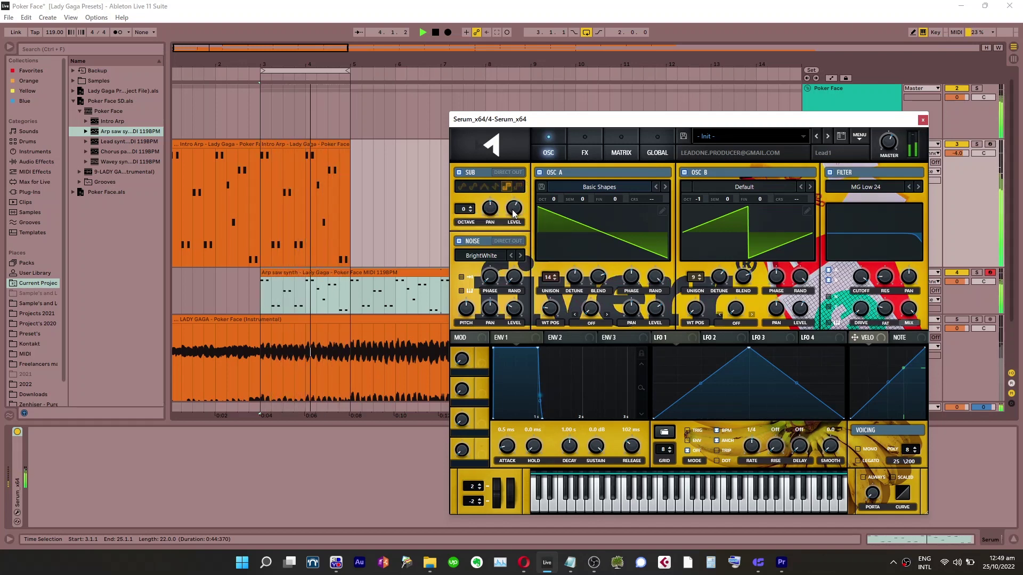
pyautogui.moveTo(512, 210); pyautogui.dragTo(509, 221)
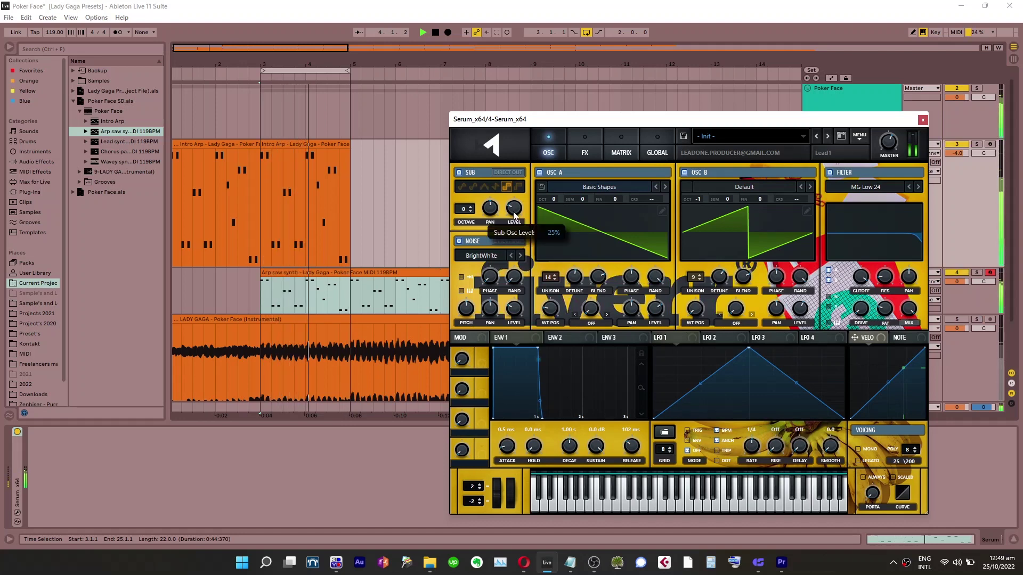
pyautogui.scroll(-2, 514, 215)
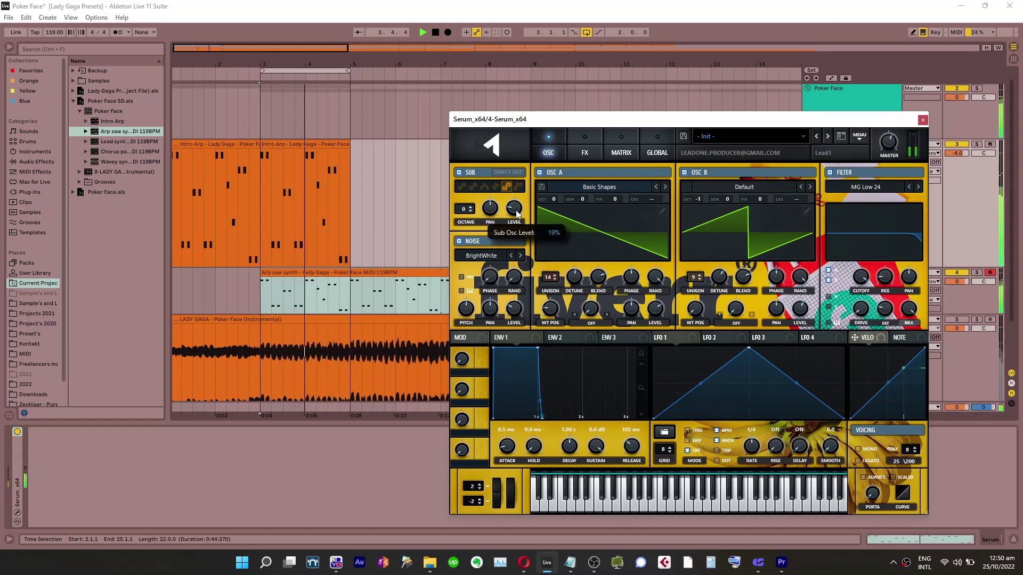
# Switch off the arp saw synth's sub oscillator and fine-tune the release of envelope 1
pyautogui.click(465, 174)
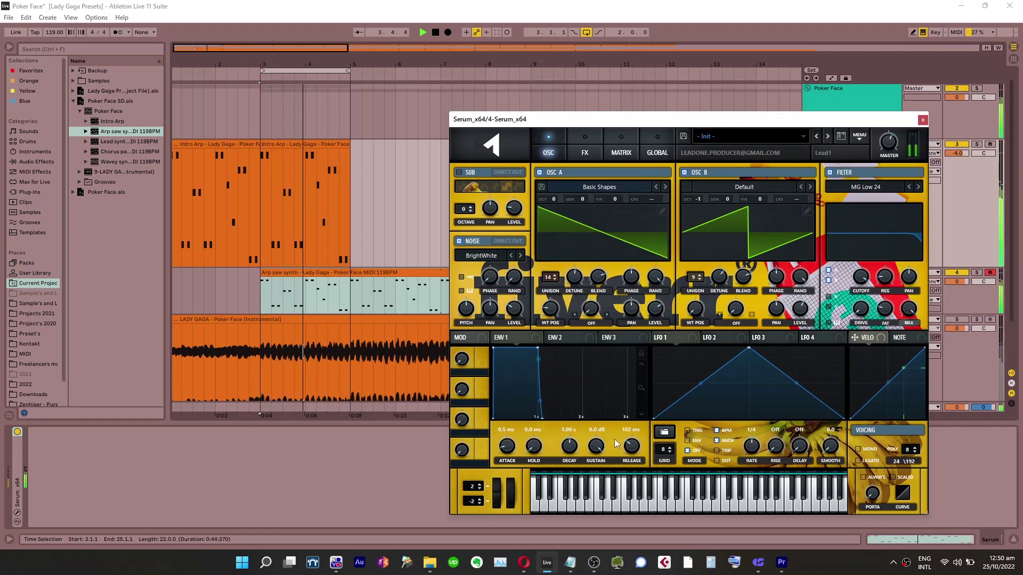
pyautogui.moveTo(629, 452); pyautogui.dragTo(633, 457)
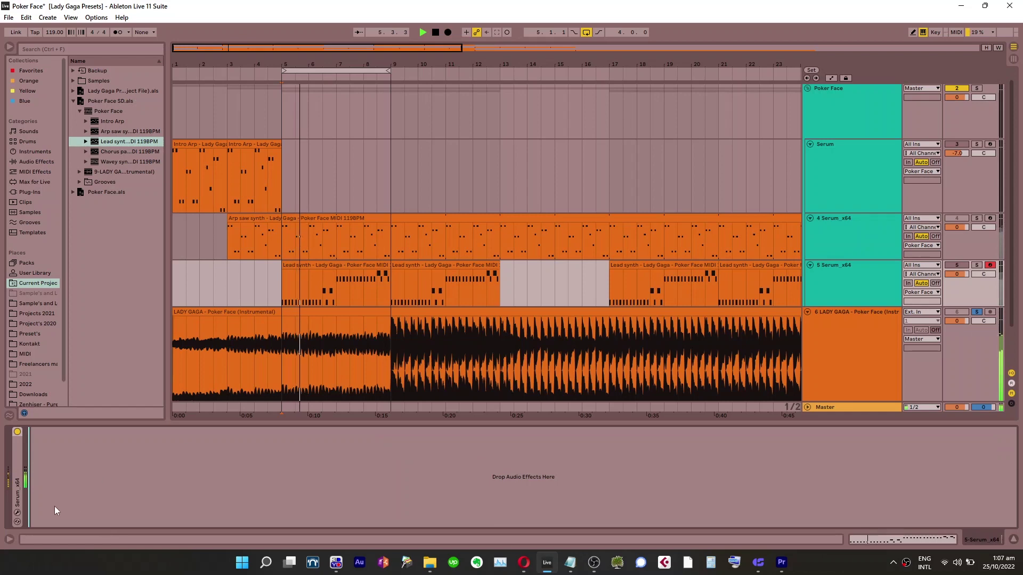
# Open the lead synth track's Serum, load the Basic Shapes wavetable in oscillator A and shift its wavetable position between saw and square
pyautogui.click(17, 513)
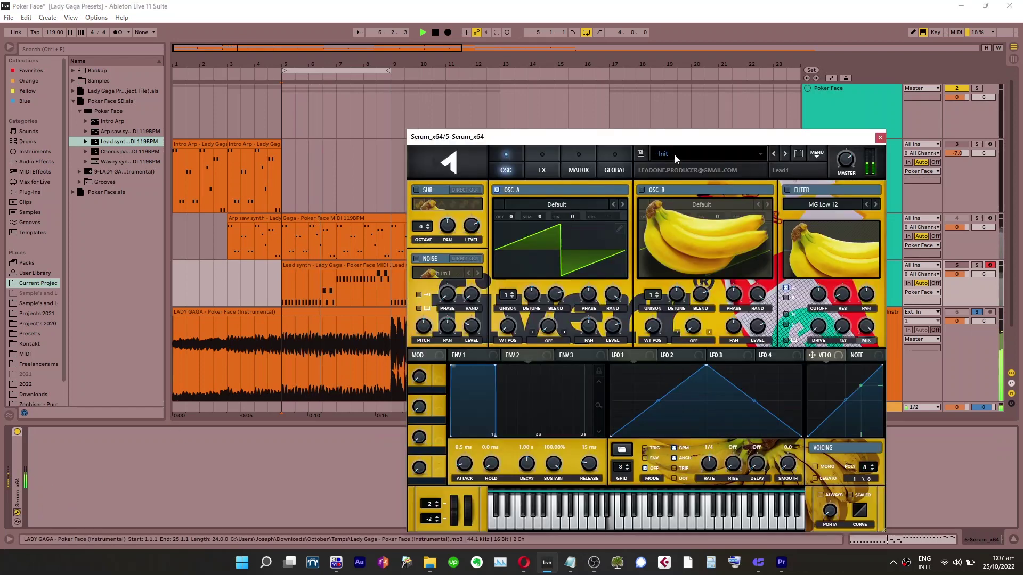
pyautogui.click(566, 207)
pyautogui.moveTo(554, 217)
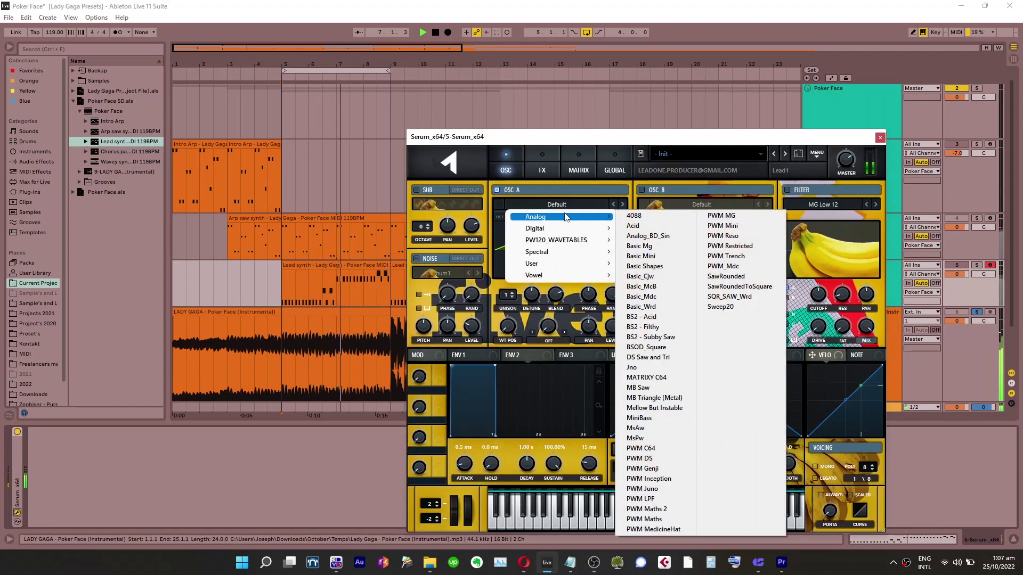
pyautogui.click(655, 260)
pyautogui.moveTo(508, 327); pyautogui.dragTo(539, 247)
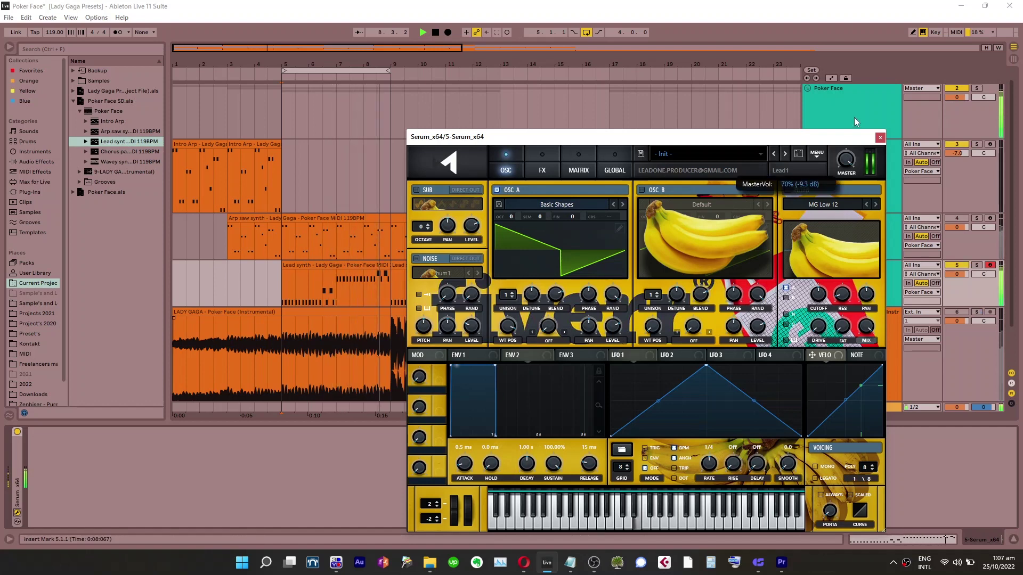
# Enable the distortion effect on the lead synth and set its type to Sin Fold
pyautogui.click(540, 169)
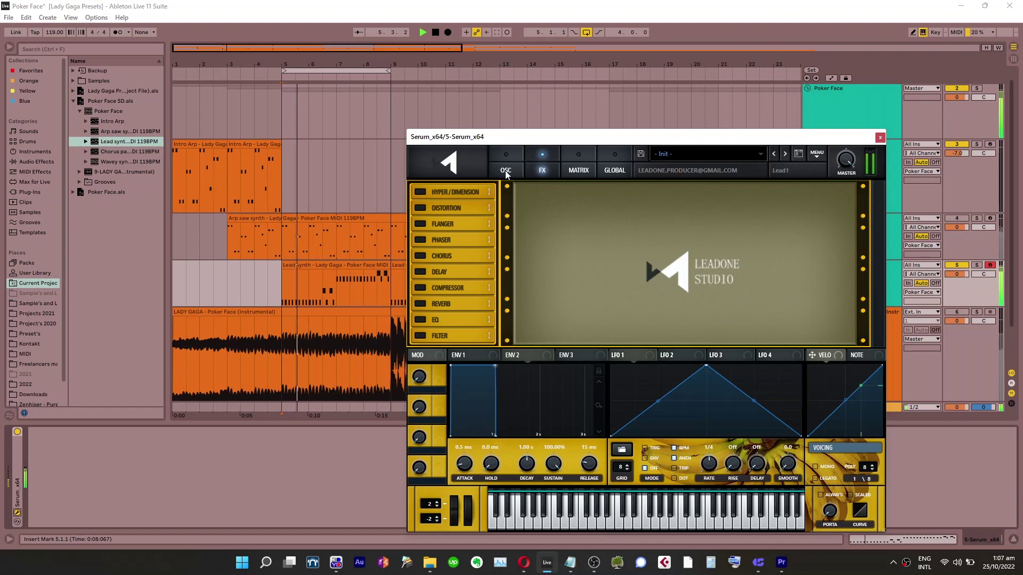
pyautogui.click(423, 208)
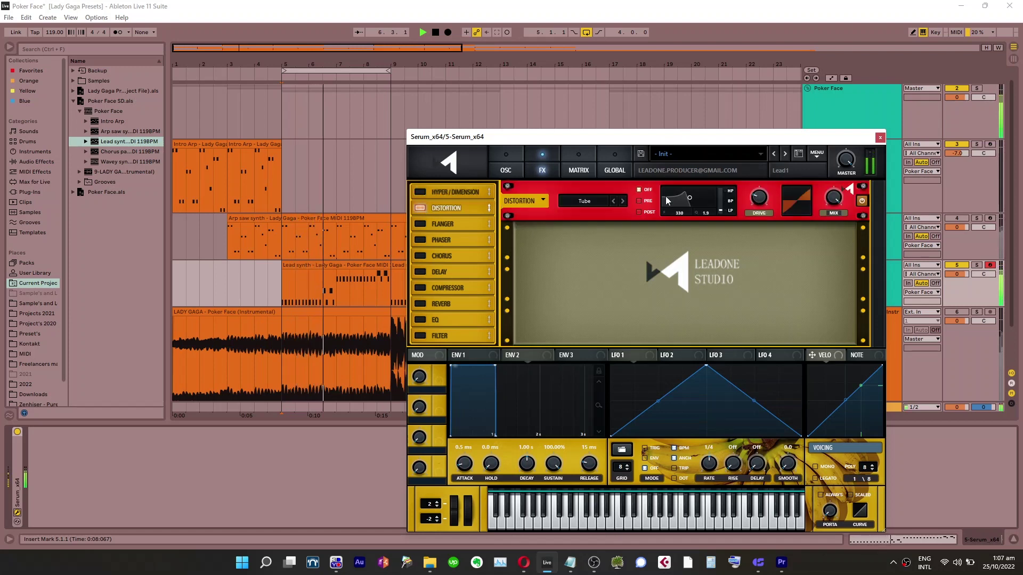
pyautogui.click(599, 203)
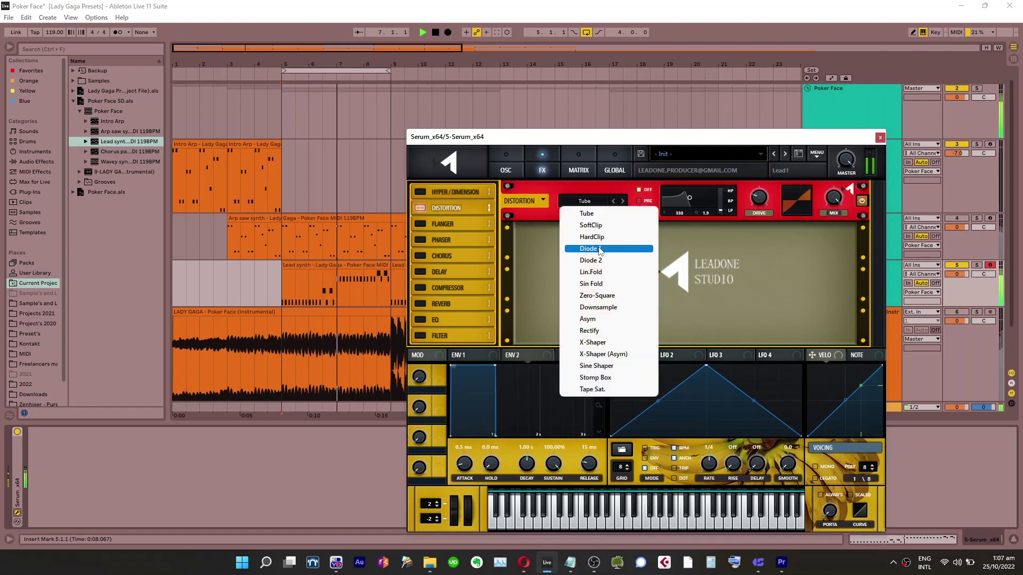
pyautogui.click(607, 285)
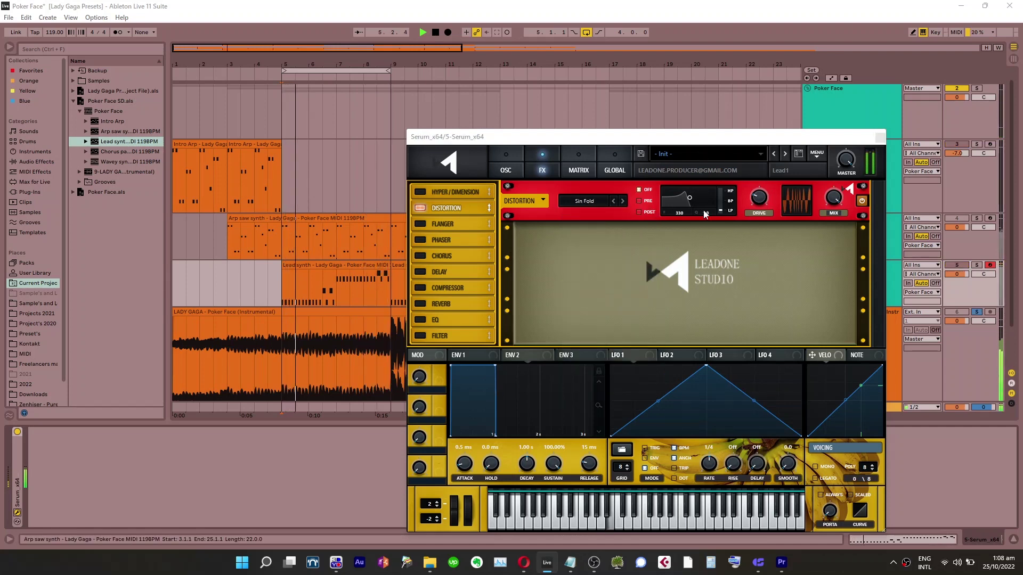
# Set the distortion filter to post at 2442 Hz with a Q of 0.3, and adjust the drive around 15%
pyautogui.click(639, 212)
pyautogui.moveTo(690, 198)
pyautogui.mouseDown()
pyautogui.moveTo(719, 207)
pyautogui.moveTo(719, 152)
pyautogui.moveTo(719, 200)
pyautogui.moveTo(722, 185)
pyautogui.moveTo(705, 207)
pyautogui.mouseUp()
pyautogui.press('s')
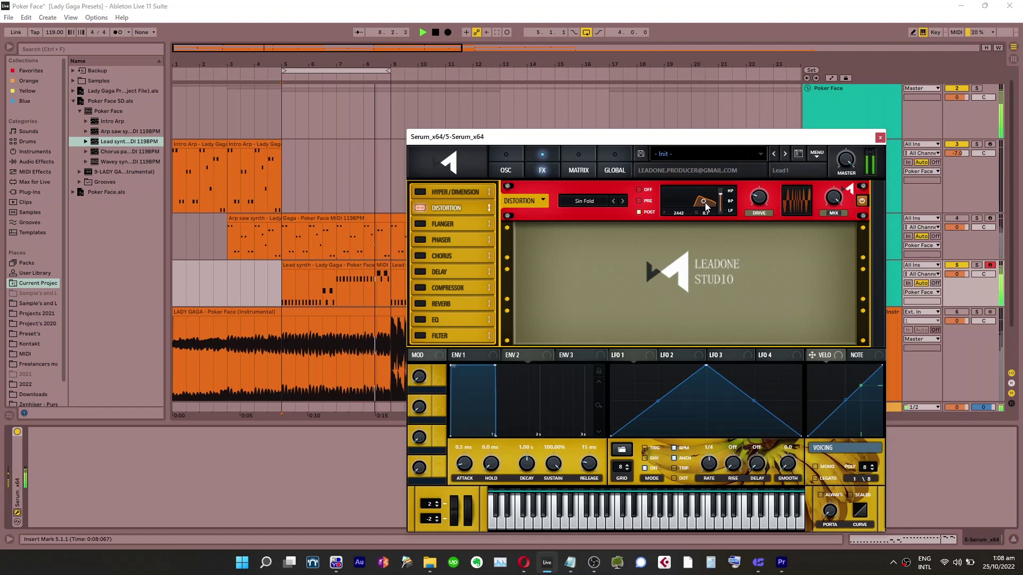
pyautogui.moveTo(705, 202); pyautogui.dragTo(759, 202)
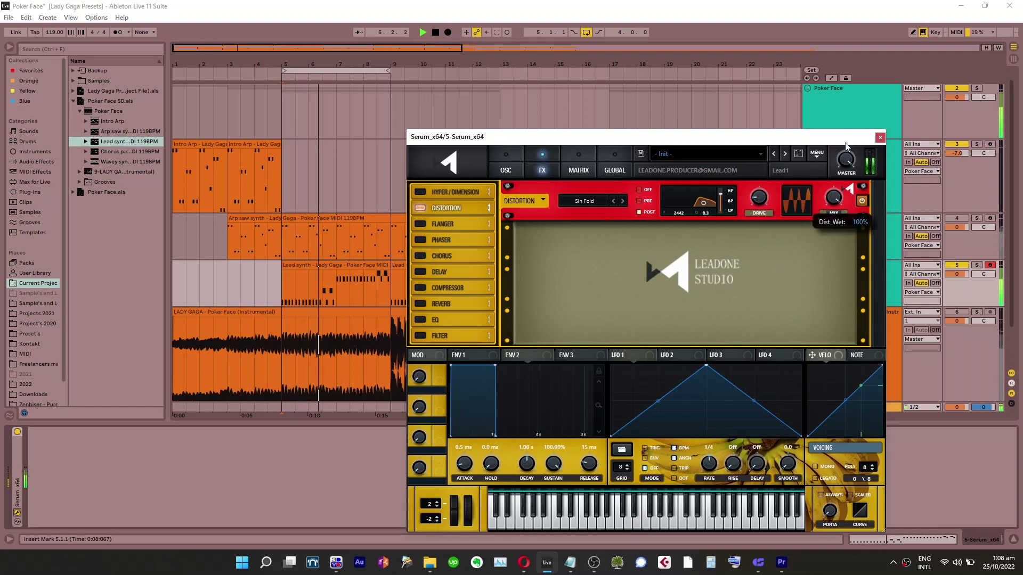
pyautogui.moveTo(768, 201)
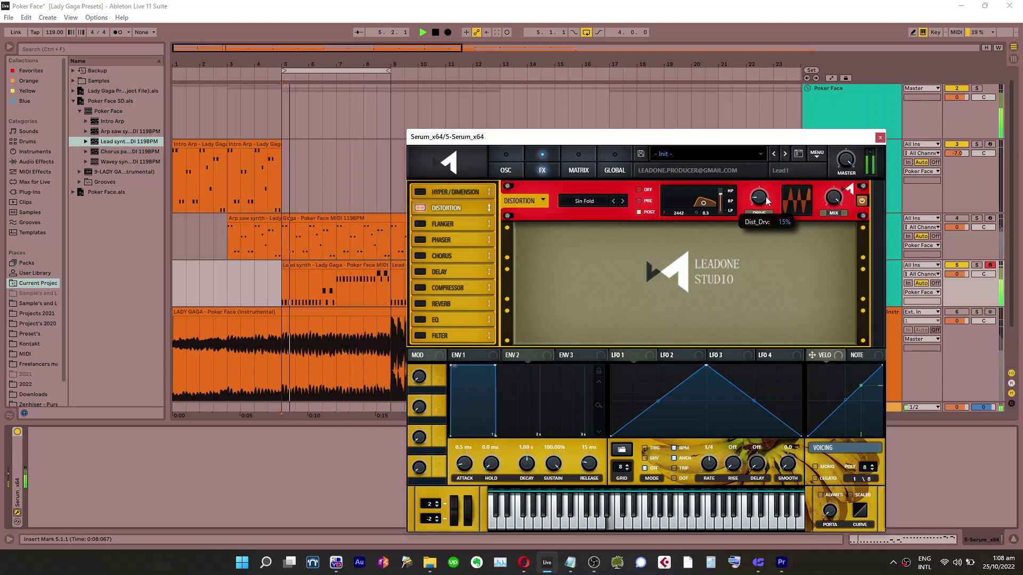
pyautogui.moveTo(768, 200); pyautogui.dragTo(770, 201)
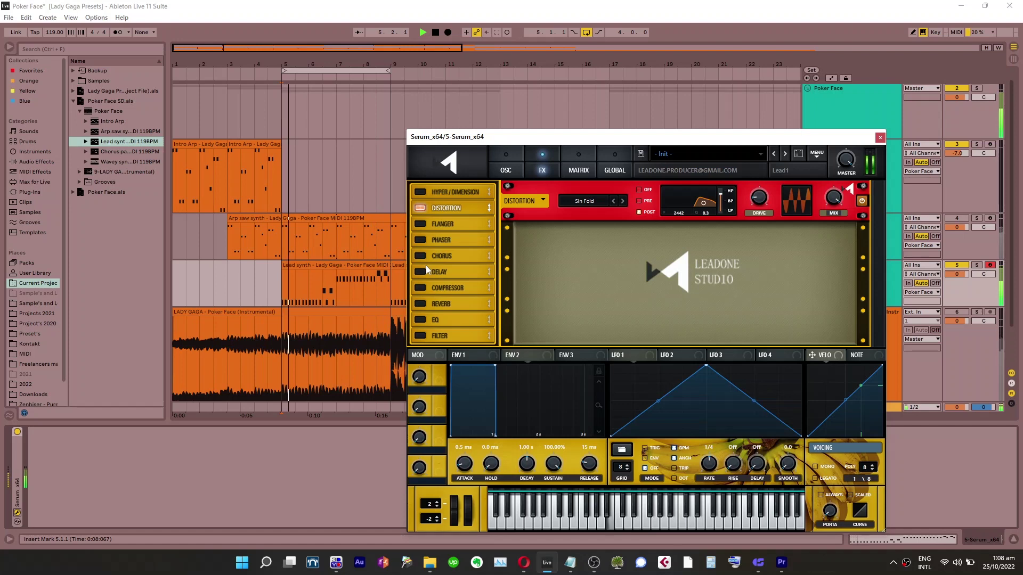
# Enable Hyper/Dimension, place it after the distortion, lower the Hyper mix and set its unison to 3
pyautogui.click(424, 191)
pyautogui.moveTo(432, 194); pyautogui.dragTo(432, 219)
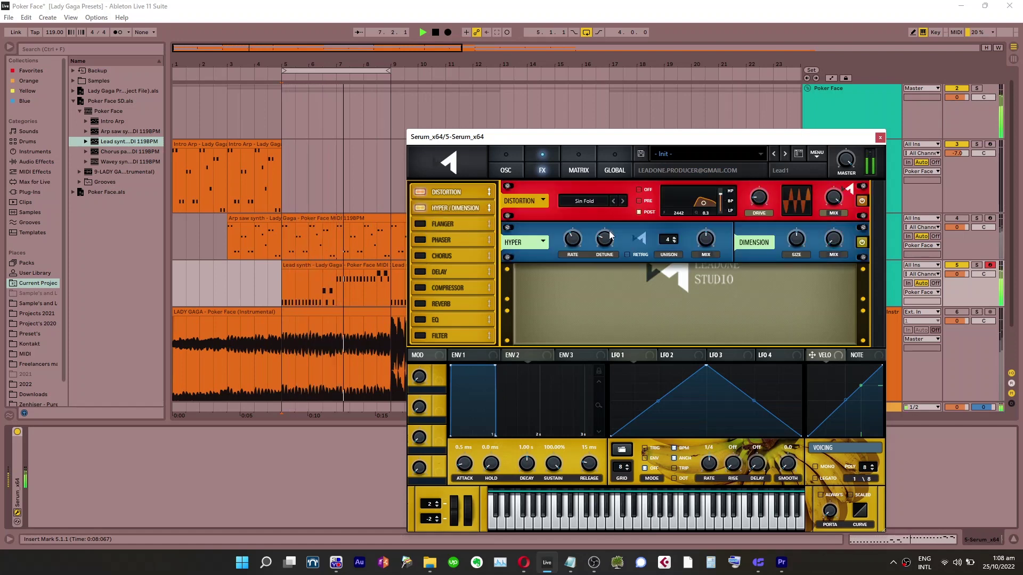
pyautogui.moveTo(705, 238); pyautogui.dragTo(701, 282)
pyautogui.moveTo(667, 240); pyautogui.dragTo(665, 256)
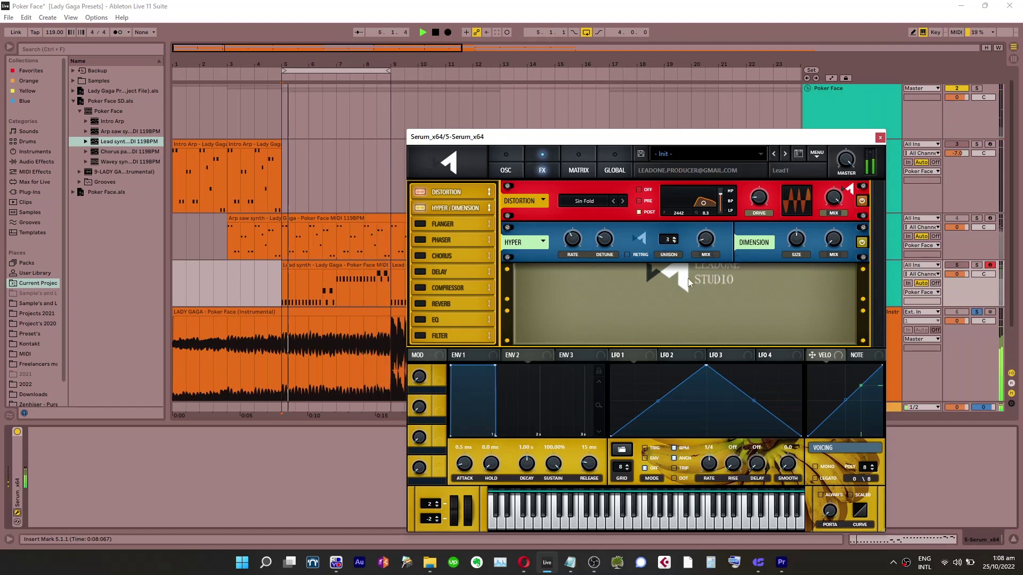
# Enable the EQ with pass filters on both bands, tuning the low band to about 1229 Hz and the high band to about 3397 Hz
pyautogui.click(429, 321)
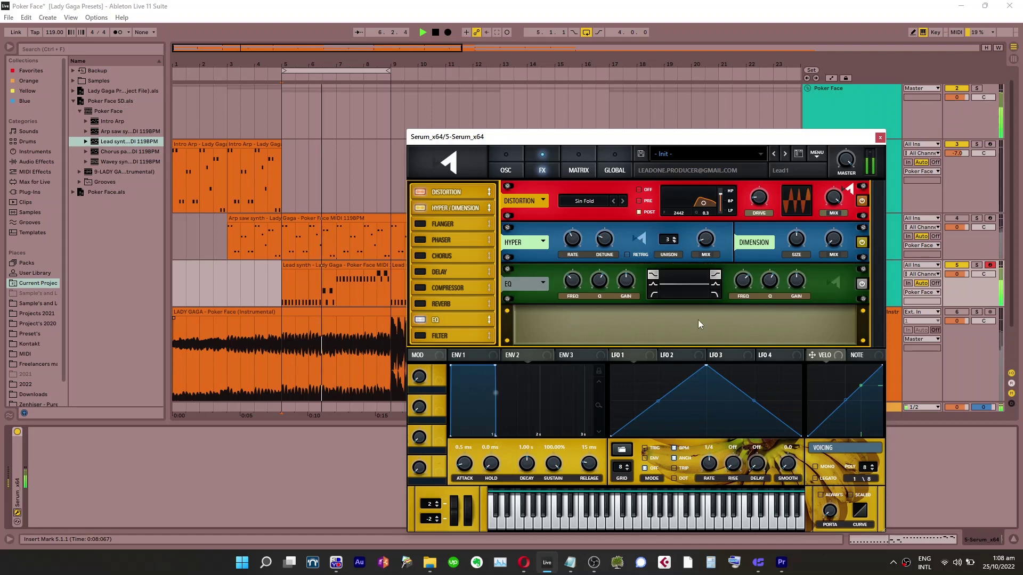
pyautogui.click(654, 294)
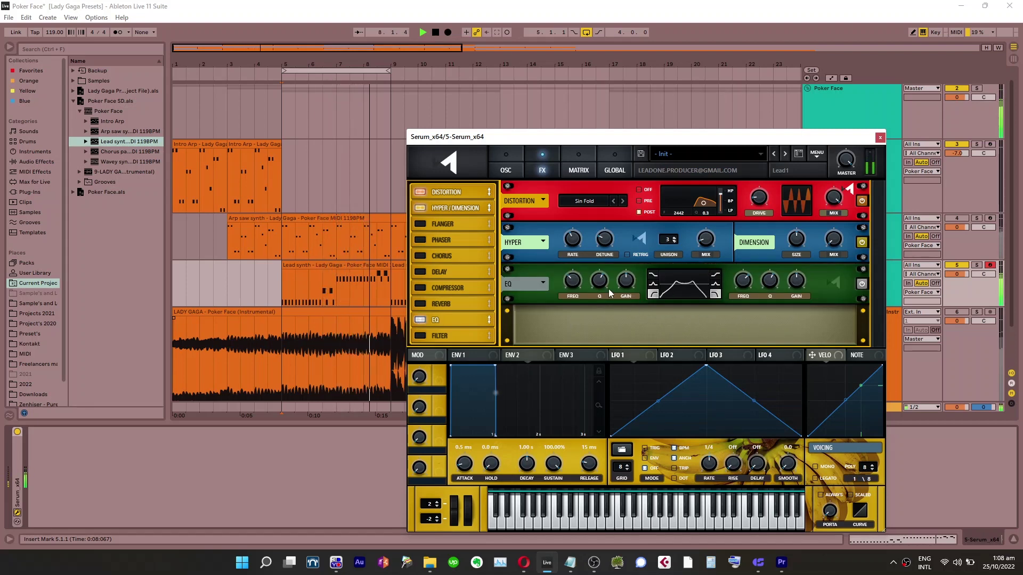
pyautogui.moveTo(580, 269)
pyautogui.moveTo(577, 266); pyautogui.dragTo(601, 294)
pyautogui.moveTo(745, 282)
pyautogui.mouseDown()
pyautogui.moveTo(744, 293)
pyautogui.moveTo(745, 274)
pyautogui.mouseUp()
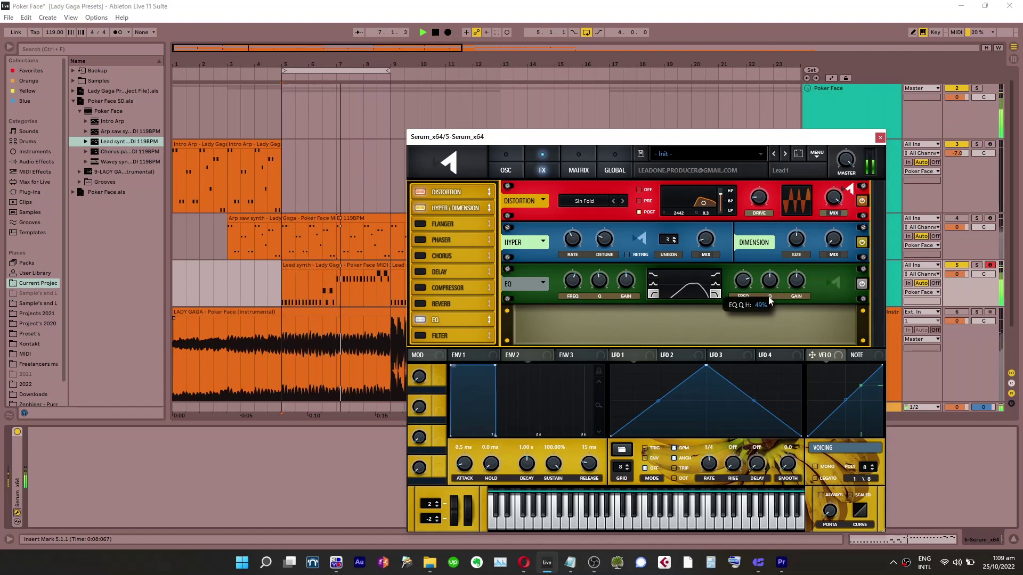
pyautogui.moveTo(763, 278)
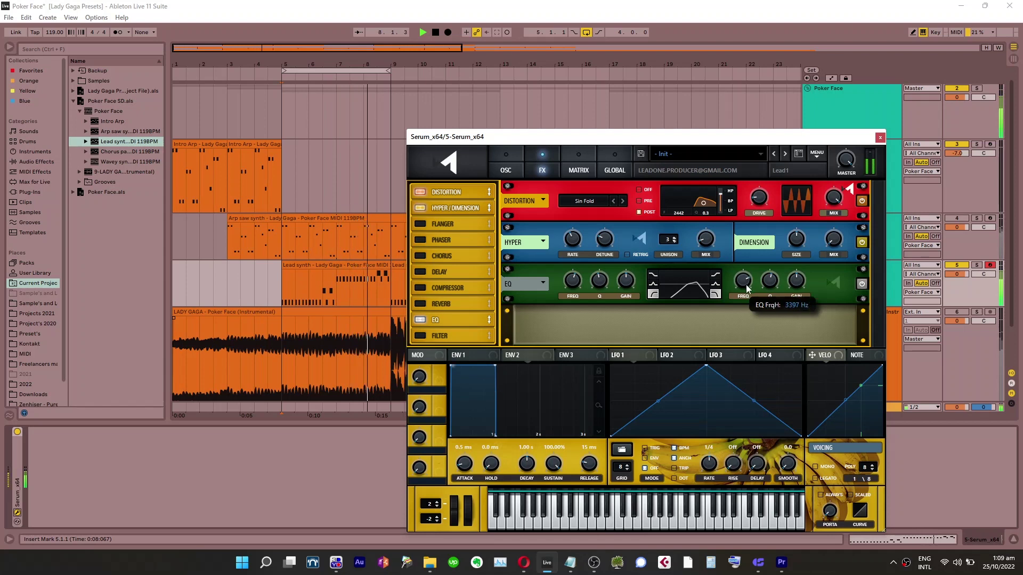
# Shape envelope 3 into a short decay of about 294 ms with zero sustain
pyautogui.click(567, 356)
pyautogui.moveTo(495, 367); pyautogui.dragTo(459, 476)
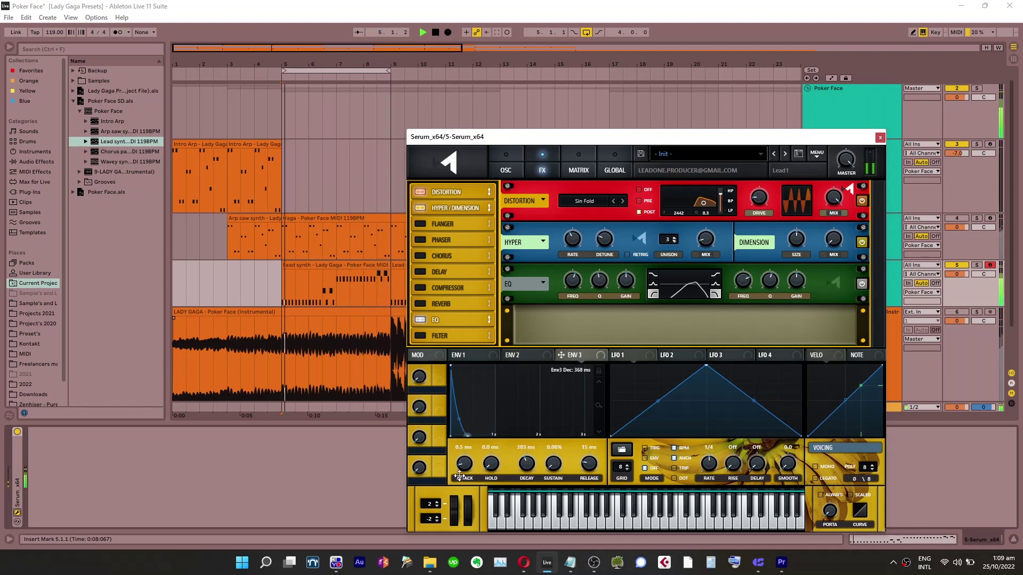
pyautogui.moveTo(561, 355); pyautogui.dragTo(768, 278)
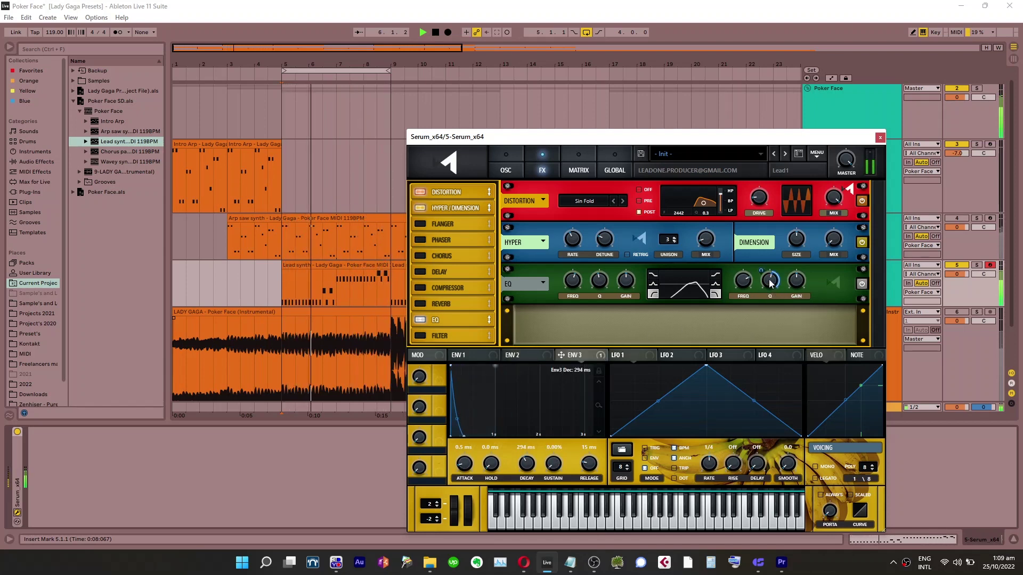
pyautogui.rightClick(765, 272)
pyautogui.click(799, 301)
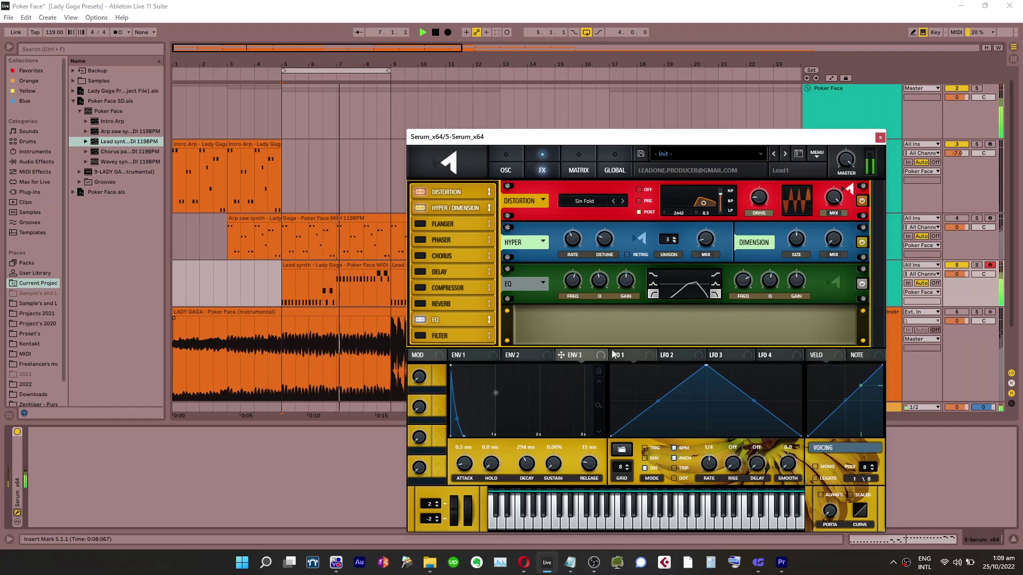
# Route envelope 3 to the EQ's high-band frequency and lower that frequency to about 2593 Hz
pyautogui.moveTo(723, 272); pyautogui.dragTo(737, 283)
pyautogui.moveTo(740, 296)
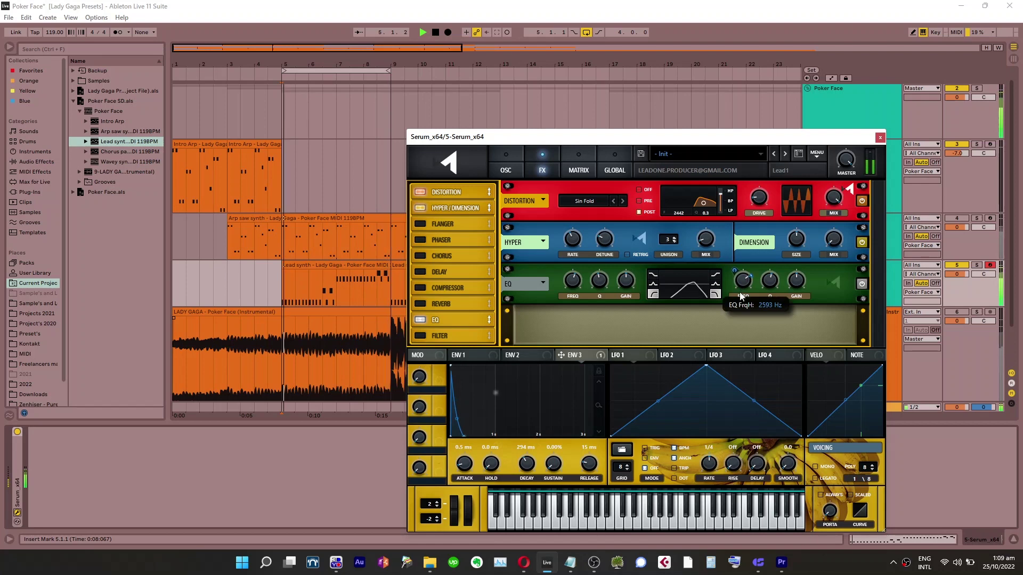
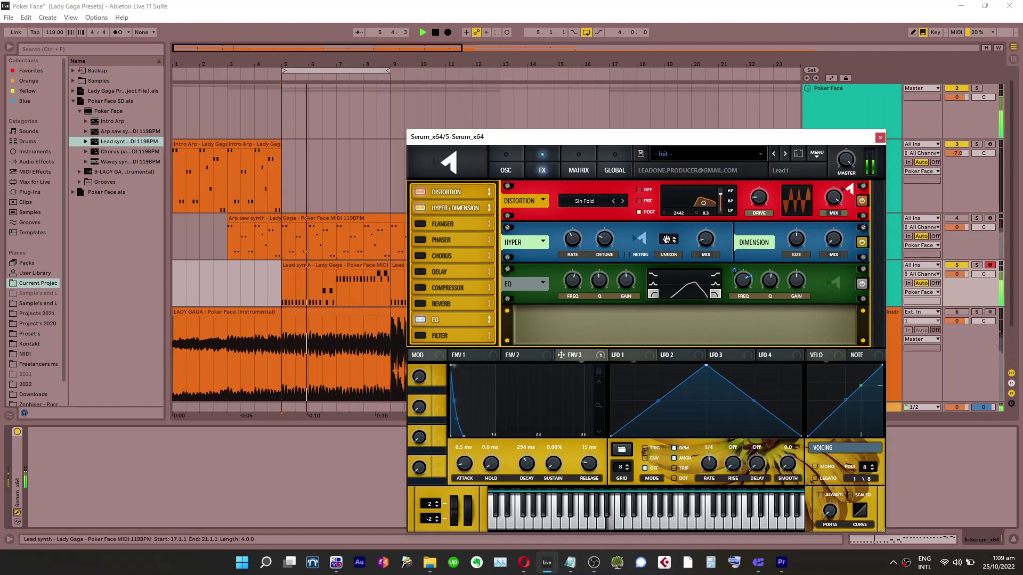
# Set the Hyper unison to 2, check the oscillator settings and fine-tune the EQ's low-band frequency around 1229 Hz
pyautogui.click(666, 239)
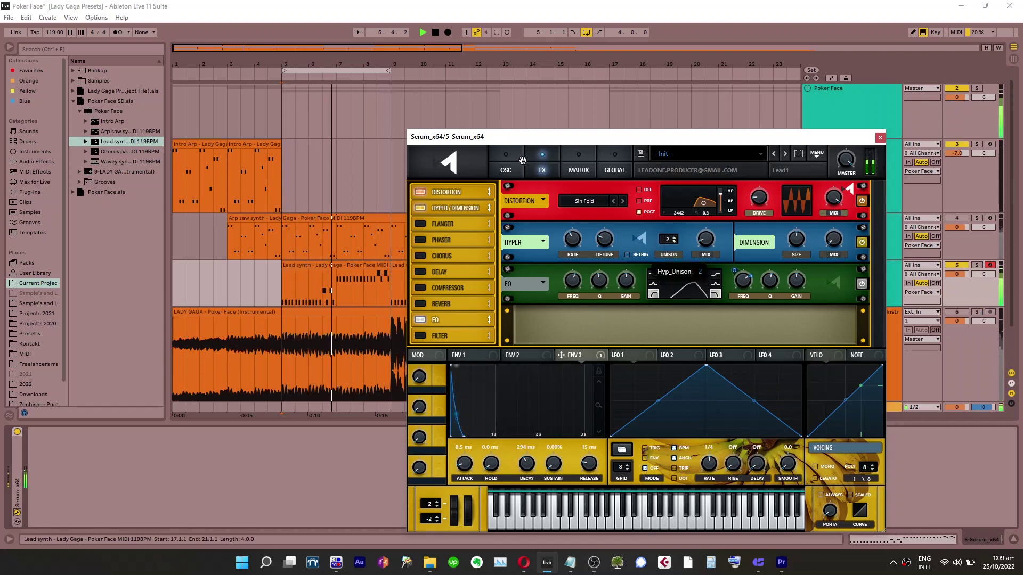
pyautogui.click(512, 163)
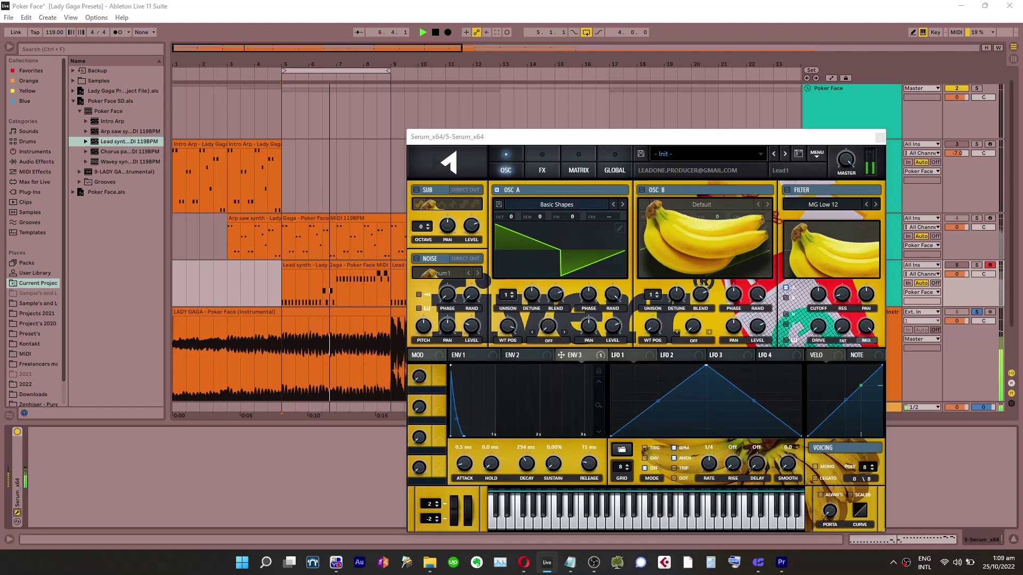
pyautogui.click(541, 171)
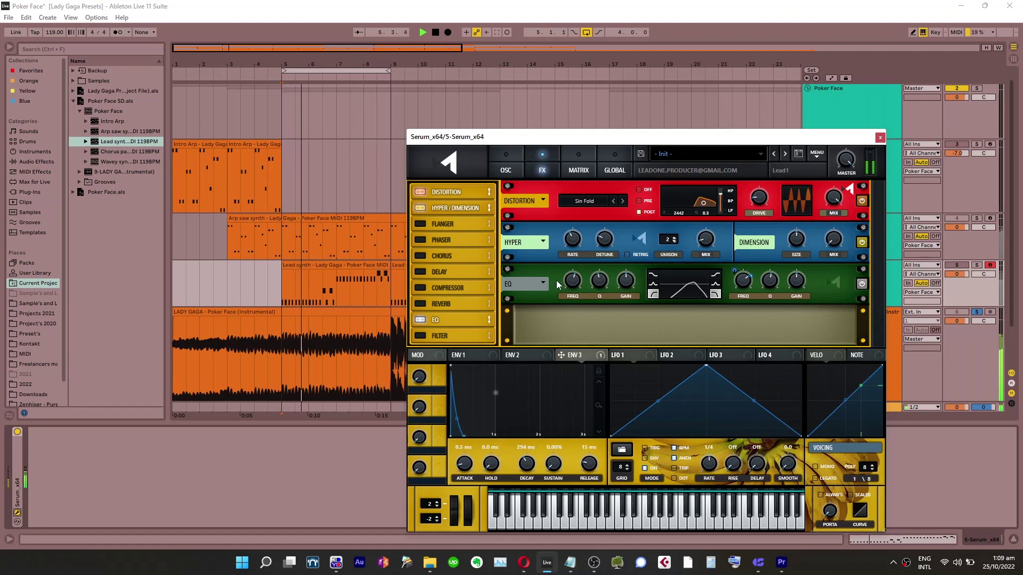
pyautogui.moveTo(570, 283)
pyautogui.press('s')
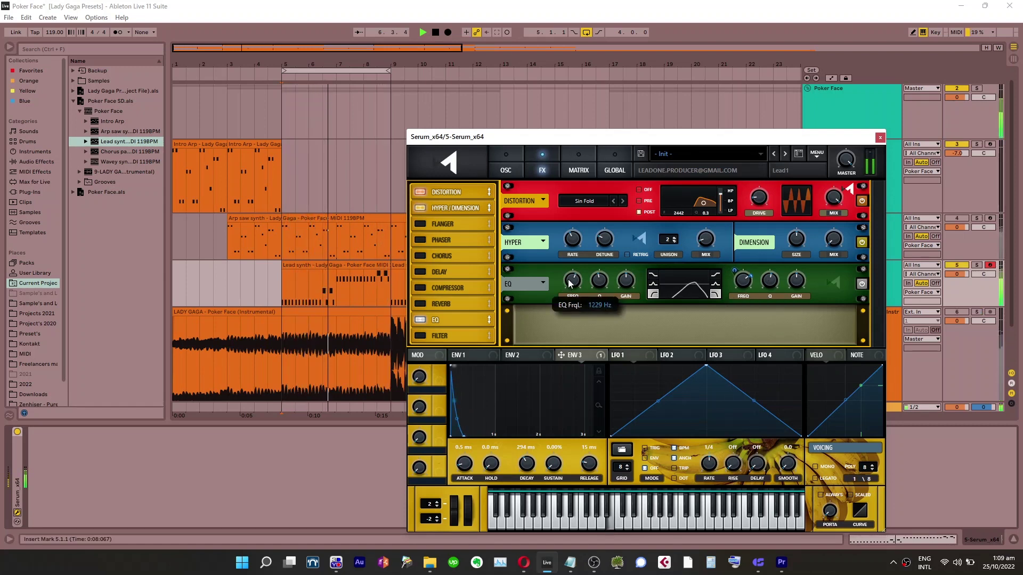
pyautogui.moveTo(570, 284); pyautogui.dragTo(570, 284)
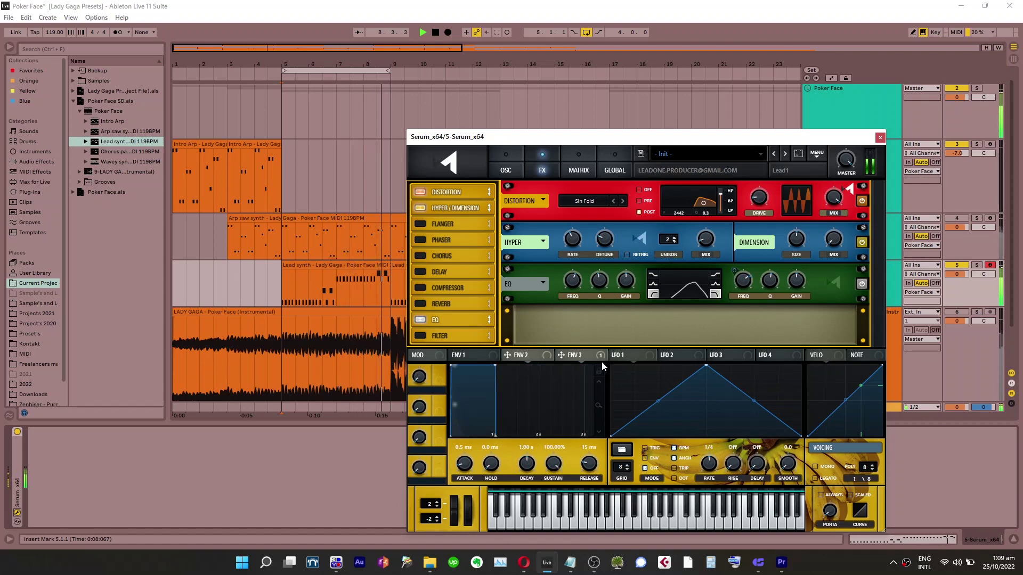
# Bring up envelope 2, enable the noise oscillator and load the J106 HP_Cho analog noise
pyautogui.click(534, 360)
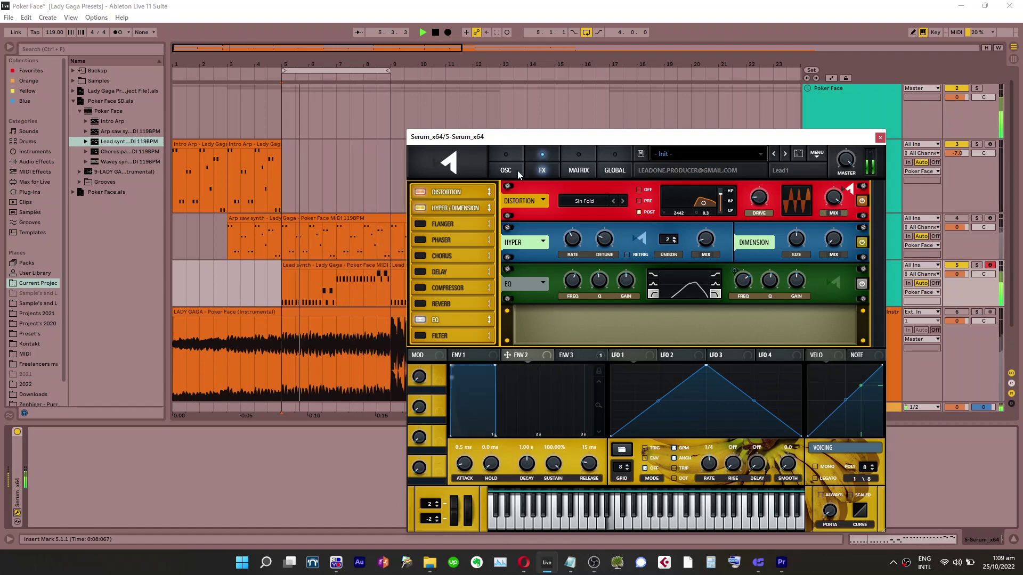
pyautogui.click(507, 170)
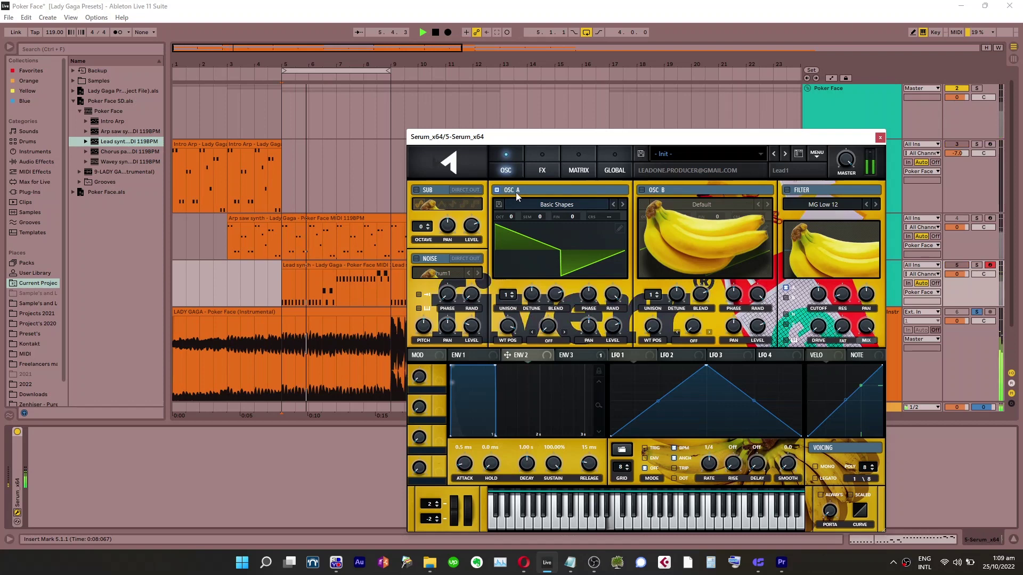
pyautogui.click(418, 259)
pyautogui.click(440, 273)
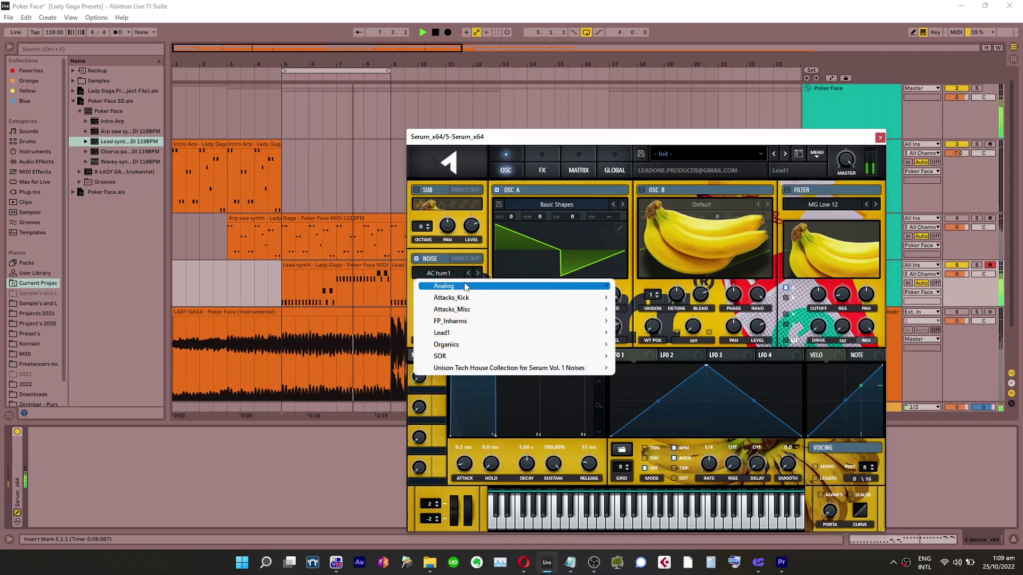
pyautogui.moveTo(464, 287)
pyautogui.click(657, 368)
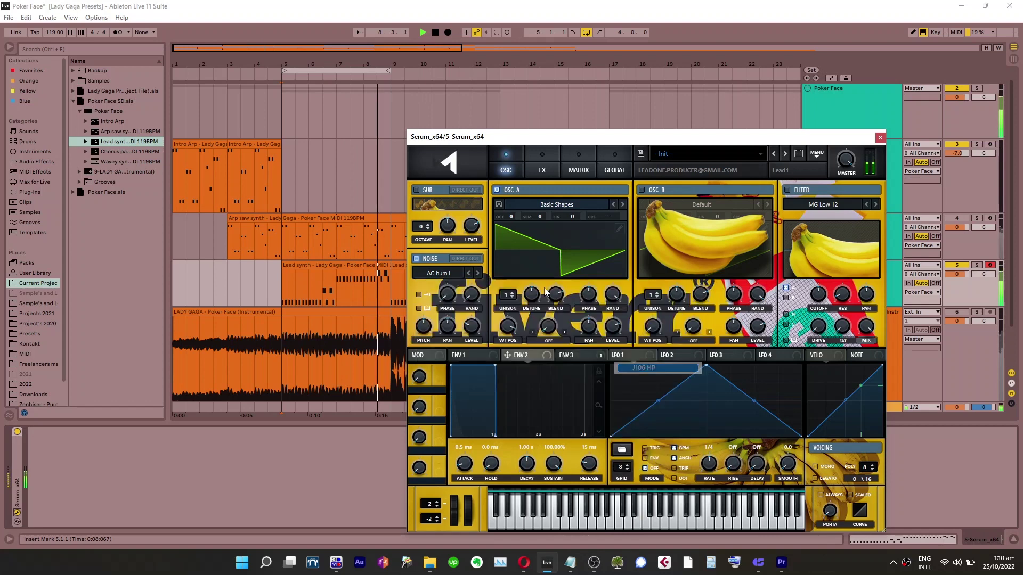
pyautogui.click(478, 273)
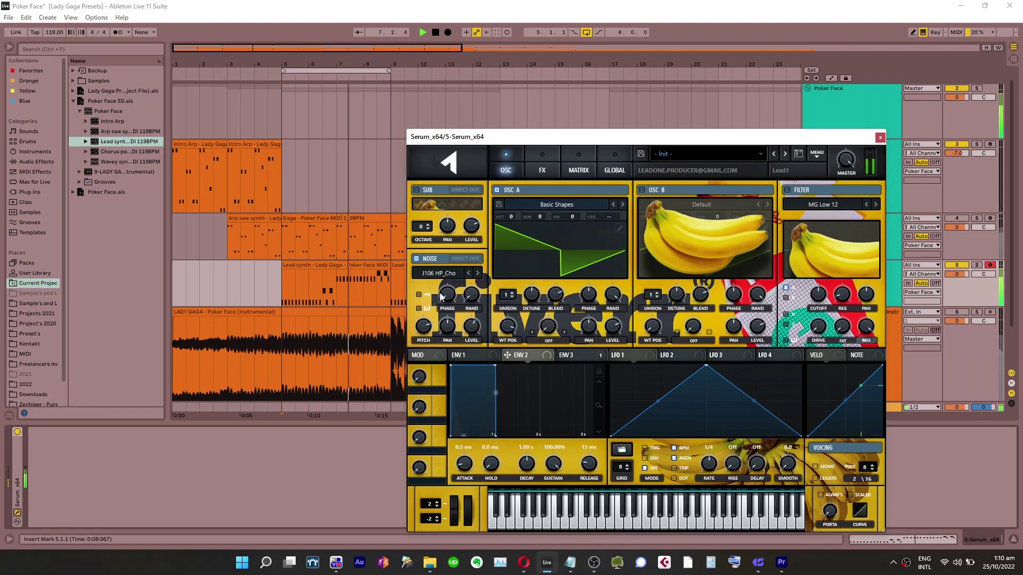
pyautogui.moveTo(440, 297); pyautogui.dragTo(440, 294)
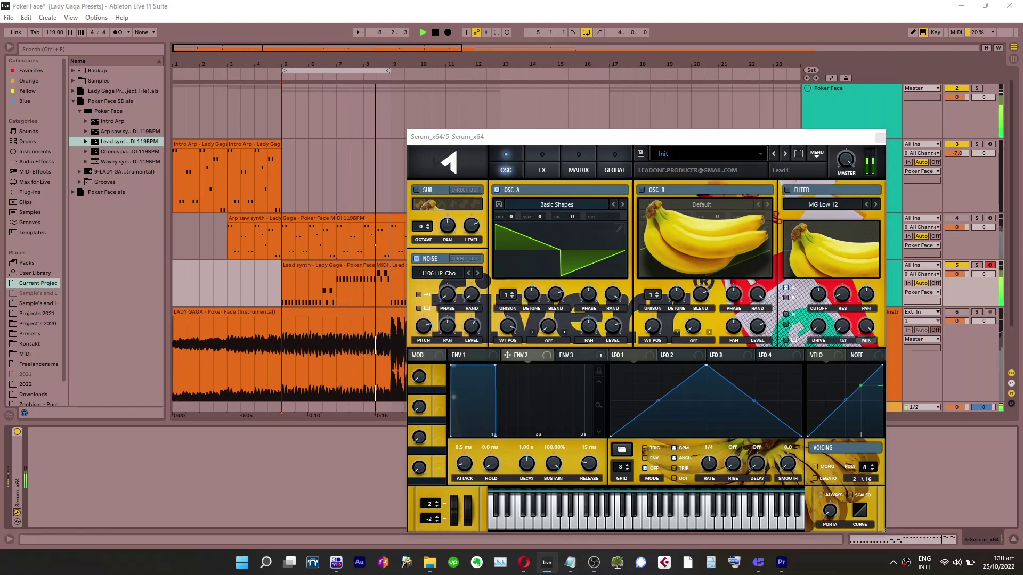
# Shape envelope 2 with about 1.07 s decay, 55.88% sustain and 259 ms release, and route it to the noise level at about 54
pyautogui.click(487, 371)
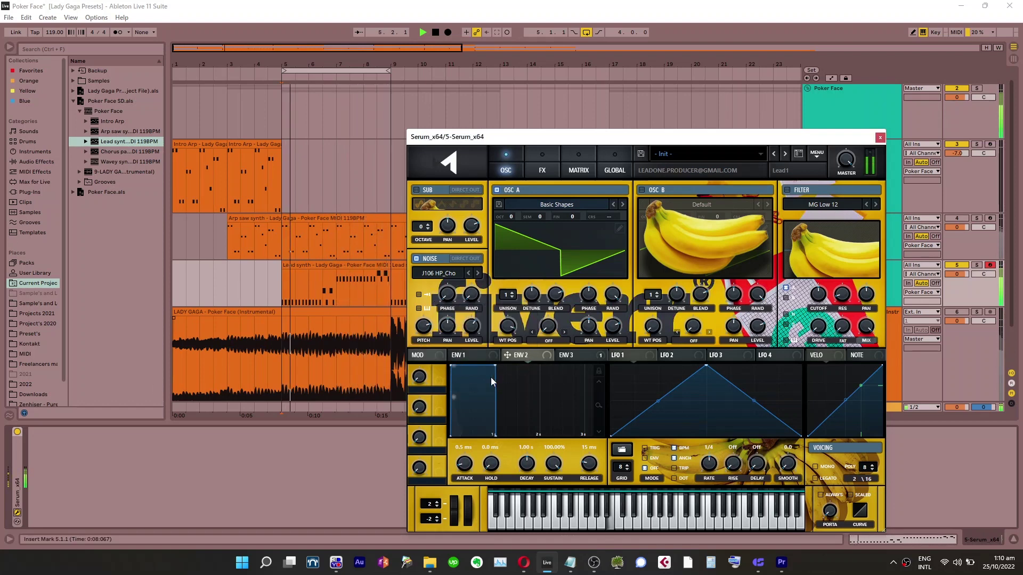
pyautogui.moveTo(597, 454); pyautogui.dragTo(599, 449)
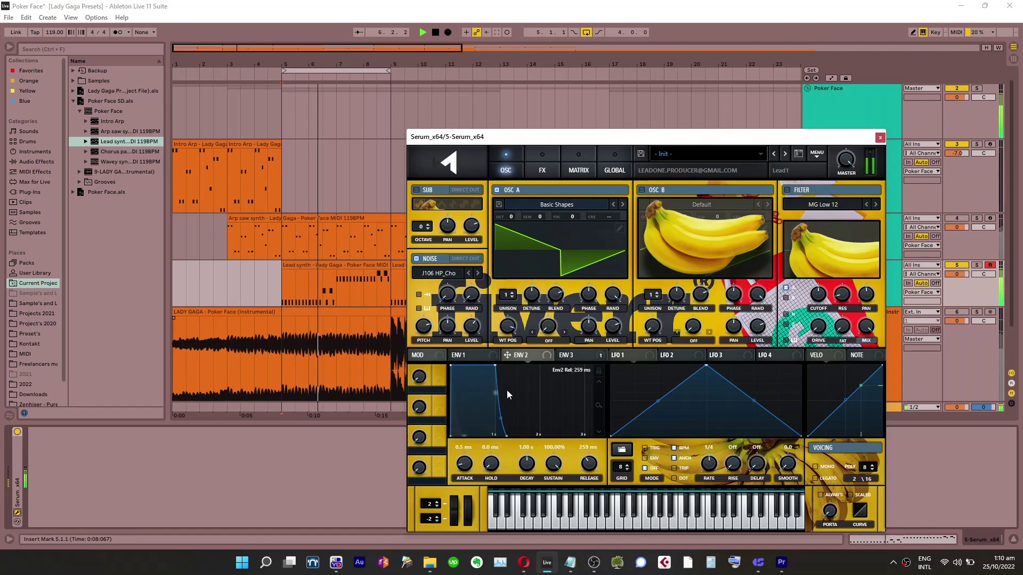
pyautogui.moveTo(495, 366); pyautogui.dragTo(497, 398)
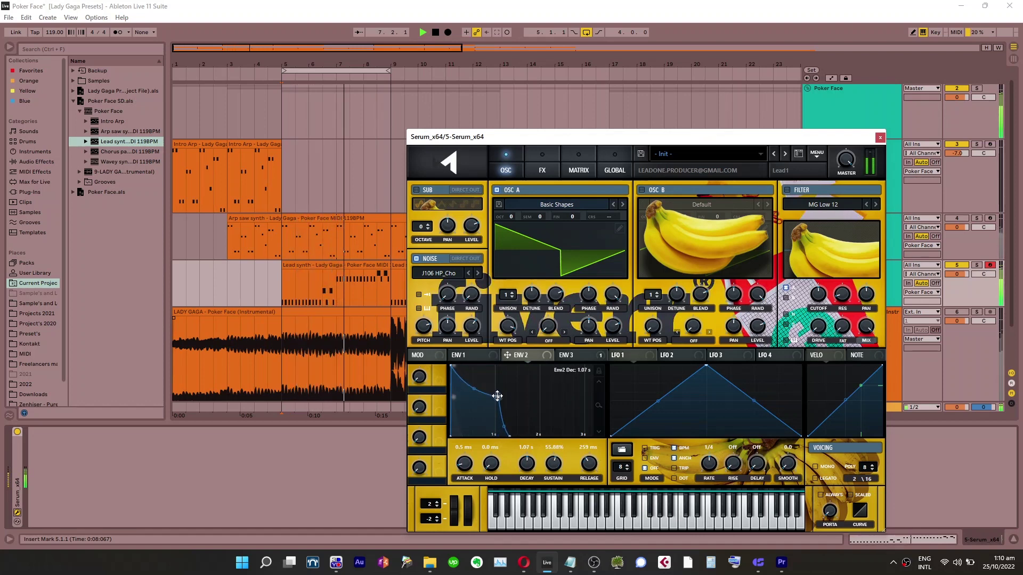
pyautogui.moveTo(550, 356); pyautogui.dragTo(467, 309)
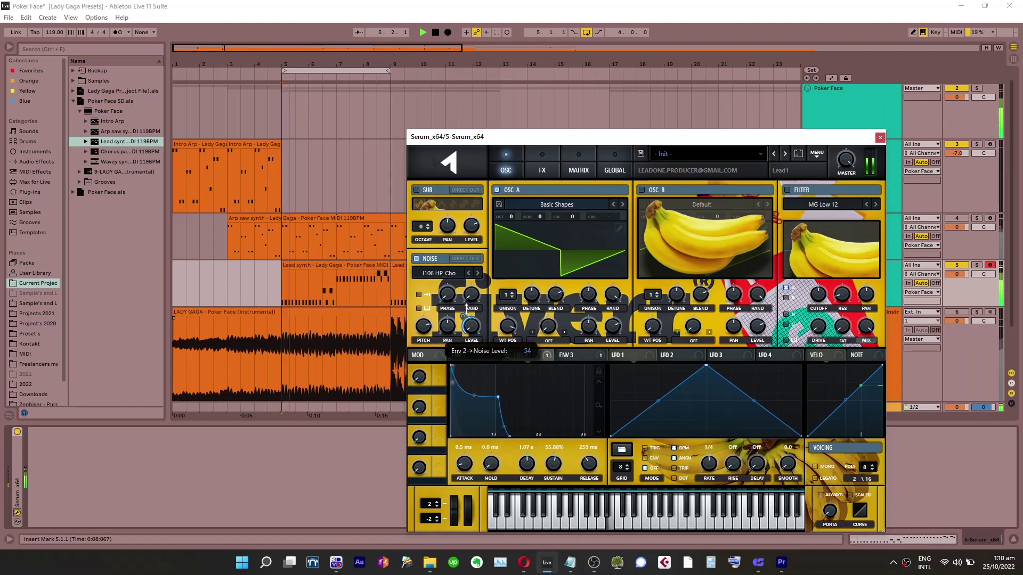
# Refine envelope 2 with a slower attack, 1.00 s decay, 69.85% sustain and 37 ms release
pyautogui.moveTo(469, 465); pyautogui.dragTo(470, 451)
pyautogui.moveTo(475, 414); pyautogui.dragTo(498, 385)
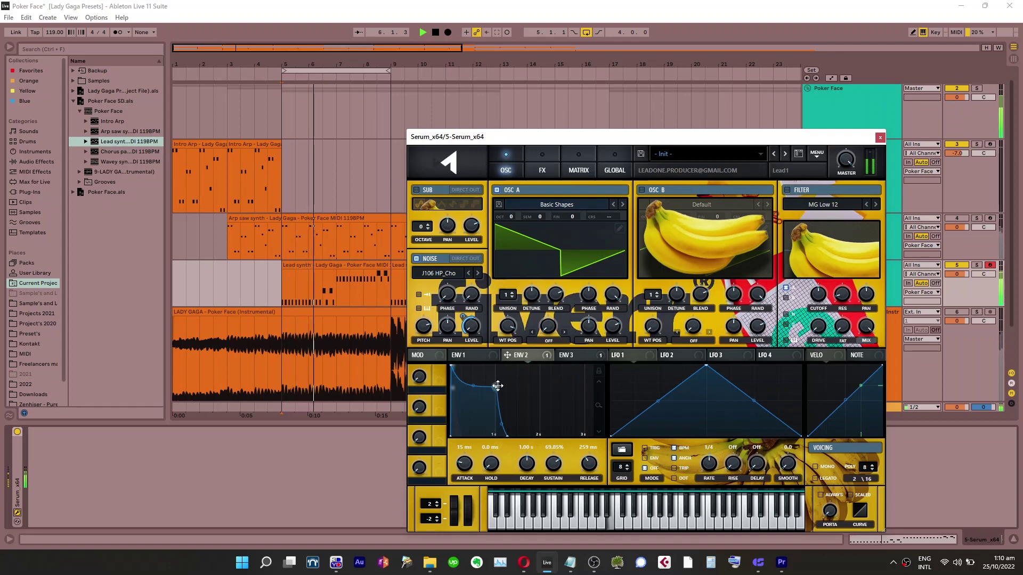
pyautogui.moveTo(589, 464); pyautogui.dragTo(593, 491)
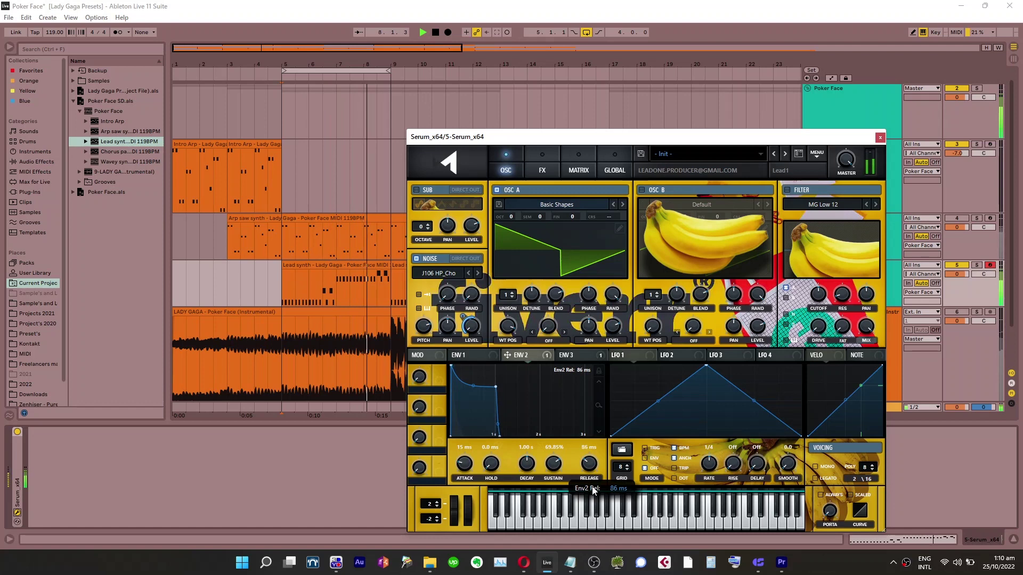
pyautogui.moveTo(593, 491); pyautogui.dragTo(588, 510)
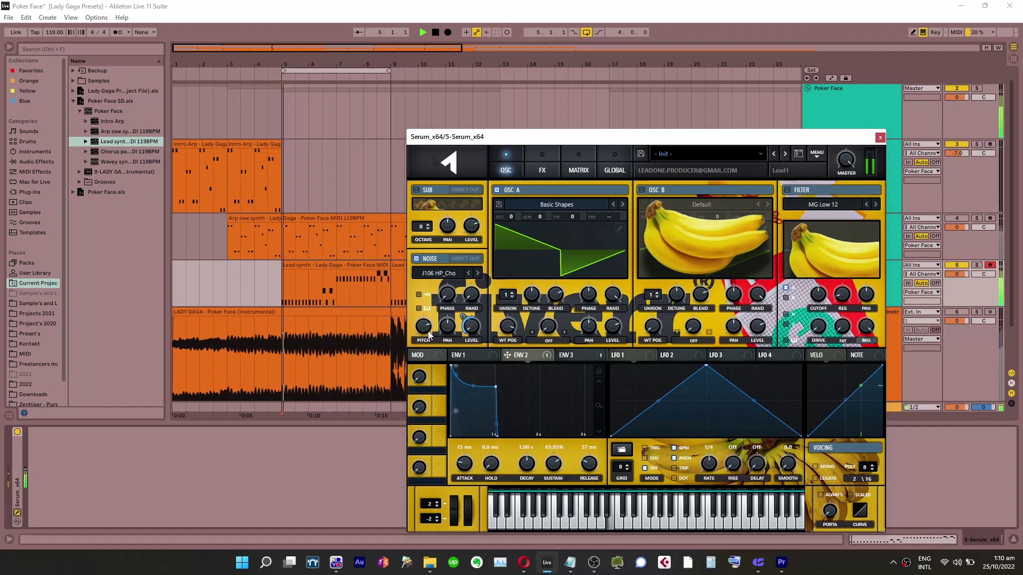
# Turn on one-shot playback and pitch tracking for the noise oscillator and adjust its pitch
pyautogui.click(420, 294)
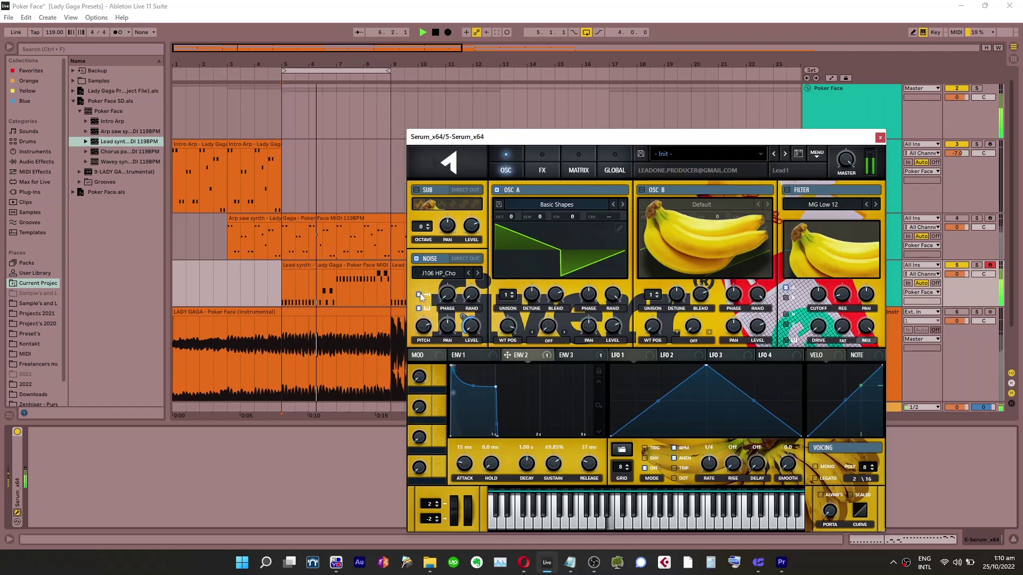
pyautogui.click(425, 326)
pyautogui.moveTo(425, 327); pyautogui.dragTo(426, 320)
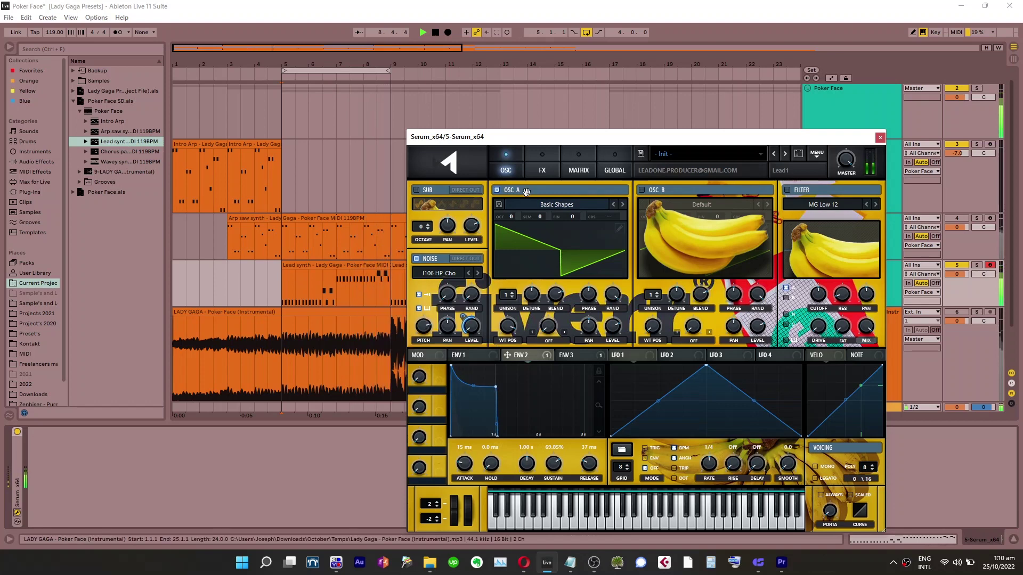
# Enable the sub oscillator with a triangle waveform and send it to the direct output
pyautogui.click(429, 190)
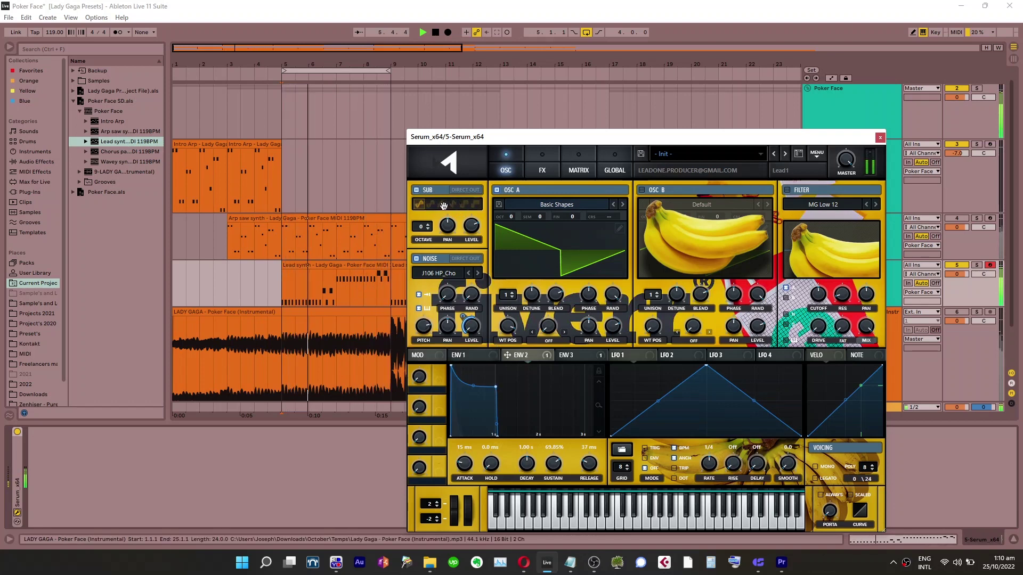
pyautogui.click(442, 205)
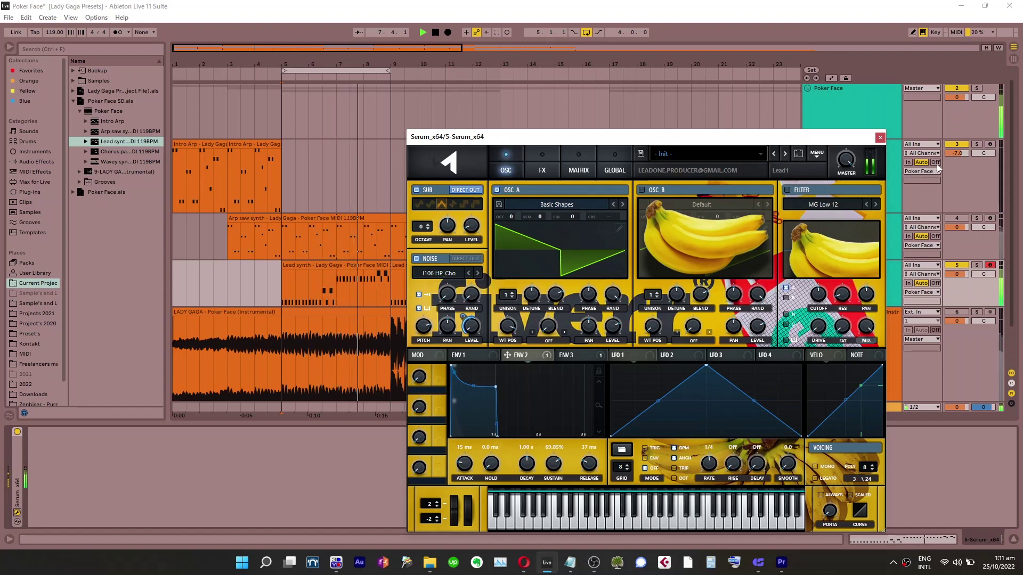
pyautogui.click(546, 161)
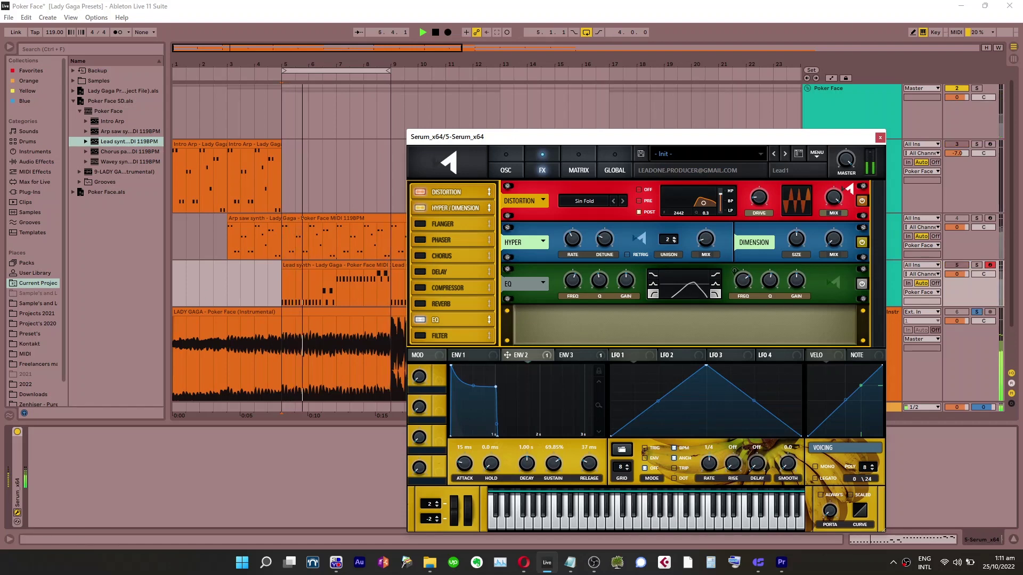
pyautogui.click(506, 163)
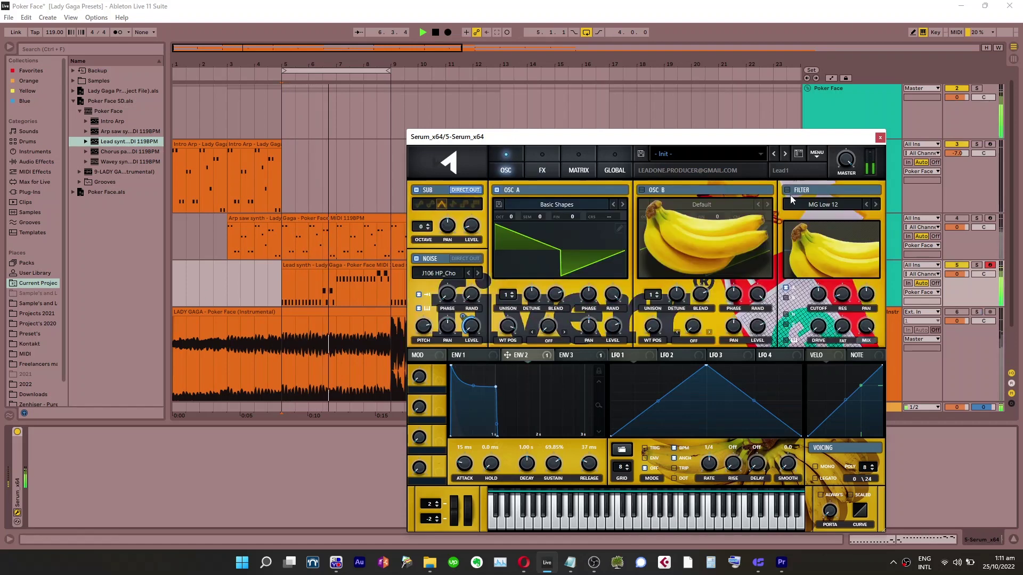
# Enable the filter, set its type to MG Low 24 and raise the cutoff
pyautogui.click(822, 204)
pyautogui.moveTo(837, 219)
pyautogui.click(880, 202)
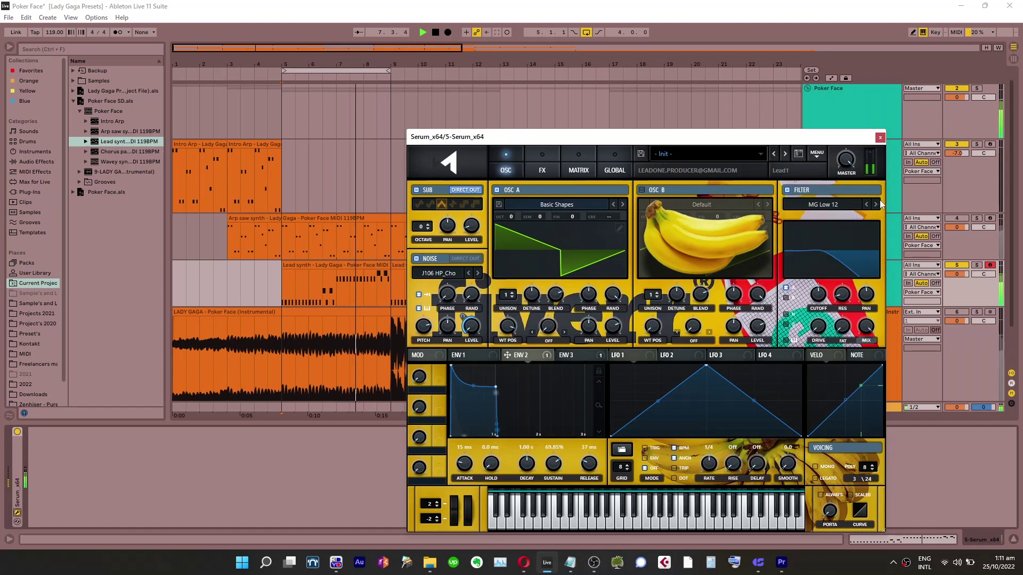
pyautogui.moveTo(819, 295); pyautogui.dragTo(847, 274)
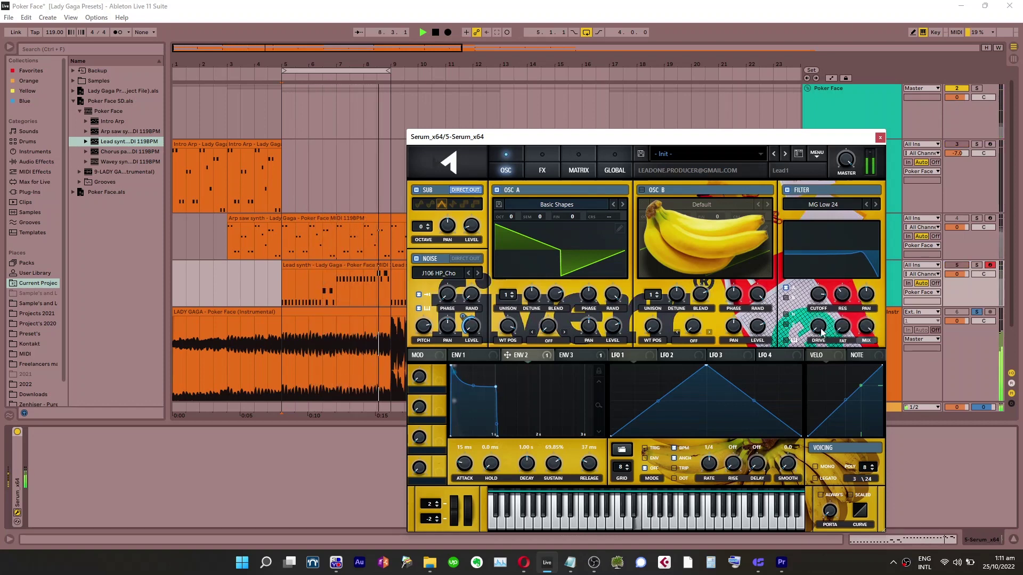
pyautogui.moveTo(842, 326); pyautogui.dragTo(842, 319)
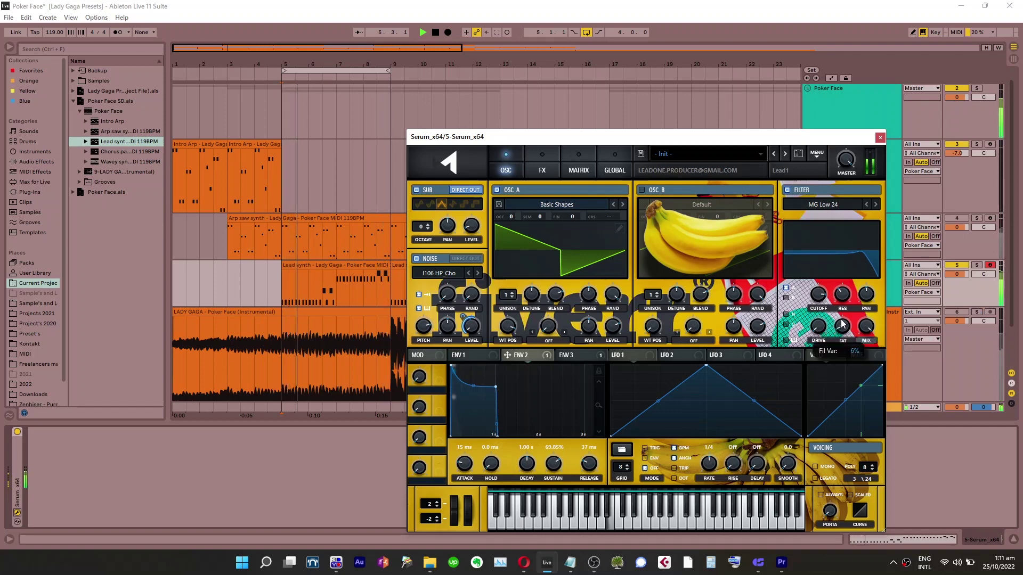
pyautogui.click(823, 301)
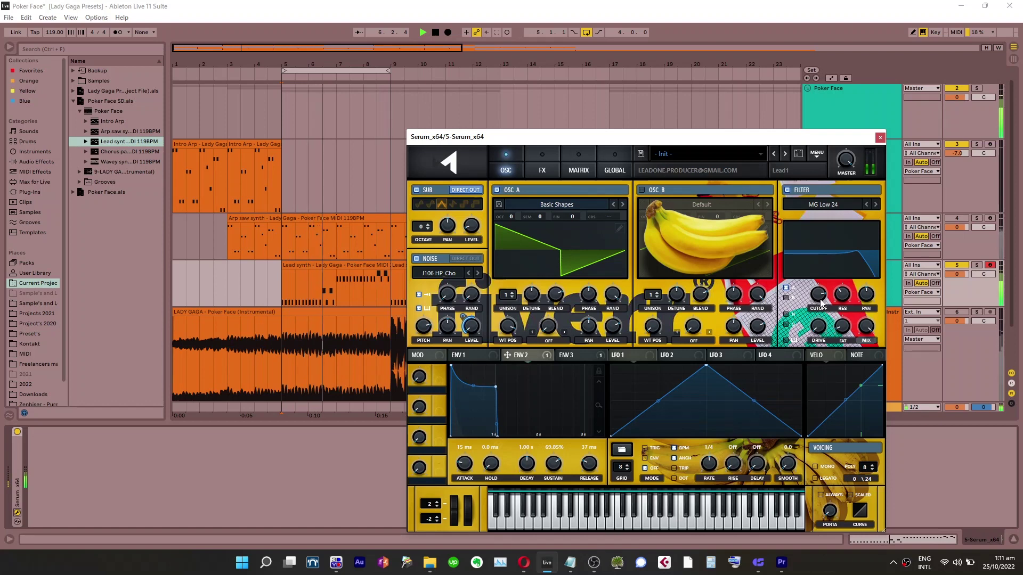
# Add a multiband compressor to the effects, with its threshold at about -13.1 dB and the high band at 116%
pyautogui.click(542, 170)
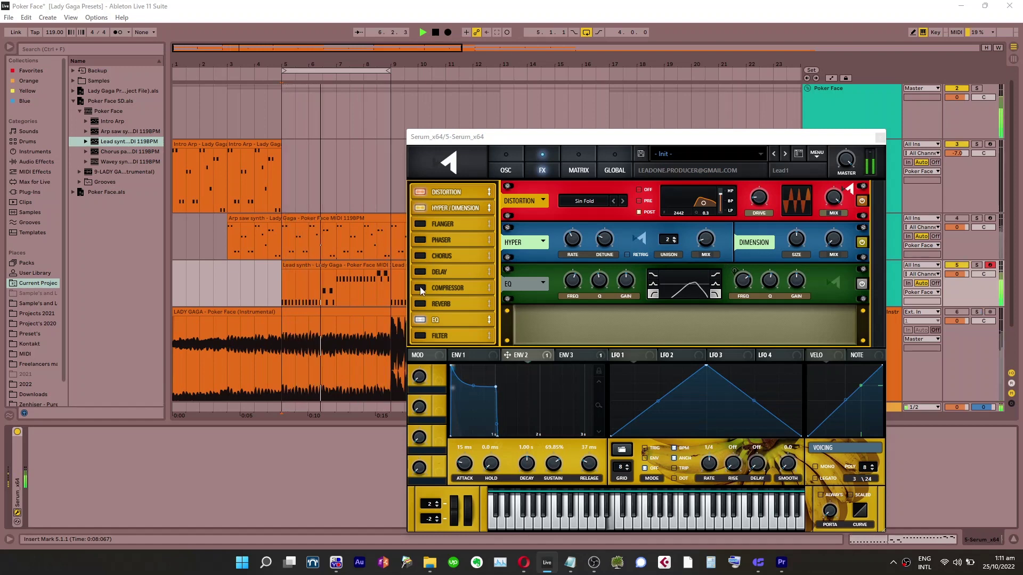
pyautogui.click(459, 289)
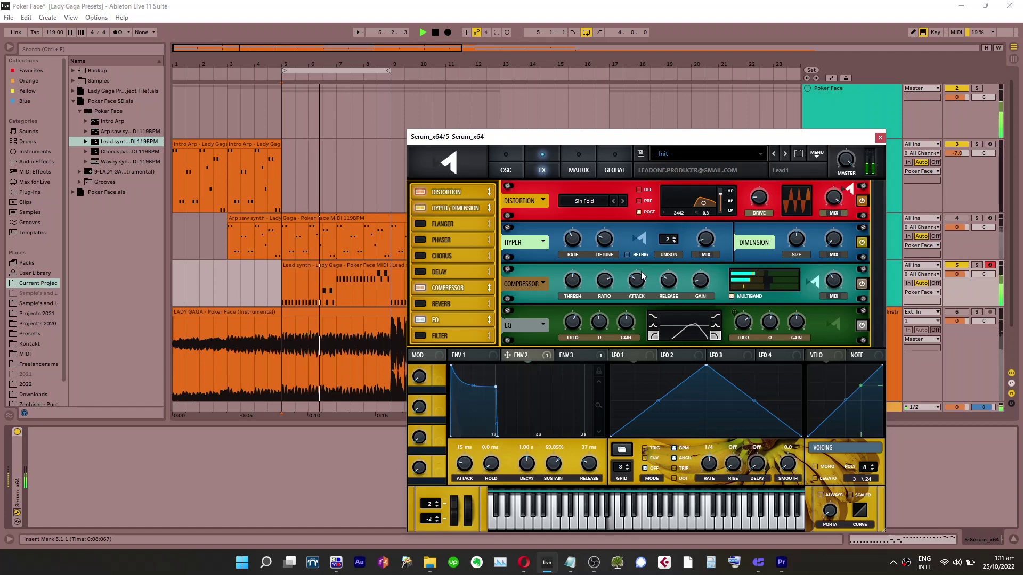
pyautogui.moveTo(570, 283); pyautogui.dragTo(574, 307)
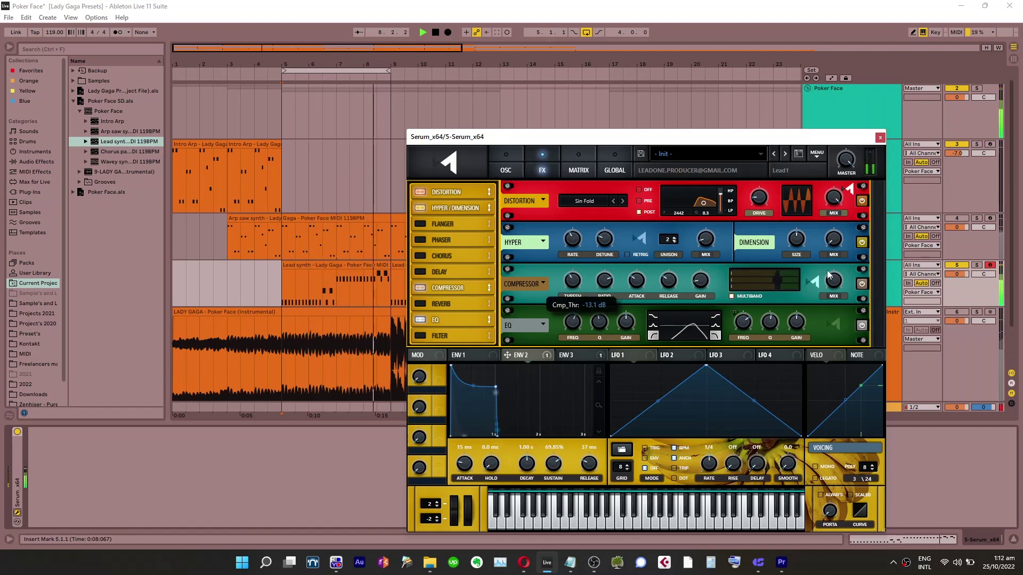
pyautogui.moveTo(795, 276)
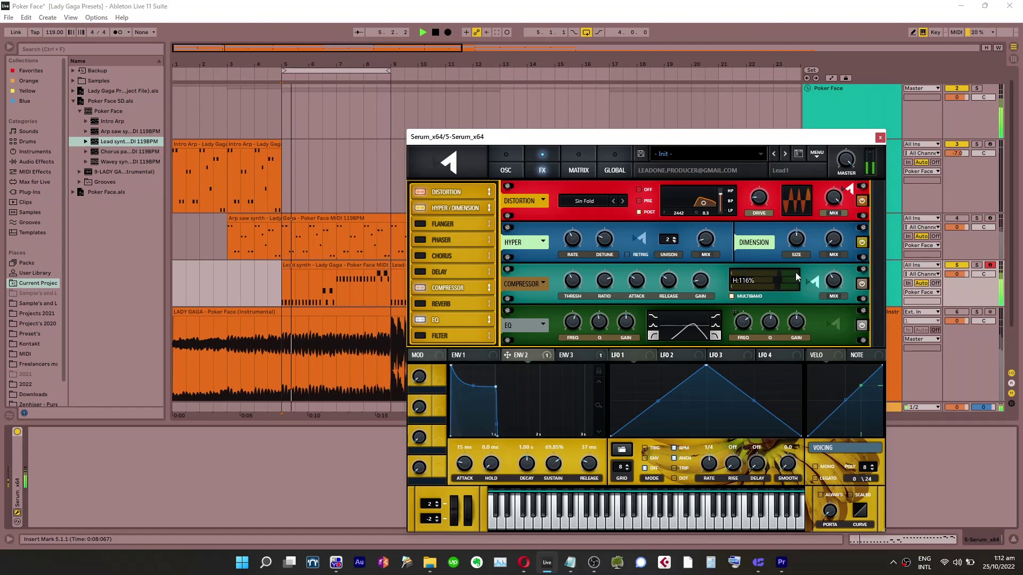
# Fine-tune the compressor's ratio, with the mix at about 43, gain at 3.7 dB and attack at 84.8 ms
pyautogui.moveTo(578, 279)
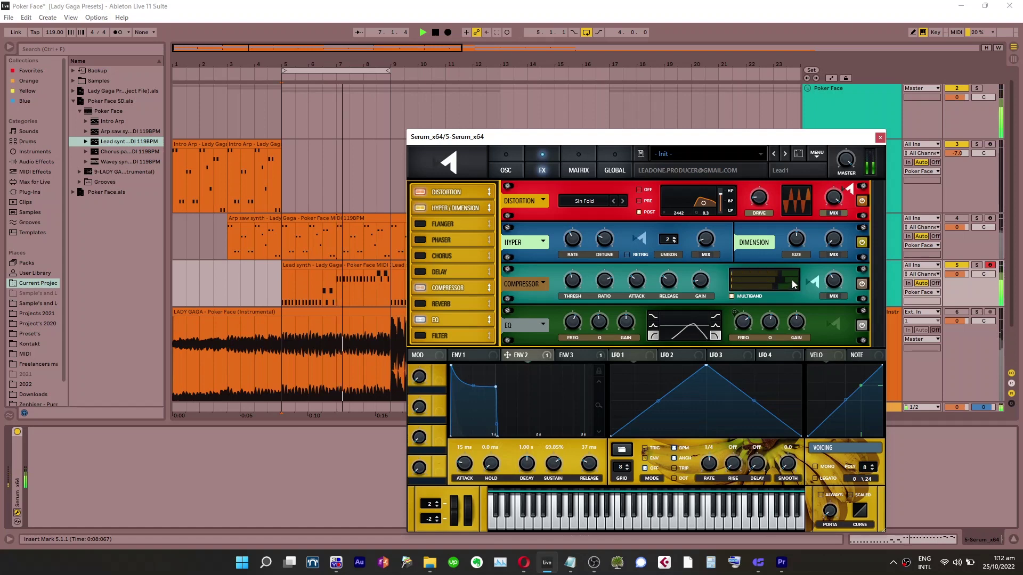
pyautogui.moveTo(832, 284)
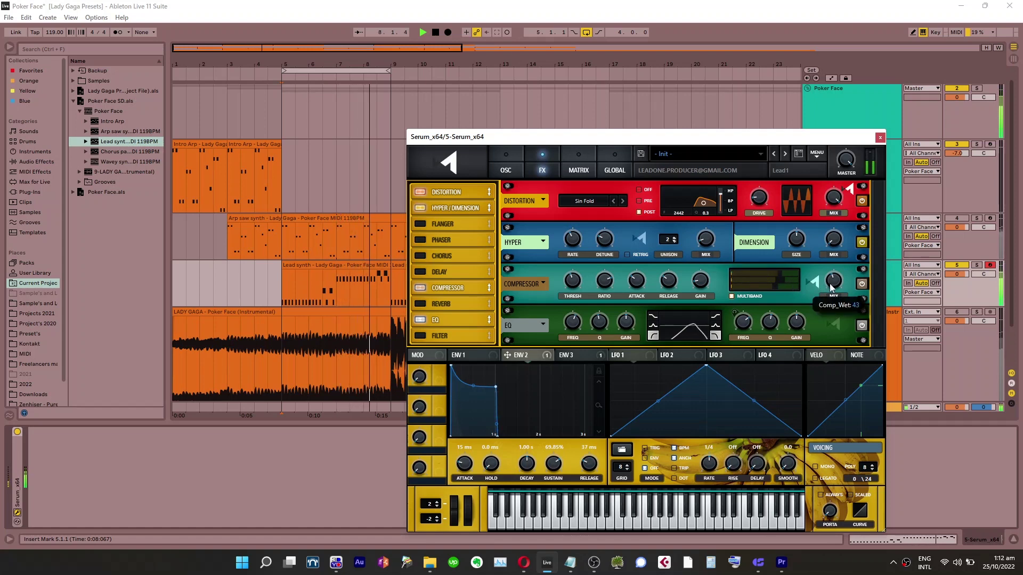
pyautogui.moveTo(707, 286)
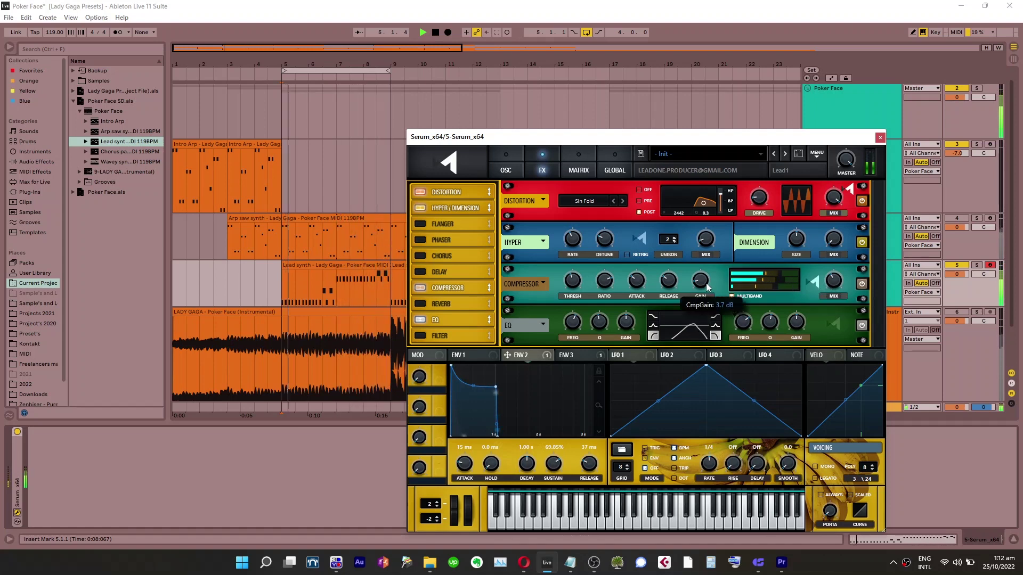
pyautogui.moveTo(639, 288)
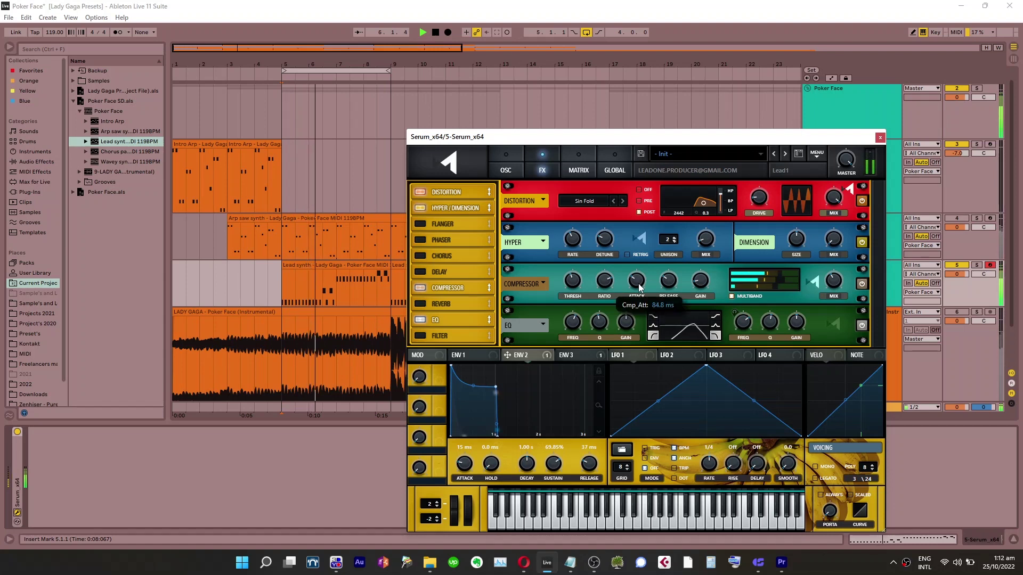
pyautogui.moveTo(613, 275); pyautogui.dragTo(613, 273)
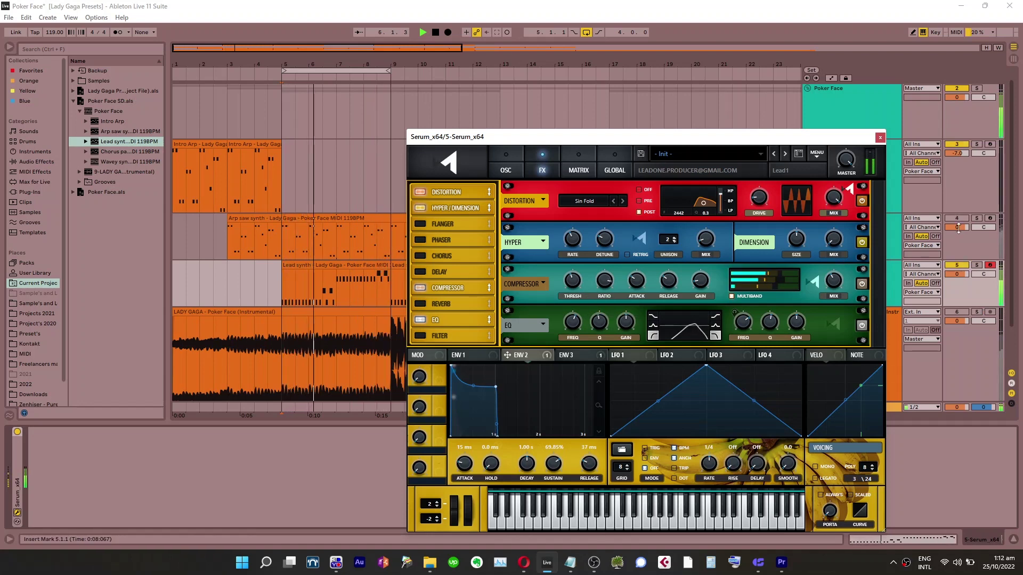
# Activate the arp saw synth track, and fine-tune the EQ's high-band frequency and its low-band frequency around 1344 Hz
pyautogui.click(955, 223)
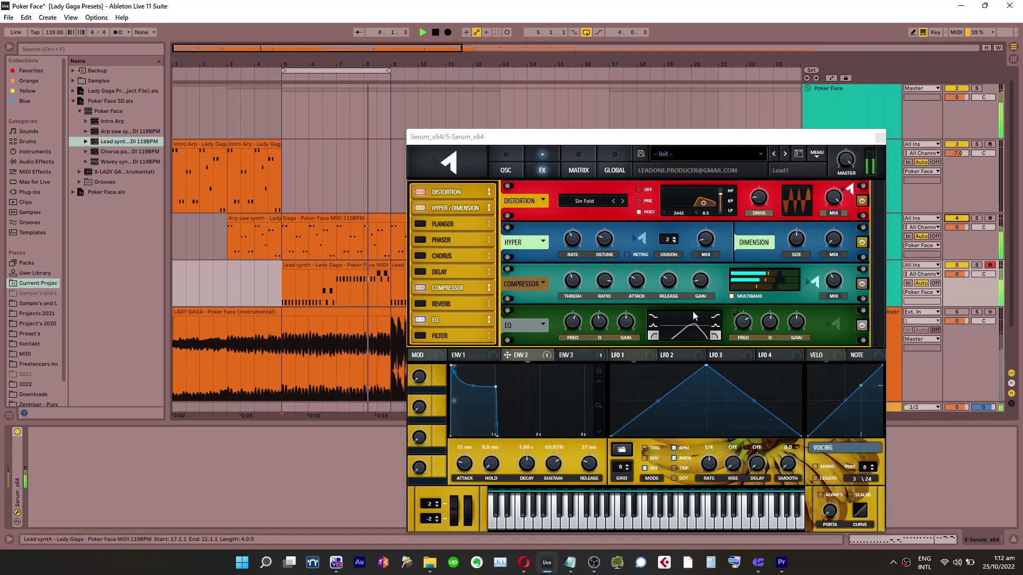
pyautogui.click(743, 329)
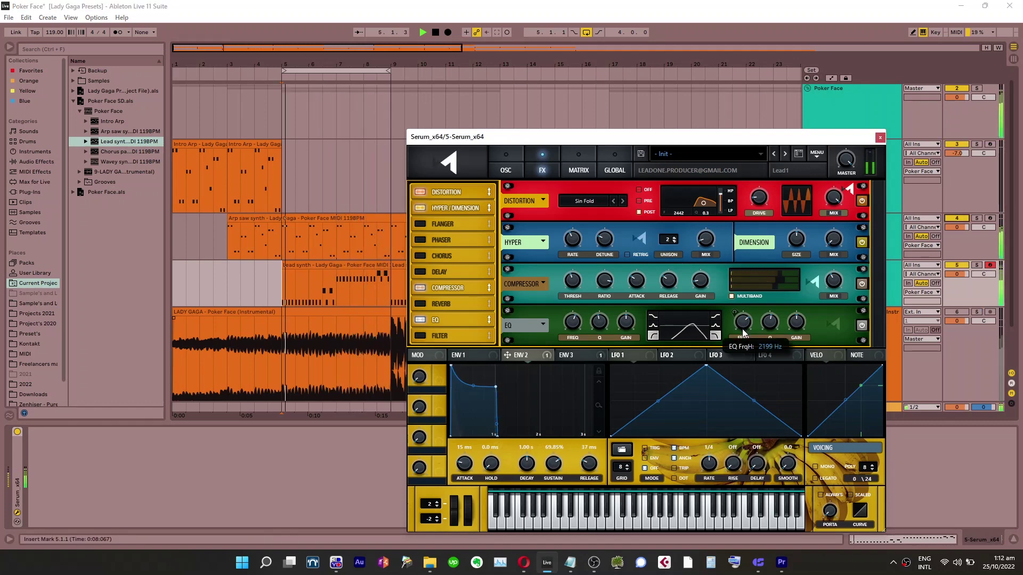
pyautogui.moveTo(743, 331); pyautogui.dragTo(741, 327)
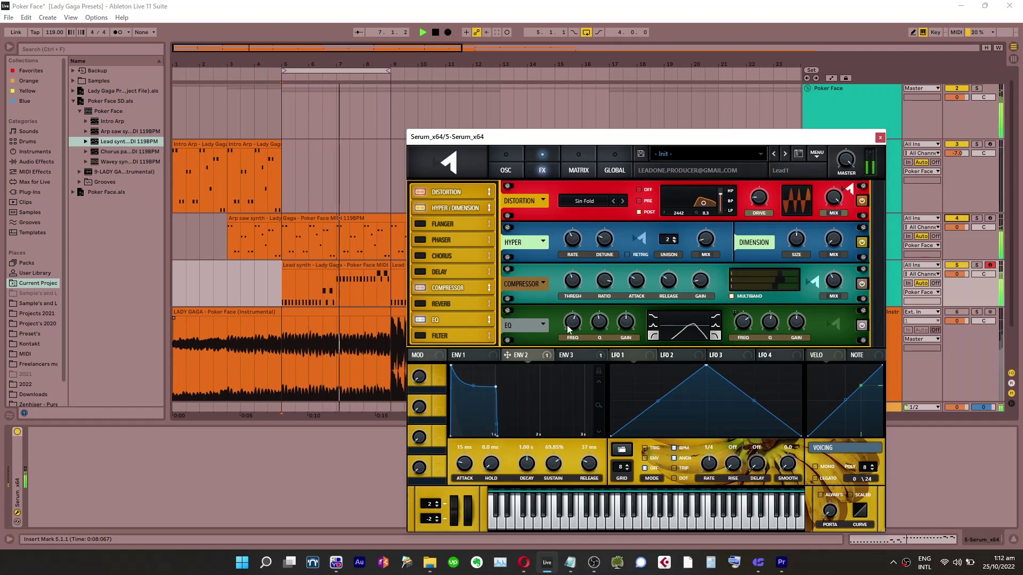
pyautogui.moveTo(568, 330)
pyautogui.moveTo(570, 332); pyautogui.dragTo(573, 330)
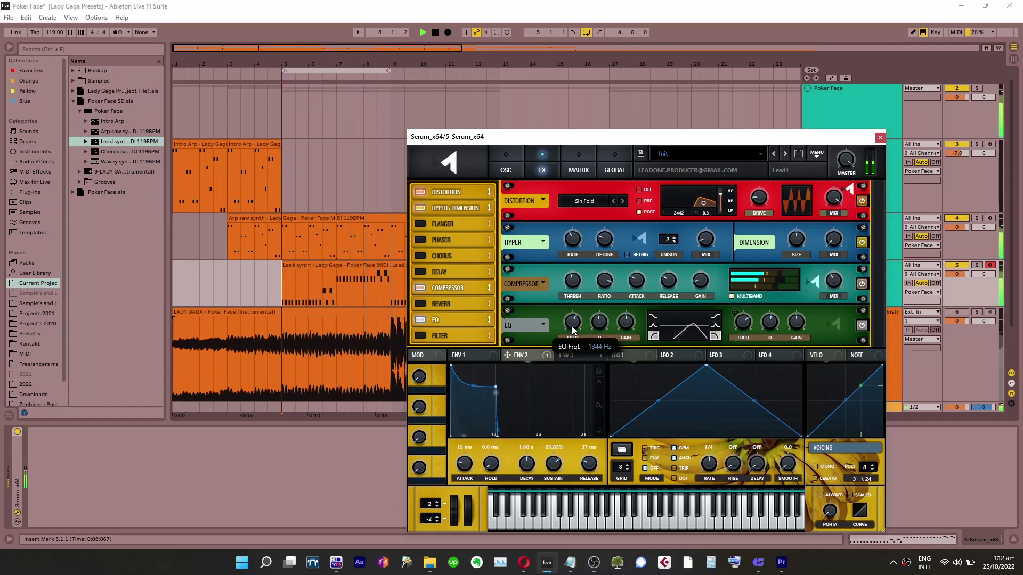
# Set envelope 1 to a release of about 18 ms and a decay of about 494 ms
pyautogui.click(461, 354)
pyautogui.click(880, 137)
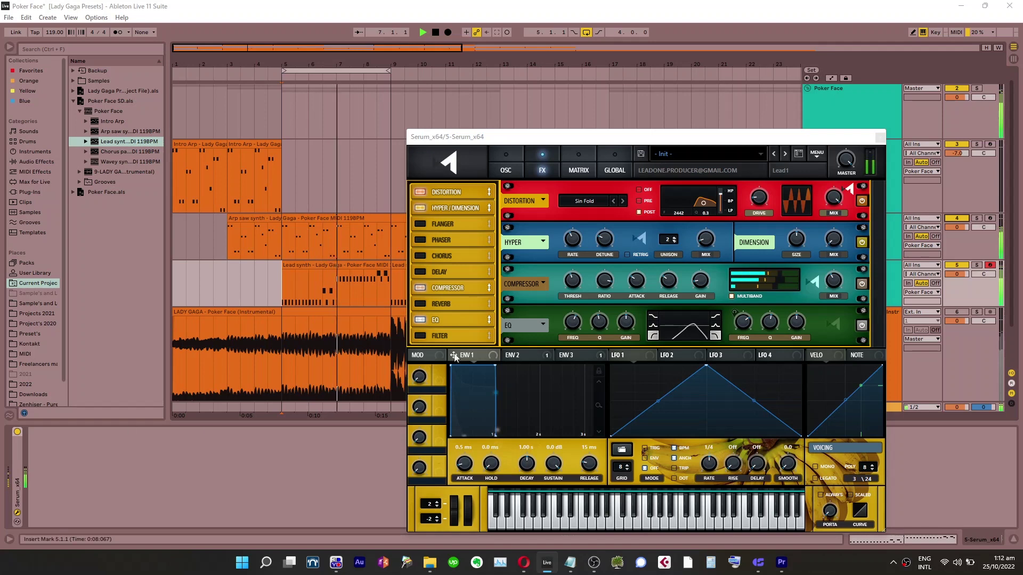
pyautogui.click(553, 466)
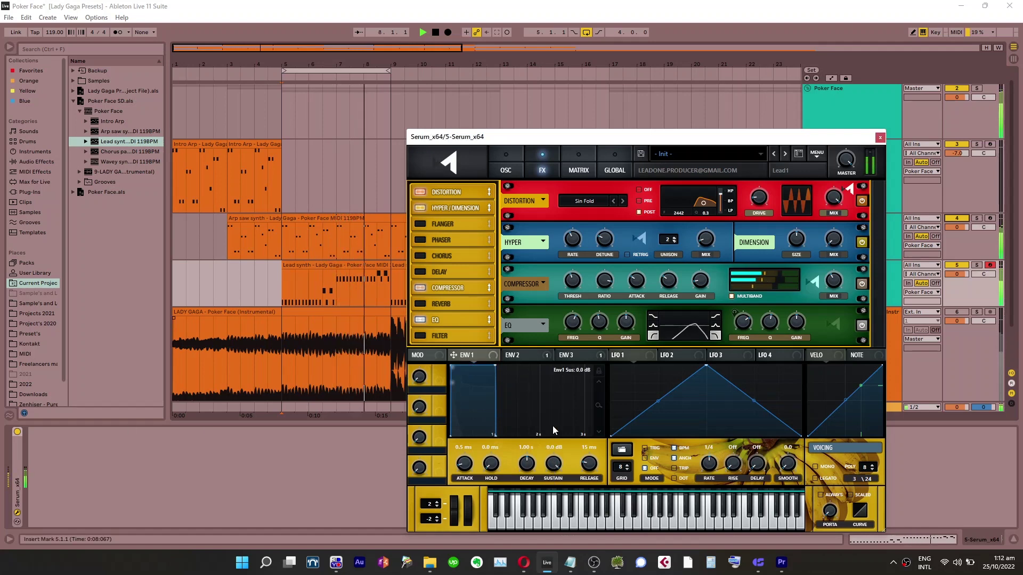
pyautogui.moveTo(589, 469); pyautogui.dragTo(590, 466)
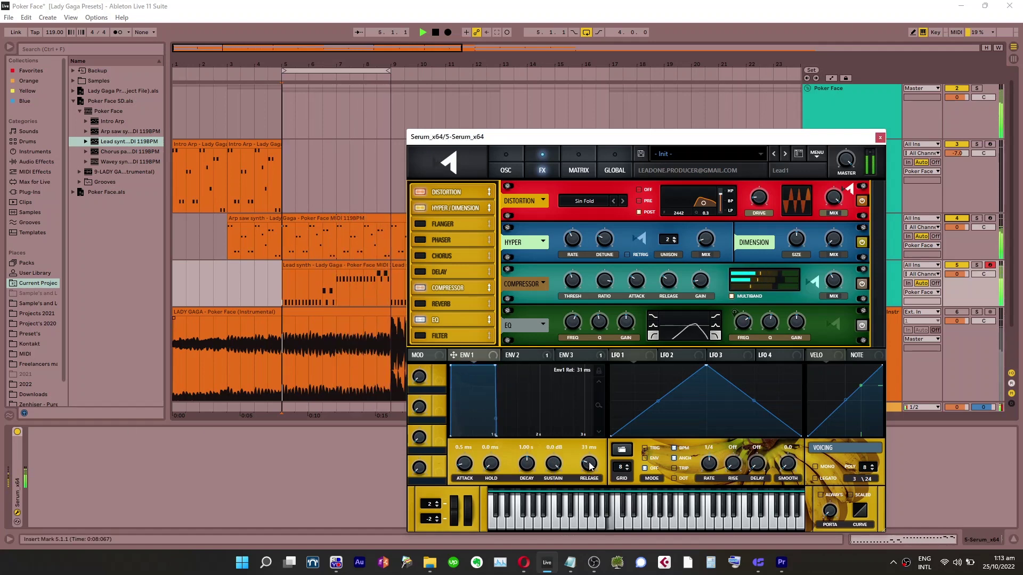
pyautogui.scroll(1, 590, 474)
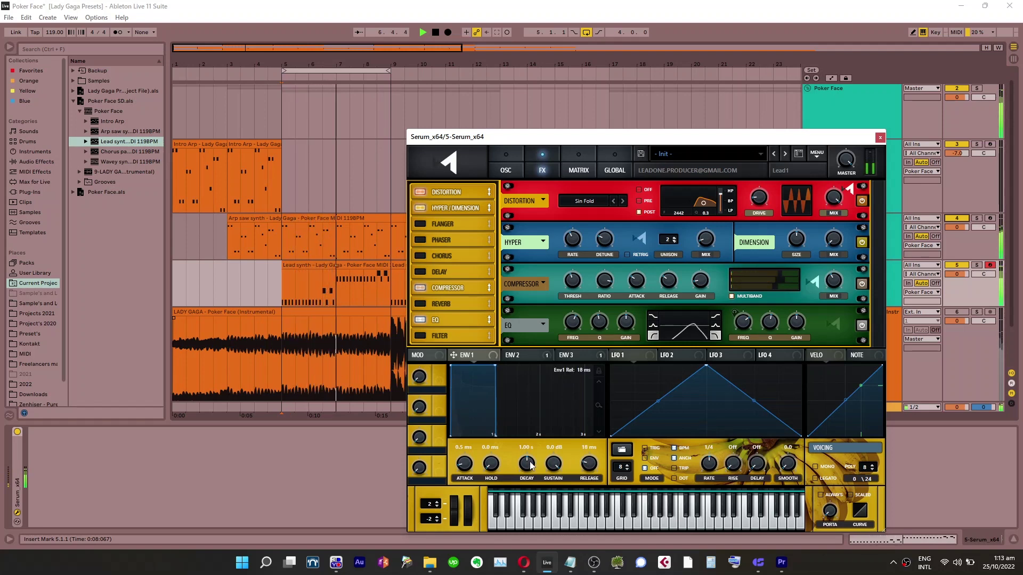
pyautogui.moveTo(528, 473); pyautogui.dragTo(529, 477)
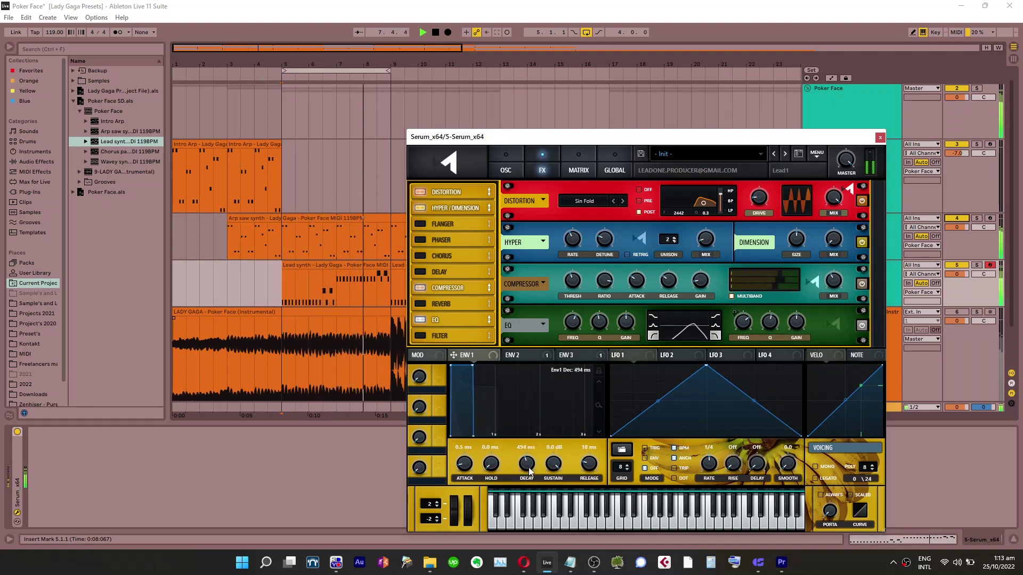
# Try a longer decay of about 595 ms on envelope 1, and restore it to 494 ms
pyautogui.scroll(2, 534, 478)
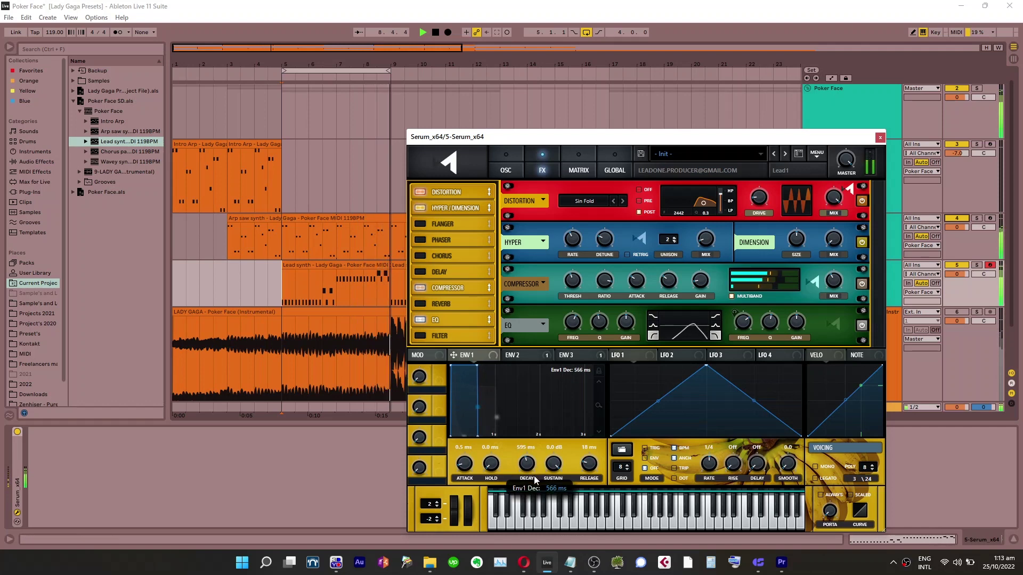
pyautogui.scroll(-2, 535, 478)
pyautogui.scroll(-1, 553, 477)
pyautogui.scroll(1, 553, 477)
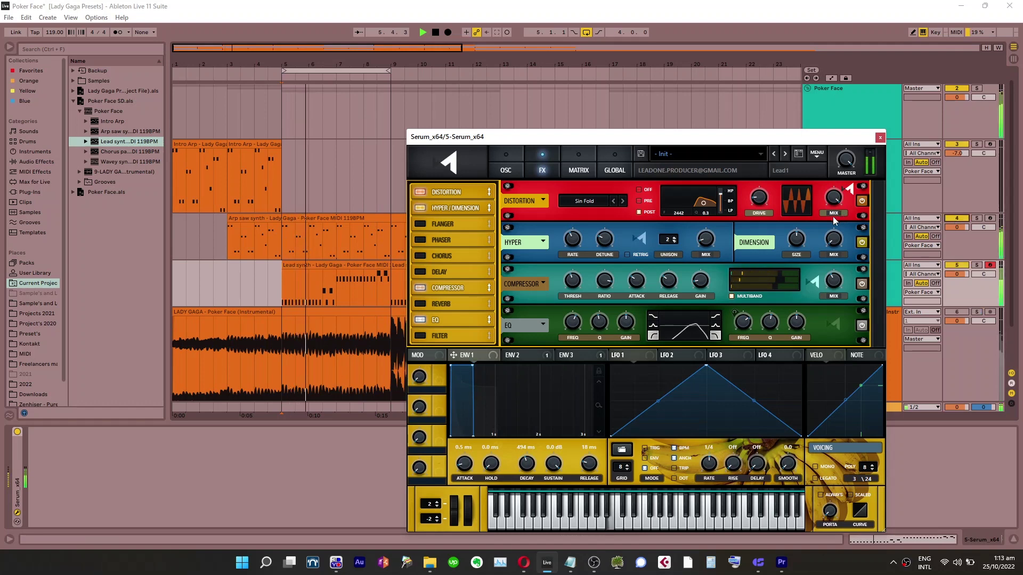
# Solo the lead synth track, and set envelope 3 to 2.6 ms attack, 208 ms decay, 15.57% sustain and 40 ms release
pyautogui.click(976, 312)
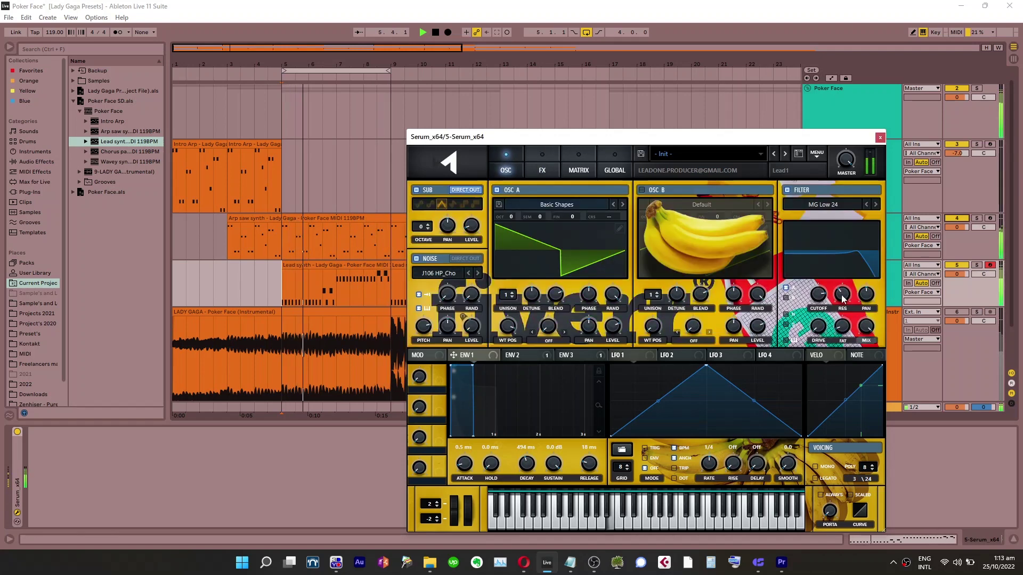
pyautogui.click(842, 302)
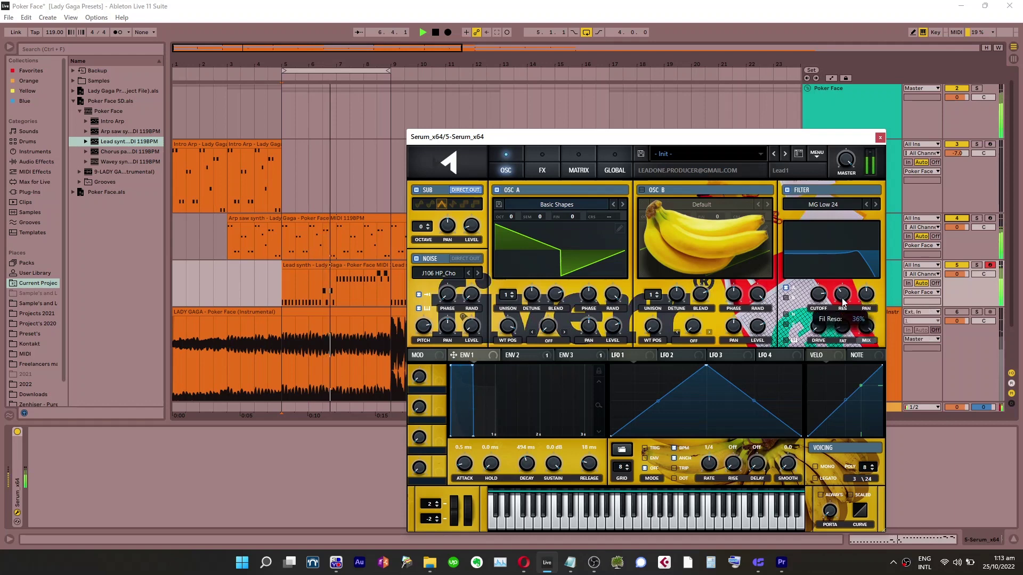
pyautogui.click(571, 355)
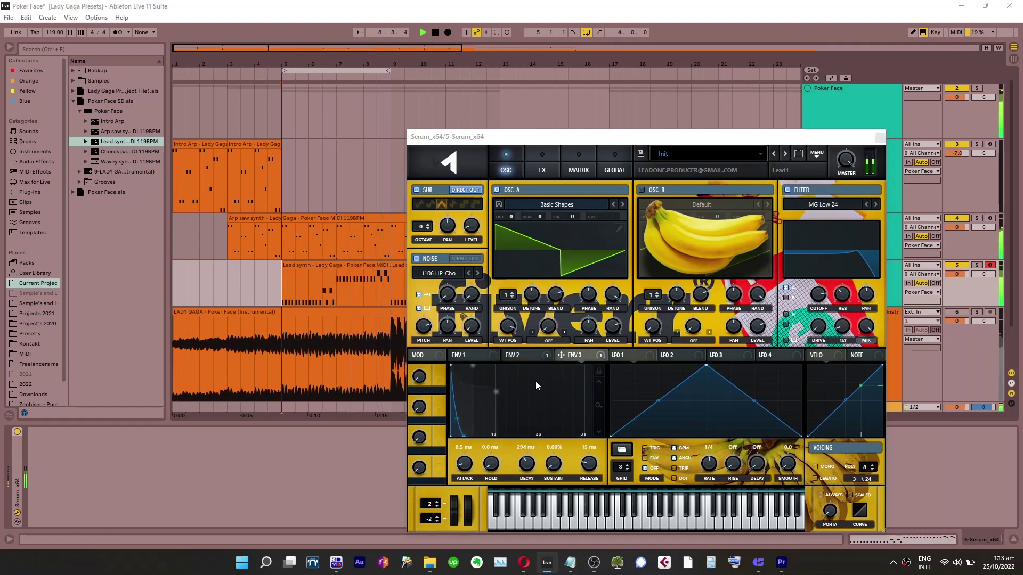
pyautogui.click(542, 170)
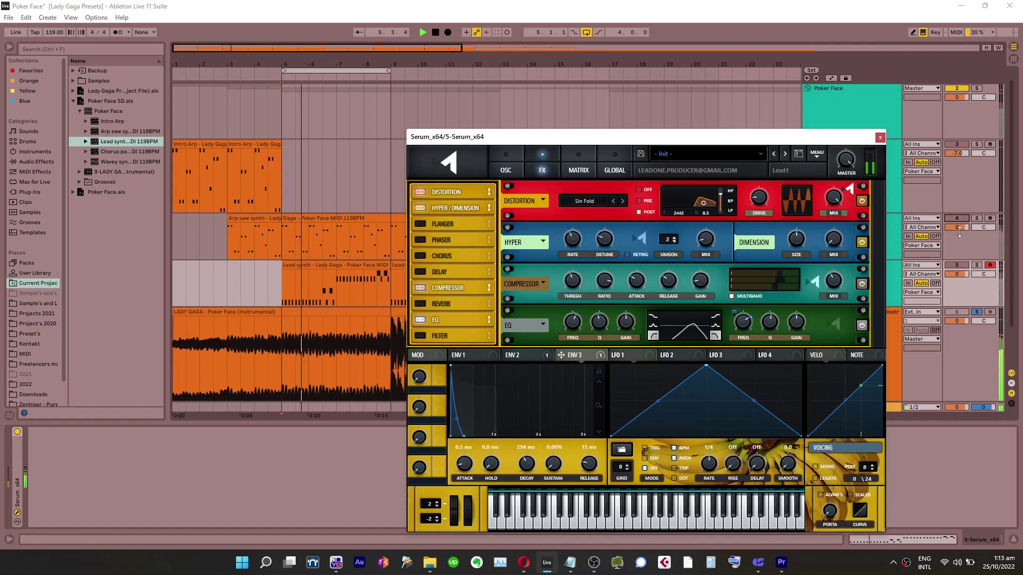
pyautogui.click(977, 265)
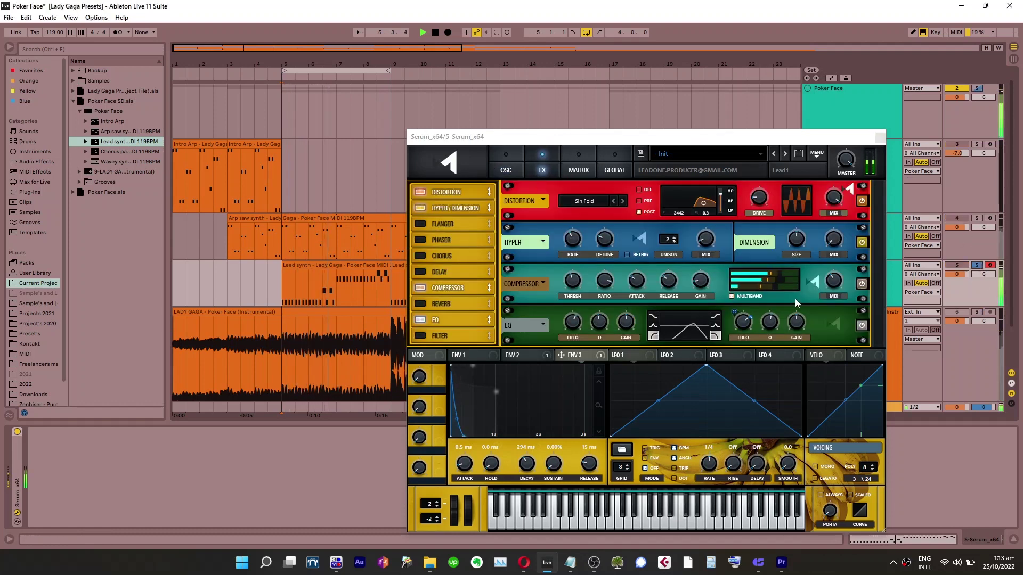
pyautogui.moveTo(463, 471); pyautogui.dragTo(466, 459)
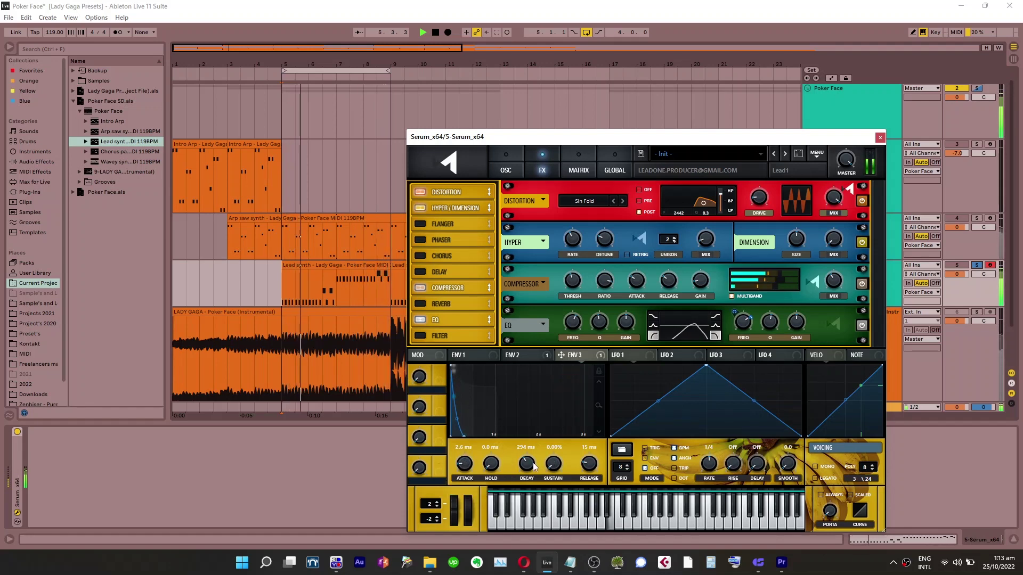
pyautogui.moveTo(534, 467); pyautogui.dragTo(535, 480)
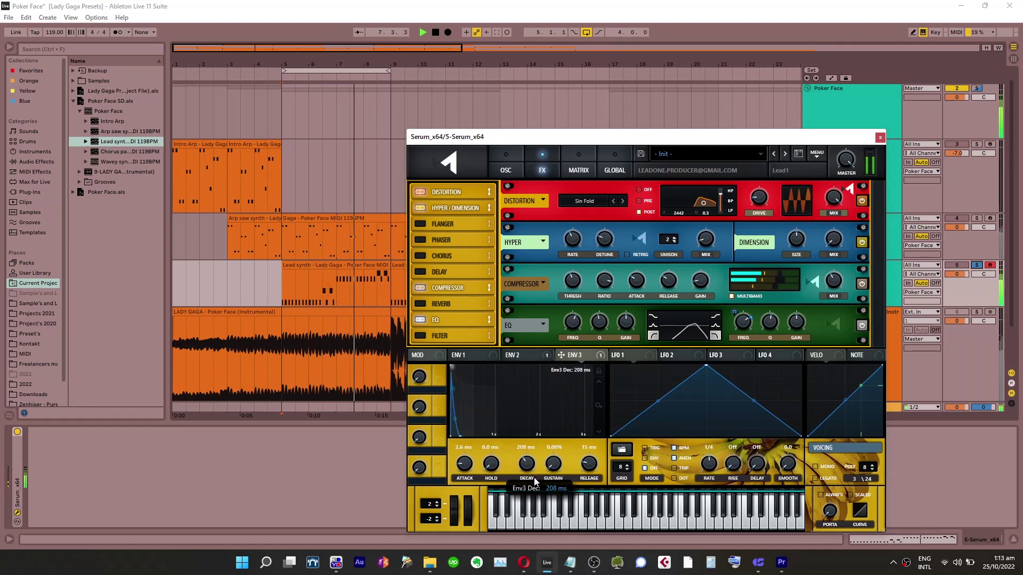
pyautogui.moveTo(589, 464); pyautogui.dragTo(600, 444)
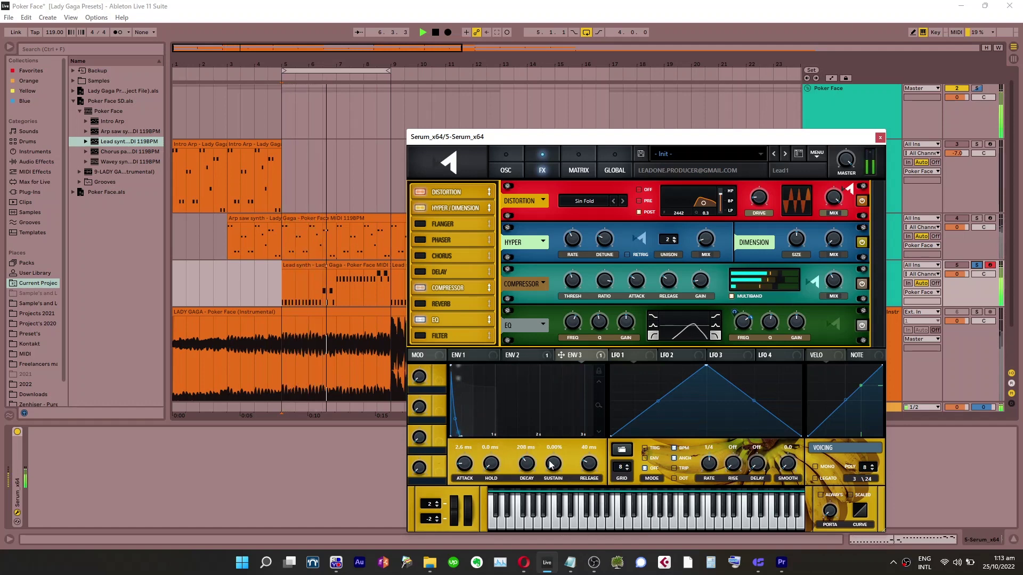
pyautogui.moveTo(550, 465); pyautogui.dragTo(563, 423)
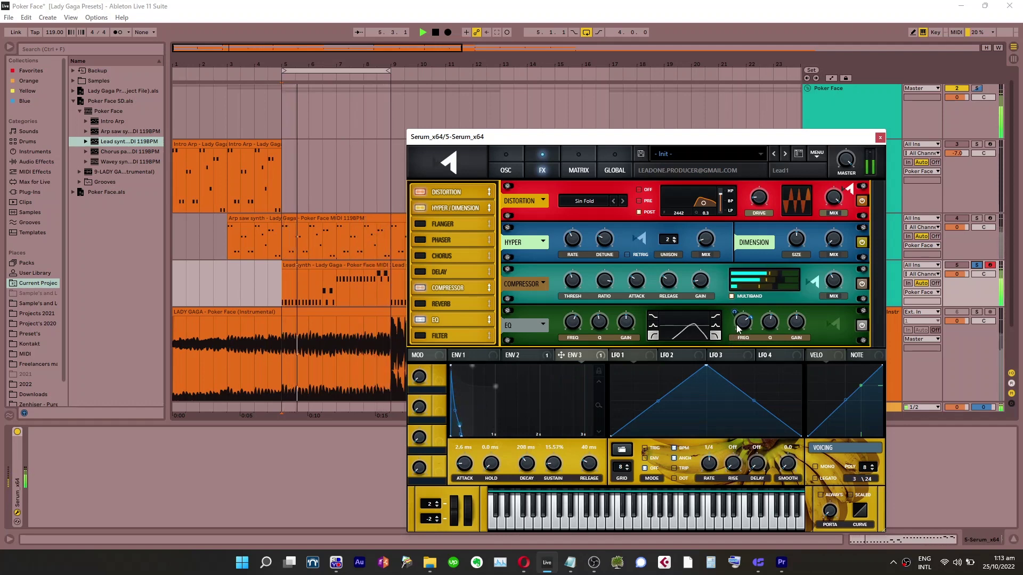
# Lower the EQ's high-band frequency to about 1965 Hz
pyautogui.moveTo(746, 329)
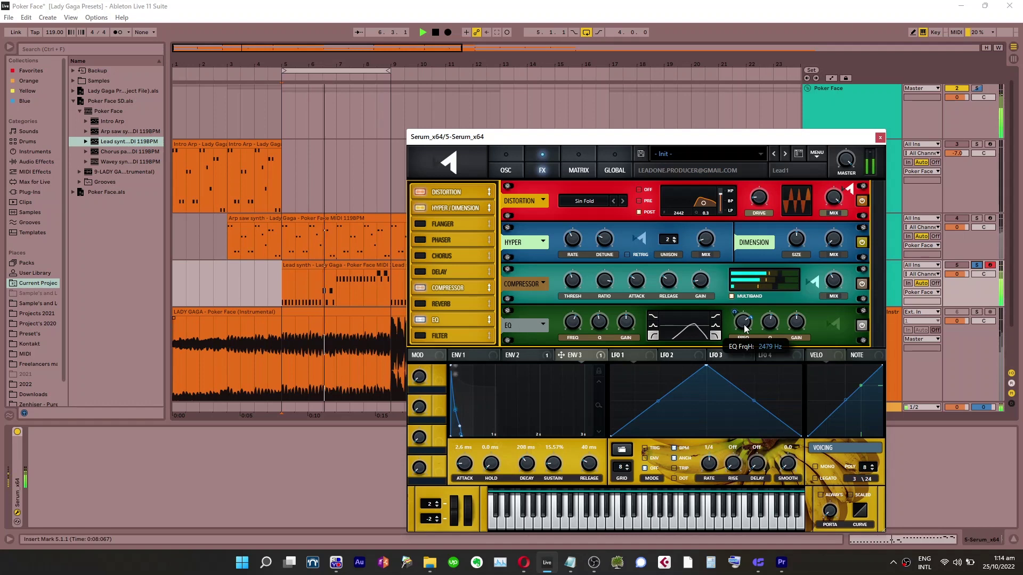
pyautogui.moveTo(745, 326); pyautogui.dragTo(746, 327)
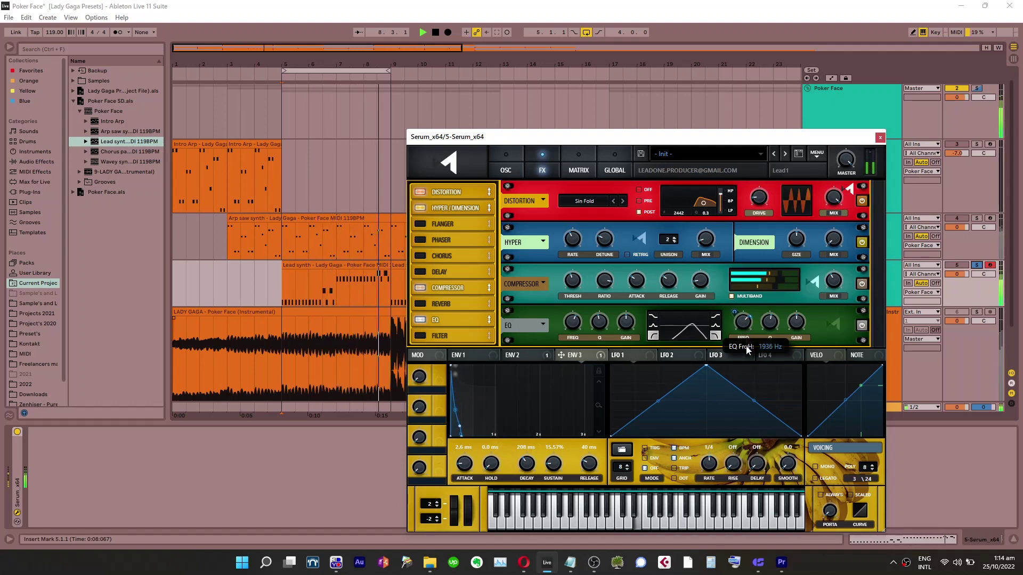
pyautogui.moveTo(777, 331)
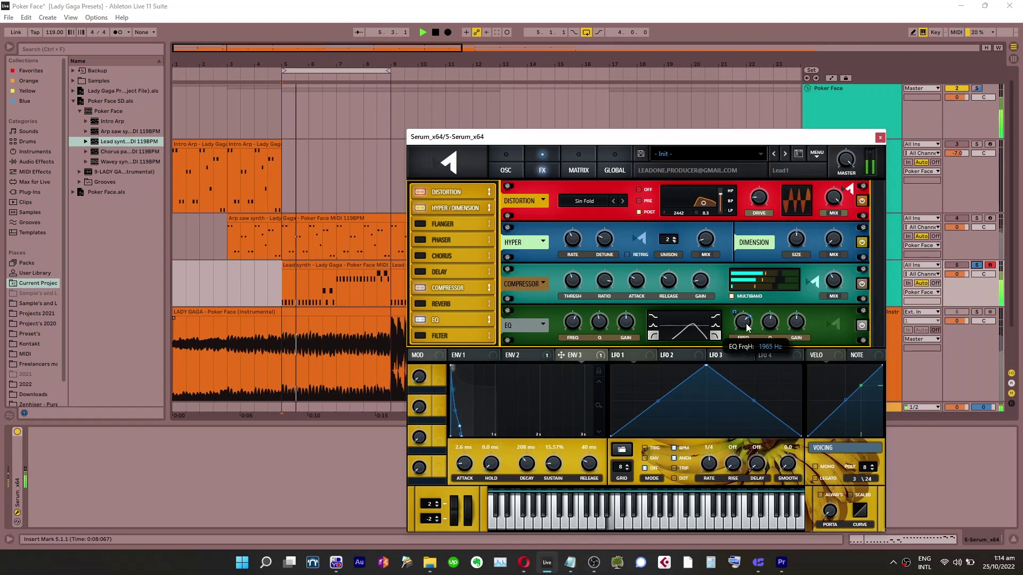
pyautogui.moveTo(577, 335)
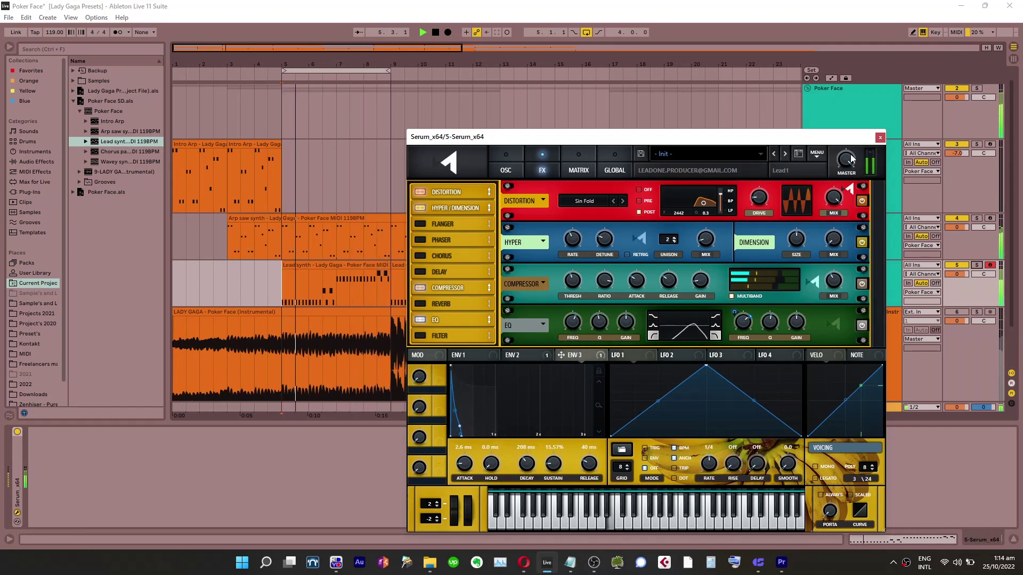
# Fine-tune Serum's compressor gain and the frequency of the EQ's upper band during playback
pyautogui.moveTo(707, 277)
pyautogui.moveTo(707, 278)
pyautogui.mouseDown()
pyautogui.moveTo(710, 261)
pyautogui.moveTo(707, 288)
pyautogui.mouseUp()
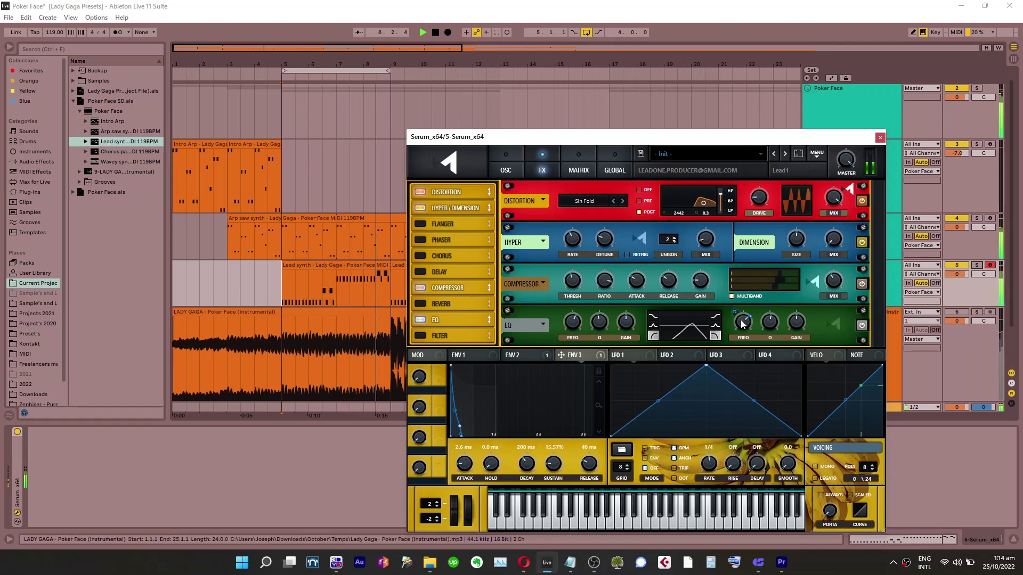
pyautogui.moveTo(744, 337)
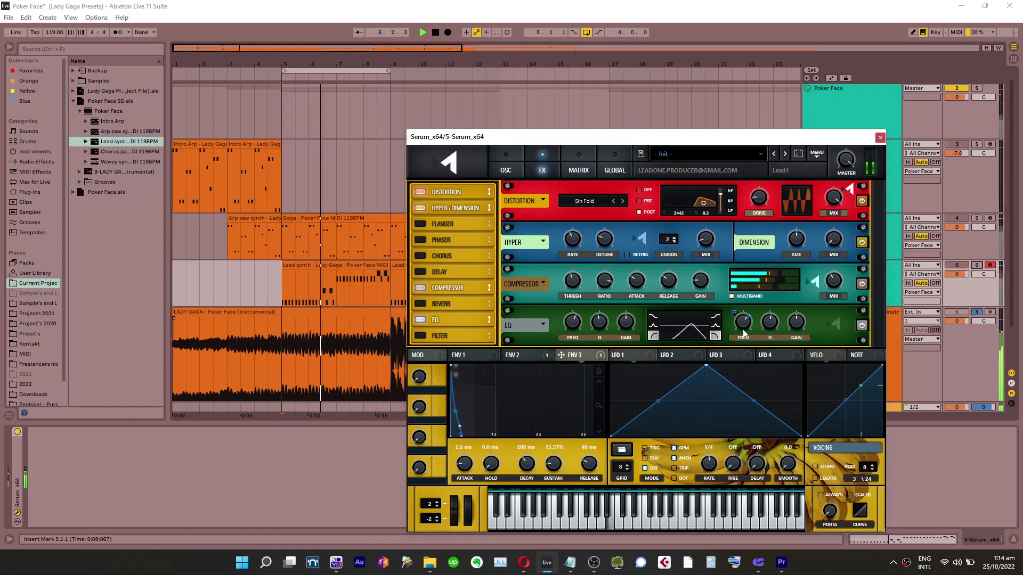
pyautogui.moveTo(745, 334); pyautogui.dragTo(749, 309)
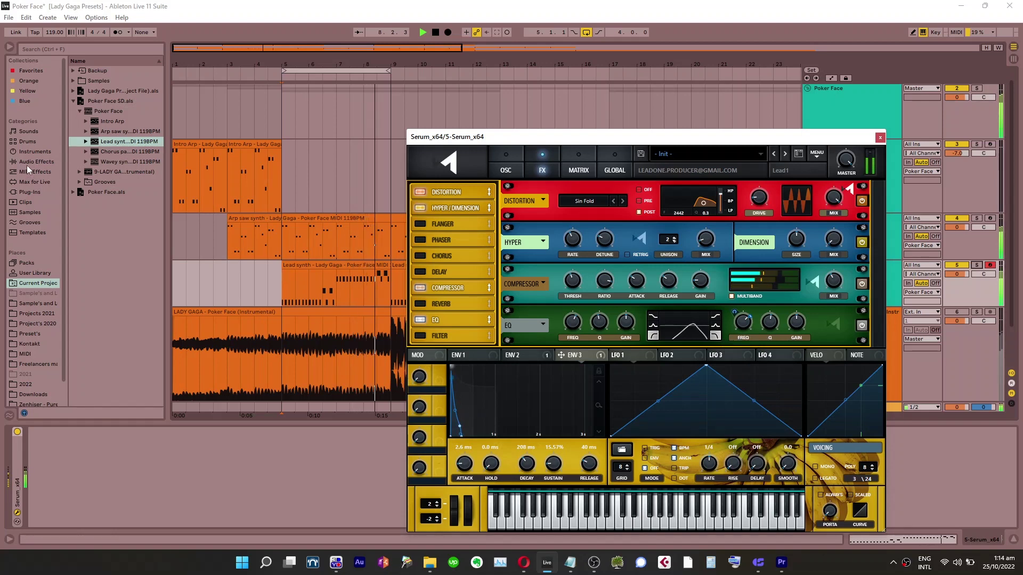
# Find the Redux audio effect by searching for "red" and add it after Serum on the lead synth track
pyautogui.click(33, 162)
pyautogui.click(75, 142)
pyautogui.click(97, 192)
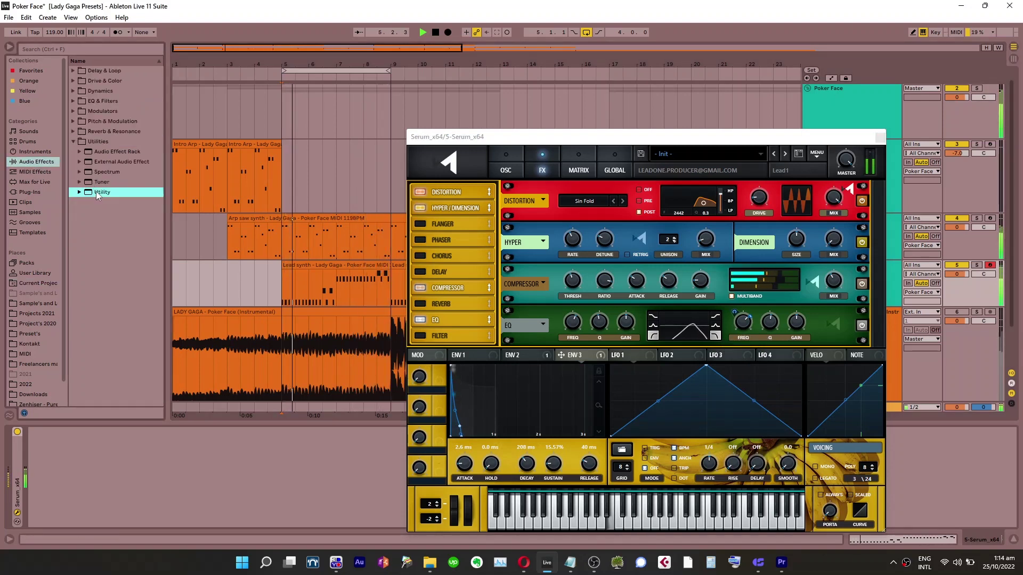
pyautogui.click(74, 91)
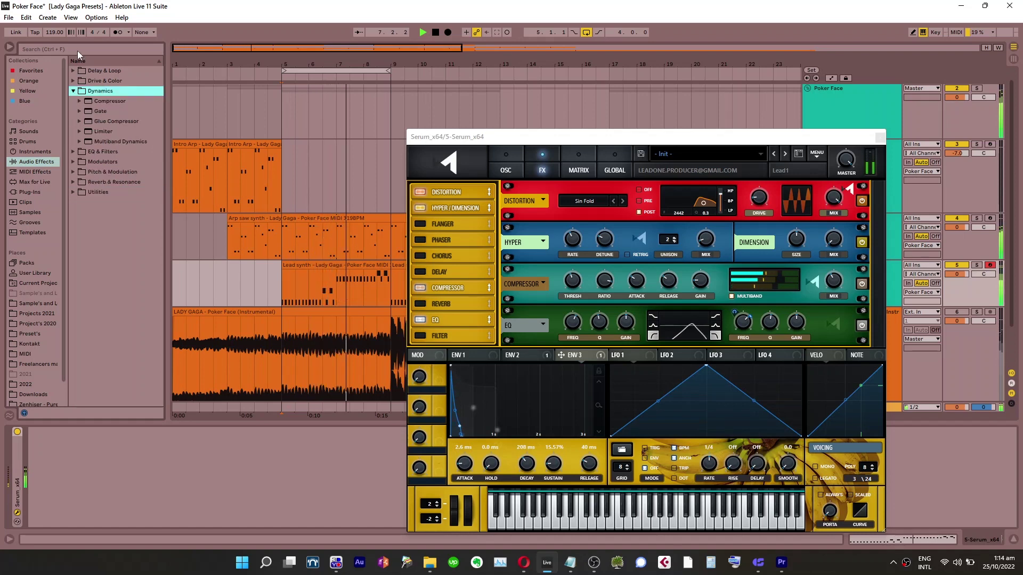
pyautogui.click(78, 50)
pyautogui.write('red')
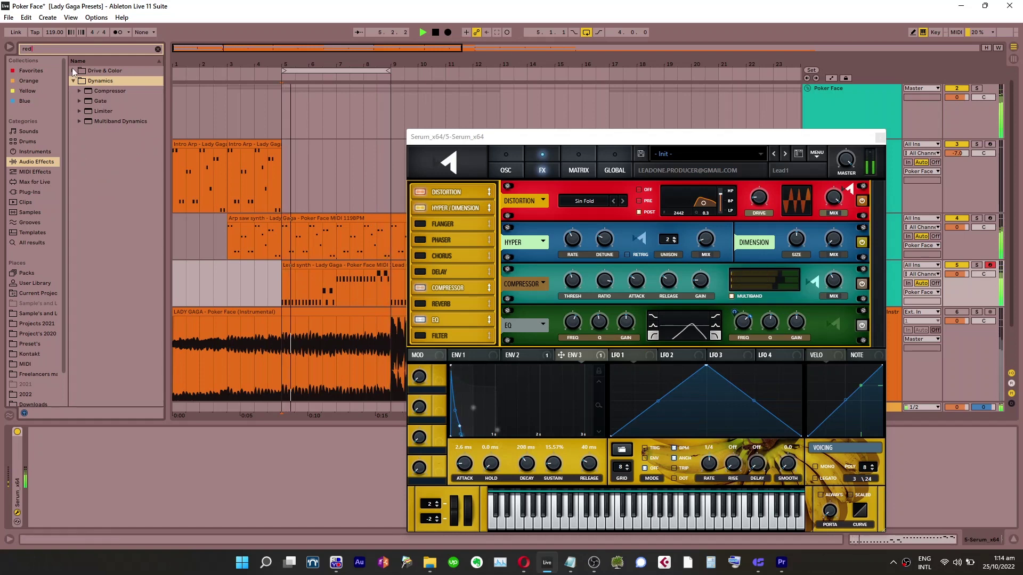
pyautogui.click(73, 70)
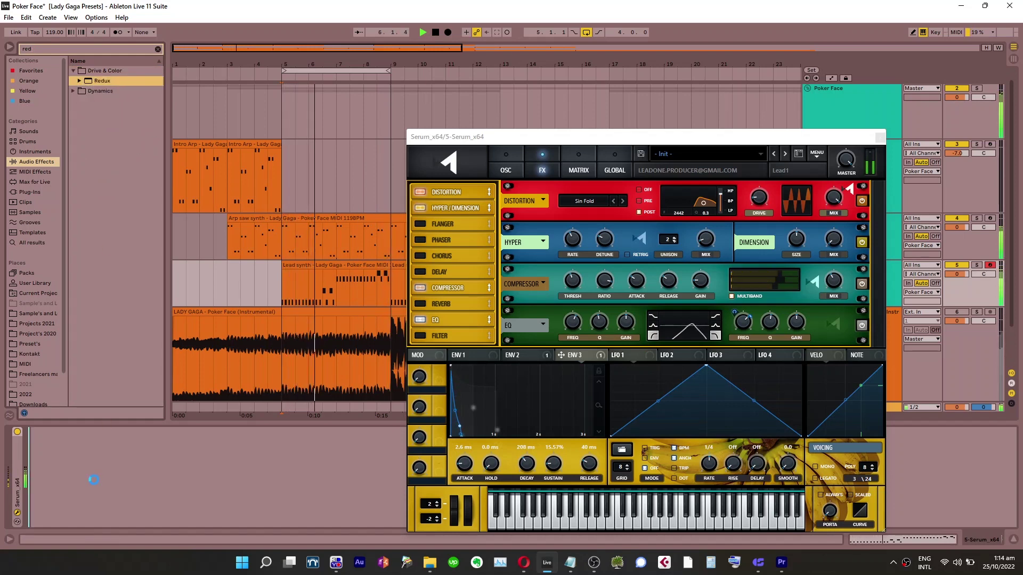
# Set Serum's upper EQ band frequency to about 2370 Hz
pyautogui.click(744, 326)
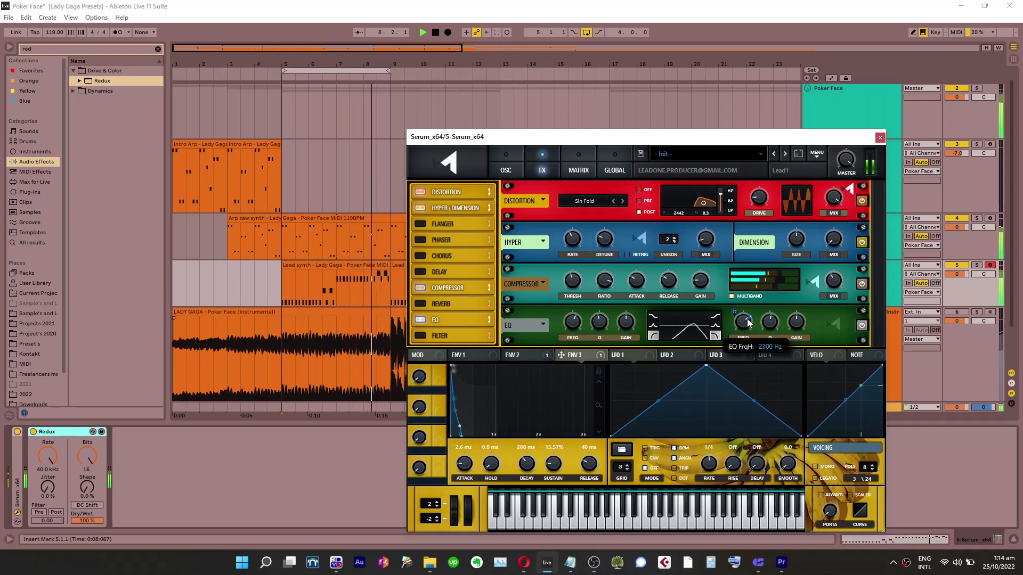
pyautogui.moveTo(748, 322); pyautogui.dragTo(749, 322)
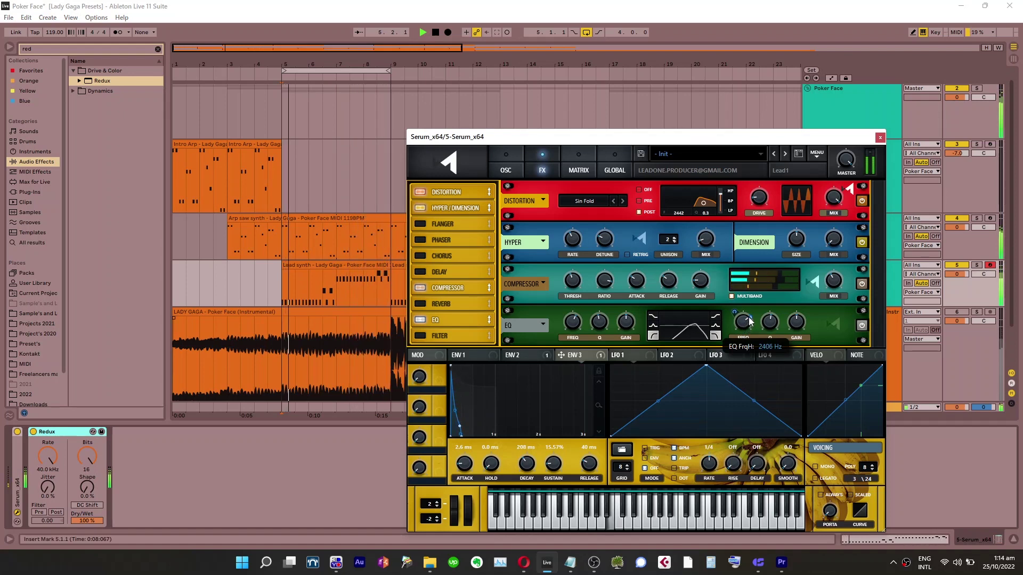
pyautogui.scroll(2, 749, 319)
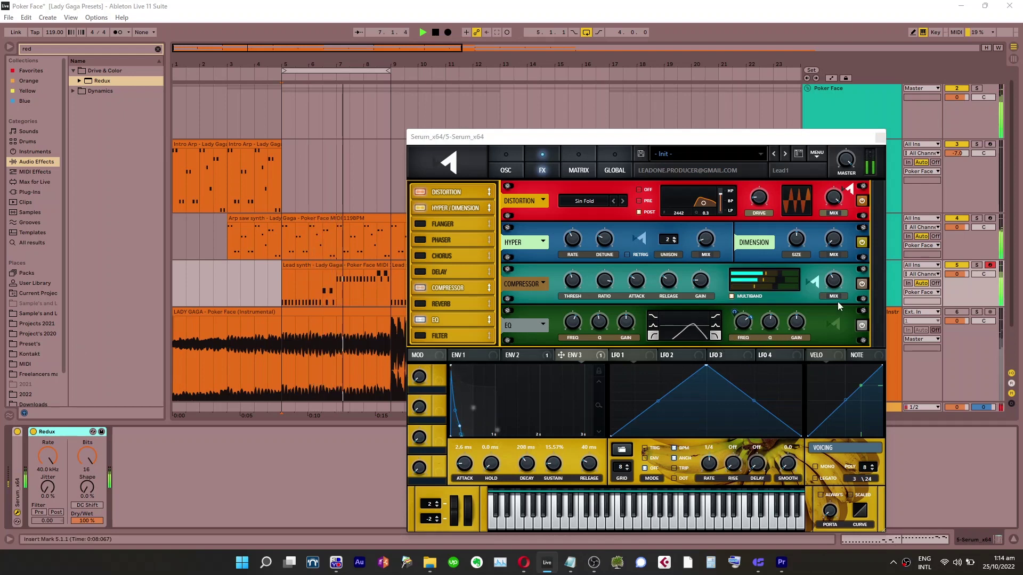
pyautogui.click(739, 330)
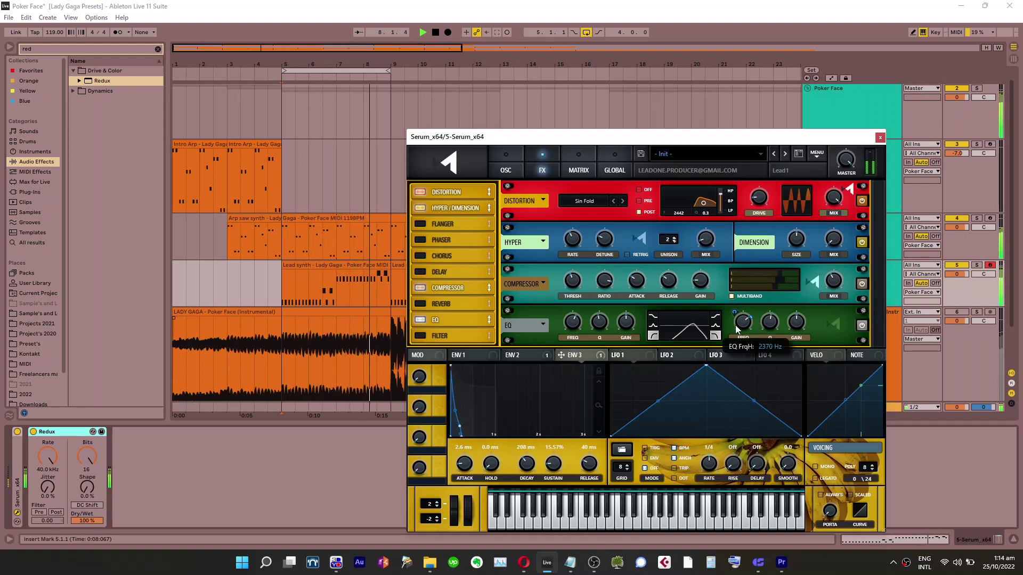
# Solo the lead synth track and lower the Redux sample rate to about 8.14 kHz
pyautogui.moveTo(48, 456); pyautogui.dragTo(47, 476)
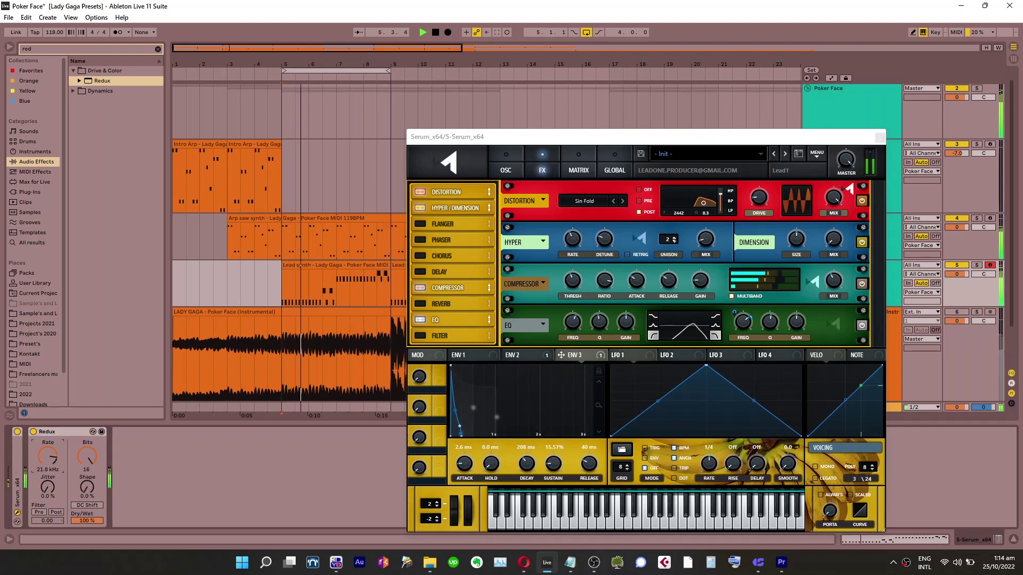
pyautogui.click(159, 484)
pyautogui.click(976, 313)
pyautogui.click(977, 265)
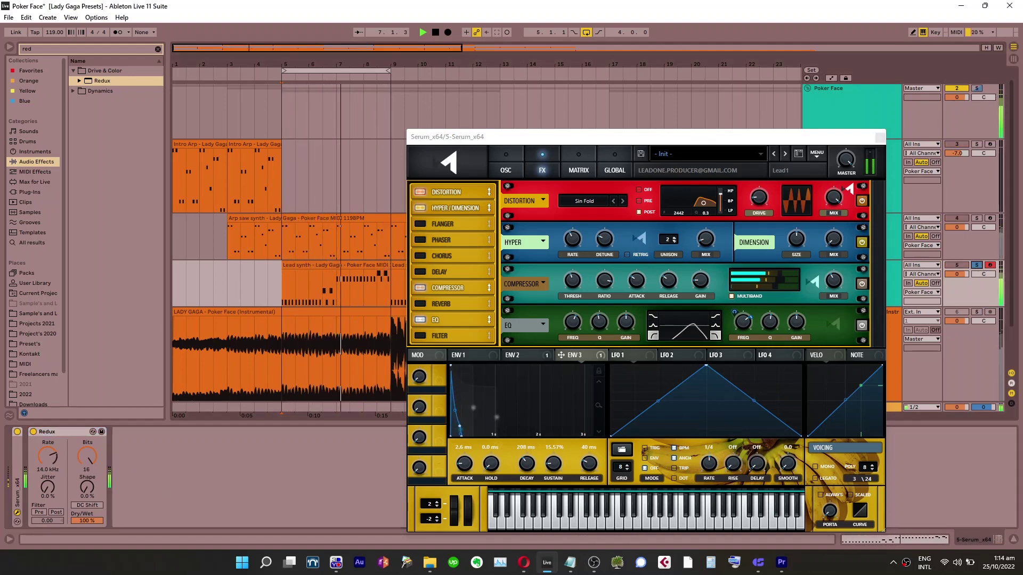
pyautogui.moveTo(56, 460); pyautogui.dragTo(56, 467)
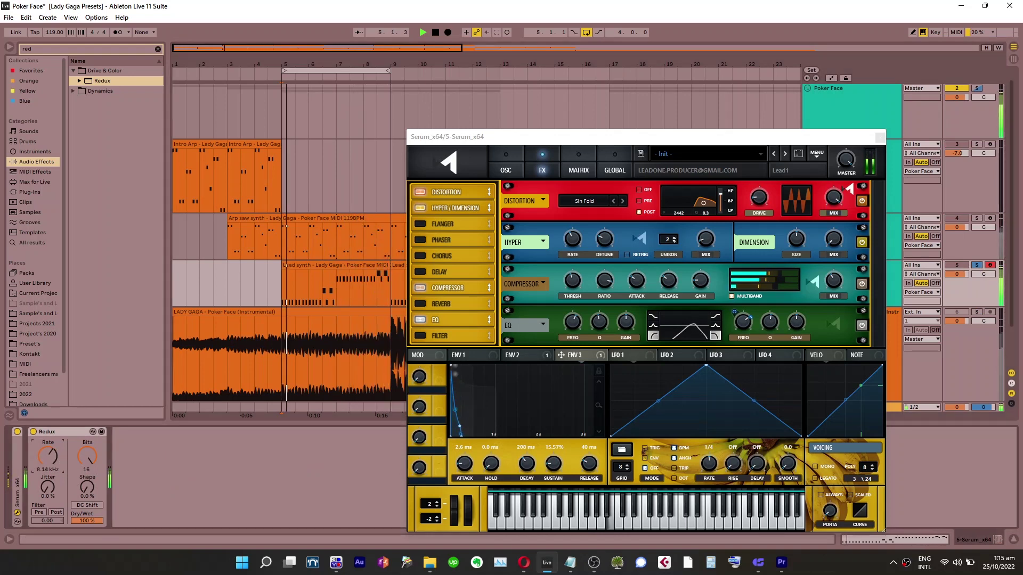
# Try different Redux settings, ending at a rate of about 8.50 kHz, 16 bits and 45% dry/wet
pyautogui.moveTo(85, 514); pyautogui.dragTo(85, 546)
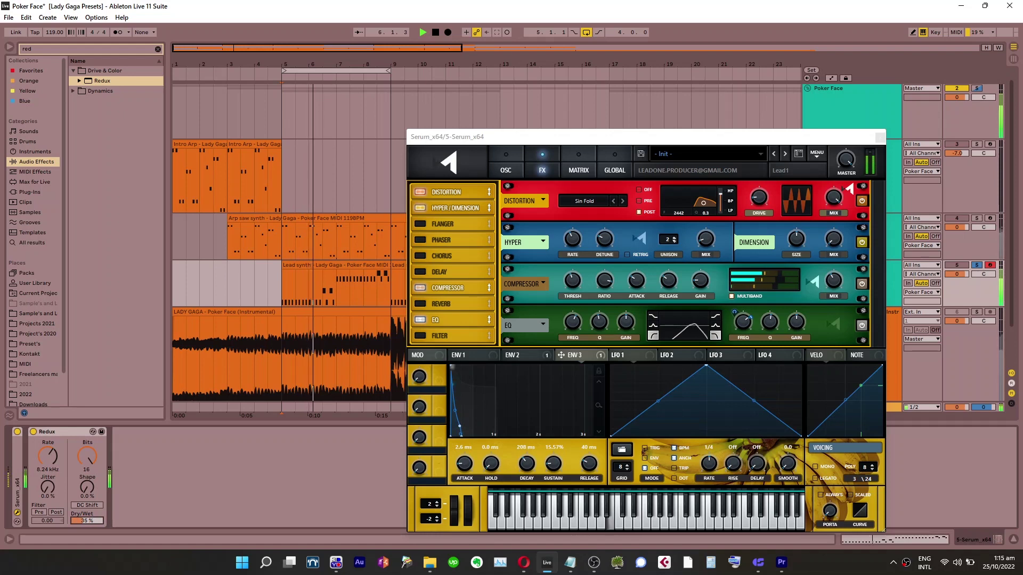
pyautogui.moveTo(90, 469); pyautogui.dragTo(53, 463)
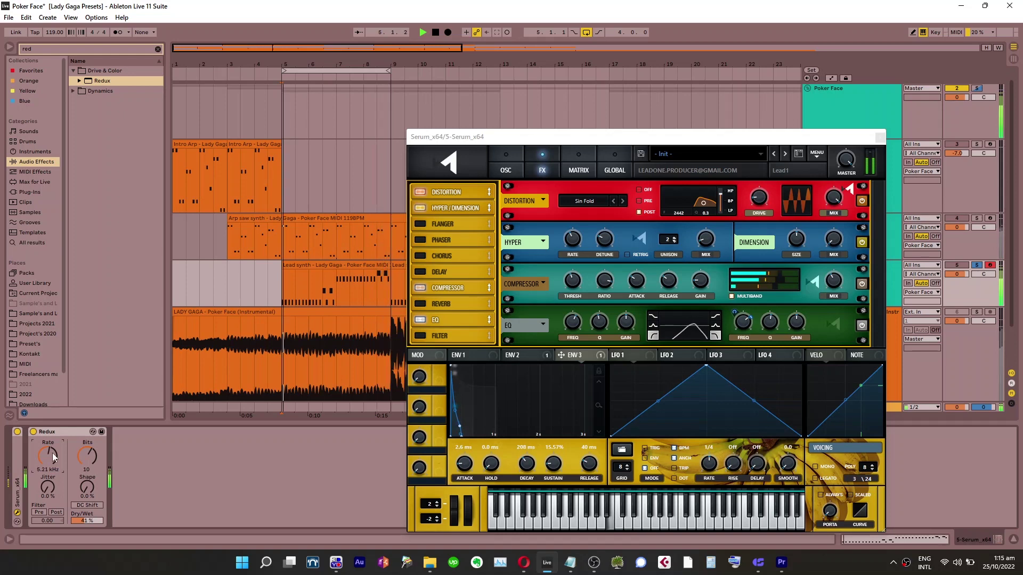
pyautogui.moveTo(87, 521); pyautogui.dragTo(87, 545)
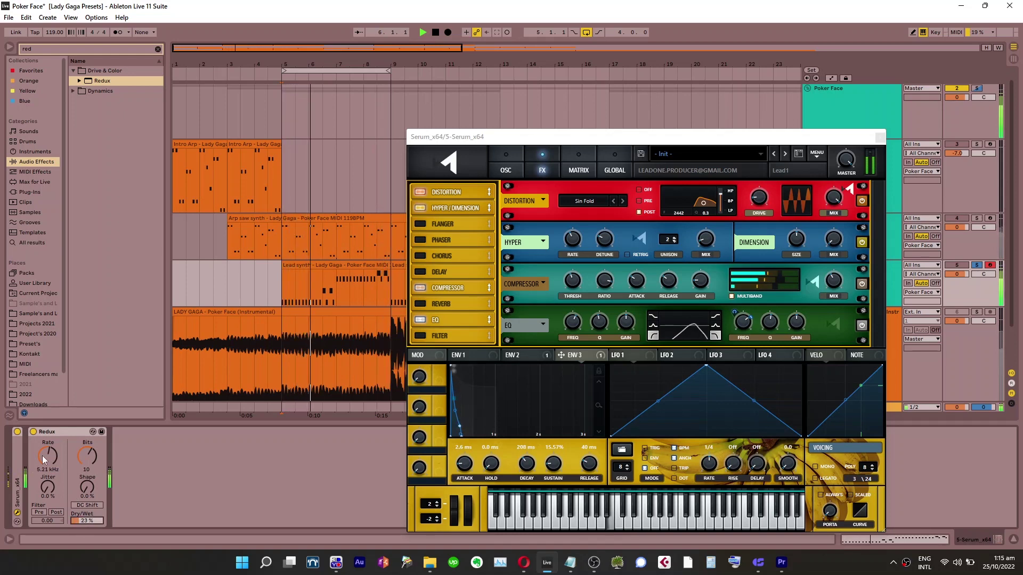
pyautogui.moveTo(87, 462); pyautogui.dragTo(87, 455)
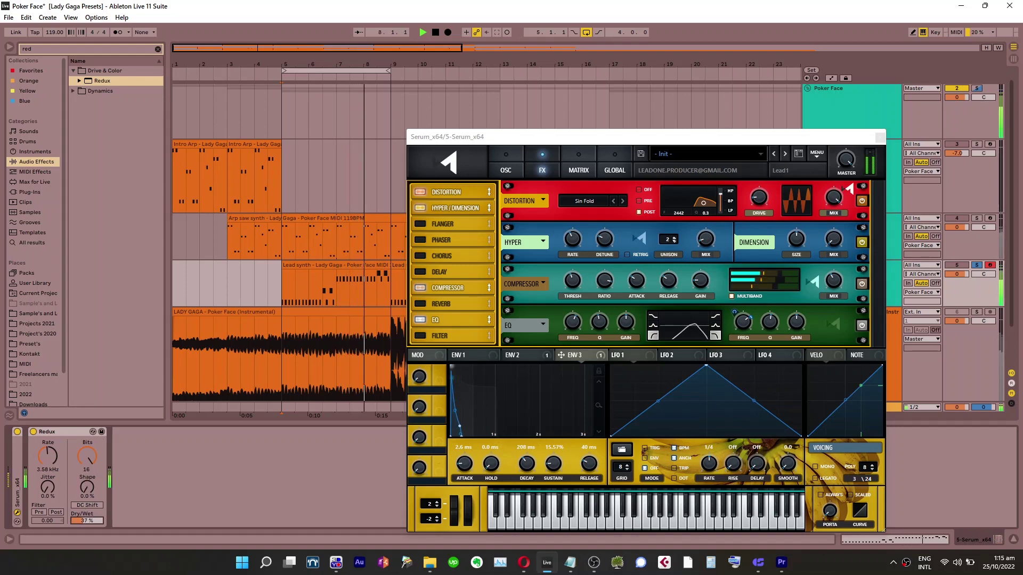
pyautogui.moveTo(52, 469); pyautogui.dragTo(53, 458)
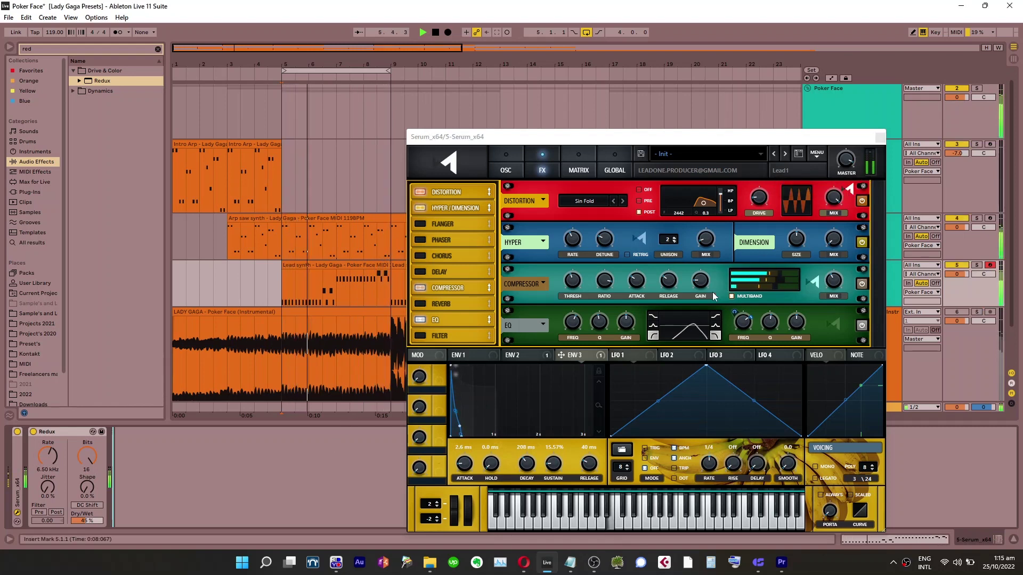
# Nudge Serum's upper EQ frequency around 2388 Hz and adjust the lower EQ band's frequency
pyautogui.click(744, 325)
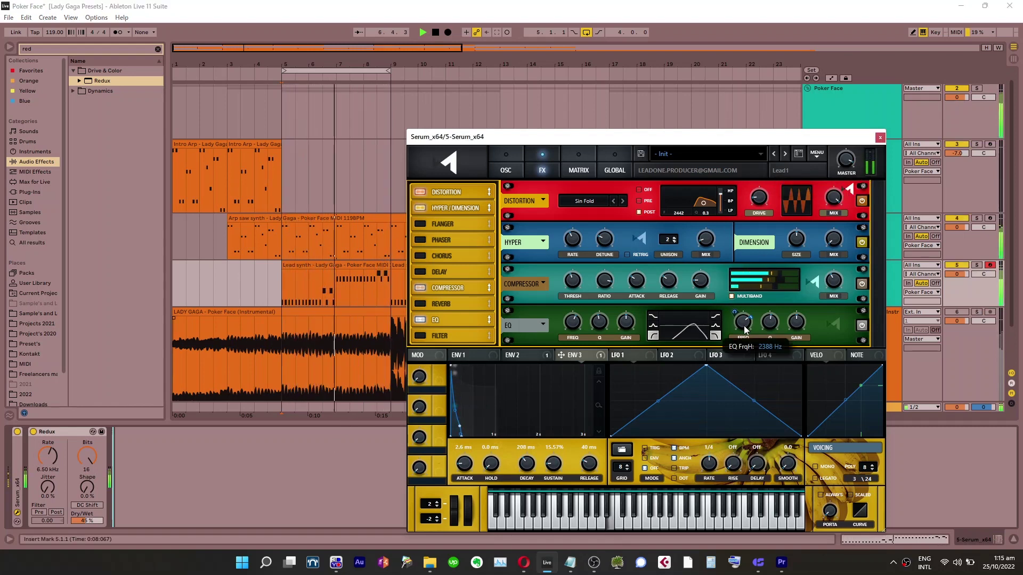
pyautogui.moveTo(744, 321); pyautogui.dragTo(744, 324)
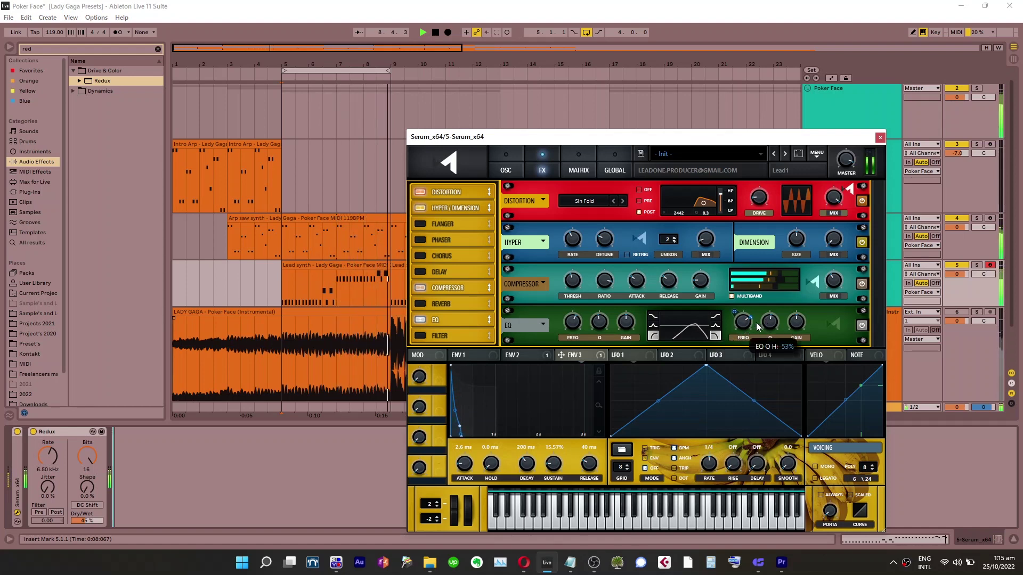
pyautogui.moveTo(572, 323); pyautogui.dragTo(568, 347)
pyautogui.click(206, 446)
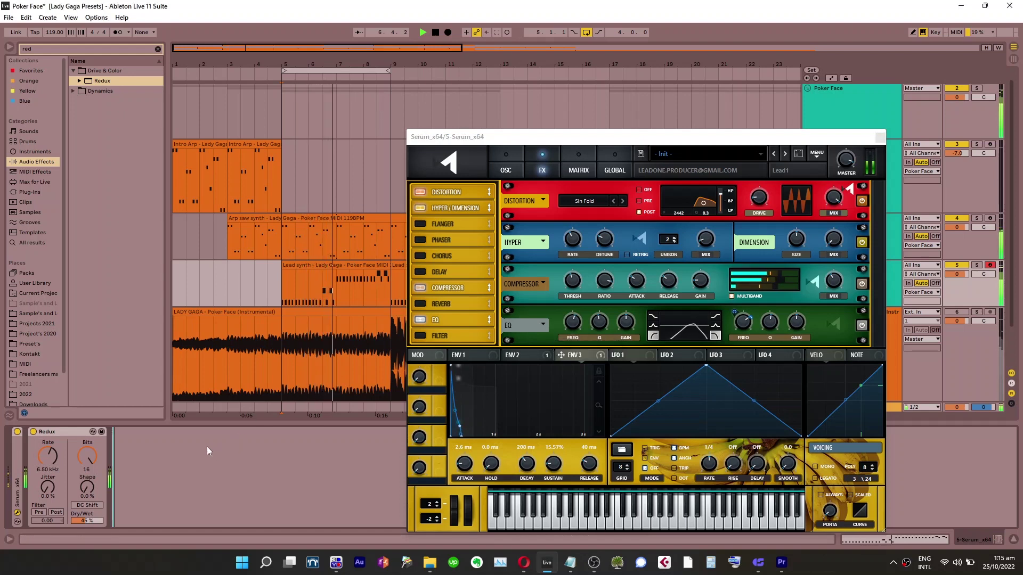
# Compare the lead synth with and without solo and raise the Redux rate to about 9.80 kHz
pyautogui.press('s')
pyautogui.press('s')
pyautogui.moveTo(49, 458); pyautogui.dragTo(48, 454)
pyautogui.click(181, 503)
pyautogui.click(976, 265)
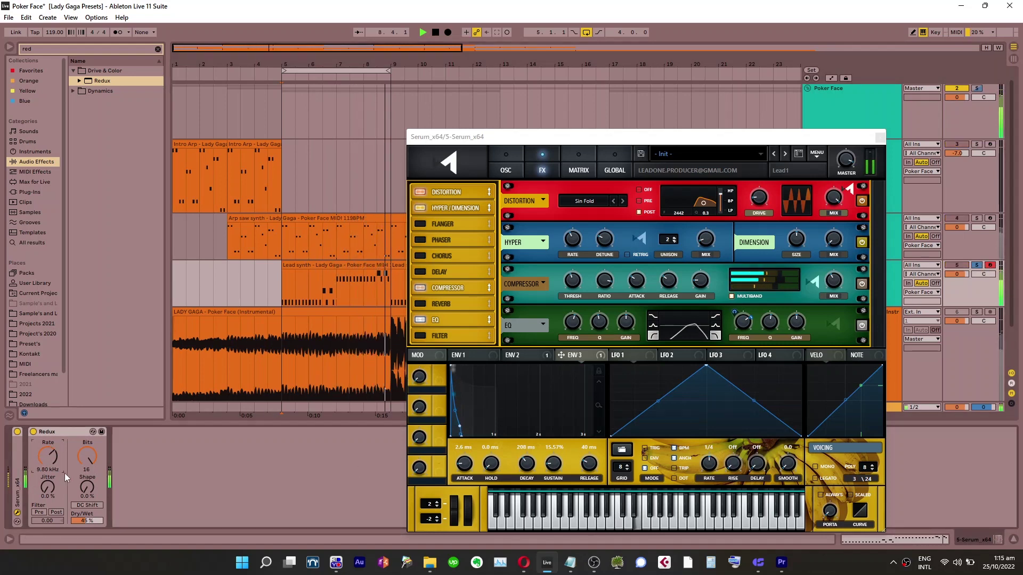
# Set Redux to a rate of 8.53 kHz, 5 bits, 53% shape and about 30% dry/wet
pyautogui.moveTo(87, 487); pyautogui.dragTo(87, 463)
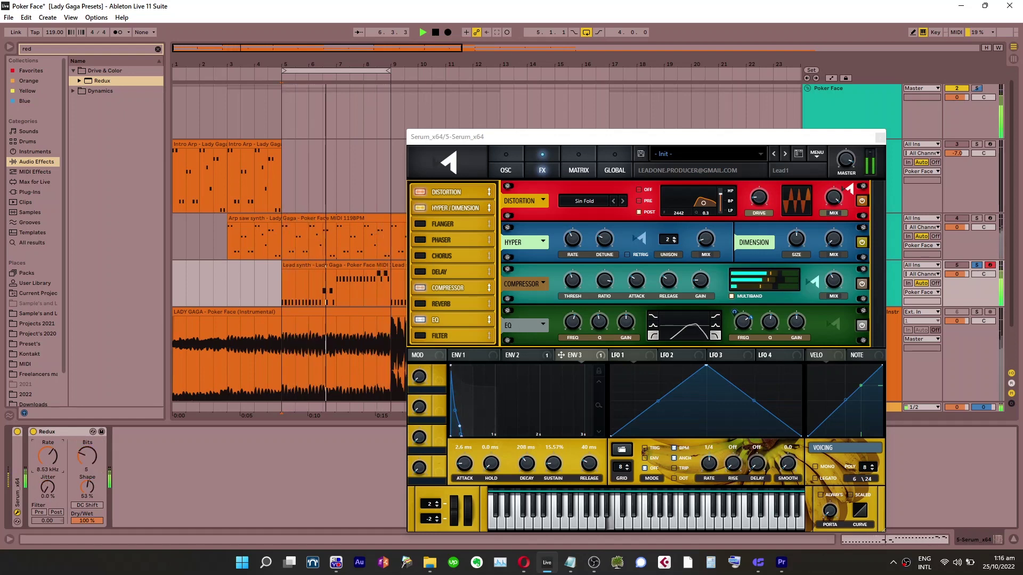
pyautogui.moveTo(87, 521); pyautogui.dragTo(87, 565)
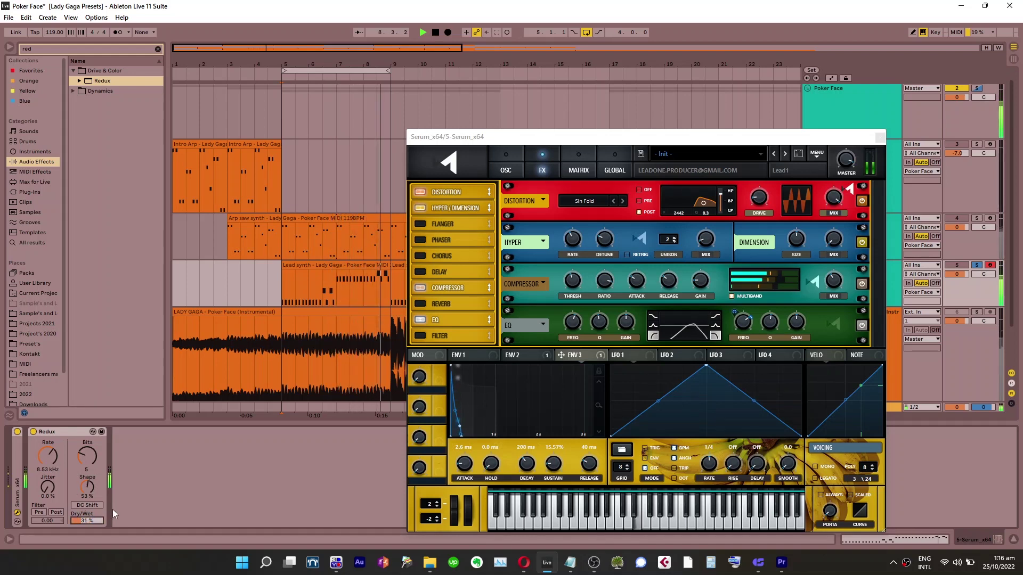
pyautogui.press('s')
pyautogui.moveTo(87, 521); pyautogui.dragTo(87, 522)
pyautogui.click(157, 498)
pyautogui.write('s')
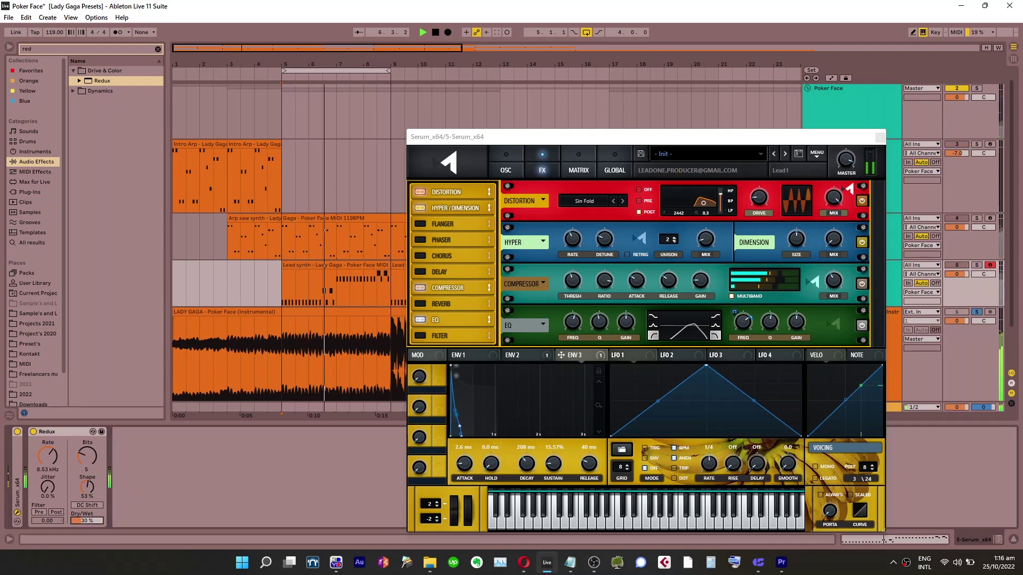
# Raise the Redux dry/wet to about 46% while toggling solo to compare the lead with the instrumental
pyautogui.write('1')
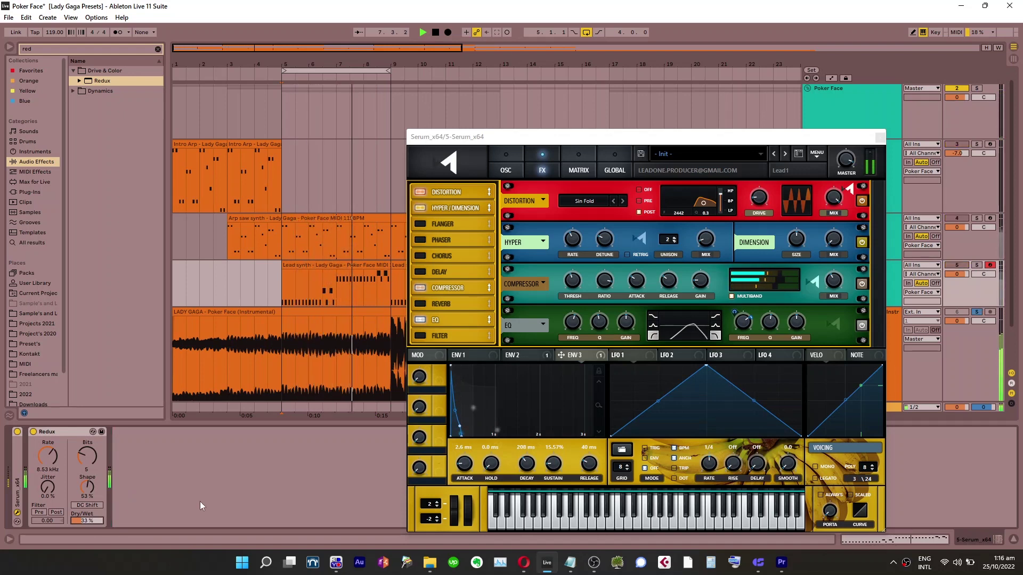
pyautogui.write('s')
pyautogui.moveTo(87, 521); pyautogui.dragTo(87, 519)
pyautogui.click(147, 500)
pyautogui.click(160, 515)
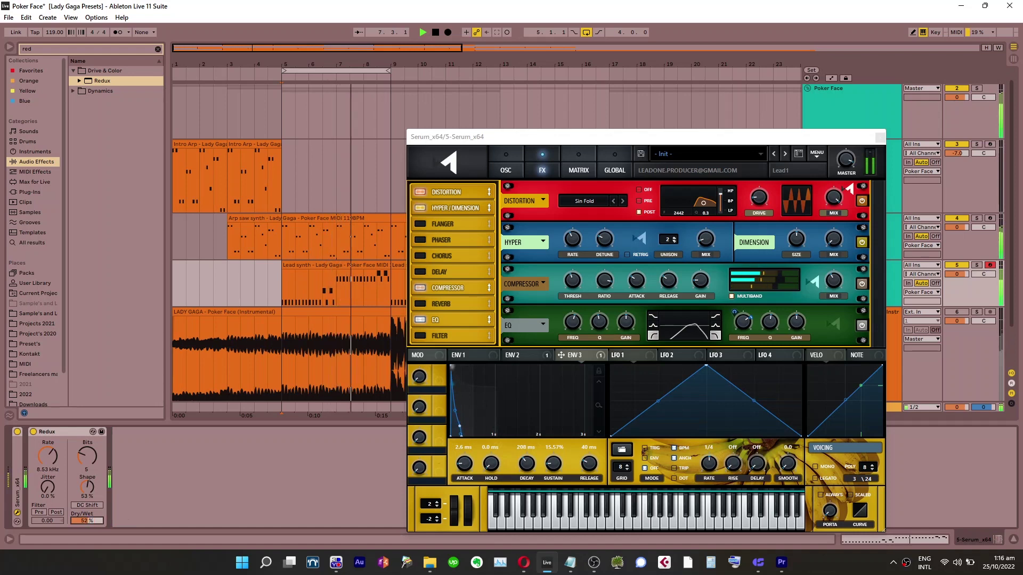
pyautogui.click(977, 265)
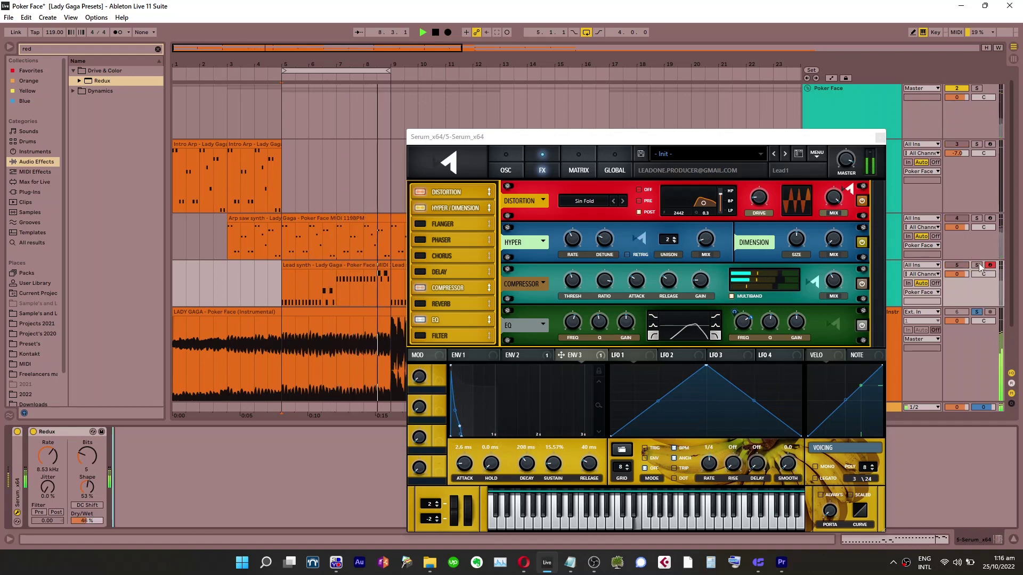
# Try Serum's distortion drive and filter, then reduce the distortion mix to about 48% and fine-tune it
pyautogui.moveTo(762, 200)
pyautogui.mouseDown()
pyautogui.moveTo(768, 213)
pyautogui.moveTo(771, 194)
pyautogui.moveTo(771, 207)
pyautogui.mouseUp()
pyautogui.moveTo(703, 203); pyautogui.dragTo(685, 214)
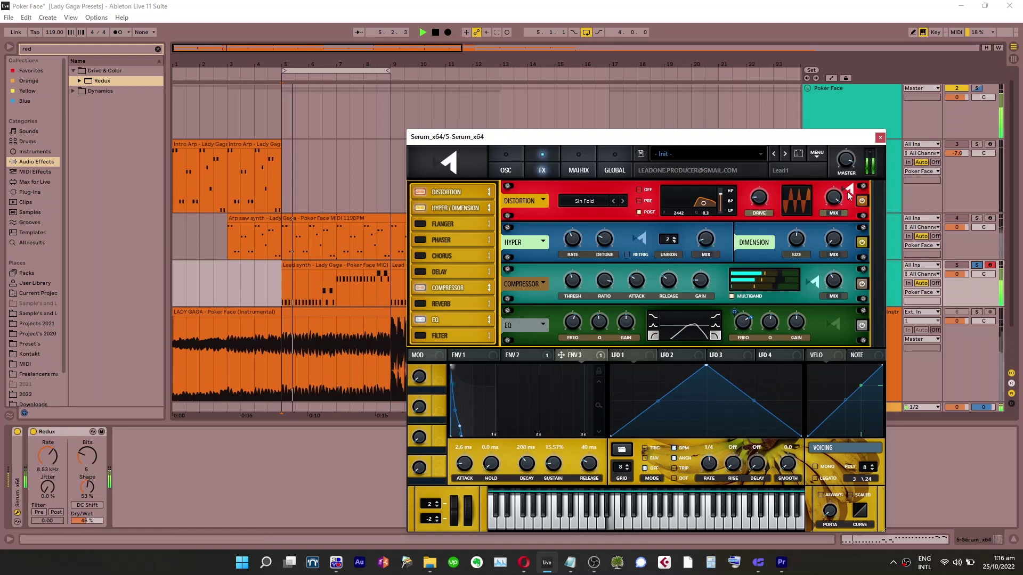
pyautogui.moveTo(833, 213)
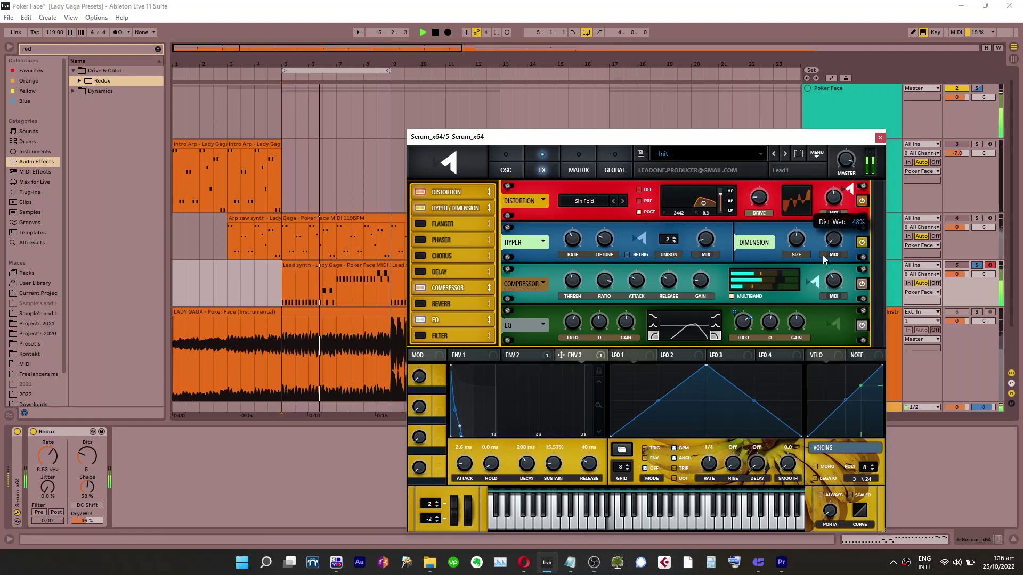
pyautogui.press('s')
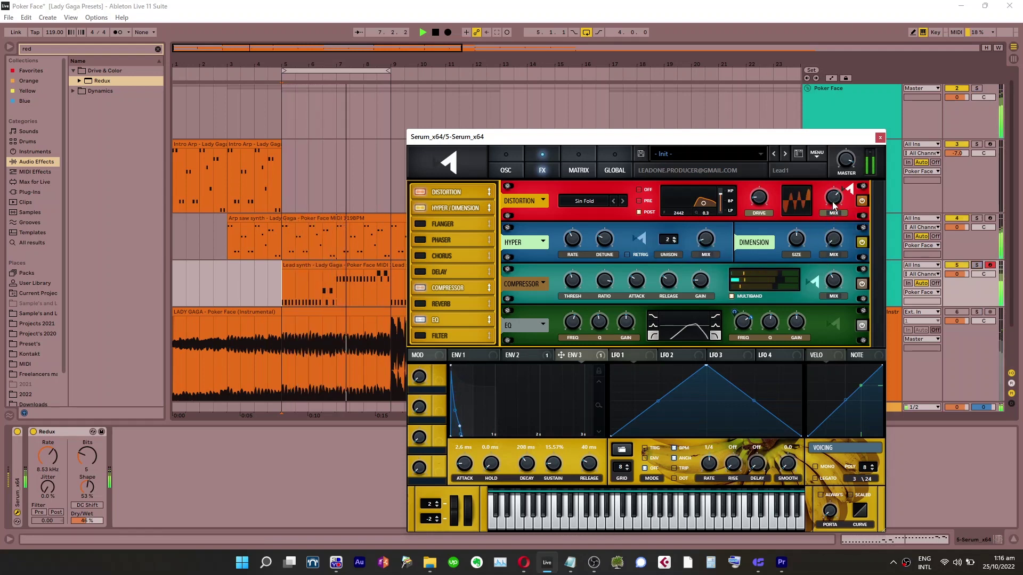
pyautogui.moveTo(835, 201); pyautogui.dragTo(835, 198)
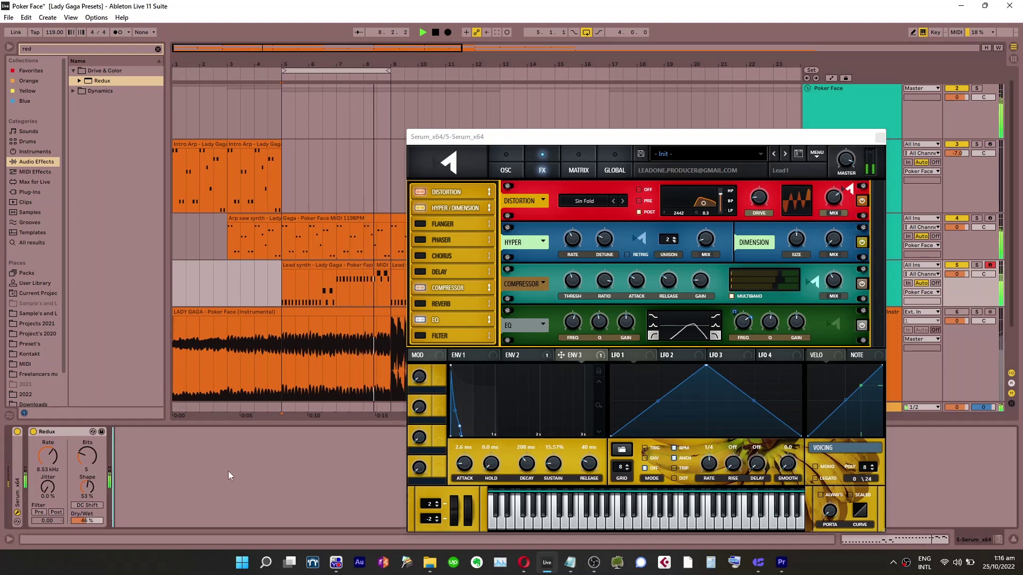
# Bypass the Redux effect on the lead synth track
pyautogui.click(700, 208)
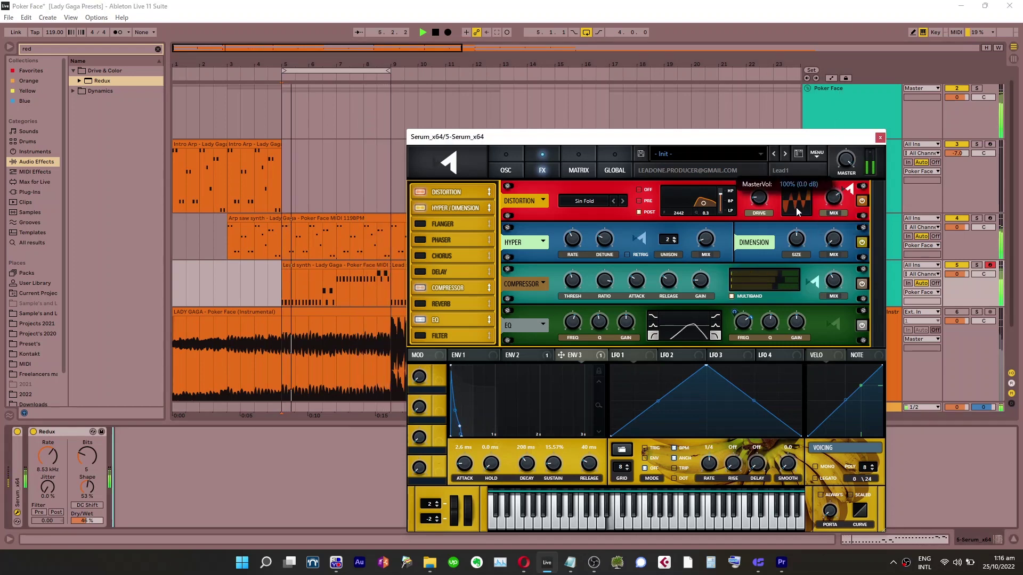
pyautogui.click(34, 431)
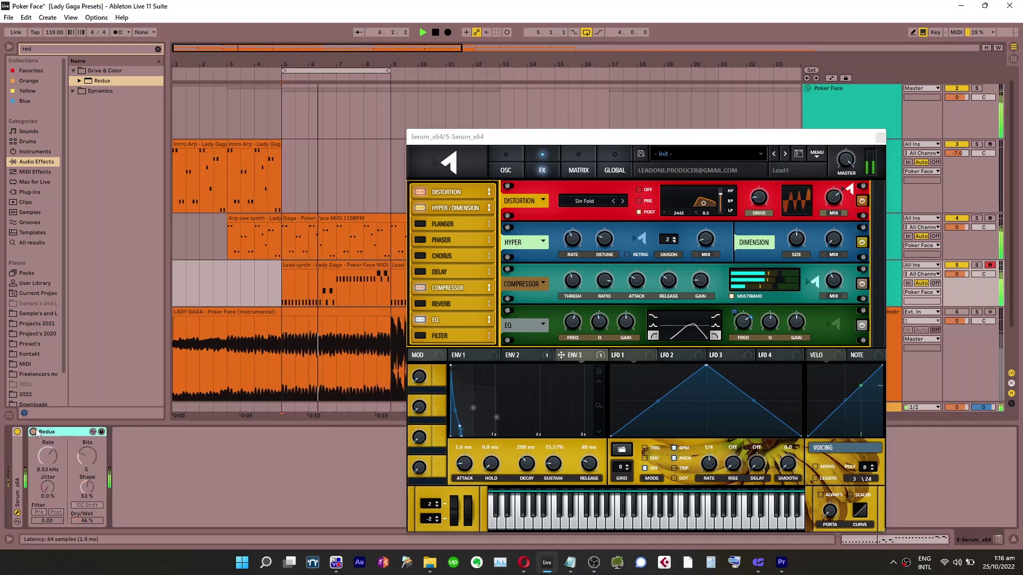
# Re-enable Redux and set it to a 17.0 kHz rate, 0% shape and 70% dry/wet, comparing the lead with the instrumental
pyautogui.click(167, 472)
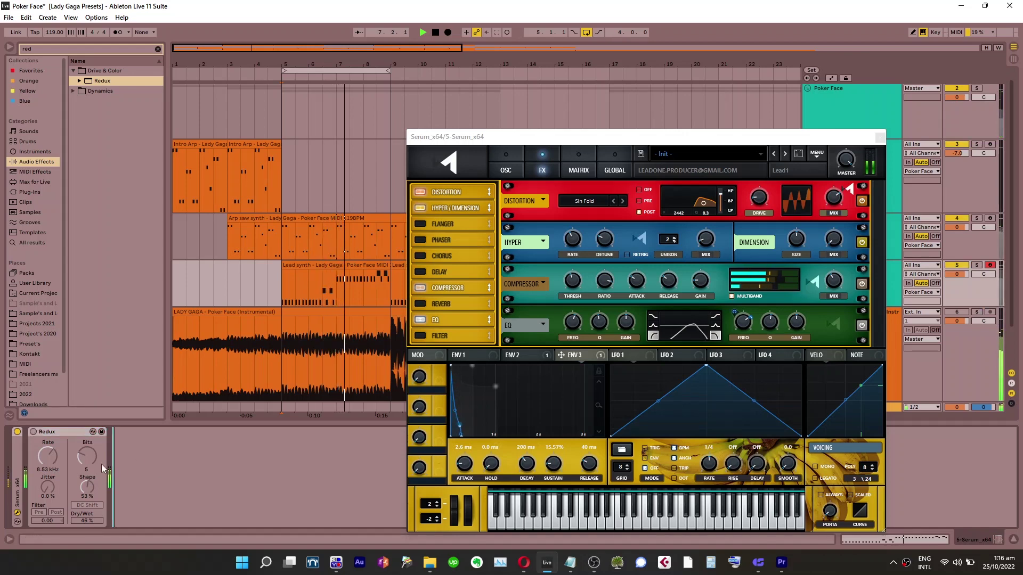
pyautogui.press('s')
pyautogui.click(33, 432)
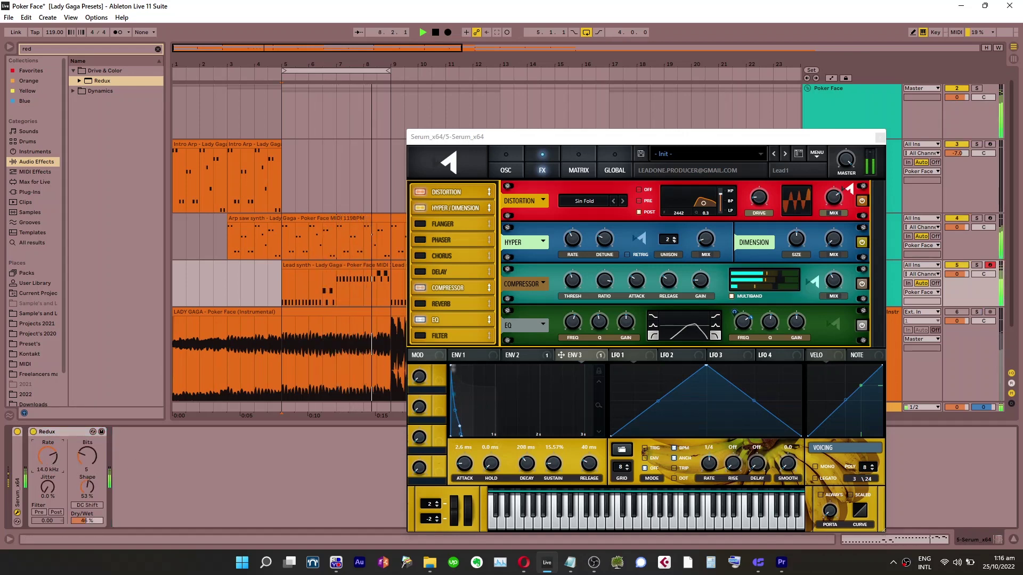
pyautogui.moveTo(49, 459); pyautogui.dragTo(49, 447)
pyautogui.moveTo(87, 521); pyautogui.dragTo(86, 480)
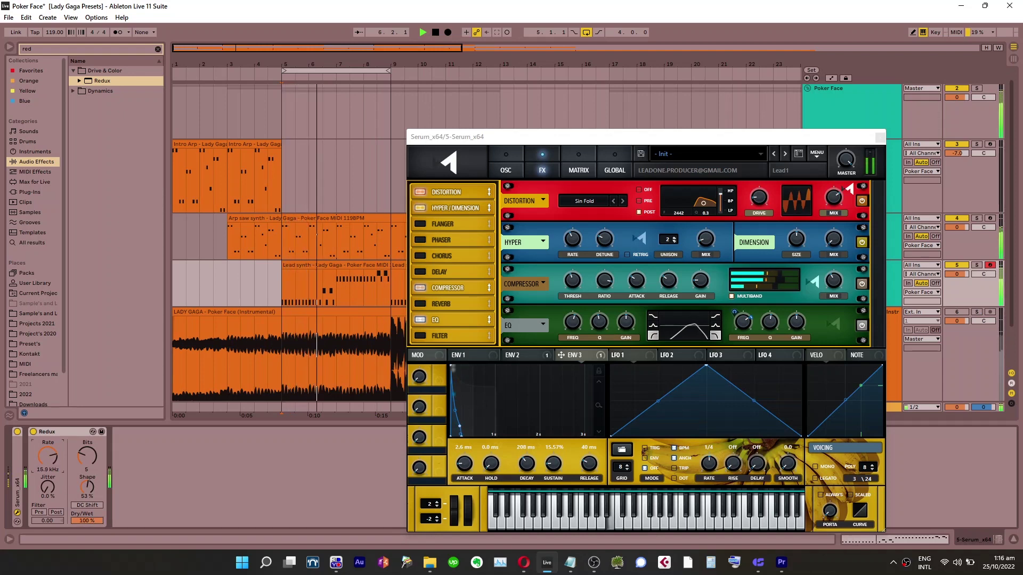
pyautogui.moveTo(48, 457); pyautogui.dragTo(48, 456)
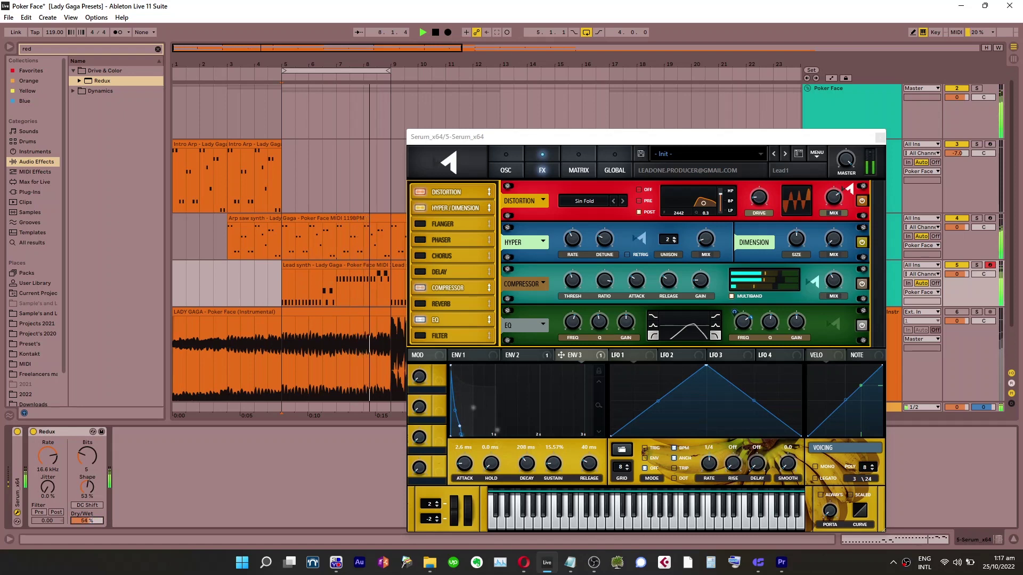
pyautogui.moveTo(87, 521); pyautogui.dragTo(91, 523)
pyautogui.click(169, 504)
pyautogui.click(179, 494)
pyautogui.press('s')
pyautogui.press('s')
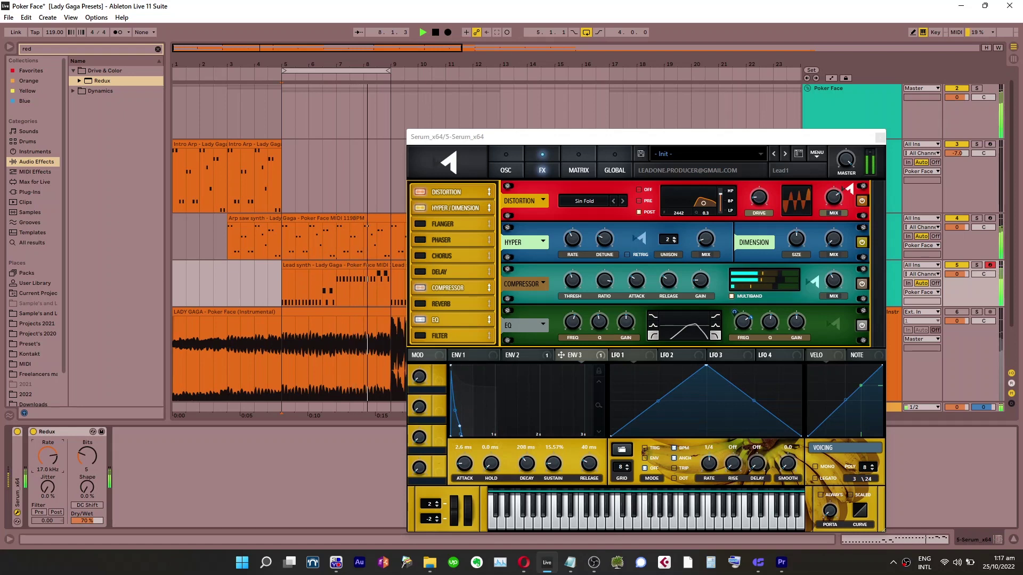
# Check the instrumental track's effects, and lower the lead's Redux to a 14.8 kHz rate and 50% dry/wet
pyautogui.click(186, 352)
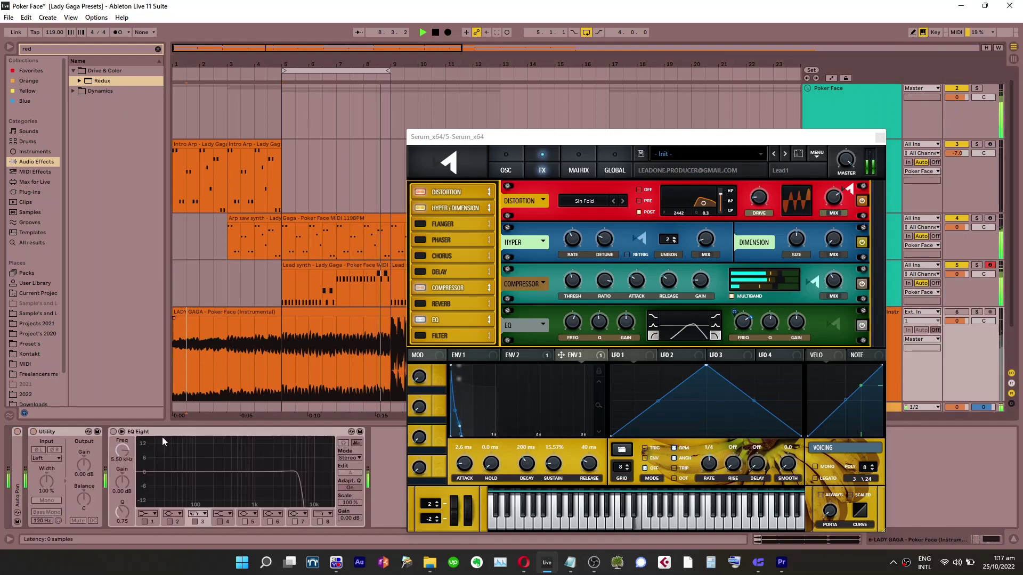
pyautogui.click(248, 275)
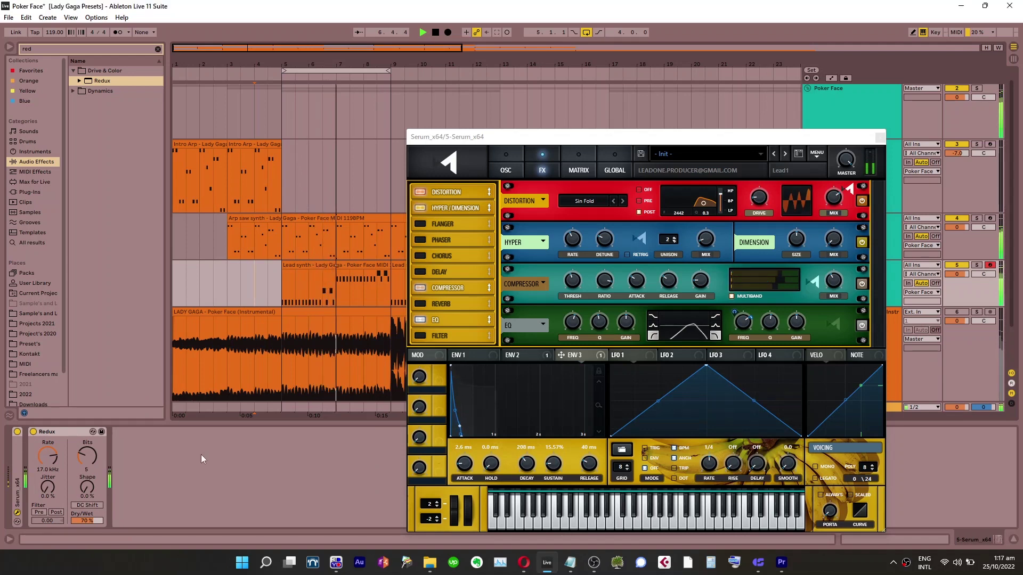
pyautogui.click(147, 470)
pyautogui.press('s')
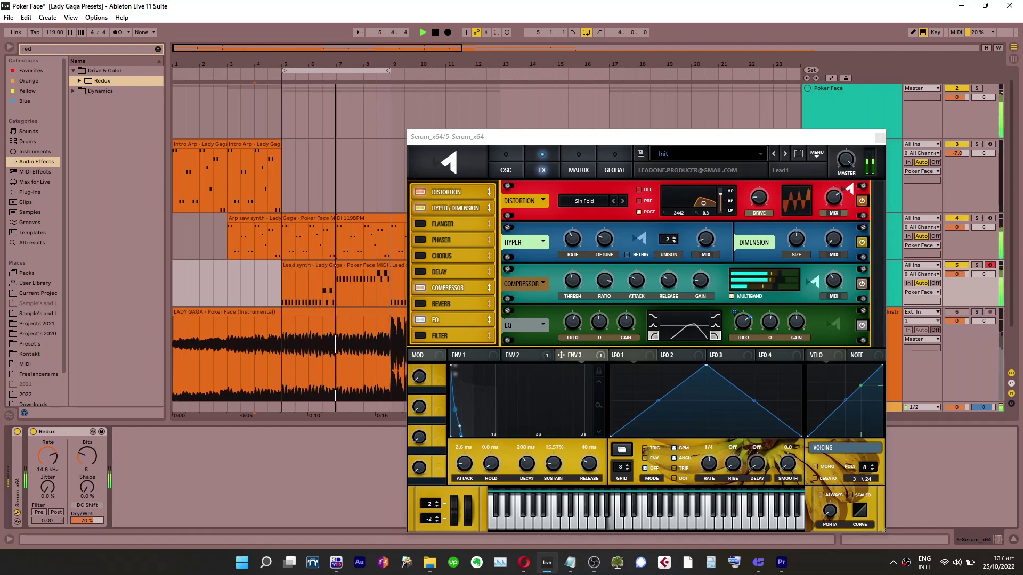
pyautogui.click(199, 505)
# Inspect the noise oscillator's pitch, phase and level settings and envelope 2 in Serum
pyautogui.click(506, 168)
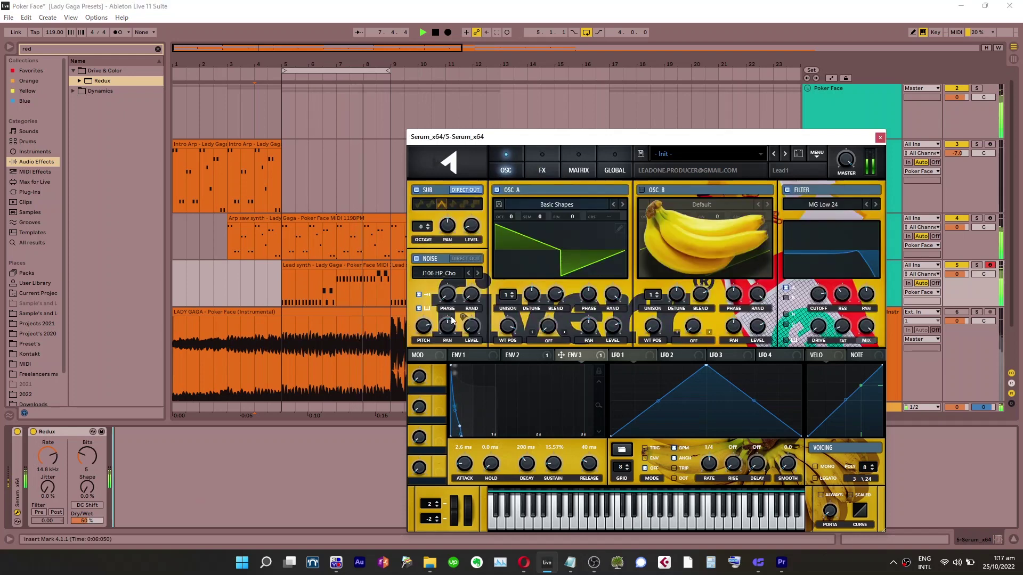
pyautogui.moveTo(422, 327)
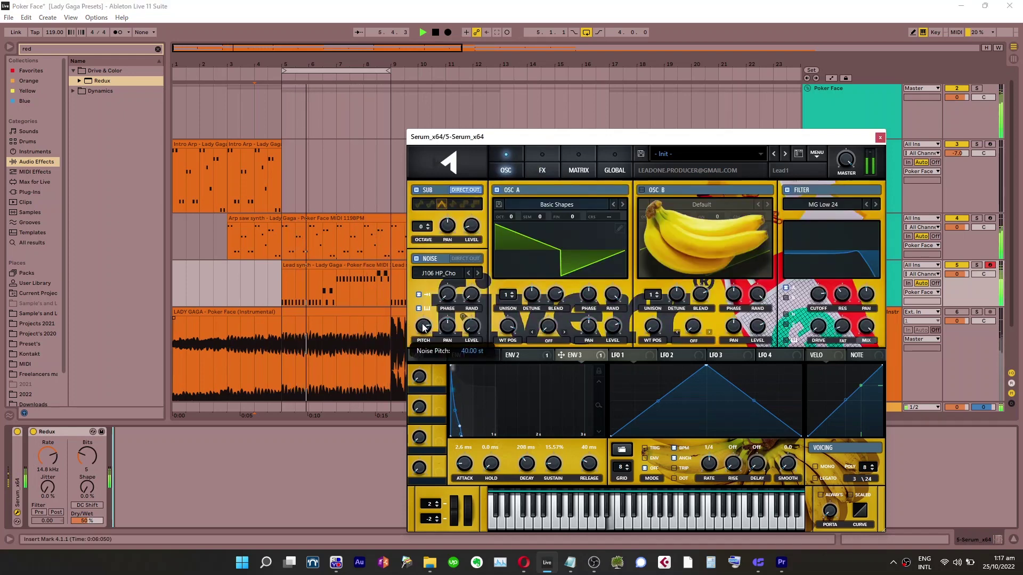
pyautogui.click(523, 353)
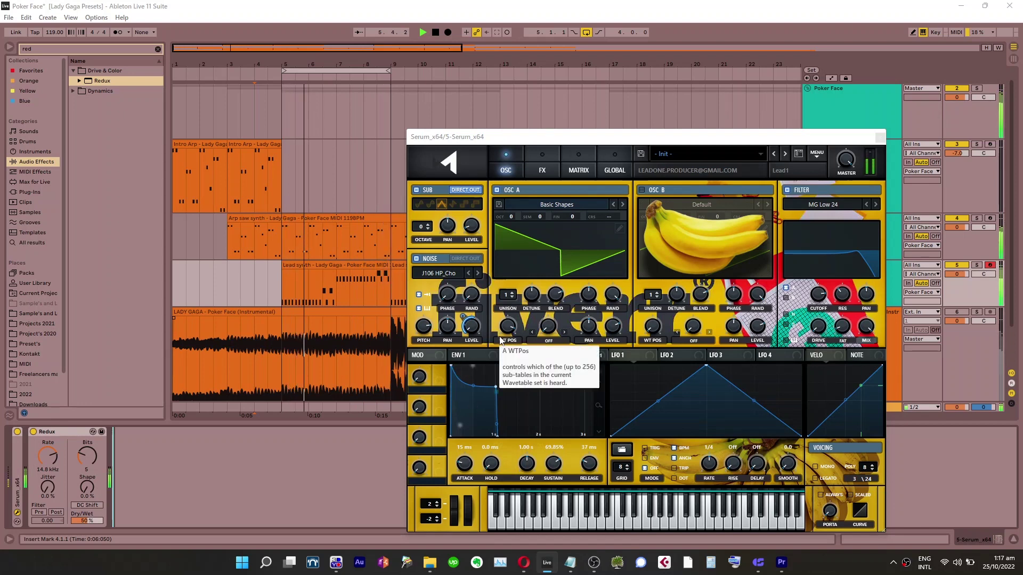
pyautogui.click(452, 326)
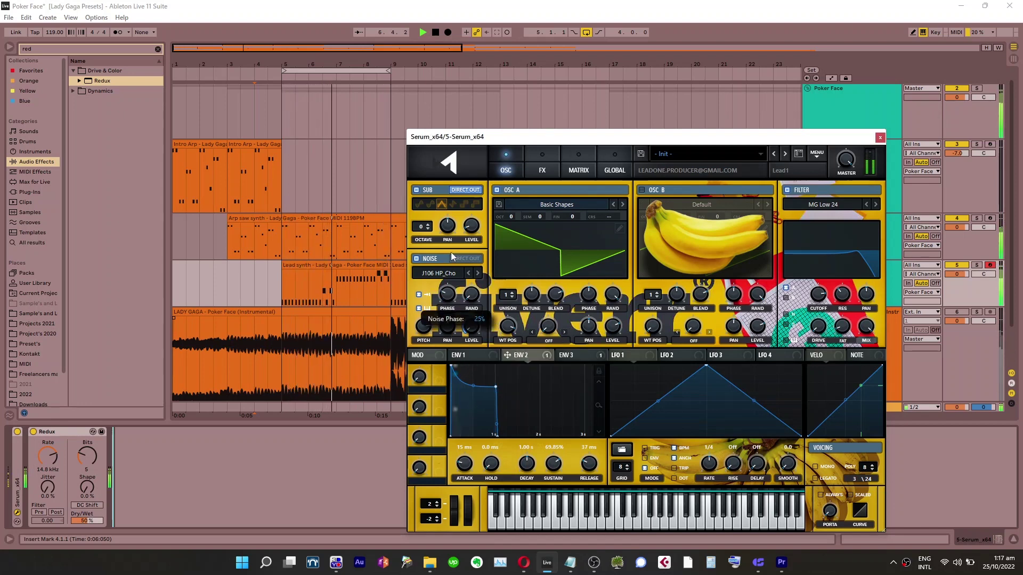
pyautogui.click(287, 500)
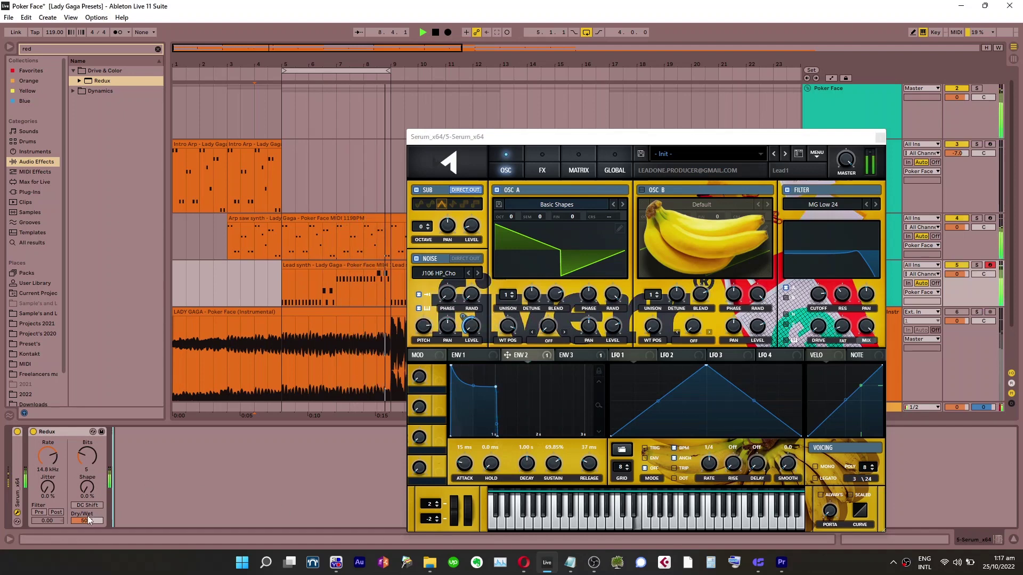
# Reduce the Redux dry/wet to 31% and fine-tune Serum's filter cutoff while comparing with the instrumental
pyautogui.moveTo(87, 521); pyautogui.dragTo(87, 523)
pyautogui.click(147, 499)
pyautogui.press('s')
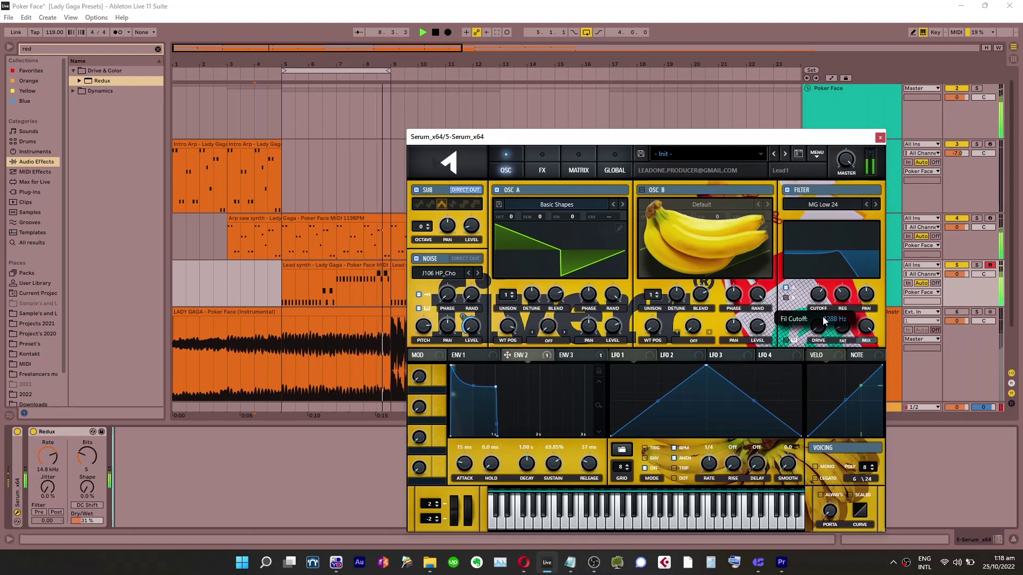
pyautogui.click(270, 463)
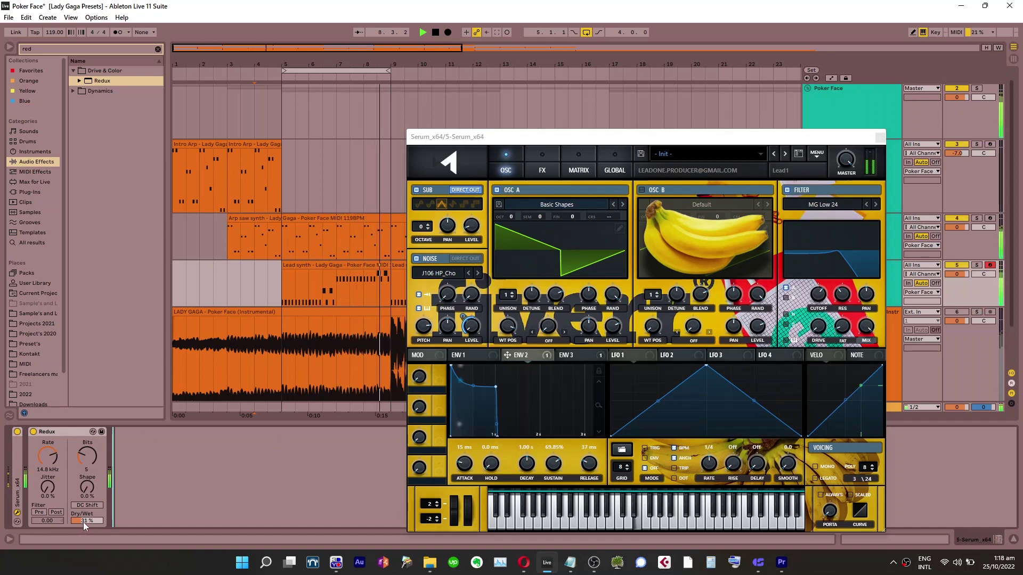
# Try Redux at 16.2 kHz, 8 bits and 81% dry/wet, and at 8.82 kHz, 6 bits and 23% dry/wet
pyautogui.moveTo(83, 522); pyautogui.dragTo(83, 490)
pyautogui.moveTo(53, 455); pyautogui.dragTo(53, 462)
pyautogui.moveTo(98, 521); pyautogui.dragTo(95, 526)
pyautogui.moveTo(48, 456); pyautogui.dragTo(48, 455)
pyautogui.moveTo(87, 521); pyautogui.dragTo(87, 501)
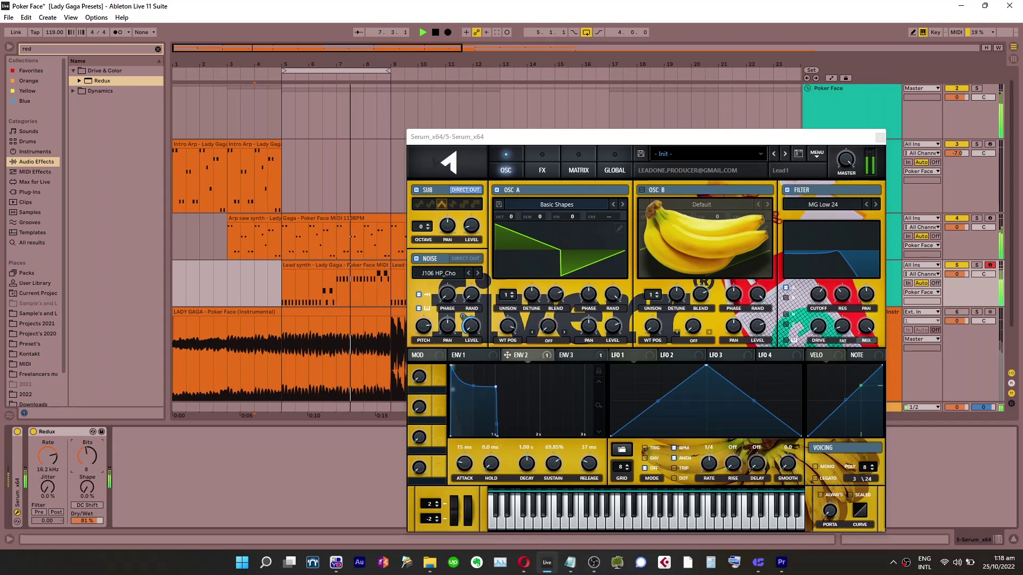
pyautogui.moveTo(48, 454); pyautogui.dragTo(48, 458)
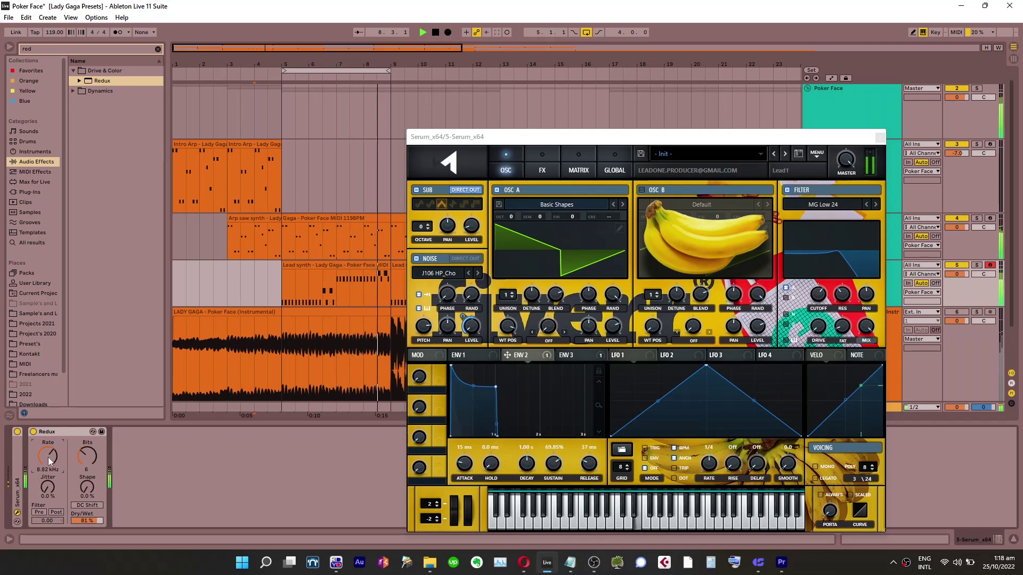
pyautogui.moveTo(87, 520)
pyautogui.mouseDown()
pyautogui.moveTo(87, 530)
pyautogui.moveTo(87, 521)
pyautogui.mouseUp()
pyautogui.click(158, 500)
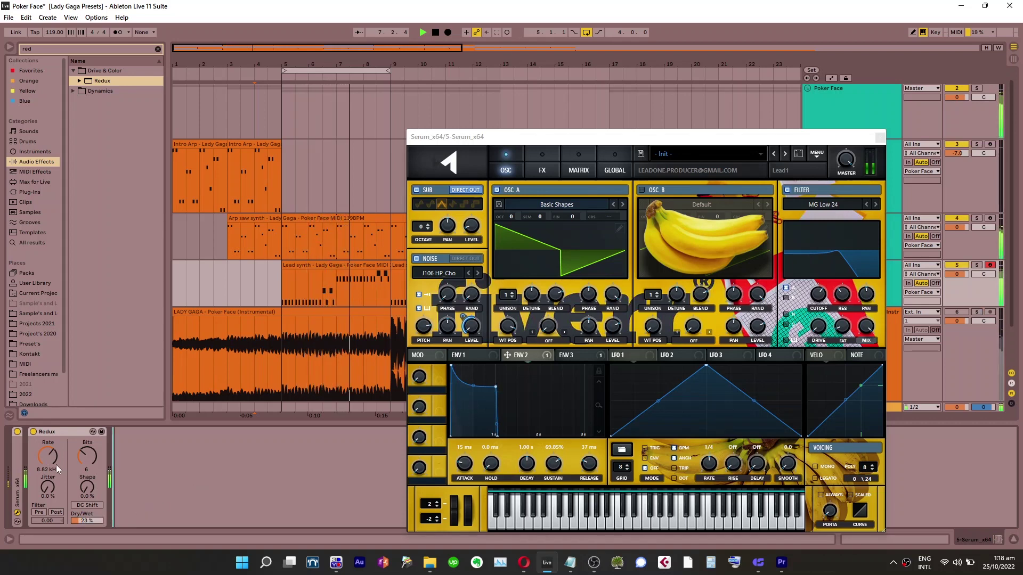
# Set Redux to 10 bits and 100% dry/wet on the soloed lead, trying an 11.1 kHz rate with added jitter
pyautogui.scroll(3, 53, 462)
pyautogui.moveTo(82, 520); pyautogui.dragTo(85, 458)
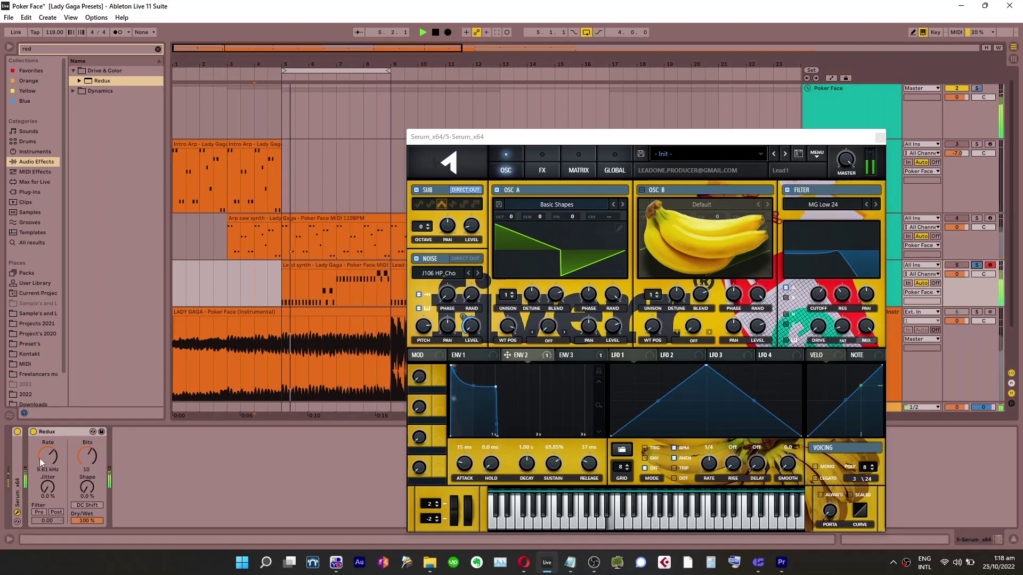
pyautogui.moveTo(43, 467); pyautogui.dragTo(48, 434)
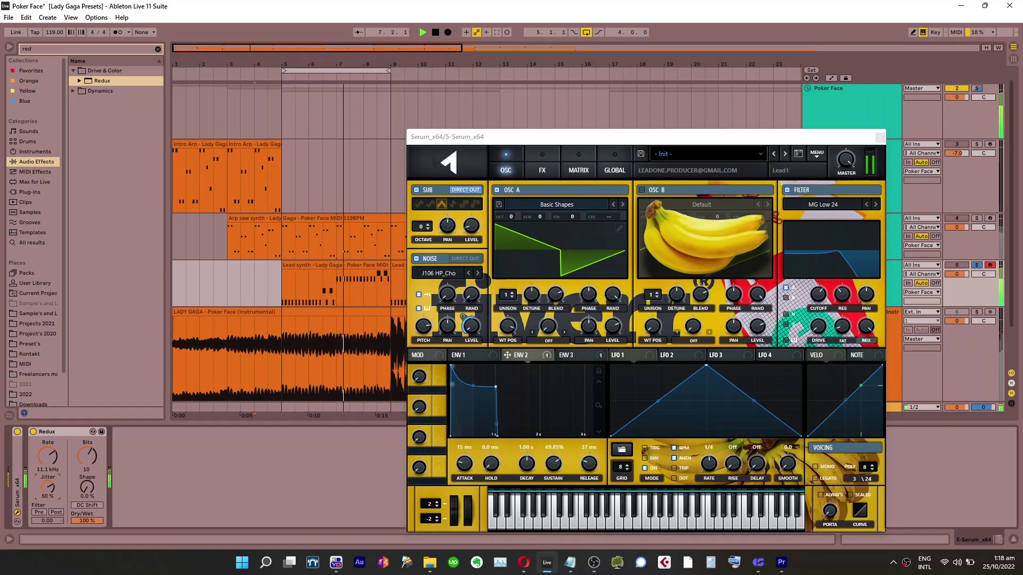
pyautogui.moveTo(87, 487); pyautogui.dragTo(87, 538)
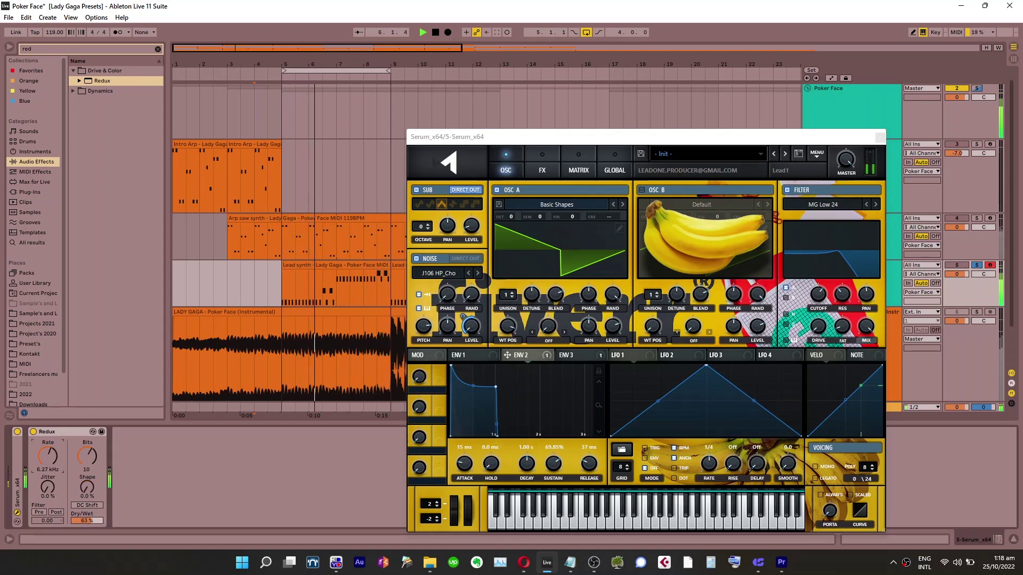
# Set the Redux dry/wet to 59% and its rate to 16.2 kHz while listening with the other tracks
pyautogui.moveTo(87, 538)
pyautogui.mouseDown()
pyautogui.moveTo(87, 552)
pyautogui.moveTo(97, 517)
pyautogui.moveTo(87, 520)
pyautogui.mouseUp()
pyautogui.click(146, 475)
pyautogui.click(155, 490)
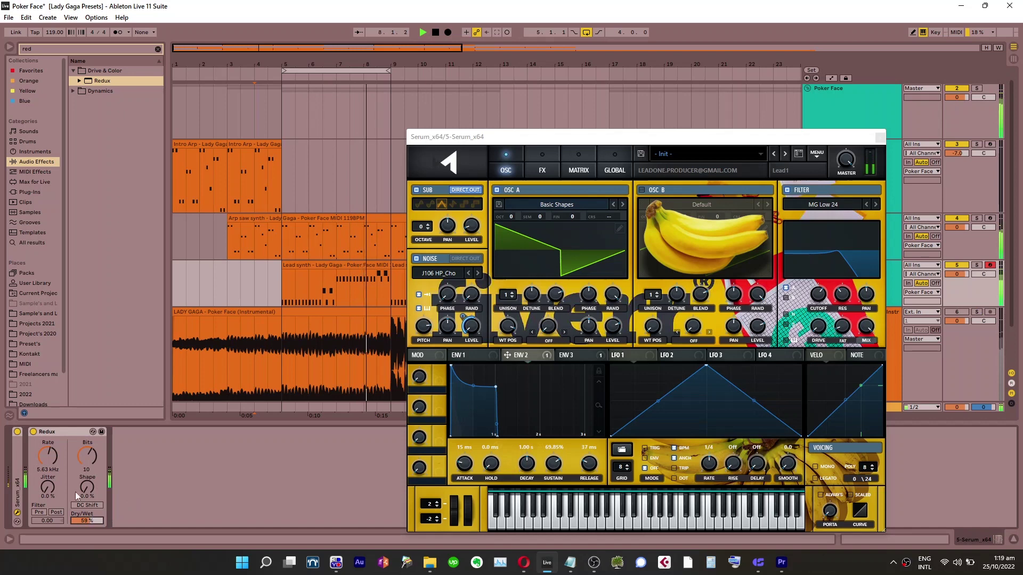
pyautogui.moveTo(48, 457); pyautogui.dragTo(48, 440)
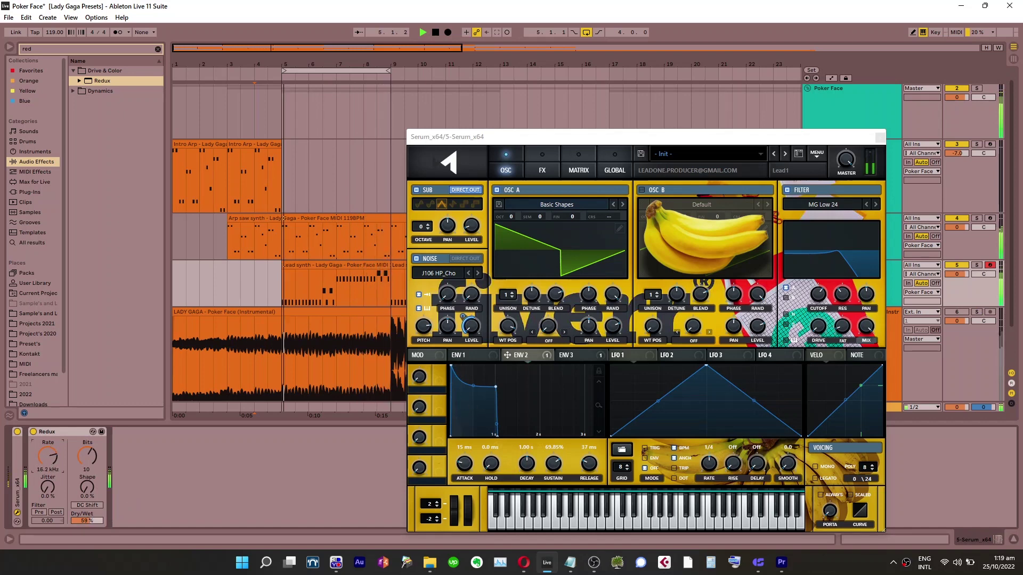
pyautogui.click(110, 510)
# Assign Serum's first macro to the filter cutoff, name it CTF and set it to about 26%
pyautogui.click(822, 298)
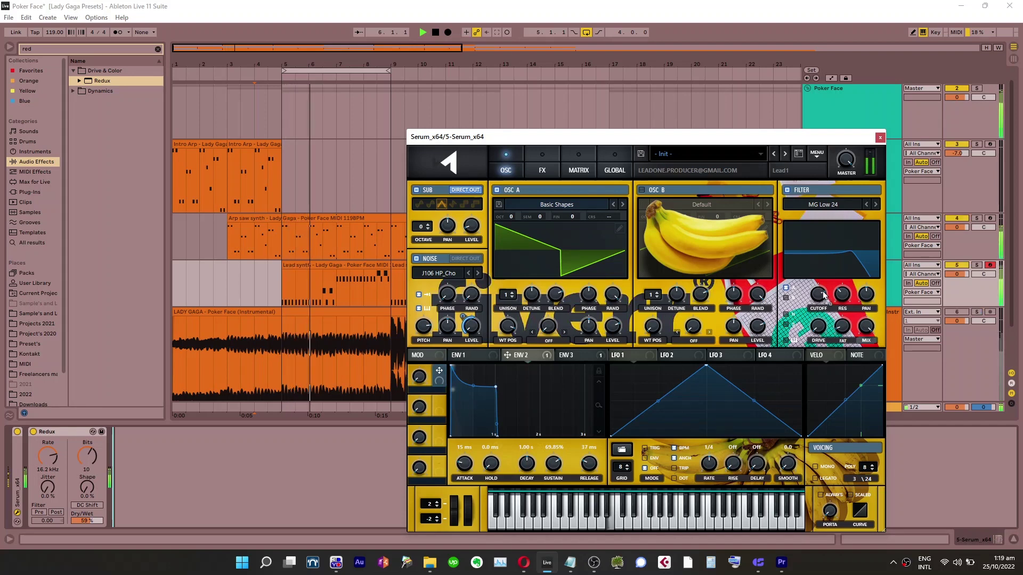
pyautogui.moveTo(823, 295); pyautogui.dragTo(825, 287)
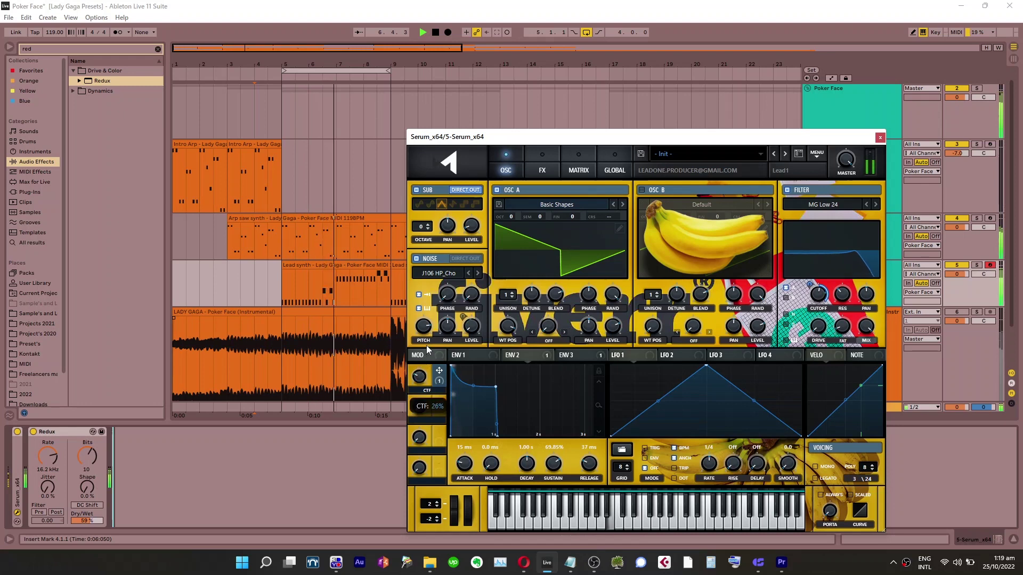
pyautogui.click(318, 454)
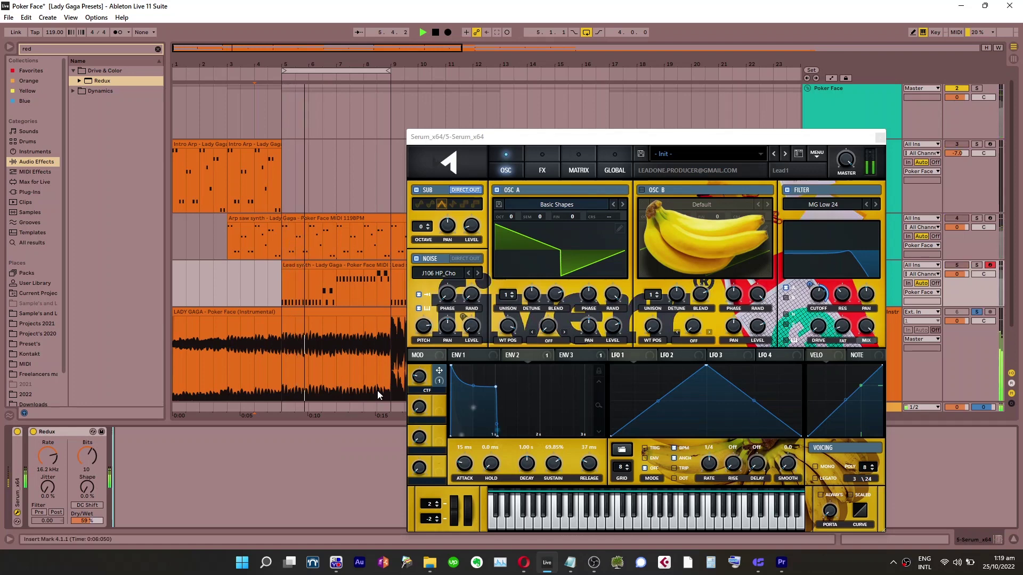
# Replay the loop from bar 5 to compare with the instrumental, and adjust the CTF macro to about 29%
pyautogui.press('space')
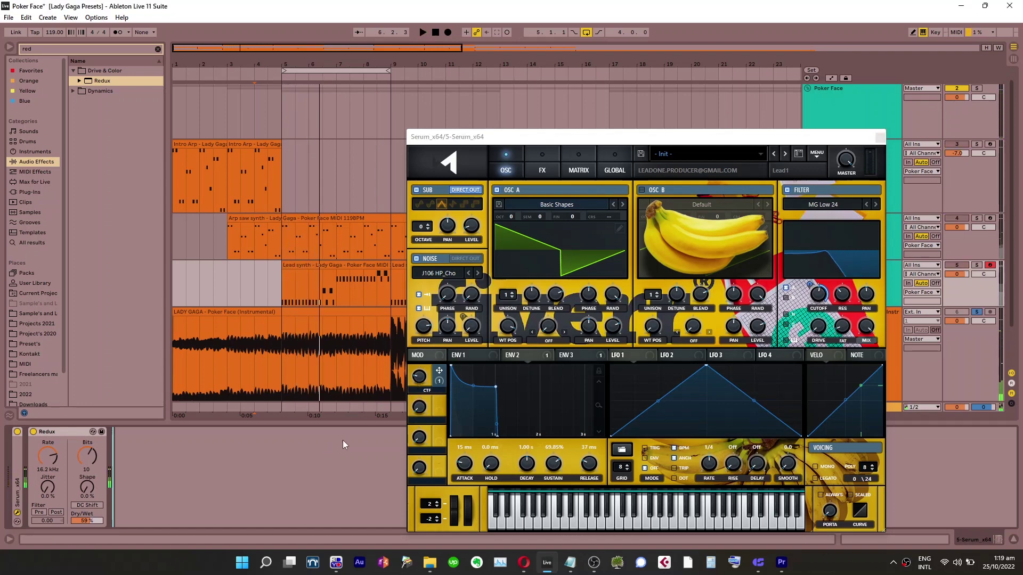
pyautogui.press('space')
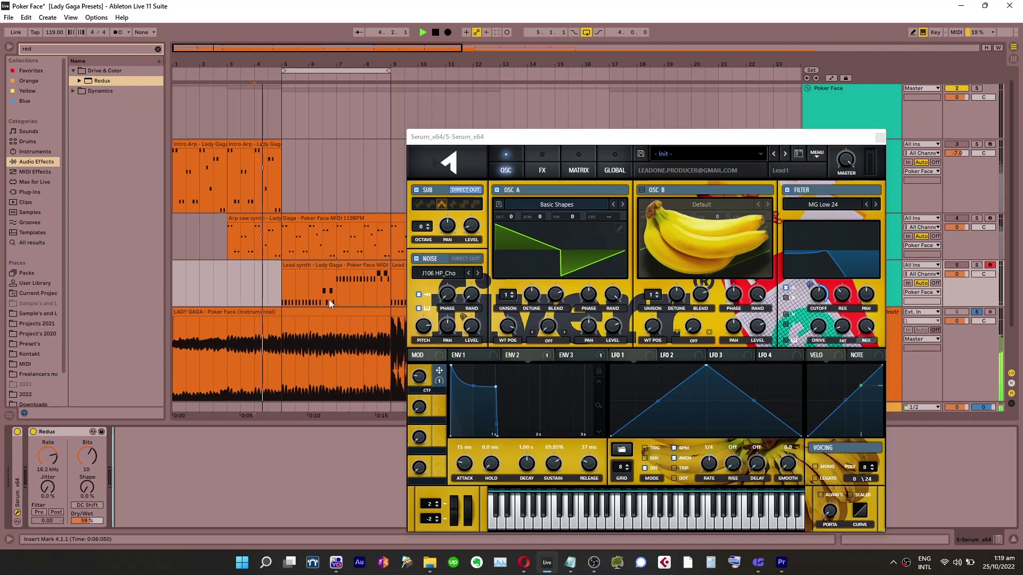
pyautogui.click(282, 201)
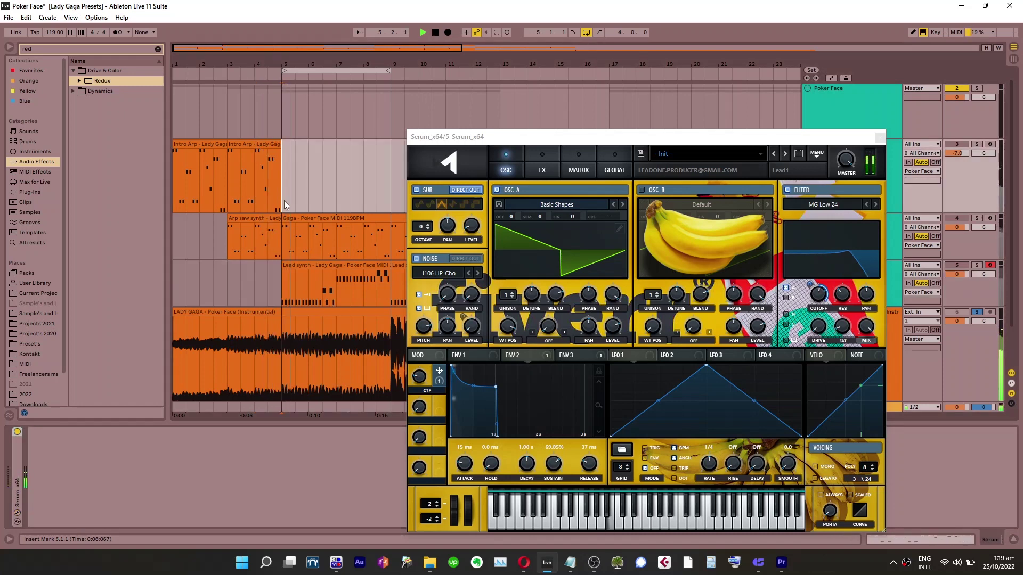
pyautogui.moveTo(418, 378)
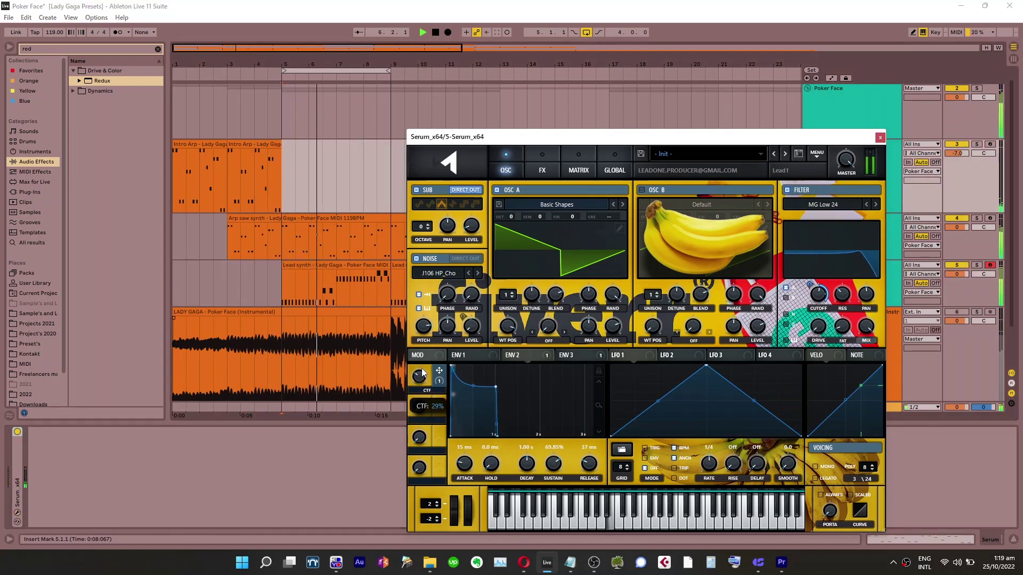
pyautogui.moveTo(421, 379)
pyautogui.mouseDown()
pyautogui.moveTo(420, 394)
pyautogui.moveTo(421, 375)
pyautogui.mouseUp()
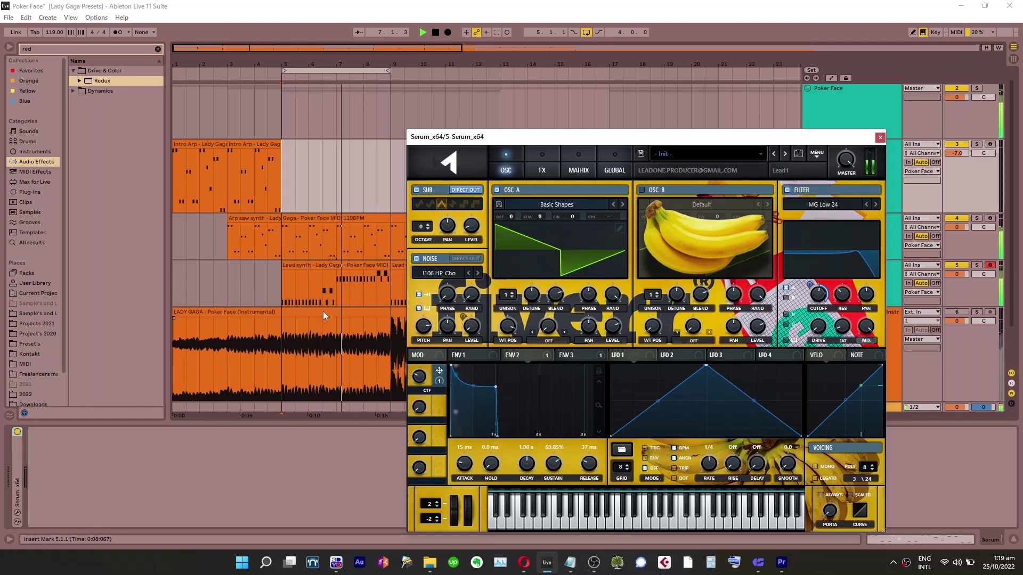
# Lower the Redux dry/wet on the lead synth track to 15%
pyautogui.click(269, 287)
pyautogui.moveTo(85, 520); pyautogui.dragTo(85, 519)
pyautogui.click(133, 484)
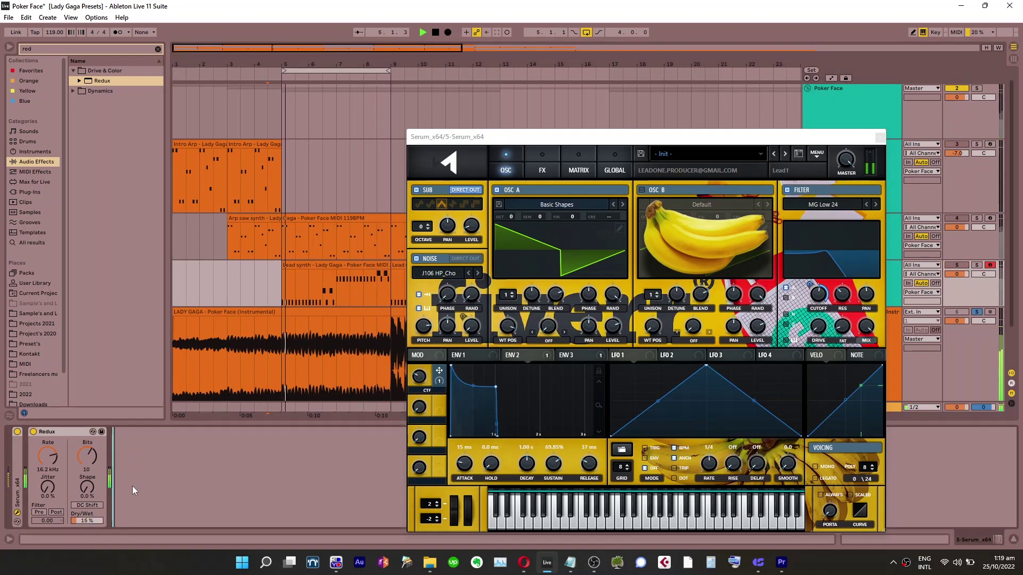
pyautogui.click(65, 430)
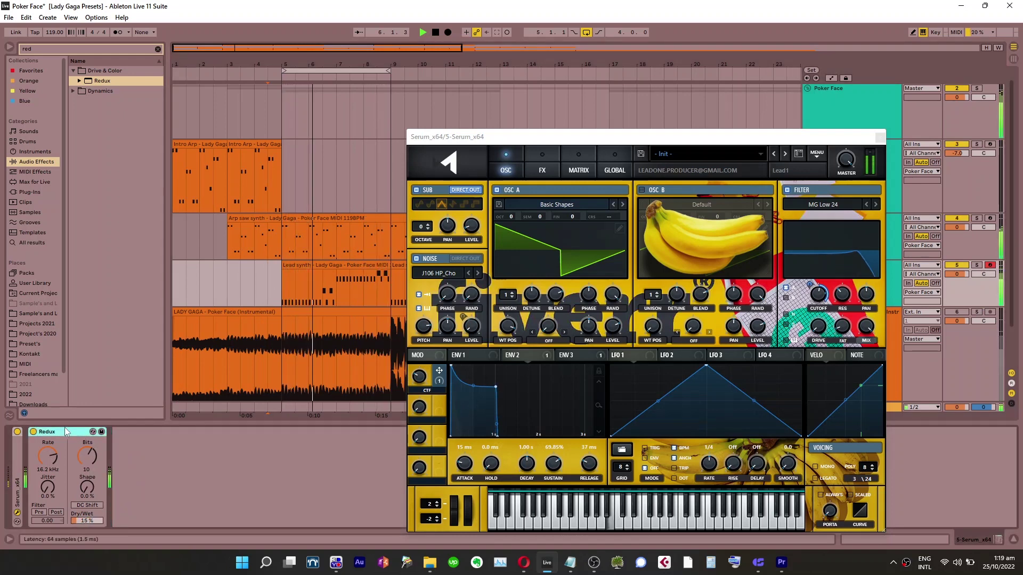
# Enable the Filter effect in Serum's effects rack and set its type to SampHold
pyautogui.click(554, 169)
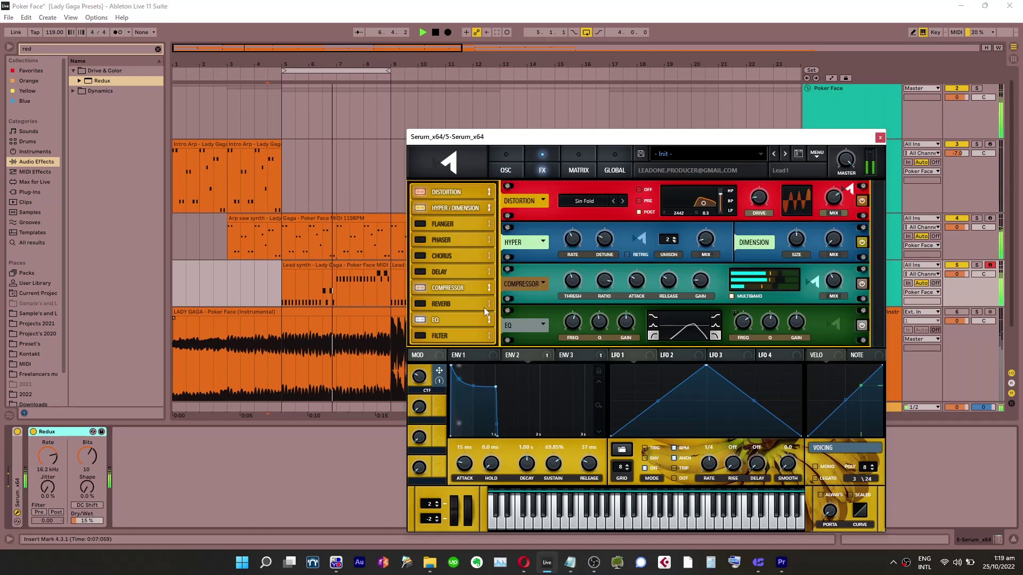
pyautogui.click(421, 337)
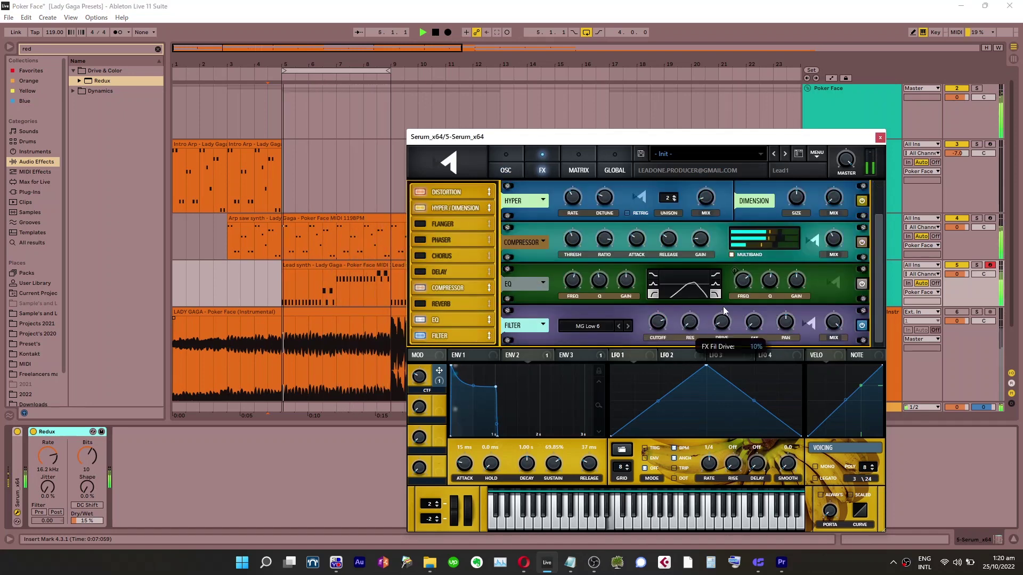
pyautogui.click(629, 326)
pyautogui.click(597, 327)
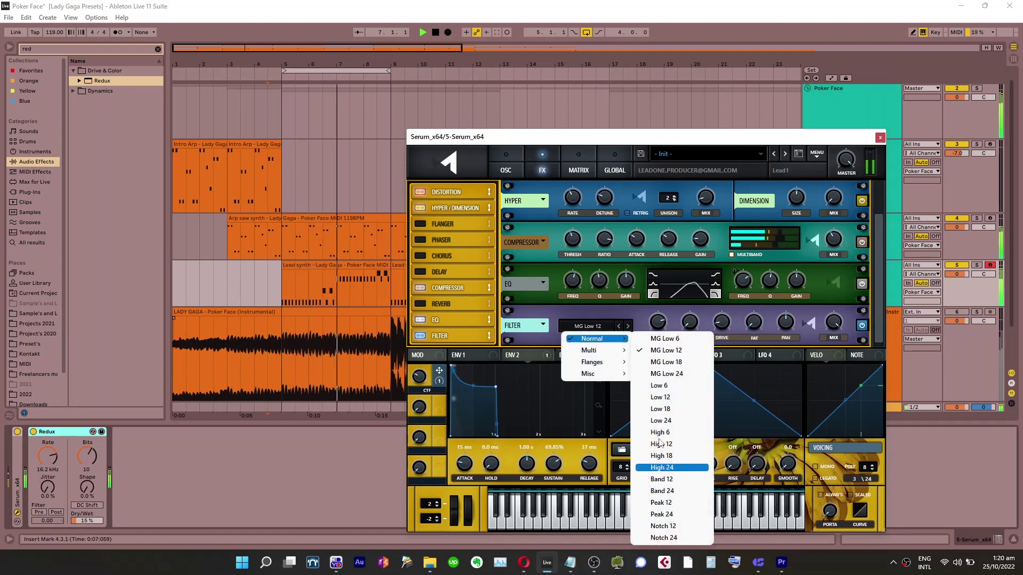
pyautogui.moveTo(601, 354)
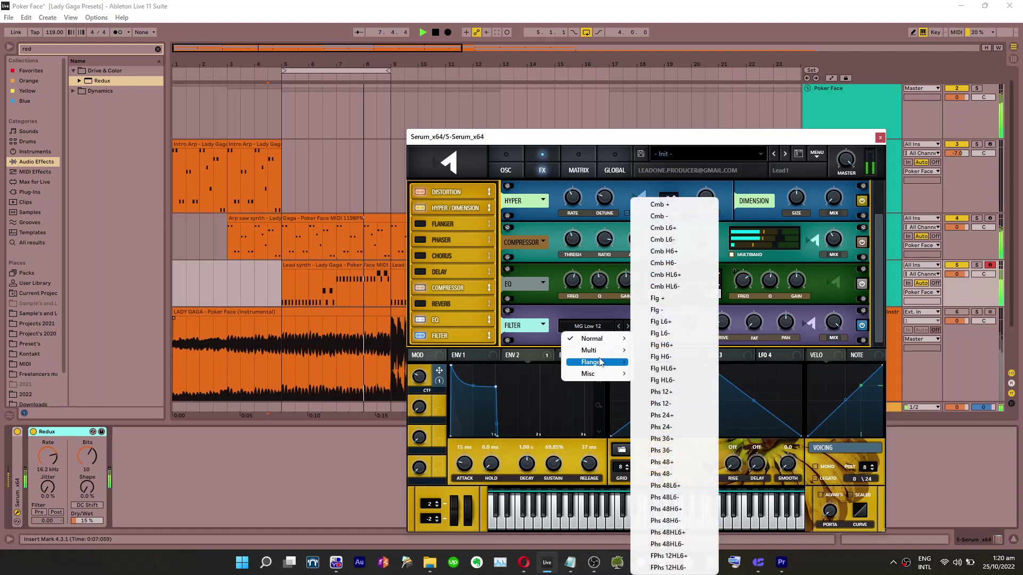
pyautogui.moveTo(600, 376)
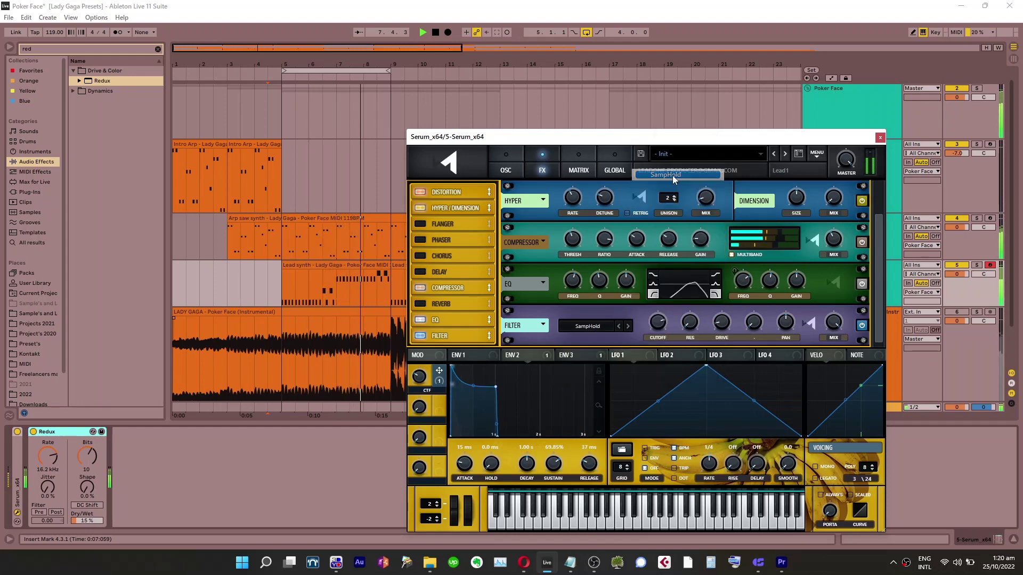
pyautogui.click(673, 176)
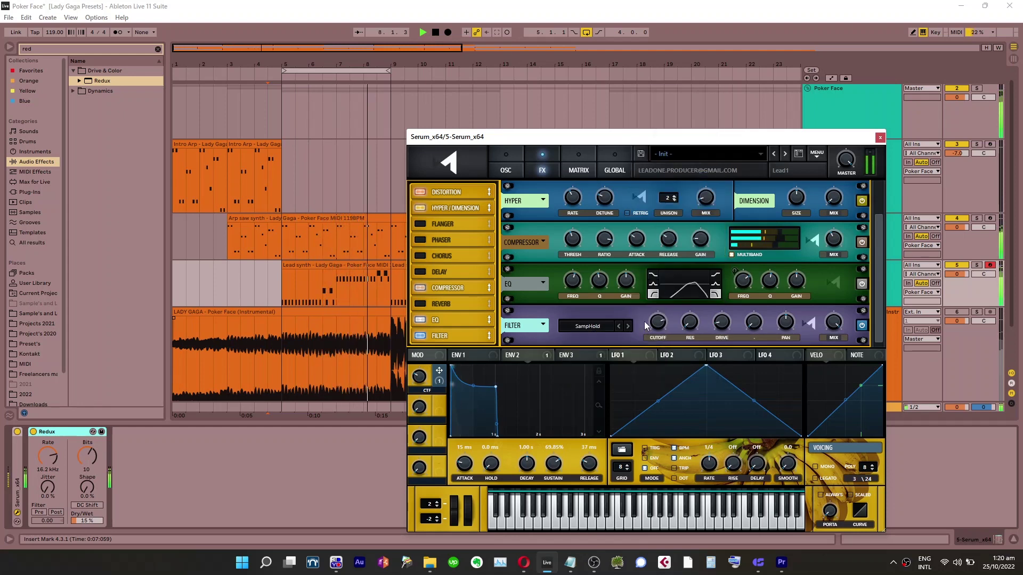
# Bypass Redux on the lead synth track, adjust the FX filter's cutoff and set its mix to about 35% with the lead soloed
pyautogui.click(33, 432)
pyautogui.click(190, 458)
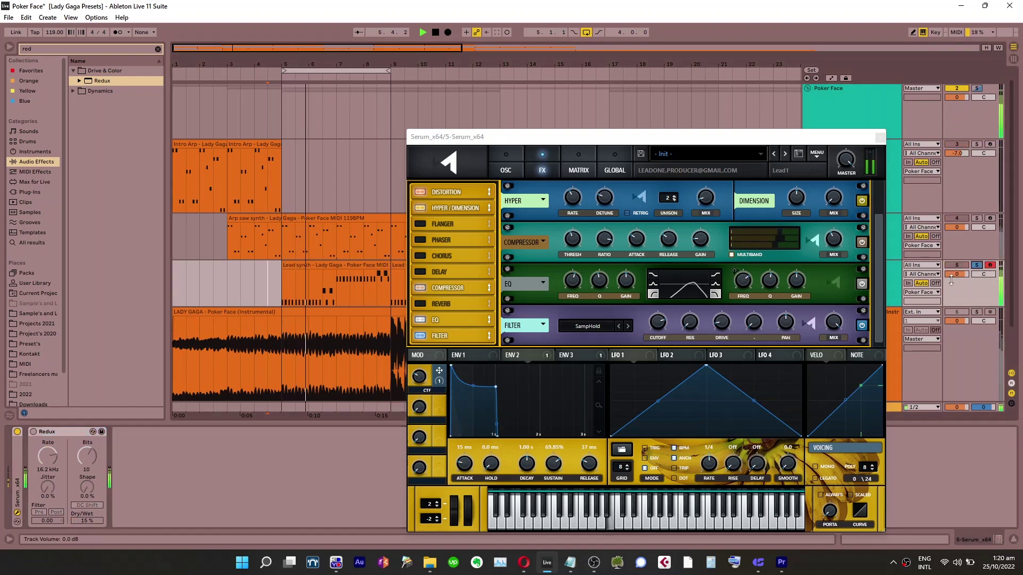
pyautogui.click(659, 315)
pyautogui.moveTo(660, 316); pyautogui.dragTo(660, 322)
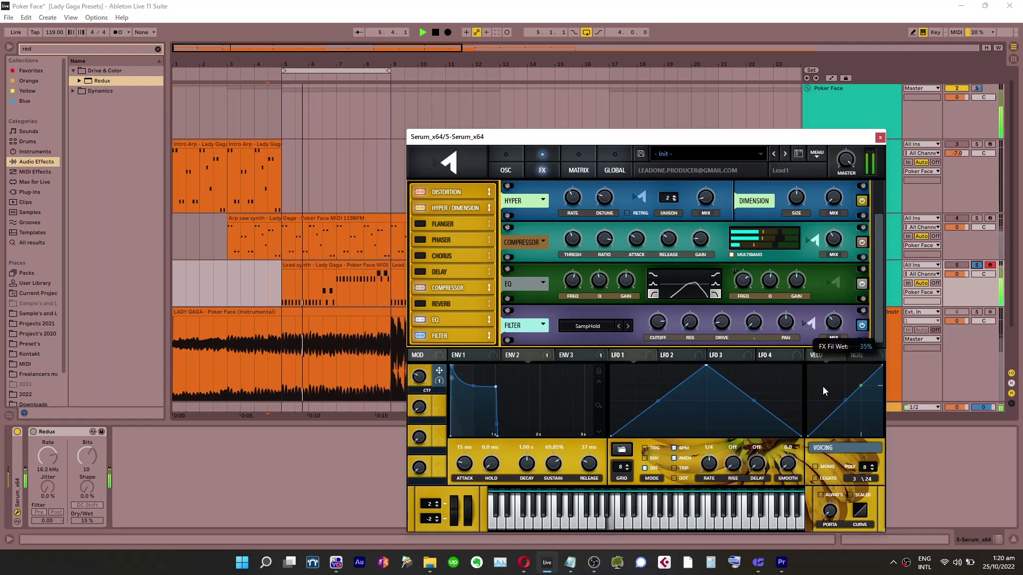
pyautogui.moveTo(812, 396); pyautogui.dragTo(816, 370)
pyautogui.press('s')
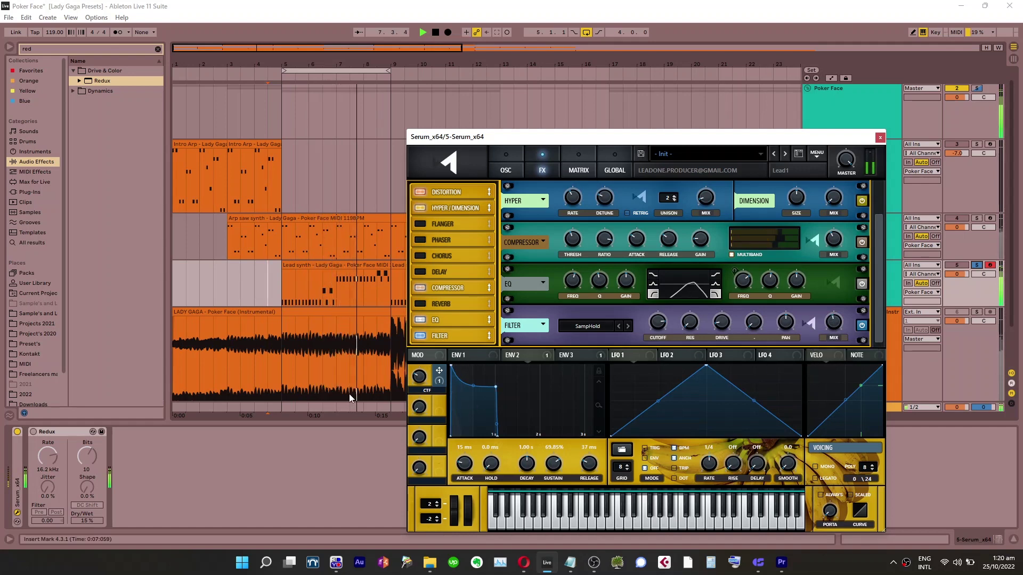
# Delete Redux from the lead synth track
pyautogui.click(260, 456)
pyautogui.click(73, 435)
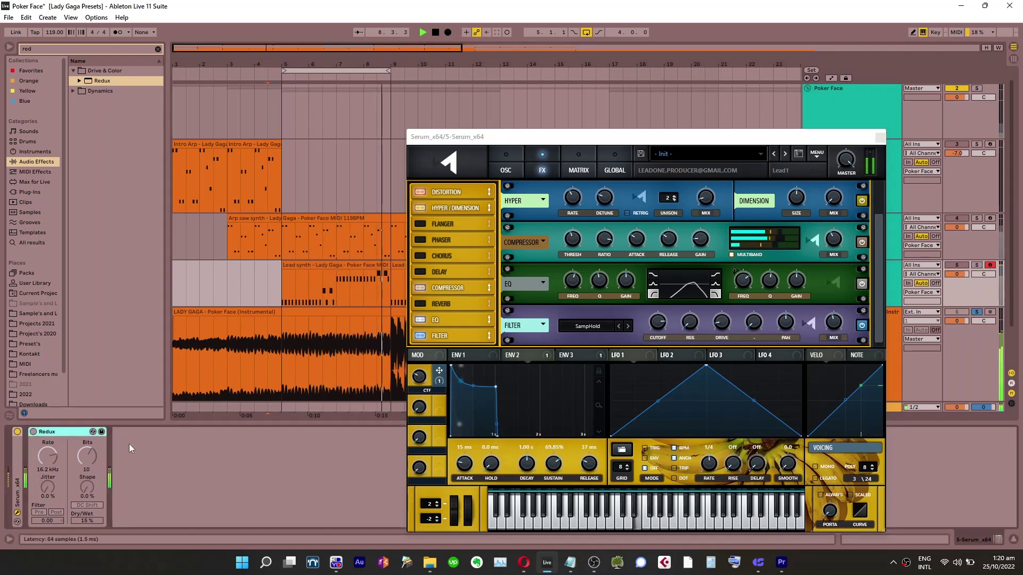
pyautogui.press('Delete')
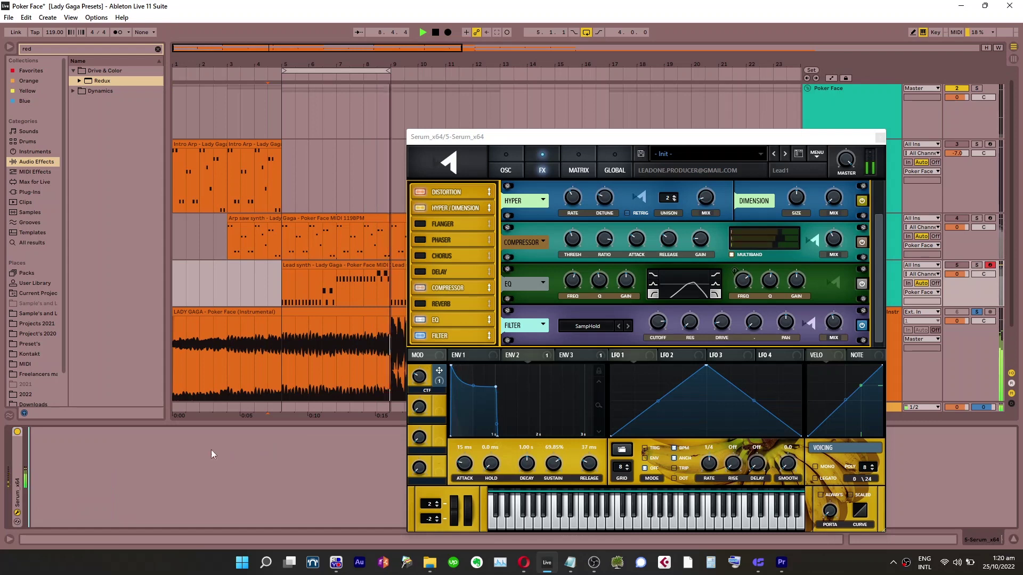
# Lower the SampHold filter's mix to about 9% while the loop plays
pyautogui.click(451, 338)
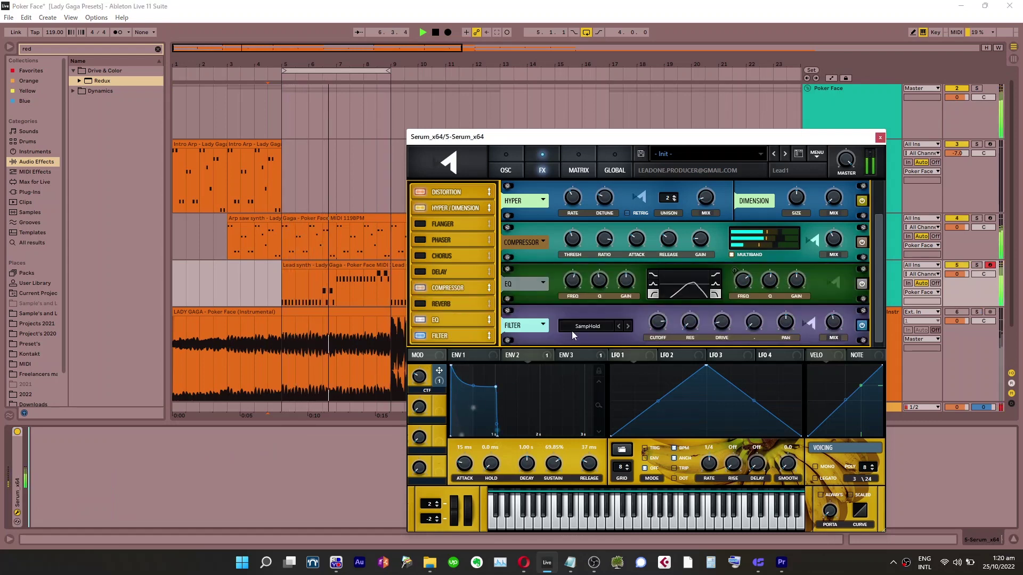
pyautogui.moveTo(834, 330)
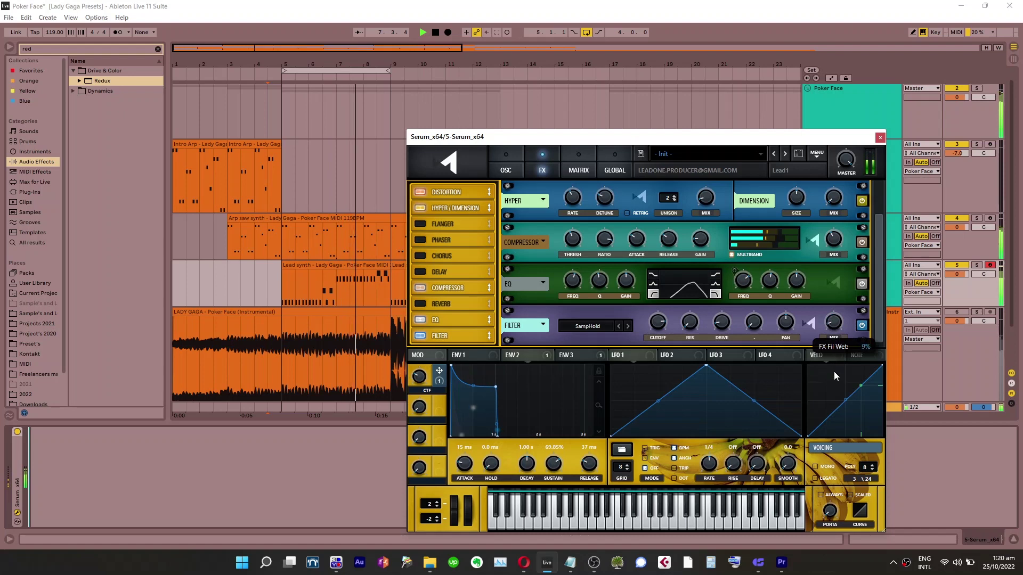
pyautogui.moveTo(838, 350); pyautogui.dragTo(837, 346)
pyautogui.click(244, 471)
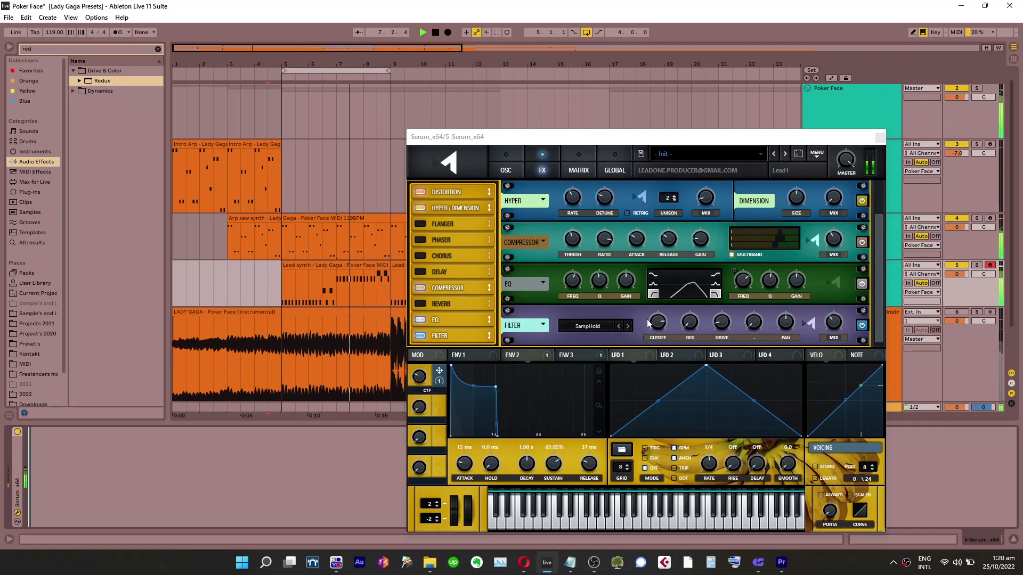
# Play the loop from bar 5, alternating between the full arrangement and the soloed instrumental to compare the lead sound
pyautogui.click(285, 299)
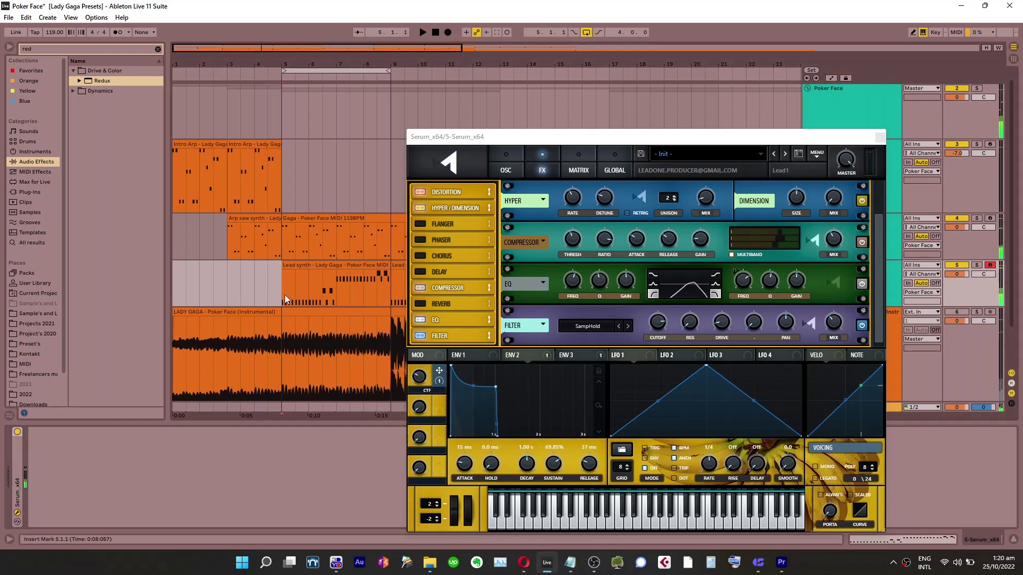
pyautogui.press('space')
pyautogui.click(891, 230)
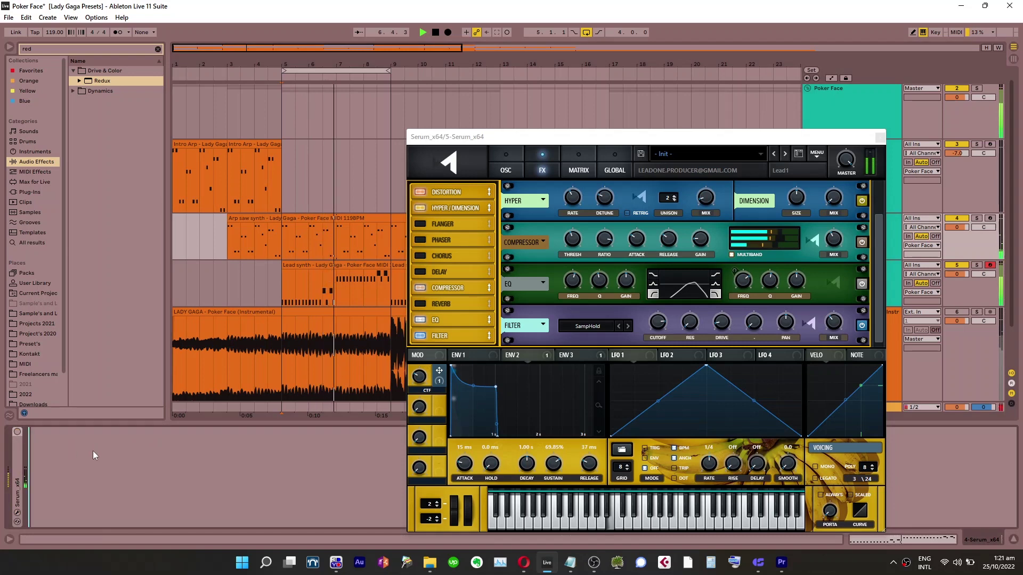
pyautogui.press('space')
pyautogui.press('space')
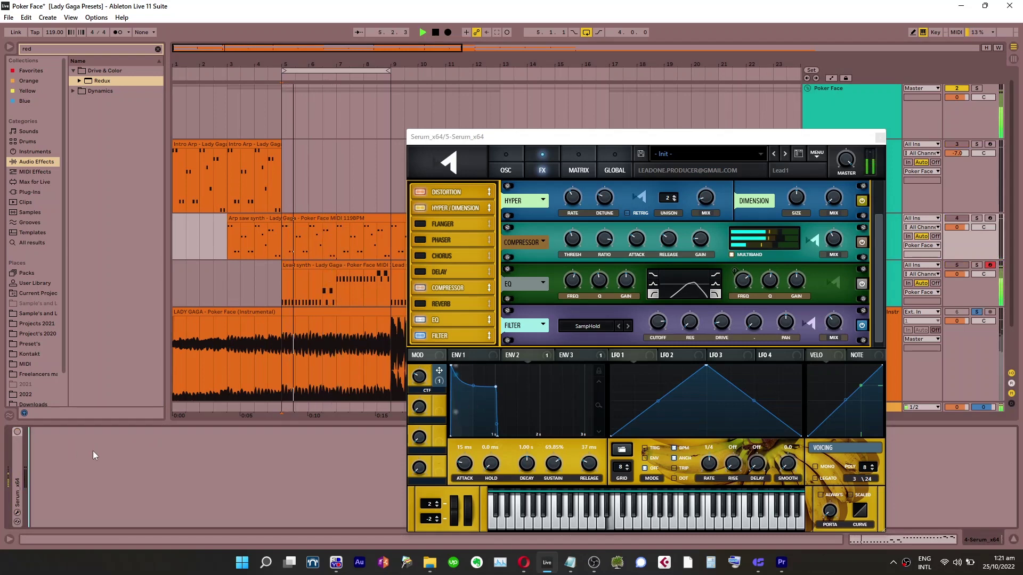
pyautogui.press('space')
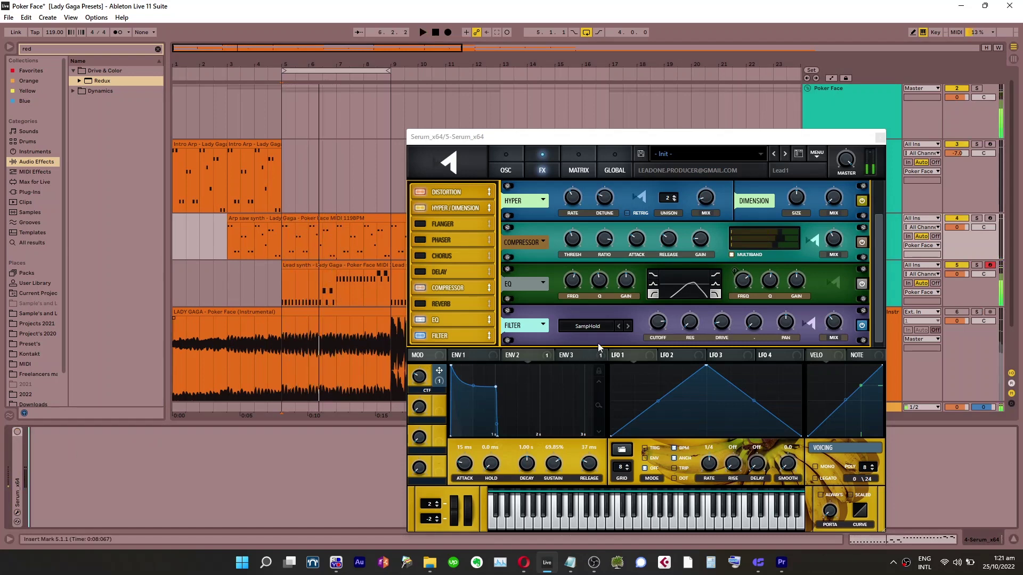
pyautogui.press('space')
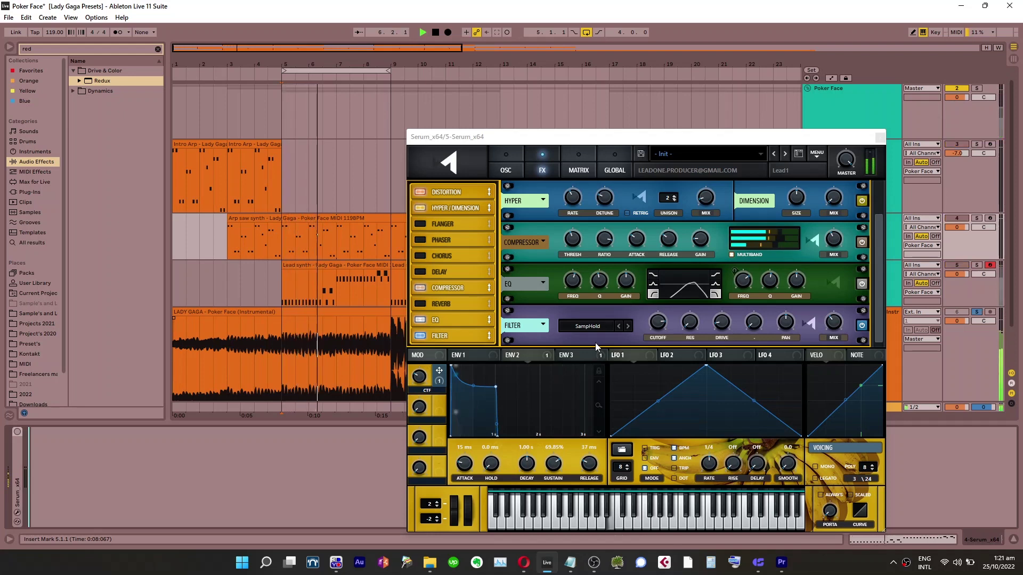
# Set the SampHold filter's cutoff to about 1667 Hz and its drive to about 27%, and readjust its resonance and mix
pyautogui.click(660, 325)
pyautogui.moveTo(661, 326); pyautogui.dragTo(659, 336)
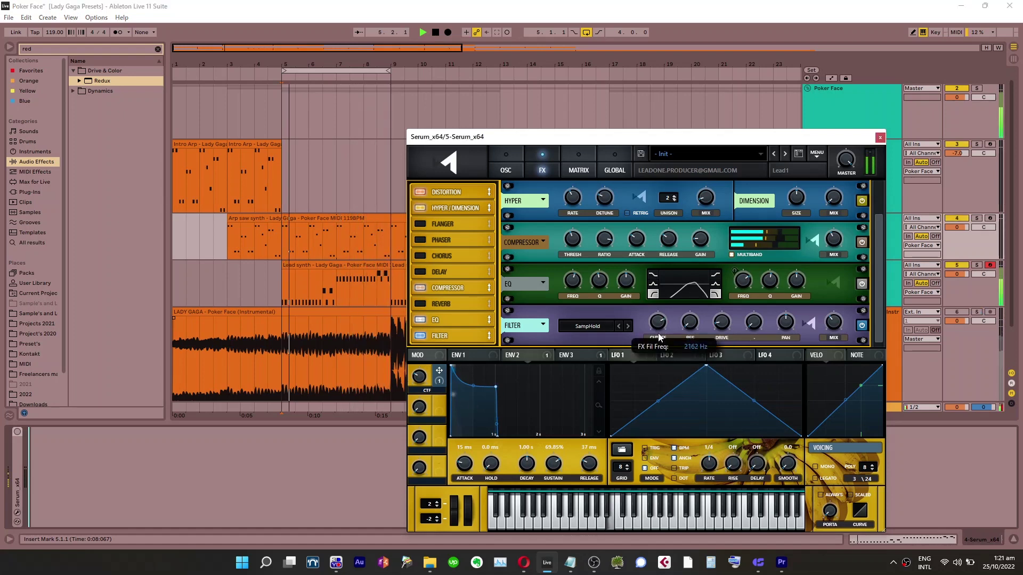
pyautogui.moveTo(724, 320)
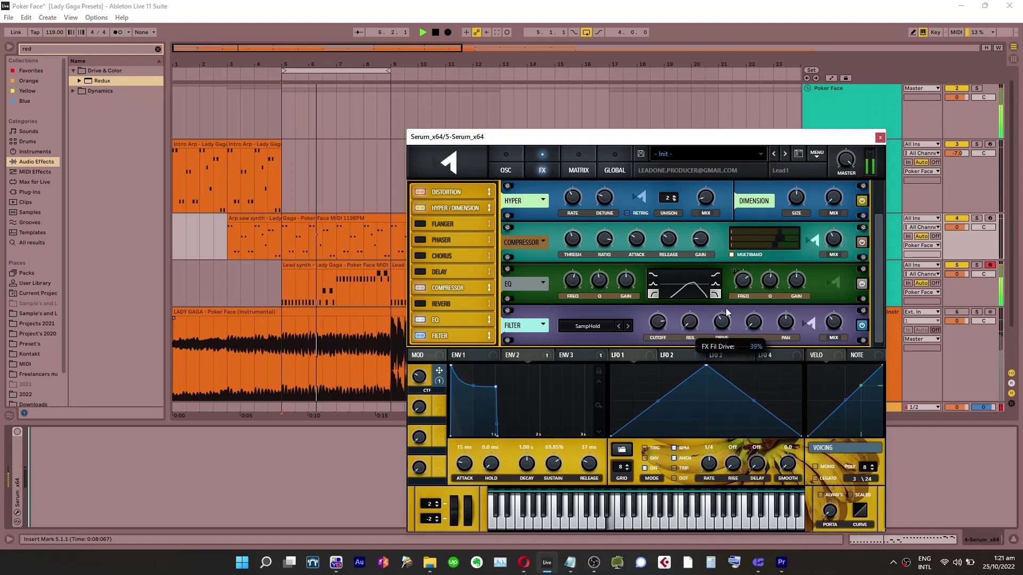
pyautogui.moveTo(835, 349)
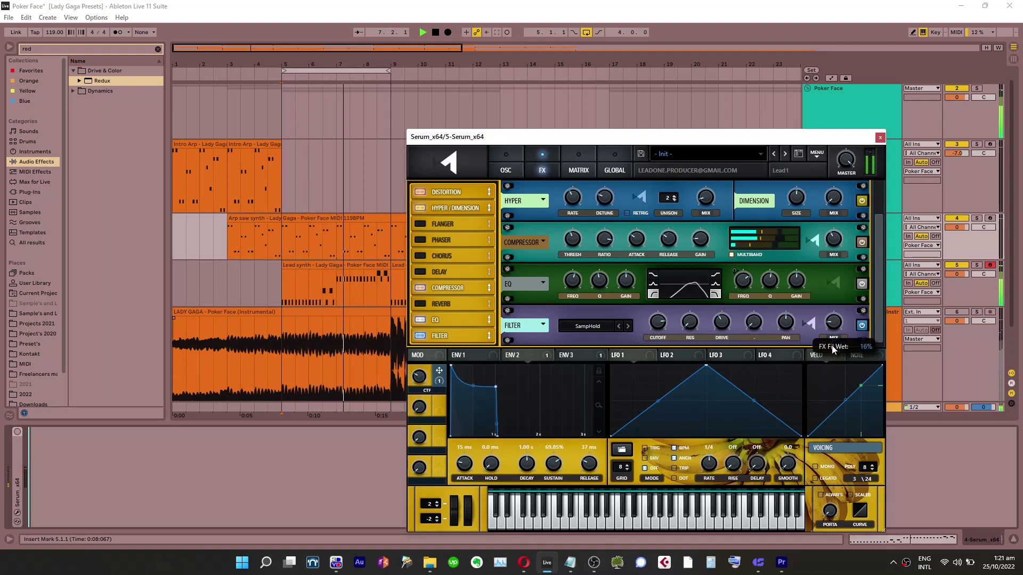
pyautogui.moveTo(661, 321)
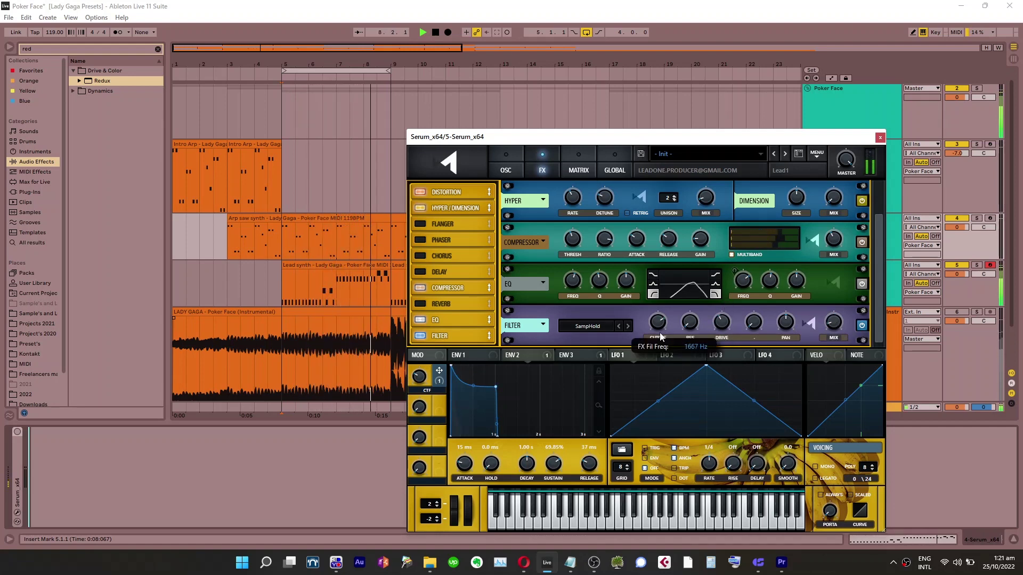
pyautogui.moveTo(720, 340)
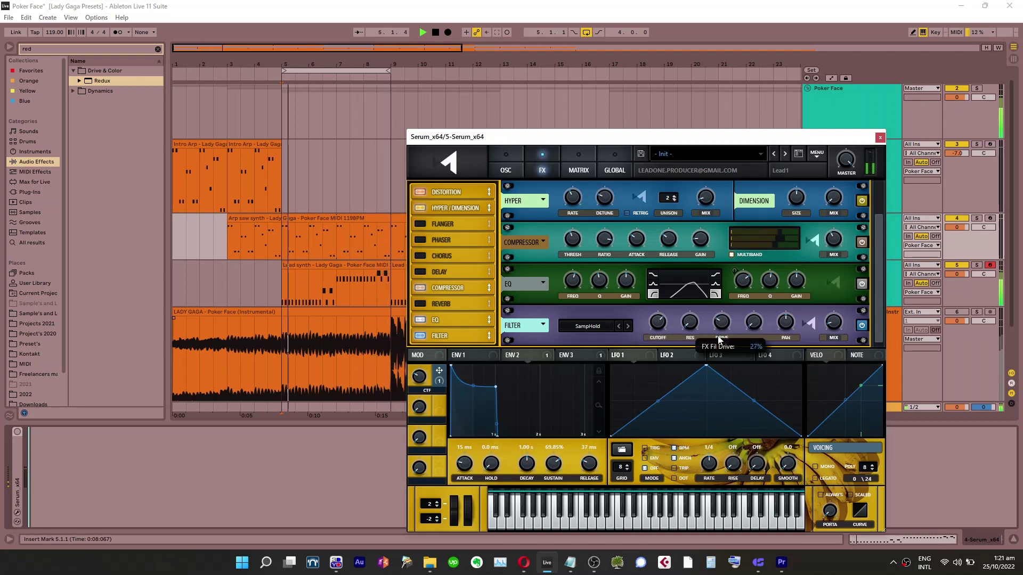
pyautogui.moveTo(833, 315)
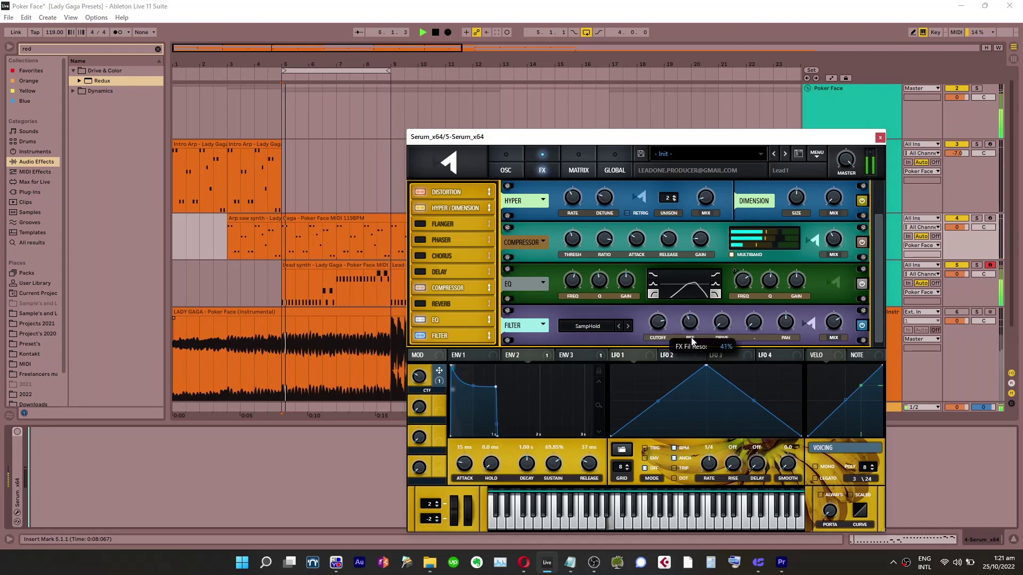
pyautogui.moveTo(679, 404); pyautogui.dragTo(699, 307)
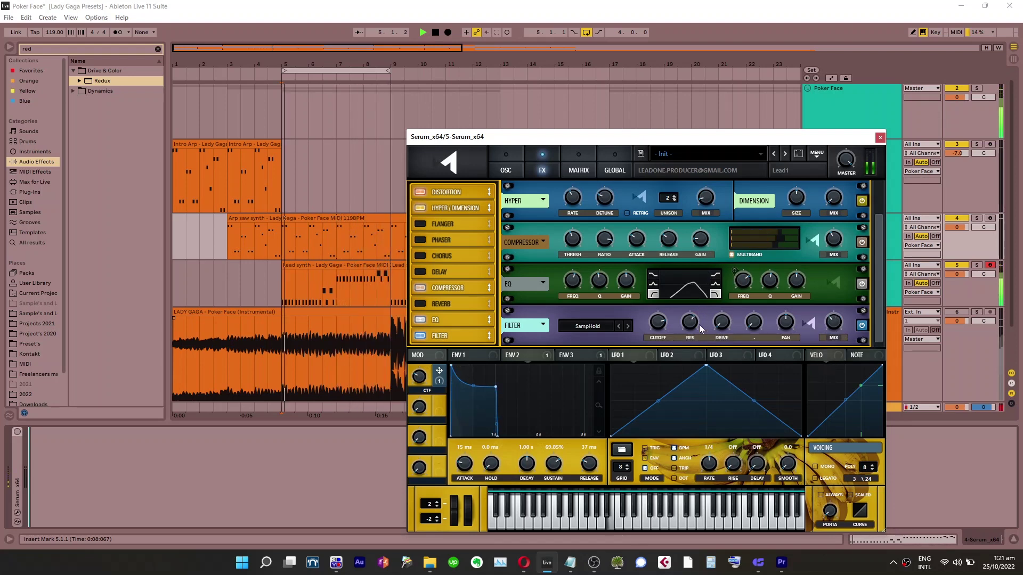
pyautogui.moveTo(827, 325); pyautogui.dragTo(842, 296)
# Set Envelope 1's attack to about 13 ms
pyautogui.click(464, 355)
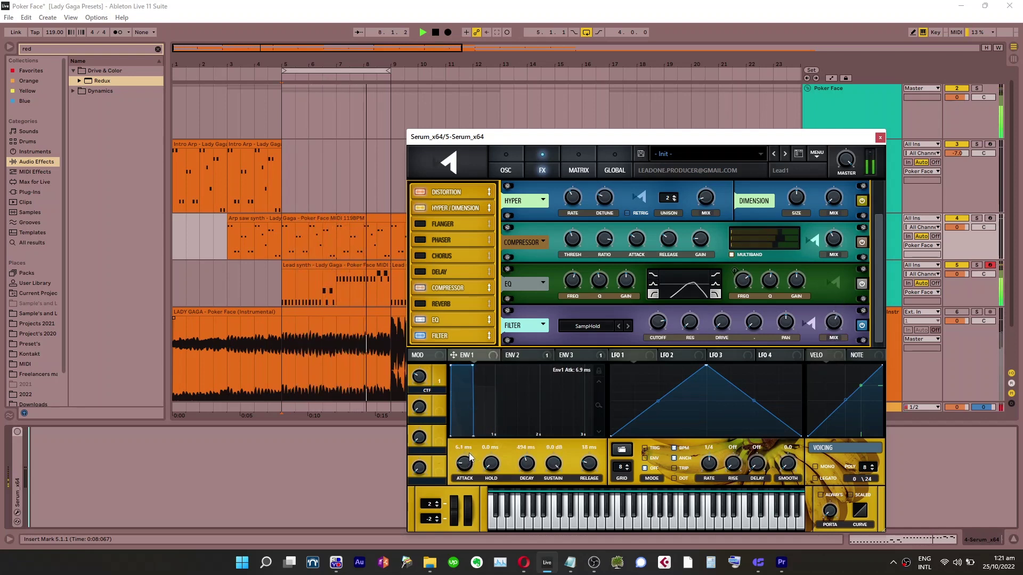
pyautogui.moveTo(470, 456); pyautogui.dragTo(469, 450)
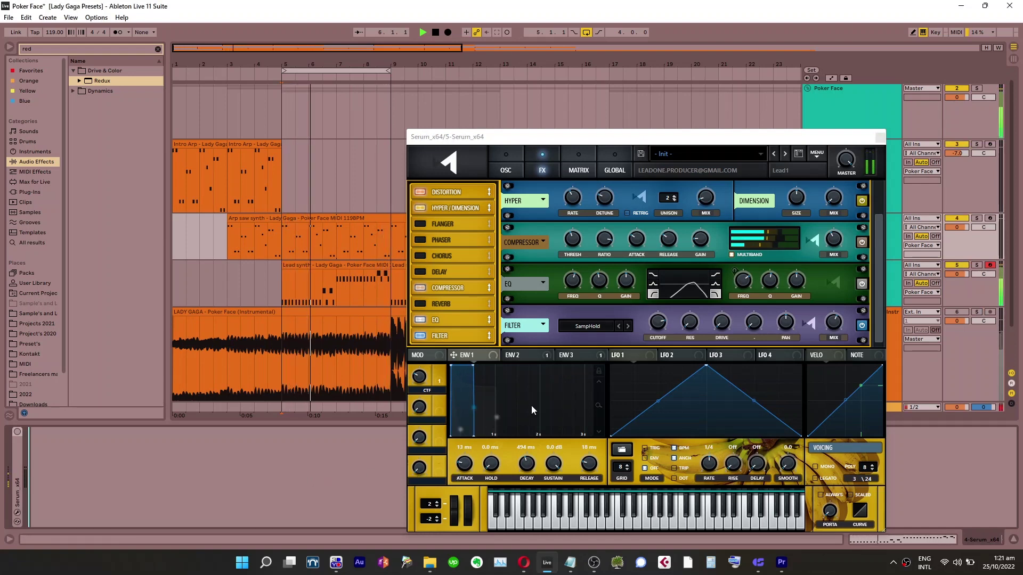
# Set the SampHold filter's resonance to about 76% and its mix to about 35% while comparing with the instrumental
pyautogui.moveTo(835, 323); pyautogui.dragTo(836, 362)
pyautogui.press('s')
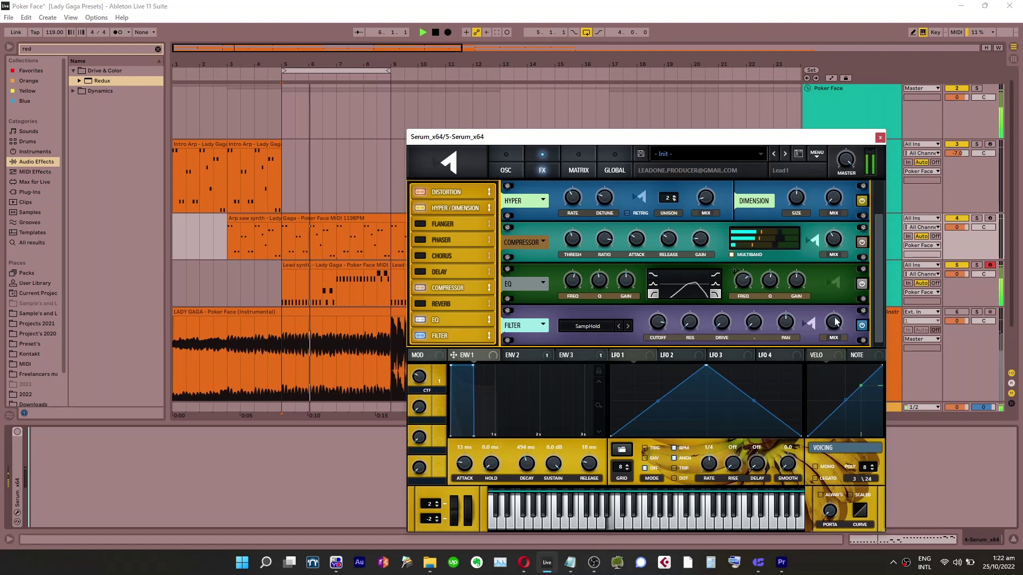
pyautogui.moveTo(835, 318); pyautogui.dragTo(834, 355)
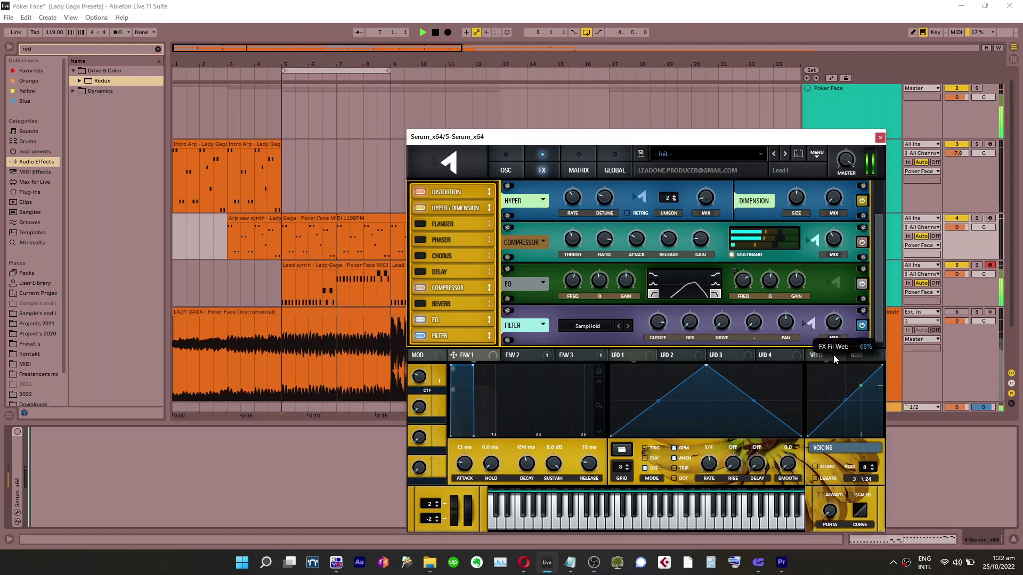
pyautogui.moveTo(687, 323); pyautogui.dragTo(685, 294)
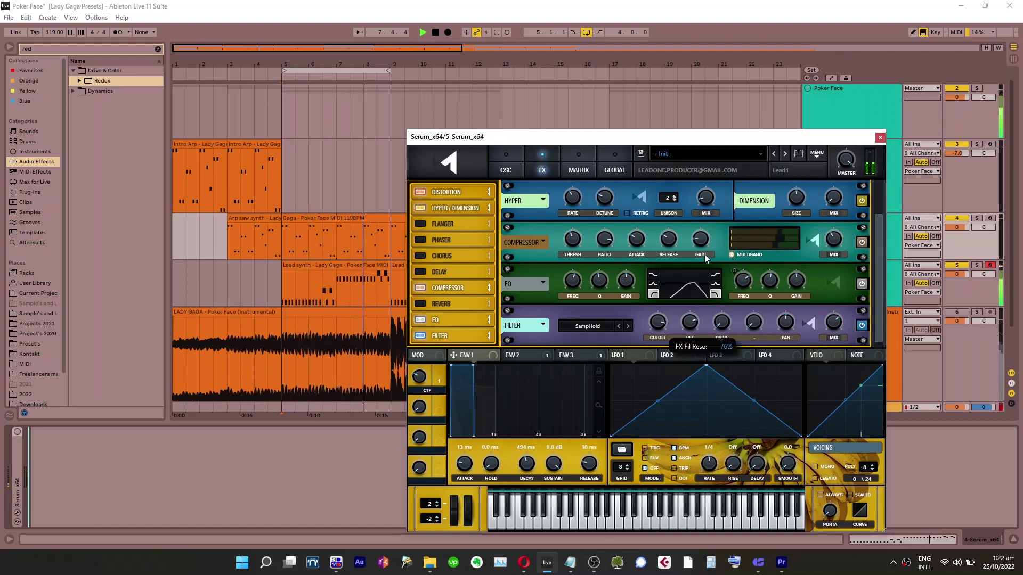
pyautogui.moveTo(835, 322); pyautogui.dragTo(836, 361)
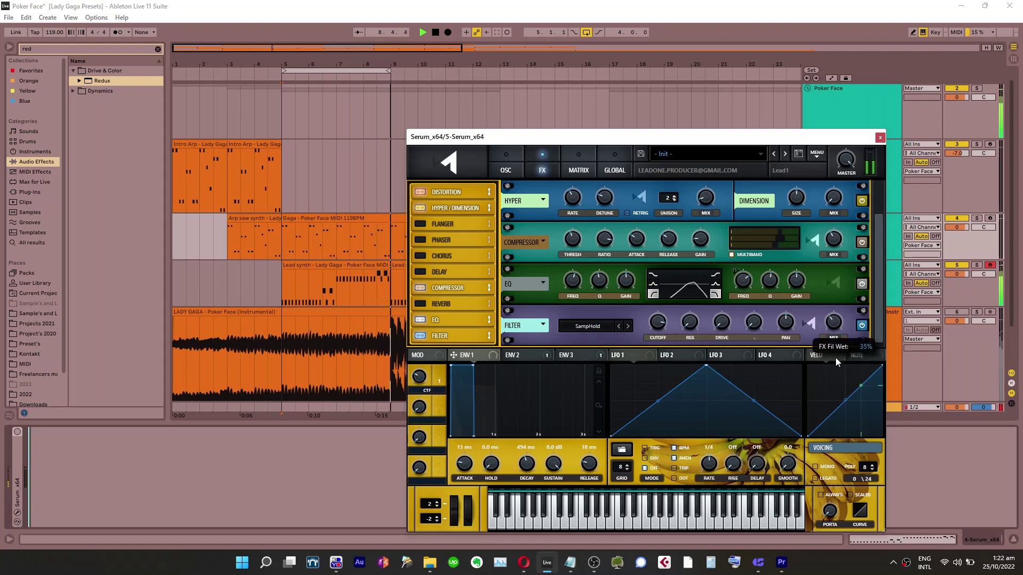
# Compare with the soloed instrumental, and set the SampHold filter's resonance to about 97% and its mix to about 83%
pyautogui.moveTo(456, 338)
pyautogui.mouseDown()
pyautogui.moveTo(449, 275)
pyautogui.moveTo(450, 336)
pyautogui.mouseUp()
pyautogui.click(325, 442)
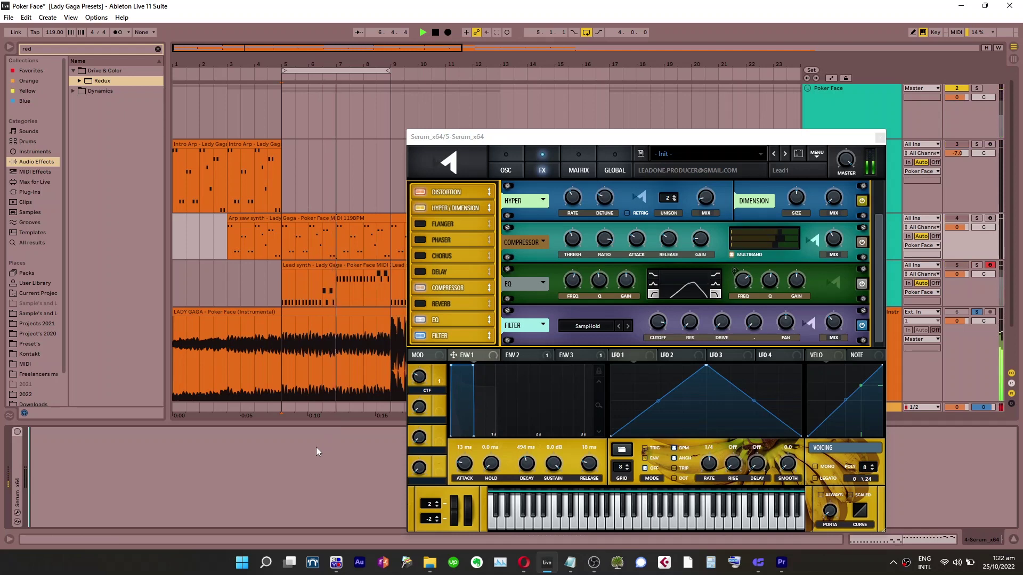
pyautogui.press('s')
pyautogui.moveTo(653, 324); pyautogui.dragTo(732, 224)
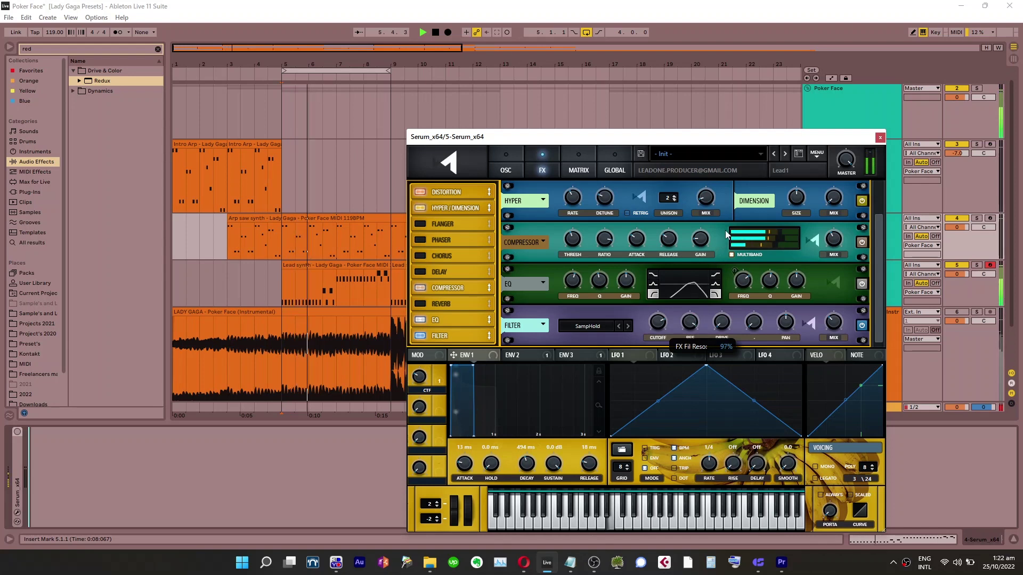
pyautogui.moveTo(835, 325); pyautogui.dragTo(845, 263)
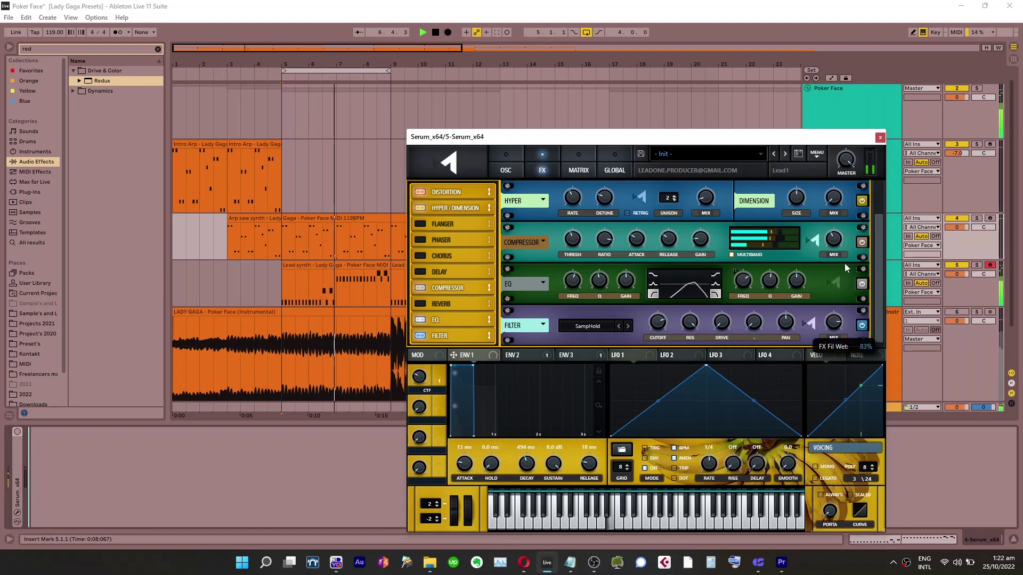
# Lower the SampHold filter's cutoff to about 246 Hz and readjust its drive, resonance and mix
pyautogui.moveTo(727, 323); pyautogui.dragTo(732, 298)
pyautogui.moveTo(693, 328); pyautogui.dragTo(688, 353)
pyautogui.moveTo(835, 324); pyautogui.dragTo(816, 411)
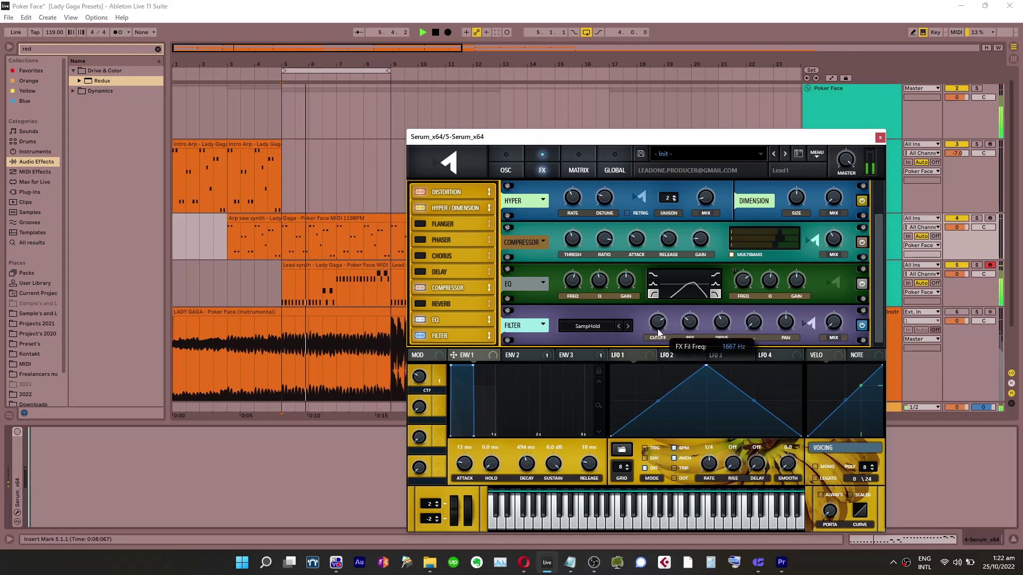
pyautogui.moveTo(659, 337); pyautogui.dragTo(659, 346)
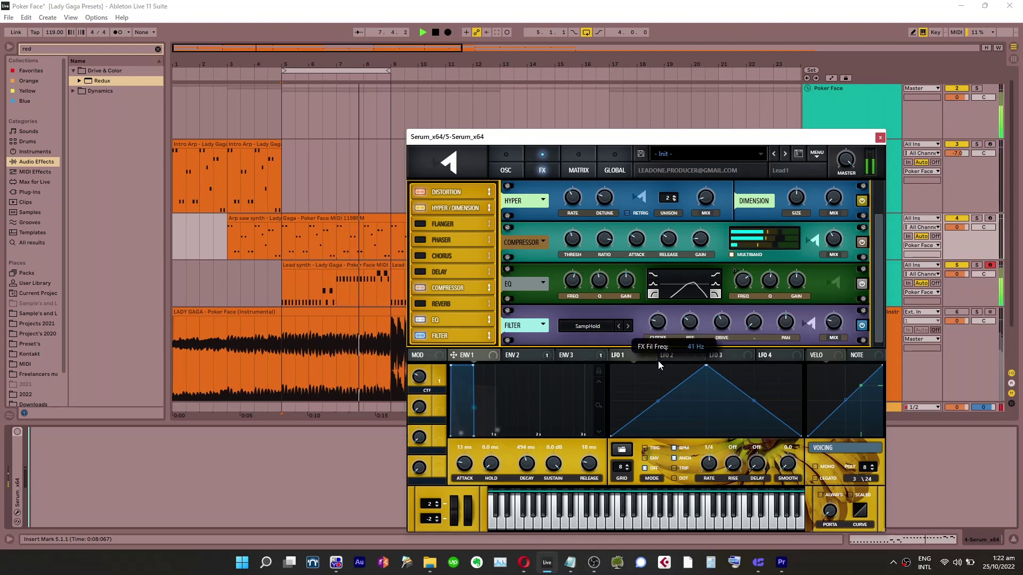
# Switch the filter type to SampHold-, lower its resonance, and set its cutoff to about 1059 Hz and its mix to about 21%
pyautogui.click(628, 325)
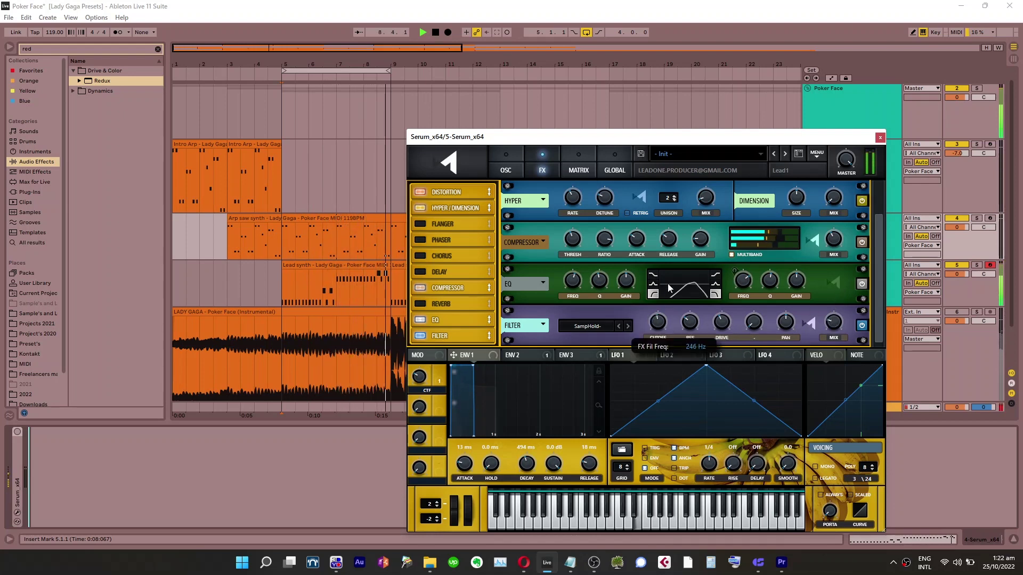
pyautogui.moveTo(693, 324); pyautogui.dragTo(694, 409)
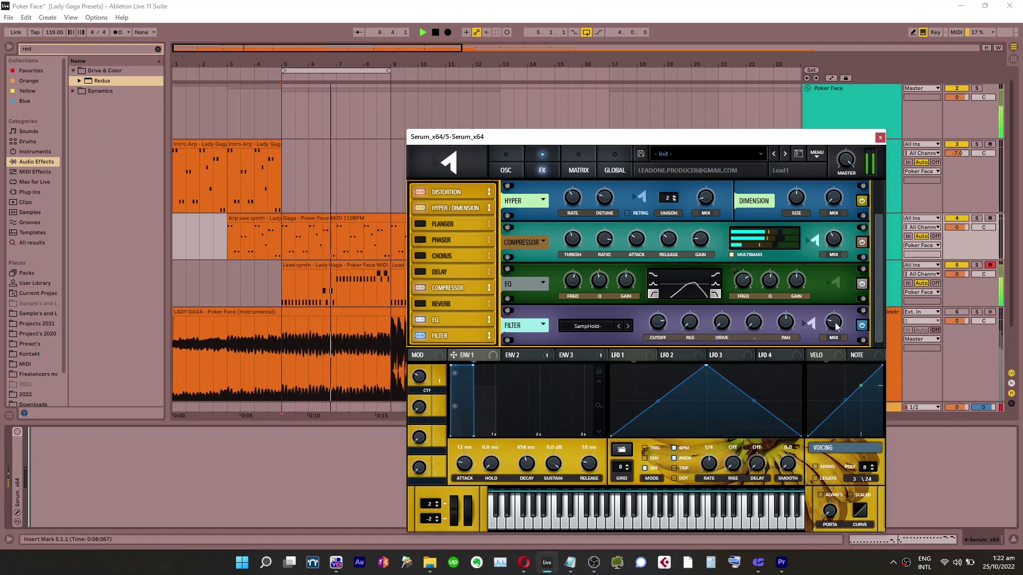
pyautogui.moveTo(659, 328); pyautogui.dragTo(658, 340)
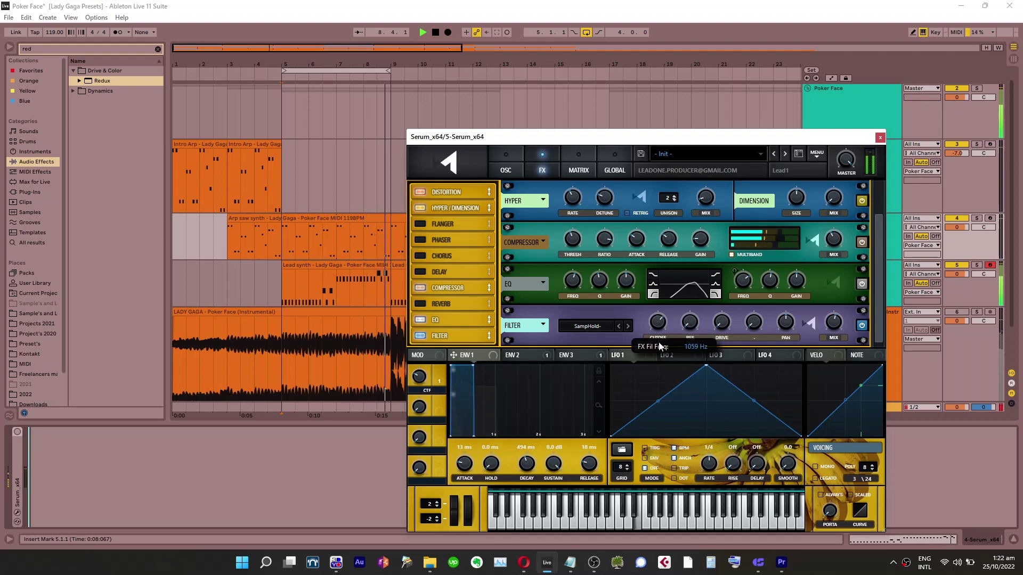
pyautogui.moveTo(834, 323); pyautogui.dragTo(833, 360)
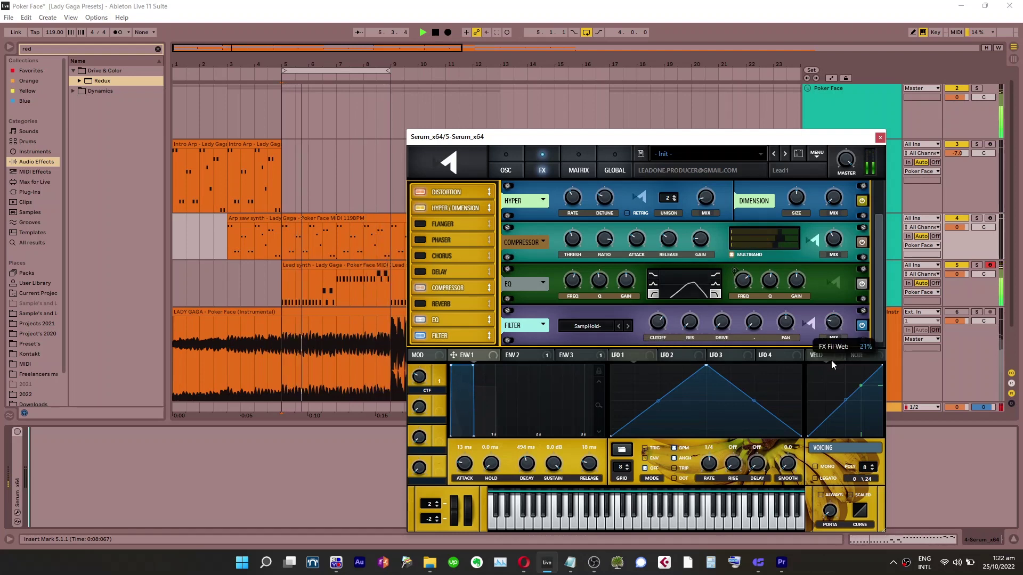
# Compare with the soloed instrumental and set the SampHold- filter's mix to about 35%
pyautogui.click(295, 462)
pyautogui.press('s')
pyautogui.click(833, 326)
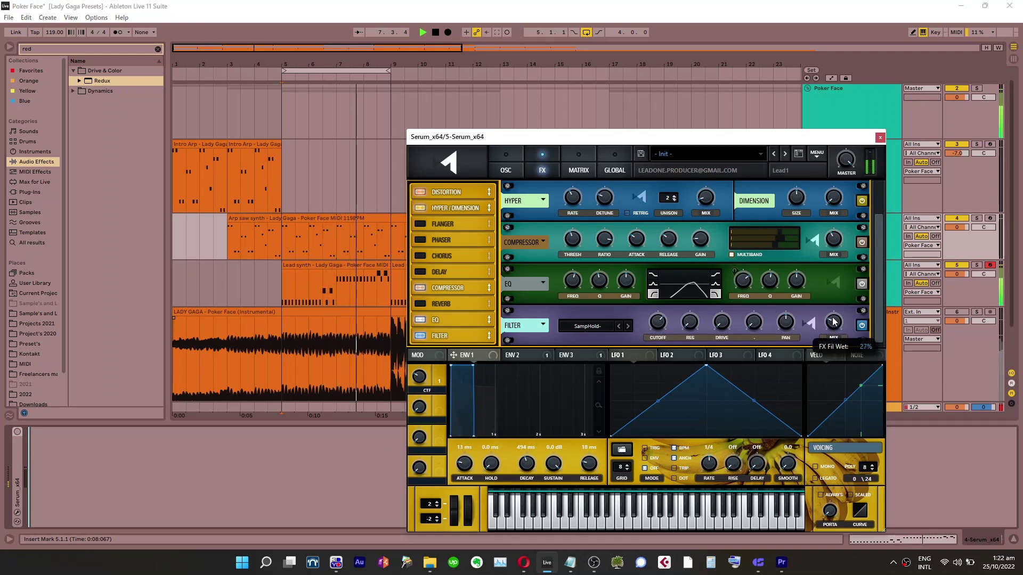
pyautogui.moveTo(832, 326); pyautogui.dragTo(836, 317)
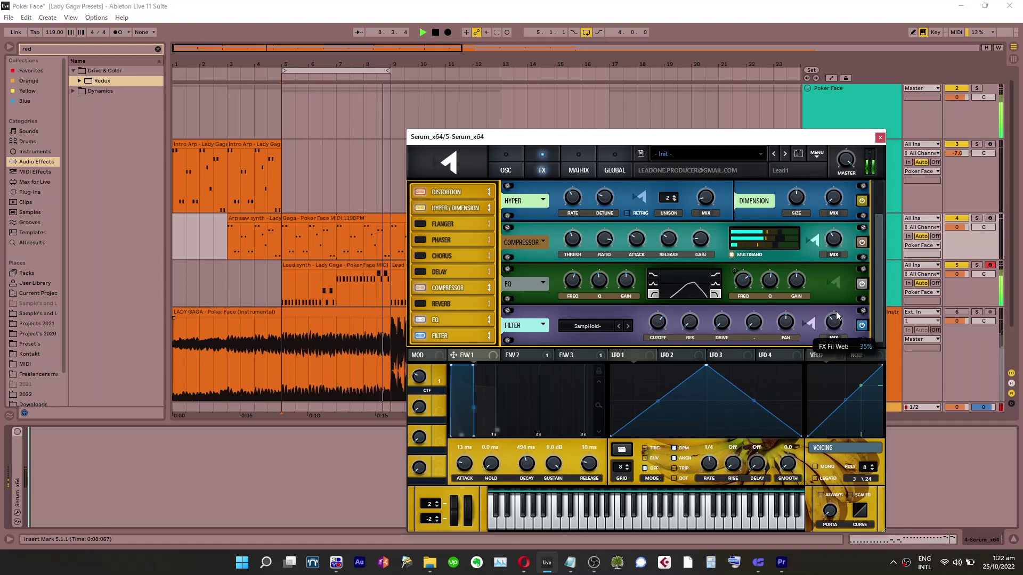
# Move the filter ahead of the compressor in the effects chain and readjust its mix and cutoff
pyautogui.moveTo(439, 337); pyautogui.dragTo(449, 281)
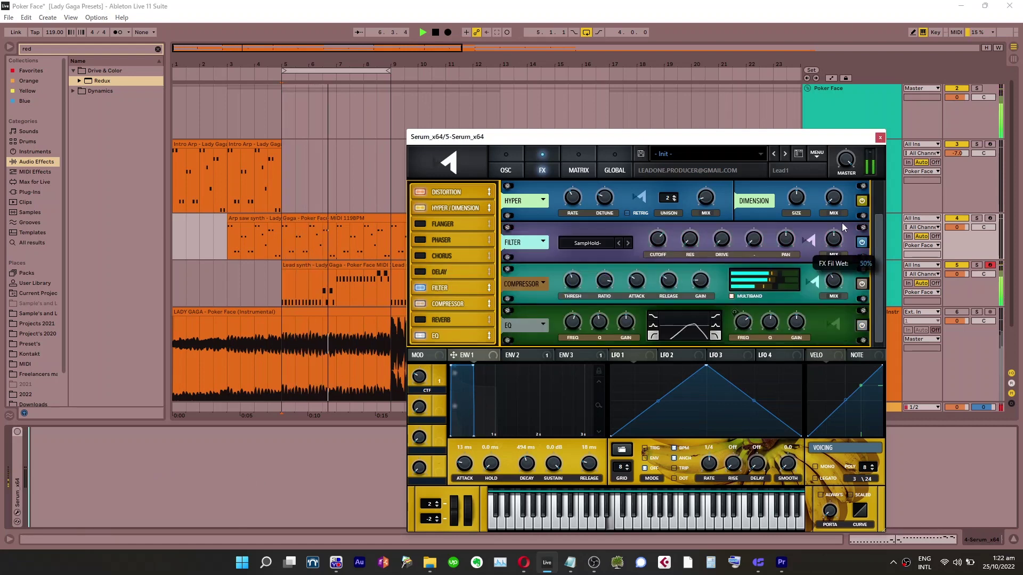
pyautogui.moveTo(663, 253)
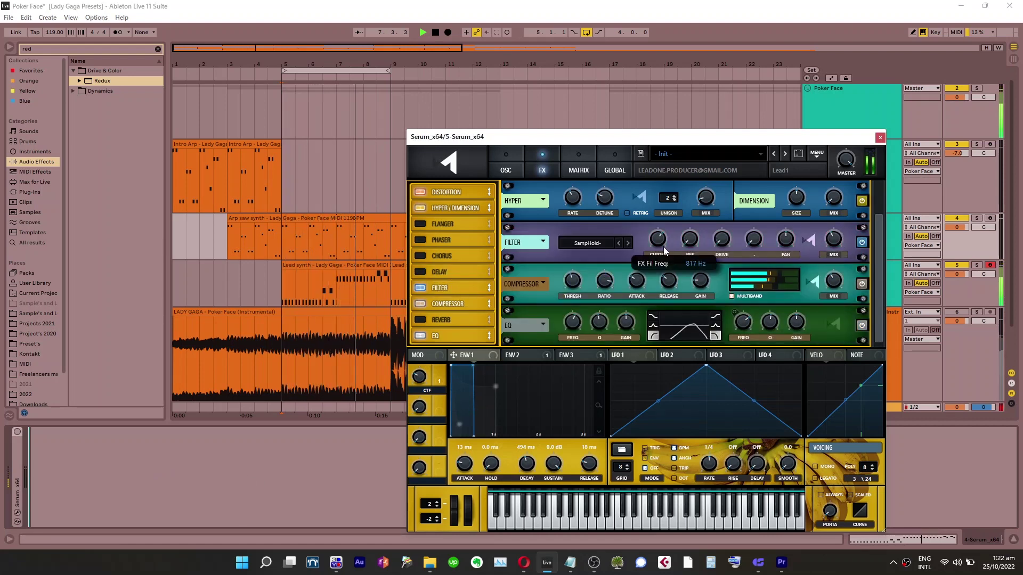
pyautogui.moveTo(663, 261); pyautogui.dragTo(663, 265)
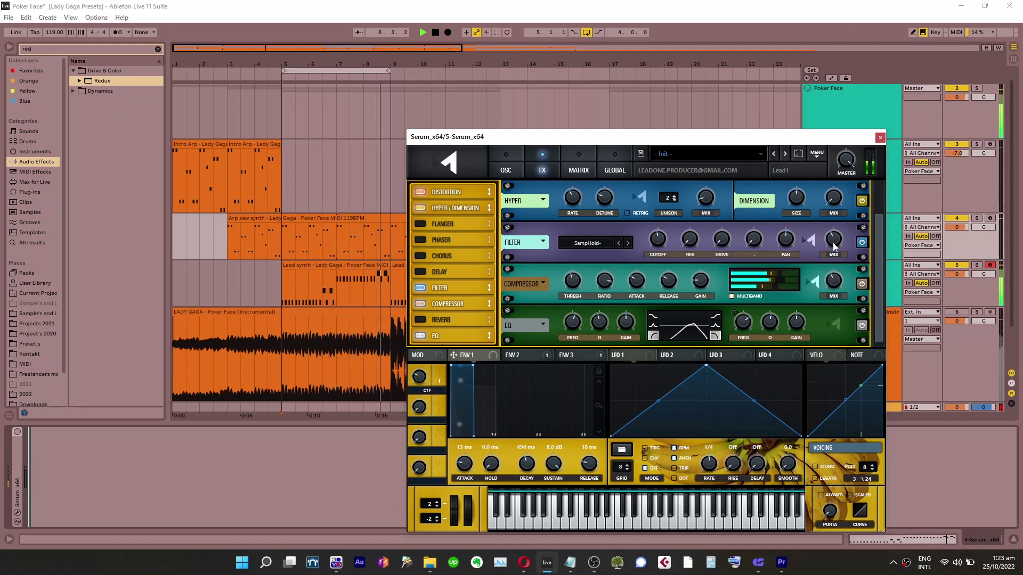
# Compare with the soloed instrumental, audition the lead with the filter off and on, and readjust the filter's mix
pyautogui.click(245, 481)
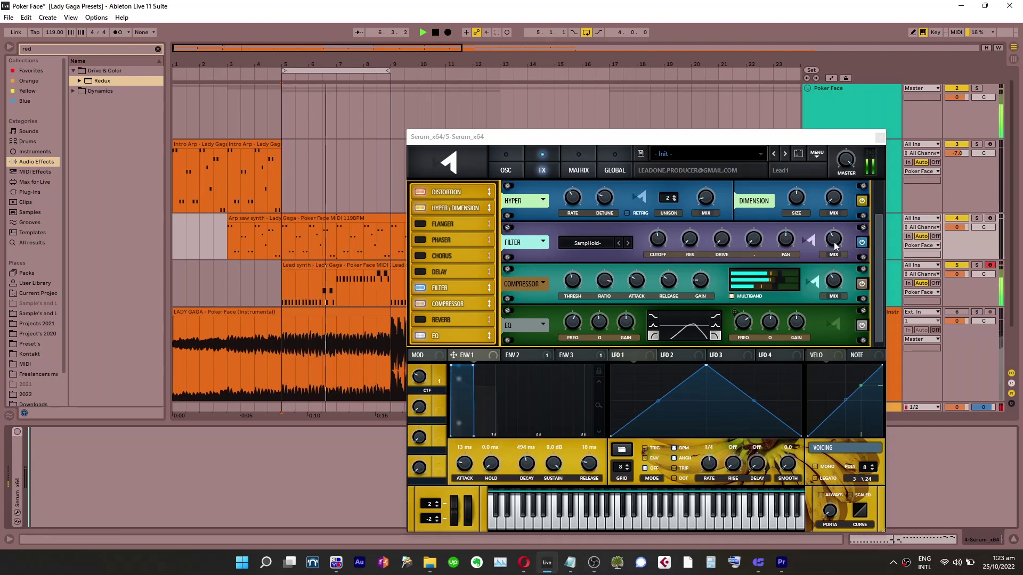
pyautogui.moveTo(833, 242); pyautogui.dragTo(835, 249)
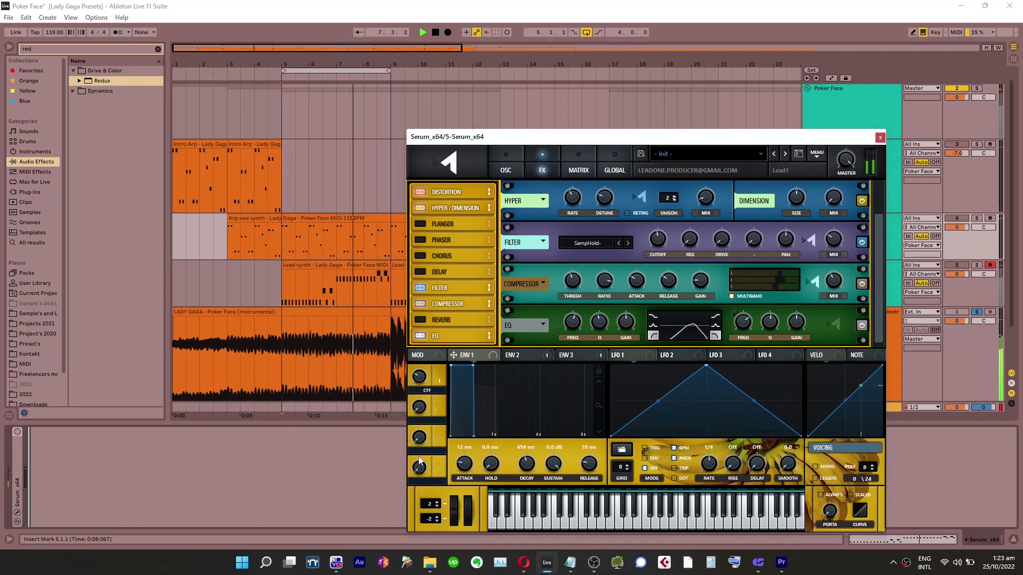
pyautogui.click(421, 289)
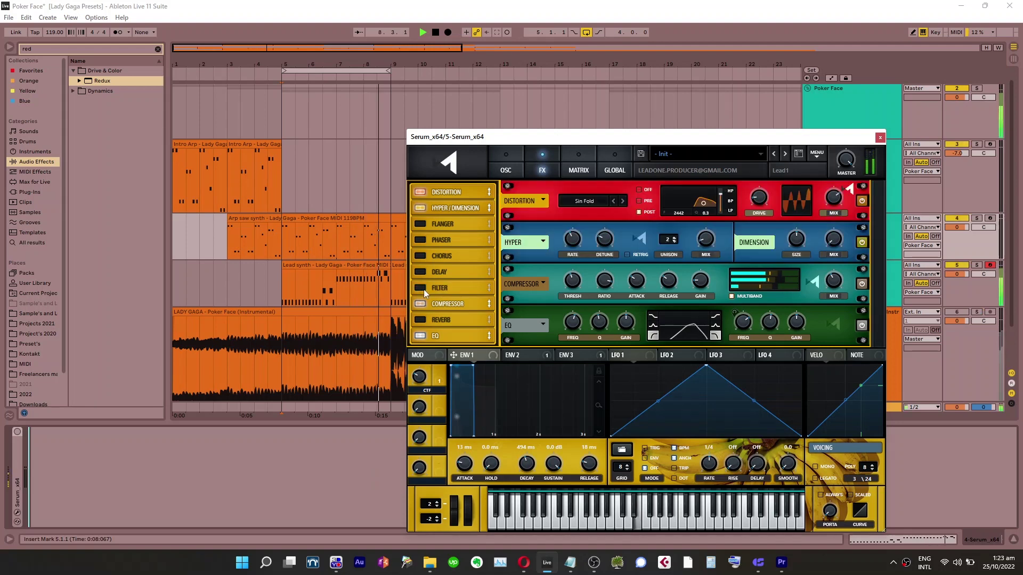
pyautogui.click(421, 288)
pyautogui.moveTo(834, 240); pyautogui.dragTo(834, 200)
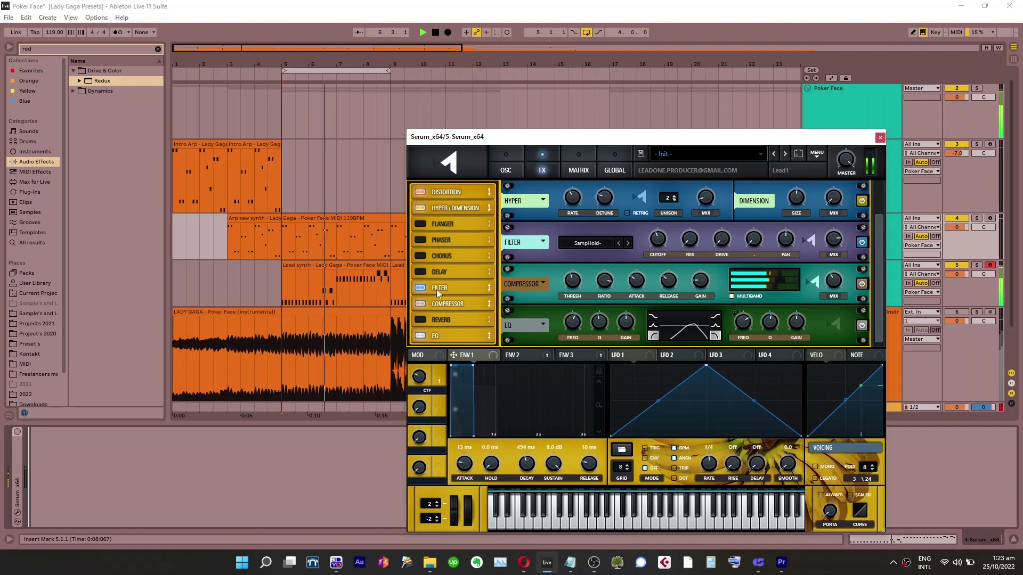
# Move the filter back to the end of the effects chain, set its mix to about 15%, and readjust its cutoff
pyautogui.moveTo(489, 288); pyautogui.dragTo(481, 341)
pyautogui.moveTo(834, 326); pyautogui.dragTo(835, 409)
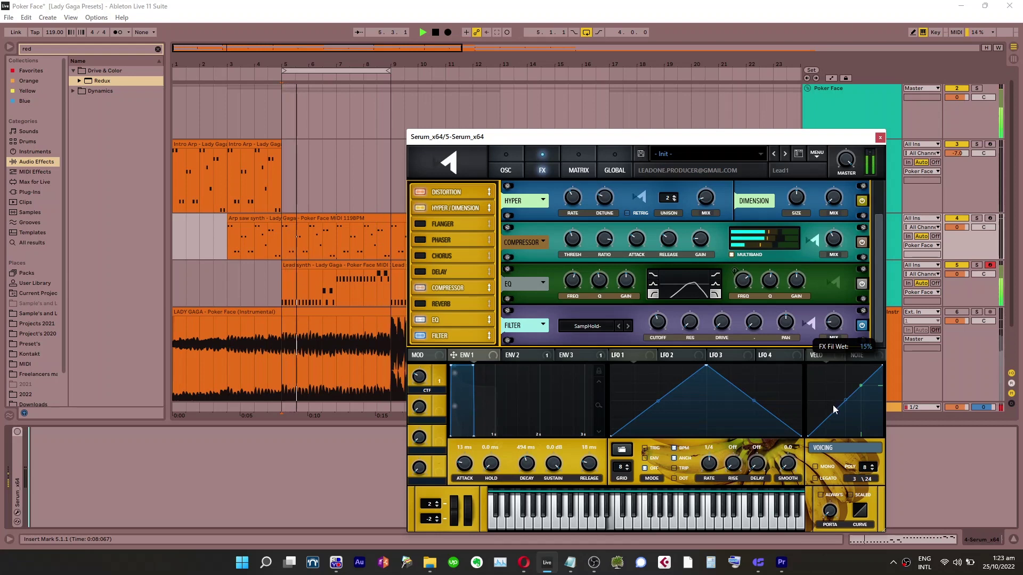
pyautogui.moveTo(657, 304)
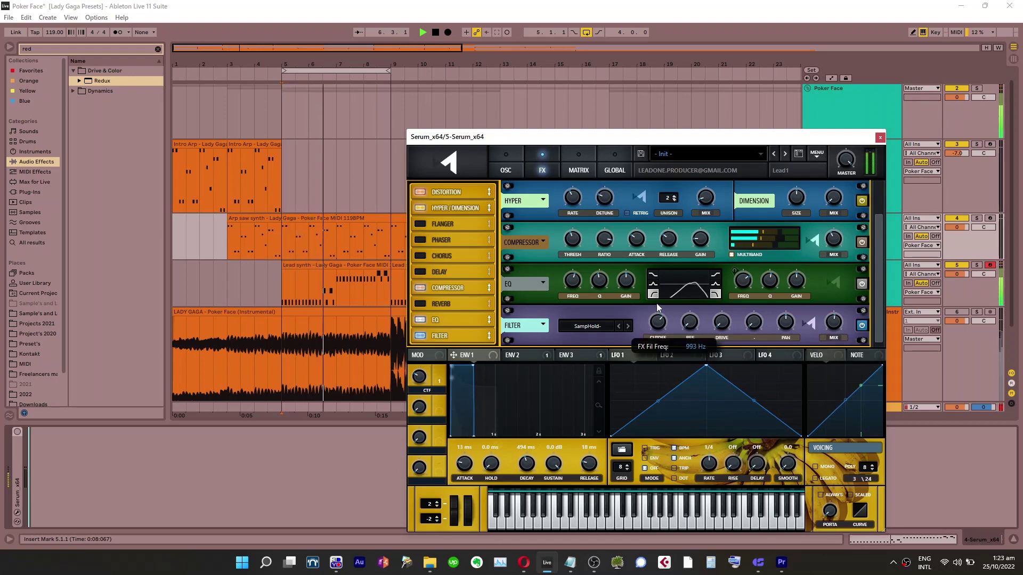
pyautogui.moveTo(658, 300); pyautogui.dragTo(657, 311)
# Change the filter type to Ring Mod, adjust its cutoff, and set its mix to about 30%
pyautogui.click(582, 331)
pyautogui.moveTo(597, 375)
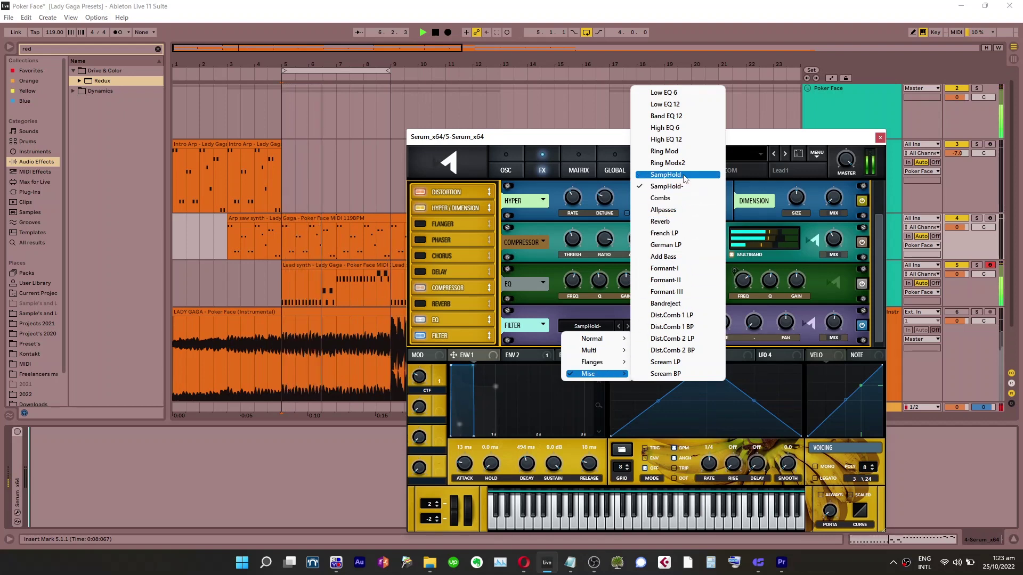
pyautogui.click(677, 151)
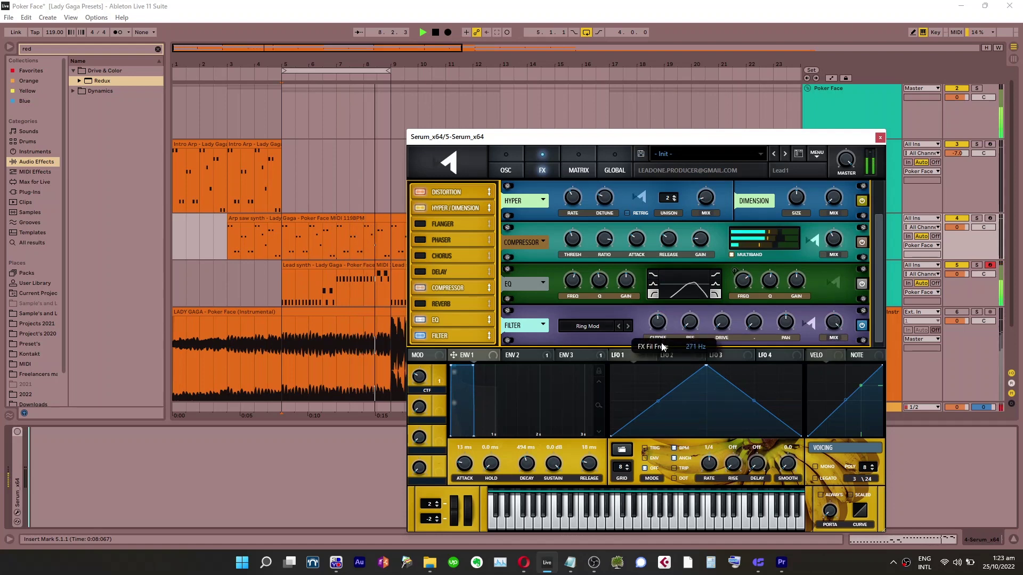
pyautogui.moveTo(662, 347)
pyautogui.mouseDown()
pyautogui.moveTo(656, 386)
pyautogui.moveTo(665, 309)
pyautogui.moveTo(663, 332)
pyautogui.mouseUp()
pyautogui.moveTo(832, 327); pyautogui.dragTo(829, 355)
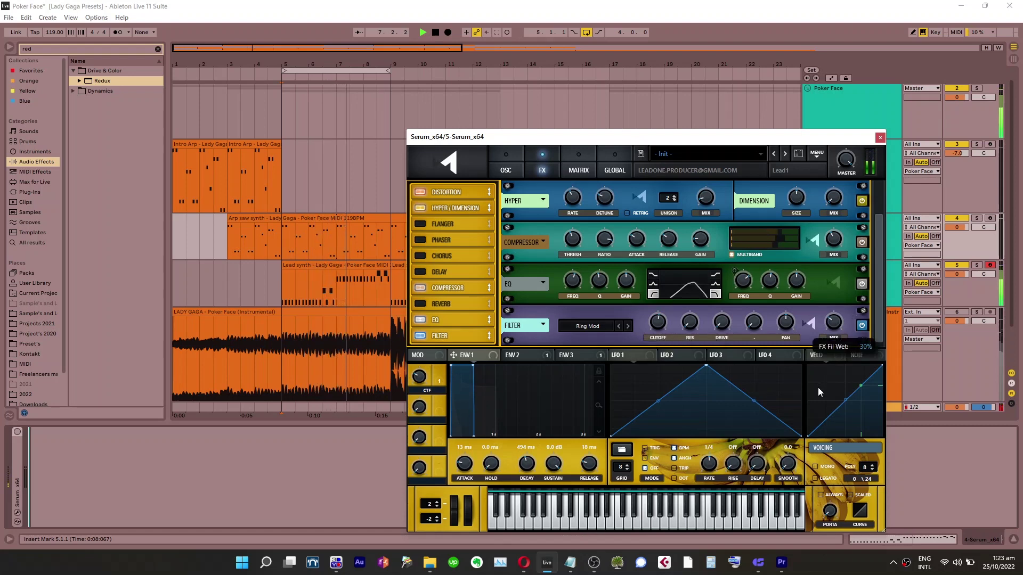
# Try the Ring Modx2 filter type and readjust its cutoff and mix by ear
pyautogui.click(628, 326)
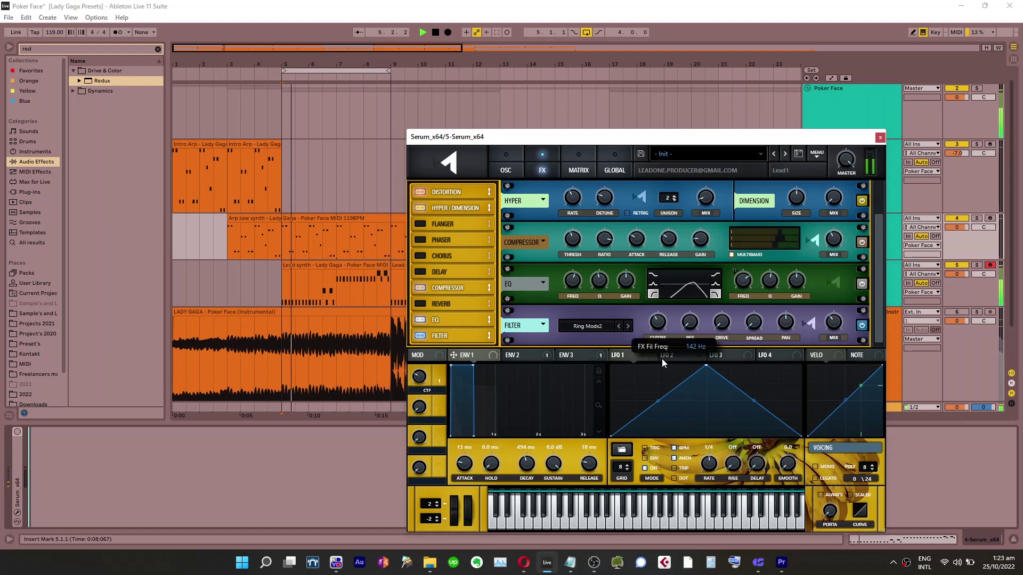
pyautogui.moveTo(661, 378); pyautogui.dragTo(662, 282)
pyautogui.moveTo(835, 325); pyautogui.dragTo(836, 288)
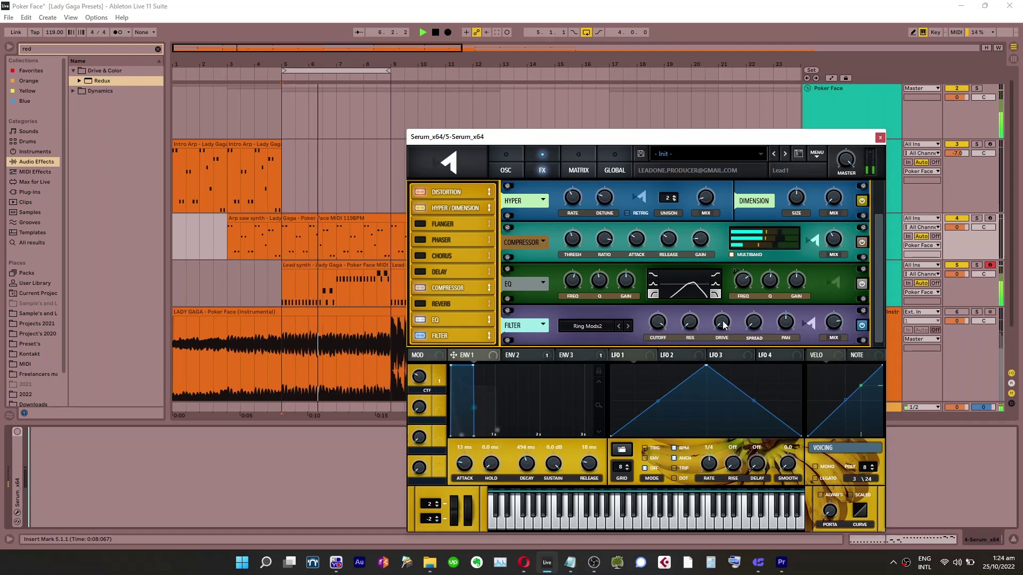
pyautogui.moveTo(663, 324)
pyautogui.mouseDown()
pyautogui.moveTo(659, 348)
pyautogui.moveTo(667, 322)
pyautogui.mouseUp()
pyautogui.moveTo(834, 322); pyautogui.dragTo(838, 346)
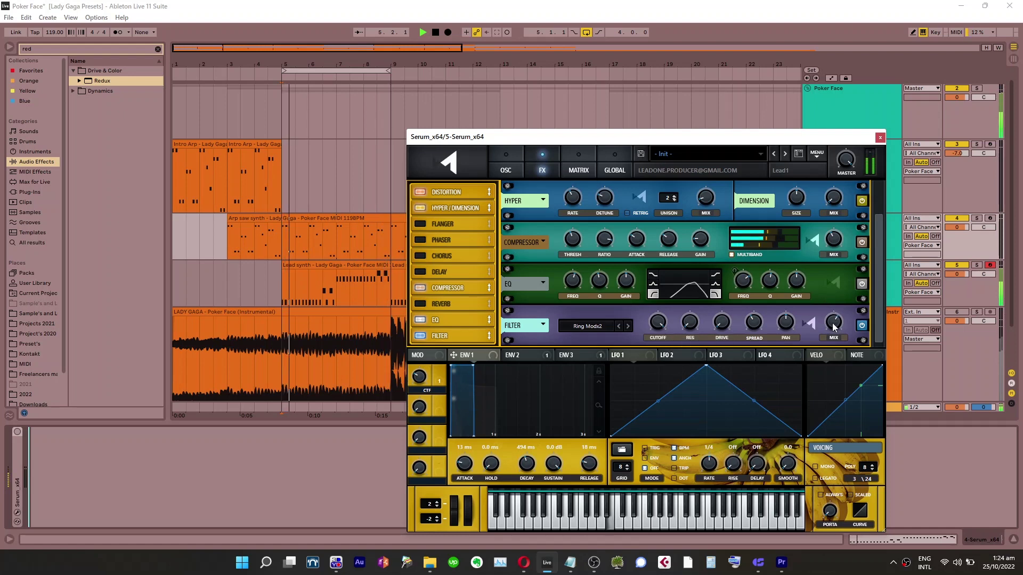
pyautogui.moveTo(833, 327)
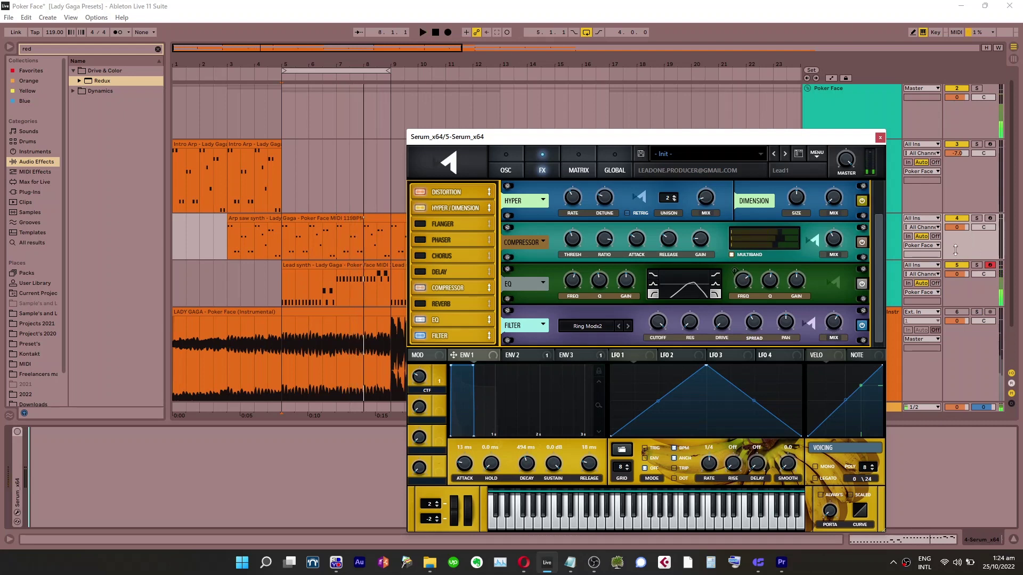
# Re-enable Serum on the arp saw synth track and play it together with the lead from bar 5
pyautogui.click(219, 244)
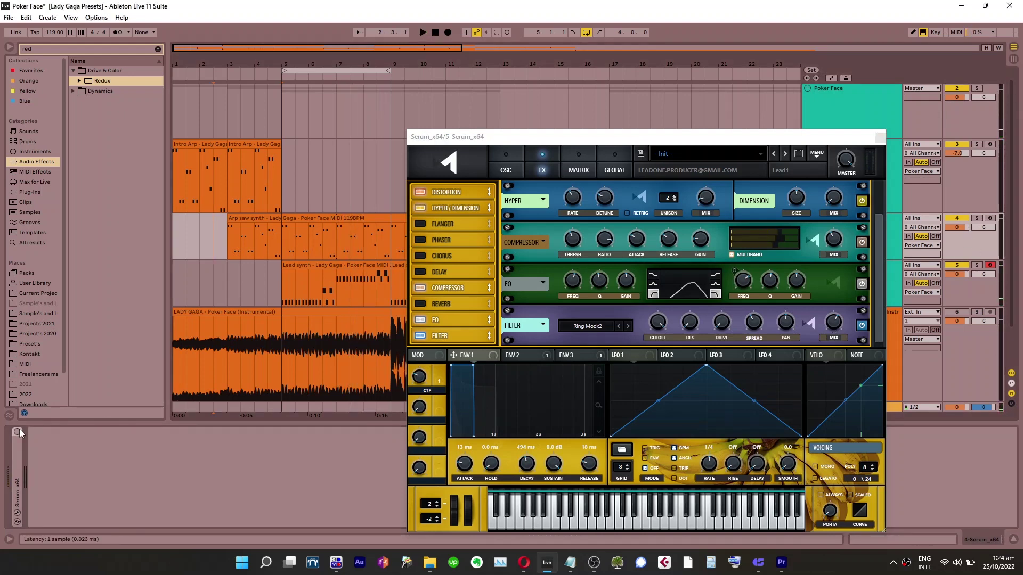
pyautogui.press('space')
pyautogui.click(278, 242)
pyautogui.press('space')
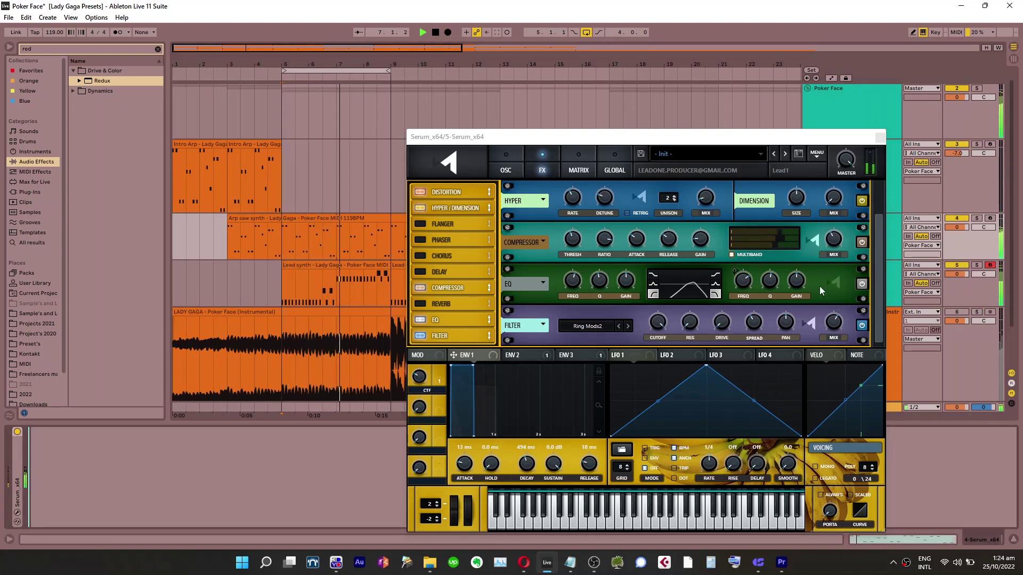
pyautogui.moveTo(706, 239)
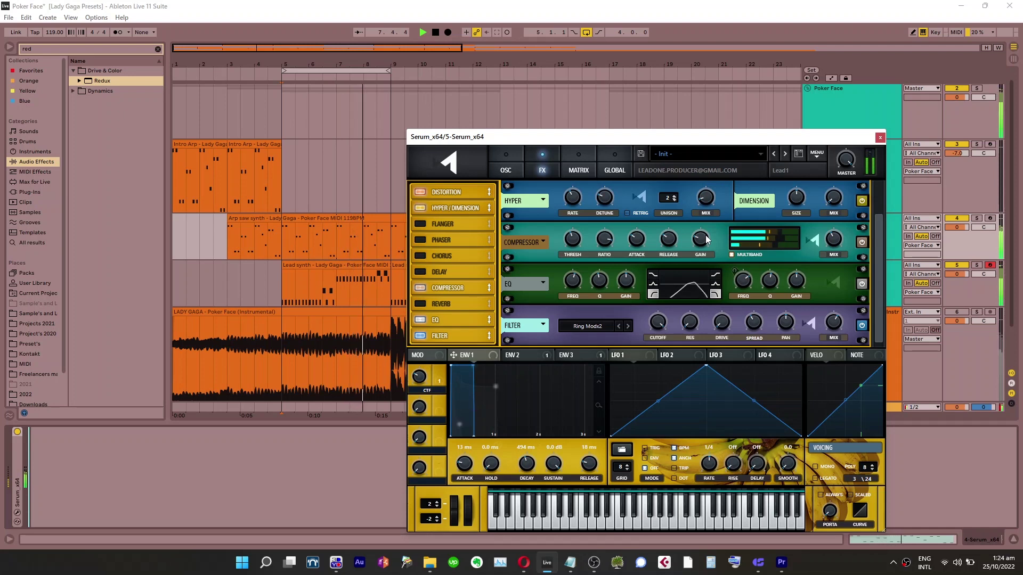
pyautogui.press('space')
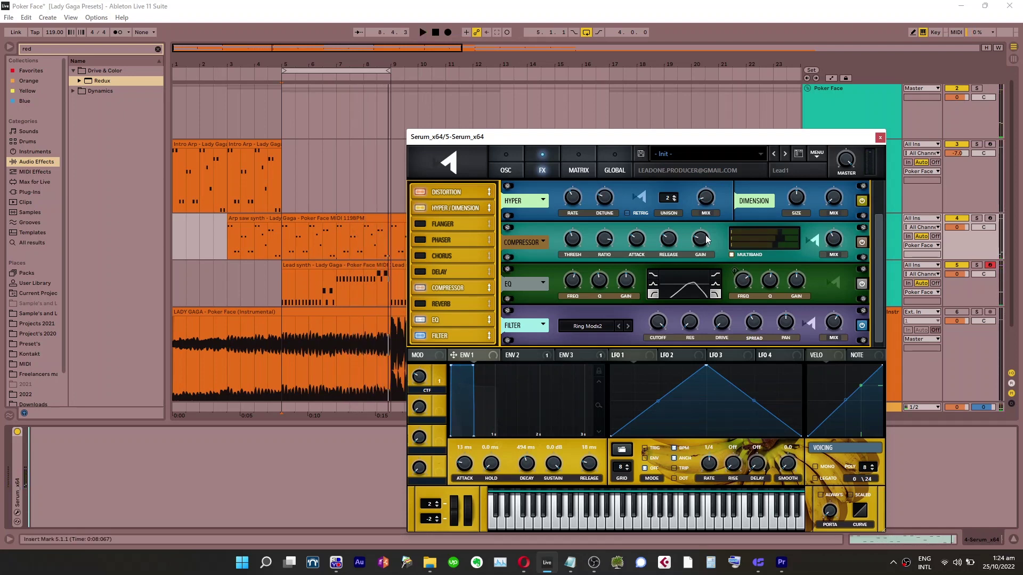
# Check the Bluetooth device options in Windows
pyautogui.click(894, 564)
pyautogui.rightClick(878, 534)
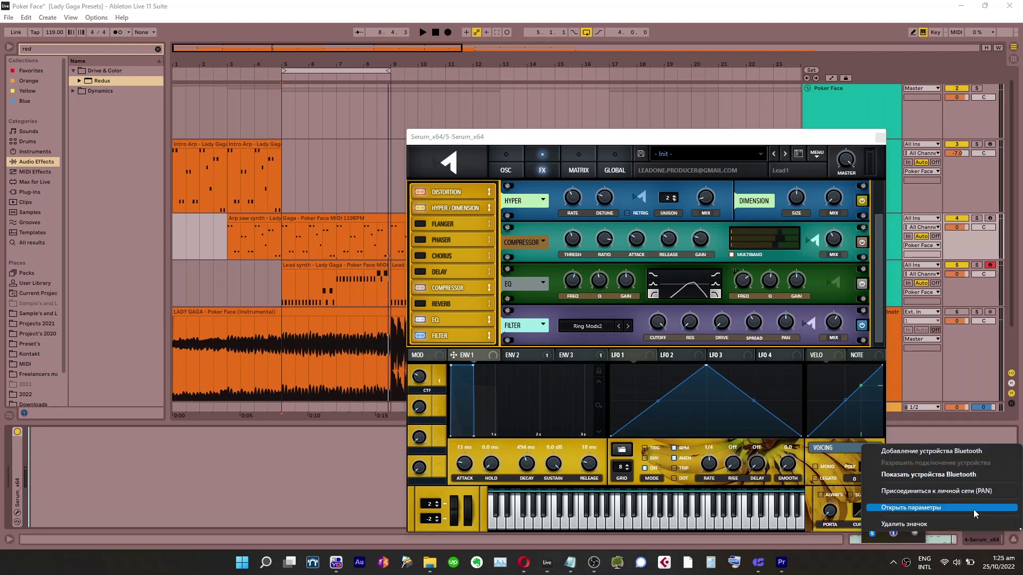
pyautogui.click(872, 570)
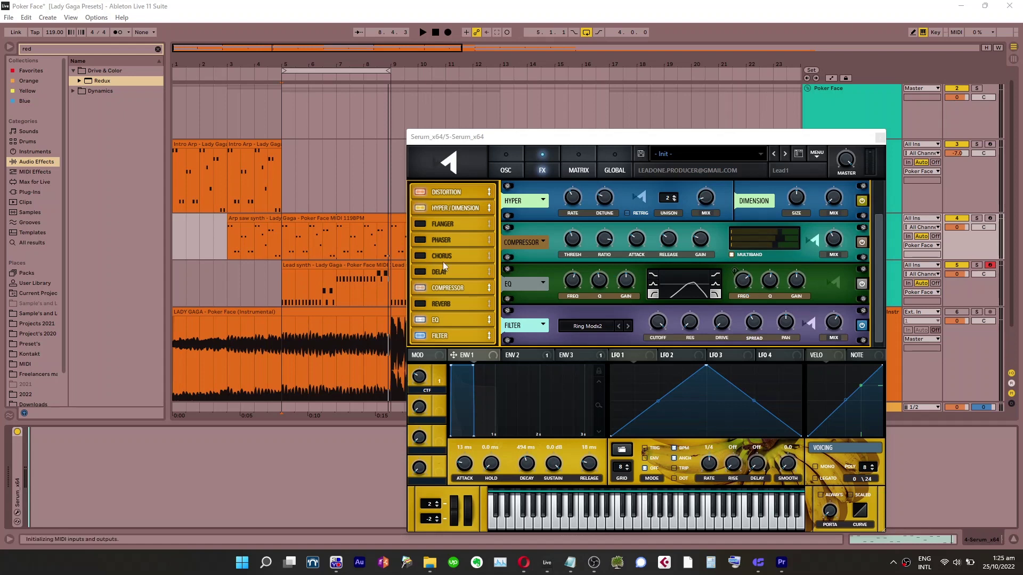
# Play the lead synth from bar 5 and raise the system volume
pyautogui.click(283, 297)
pyautogui.press('space')
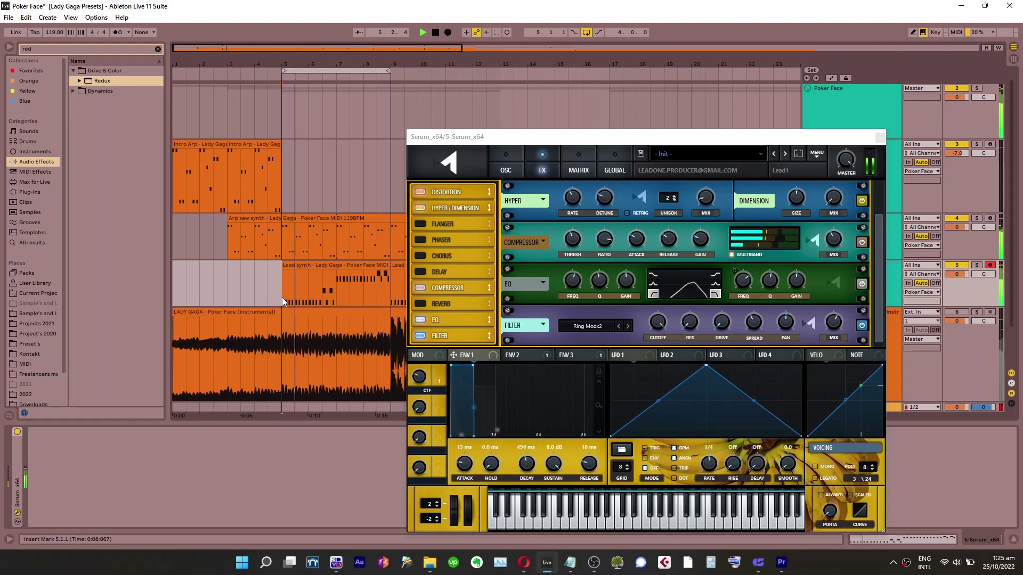
pyautogui.press('XF86AudioLowerVolume')
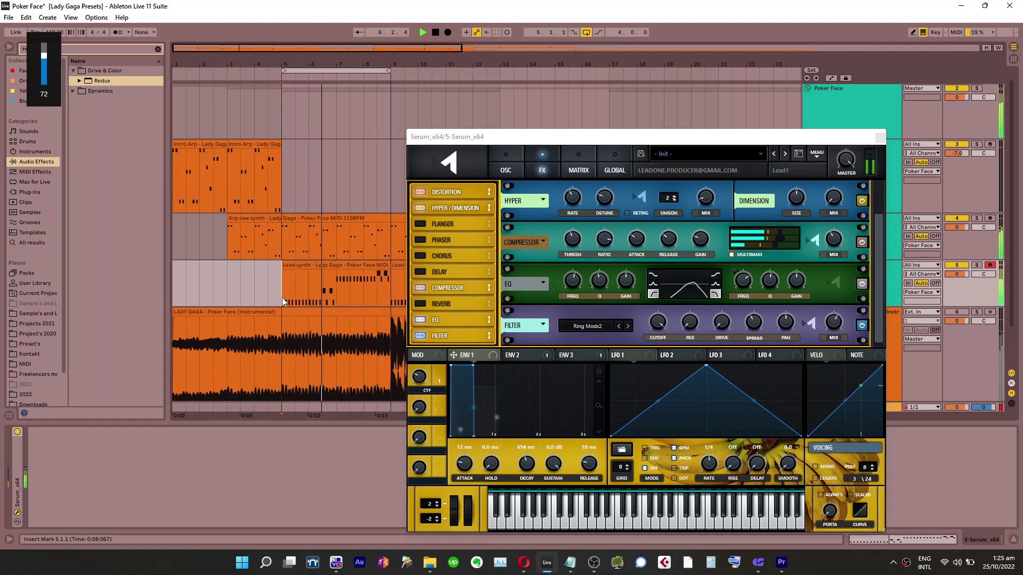
pyautogui.press('XF86AudioRaiseVolume')
pyautogui.press('XF86AudioRaiseVolume')
pyautogui.press('XF86AudioRaiseVolume')
pyautogui.press('XF86AudioRaiseVolume')
pyautogui.press('XF86AudioRaiseVolume')
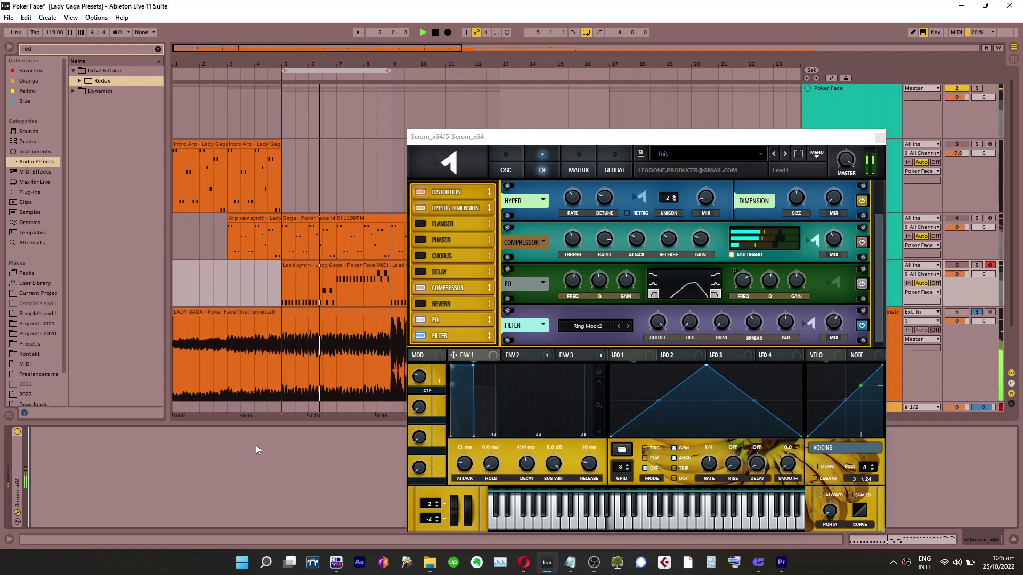
# Try the Ring Mod filter type on the lead and readjust its cutoff and mix by ear
pyautogui.click(896, 318)
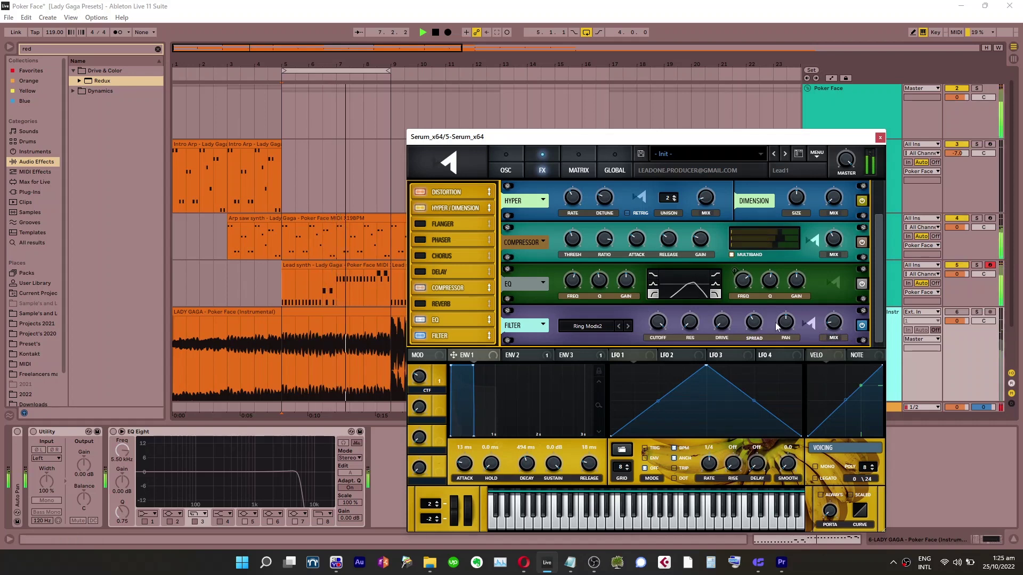
pyautogui.click(619, 326)
pyautogui.moveTo(658, 321); pyautogui.dragTo(654, 364)
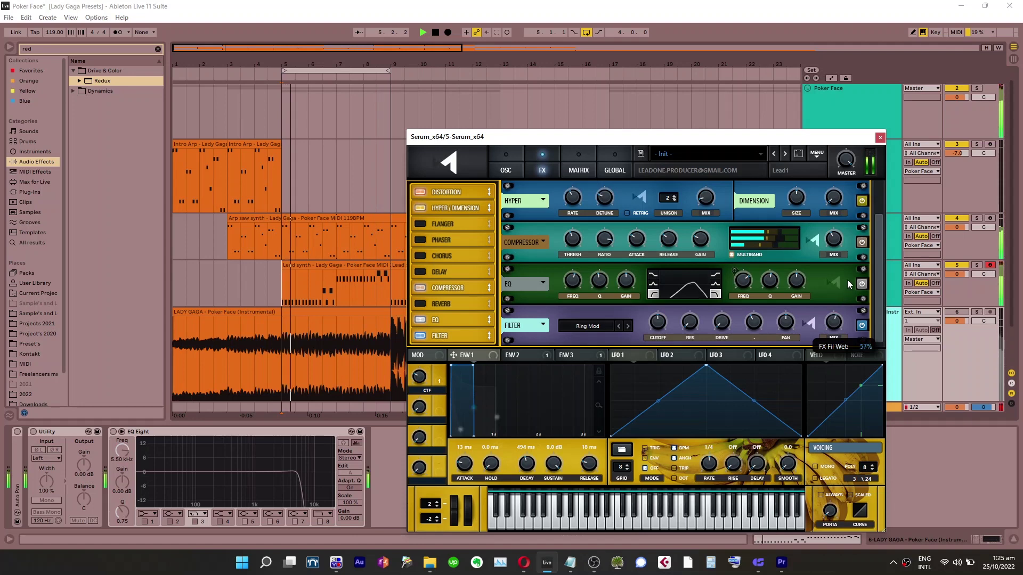
# Try the SampHold- filter type, solo the lead synth track and adjust the filter cutoff
pyautogui.click(587, 326)
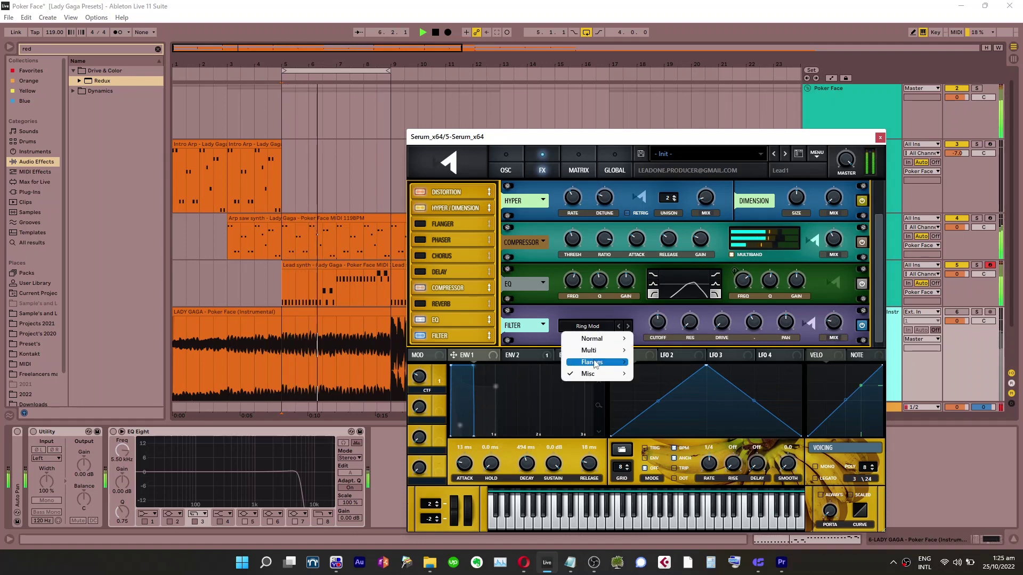
pyautogui.moveTo(597, 373)
pyautogui.click(672, 186)
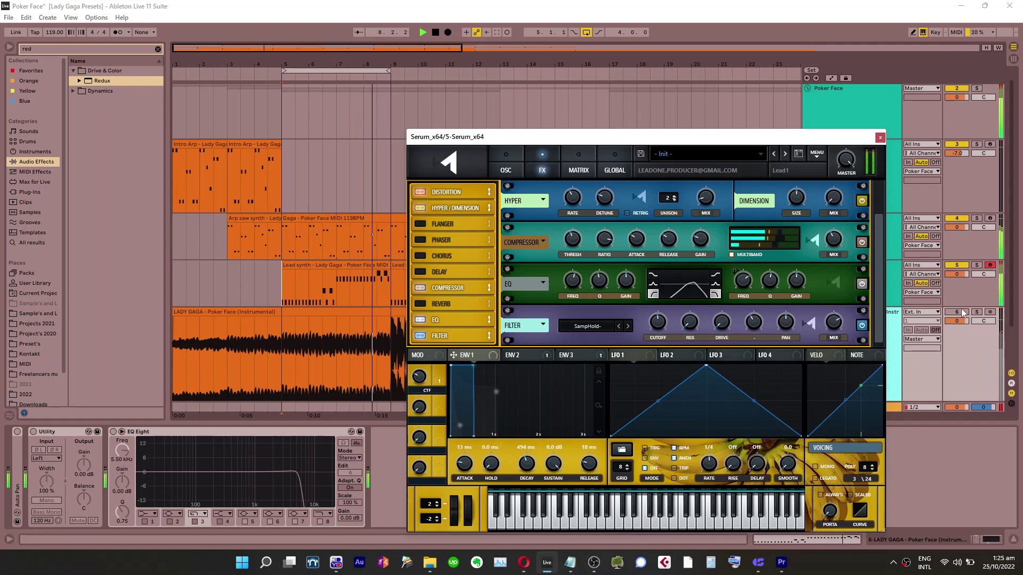
pyautogui.click(977, 264)
pyautogui.moveTo(654, 320); pyautogui.dragTo(665, 302)
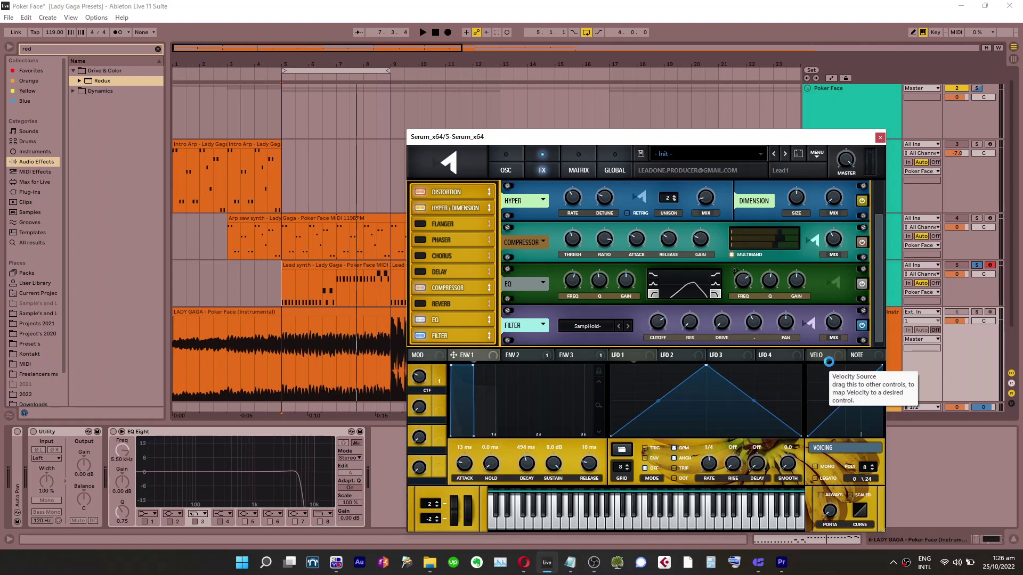
# Play the soloed lead from bar 5, raise the system volume to 68 and try SampHold with the cutoff near 271 Hz
pyautogui.press('space')
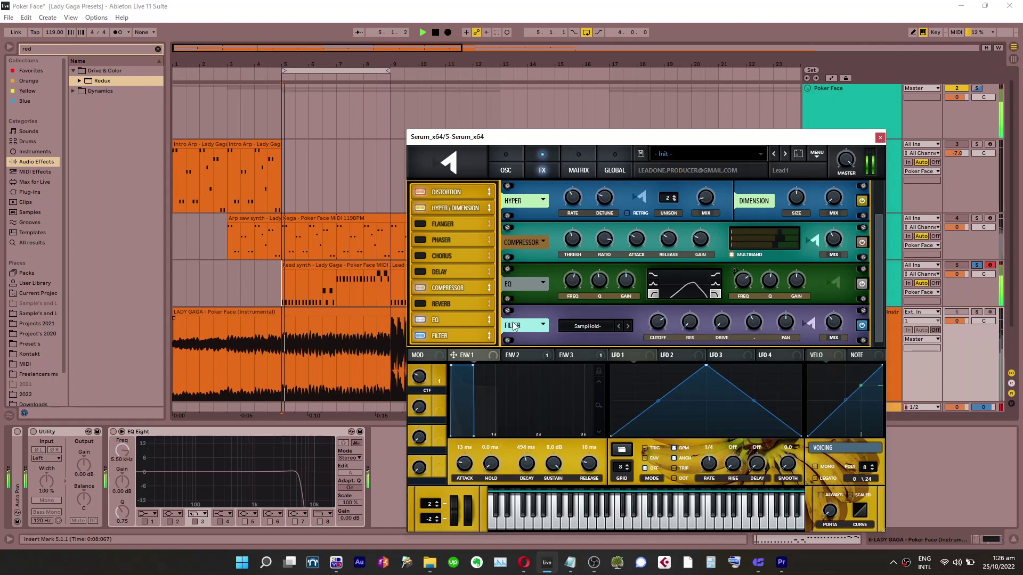
pyautogui.press('XF86AudioRaiseVolume')
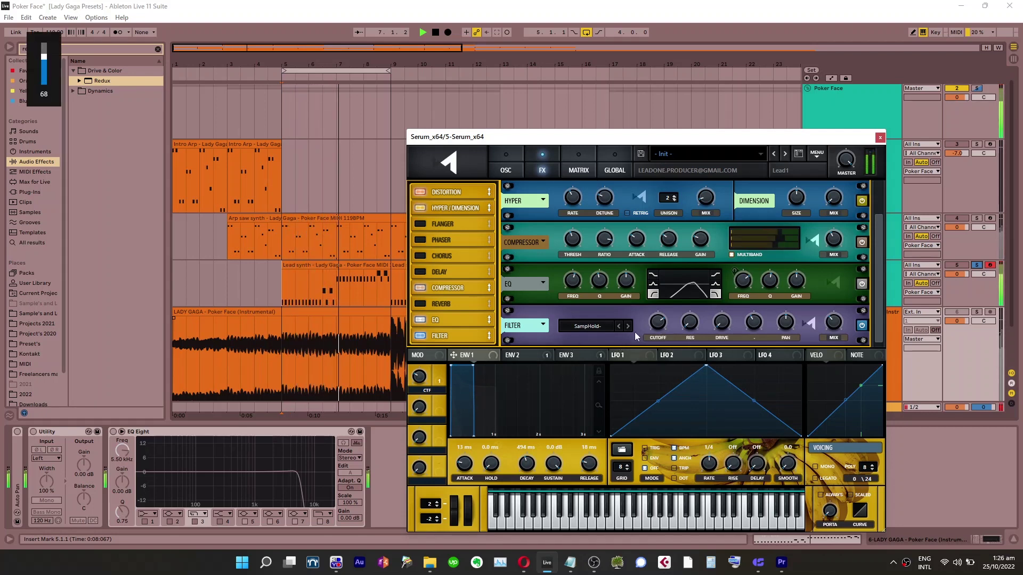
pyautogui.moveTo(658, 323); pyautogui.dragTo(659, 346)
pyautogui.scroll(2, 656, 319)
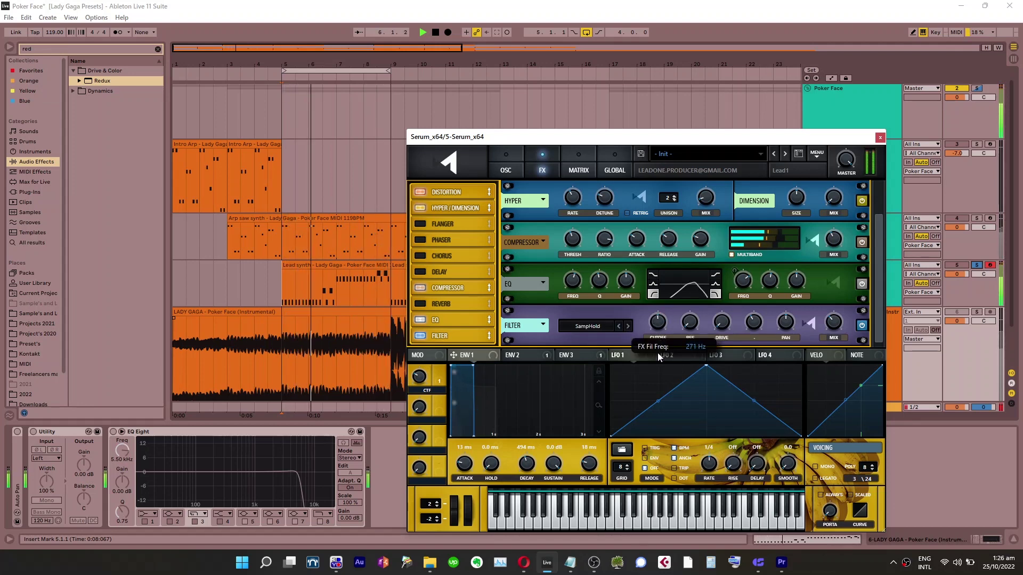
# Set the effects filter type to Ring Modx2 and dial in its cutoff, drive and mix by ear
pyautogui.click(586, 326)
pyautogui.moveTo(600, 374)
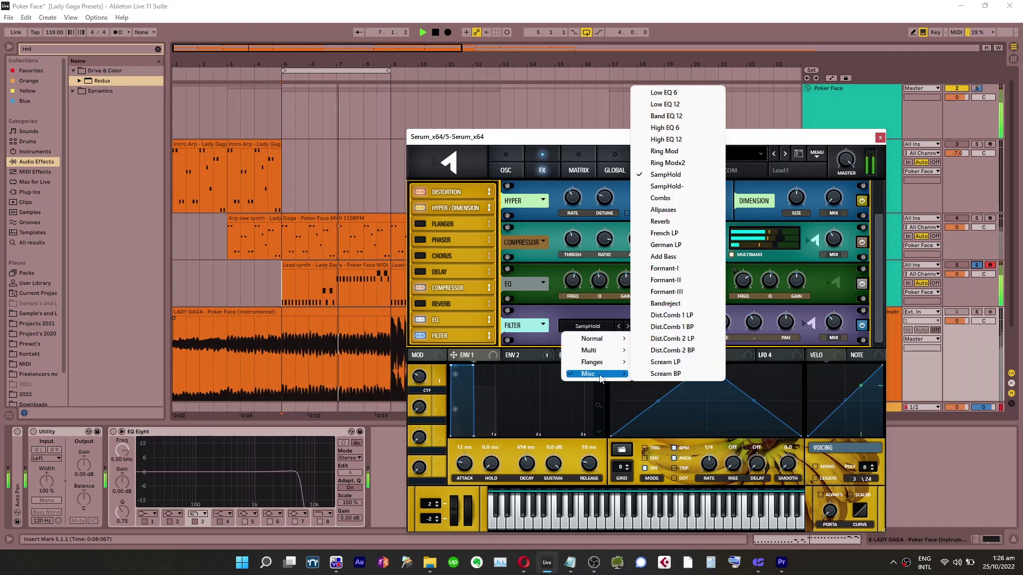
pyautogui.click(668, 162)
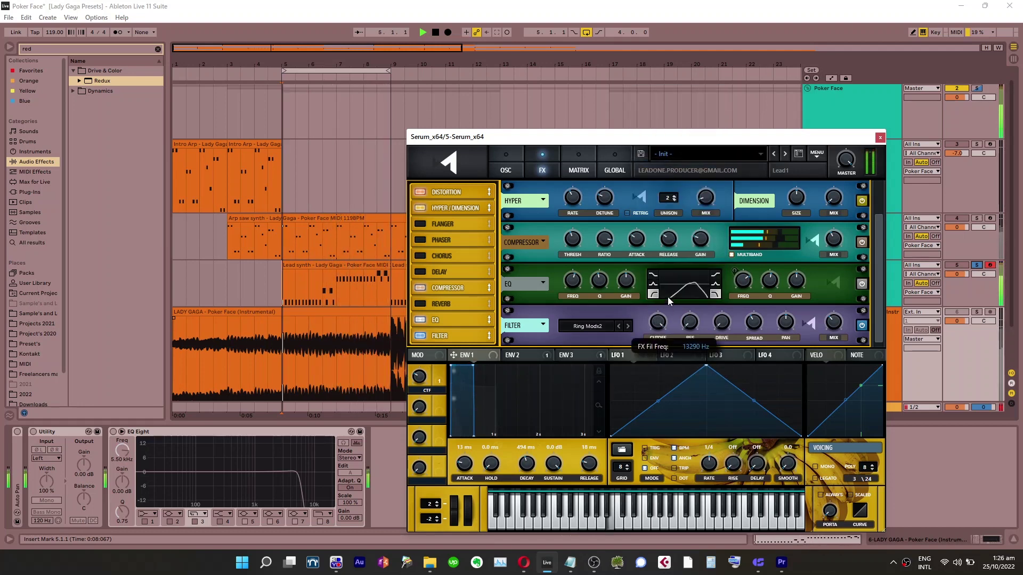
pyautogui.moveTo(658, 322); pyautogui.dragTo(662, 335)
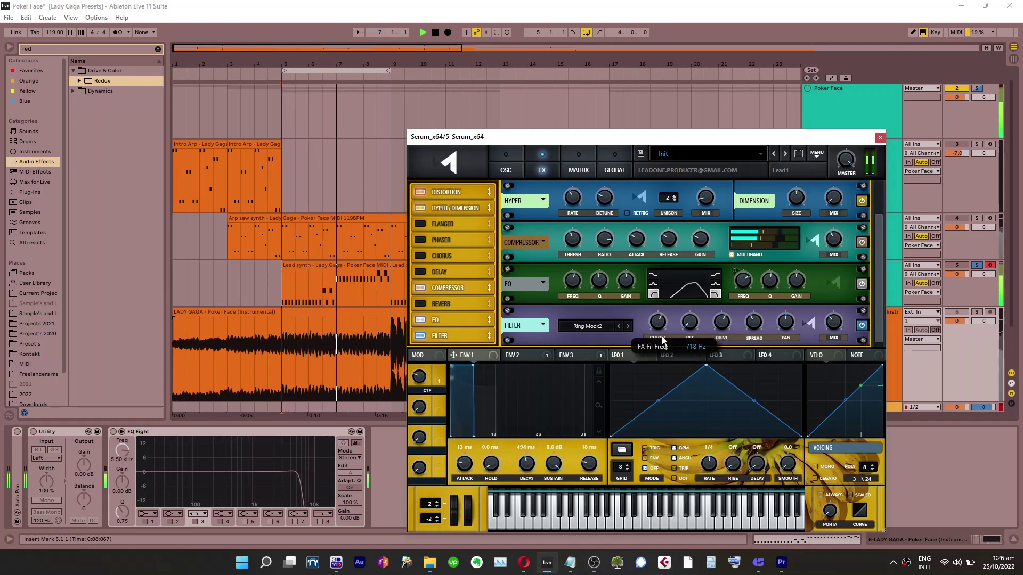
pyautogui.moveTo(723, 323); pyautogui.dragTo(724, 331)
pyautogui.moveTo(660, 330); pyautogui.dragTo(656, 343)
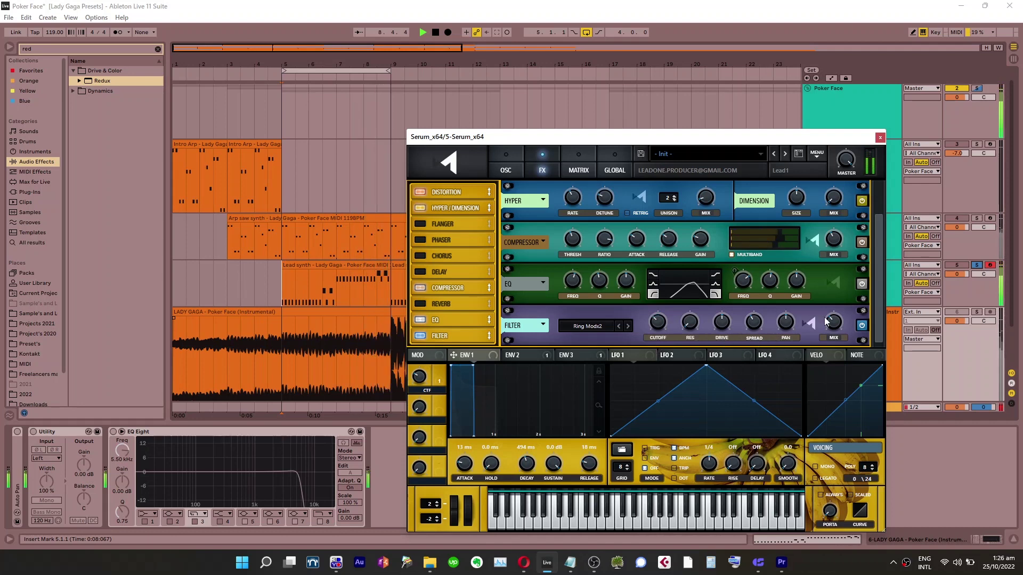
pyautogui.moveTo(836, 334); pyautogui.dragTo(841, 318)
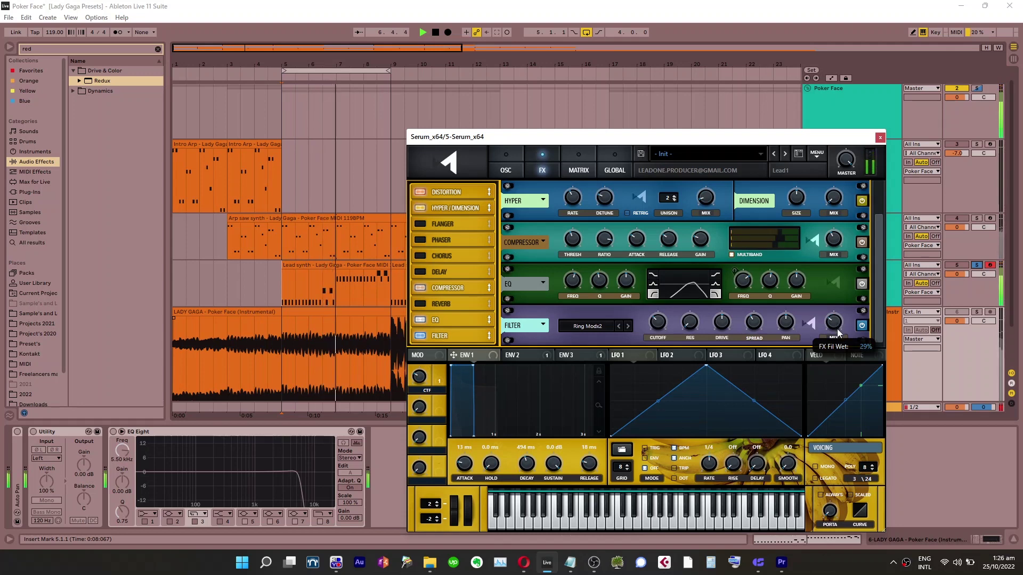
# Unsolo the lead synth track and fine-tune the filter mix against the full arrangement
pyautogui.click(981, 267)
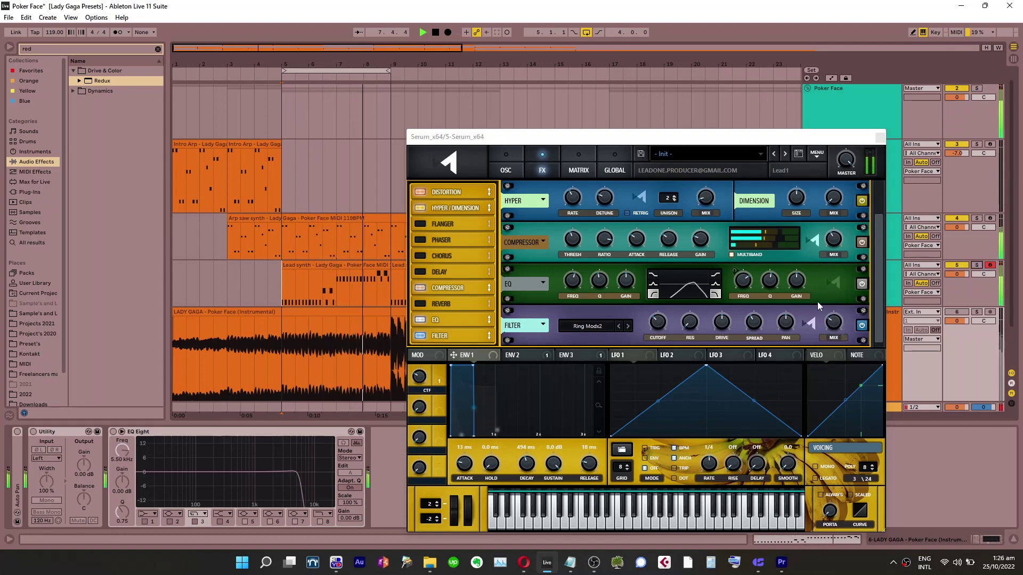
pyautogui.moveTo(831, 326); pyautogui.dragTo(832, 323)
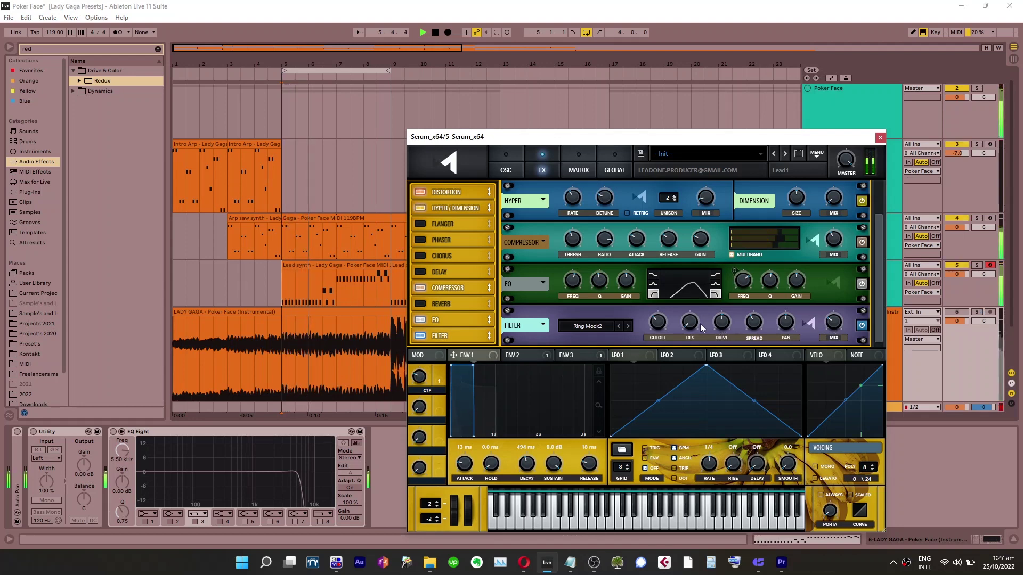
pyautogui.moveTo(837, 338)
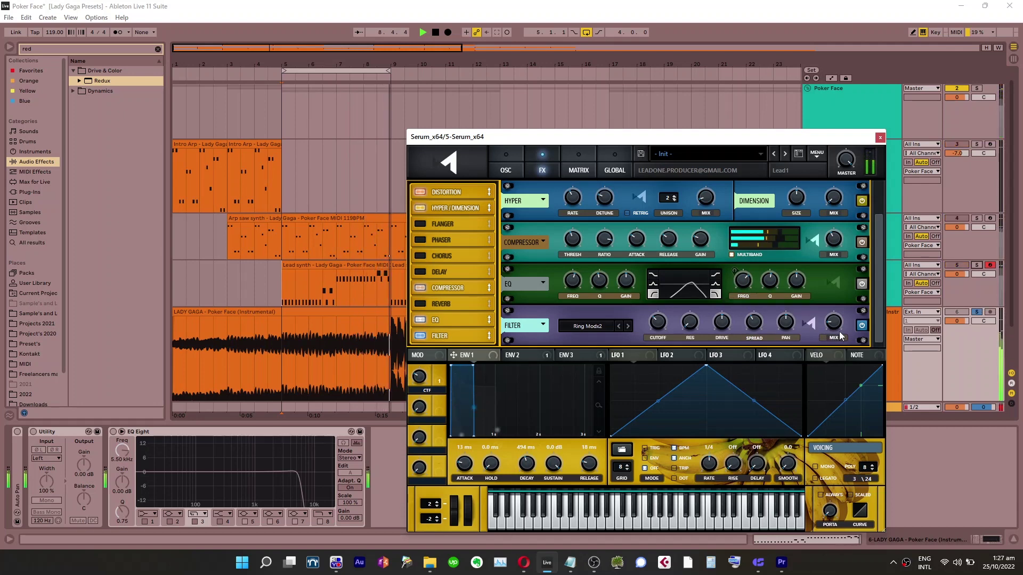
pyautogui.moveTo(837, 325); pyautogui.dragTo(840, 317)
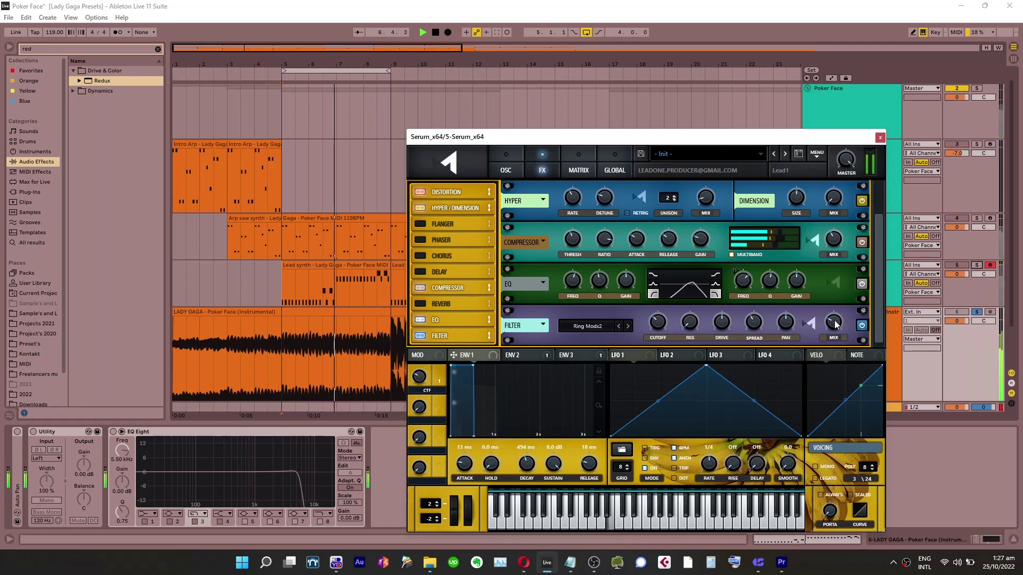
pyautogui.moveTo(441, 339)
pyautogui.mouseDown()
pyautogui.moveTo(468, 277)
pyautogui.moveTo(461, 341)
pyautogui.mouseUp()
# Try 4 unison voices with adjusted detune on oscillator A
pyautogui.click(506, 169)
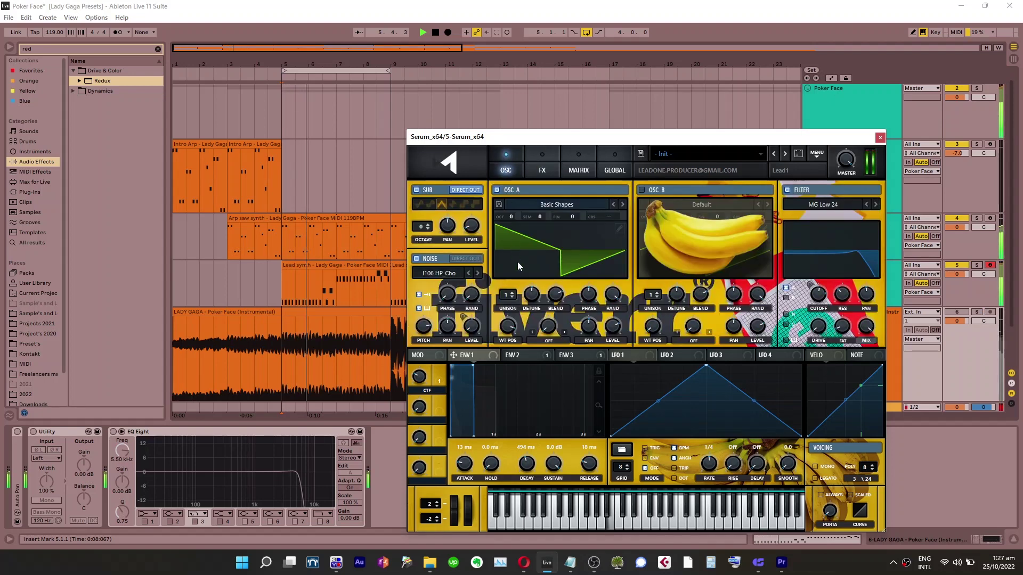
pyautogui.click(510, 298)
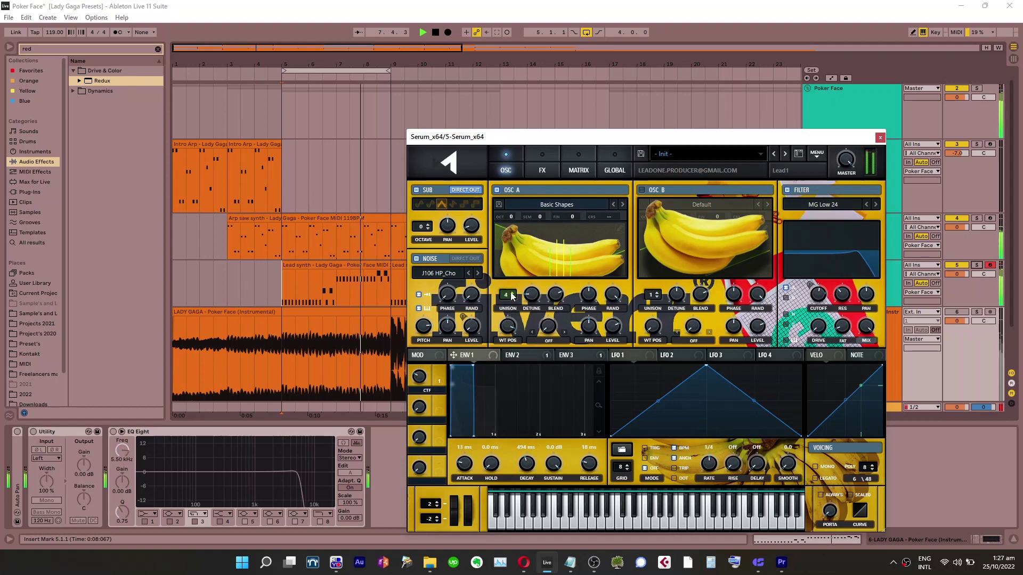
pyautogui.click(512, 296)
pyautogui.moveTo(530, 293); pyautogui.dragTo(507, 309)
pyautogui.press('s')
pyautogui.press('s')
# Set the filter resonance to about 61% and move the filter ahead of the compressor in the effects chain
pyautogui.click(547, 155)
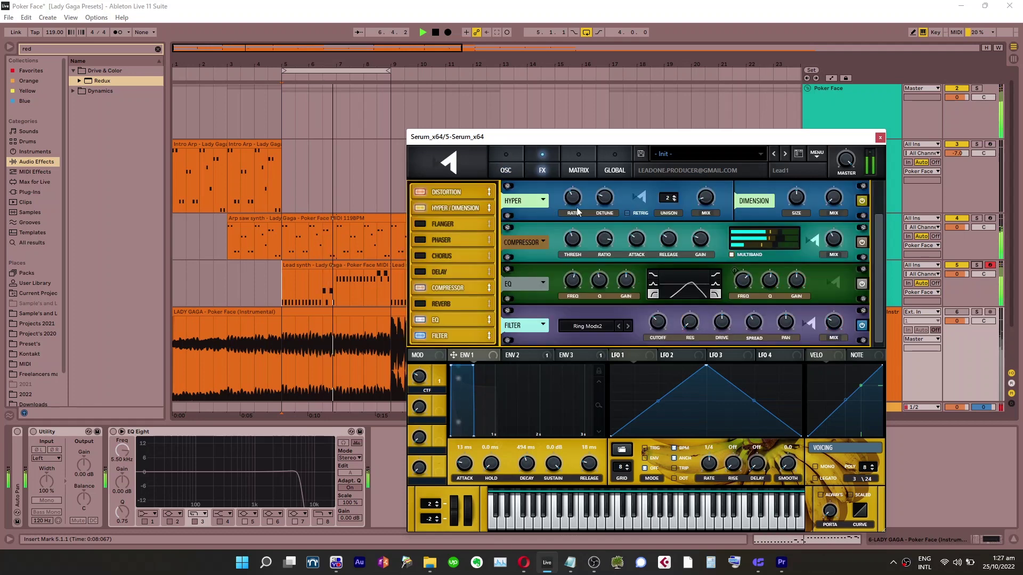
pyautogui.moveTo(716, 200)
pyautogui.moveTo(720, 186)
pyautogui.mouseDown()
pyautogui.moveTo(719, 220)
pyautogui.moveTo(721, 201)
pyautogui.mouseUp()
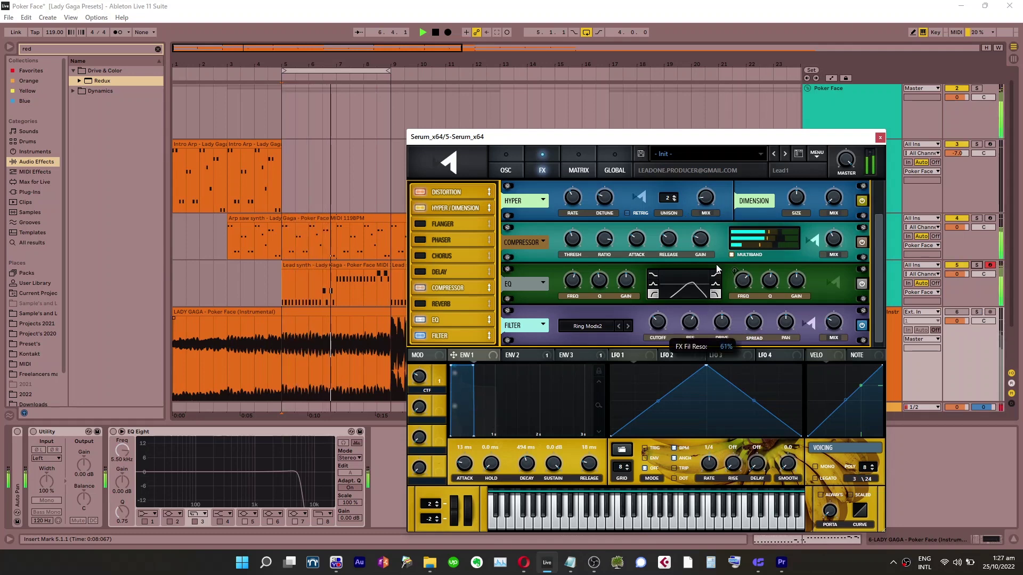
pyautogui.moveTo(455, 330); pyautogui.dragTo(455, 289)
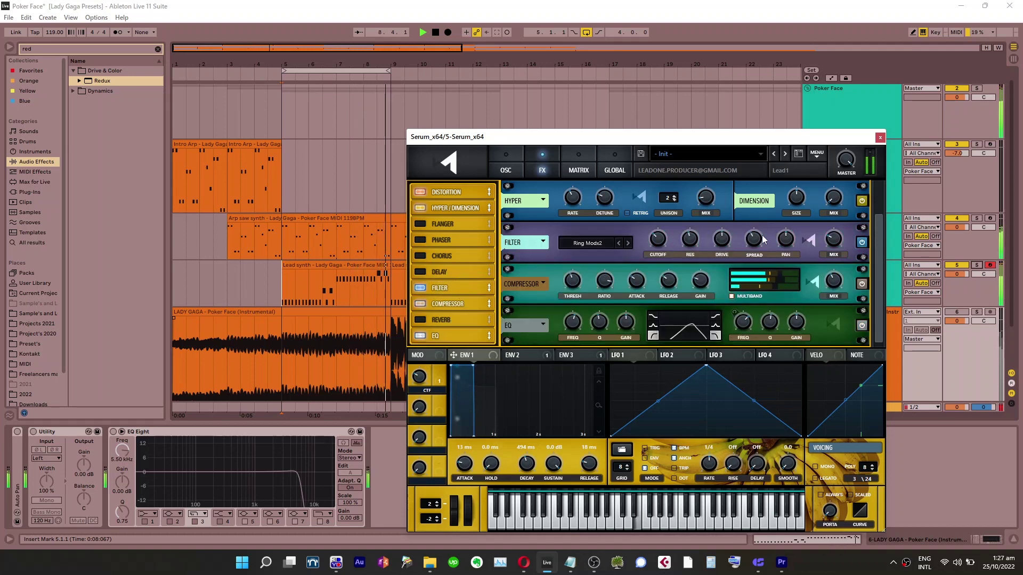
# Set the filter spread to about 83%, readjust its mix and fine-tune the EQ's high-band frequency
pyautogui.moveTo(837, 229); pyautogui.dragTo(840, 225)
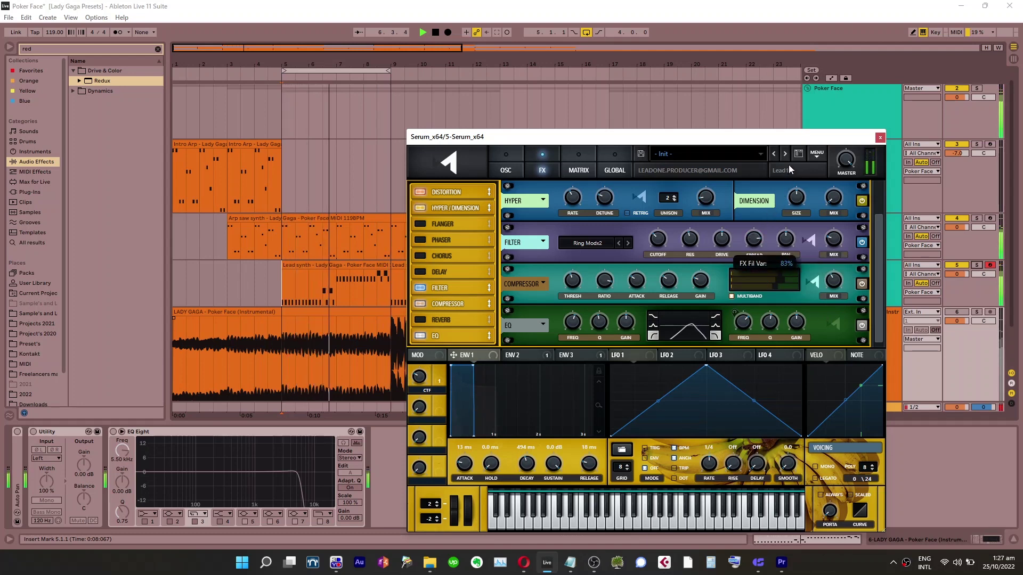
pyautogui.moveTo(835, 236); pyautogui.dragTo(837, 239)
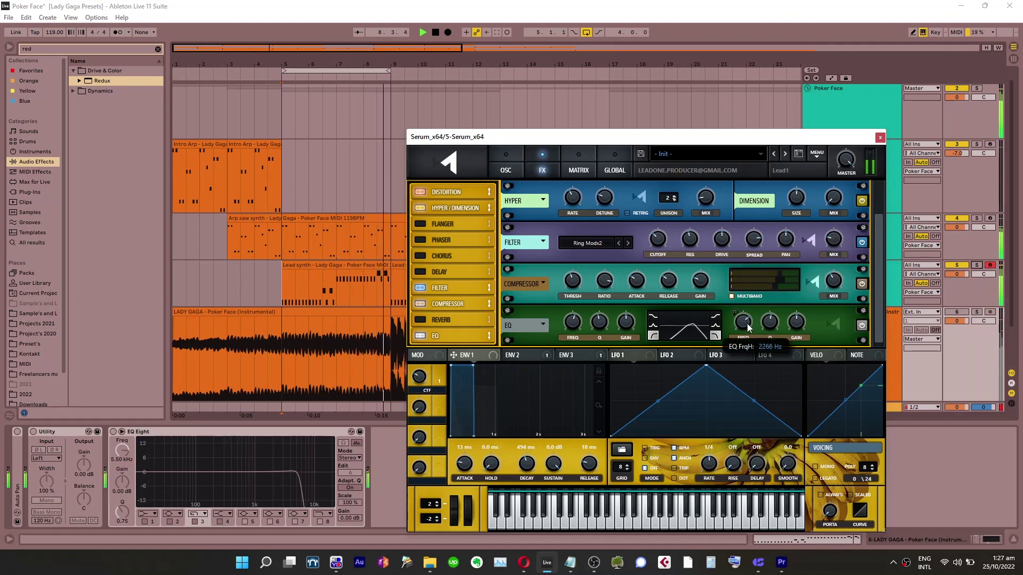
pyautogui.moveTo(746, 327); pyautogui.dragTo(746, 333)
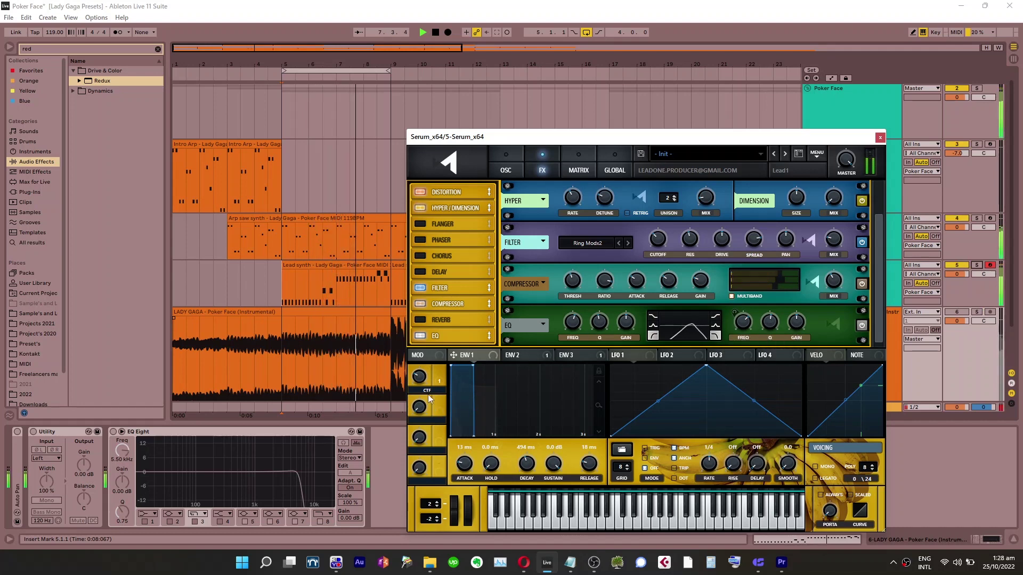
# Try the filter with its spread at minimum and its mix at about 25%
pyautogui.moveTo(425, 387)
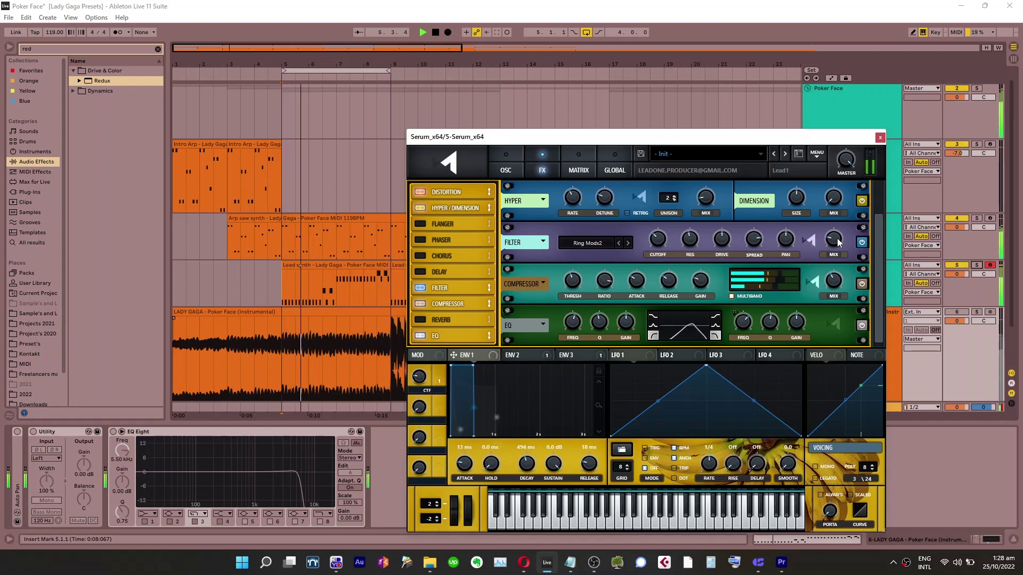
pyautogui.moveTo(838, 243)
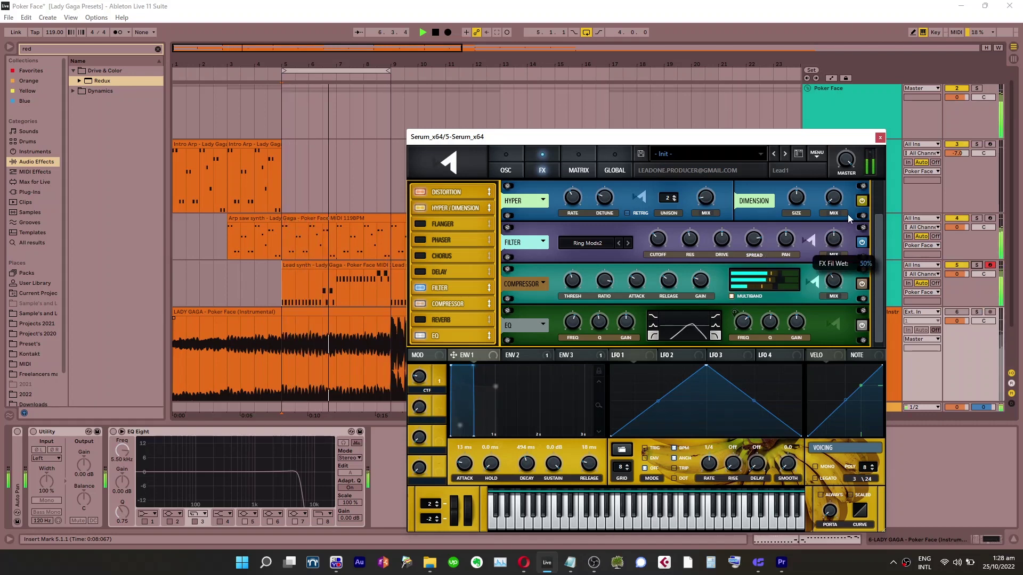
pyautogui.moveTo(849, 214); pyautogui.dragTo(847, 226)
pyautogui.moveTo(752, 244); pyautogui.dragTo(754, 356)
pyautogui.moveTo(807, 243); pyautogui.dragTo(838, 260)
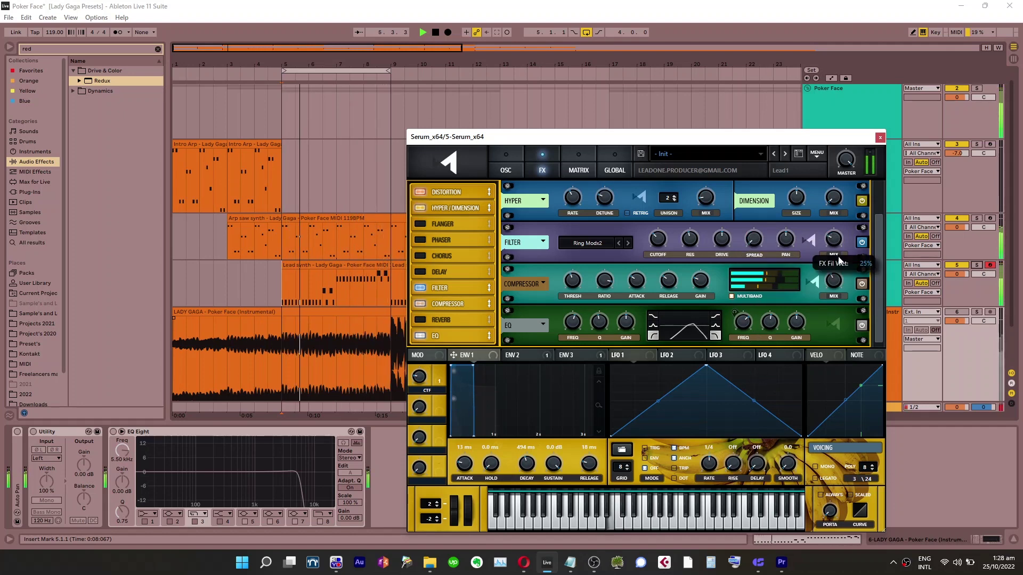
# Set the filter spread to about 93% and the mix to about 48%, adjusting the drive by ear
pyautogui.moveTo(755, 242); pyautogui.dragTo(784, 192)
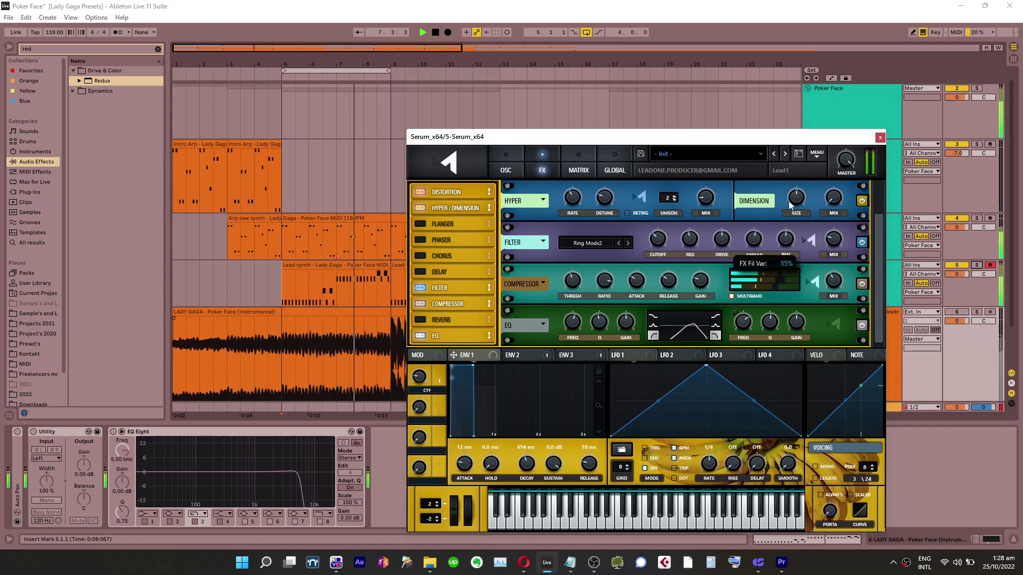
pyautogui.moveTo(836, 245)
pyautogui.mouseDown()
pyautogui.moveTo(842, 222)
pyautogui.moveTo(843, 232)
pyautogui.mouseUp()
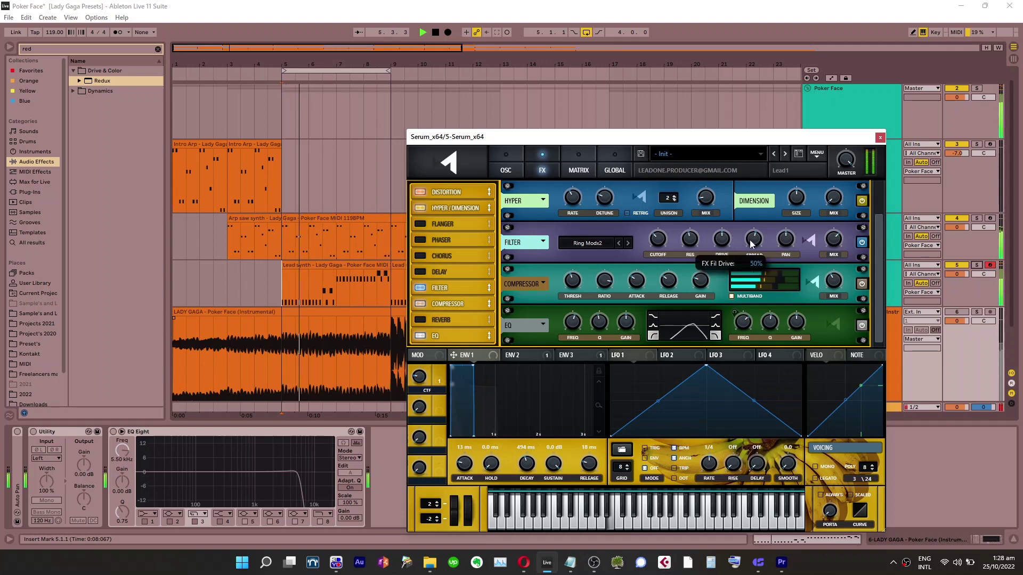
pyautogui.moveTo(751, 243); pyautogui.dragTo(768, 212)
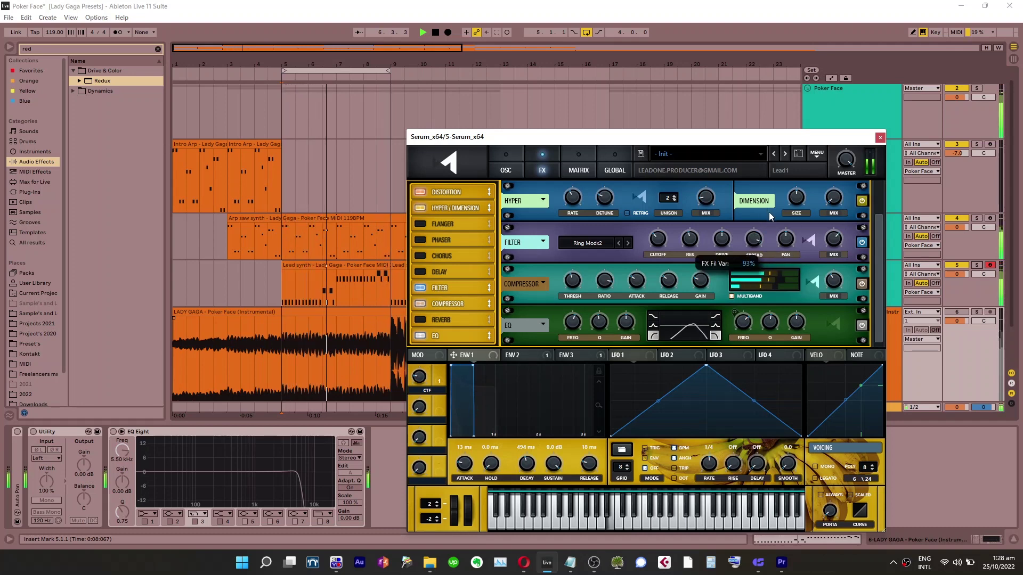
pyautogui.moveTo(723, 240); pyautogui.dragTo(826, 253)
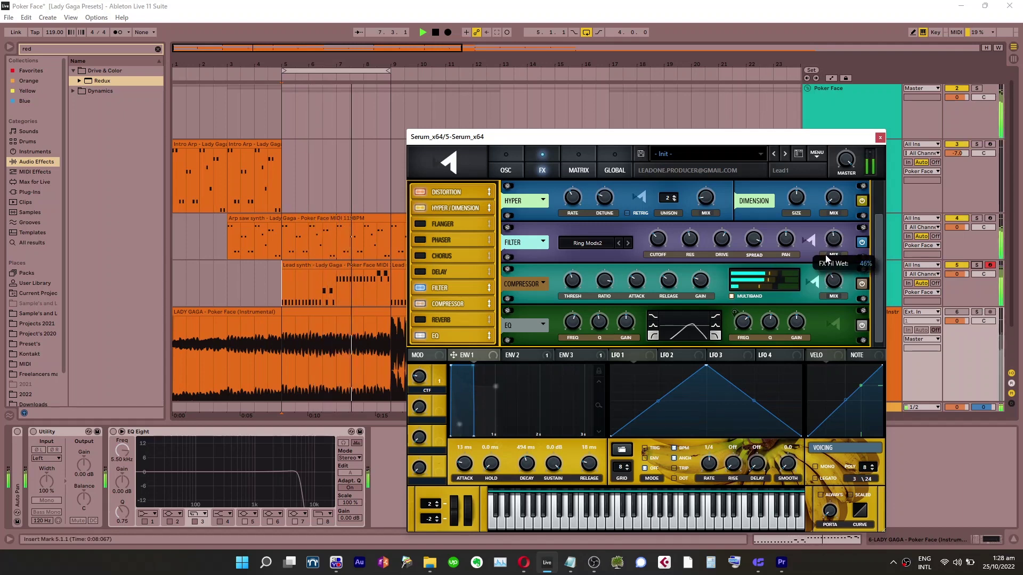
# Fine-tune the EQ's low-band frequency in Serum and check the sub oscillator's level
pyautogui.moveTo(580, 337)
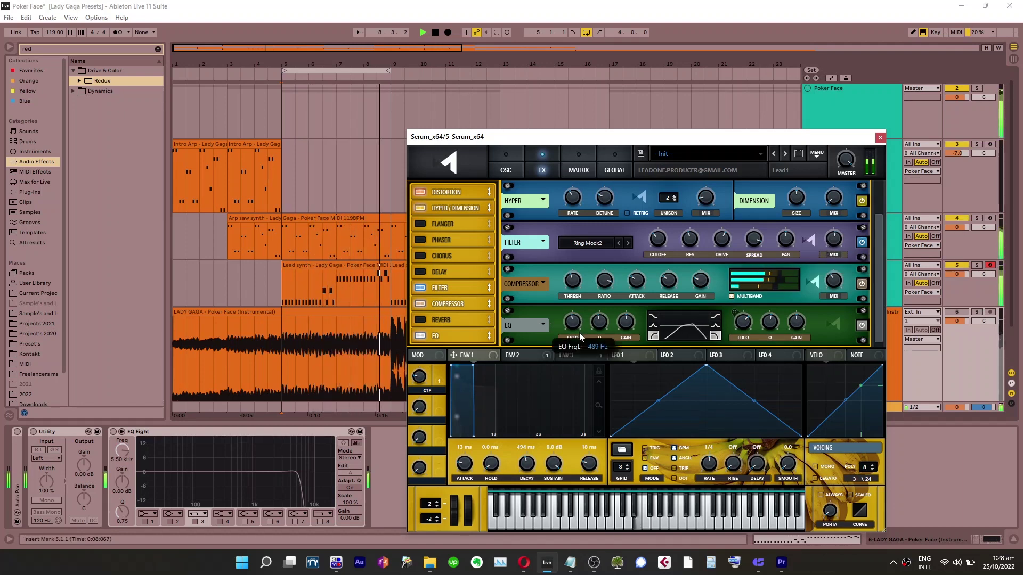
pyautogui.moveTo(581, 337); pyautogui.dragTo(583, 320)
pyautogui.click(512, 156)
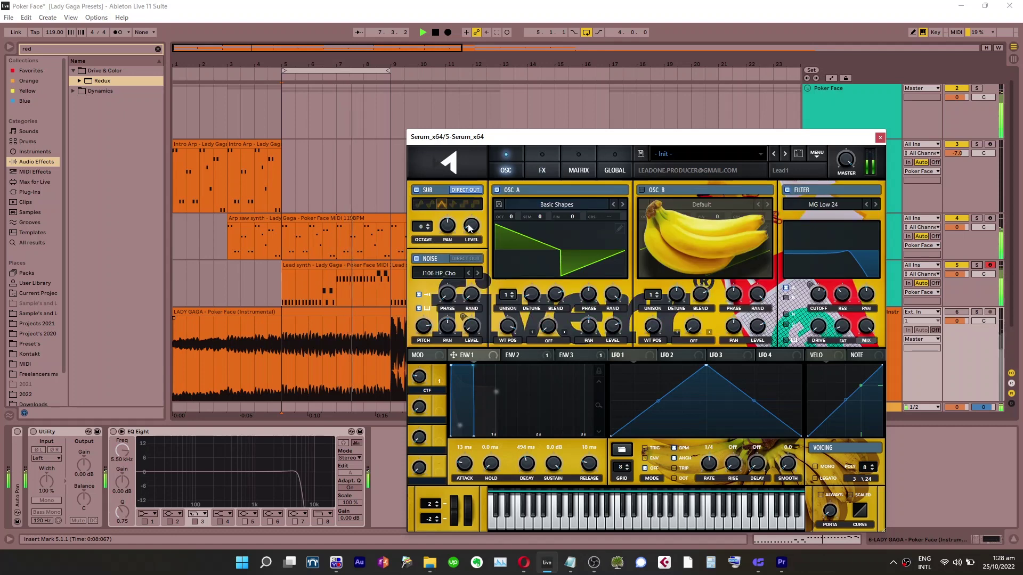
pyautogui.moveTo(471, 217)
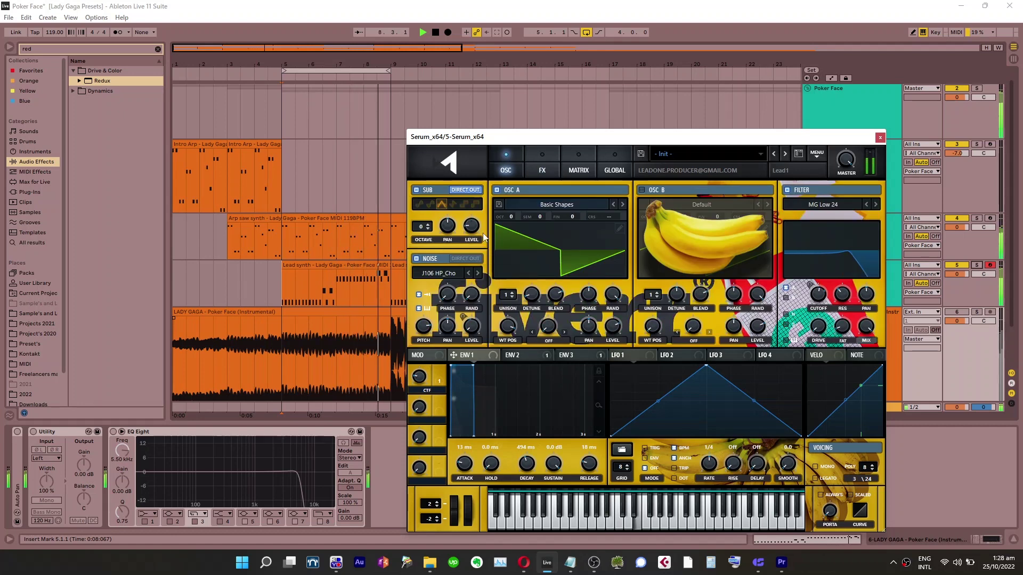
# Reduce the effects filter's spread and drive and set its mix to about 57%
pyautogui.click(543, 160)
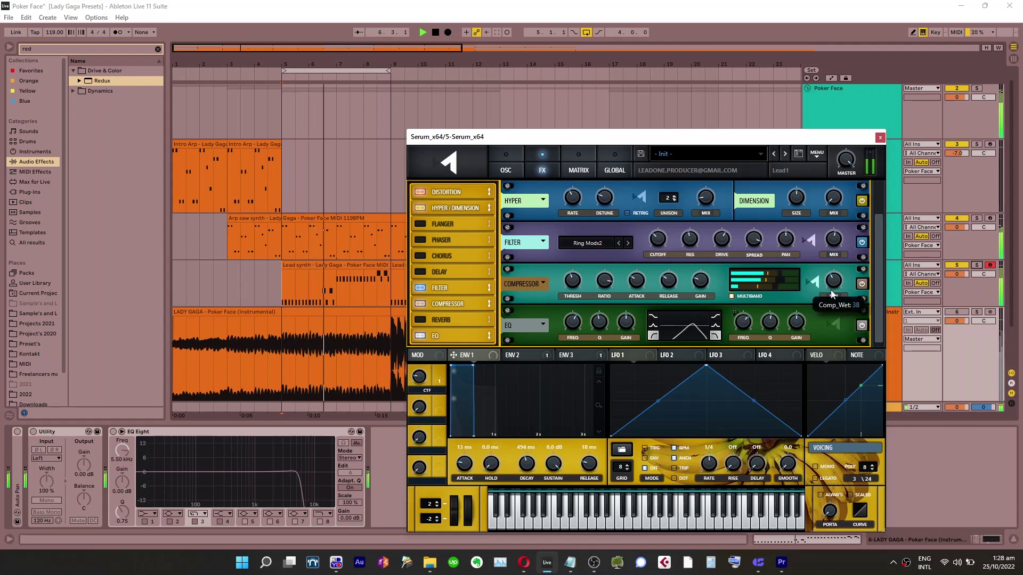
pyautogui.moveTo(827, 254)
pyautogui.moveTo(827, 253); pyautogui.dragTo(827, 299)
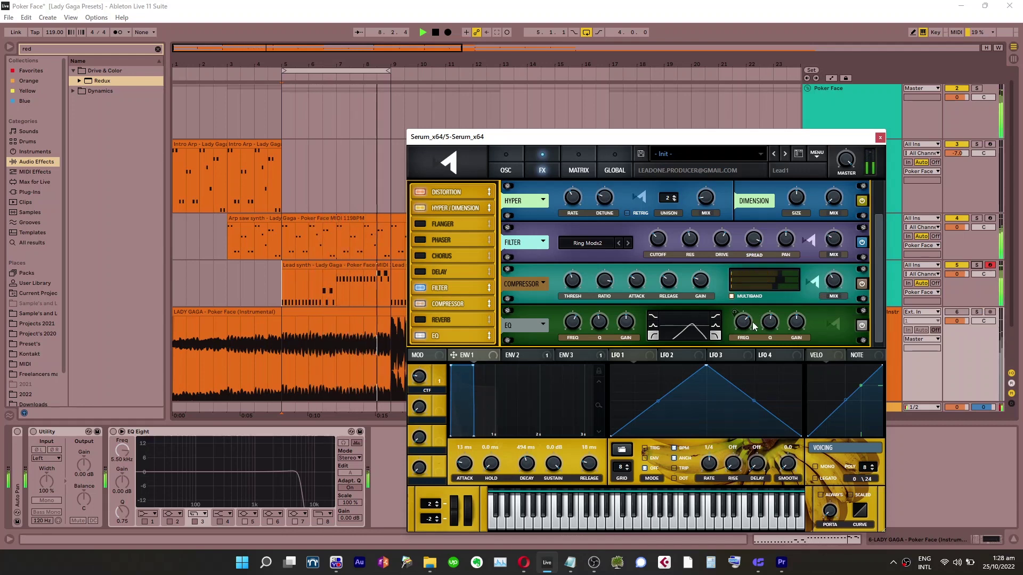
pyautogui.moveTo(756, 243); pyautogui.dragTo(750, 341)
pyautogui.moveTo(723, 249); pyautogui.dragTo(720, 272)
pyautogui.moveTo(834, 239); pyautogui.dragTo(834, 214)
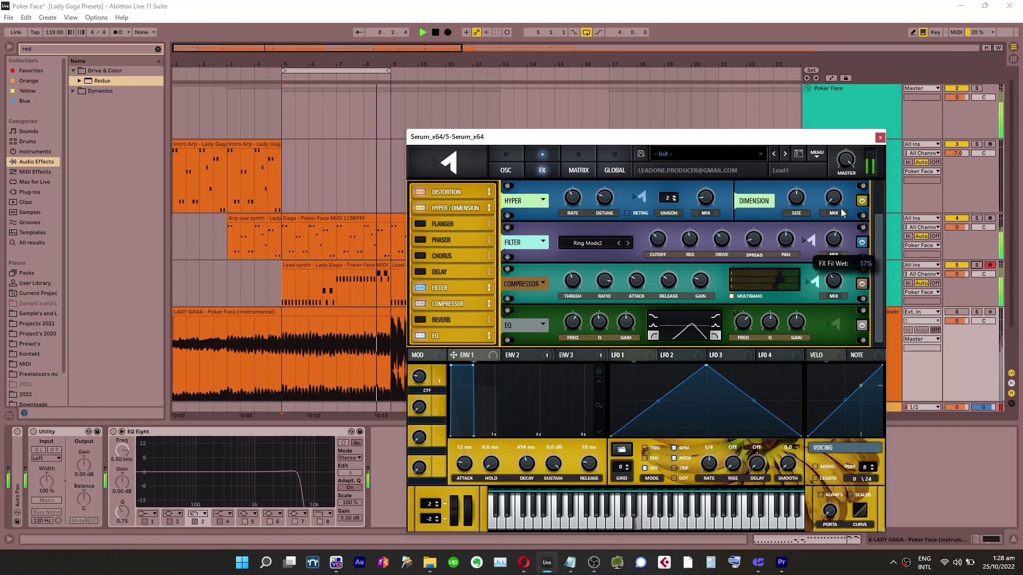
# Set the filter cutoff to about 25 Hz and its mix to about 39%, readjusting the drive and spread by ear
pyautogui.moveTo(725, 246); pyautogui.dragTo(727, 266)
pyautogui.moveTo(835, 243); pyautogui.dragTo(836, 228)
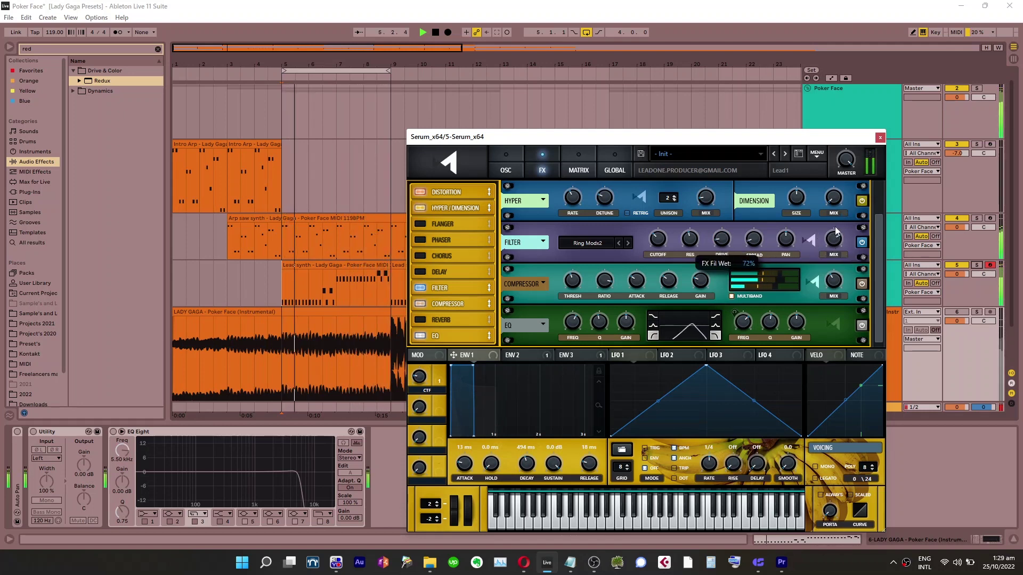
pyautogui.moveTo(659, 245); pyautogui.dragTo(666, 274)
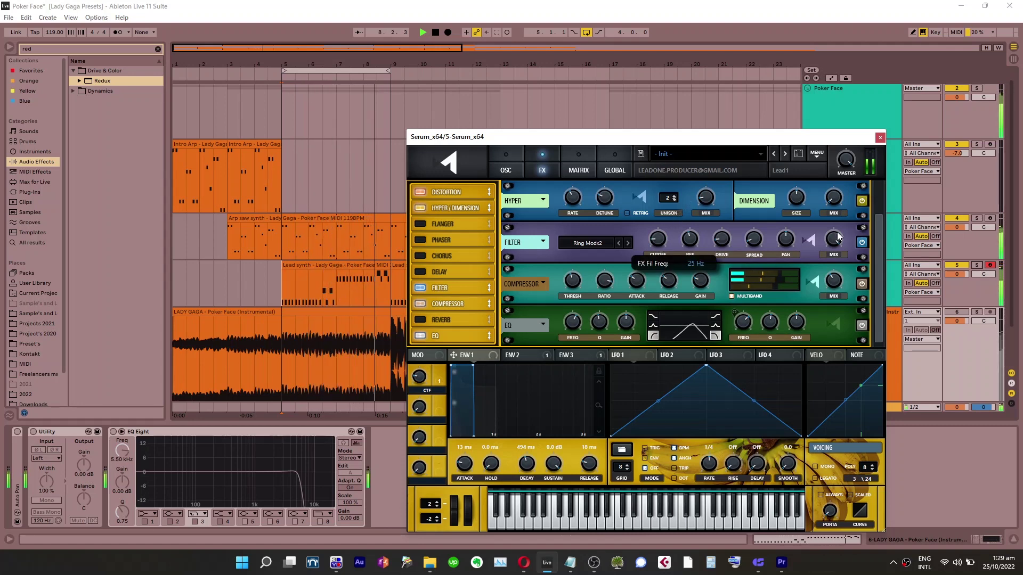
pyautogui.moveTo(837, 236); pyautogui.dragTo(817, 306)
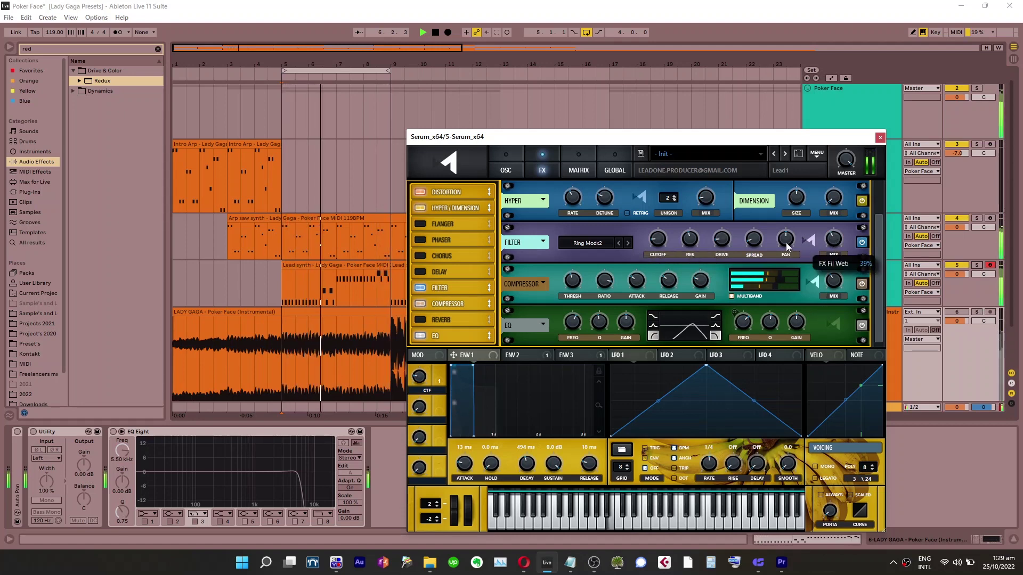
pyautogui.moveTo(787, 246); pyautogui.dragTo(763, 225)
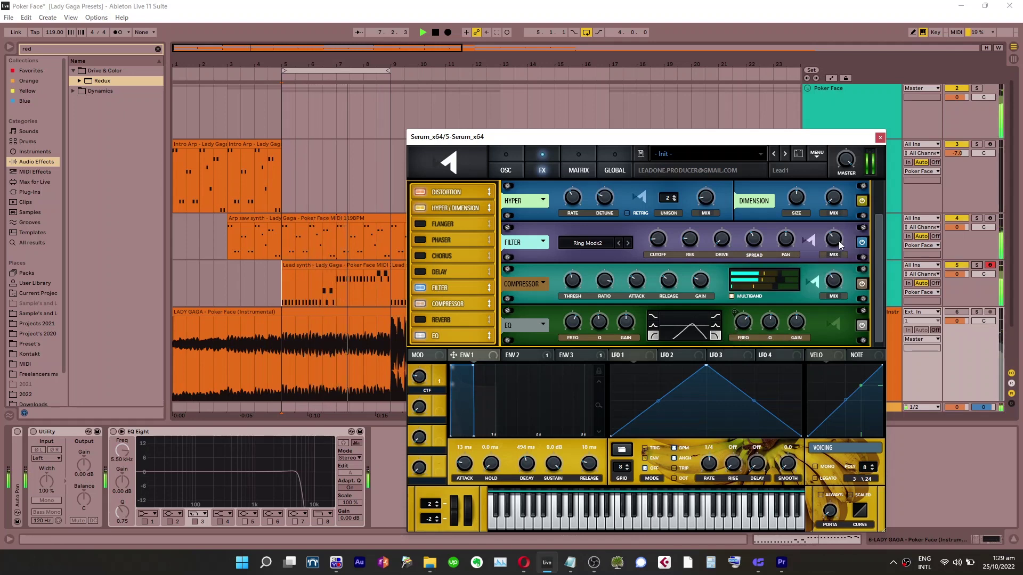
# Try Redux on the lead synth track, tuning its rate and setting the dry/wet to 26%
pyautogui.click(249, 290)
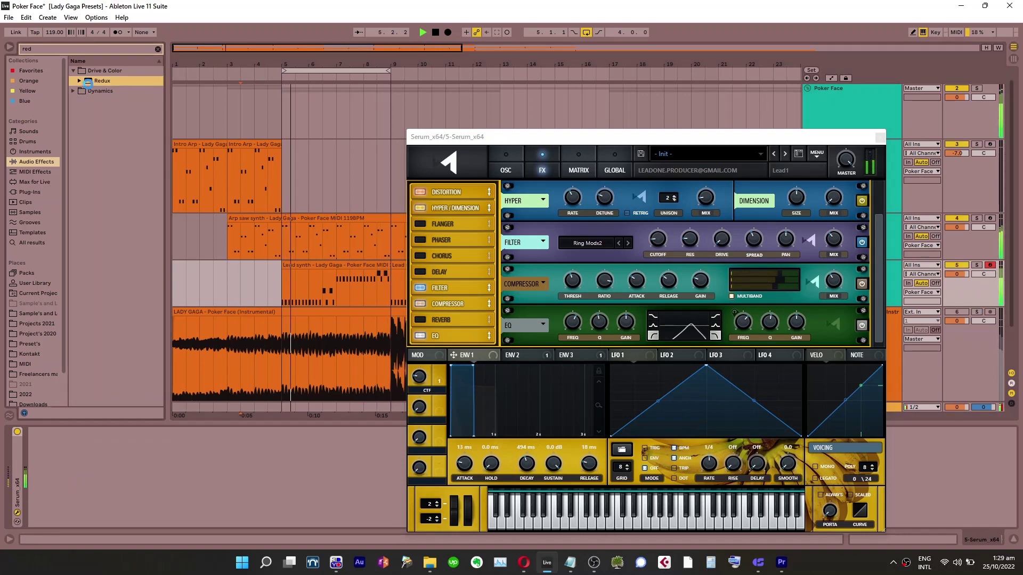
pyautogui.doubleClick(88, 81)
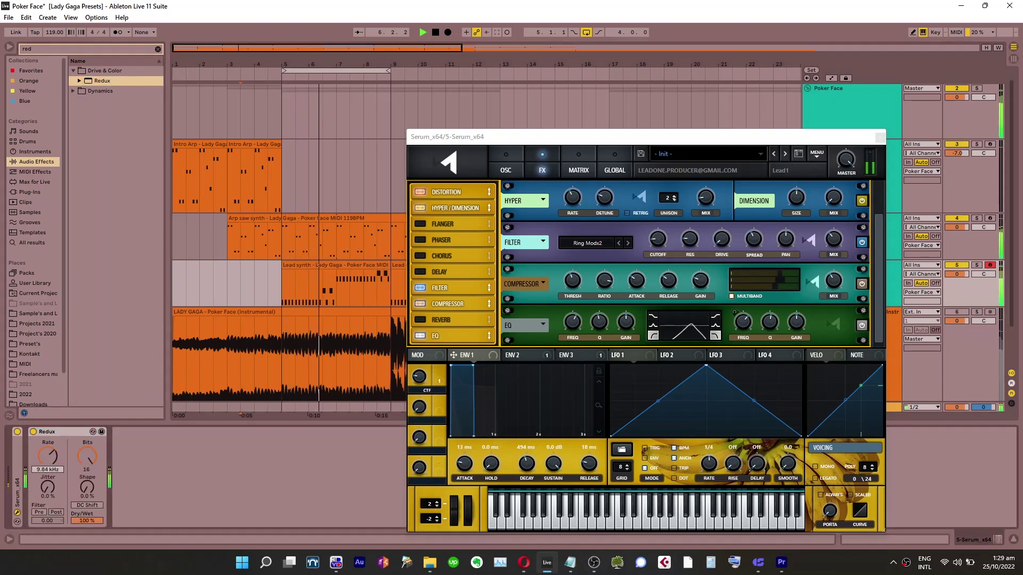
pyautogui.moveTo(48, 457); pyautogui.dragTo(48, 461)
pyautogui.moveTo(86, 521); pyautogui.dragTo(87, 551)
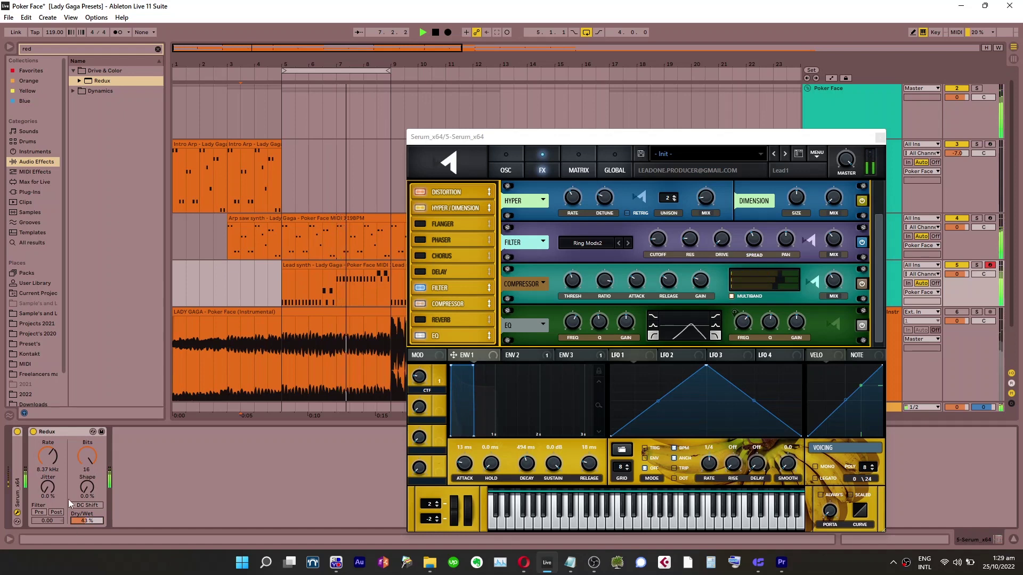
pyautogui.moveTo(48, 457); pyautogui.dragTo(48, 447)
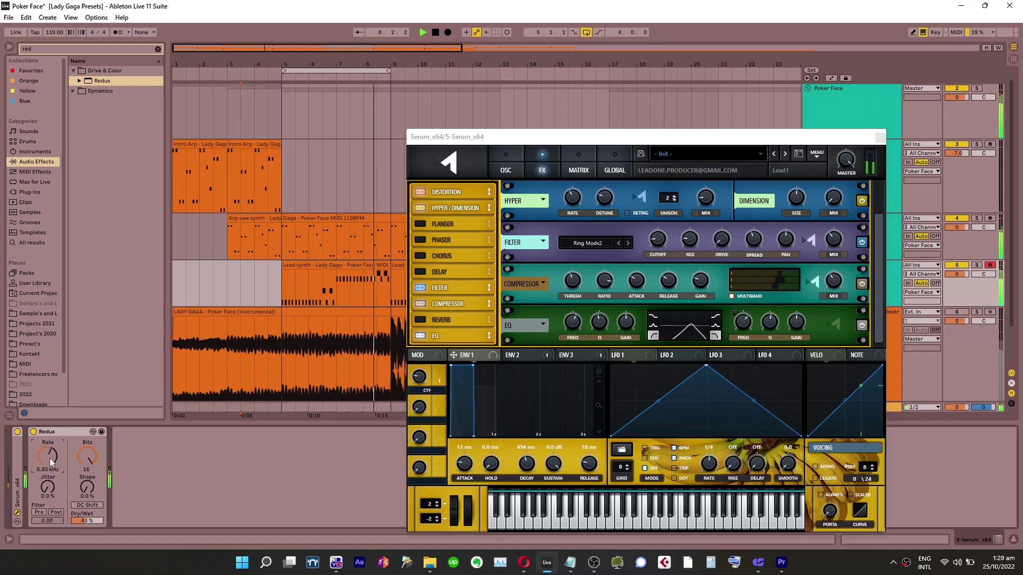
pyautogui.moveTo(87, 521); pyautogui.dragTo(87, 530)
pyautogui.click(146, 518)
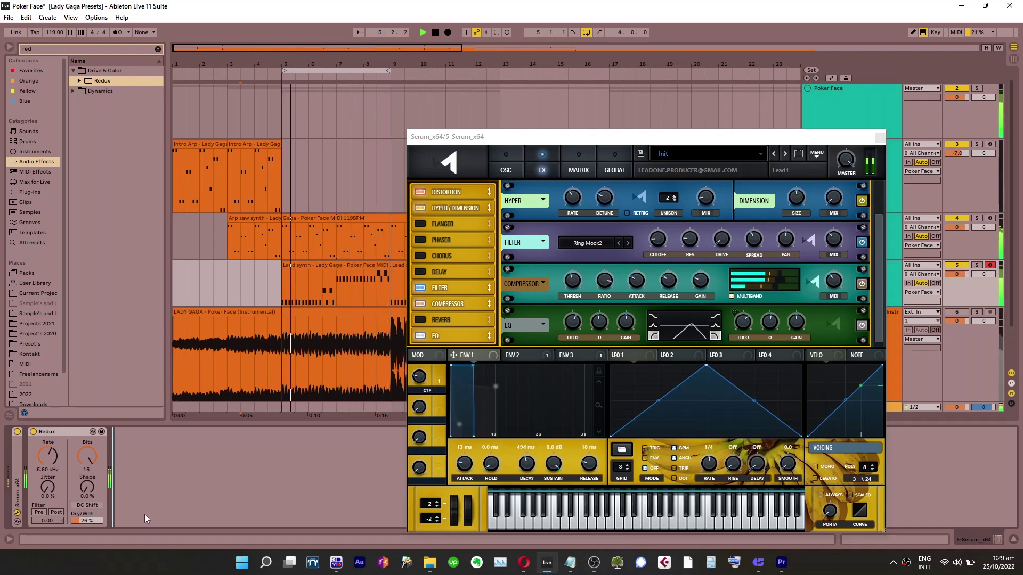
# Try layering oscillator B with the Basic Shapes wavetable
pyautogui.click(506, 169)
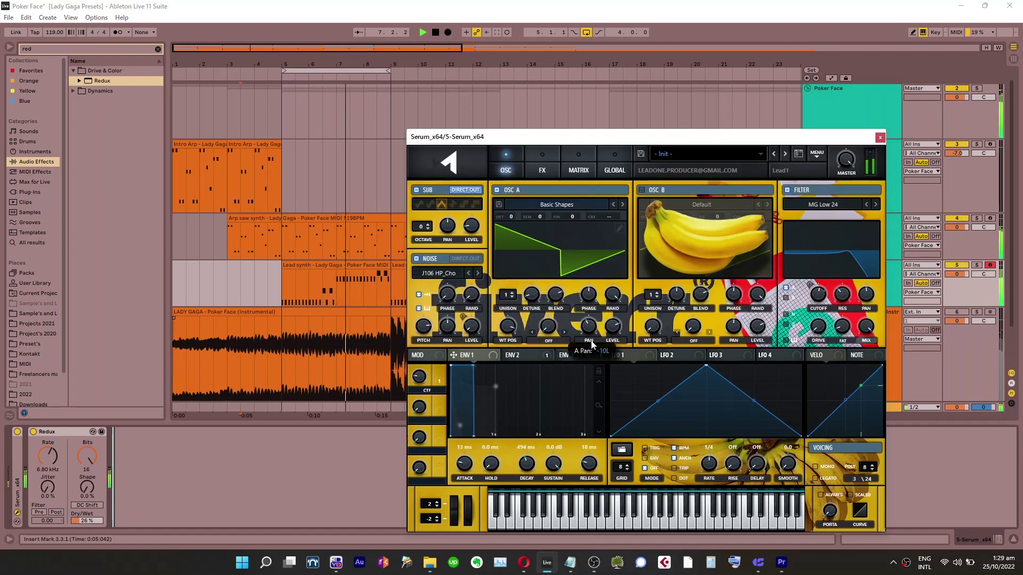
pyautogui.rightClick(589, 326)
pyautogui.press('Escape')
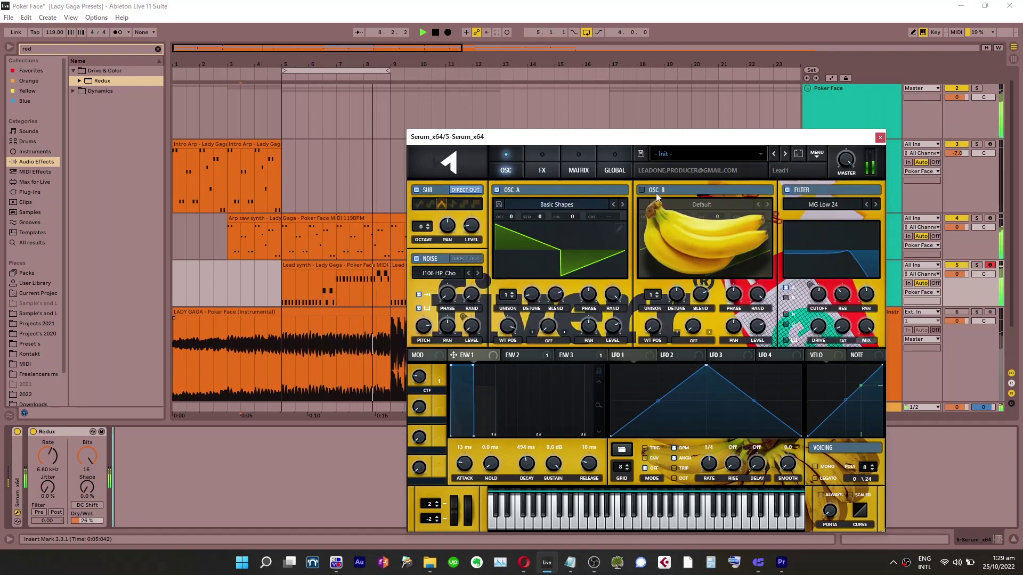
pyautogui.click(653, 191)
pyautogui.click(693, 205)
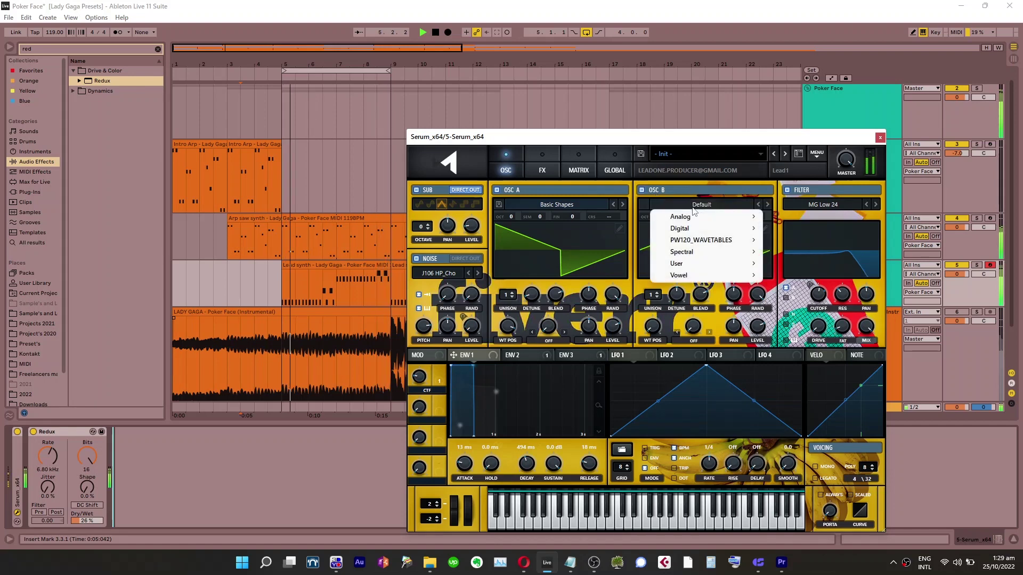
pyautogui.moveTo(692, 217)
pyautogui.click(804, 268)
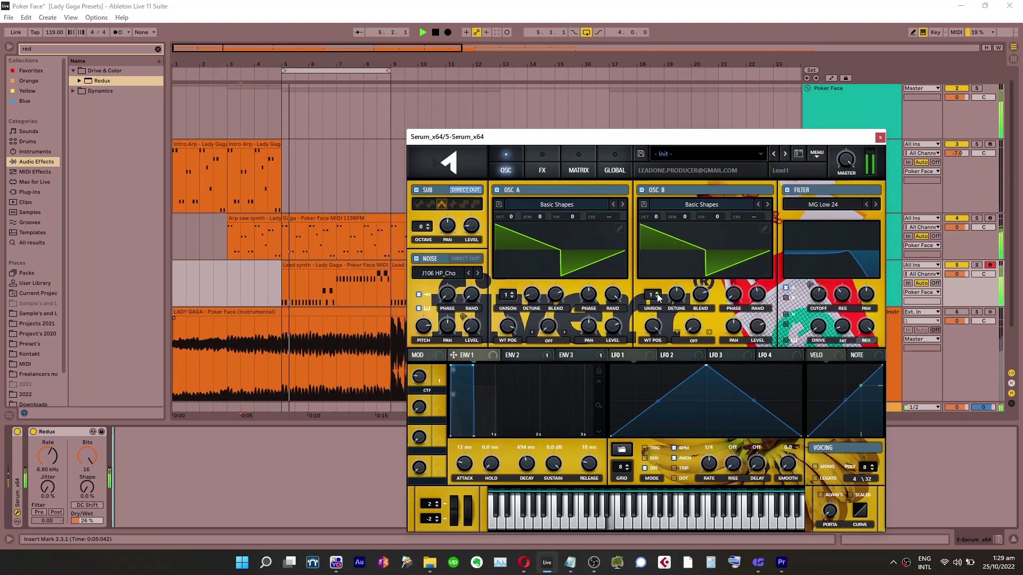
pyautogui.moveTo(750, 288)
pyautogui.mouseDown()
pyautogui.moveTo(743, 260)
pyautogui.moveTo(756, 208)
pyautogui.moveTo(727, 397)
pyautogui.moveTo(785, 165)
pyautogui.mouseUp()
# Readjust the effects filter by ear and bring its mix down to about 26%
pyautogui.click(541, 168)
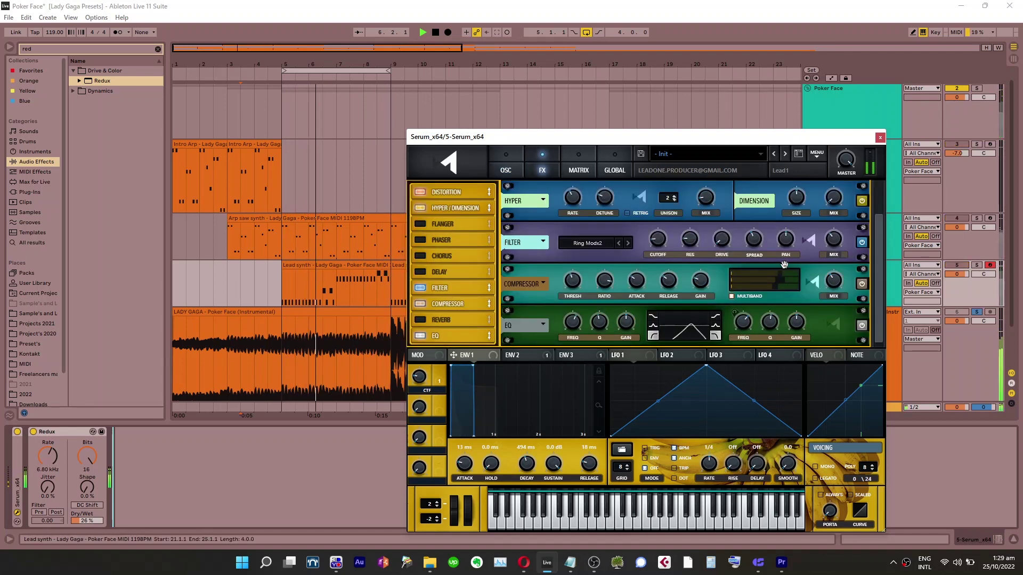
pyautogui.moveTo(837, 271); pyautogui.dragTo(846, 212)
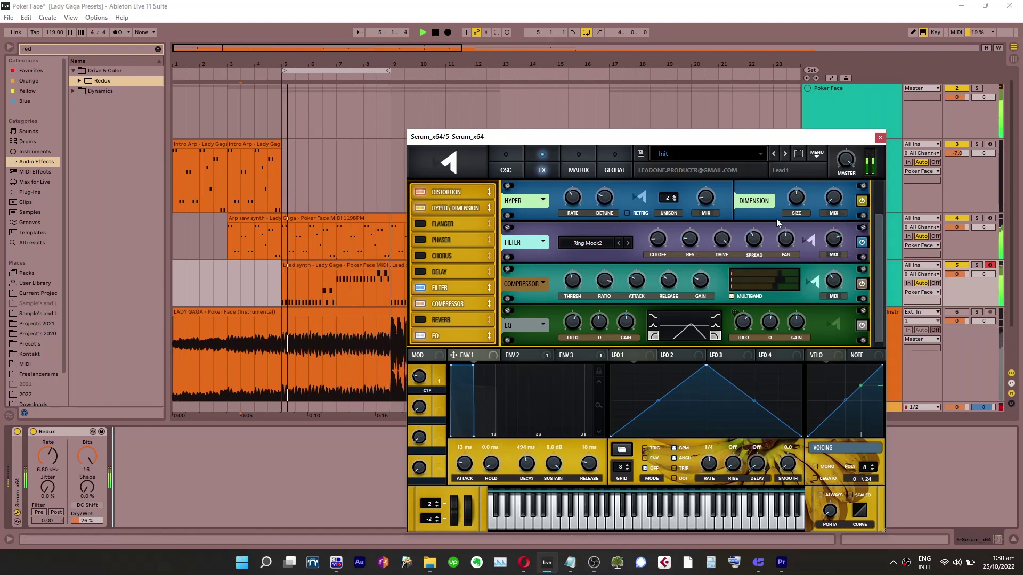
pyautogui.moveTo(836, 241); pyautogui.dragTo(830, 297)
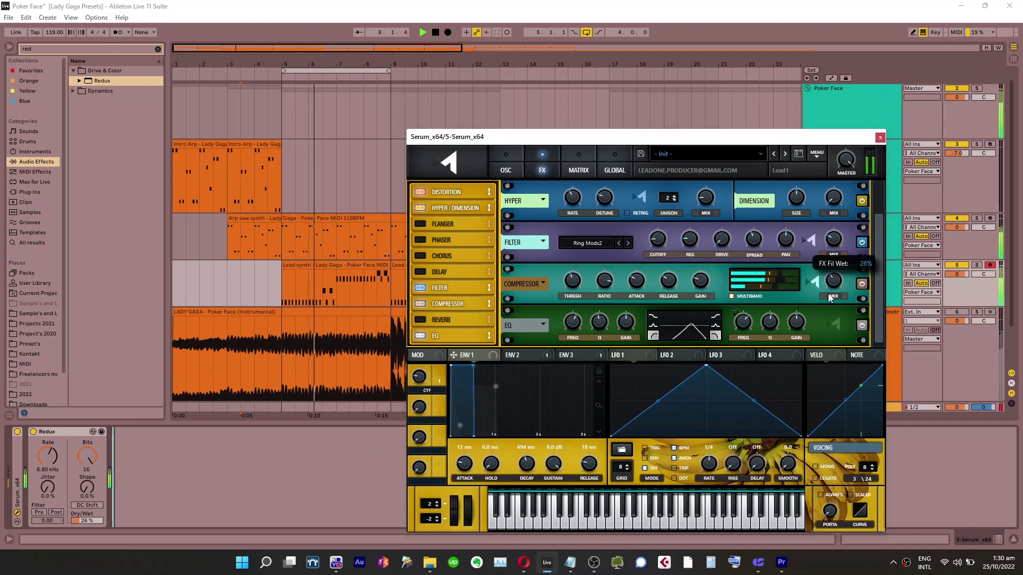
# Remove Redux from the lead track and fine-tune the high-band frequency of Serum's EQ
pyautogui.click(53, 432)
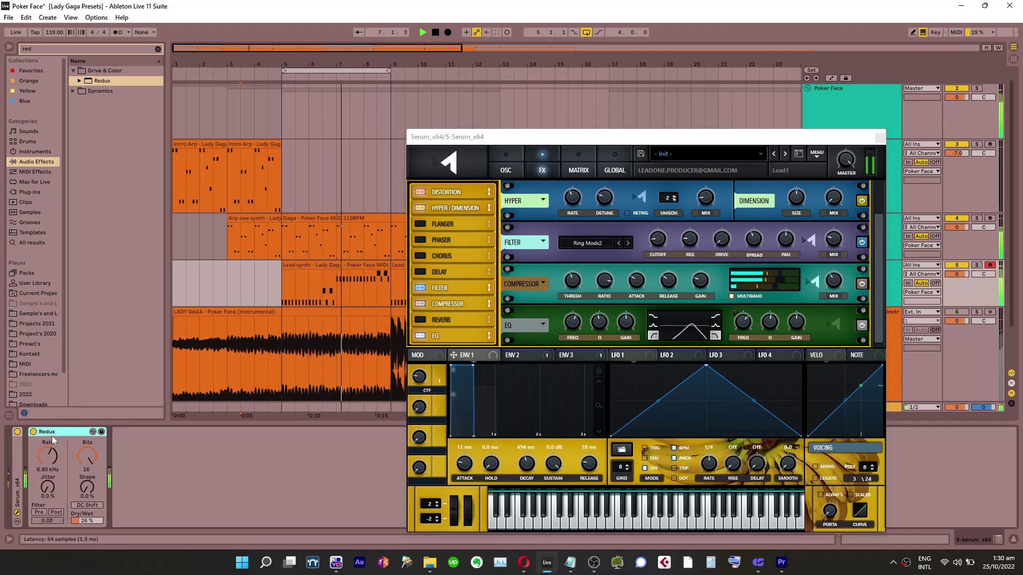
pyautogui.press('Delete')
pyautogui.moveTo(748, 323); pyautogui.dragTo(749, 317)
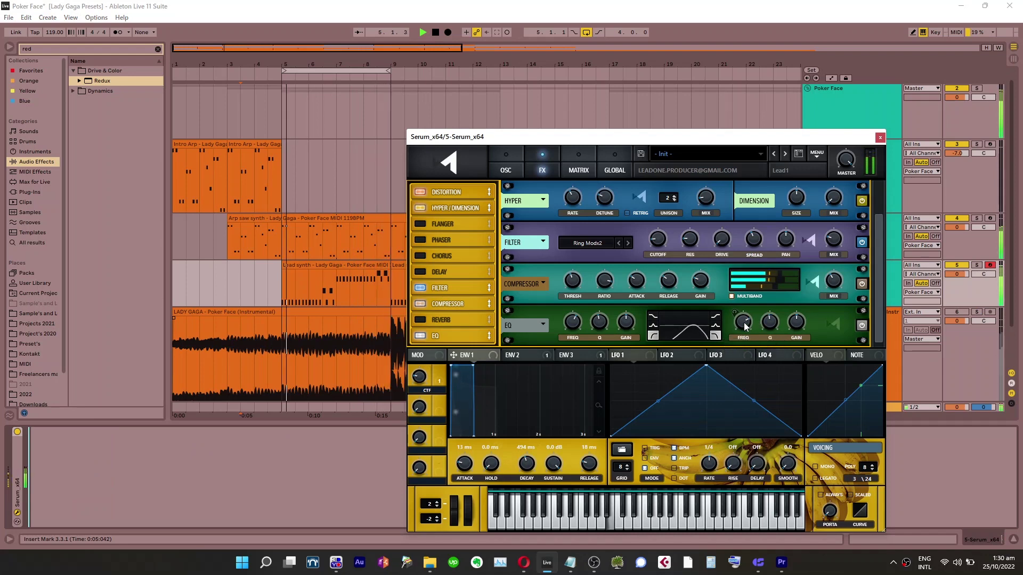
# Move the filter to the end of the effects chain and retune its mix and cutoff by ear against the instrumental
pyautogui.moveTo(433, 287); pyautogui.dragTo(489, 337)
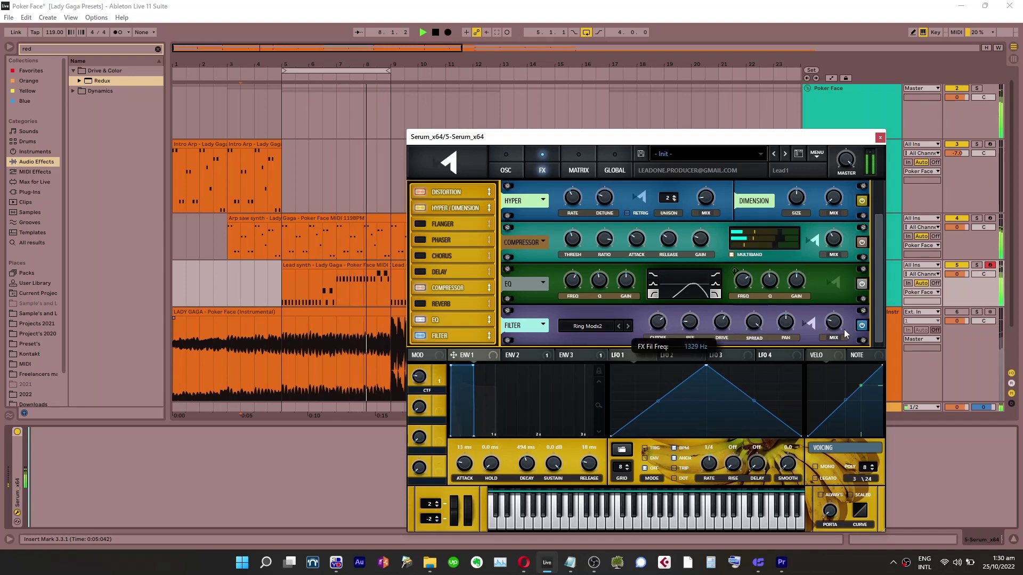
pyautogui.moveTo(844, 330); pyautogui.dragTo(845, 275)
pyautogui.moveTo(662, 323); pyautogui.dragTo(663, 336)
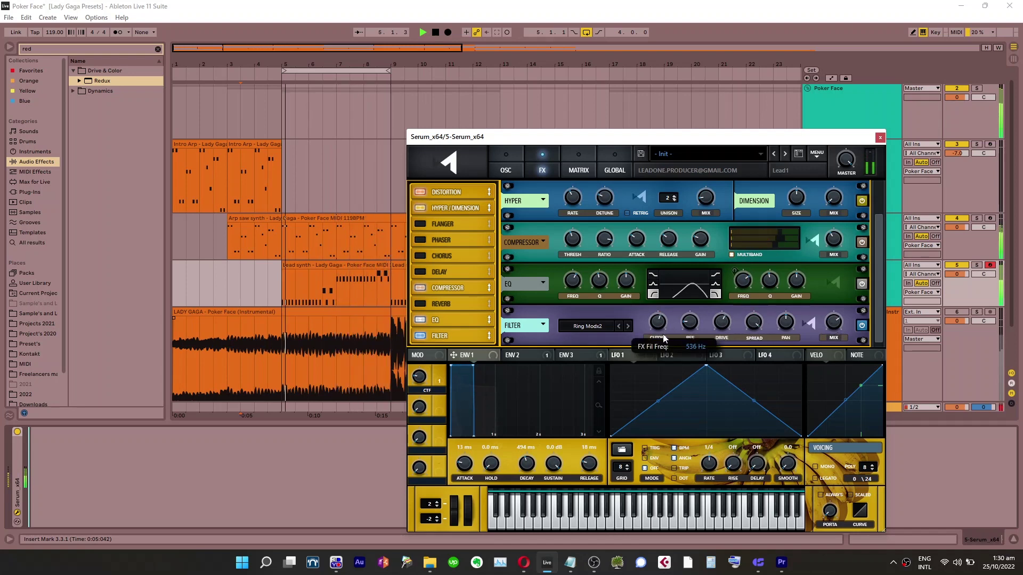
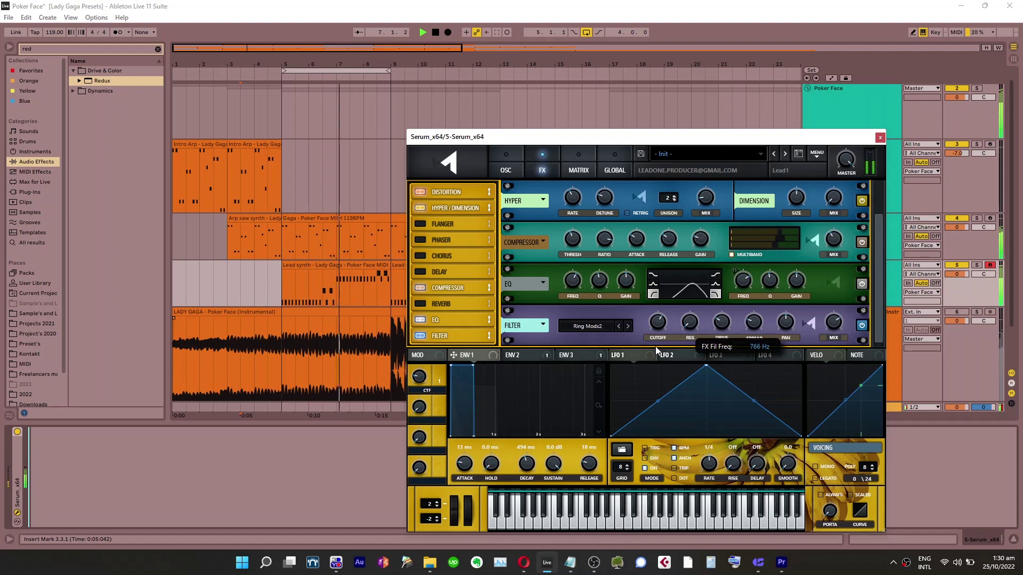
pyautogui.moveTo(655, 346); pyautogui.dragTo(654, 364)
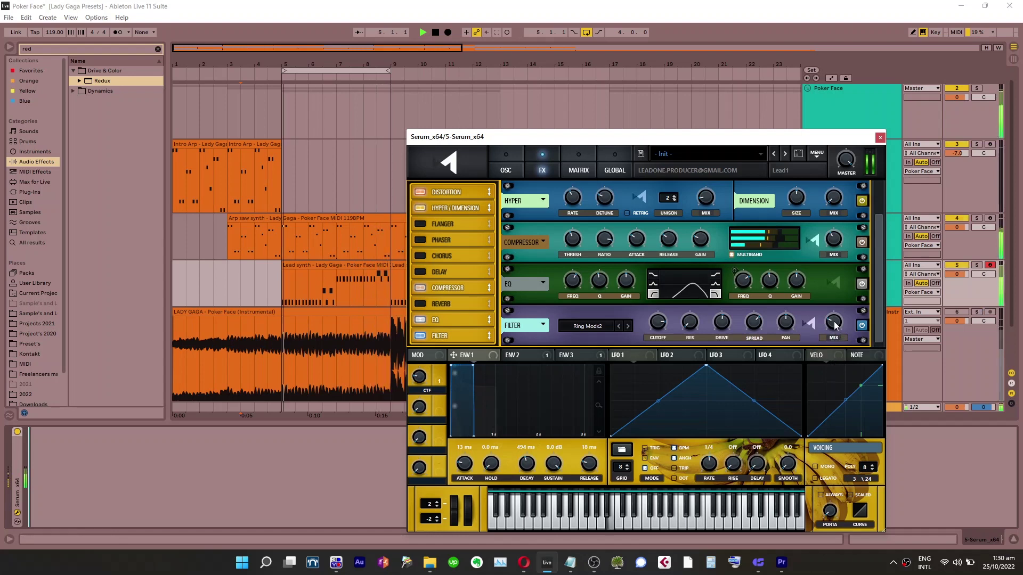
pyautogui.press('s')
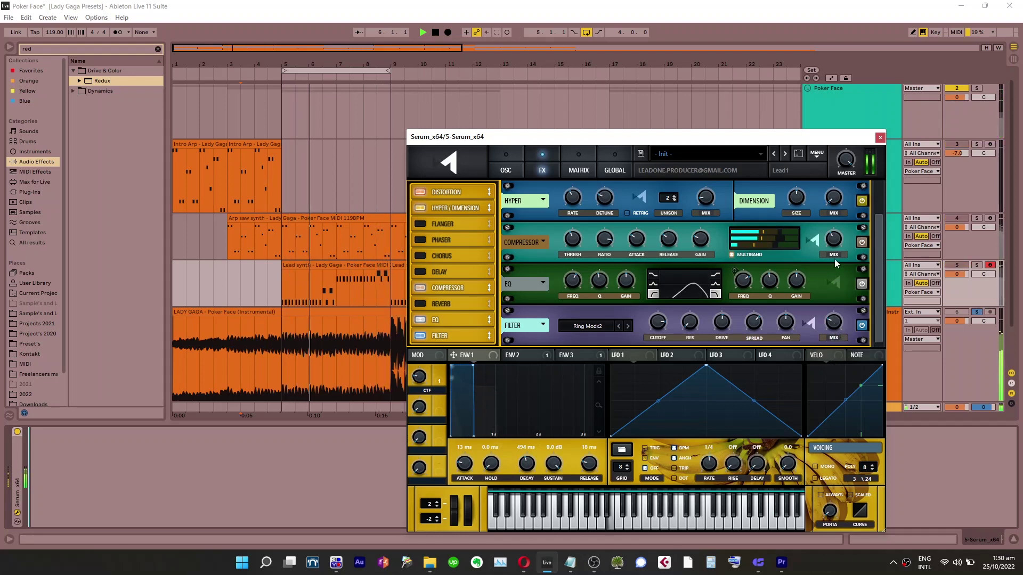
# Review the global and oscillator settings and compare the sound with the distortion and hyper effects bypassed and active
pyautogui.click(615, 170)
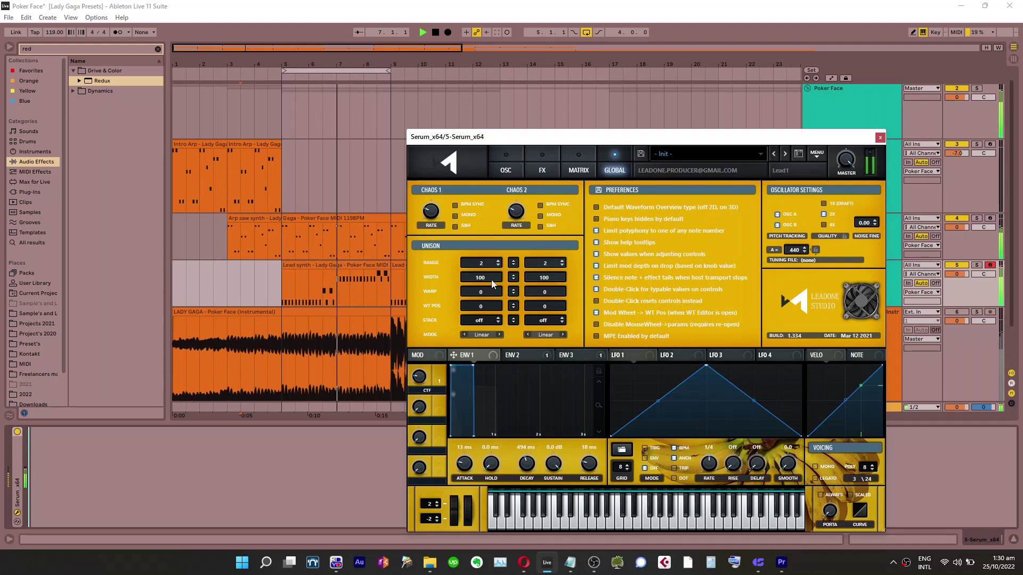
pyautogui.click(494, 156)
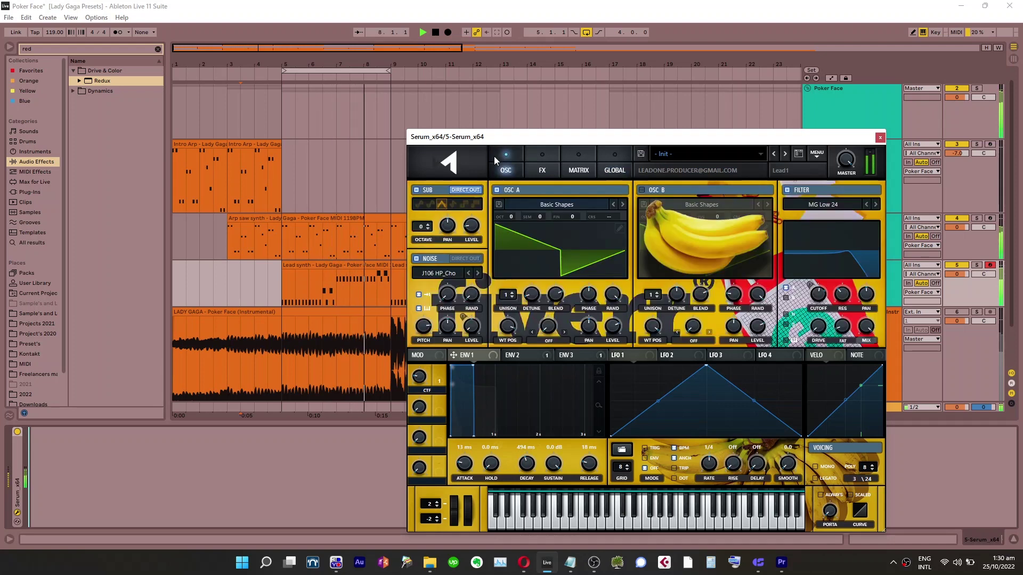
pyautogui.click(548, 165)
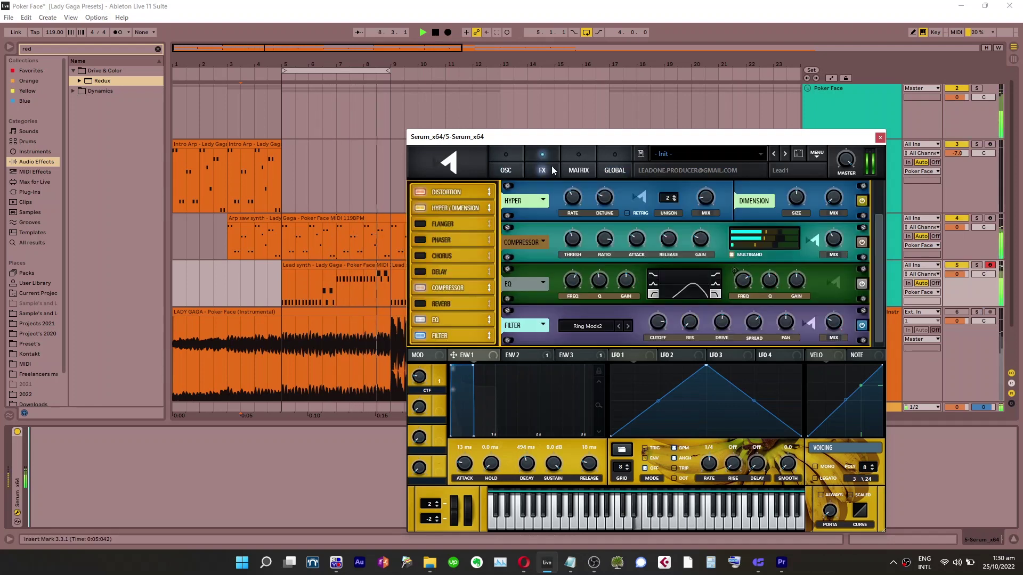
pyautogui.click(416, 190)
pyautogui.click(416, 190)
pyautogui.click(421, 209)
pyautogui.click(421, 207)
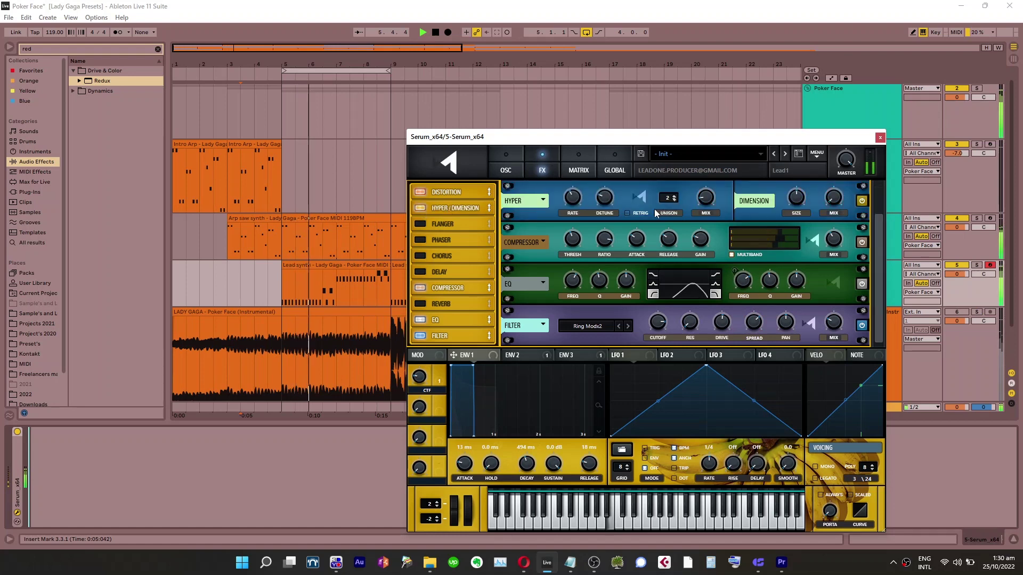
# Fine-tune the hyper effect's mix and solo the instrumental track for comparison
pyautogui.moveTo(707, 190)
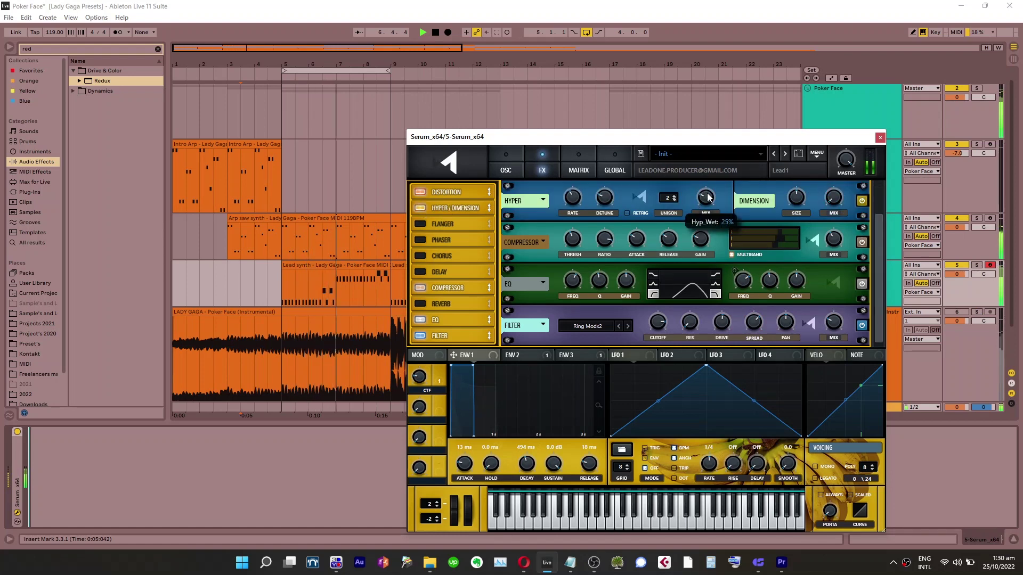
pyautogui.moveTo(708, 198); pyautogui.dragTo(714, 204)
pyautogui.click(977, 312)
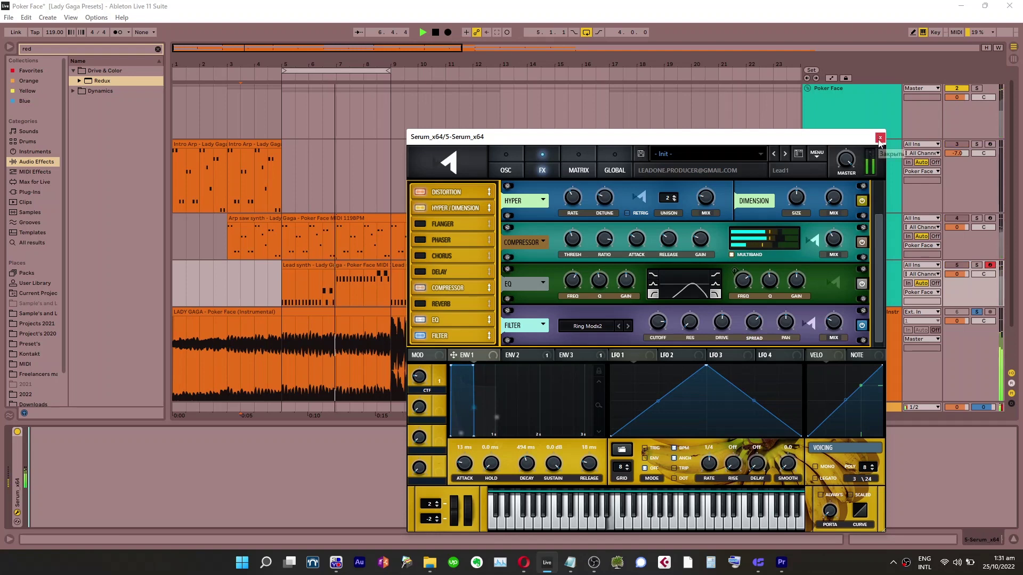
# Fine-tune the EQ's high-band frequency and the spread of the Ring Modx2 filter by ear against the playing loop
pyautogui.moveTo(748, 296)
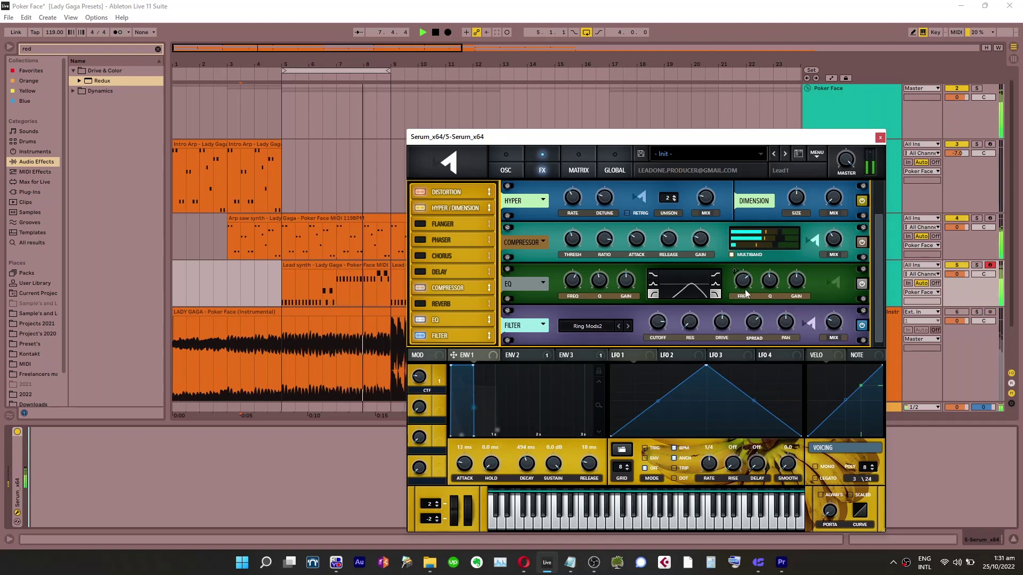
pyautogui.moveTo(747, 297); pyautogui.dragTo(747, 291)
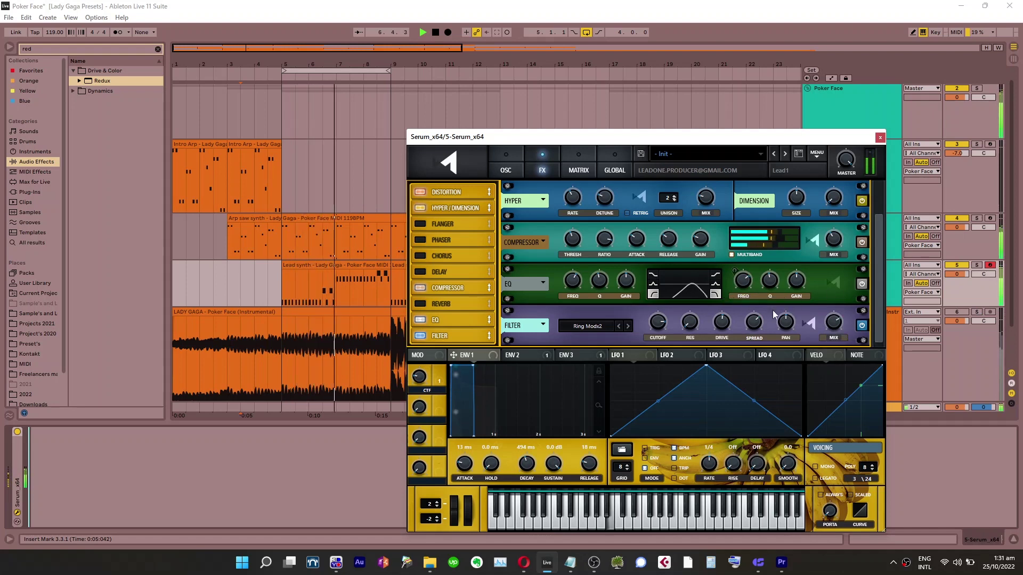
pyautogui.moveTo(752, 325); pyautogui.dragTo(753, 316)
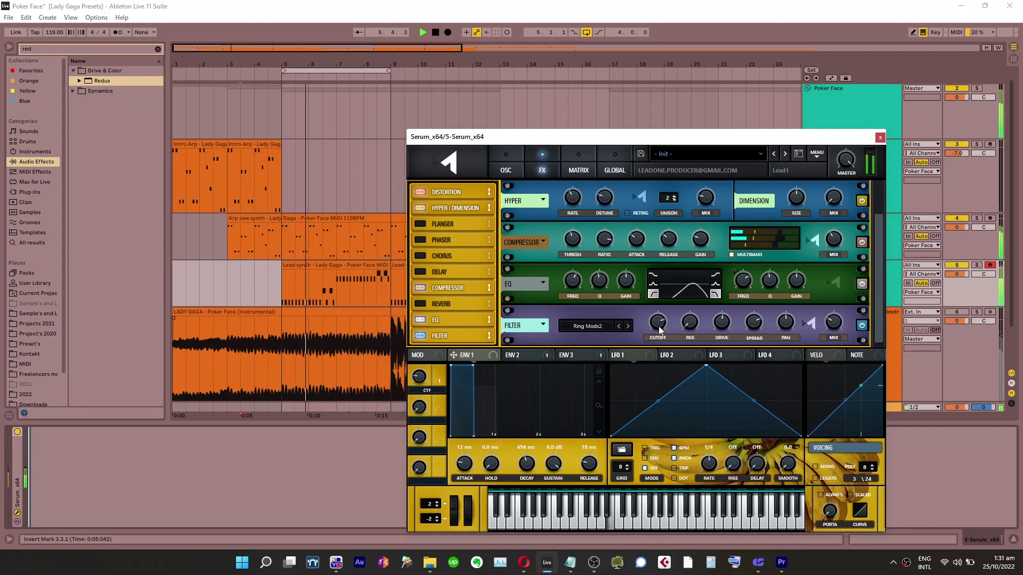
# Check the attack of Envelope 1 and set the attack of Envelope 2 to 16 ms
pyautogui.moveTo(465, 472)
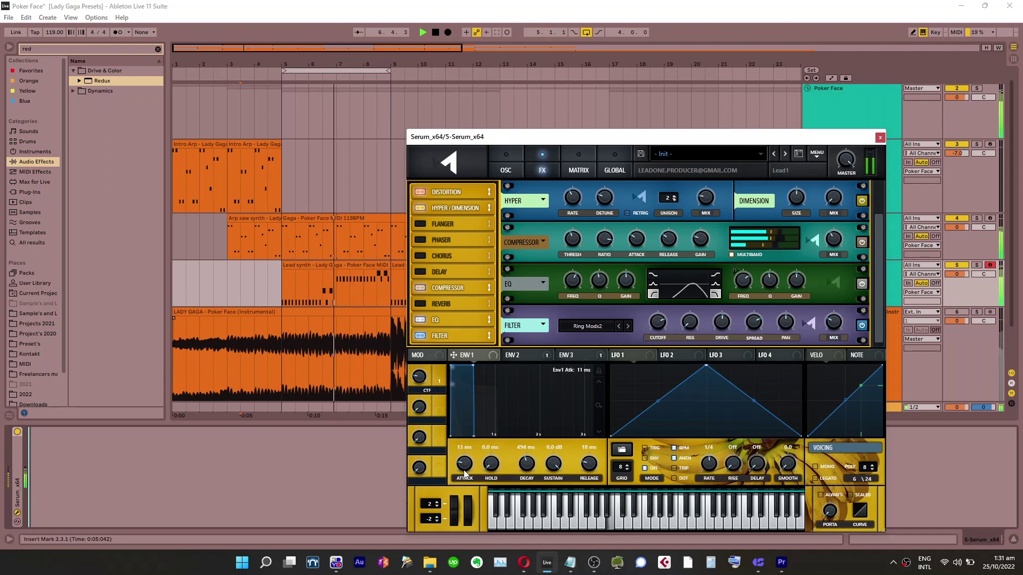
pyautogui.click(533, 356)
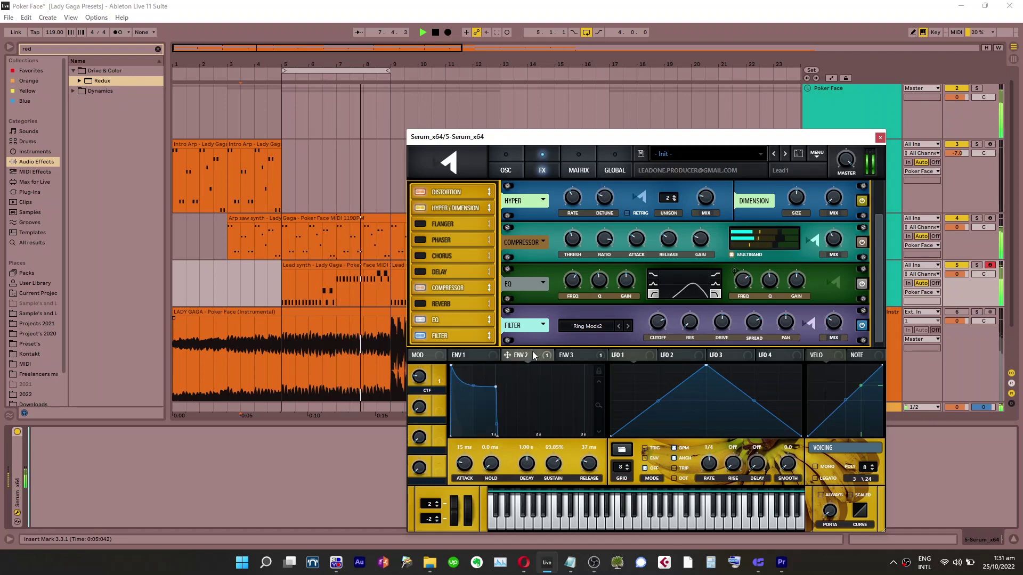
pyautogui.moveTo(461, 468); pyautogui.dragTo(472, 460)
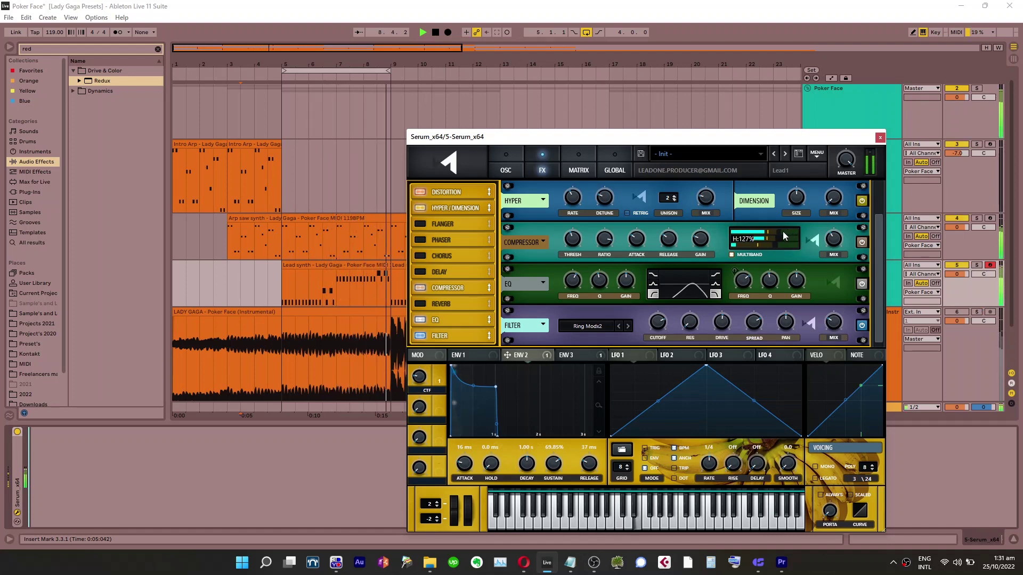
# Set Envelope 3's modulation of the EQ high-band frequency to 4 and the frequency itself to about 1951 Hz
pyautogui.moveTo(748, 287)
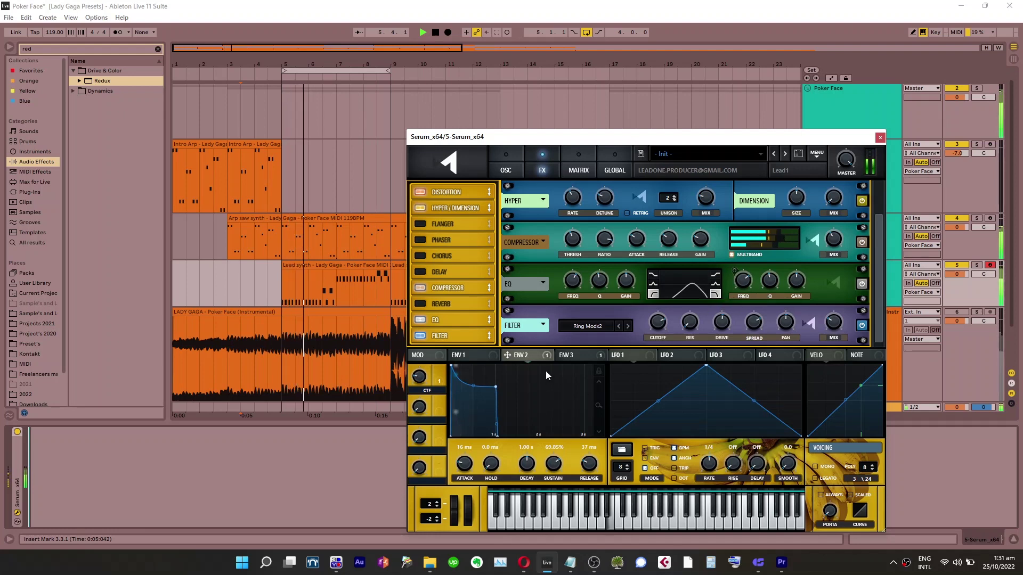
pyautogui.click(566, 355)
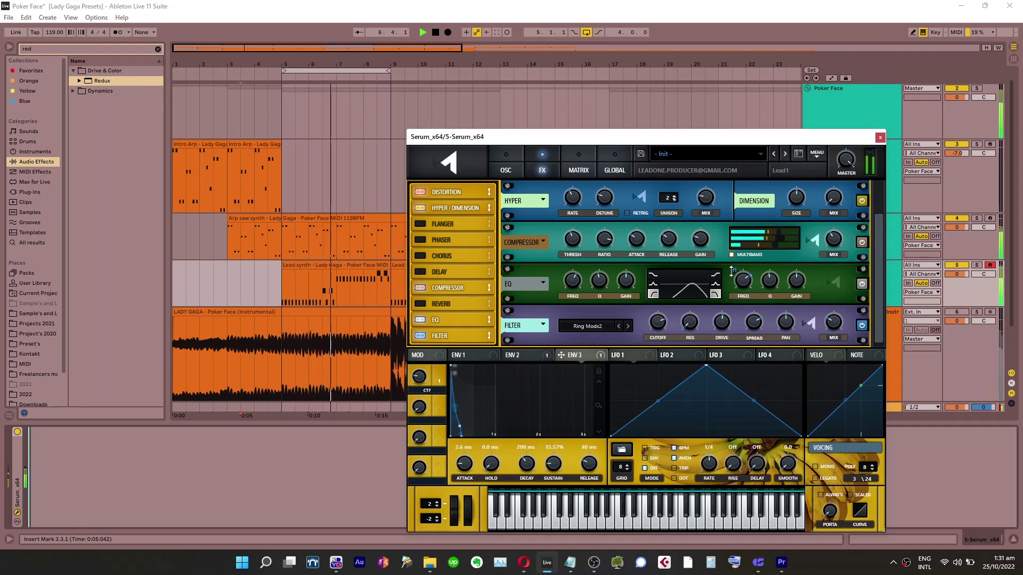
pyautogui.moveTo(561, 355); pyautogui.dragTo(735, 269)
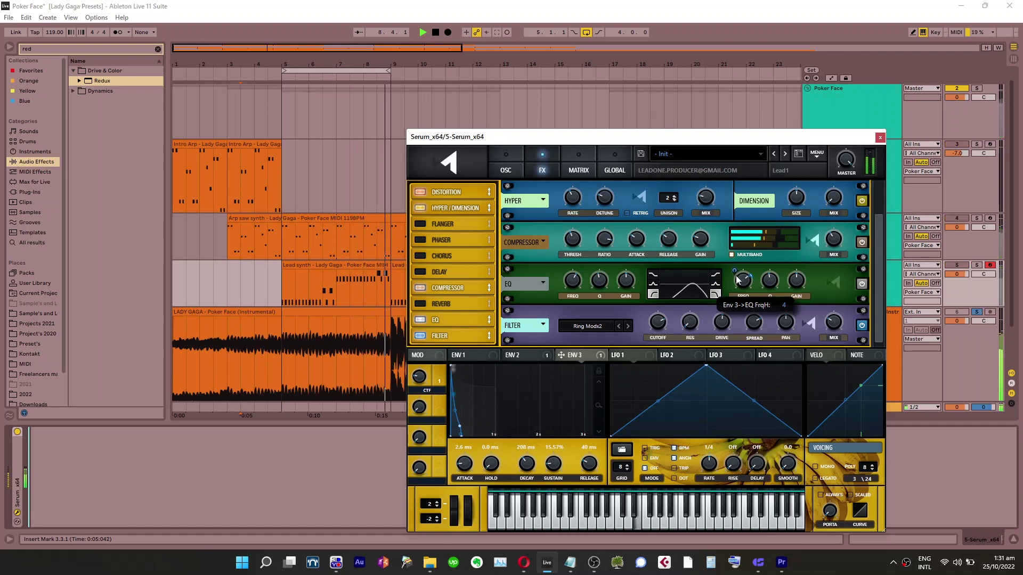
pyautogui.moveTo(743, 290)
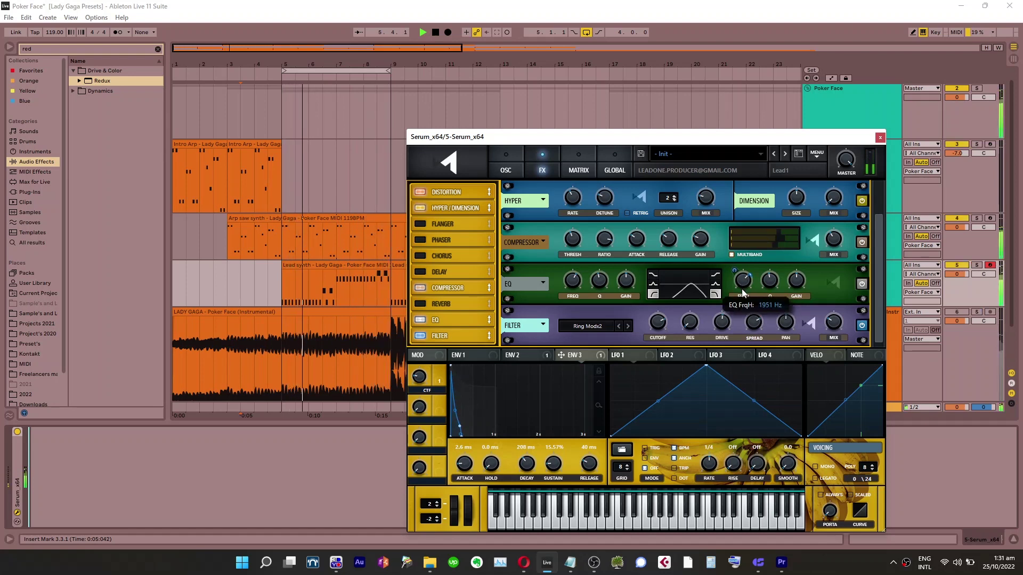
# Duplicate the second Intro Arp clip twice so the arpeggio fills the loop from bar 5 to bar 9
pyautogui.click(505, 156)
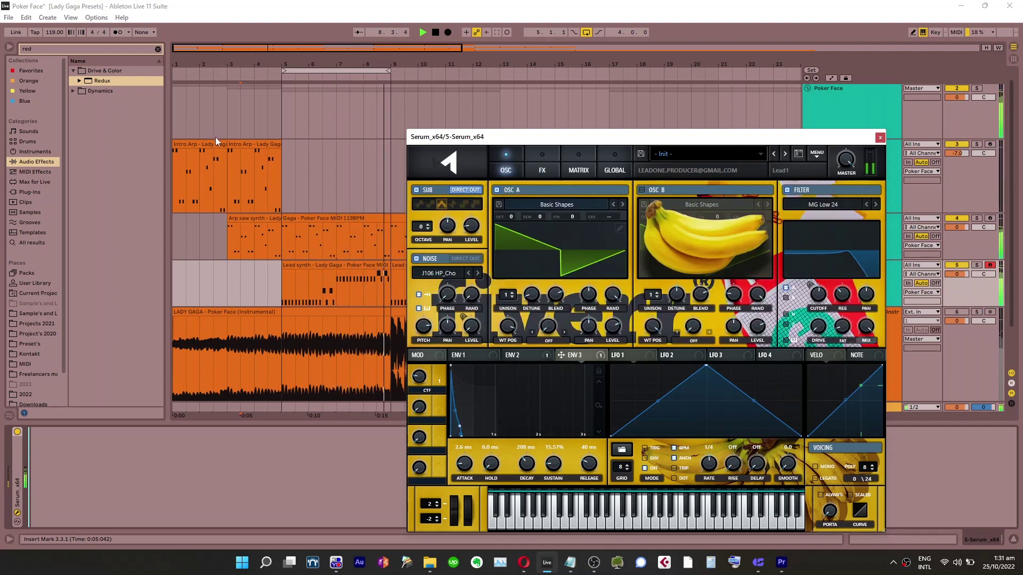
pyautogui.click(254, 147)
pyautogui.hotkey('ctrl', 'd')
pyautogui.hotkey('ctrl', 'd')
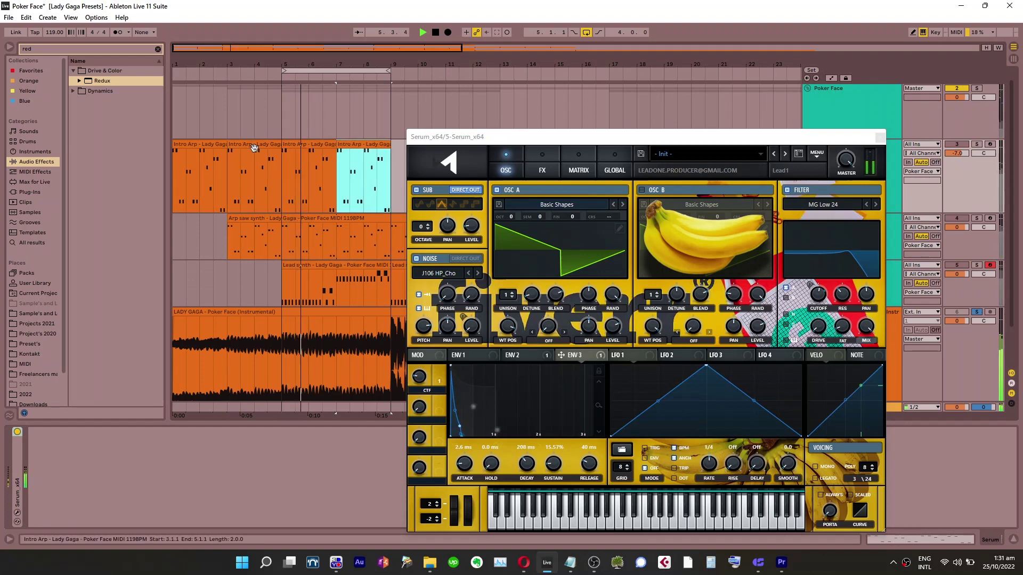
pyautogui.click(293, 465)
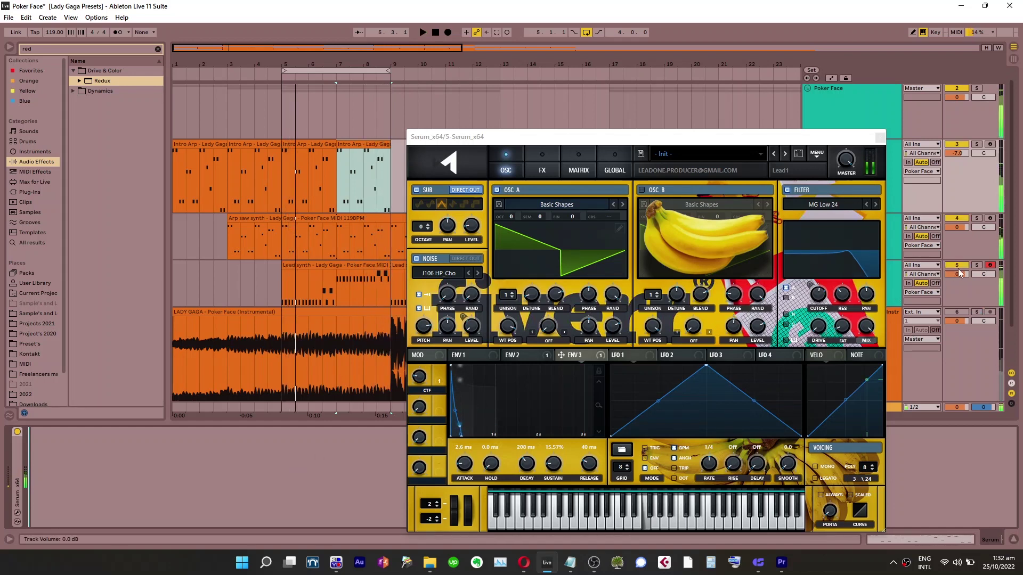
# Modulate oscillator A's fine tuning with LFO 1, using a basic square shape, a 1/64 rate and an amount of 34
pyautogui.click(635, 355)
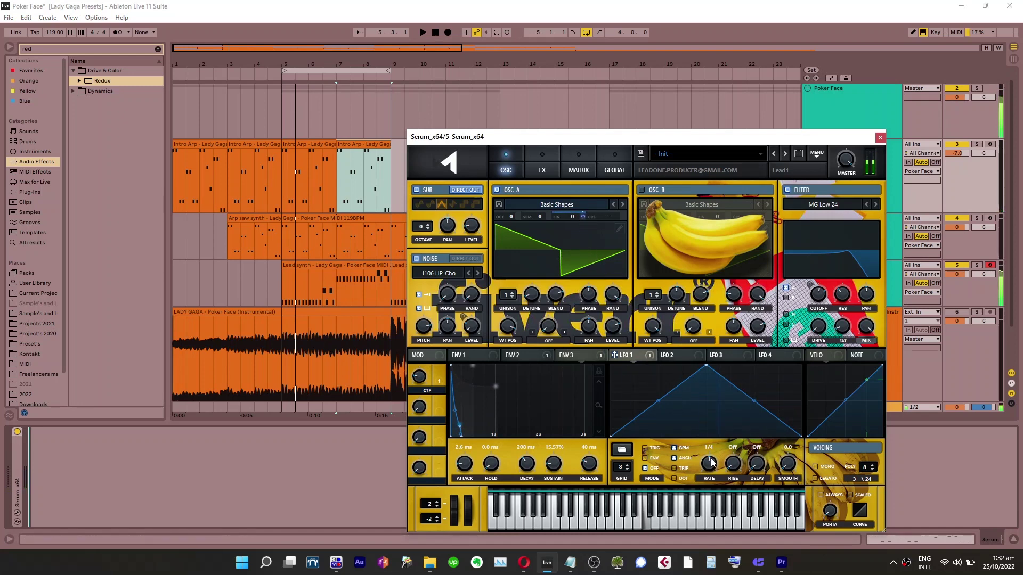
pyautogui.click(622, 451)
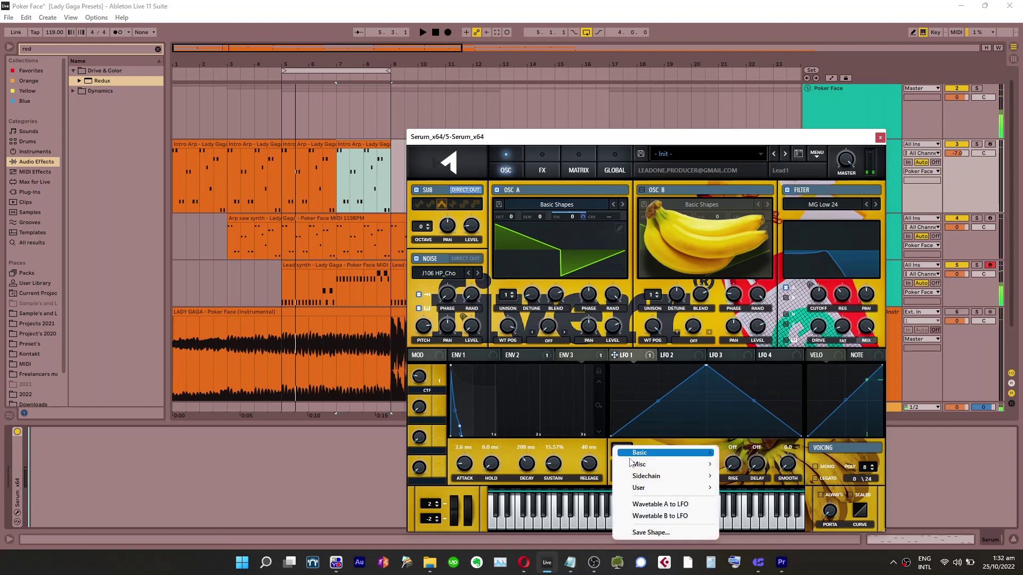
pyautogui.moveTo(688, 452)
pyautogui.click(746, 441)
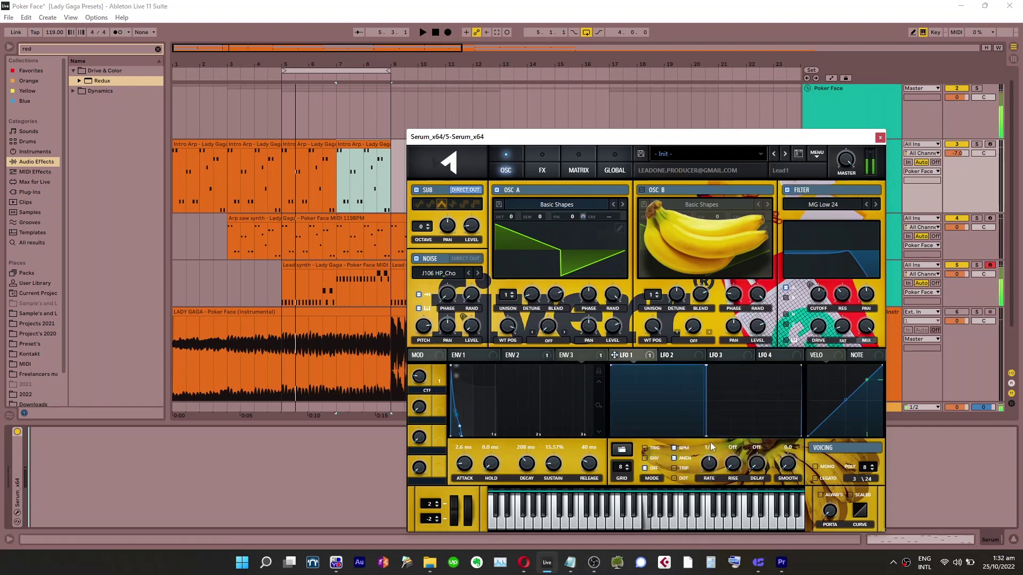
pyautogui.moveTo(715, 451); pyautogui.dragTo(720, 434)
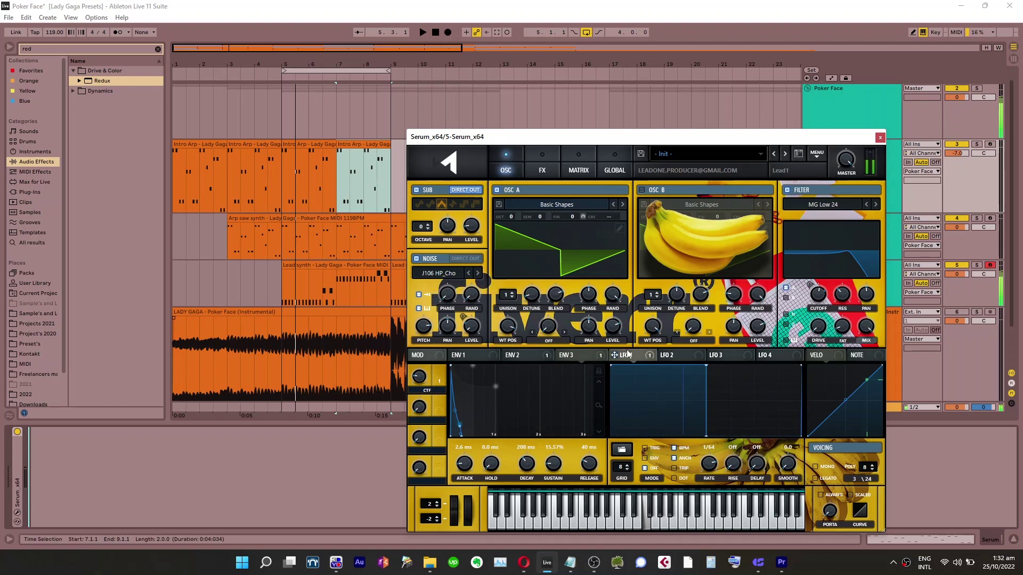
pyautogui.moveTo(585, 216); pyautogui.dragTo(585, 248)
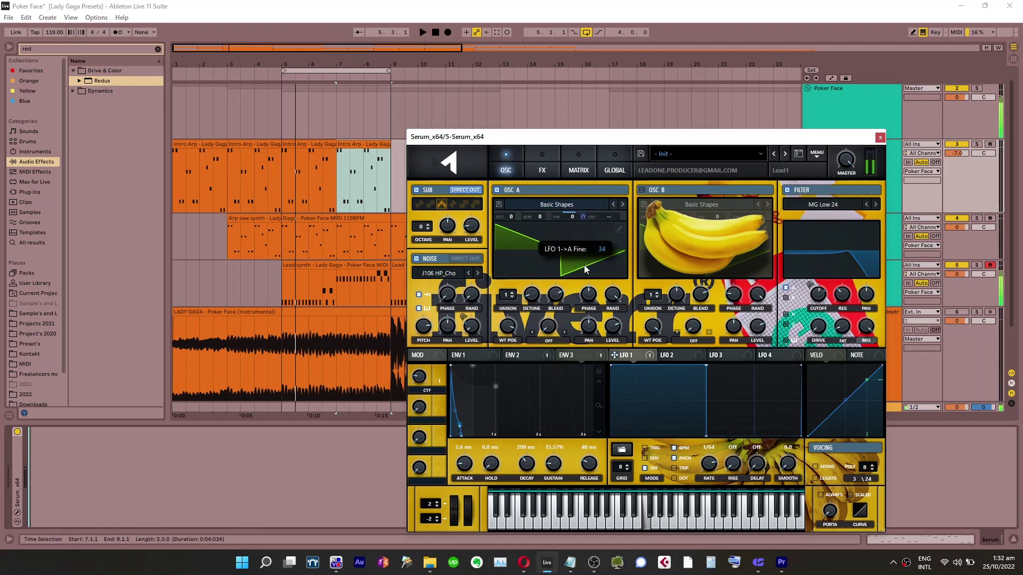
# Play the loop and compare the modulated lead with the instrumental track soloed
pyautogui.press('space')
pyautogui.click(306, 487)
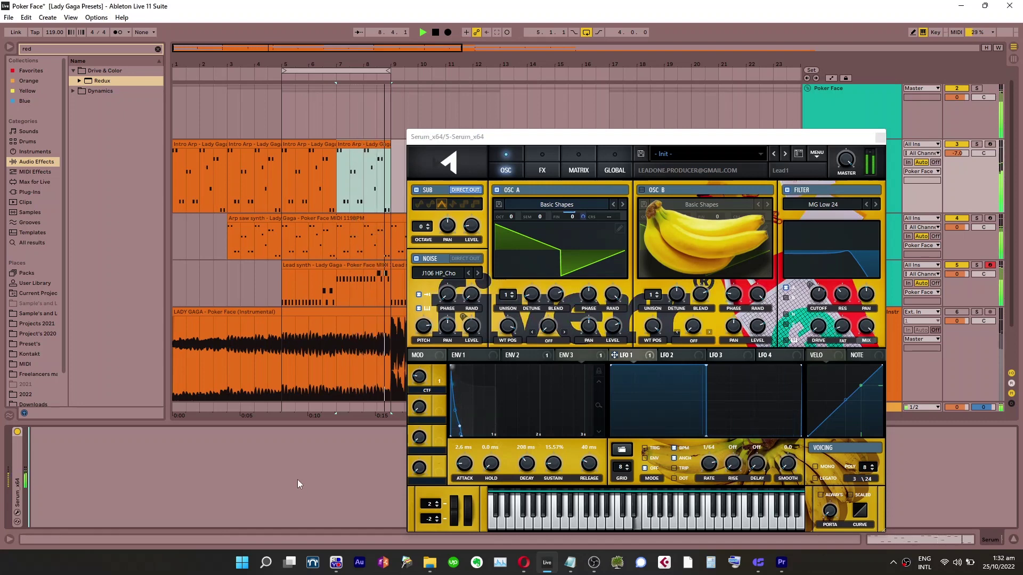
pyautogui.click(579, 217)
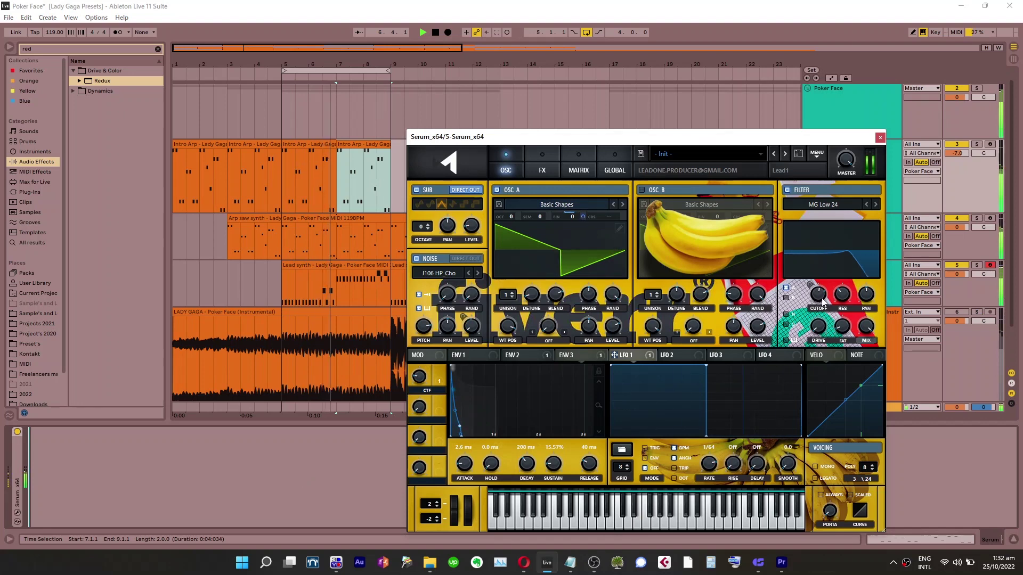
pyautogui.moveTo(420, 377)
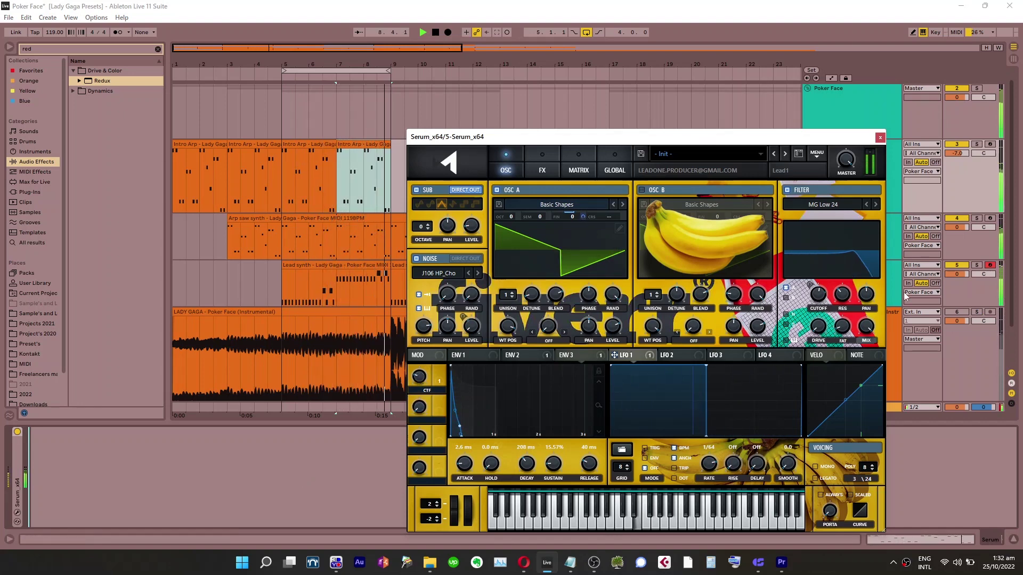
pyautogui.click(976, 312)
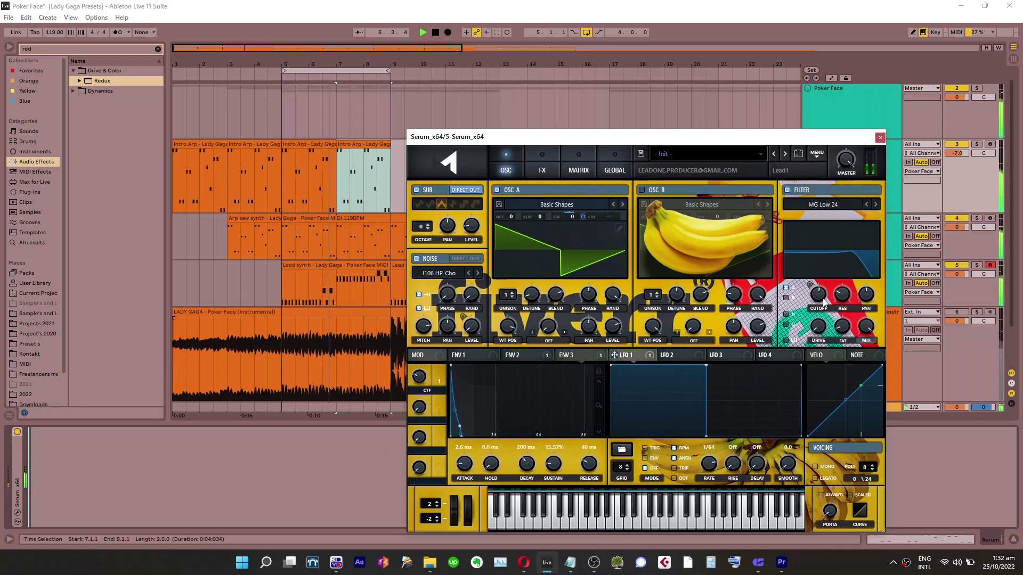
pyautogui.moveTo(844, 310)
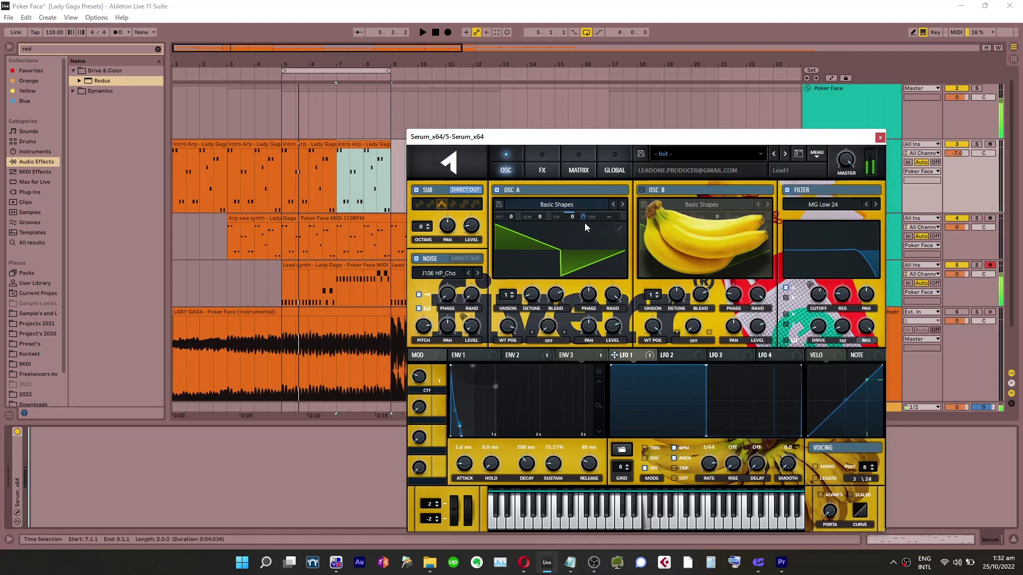
# Modulate oscillator A's level with LFO 1, and try the same LFO on its pan before removing the pan modulation
pyautogui.moveTo(616, 319); pyautogui.dragTo(606, 333)
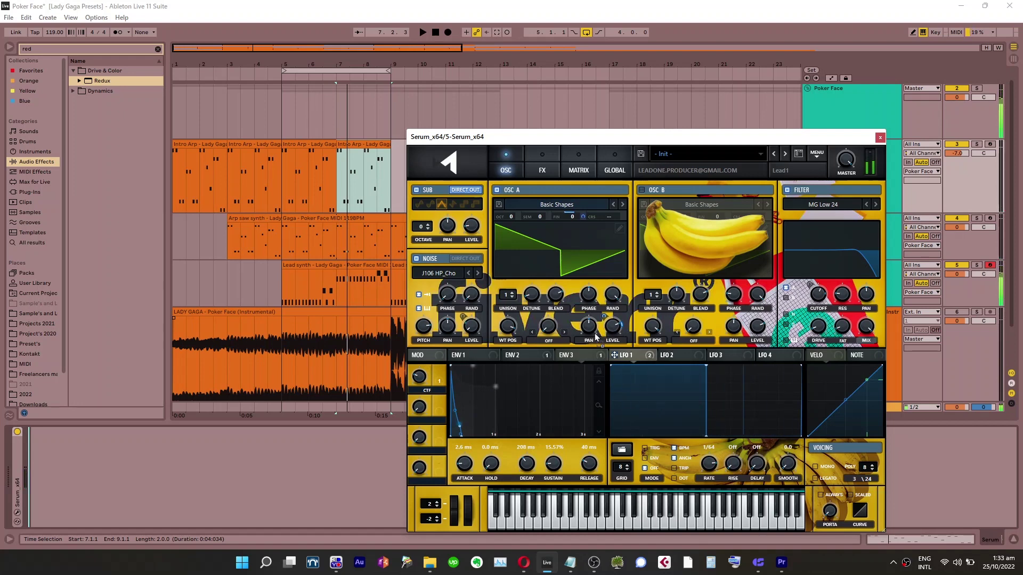
pyautogui.moveTo(581, 326); pyautogui.dragTo(578, 369)
pyautogui.press('space')
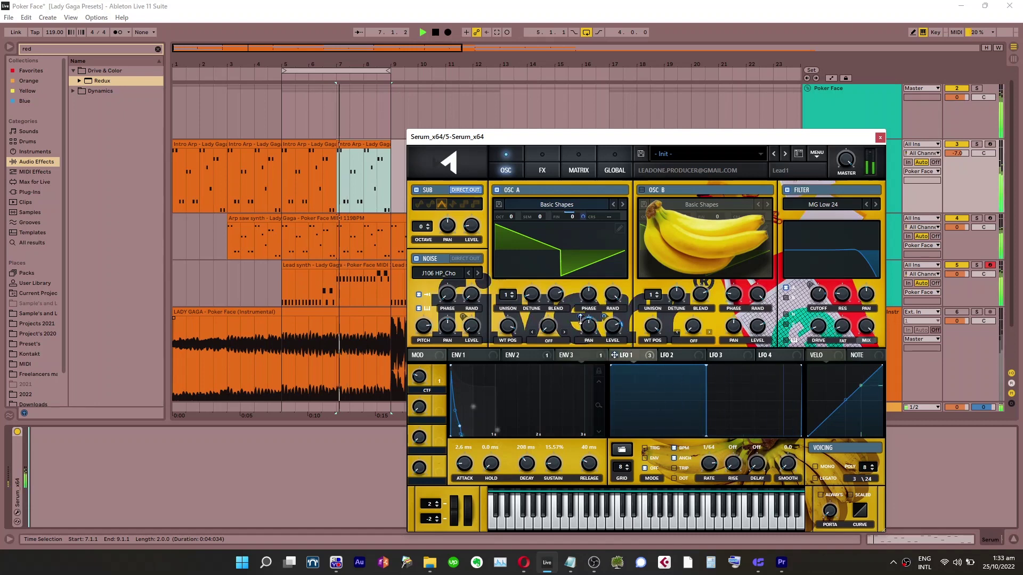
pyautogui.moveTo(581, 319); pyautogui.dragTo(589, 315)
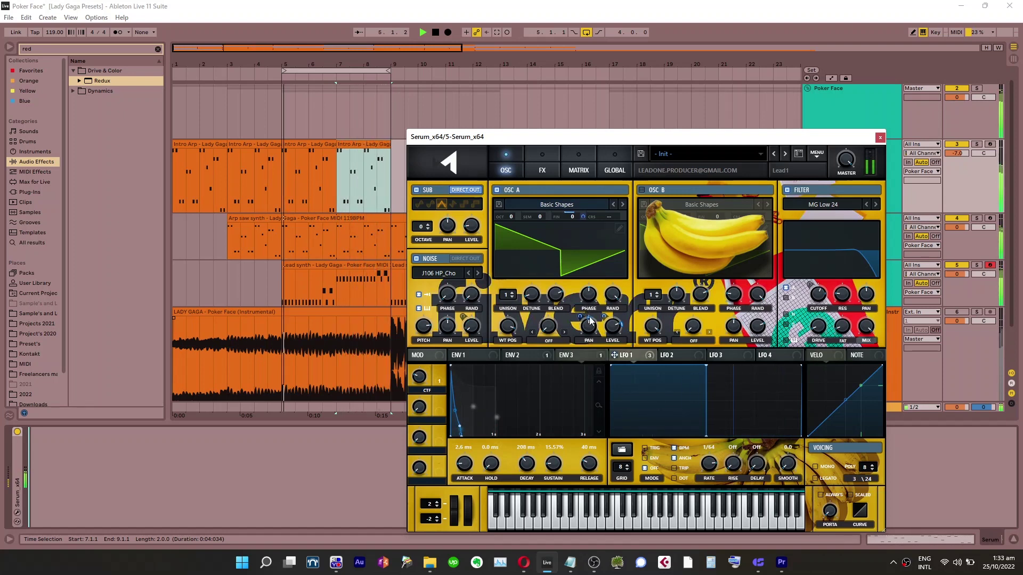
pyautogui.rightClick(594, 320)
pyautogui.click(608, 358)
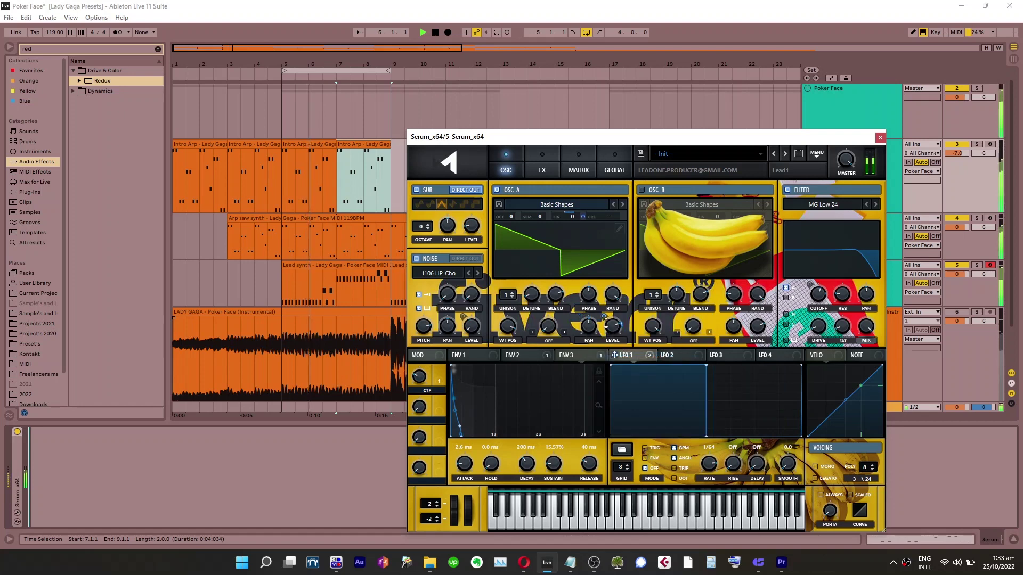
# Readjust LFO 1's modulation of oscillator A's level and fine tuning by ear, and set the LFO rate to 1/128
pyautogui.moveTo(605, 318); pyautogui.dragTo(605, 318)
pyautogui.moveTo(581, 214); pyautogui.dragTo(586, 229)
pyautogui.moveTo(589, 326)
pyautogui.mouseDown()
pyautogui.moveTo(590, 317)
pyautogui.moveTo(583, 334)
pyautogui.mouseUp()
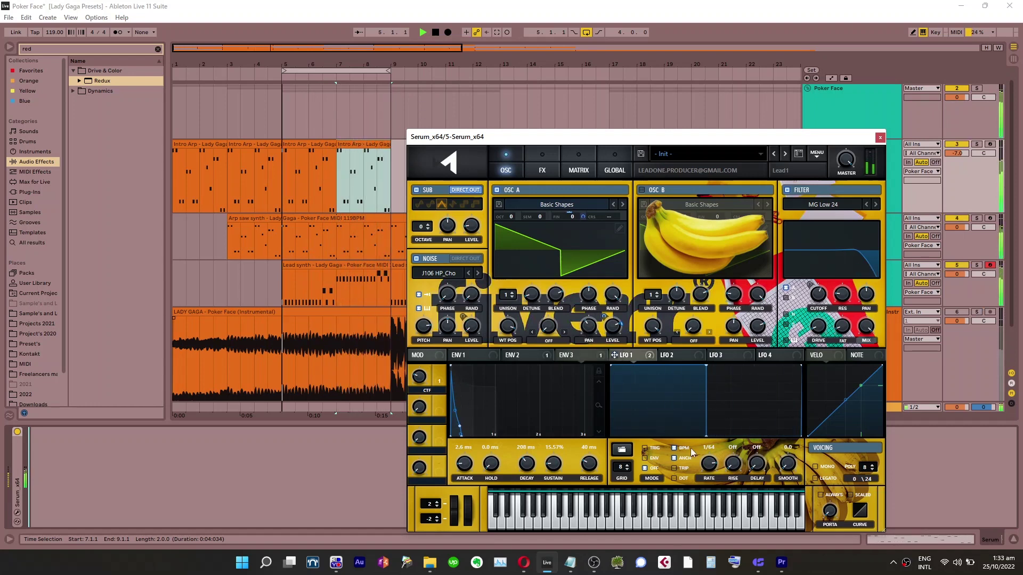
pyautogui.moveTo(584, 217); pyautogui.dragTo(585, 214)
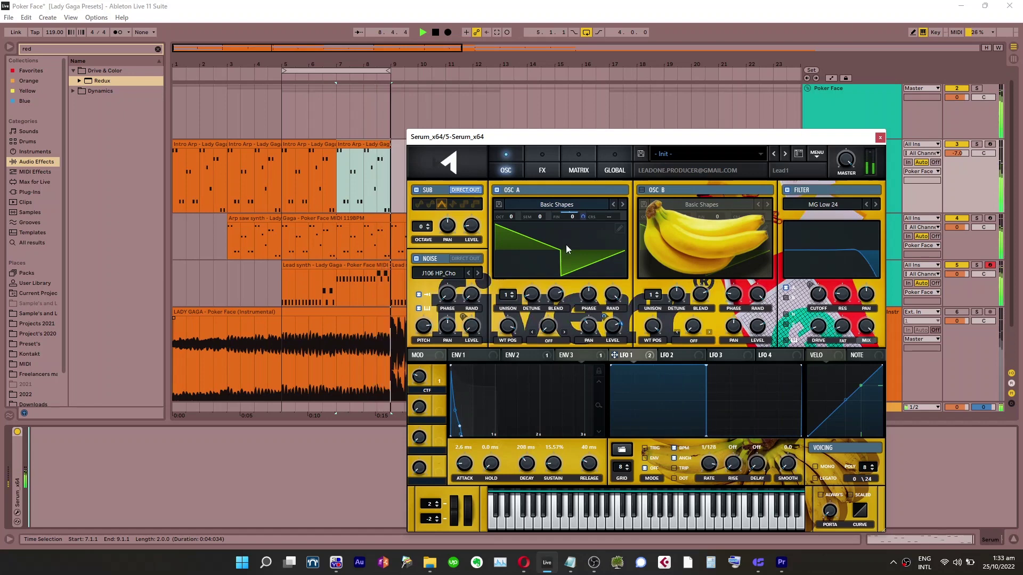
pyautogui.moveTo(585, 233)
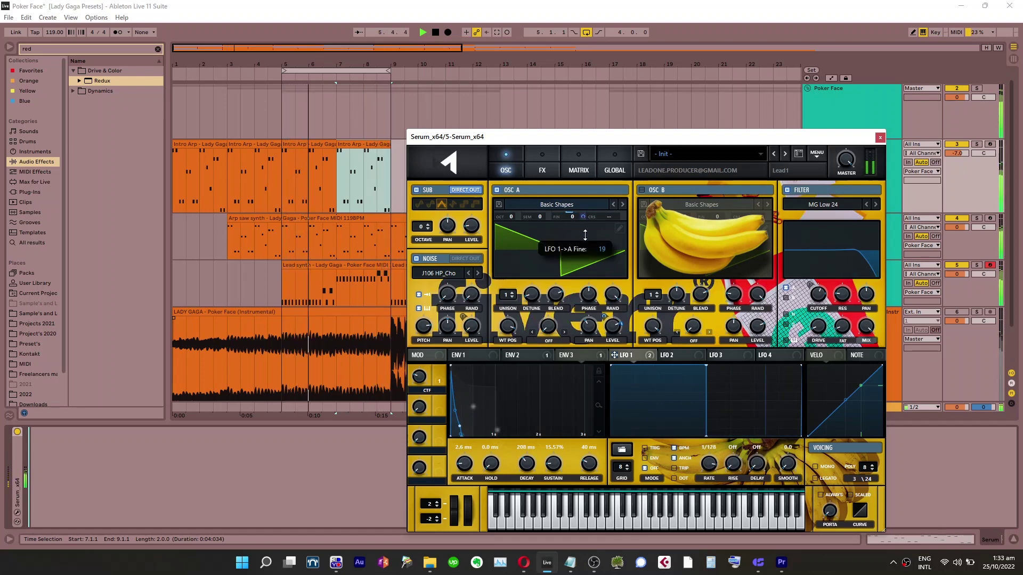
pyautogui.moveTo(589, 223); pyautogui.dragTo(593, 226)
pyautogui.press('s')
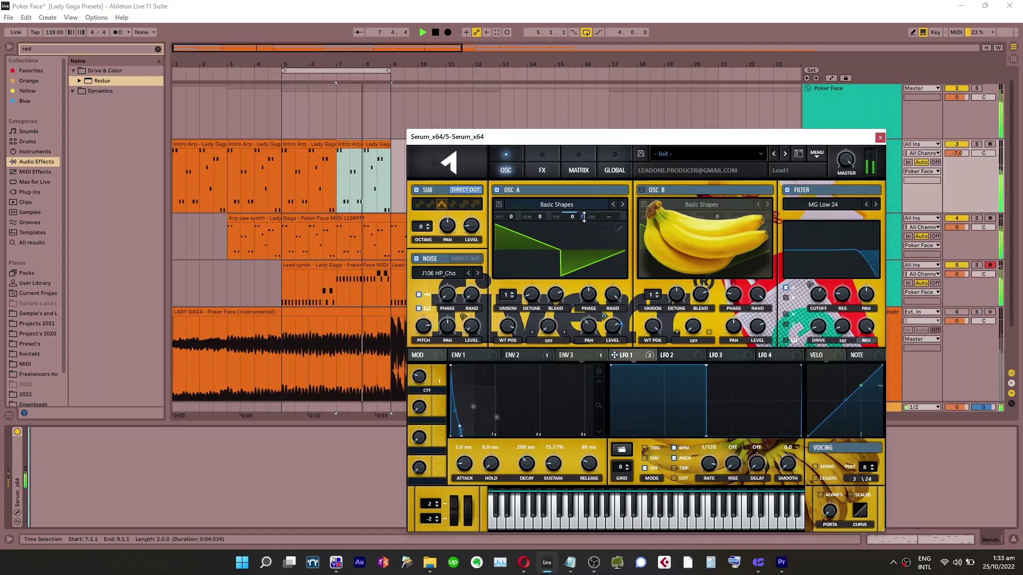
# Set the MG Low 24 filter cutoff to about 733 Hz and fine-tune the EQ high band with a Q of about 53%
pyautogui.moveTo(819, 299)
pyautogui.moveTo(819, 298)
pyautogui.mouseDown()
pyautogui.moveTo(823, 286)
pyautogui.moveTo(824, 308)
pyautogui.mouseUp()
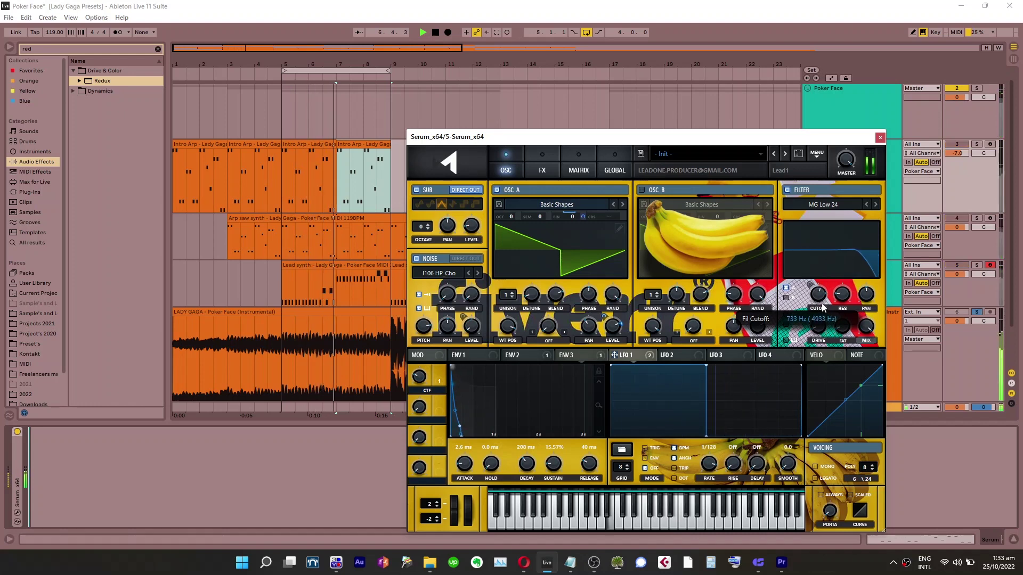
pyautogui.click(540, 158)
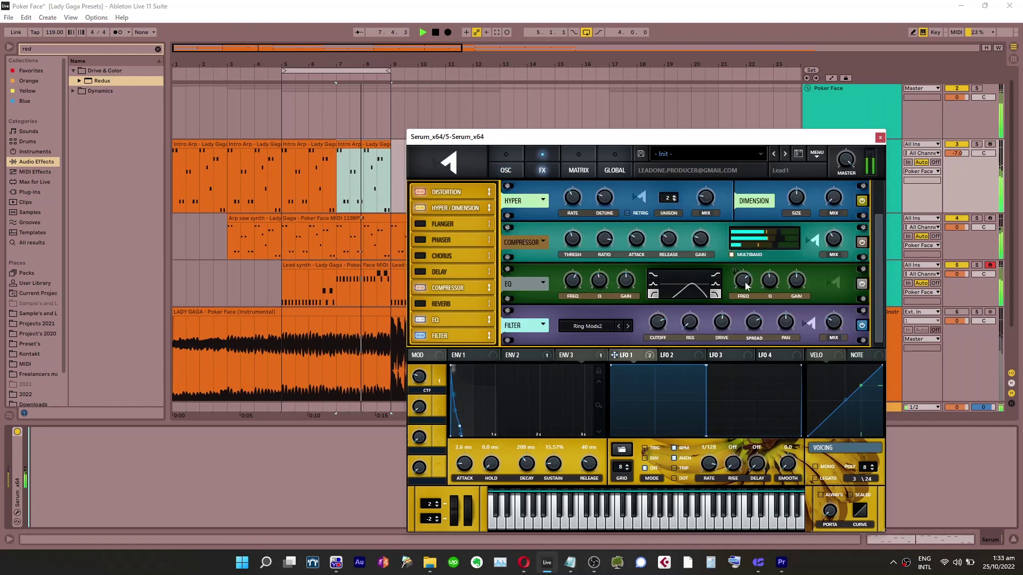
pyautogui.moveTo(747, 283)
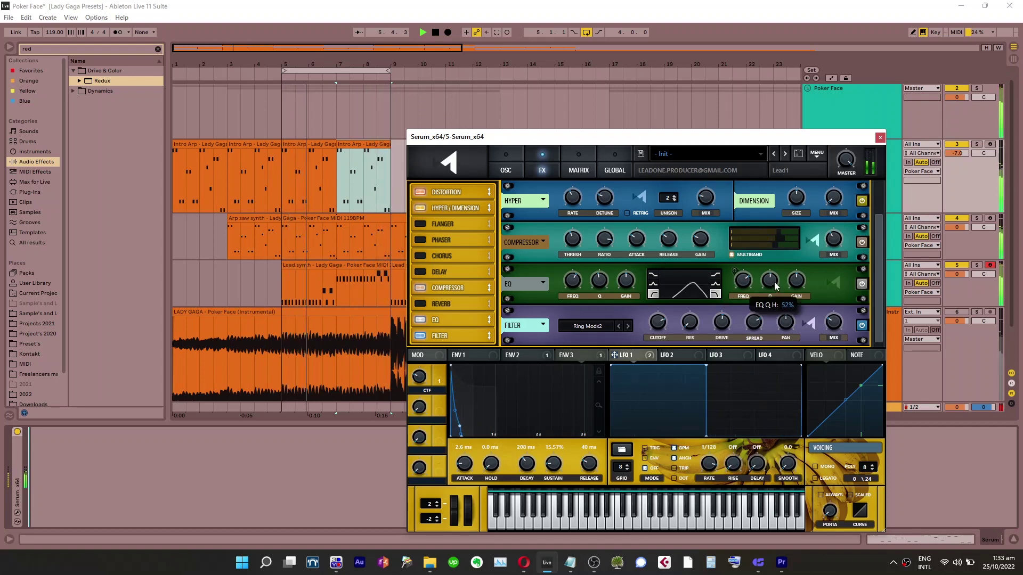
pyautogui.moveTo(746, 289); pyautogui.dragTo(769, 283)
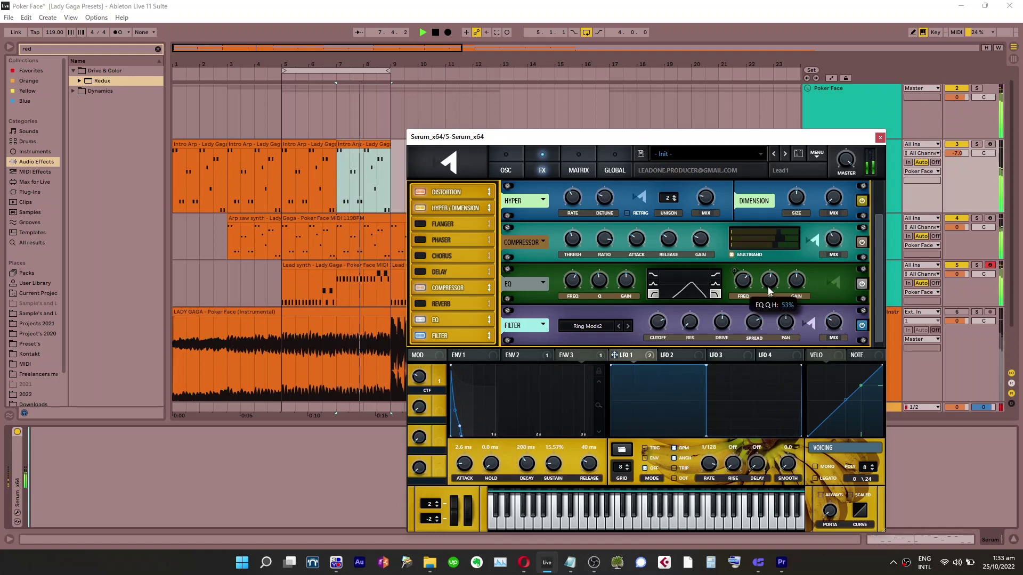
# Fine-tune the EQ band frequencies, with the high band at about 2406 Hz, and set the sub oscillator level to about 13%
pyautogui.moveTo(742, 288); pyautogui.dragTo(742, 285)
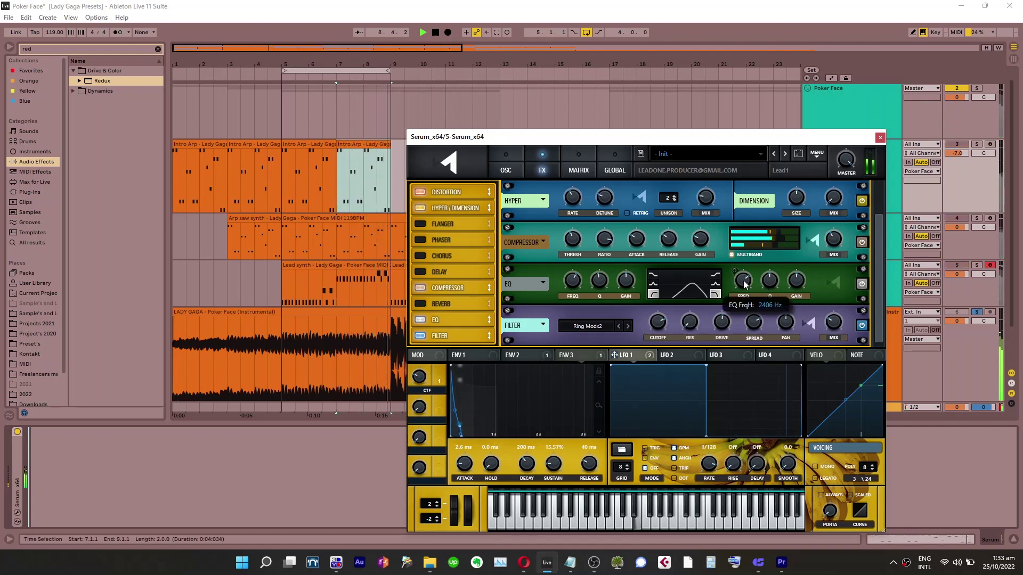
pyautogui.moveTo(572, 287); pyautogui.dragTo(572, 291)
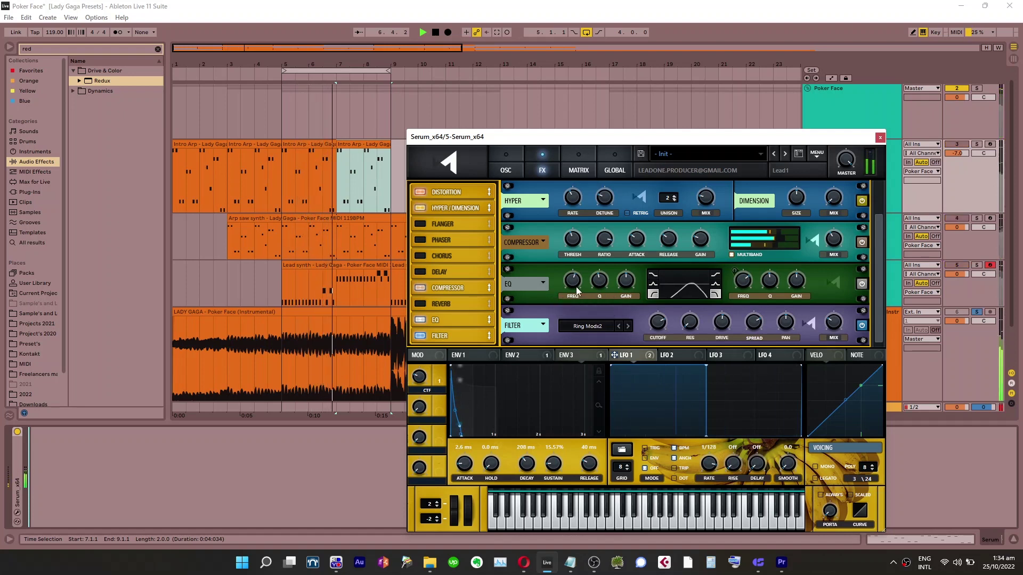
pyautogui.click(507, 170)
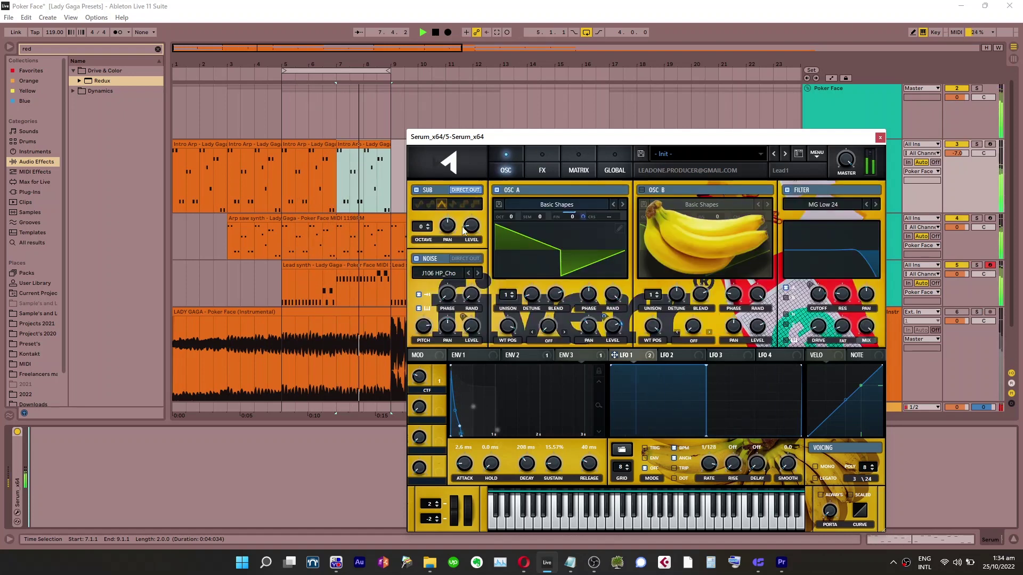
pyautogui.moveTo(470, 224)
pyautogui.moveTo(471, 211); pyautogui.dragTo(472, 230)
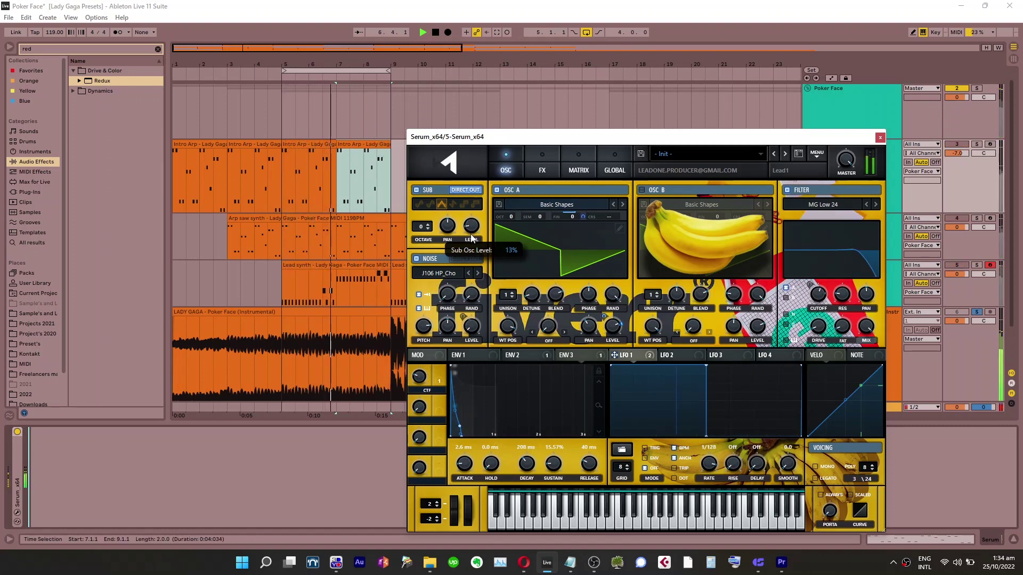
# Try panning the lead track to both sides, up to about 10R, while comparing it with the soloed instrumental
pyautogui.click(542, 166)
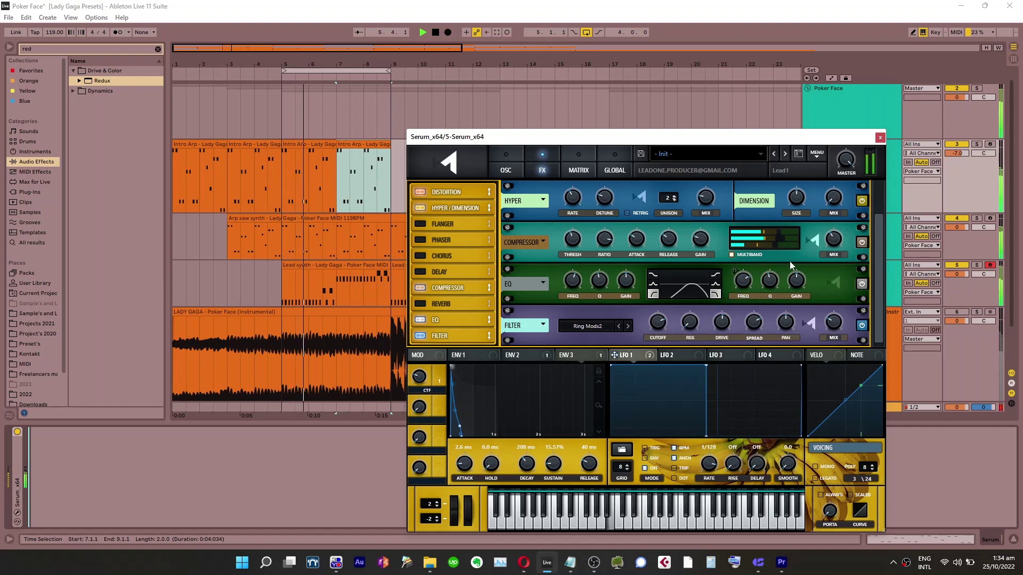
pyautogui.click(979, 287)
pyautogui.moveTo(983, 274); pyautogui.dragTo(983, 276)
pyautogui.click(976, 312)
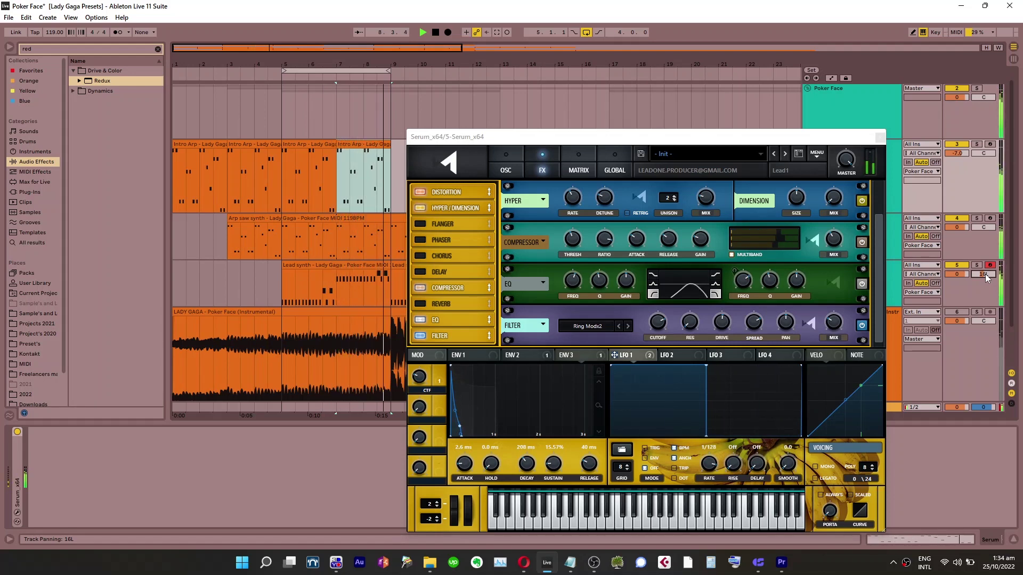
pyautogui.moveTo(984, 275); pyautogui.dragTo(983, 260)
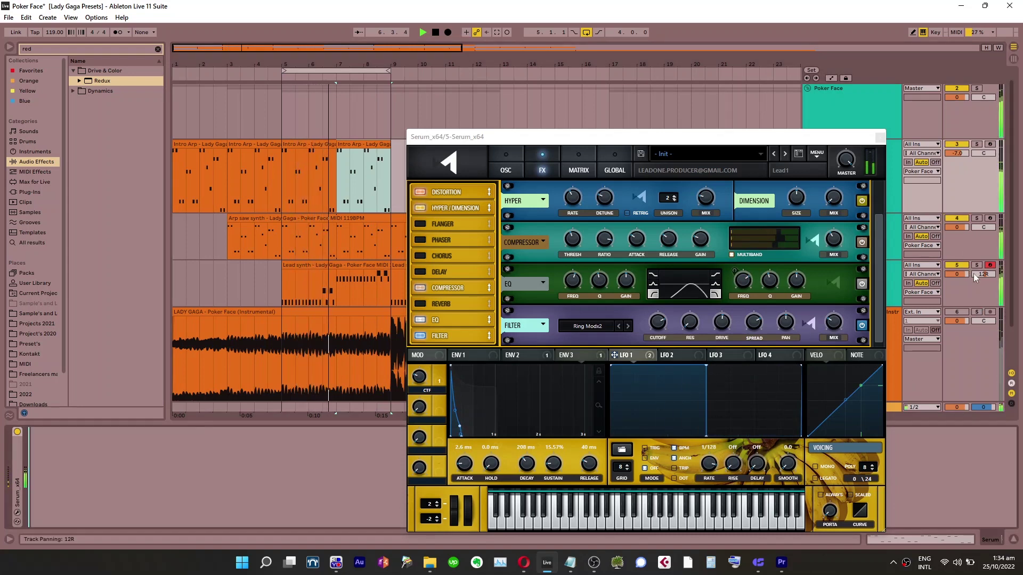
pyautogui.moveTo(983, 275); pyautogui.dragTo(983, 276)
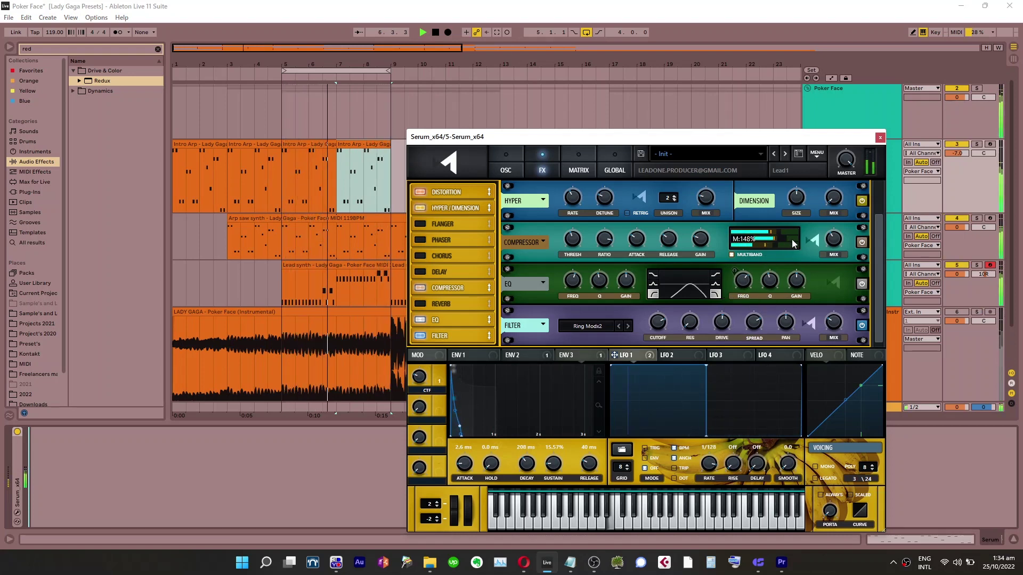
# Set the Ring Modx2 effect filter's mix to about 29% and readjust its spread by ear
pyautogui.moveTo(714, 238)
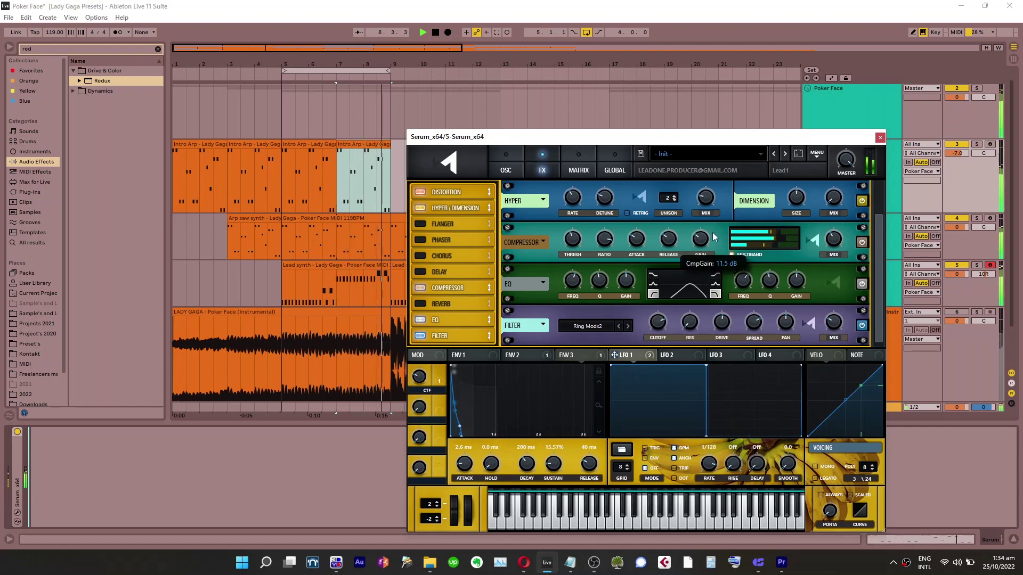
pyautogui.moveTo(836, 317)
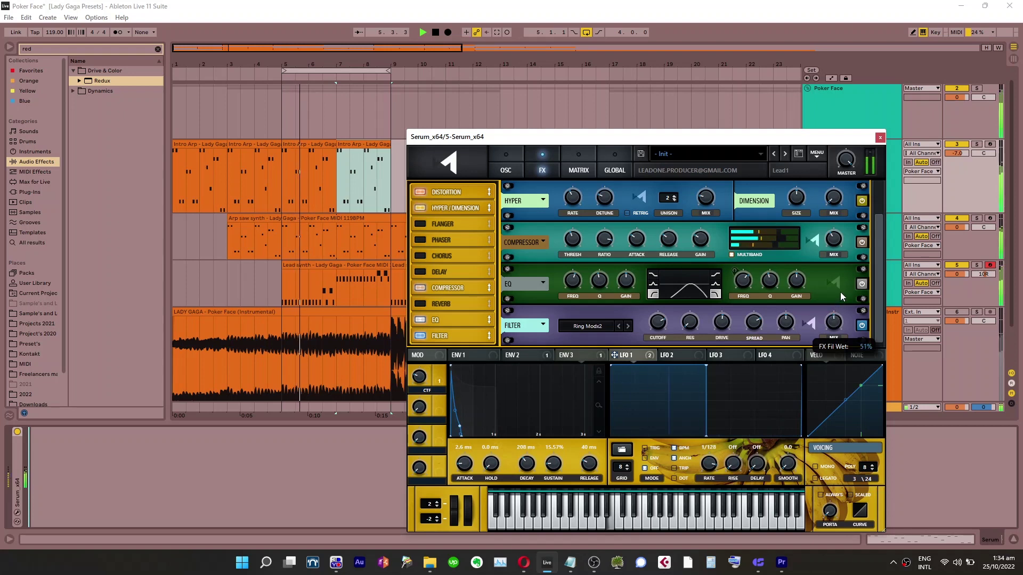
pyautogui.moveTo(840, 292); pyautogui.dragTo(835, 325)
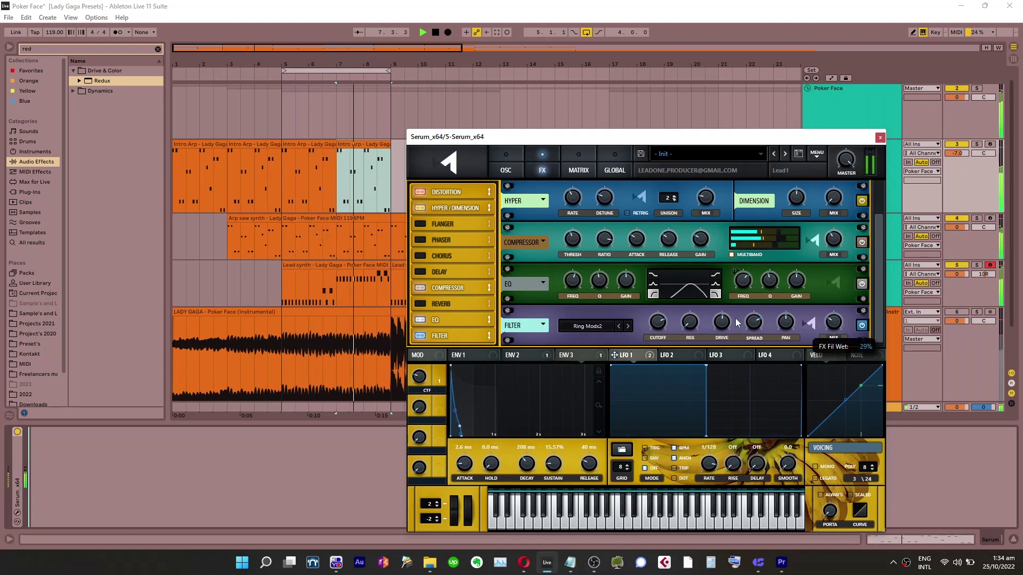
pyautogui.moveTo(667, 335)
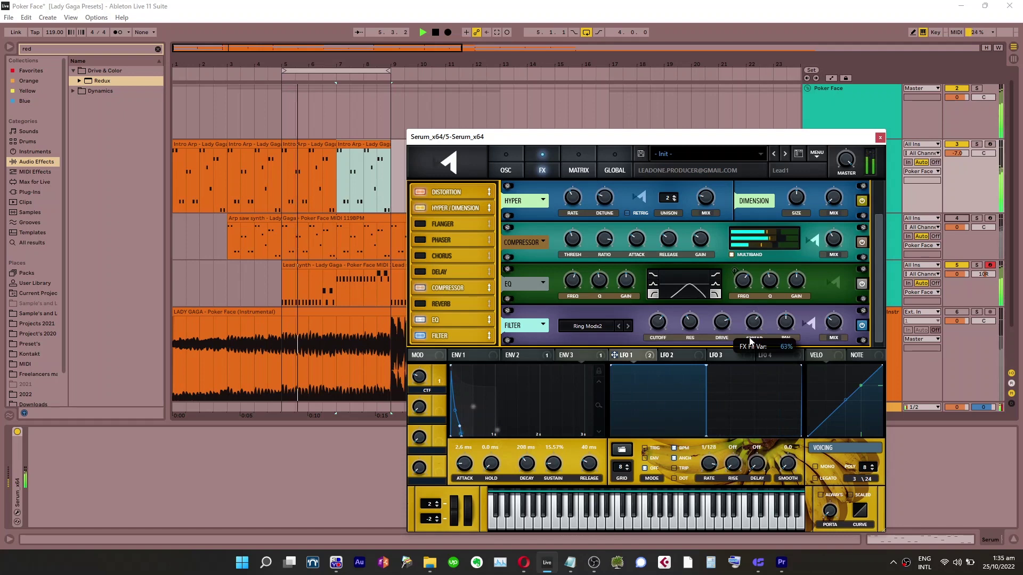
pyautogui.moveTo(749, 342); pyautogui.dragTo(753, 327)
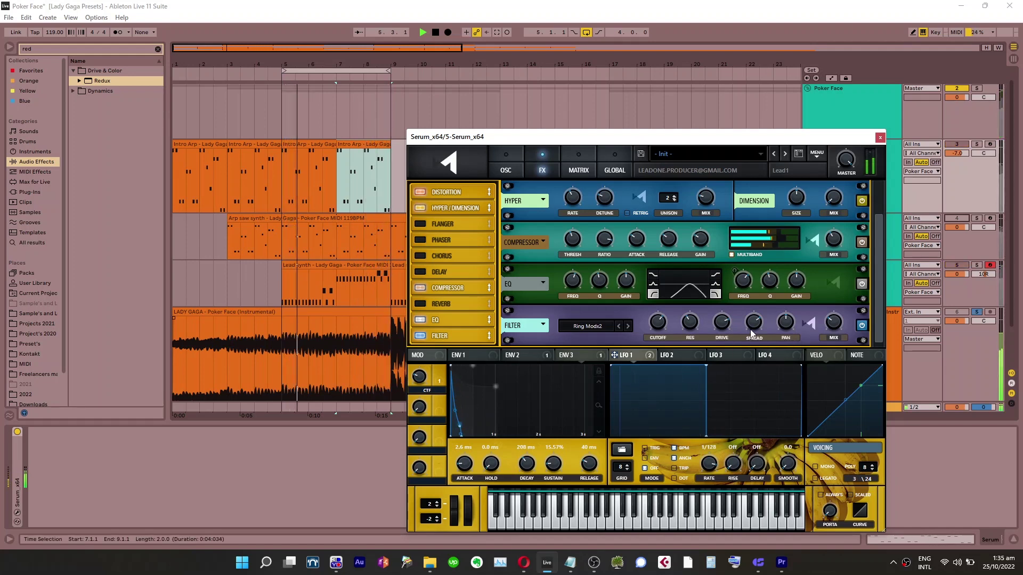
# Try lead track pan positions of about 5R and 6L, recentre the pan, and compare with the soloed instrumental
pyautogui.moveTo(984, 274); pyautogui.dragTo(984, 279)
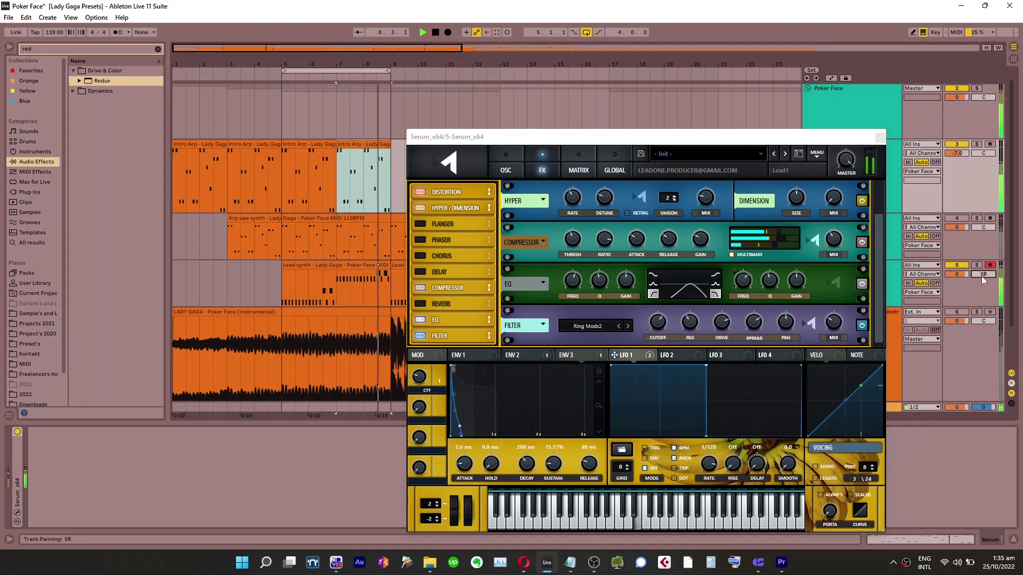
pyautogui.moveTo(981, 276); pyautogui.dragTo(983, 283)
pyautogui.click(976, 312)
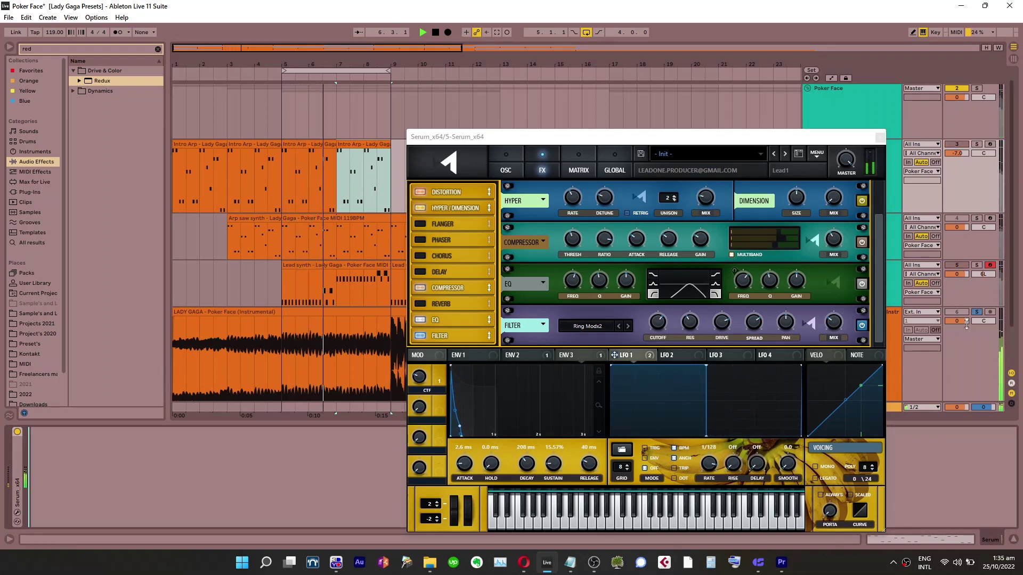
pyautogui.rightClick(985, 276)
pyautogui.click(959, 318)
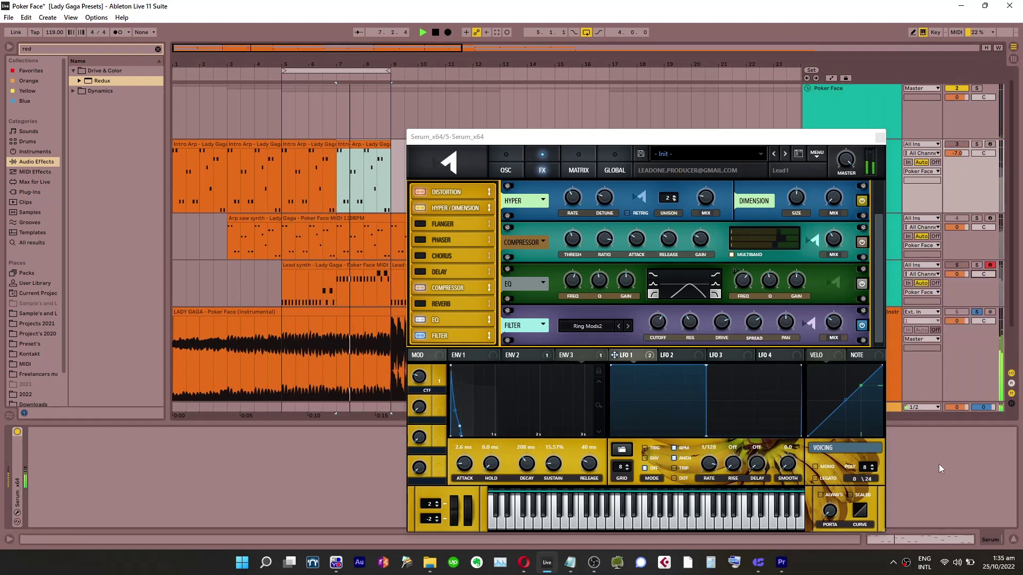
pyautogui.click(976, 312)
# Set the compressor gain to about 10.2 dB and readjust LFO 1's modulation of oscillator A's fine tuning at a 1/64 rate
pyautogui.click(833, 240)
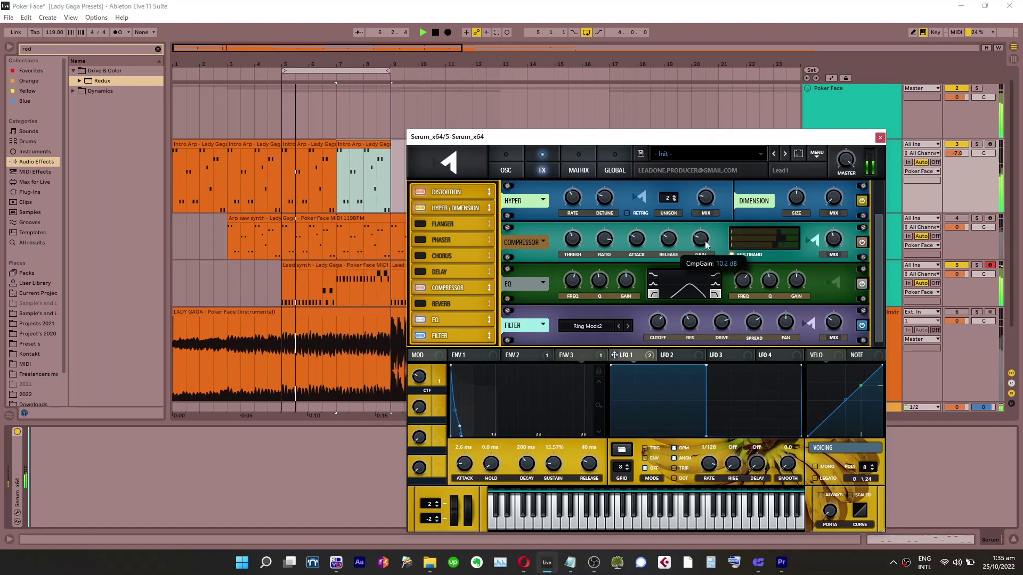
pyautogui.click(505, 168)
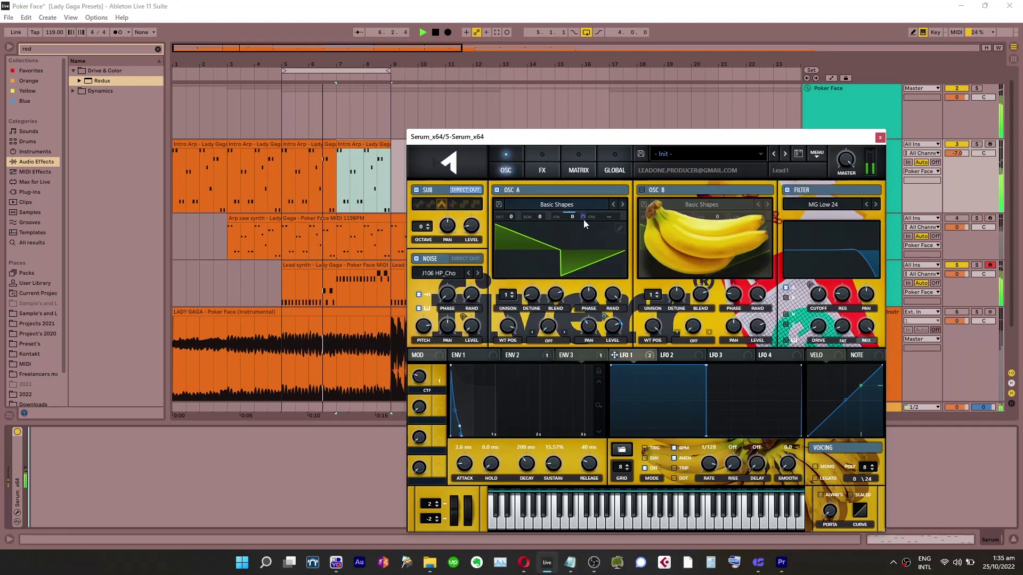
pyautogui.moveTo(584, 221); pyautogui.dragTo(593, 177)
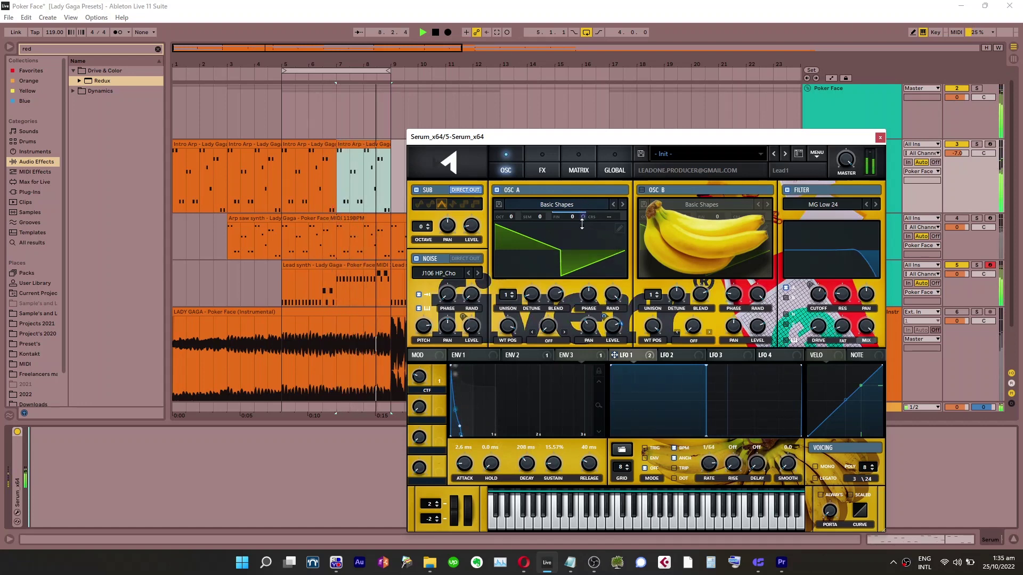
pyautogui.moveTo(583, 217); pyautogui.dragTo(588, 278)
# Remove LFO 1's modulation of oscillator A's level, assign it again, and compare the lead with the soloed instrumental
pyautogui.moveTo(606, 320); pyautogui.dragTo(606, 326)
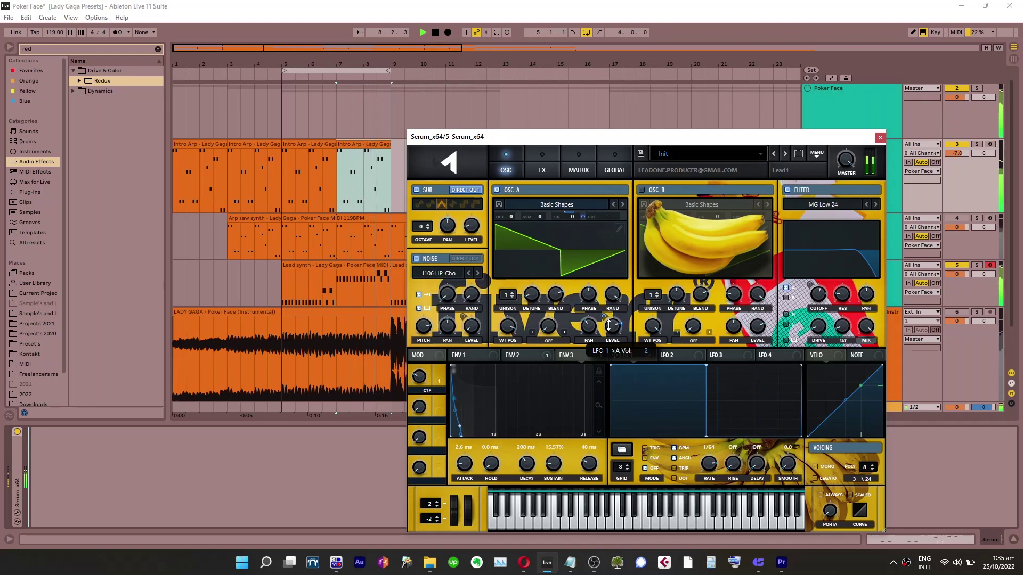
pyautogui.rightClick(608, 325)
pyautogui.click(642, 350)
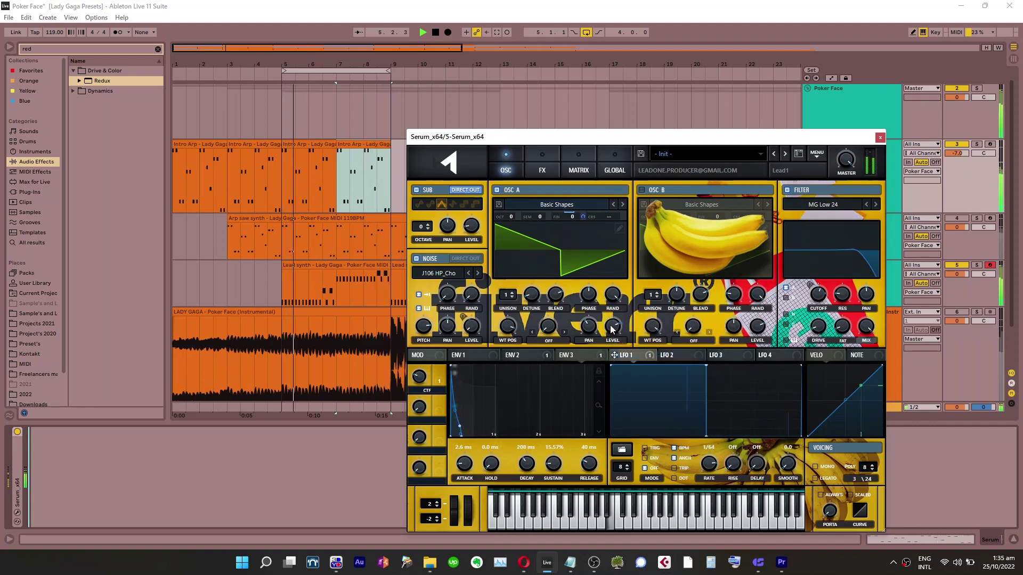
pyautogui.rightClick(611, 329)
pyautogui.click(702, 350)
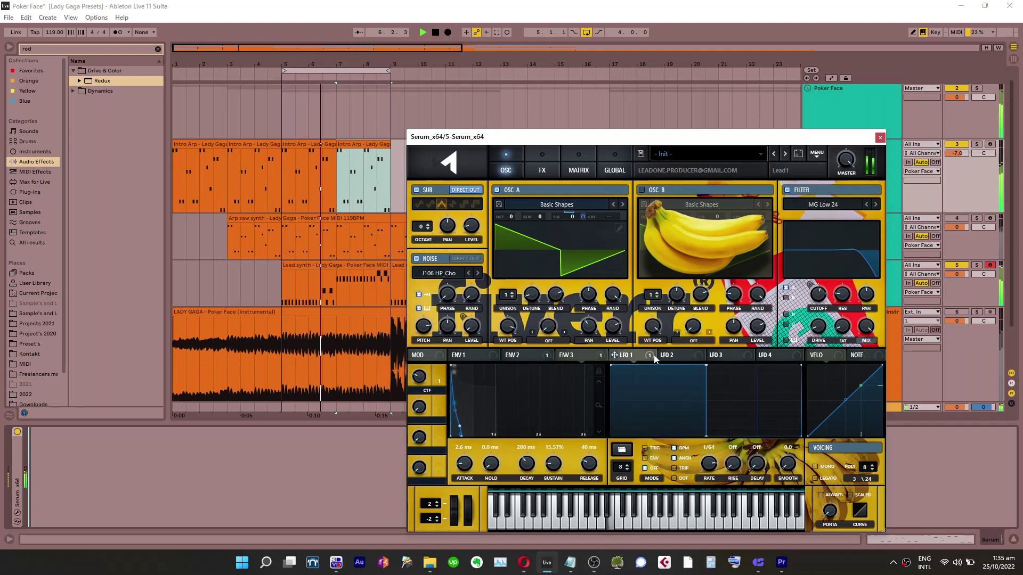
pyautogui.moveTo(615, 355); pyautogui.dragTo(607, 329)
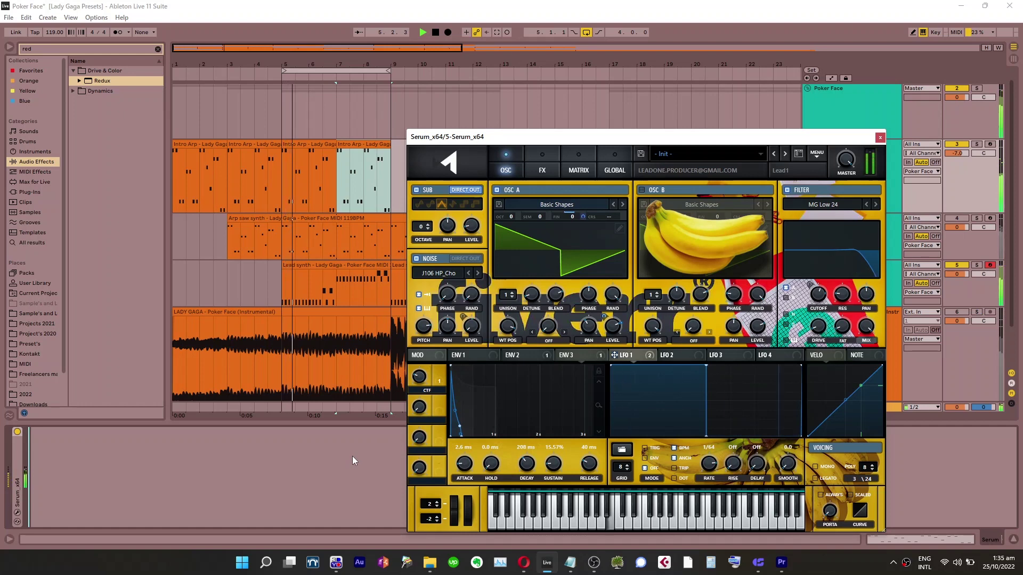
pyautogui.click(977, 313)
pyautogui.click(976, 312)
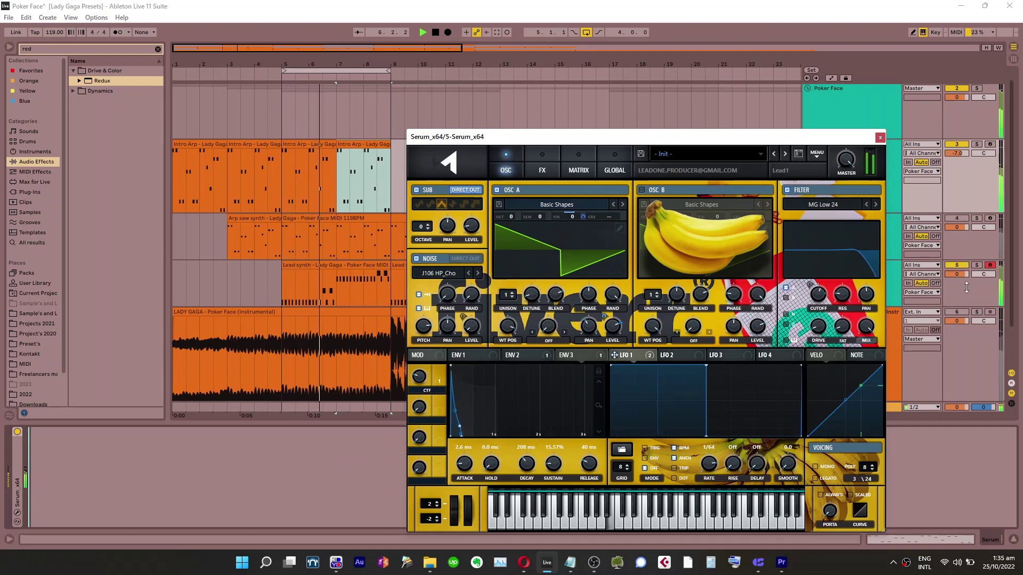
# Solo the lead, audition the flanger and phaser, and enable the chorus at the end of the effects chain
pyautogui.click(979, 265)
pyautogui.click(542, 170)
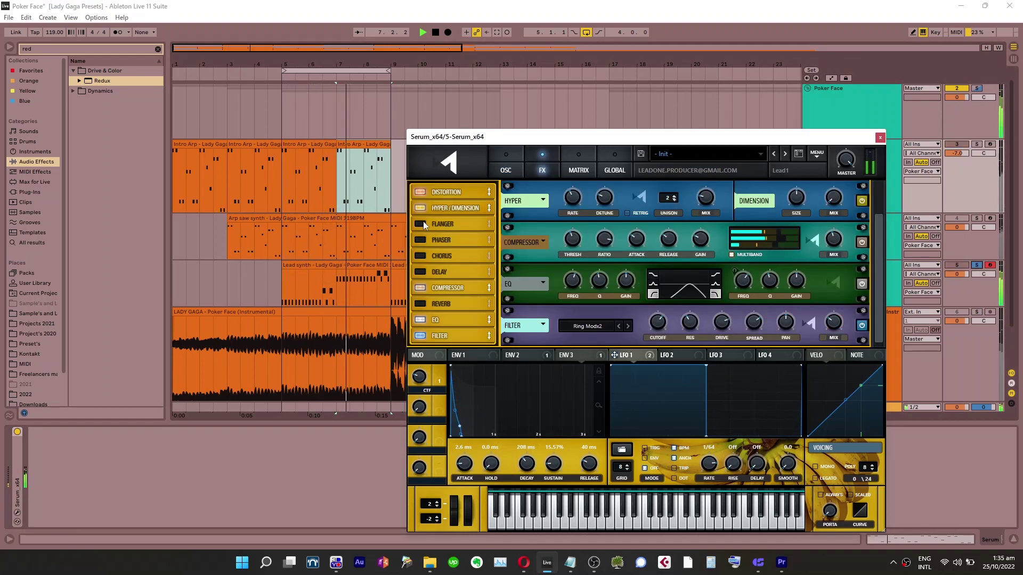
pyautogui.click(421, 224)
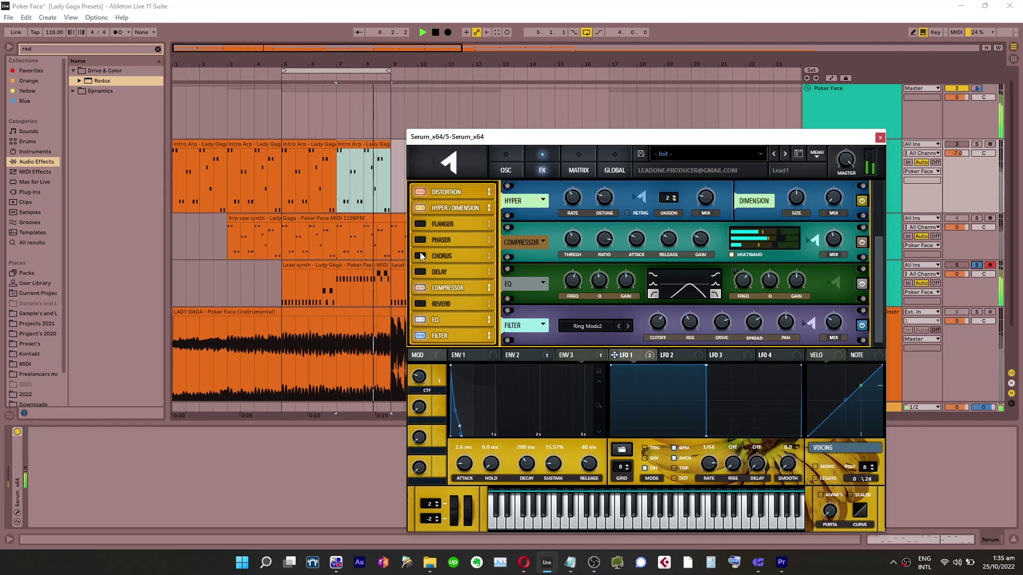
pyautogui.click(420, 241)
pyautogui.click(421, 241)
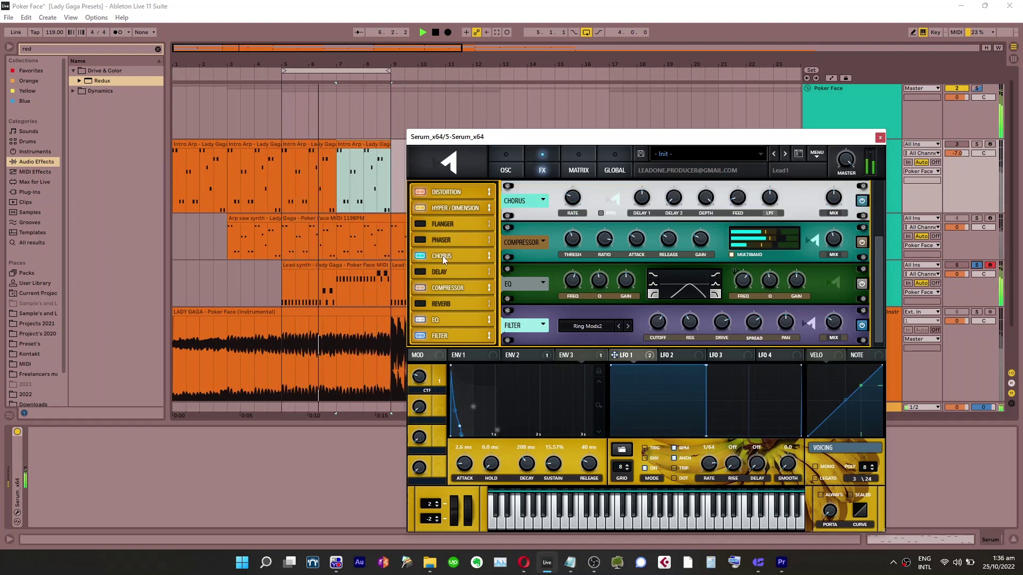
pyautogui.click(421, 256)
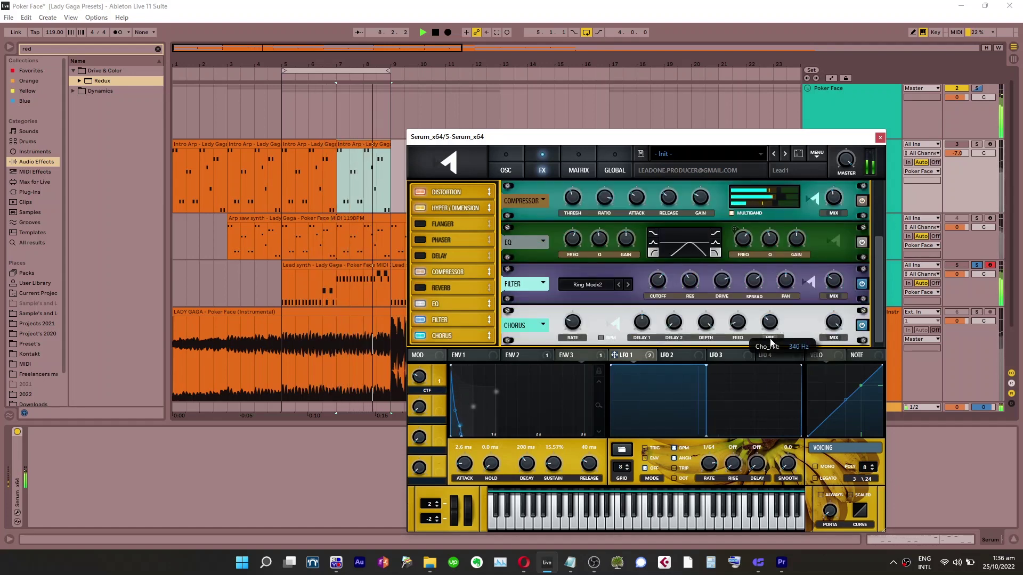
# Try different chorus mix and filter settings against the soloed instrumental, and switch the chorus off
pyautogui.scroll(3, 770, 341)
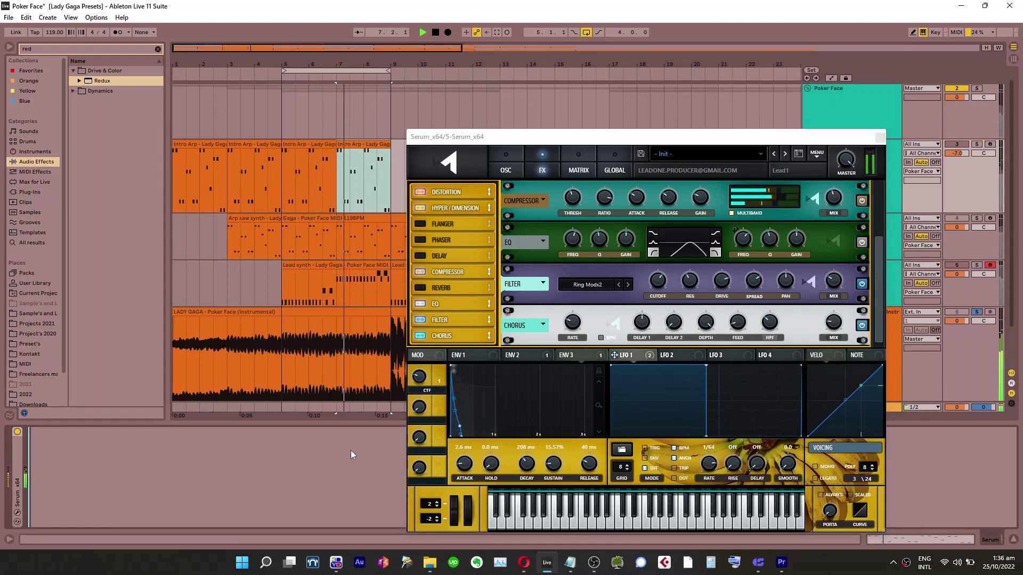
pyautogui.moveTo(838, 326); pyautogui.dragTo(836, 352)
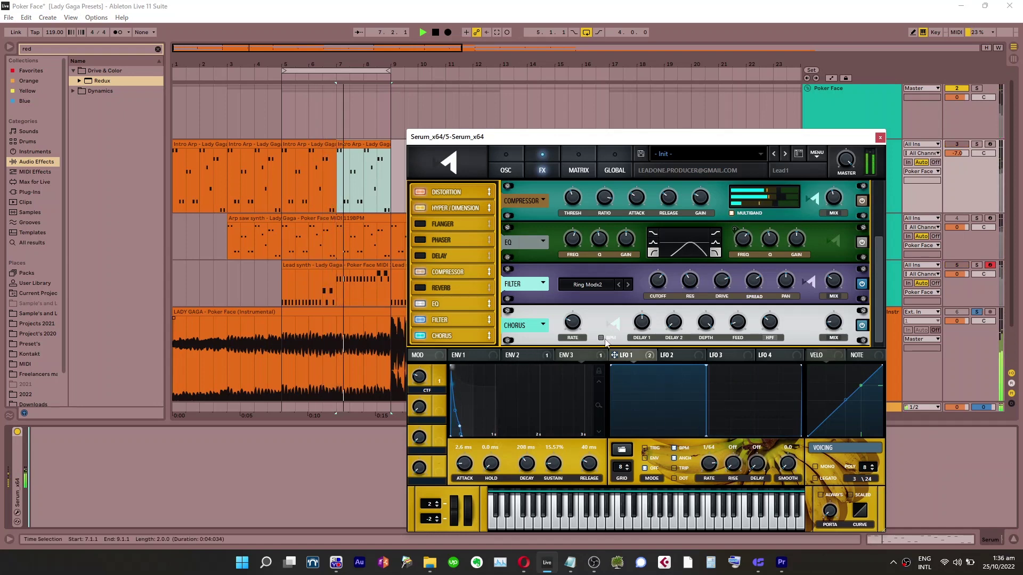
pyautogui.moveTo(836, 321)
pyautogui.mouseDown()
pyautogui.moveTo(849, 265)
pyautogui.moveTo(836, 312)
pyautogui.mouseUp()
pyautogui.moveTo(777, 320)
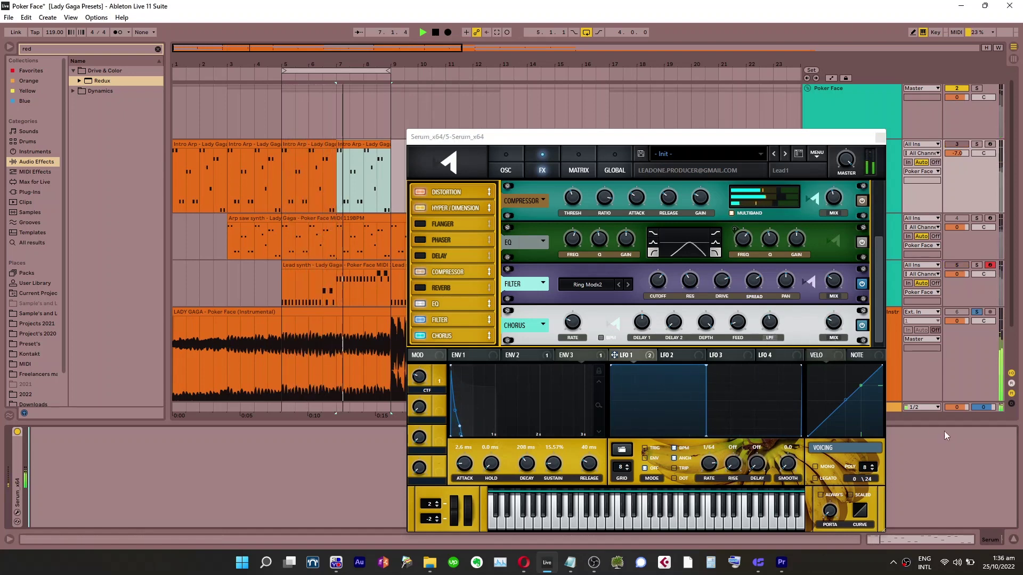
pyautogui.click(423, 335)
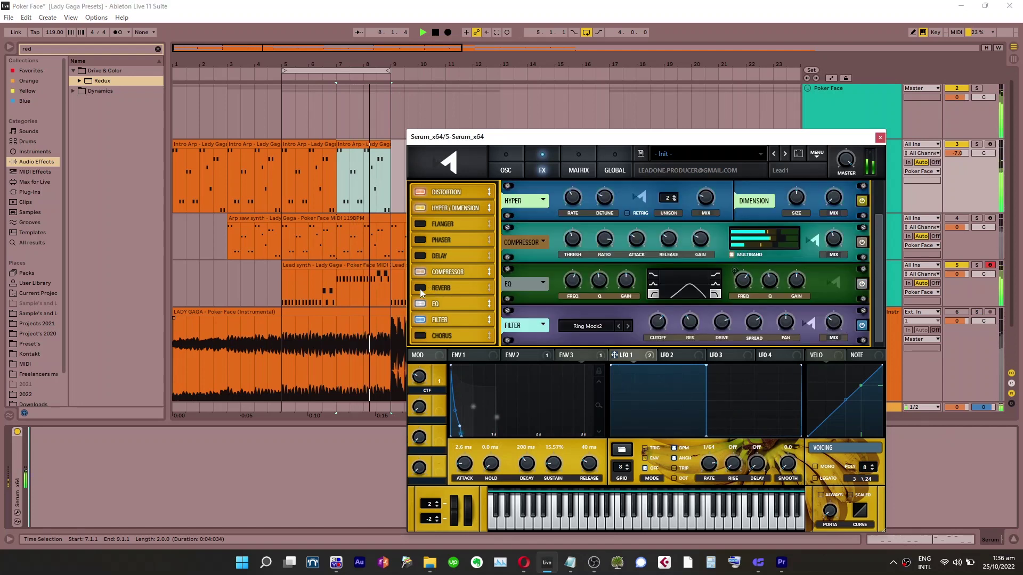
# Enable a hall reverb at the end of the effects chain with about 25% mix and 1.5 s decay, and adjust its size
pyautogui.click(420, 289)
pyautogui.moveTo(440, 288); pyautogui.dragTo(452, 339)
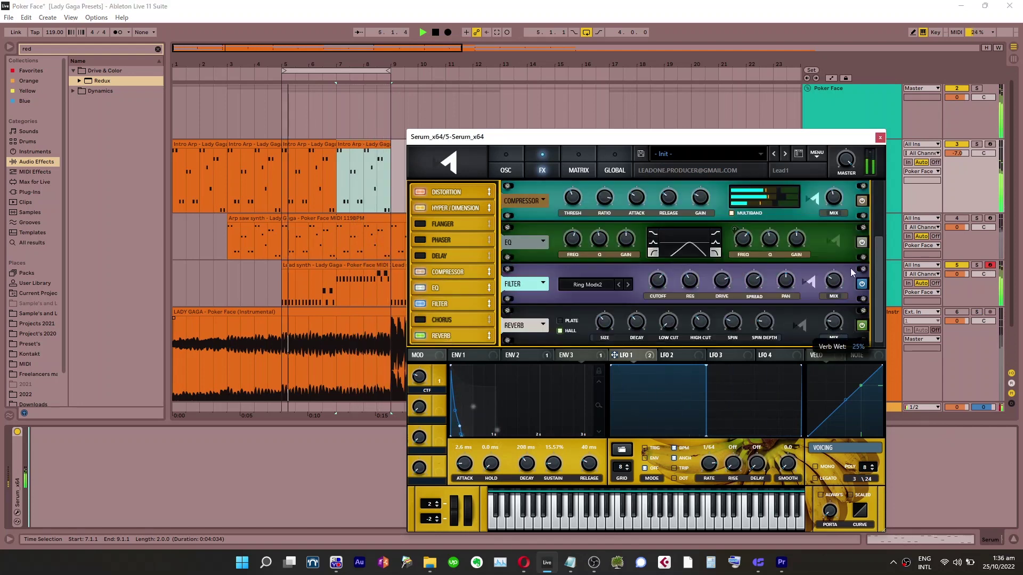
pyautogui.moveTo(639, 318); pyautogui.dragTo(638, 352)
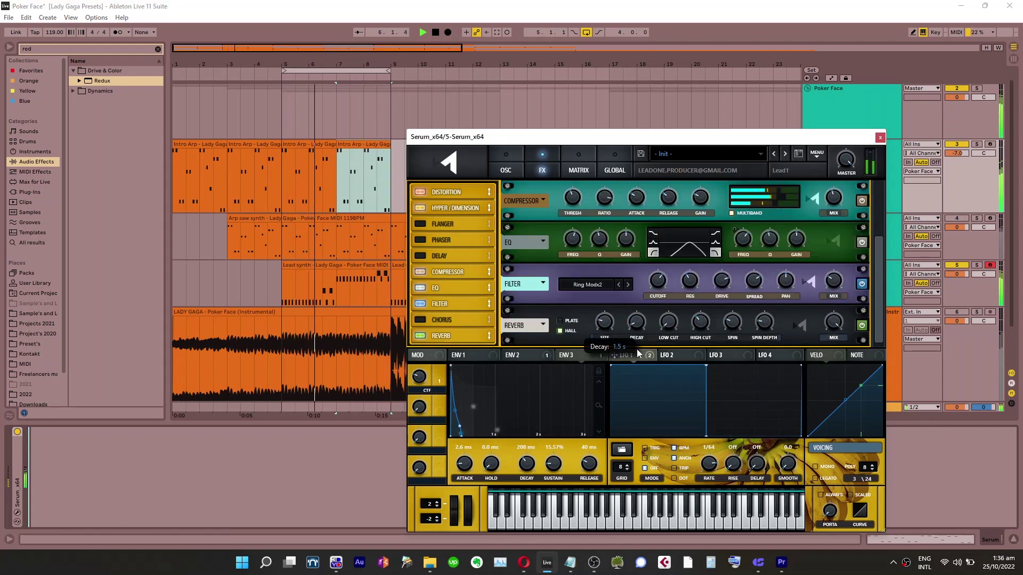
pyautogui.moveTo(606, 319); pyautogui.dragTo(603, 338)
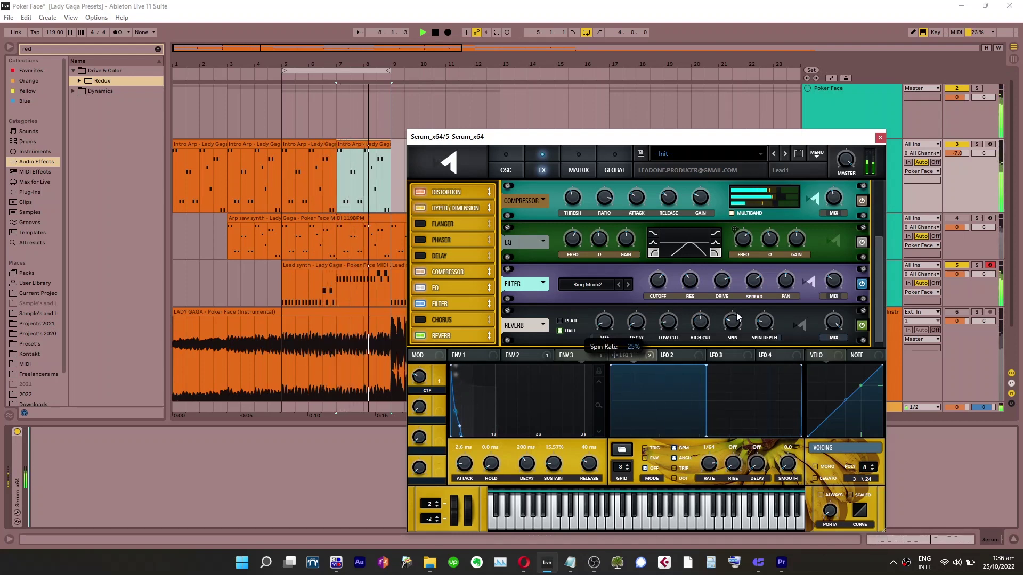
# Try different reverb spin, decay and mix settings on the lead, and switch the reverb off
pyautogui.moveTo(748, 294); pyautogui.dragTo(749, 299)
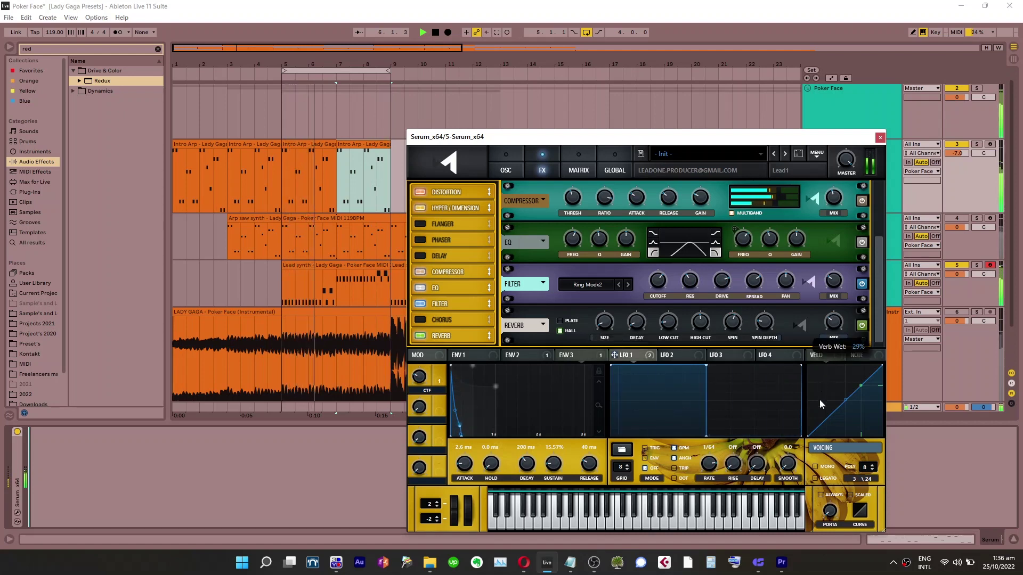
pyautogui.click(922, 448)
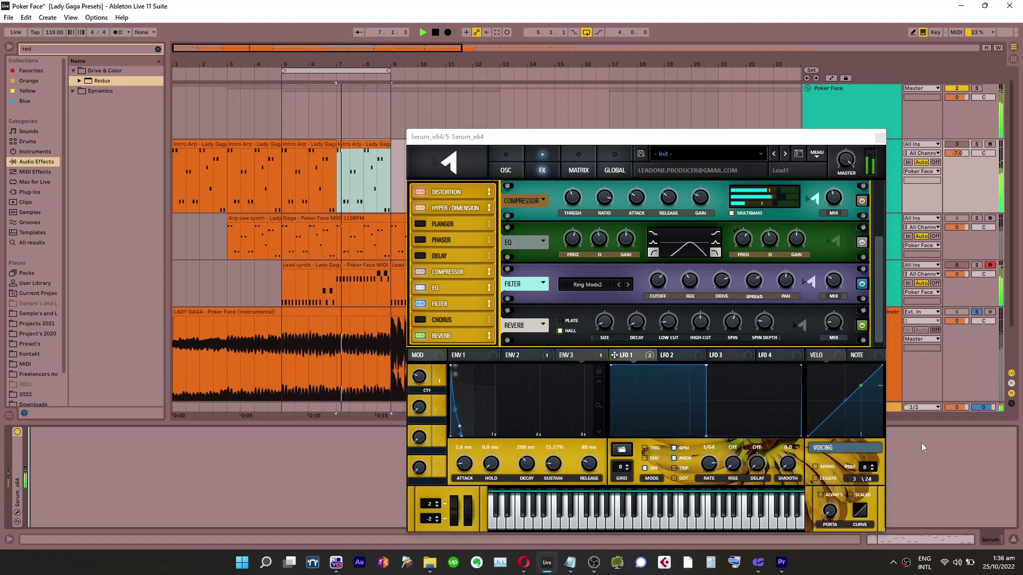
pyautogui.moveTo(835, 330); pyautogui.dragTo(836, 334)
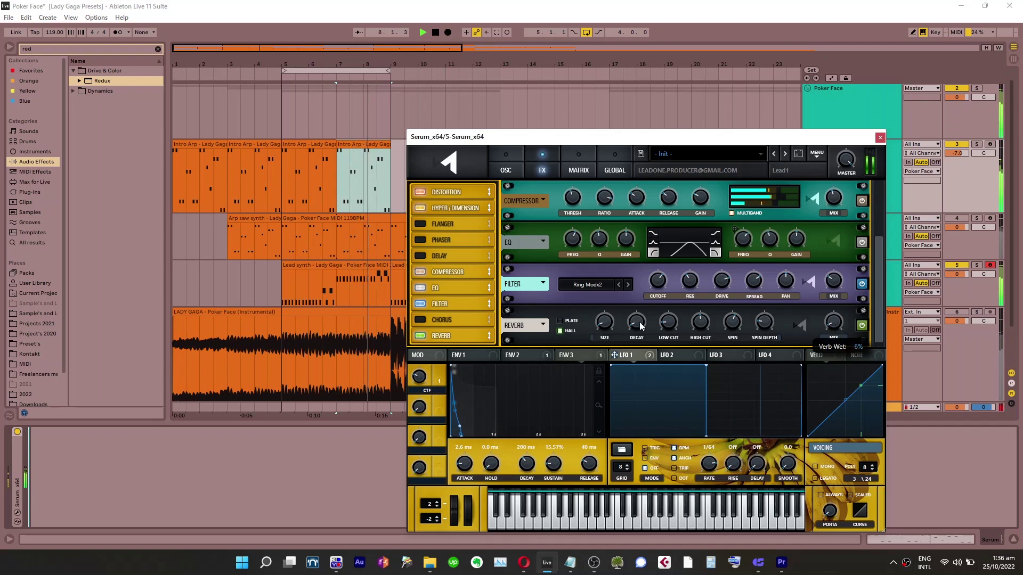
pyautogui.moveTo(640, 326); pyautogui.dragTo(639, 334)
pyautogui.moveTo(838, 336); pyautogui.dragTo(841, 336)
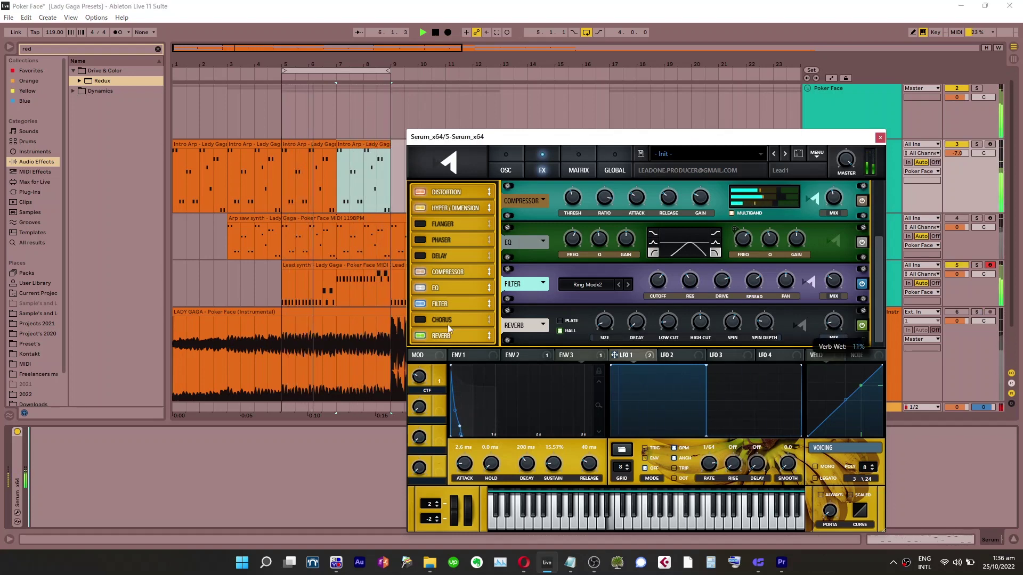
pyautogui.click(426, 335)
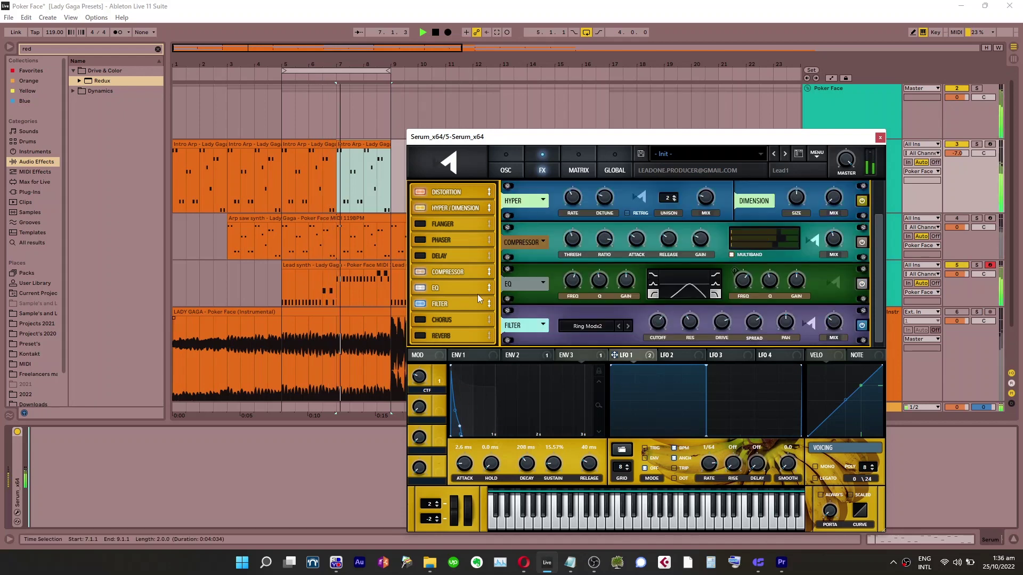
# Compare against the soloed instrumental, solo the lead, and set the effects filter's mix to about 29% and cutoff to about 90 Hz
pyautogui.click(977, 312)
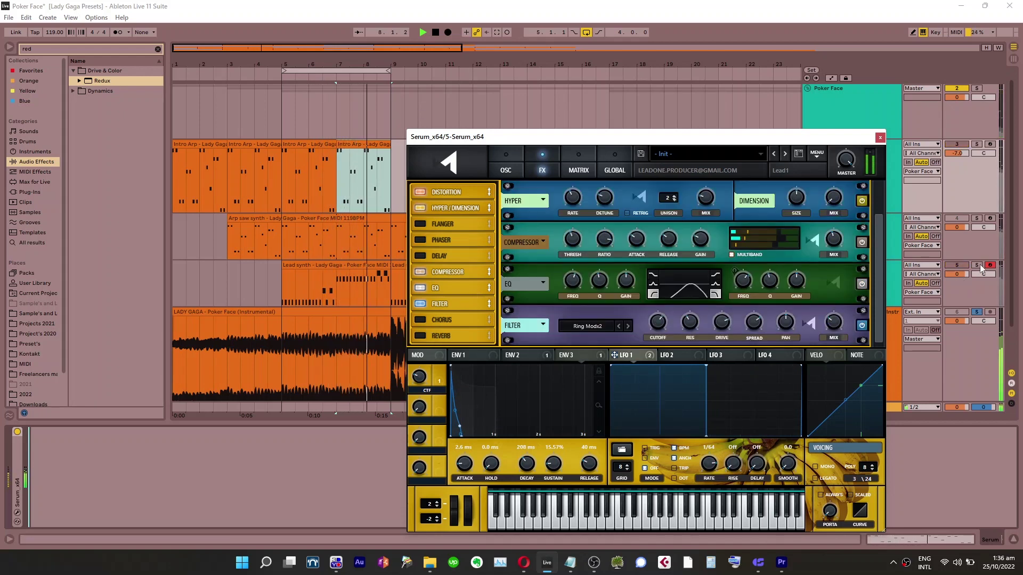
pyautogui.click(977, 265)
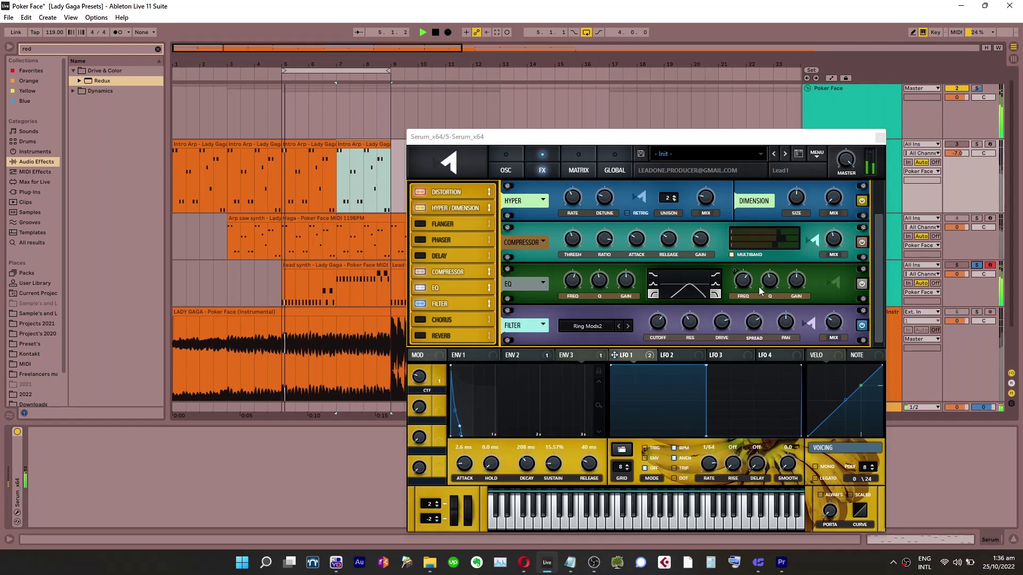
pyautogui.click(756, 322)
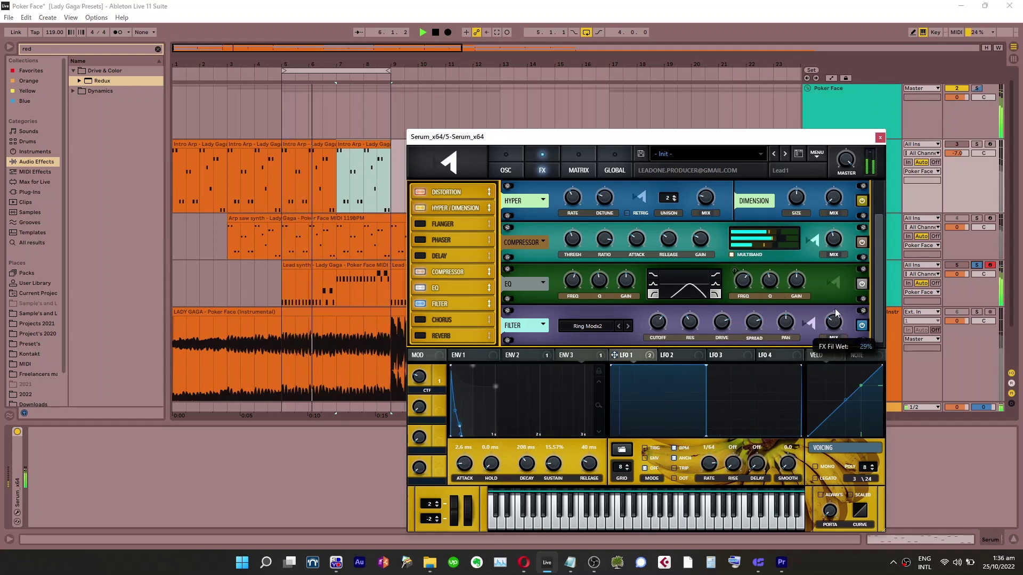
pyautogui.moveTo(659, 331)
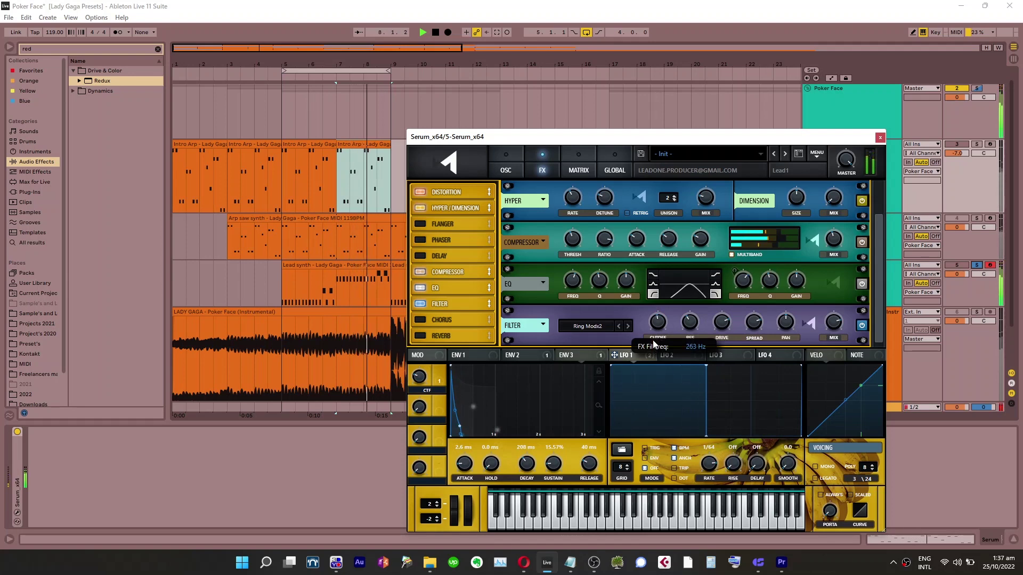
pyautogui.moveTo(654, 354); pyautogui.dragTo(651, 359)
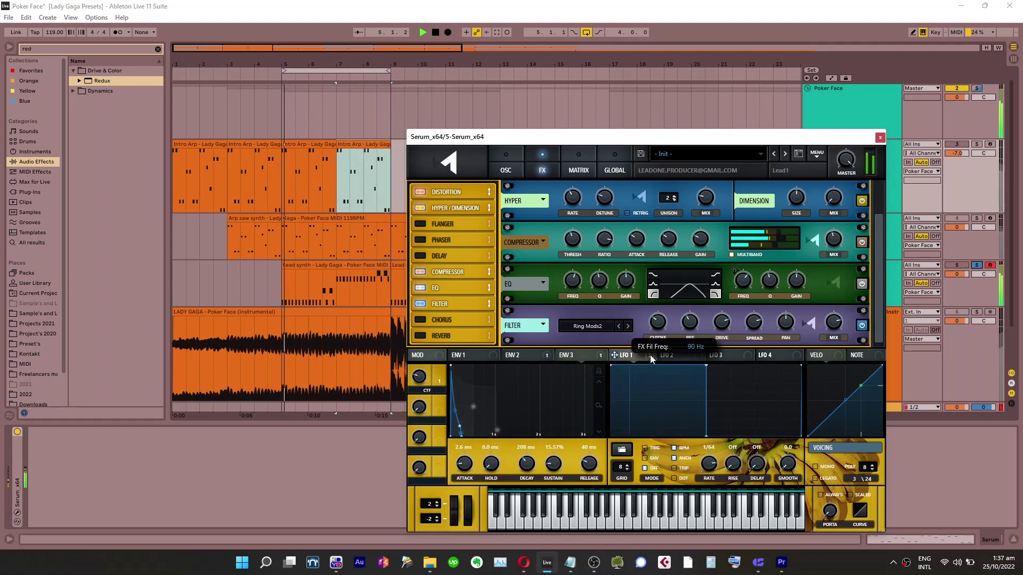
# Change the effects filter type to Ring Mod, adjust its cutoff and mix, and set its drive to about 49%
pyautogui.click(619, 326)
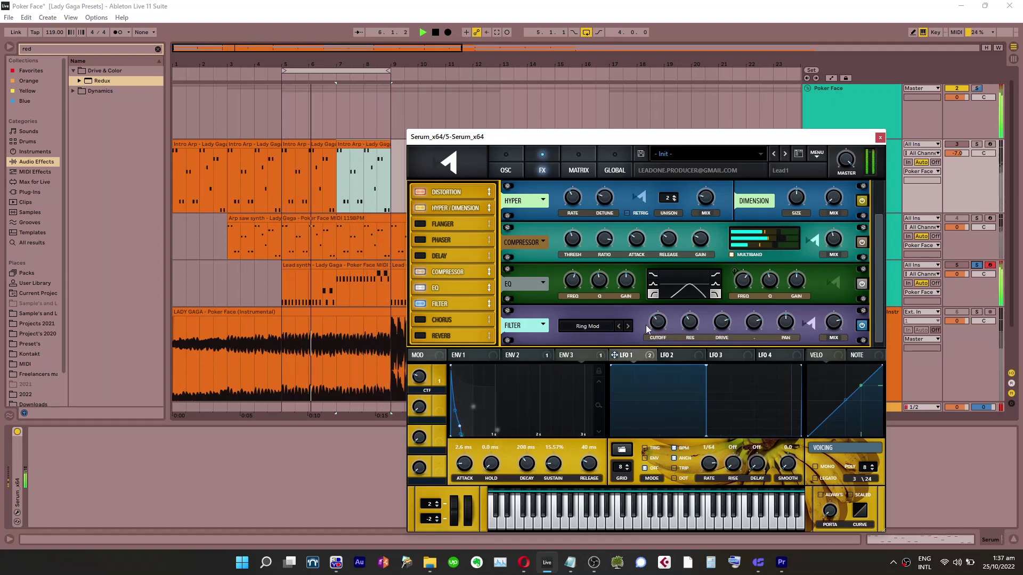
pyautogui.moveTo(659, 327); pyautogui.dragTo(655, 342)
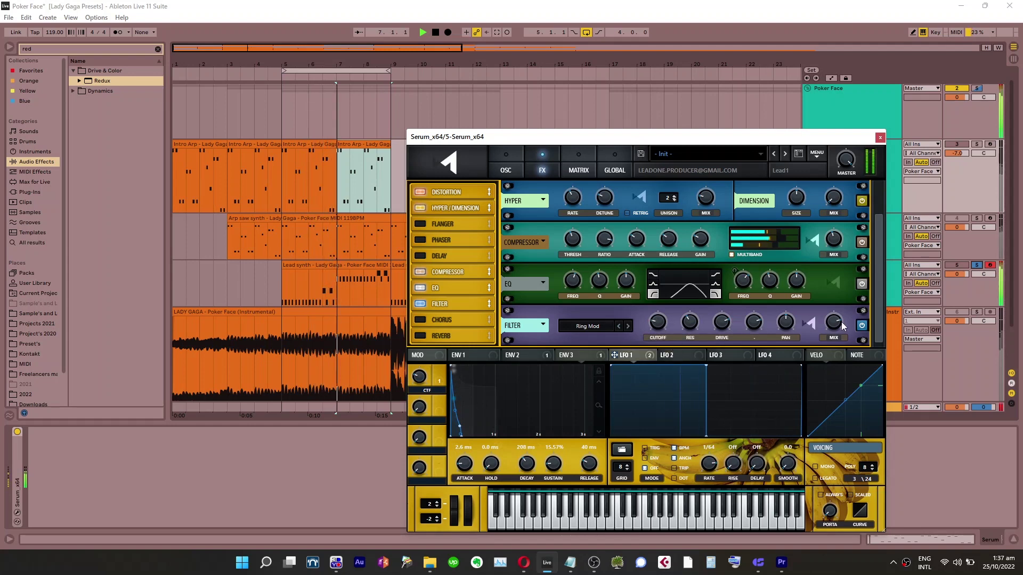
pyautogui.moveTo(834, 324); pyautogui.dragTo(826, 374)
pyautogui.moveTo(709, 325); pyautogui.dragTo(712, 362)
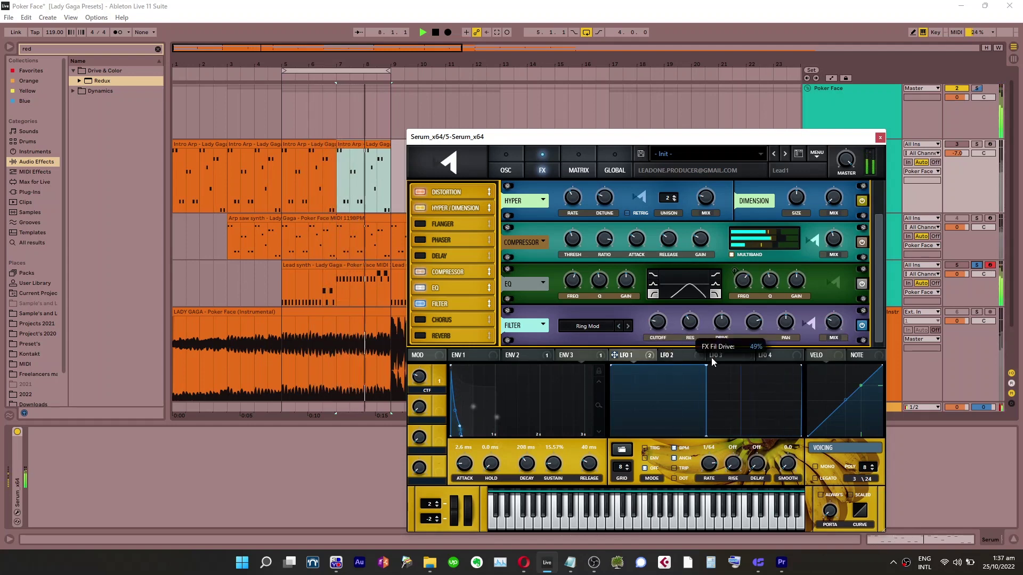
pyautogui.moveTo(834, 324)
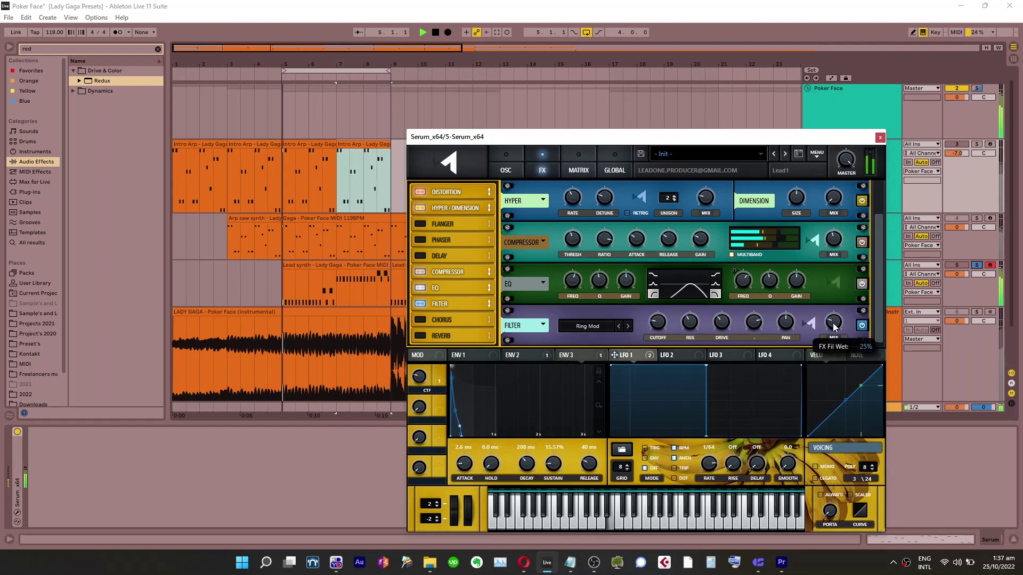
pyautogui.moveTo(834, 330); pyautogui.dragTo(835, 329)
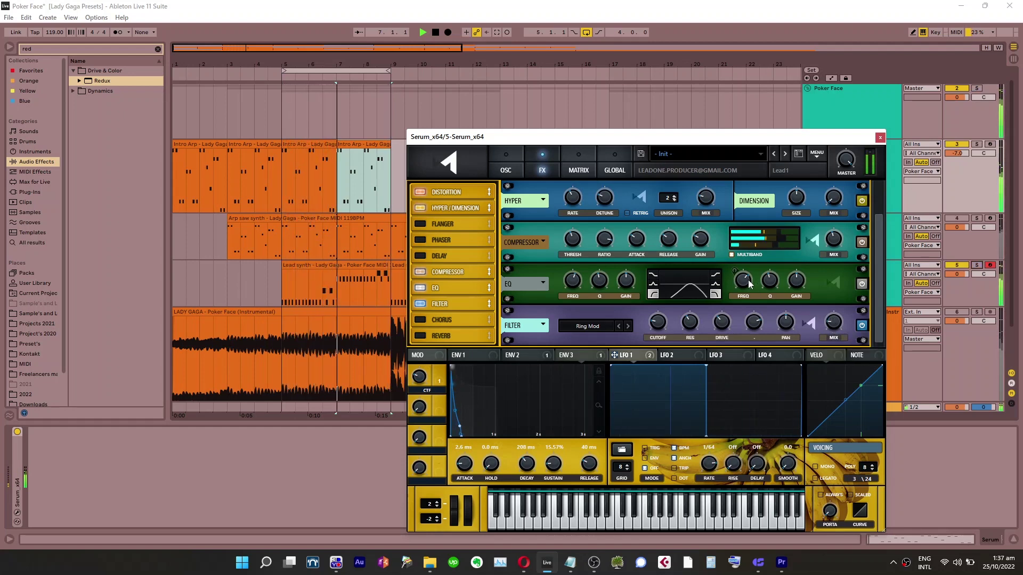
# Pan the lead synth track slightly to the right, to 5R
pyautogui.moveTo(748, 283)
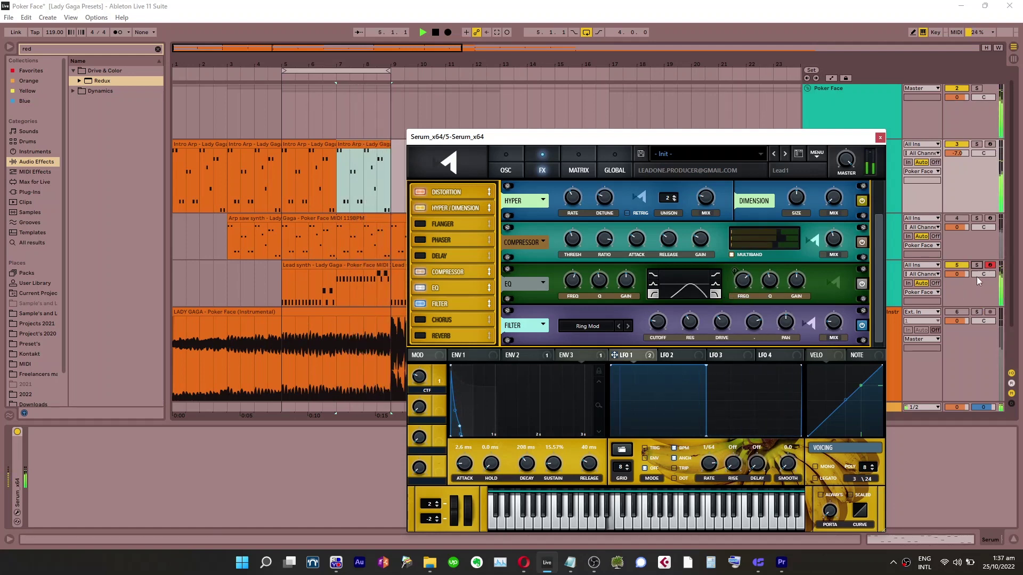
pyautogui.moveTo(984, 274); pyautogui.dragTo(983, 274)
pyautogui.write('1')
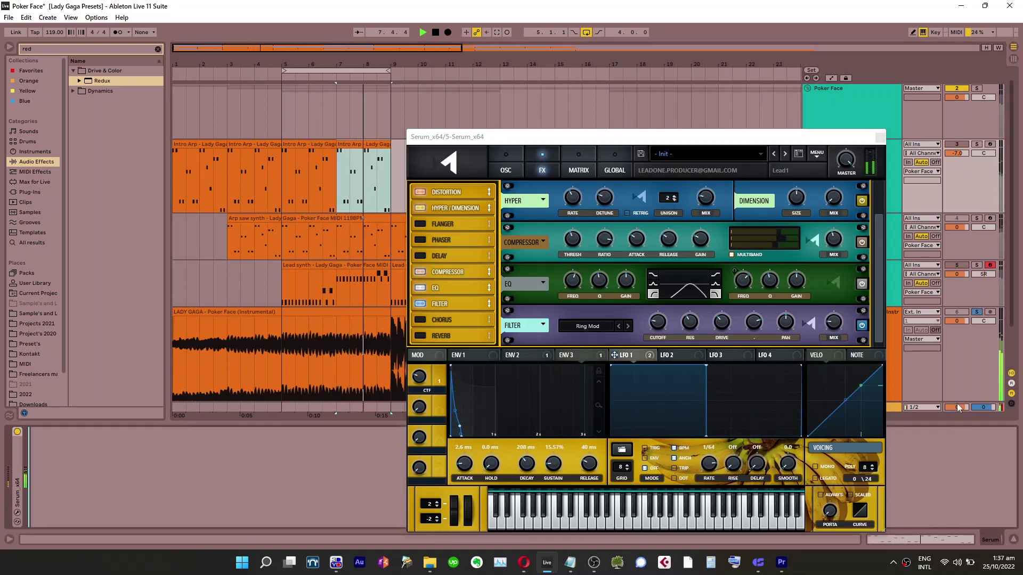
# Show the lead's oscillator settings and try adjusting oscillator A's tuning
pyautogui.click(506, 166)
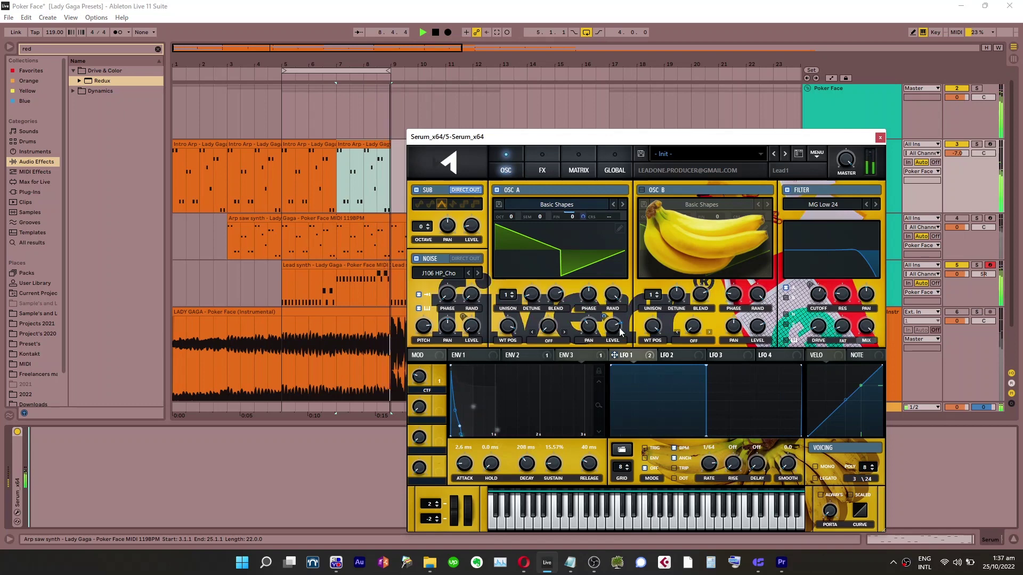
pyautogui.moveTo(581, 216); pyautogui.dragTo(582, 226)
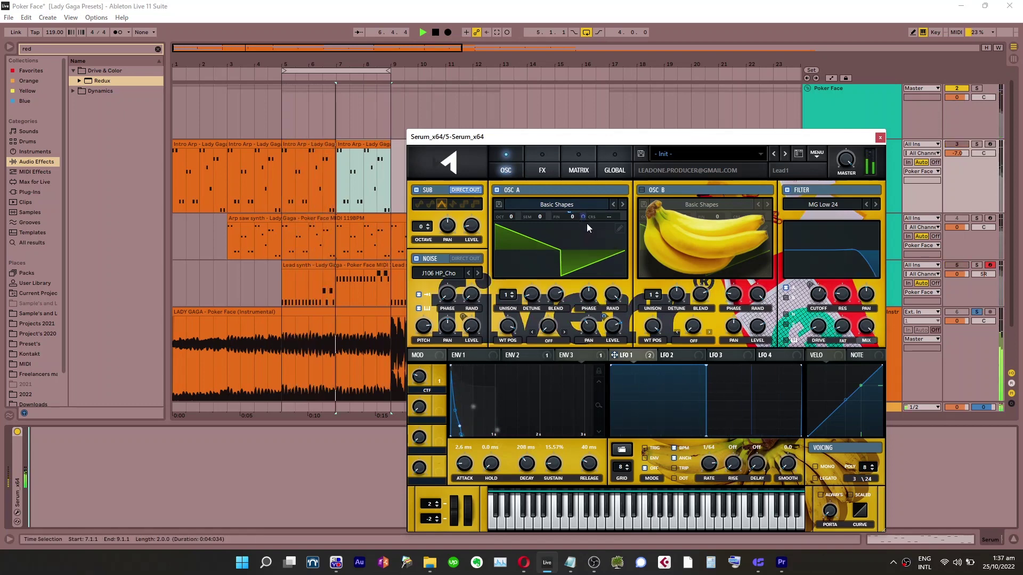
pyautogui.moveTo(644, 148); pyautogui.dragTo(609, 170)
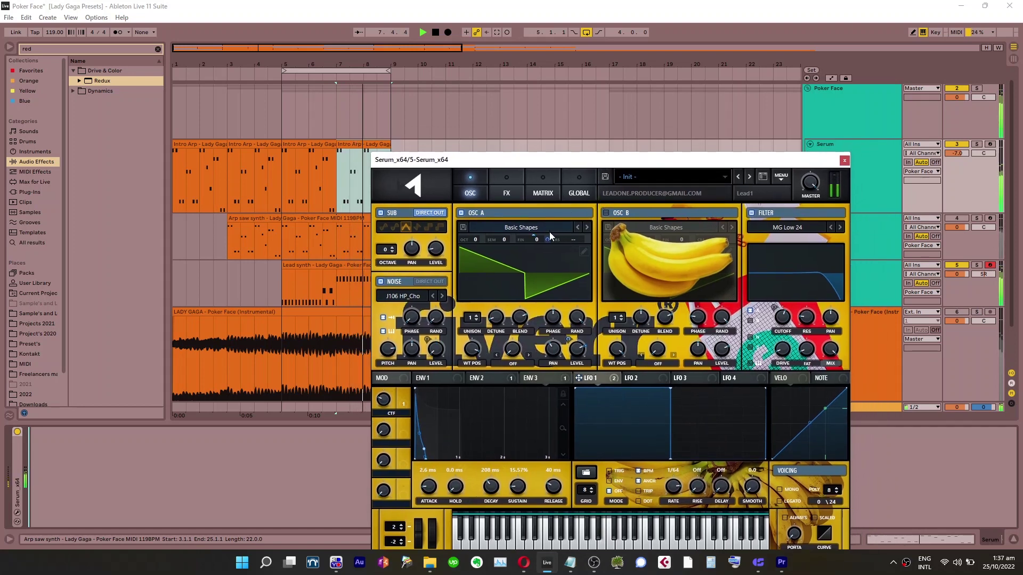
pyautogui.moveTo(548, 239); pyautogui.dragTo(548, 239)
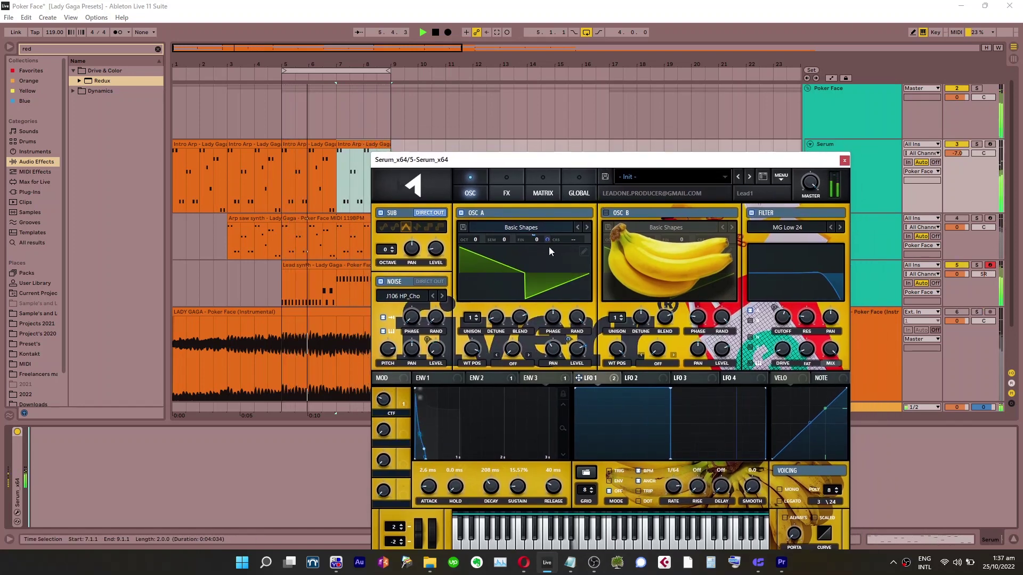
# Reactivate the arp saw synth track and collapse its lane in the arrangement
pyautogui.click(954, 223)
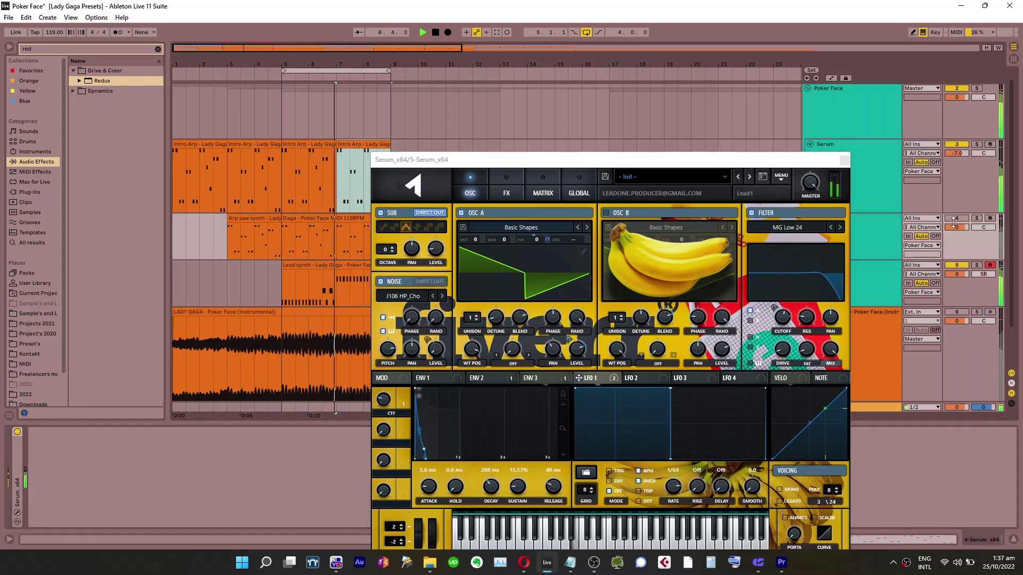
pyautogui.click(954, 214)
pyautogui.click(955, 219)
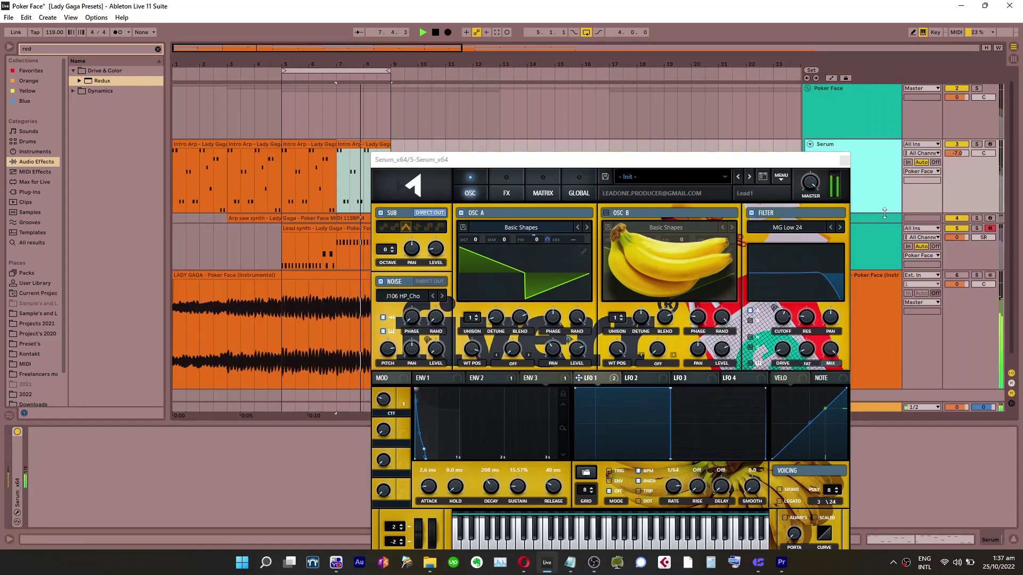
# Adjust the cutoff of the lead's MG Low 24 filter and close the synth window
pyautogui.click(809, 191)
pyautogui.moveTo(789, 324)
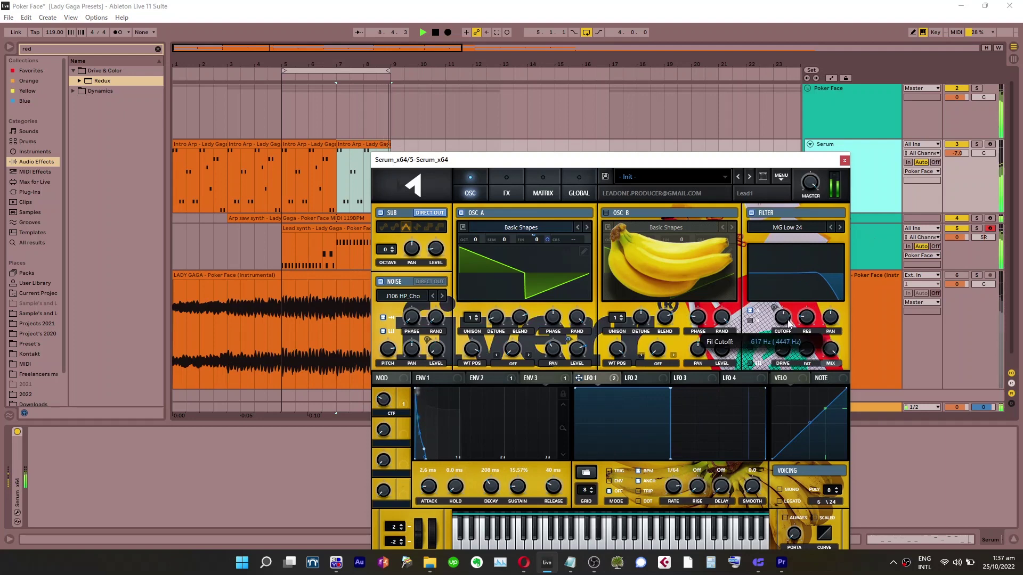
pyautogui.moveTo(789, 324)
pyautogui.mouseDown()
pyautogui.moveTo(803, 326)
pyautogui.moveTo(786, 319)
pyautogui.mouseUp()
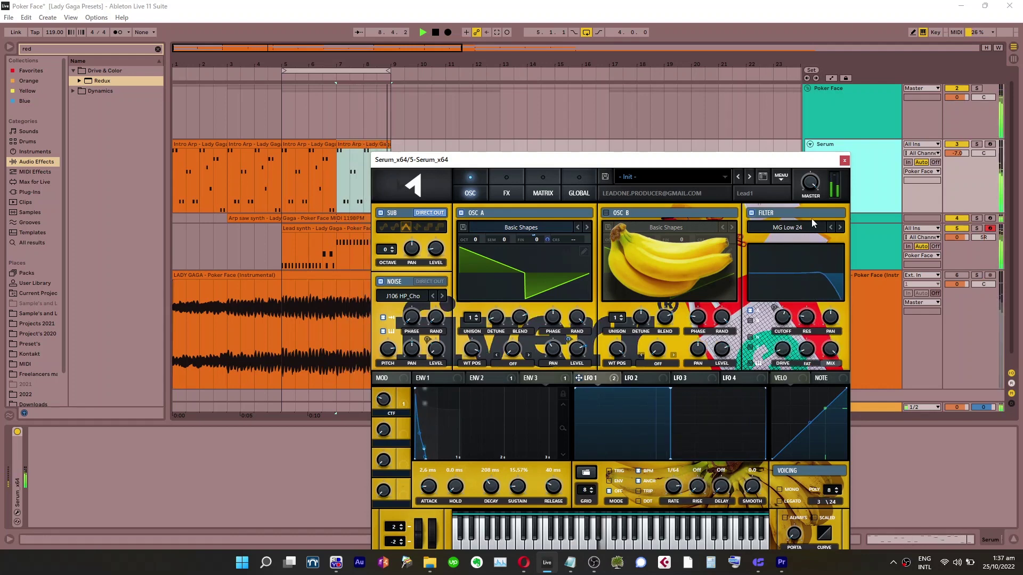
pyautogui.click(845, 160)
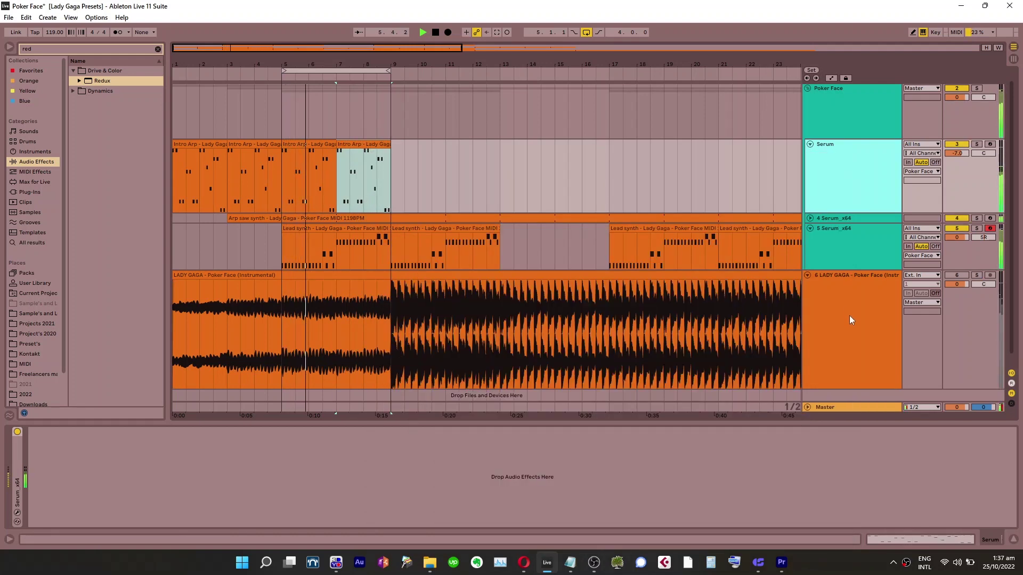
# Reopen the lead's Serum effects, set the EQ's high band frequency to about 1679 Hz, and adjust the compressor gain
pyautogui.click(868, 242)
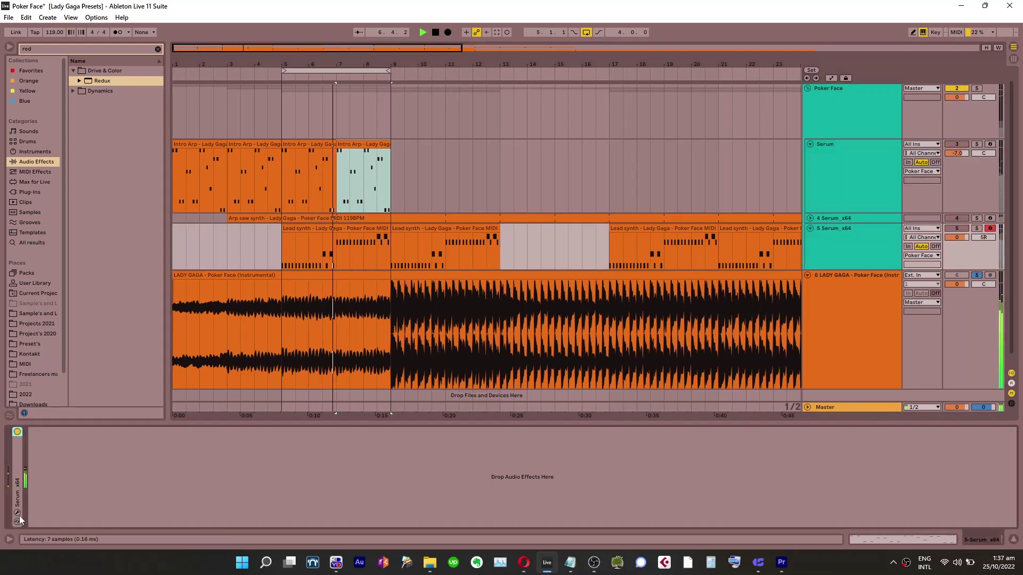
pyautogui.click(17, 514)
pyautogui.click(506, 181)
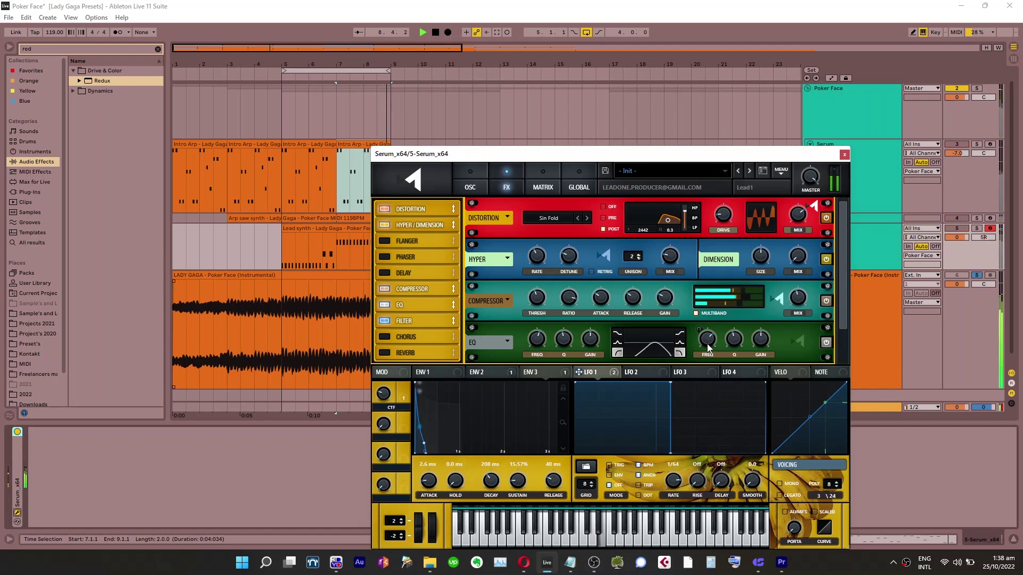
pyautogui.moveTo(708, 348)
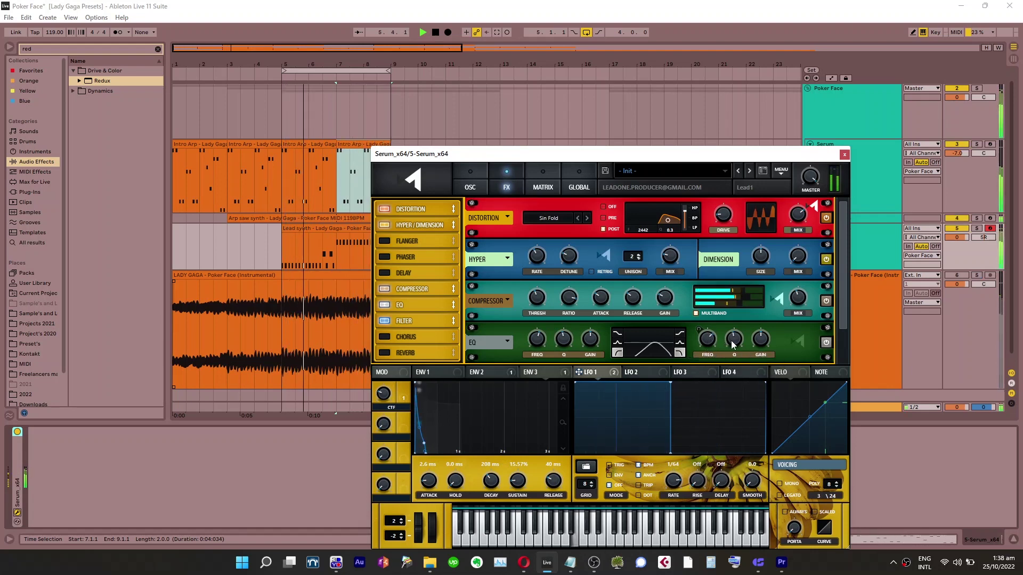
pyautogui.moveTo(733, 341); pyautogui.dragTo(724, 344)
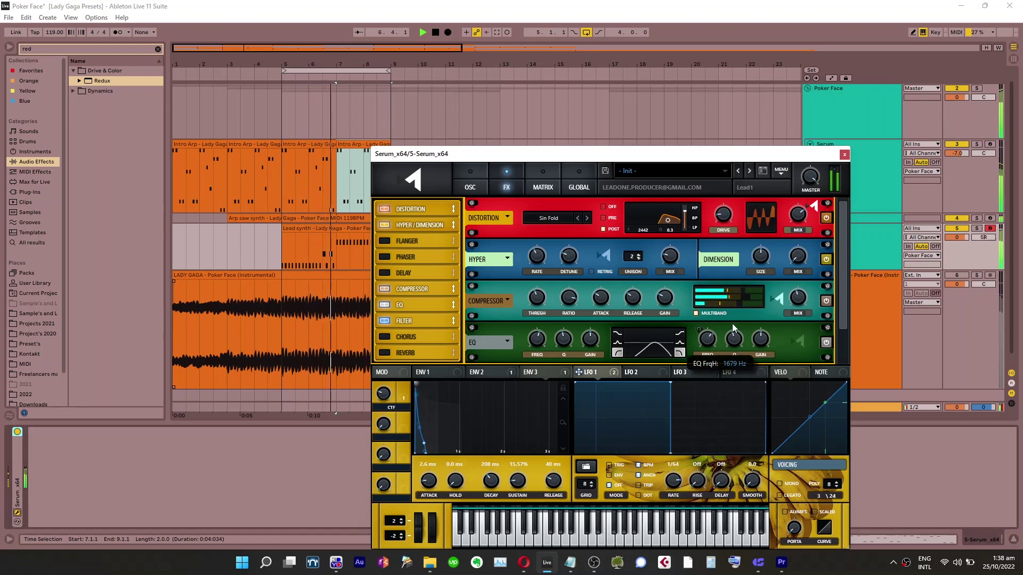
pyautogui.moveTo(672, 301)
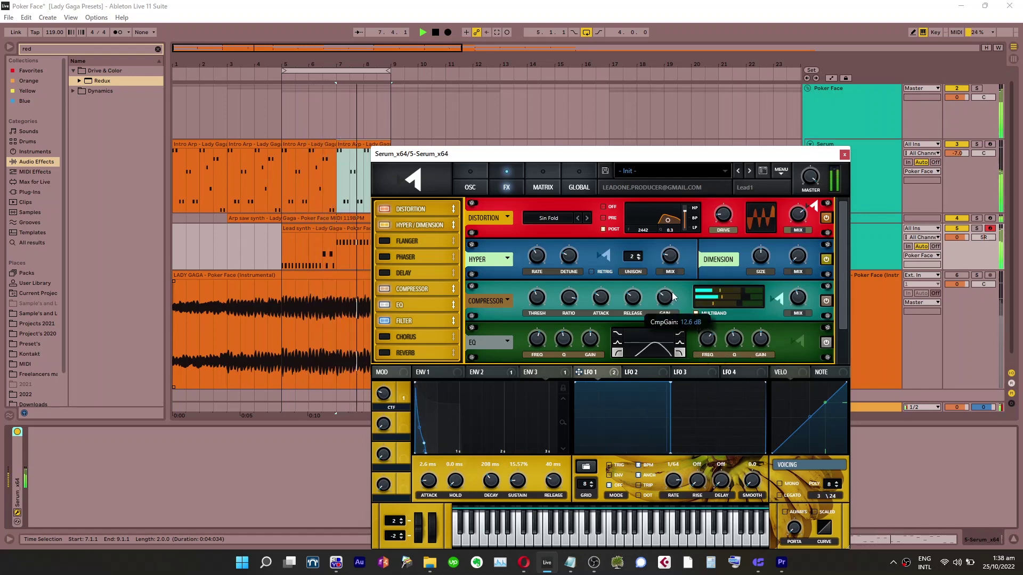
pyautogui.moveTo(673, 301); pyautogui.dragTo(672, 305)
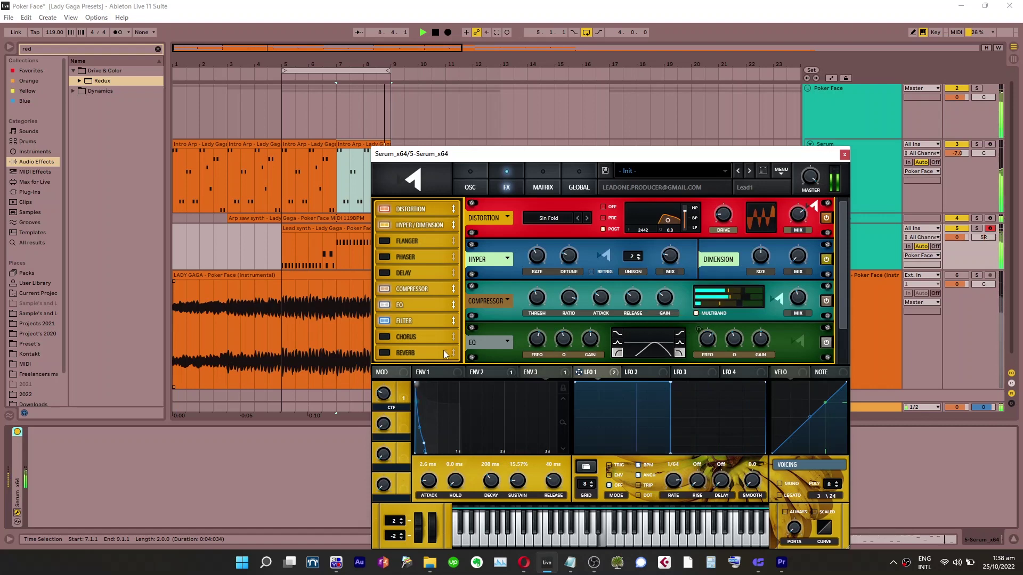
# Adjust the Ring Mod filter's mix, set its drive to about 21%, and compare the lead with the soloed instrumental
pyautogui.scroll(-2, 543, 331)
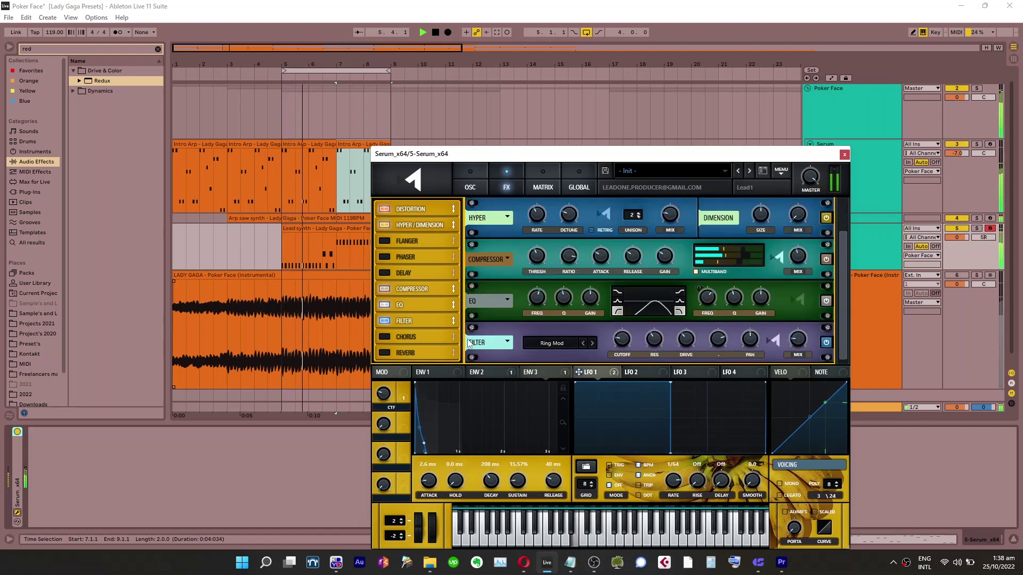
pyautogui.moveTo(797, 337)
pyautogui.moveTo(798, 335); pyautogui.dragTo(799, 347)
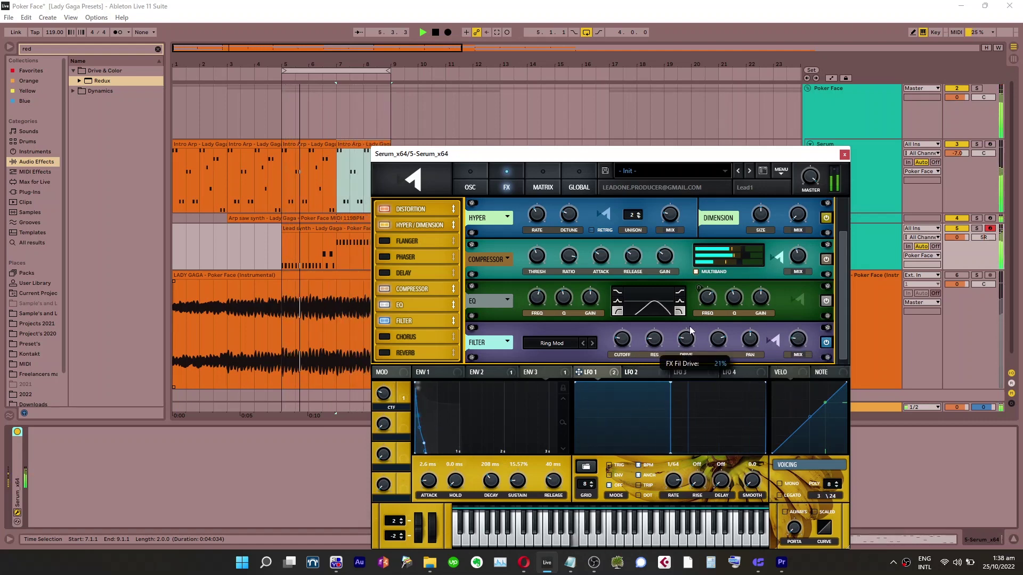
pyautogui.moveTo(710, 293); pyautogui.dragTo(702, 332)
pyautogui.press('s')
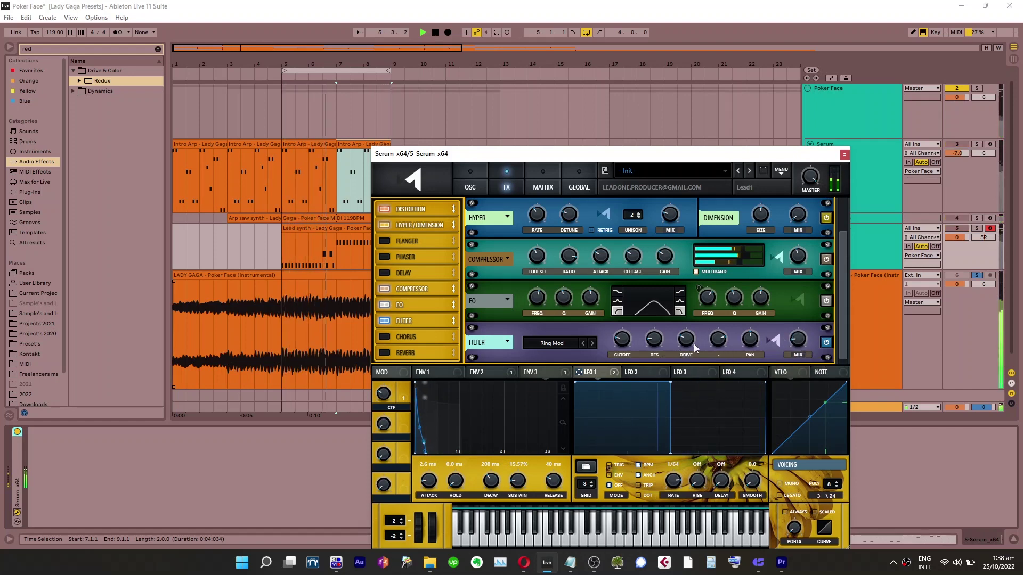
# Try the Low 24 type on the lead's oscillator-page filter, lowering the resonance to about 5% and adjusting the cutoff
pyautogui.click(470, 187)
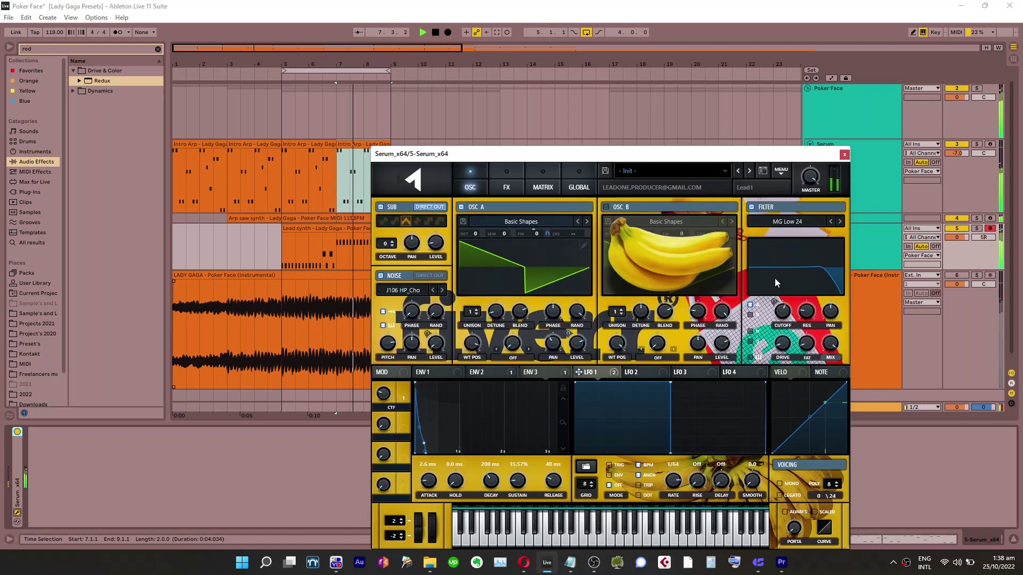
pyautogui.click(798, 223)
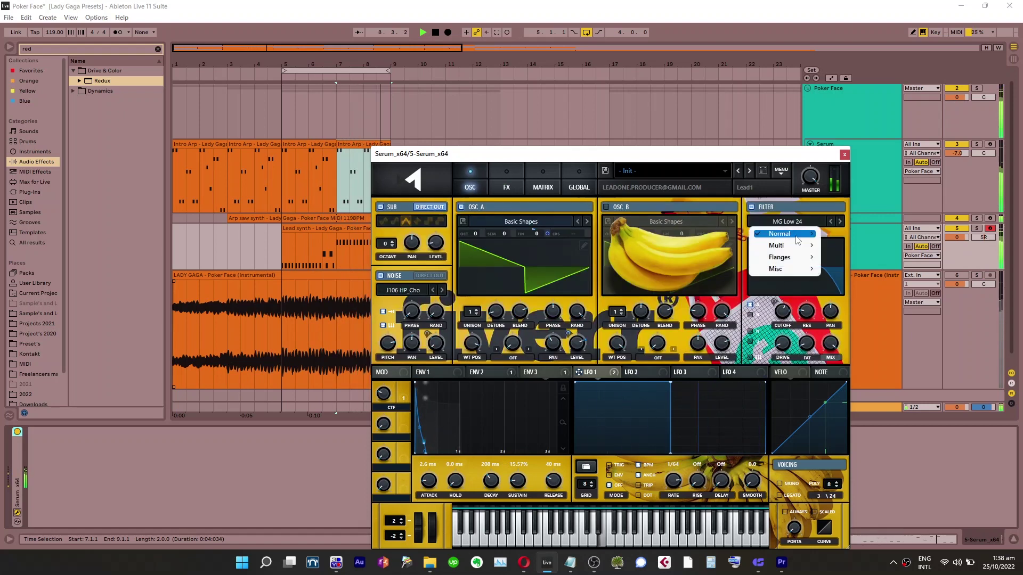
pyautogui.moveTo(796, 230)
pyautogui.click(834, 307)
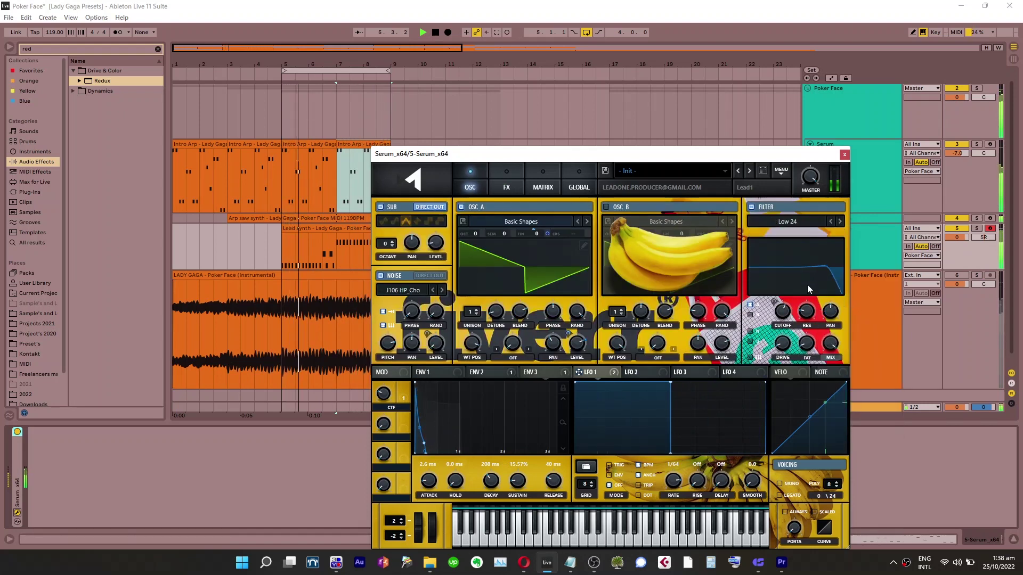
pyautogui.moveTo(810, 319); pyautogui.dragTo(811, 333)
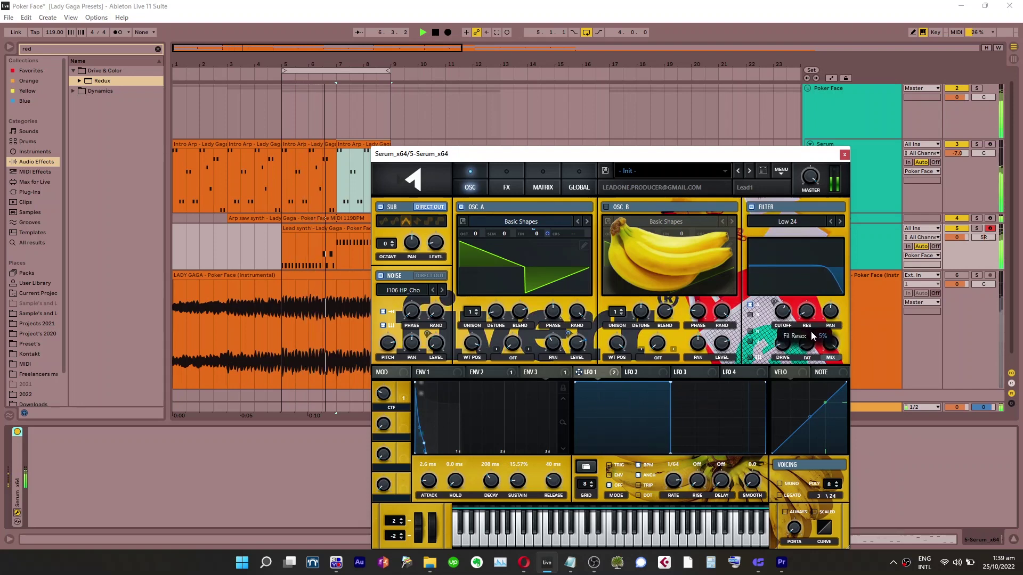
pyautogui.moveTo(784, 329)
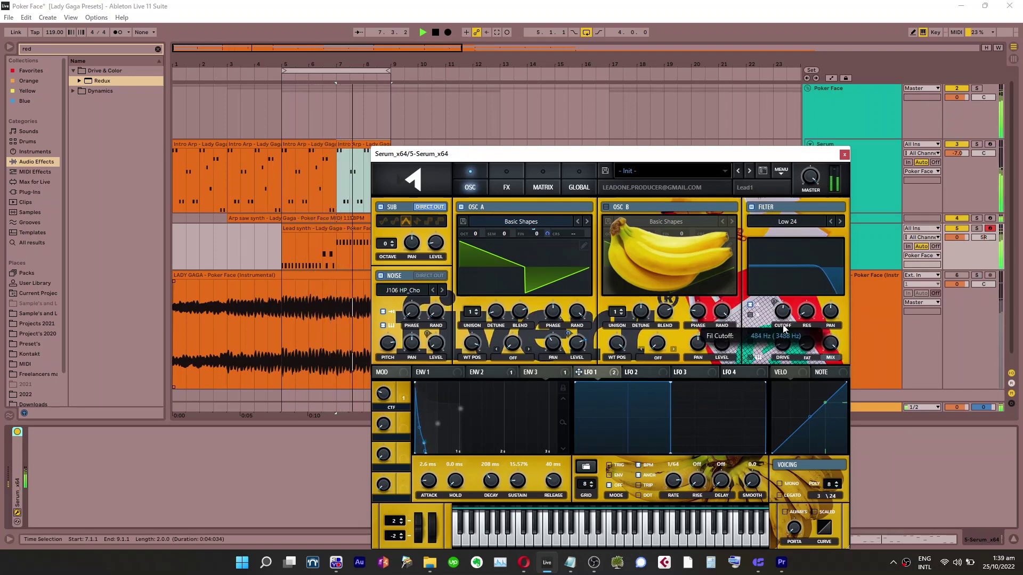
pyautogui.moveTo(783, 328); pyautogui.dragTo(783, 345)
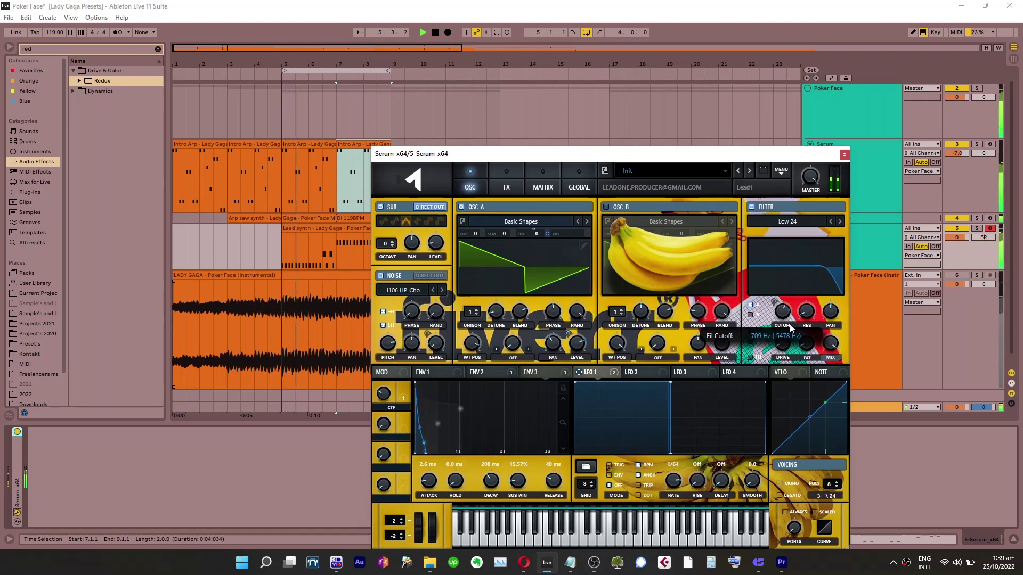
# Switch the lead's filter type back to MG Low 24 and set its drive to about 4%
pyautogui.click(788, 222)
pyautogui.moveTo(784, 246)
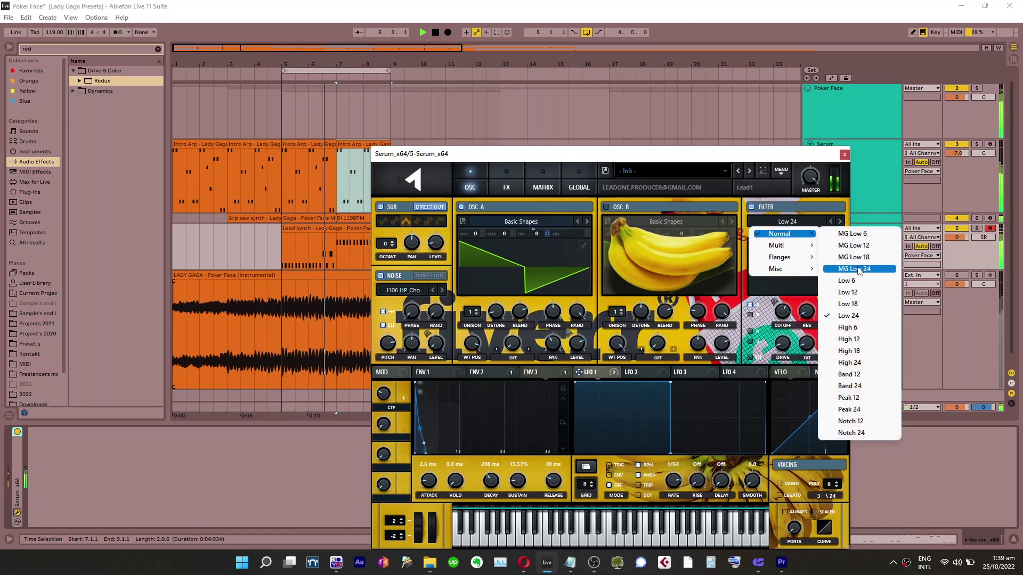
pyautogui.click(852, 269)
pyautogui.moveTo(814, 300)
pyautogui.moveTo(813, 300); pyautogui.dragTo(817, 280)
pyautogui.moveTo(787, 344); pyautogui.dragTo(788, 350)
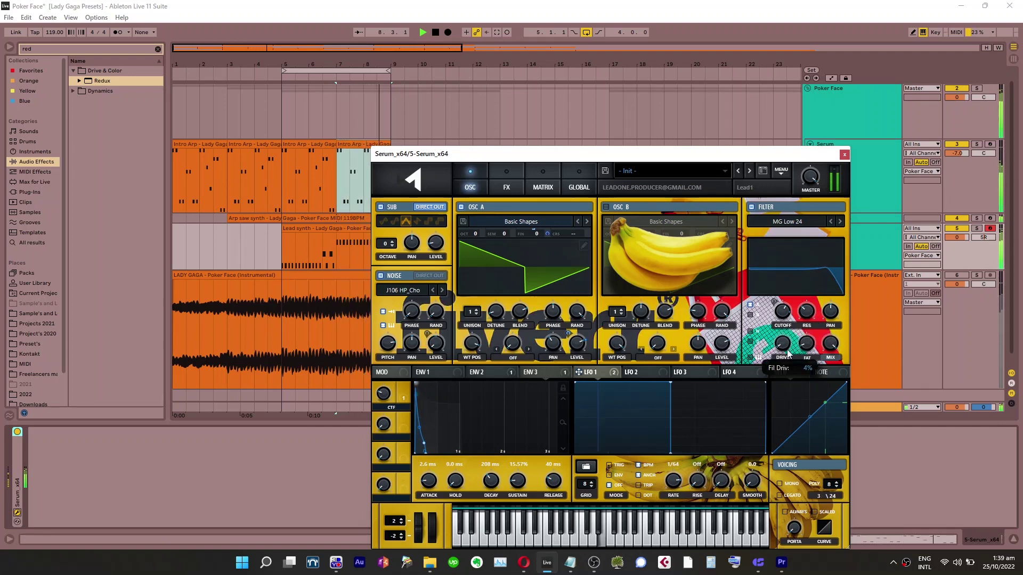
# Fine-tune the MG Low 24 filter by ear, bringing its cutoff to about 1002 Hz
pyautogui.moveTo(786, 330)
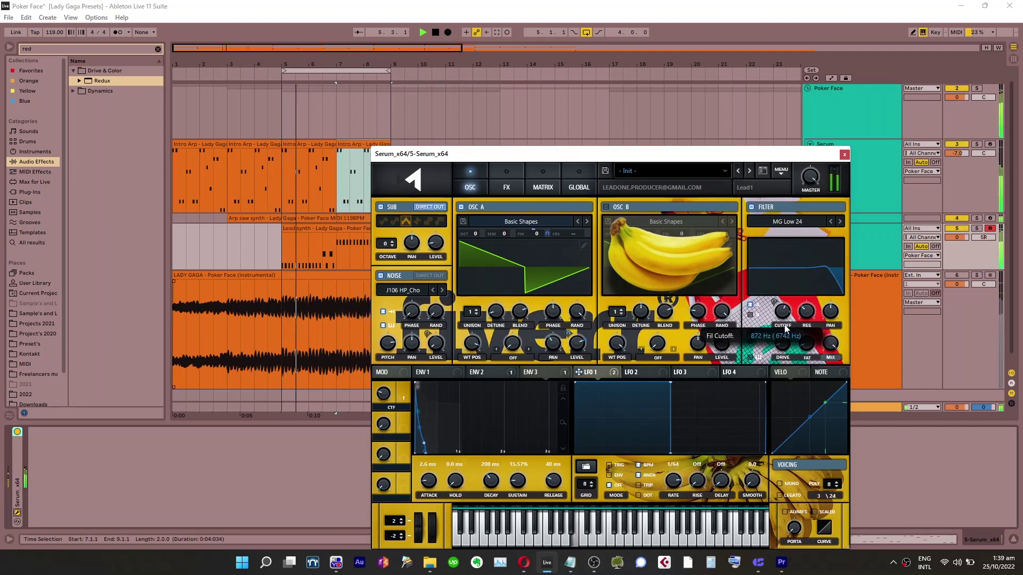
pyautogui.moveTo(784, 329); pyautogui.dragTo(785, 330)
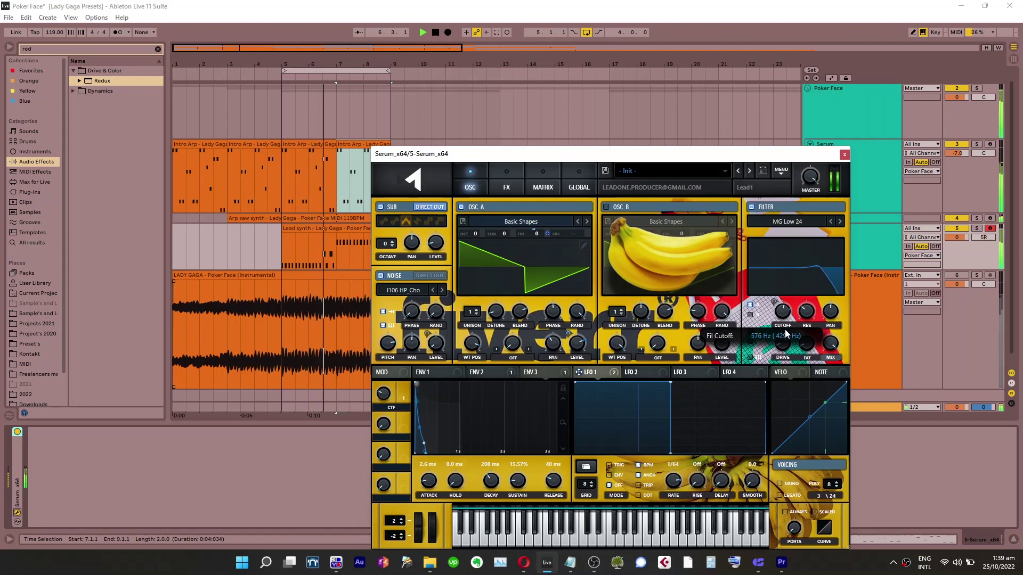
pyautogui.press('s')
pyautogui.scroll(-6, 785, 329)
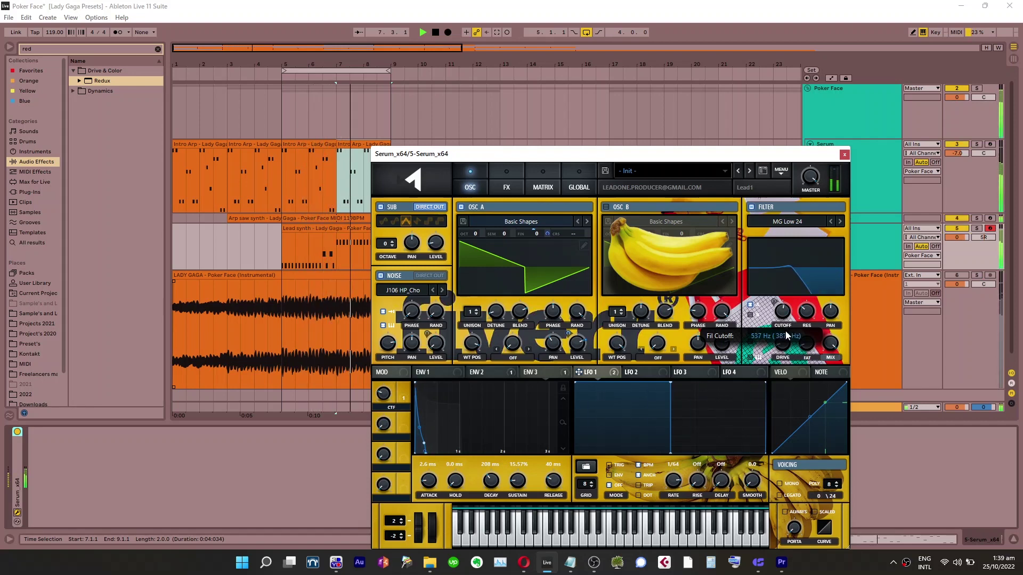
pyautogui.scroll(10, 788, 328)
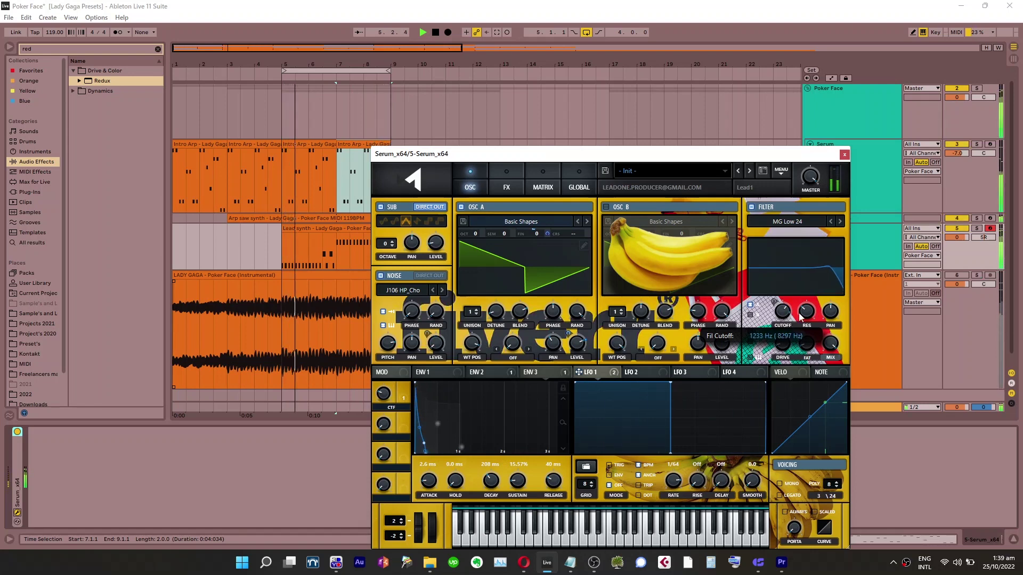
pyautogui.moveTo(804, 337); pyautogui.dragTo(803, 317)
pyautogui.press('s')
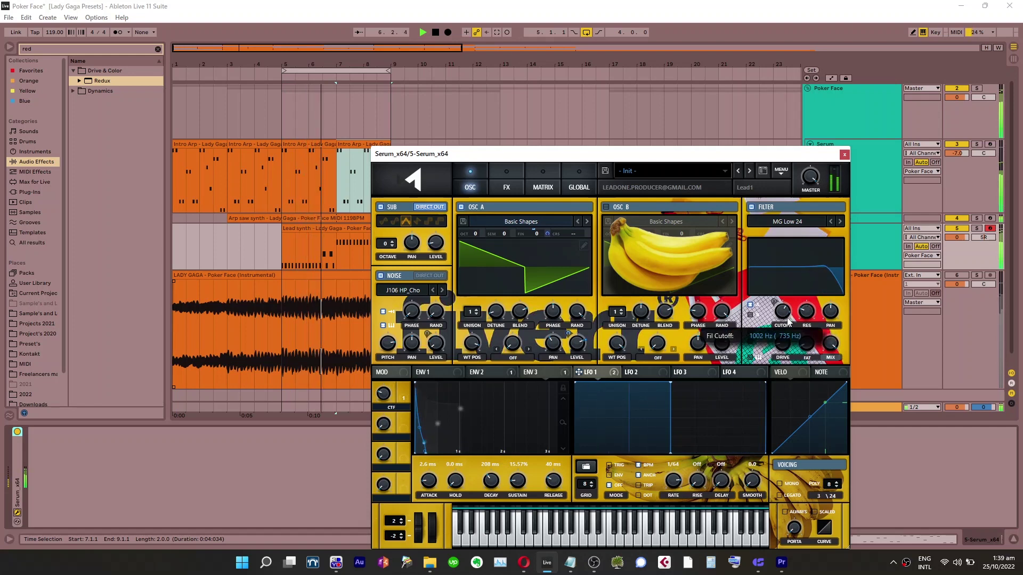
# Add EQ Eight after the lead's Serum and cut its fourth band by about 7.31 dB at 5.05 kHz
pyautogui.click(506, 187)
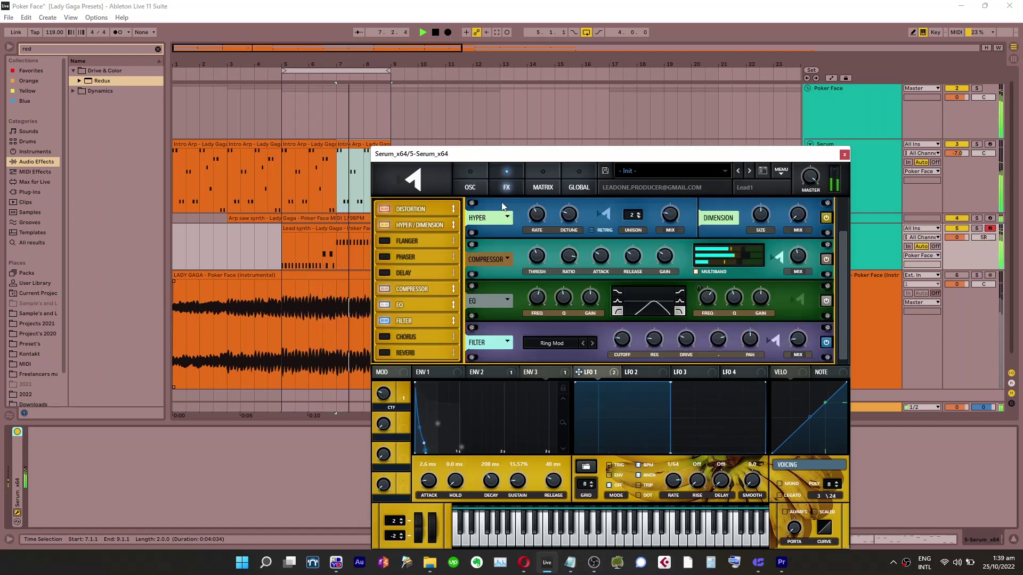
pyautogui.click(157, 49)
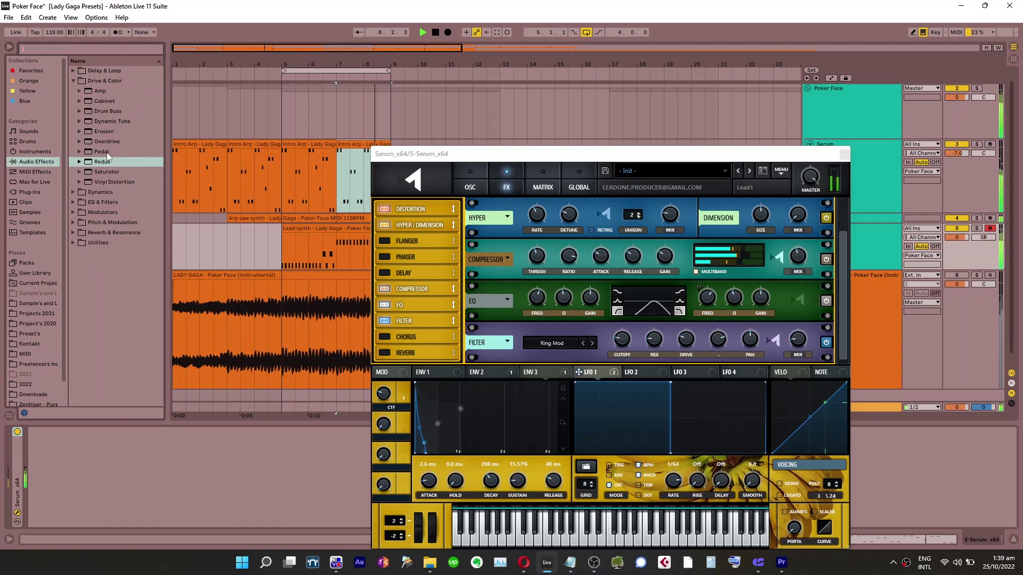
pyautogui.click(37, 161)
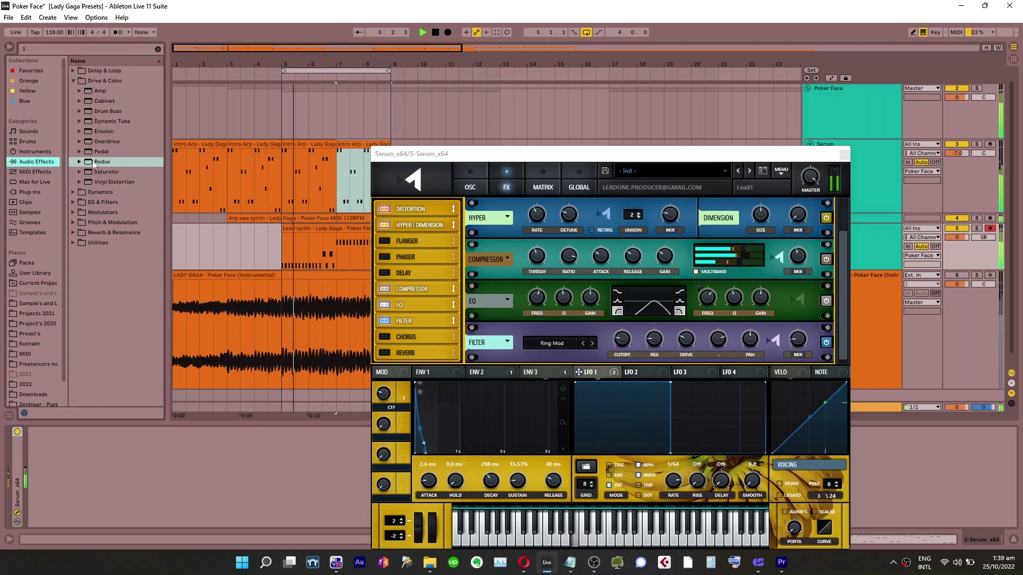
pyautogui.click(99, 202)
pyautogui.doubleClick(100, 132)
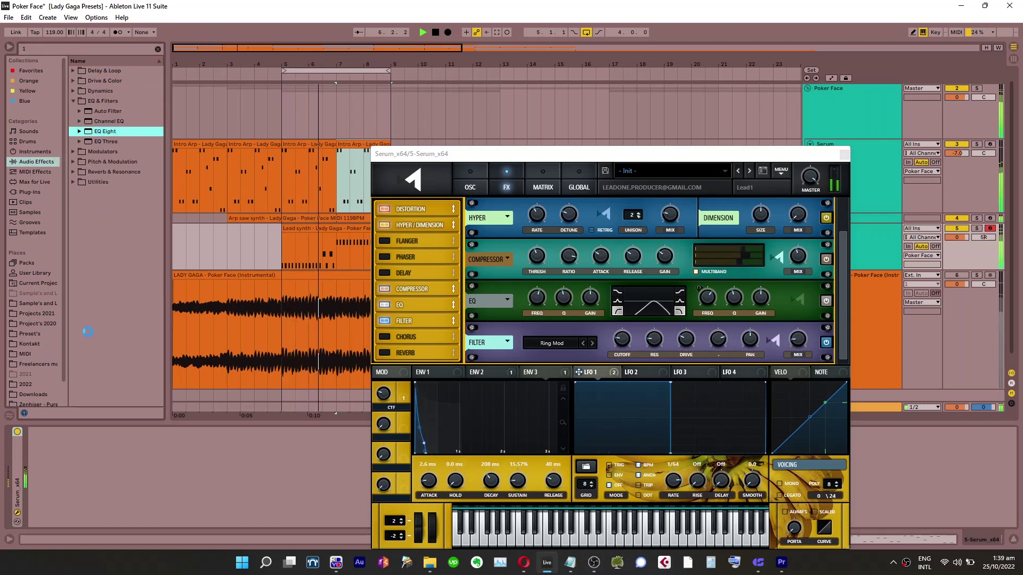
pyautogui.moveTo(214, 471); pyautogui.dragTo(214, 488)
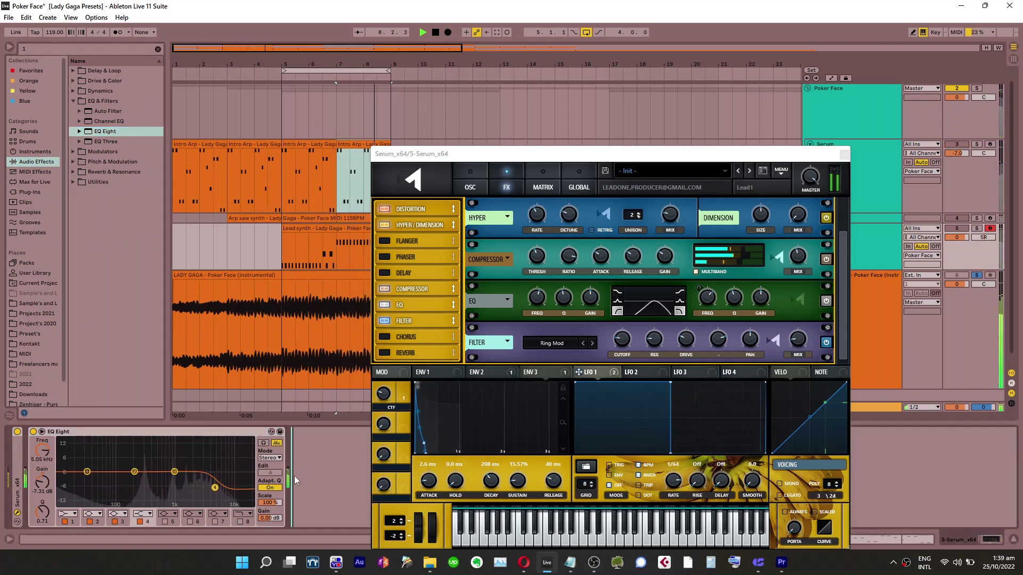
# Set Envelope 2's modulation of the noise level to about 47, auditioning the noise with direct out on and off
pyautogui.click(471, 180)
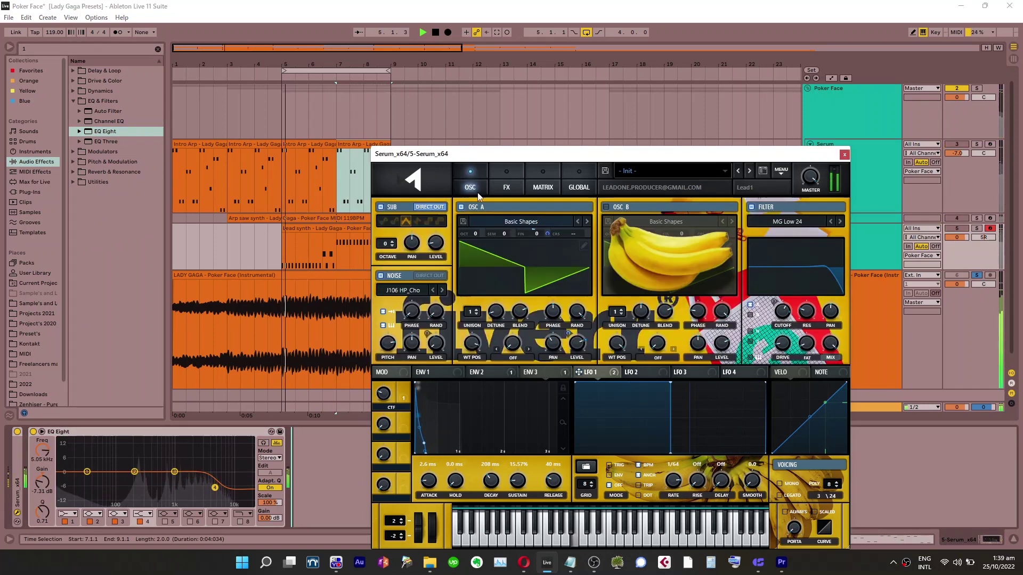
pyautogui.click(430, 276)
pyautogui.click(474, 372)
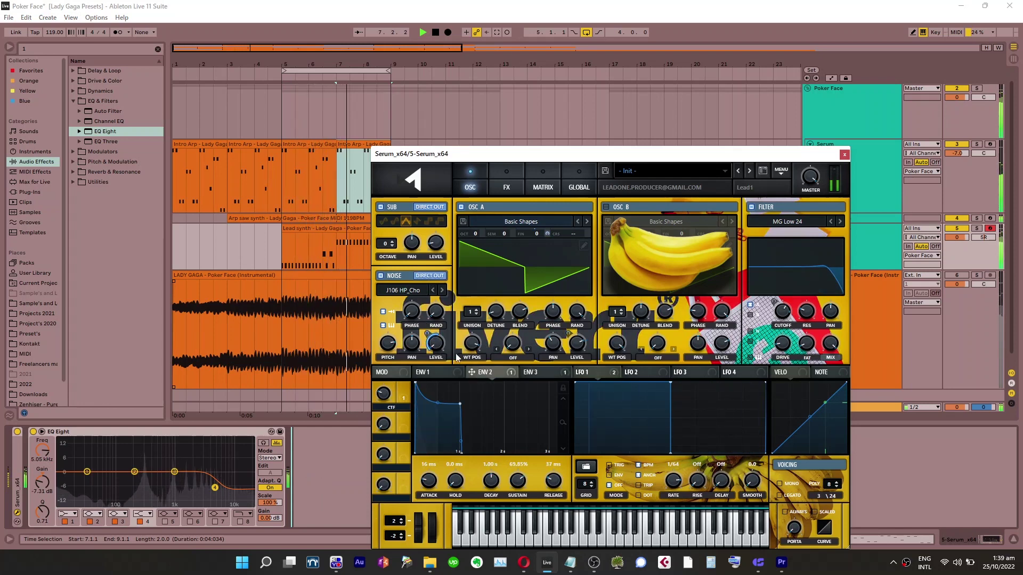
pyautogui.moveTo(432, 343)
pyautogui.moveTo(432, 343); pyautogui.dragTo(433, 341)
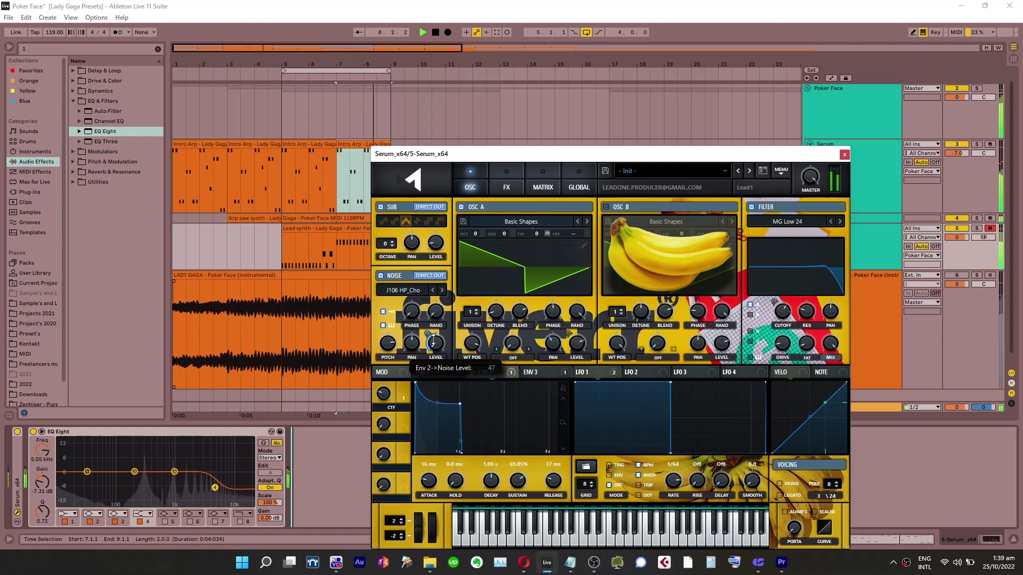
pyautogui.click(433, 276)
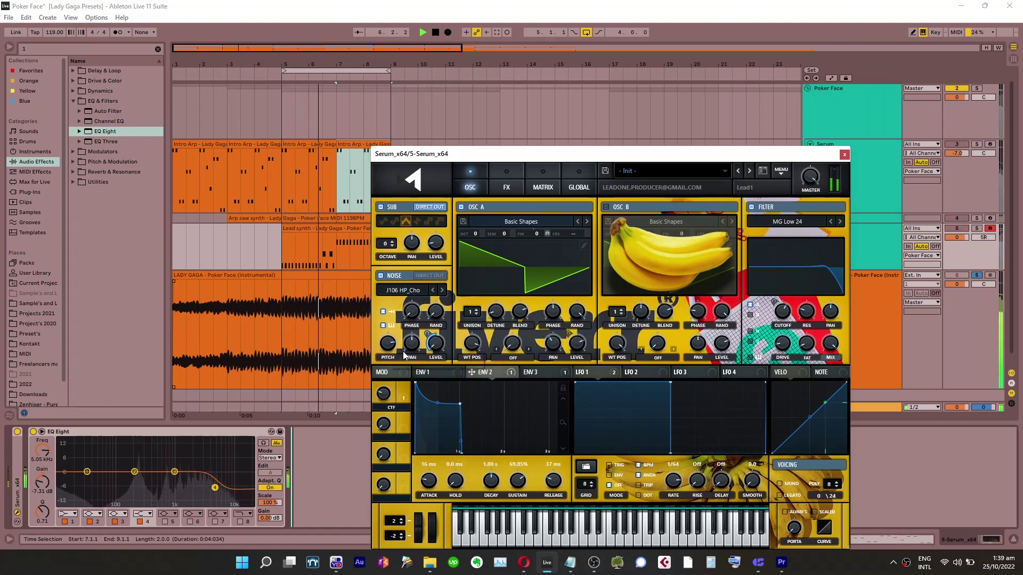
# Adjust the Env 2 modulation amount on the noise level and set EQ Eight's band 4 to 4.74 kHz and -6.82 dB
pyautogui.moveTo(428, 334); pyautogui.dragTo(433, 312)
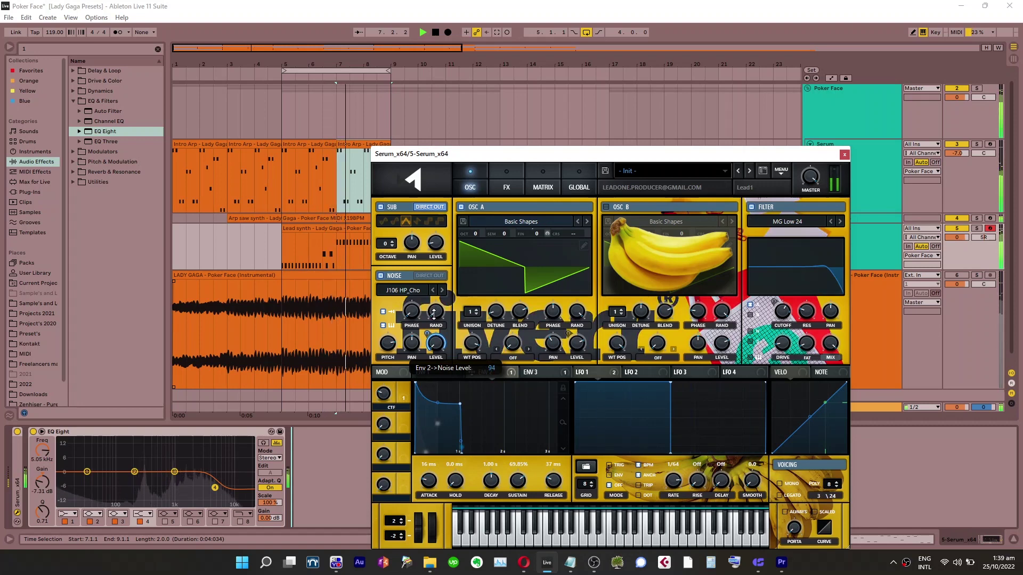
pyautogui.click(343, 457)
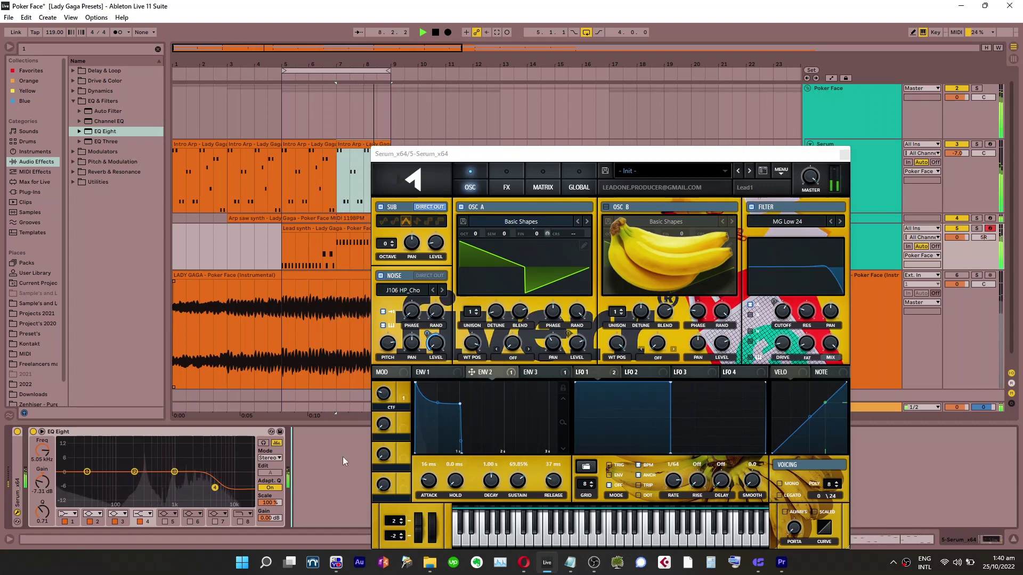
pyautogui.moveTo(214, 489)
pyautogui.mouseDown()
pyautogui.moveTo(218, 478)
pyautogui.moveTo(213, 487)
pyautogui.mouseUp()
# Fine-tune the low and high frequencies of Serum's EQ effect and the Env 3 modulation amount on its high frequency
pyautogui.click(509, 181)
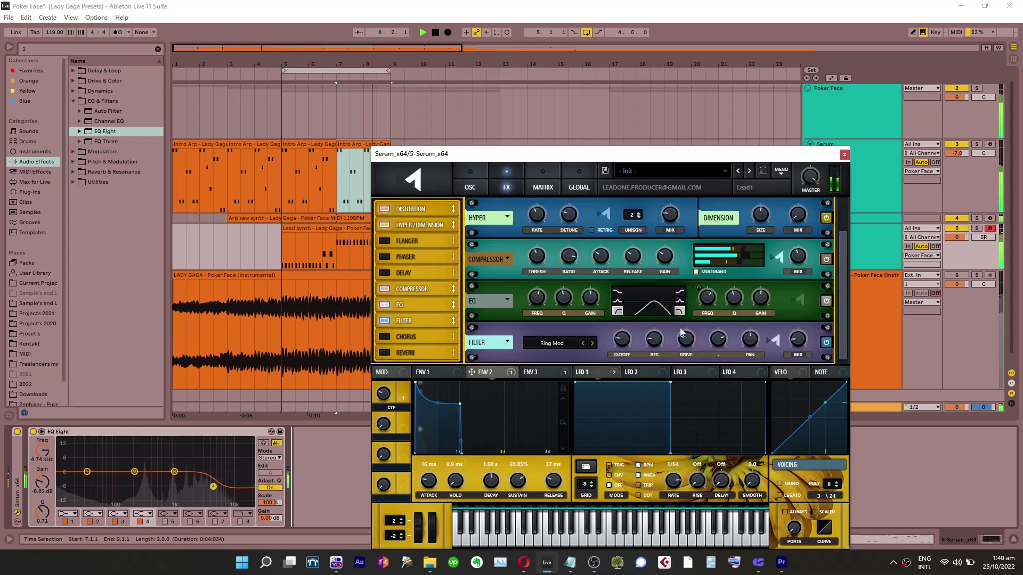
pyautogui.click(537, 373)
pyautogui.moveTo(699, 287)
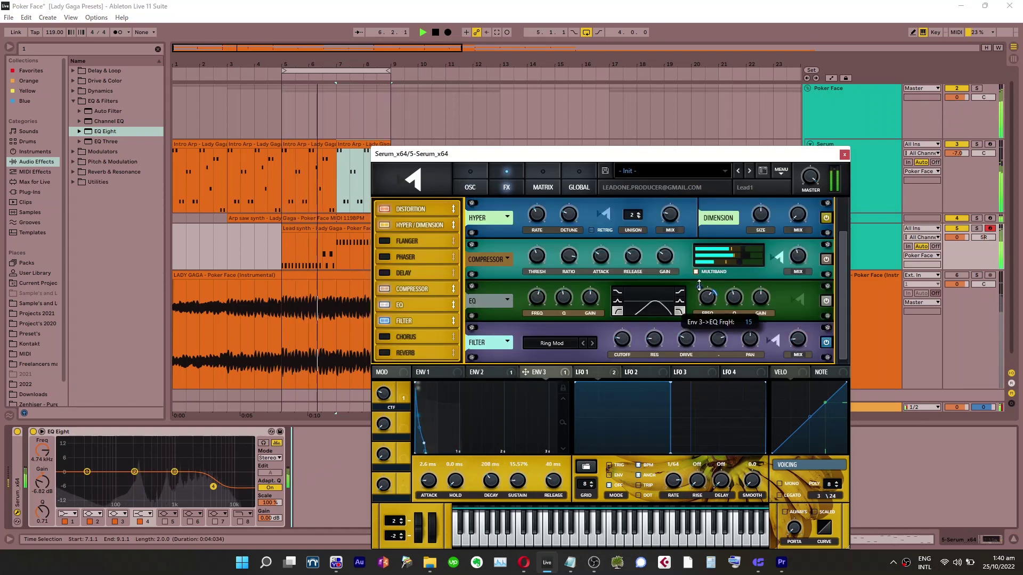
pyautogui.moveTo(699, 288); pyautogui.dragTo(699, 293)
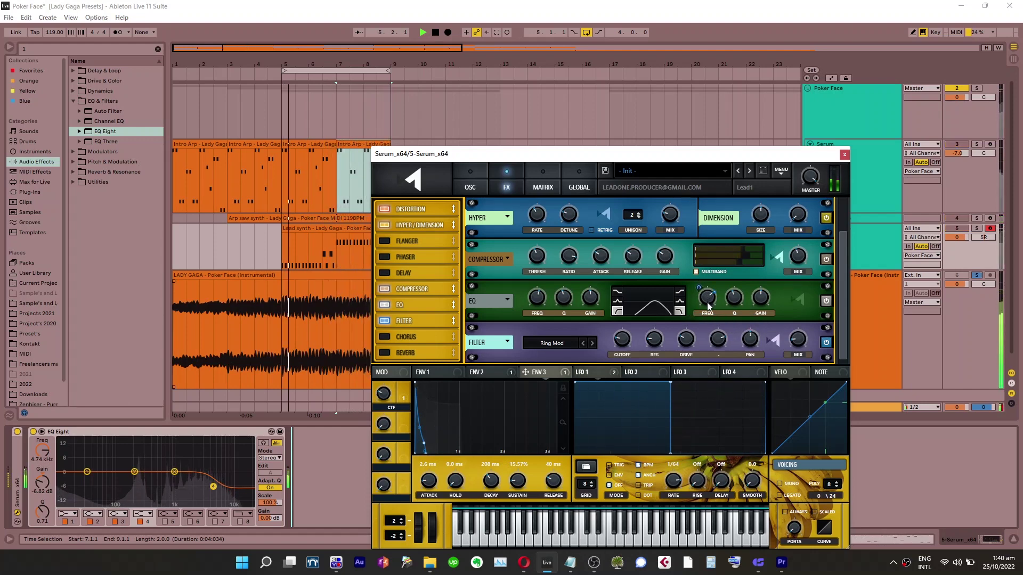
pyautogui.moveTo(708, 308); pyautogui.dragTo(707, 305)
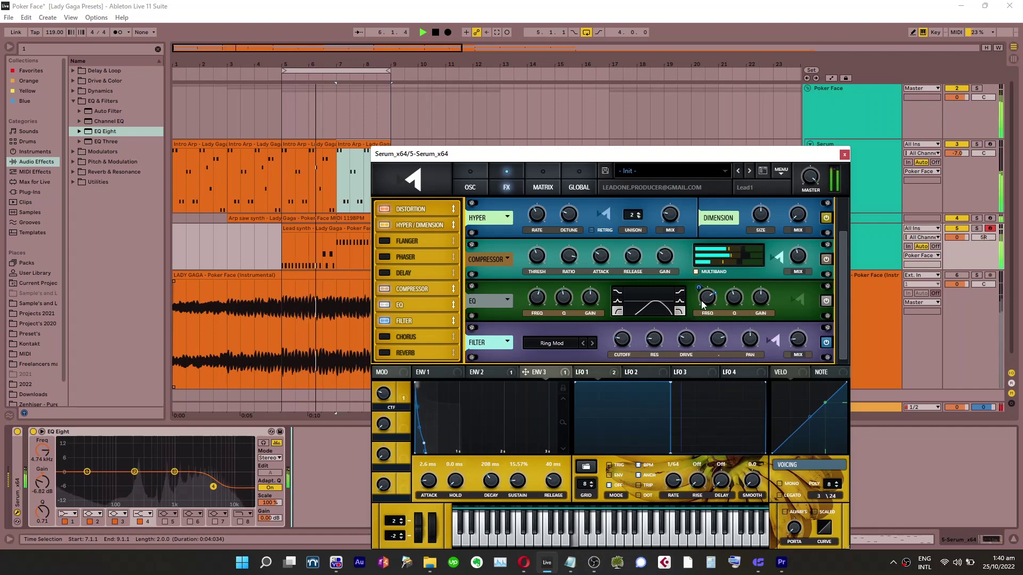
pyautogui.moveTo(537, 297)
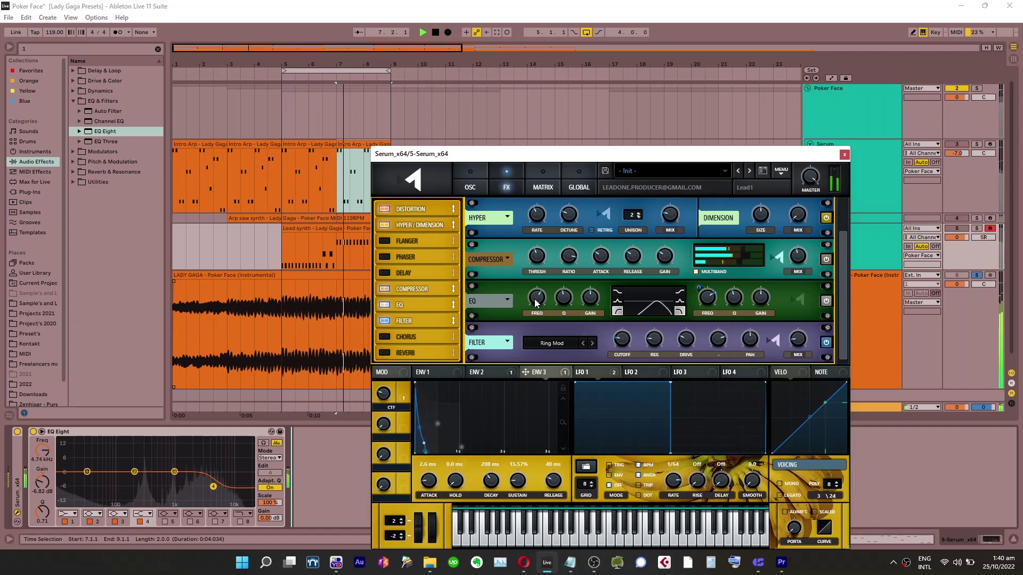
pyautogui.moveTo(535, 304); pyautogui.dragTo(536, 303)
pyautogui.scroll(-4, 537, 301)
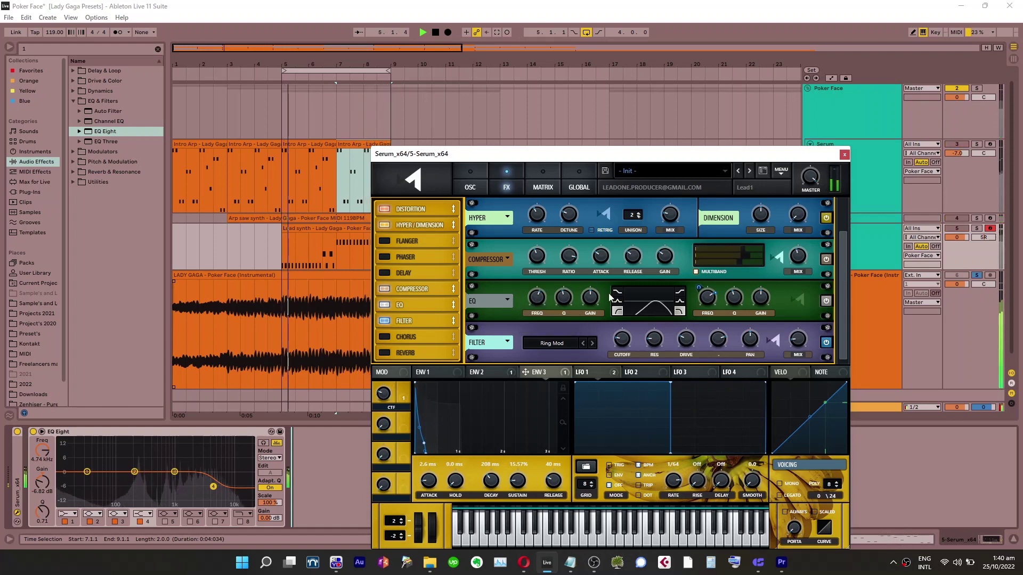
pyautogui.moveTo(664, 260)
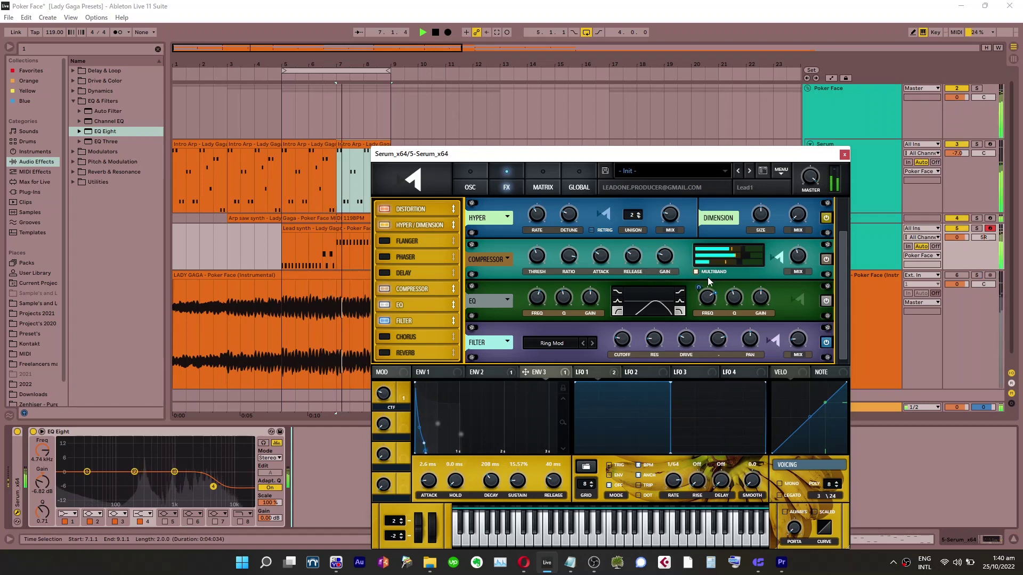
pyautogui.moveTo(704, 305)
pyautogui.scroll(-3, 704, 305)
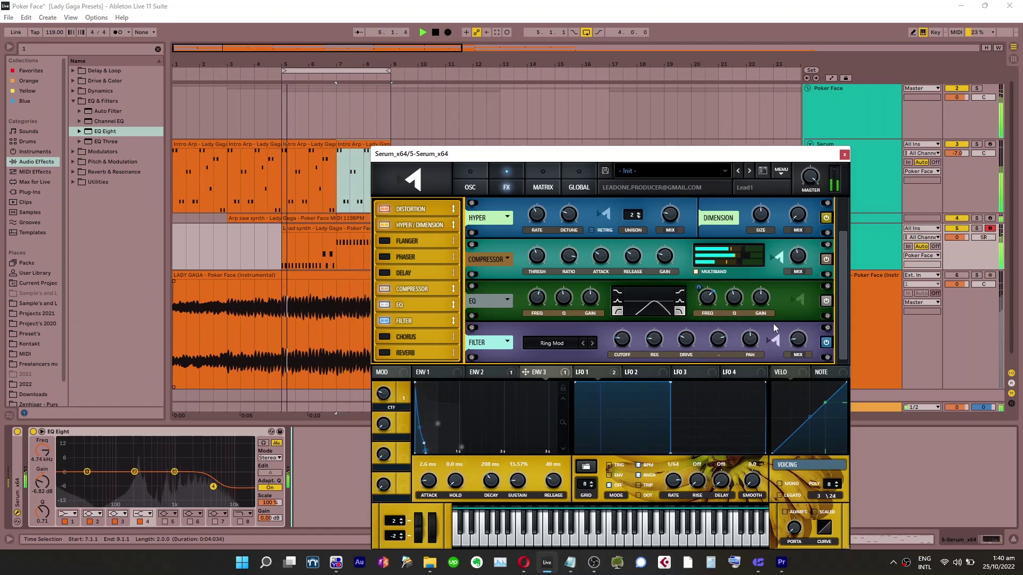
# Try the Filter effect ahead of the EQ in Serum's effects chain, then restore the original order
pyautogui.moveTo(799, 341)
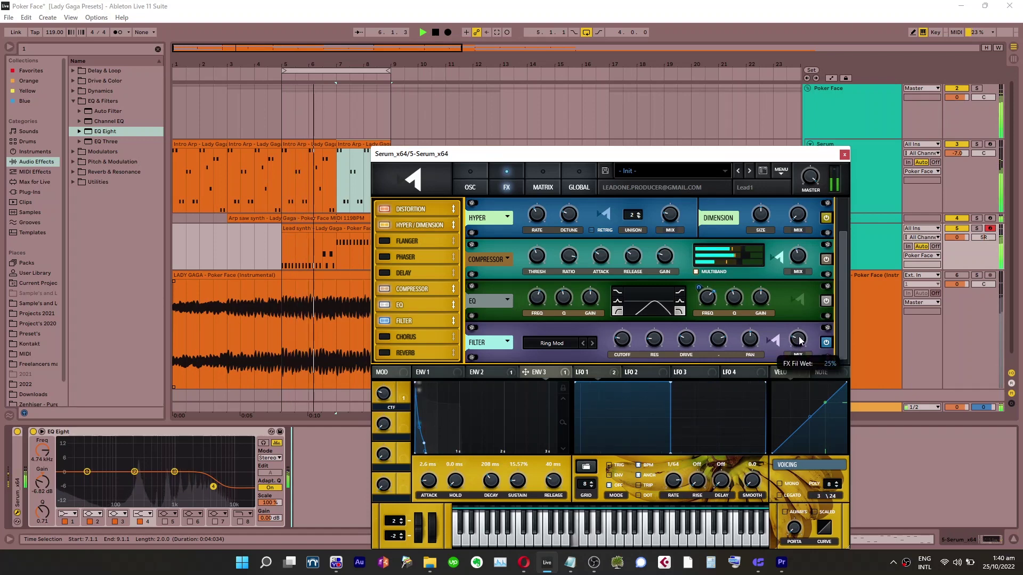
pyautogui.moveTo(629, 347)
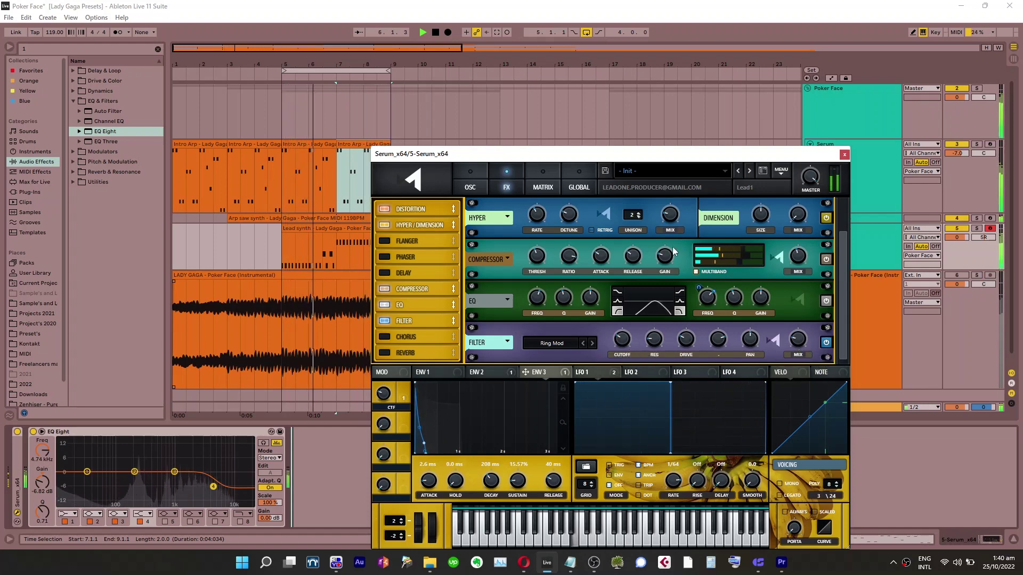
pyautogui.moveTo(405, 318); pyautogui.dragTo(408, 302)
pyautogui.moveTo(703, 346)
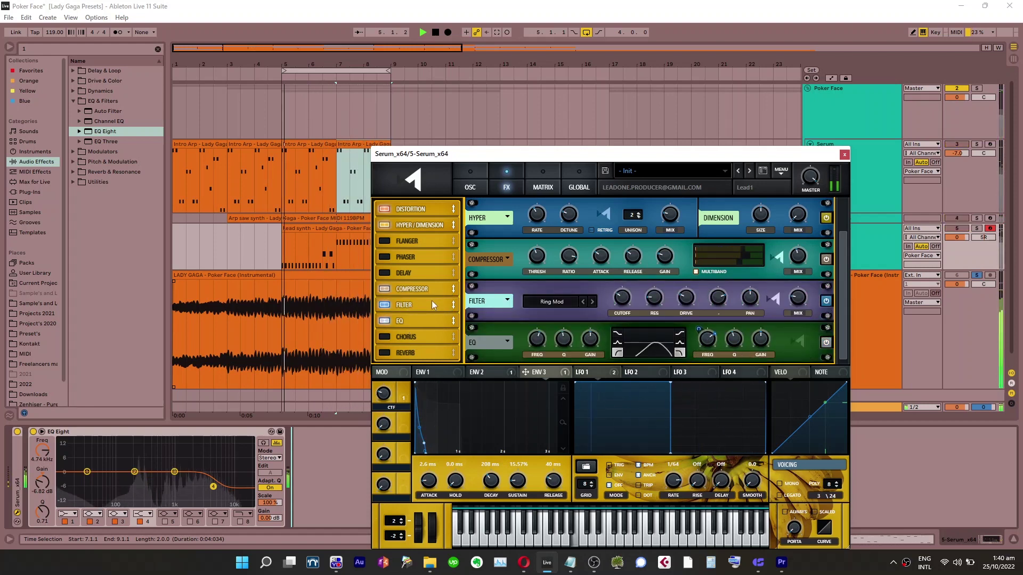
pyautogui.moveTo(433, 305); pyautogui.dragTo(408, 322)
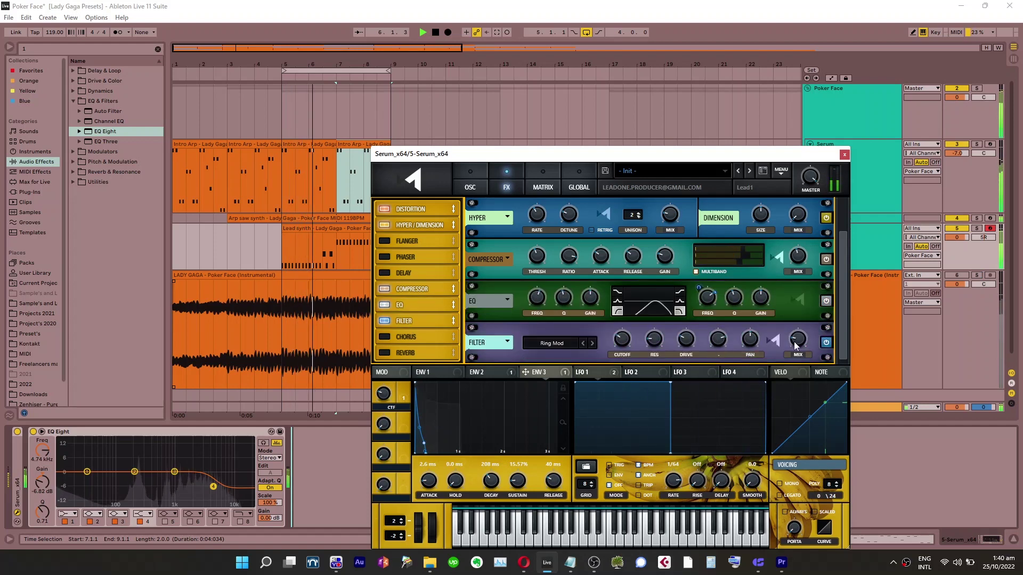
# Adjust the Ring Mod filter's mix and set its cutoff to about 49 Hz, toggling the Serum lead track's solo while listening
pyautogui.moveTo(803, 342); pyautogui.dragTo(811, 311)
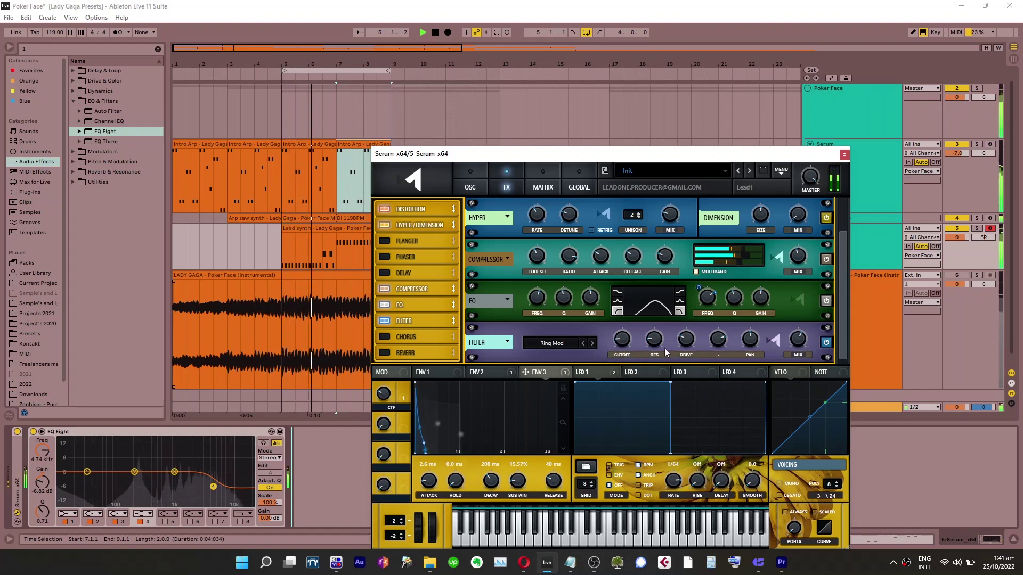
pyautogui.moveTo(681, 357)
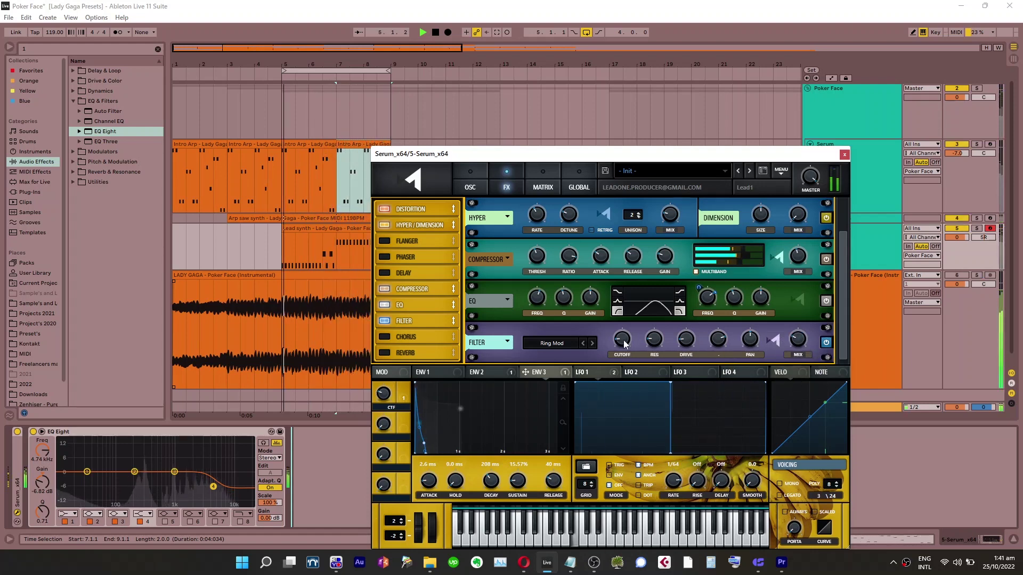
pyautogui.moveTo(632, 328)
pyautogui.moveTo(632, 327); pyautogui.dragTo(631, 334)
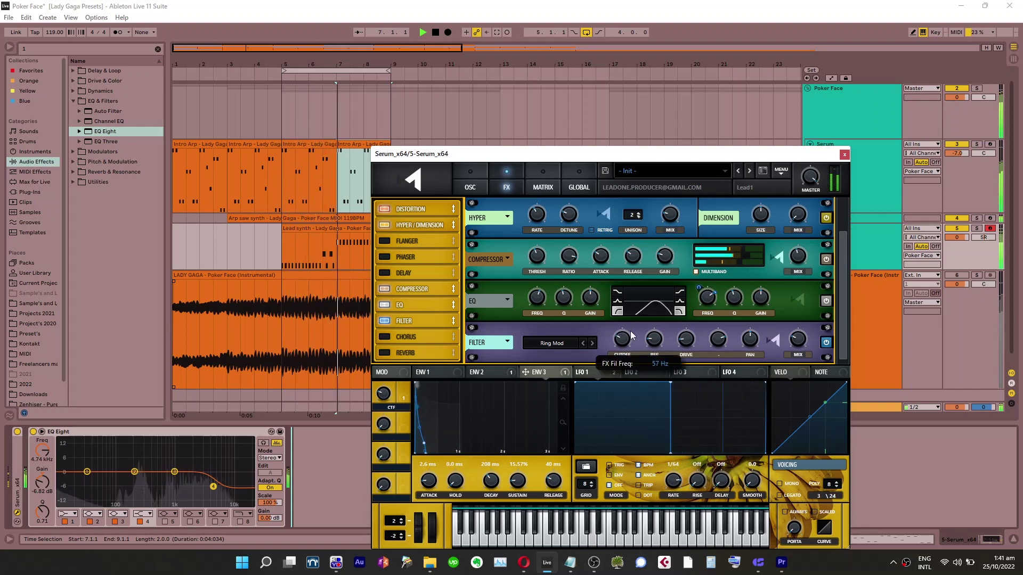
pyautogui.moveTo(688, 334)
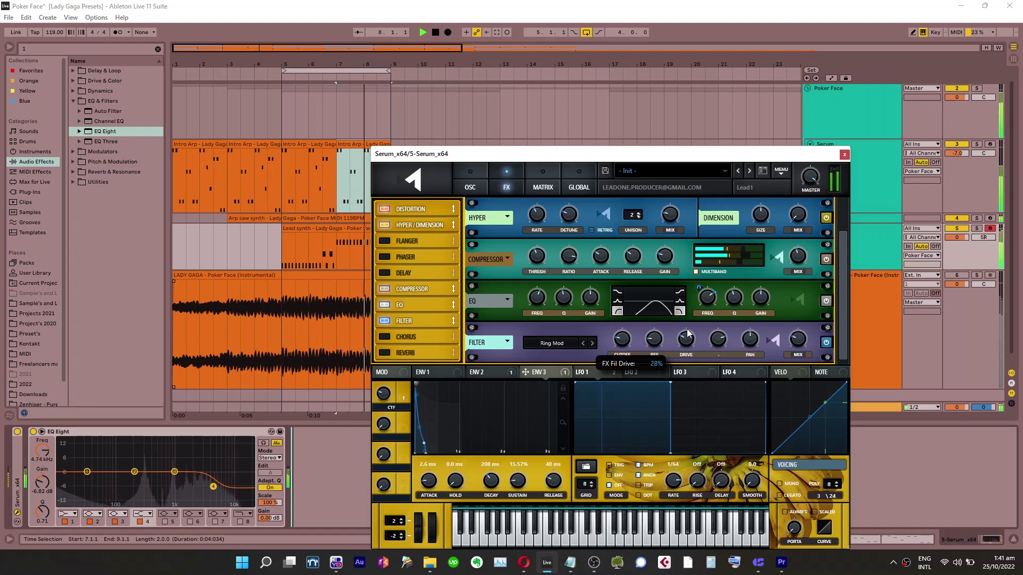
pyautogui.click(977, 228)
pyautogui.click(626, 343)
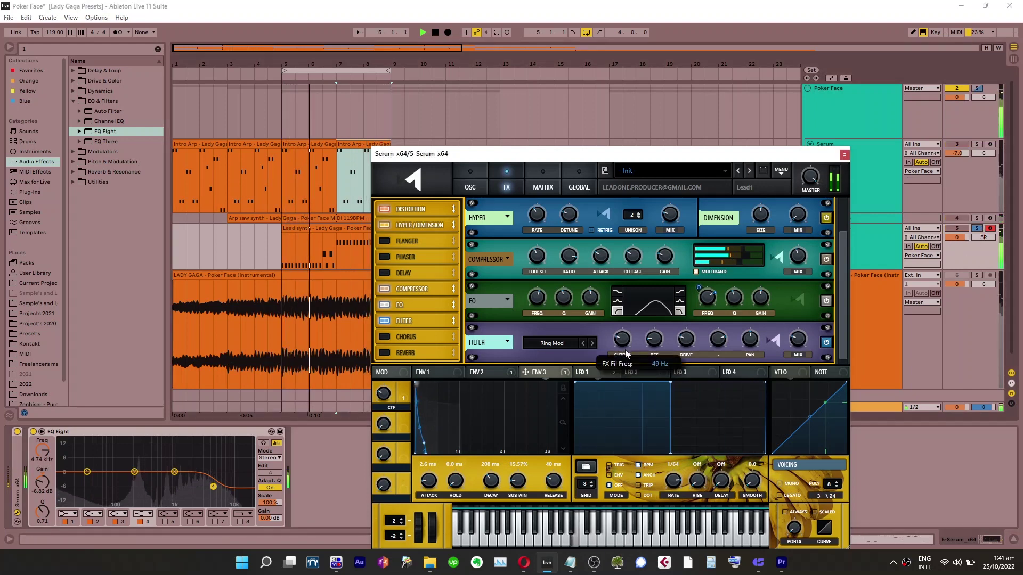
# Set the mix of Serum's Sin Fold distortion effect to 100%
pyautogui.click(420, 210)
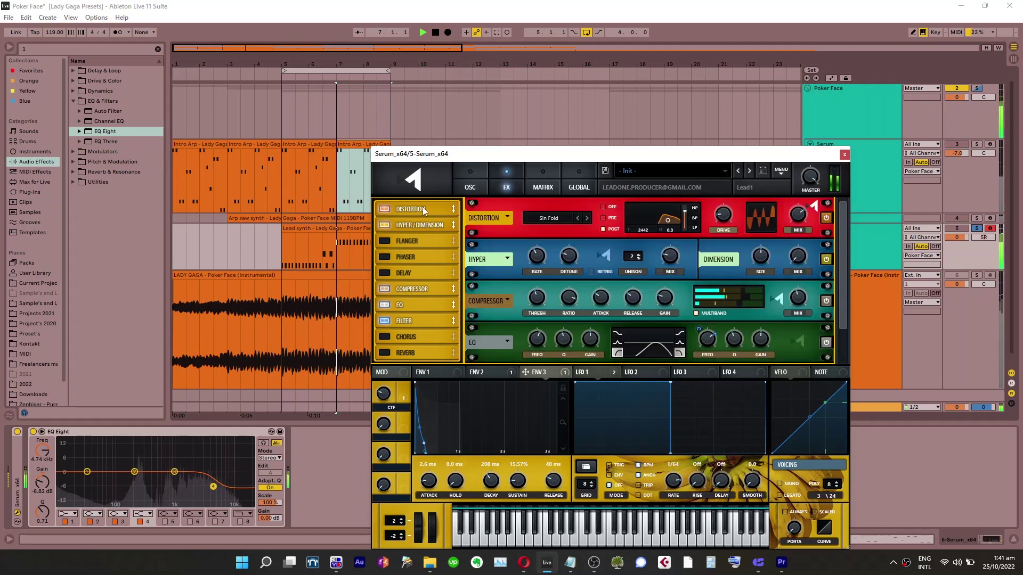
pyautogui.moveTo(728, 216)
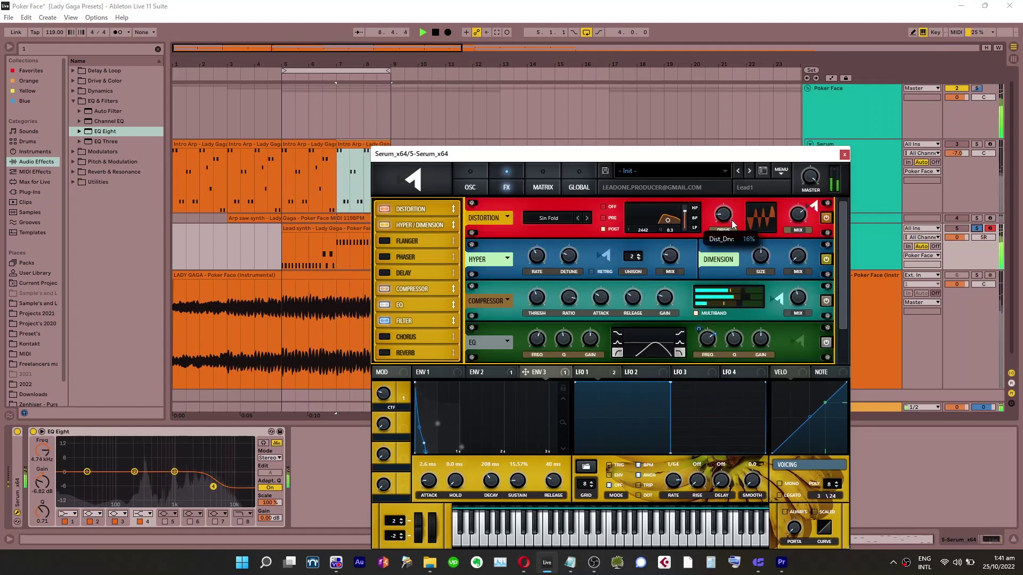
pyautogui.moveTo(802, 207)
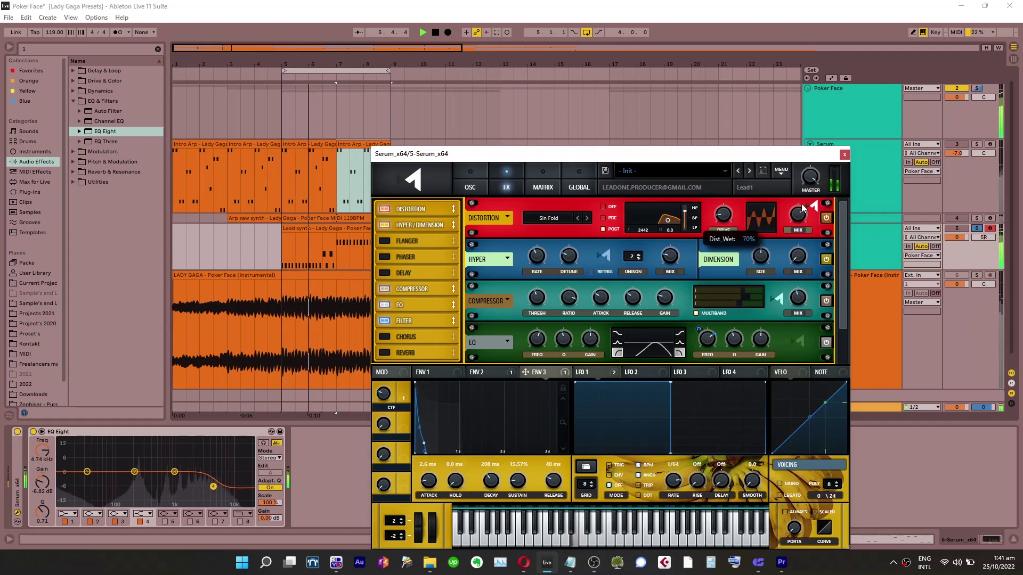
pyautogui.moveTo(803, 207); pyautogui.dragTo(809, 187)
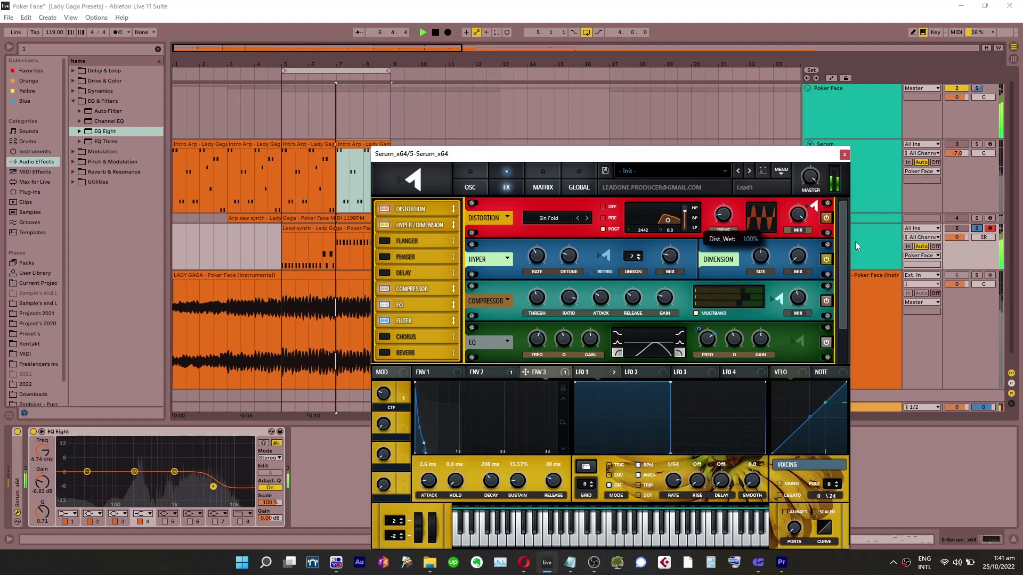
# Readjust the Env 3 modulation amount on the EQ effect's high frequency and fine-tune the multiband compressor's gain
pyautogui.scroll(-2, 846, 245)
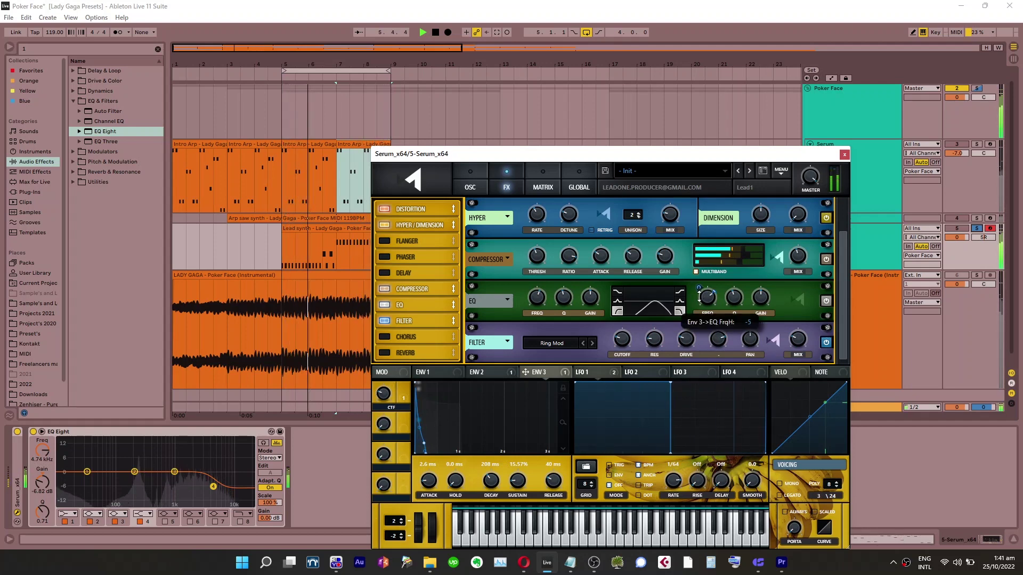
pyautogui.moveTo(699, 297); pyautogui.dragTo(700, 289)
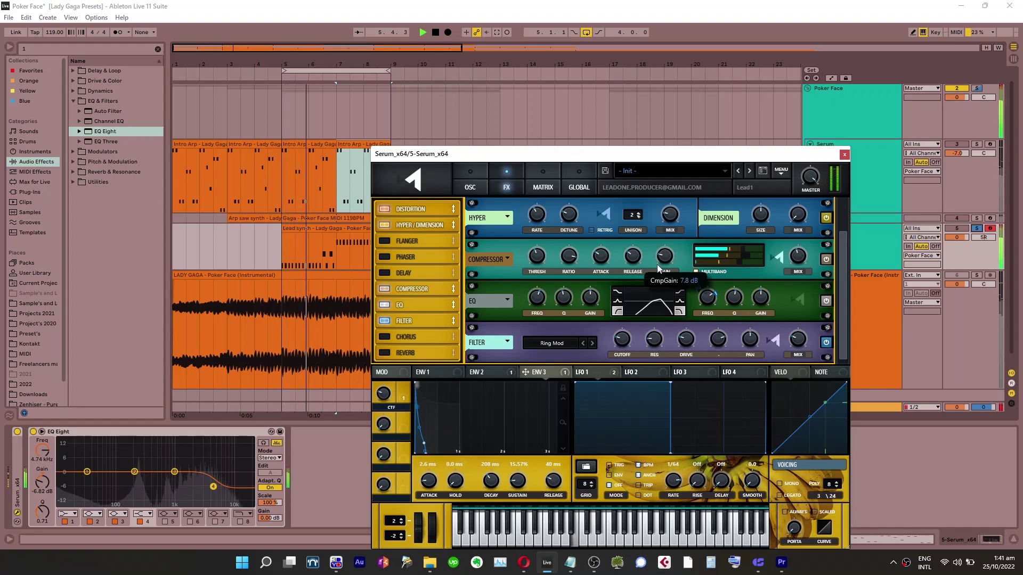
pyautogui.moveTo(659, 268); pyautogui.dragTo(661, 273)
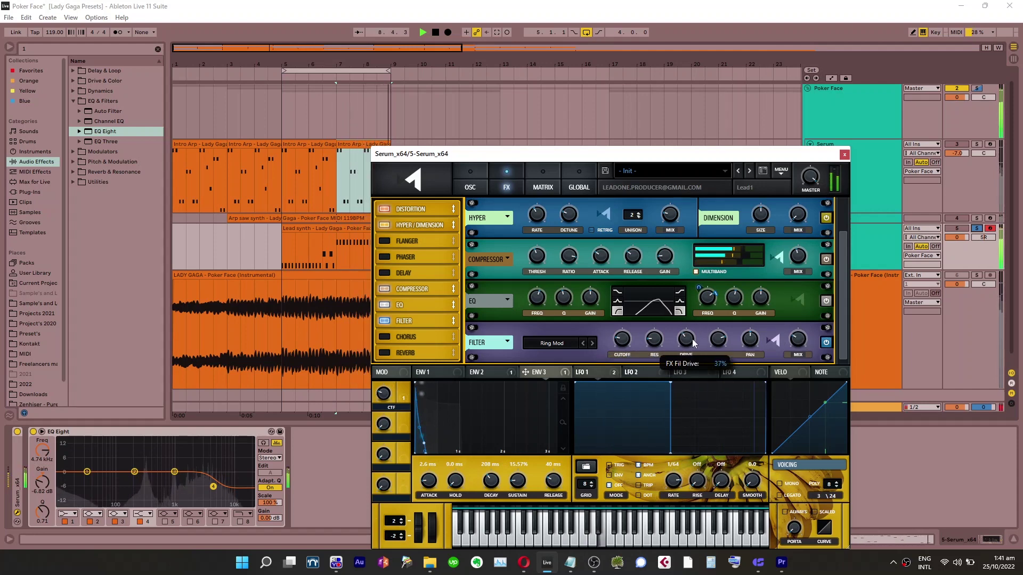
# Fine-tune the drive and mix of the Ring Mod filter effect
pyautogui.moveTo(692, 339); pyautogui.dragTo(691, 342)
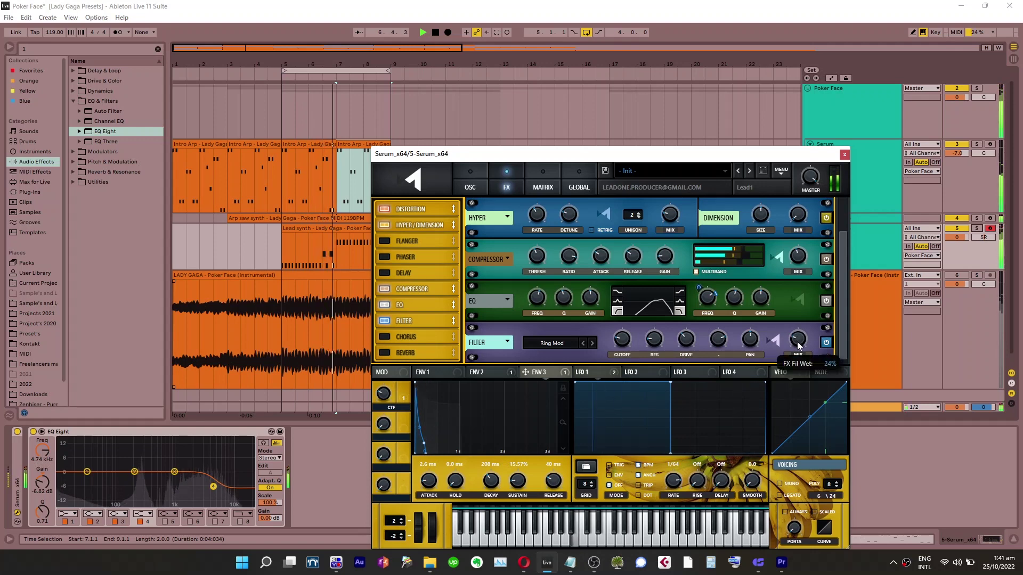
pyautogui.moveTo(799, 347); pyautogui.dragTo(798, 356)
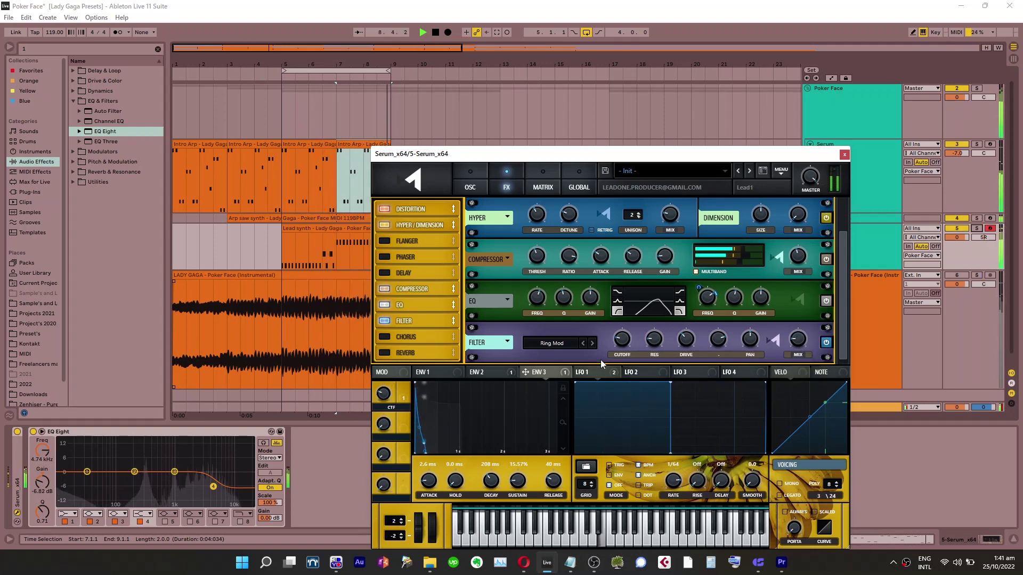
# Sweep and readjust the cutoff of the MG Low 24 filter in Serum's oscillator section
pyautogui.click(469, 186)
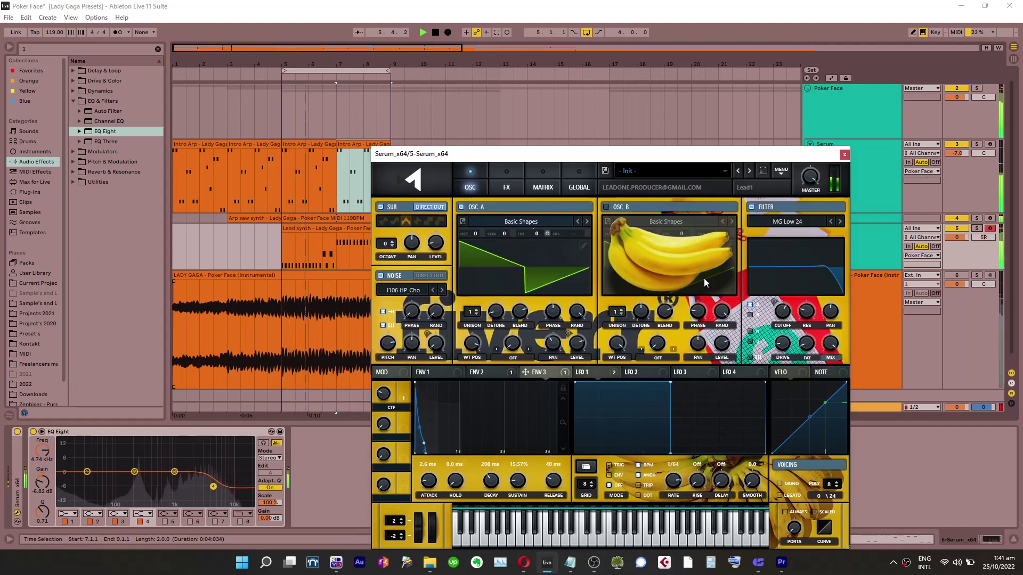
pyautogui.moveTo(781, 308)
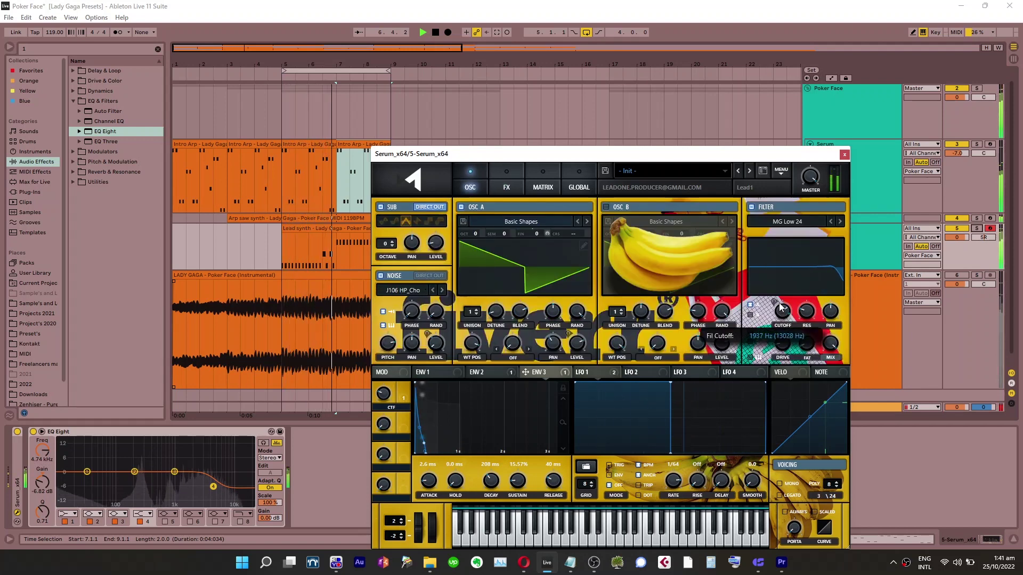
pyautogui.moveTo(781, 308); pyautogui.dragTo(781, 277)
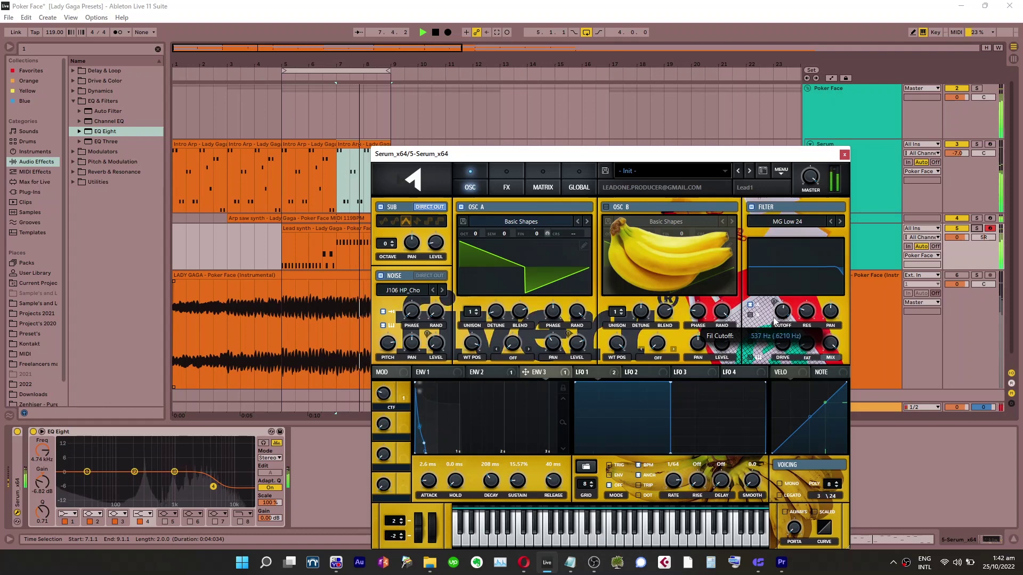
pyautogui.moveTo(774, 319); pyautogui.dragTo(775, 325)
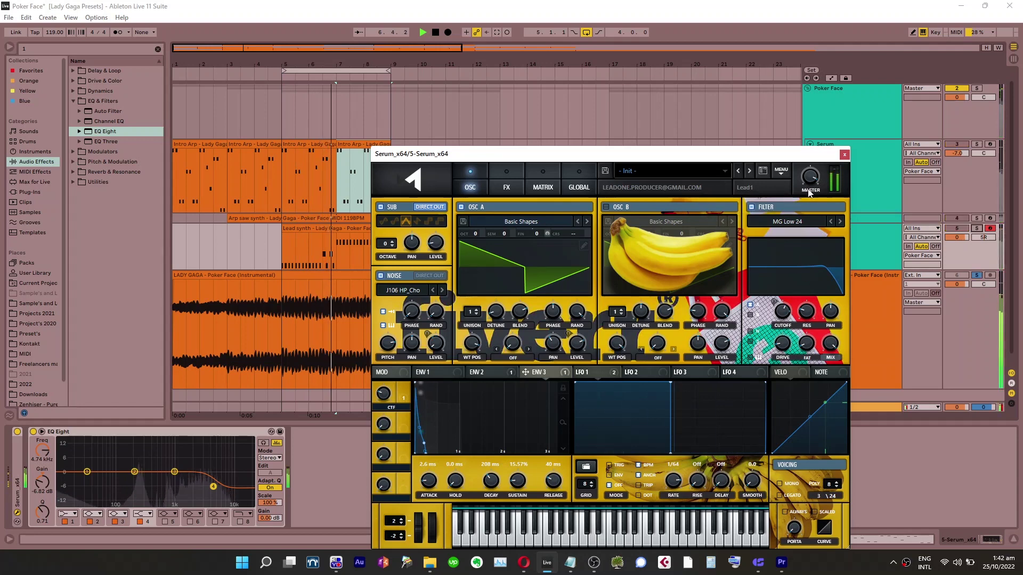
# Toggle the instrumental track's solo for comparison, then bypass and delete the EQ Eight after Serum on the lead track
pyautogui.click(976, 275)
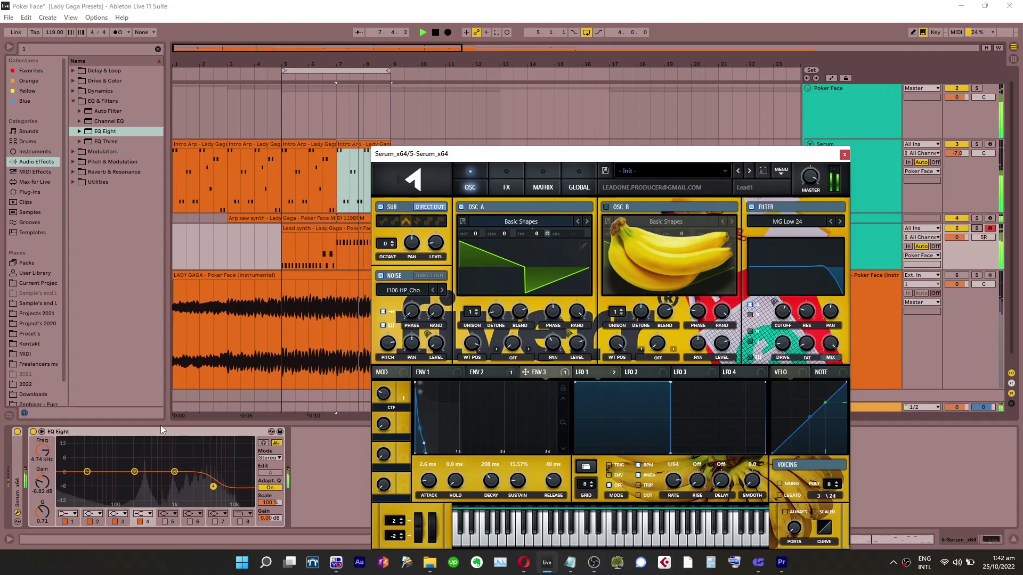
pyautogui.click(33, 432)
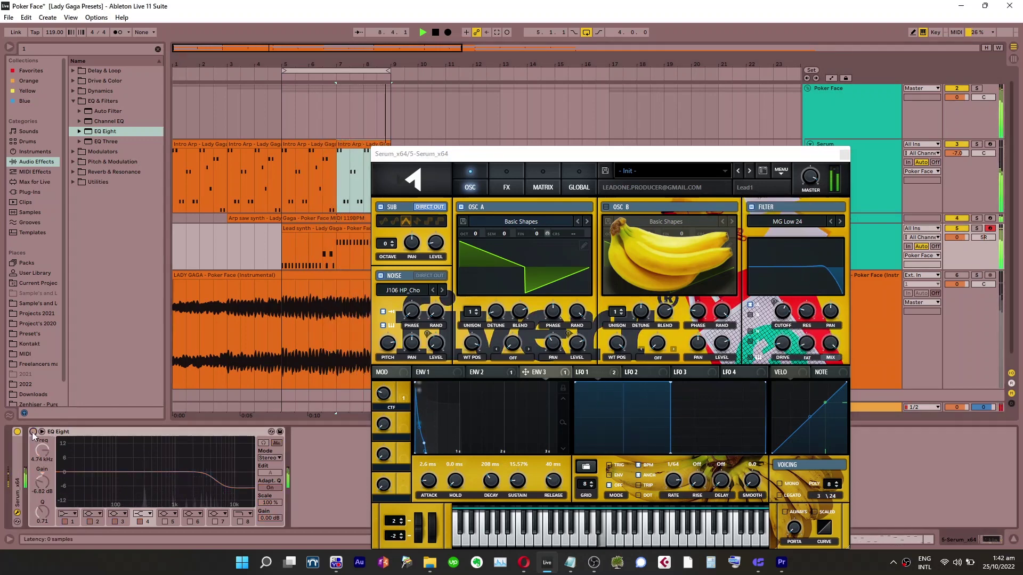
pyautogui.click(72, 432)
pyautogui.press('Delete')
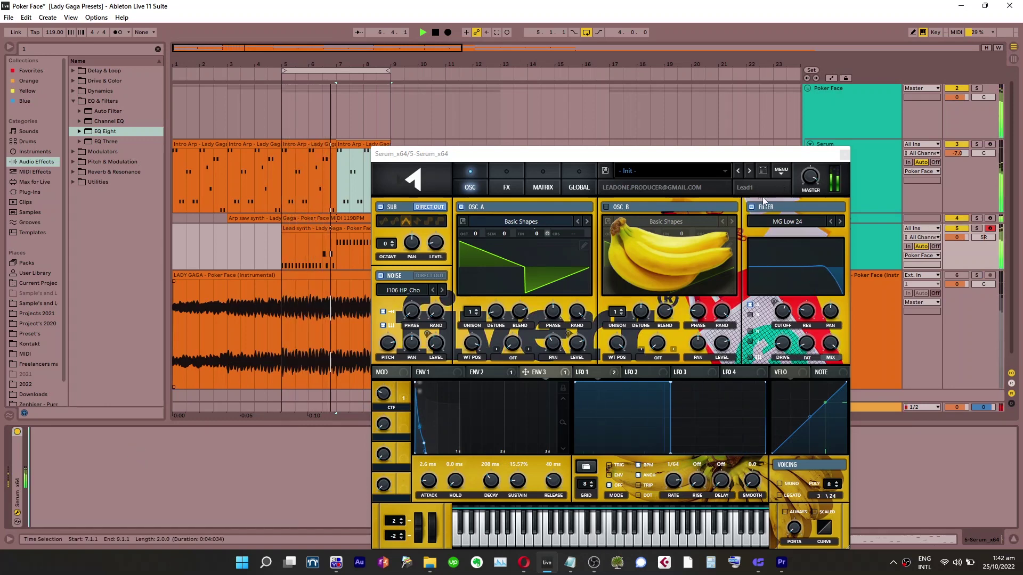
# Lower the high-band frequency of Serum's EQ effect to about 2795 Hz while comparing the sound
pyautogui.moveTo(781, 321)
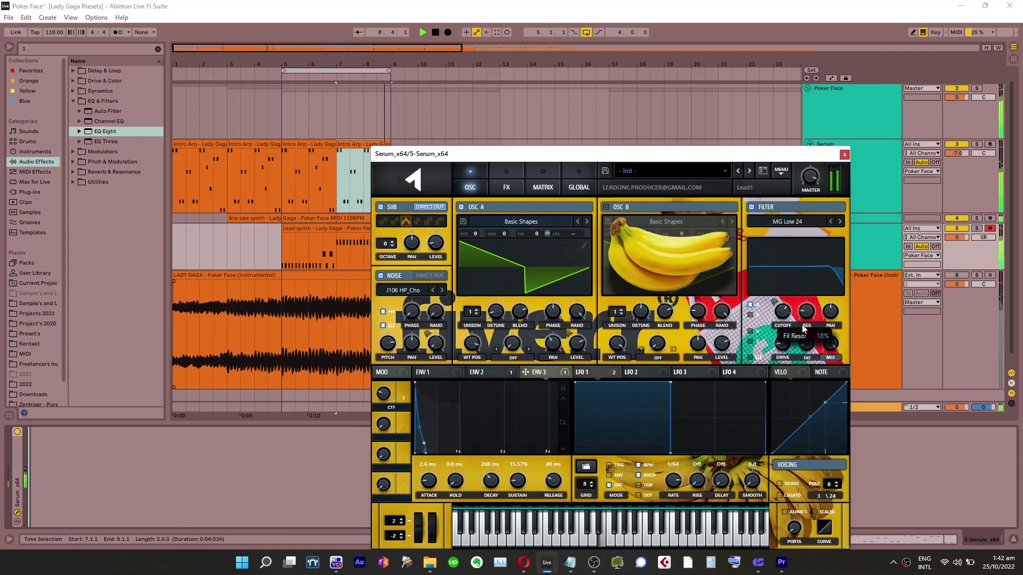
pyautogui.click(514, 186)
pyautogui.press('1')
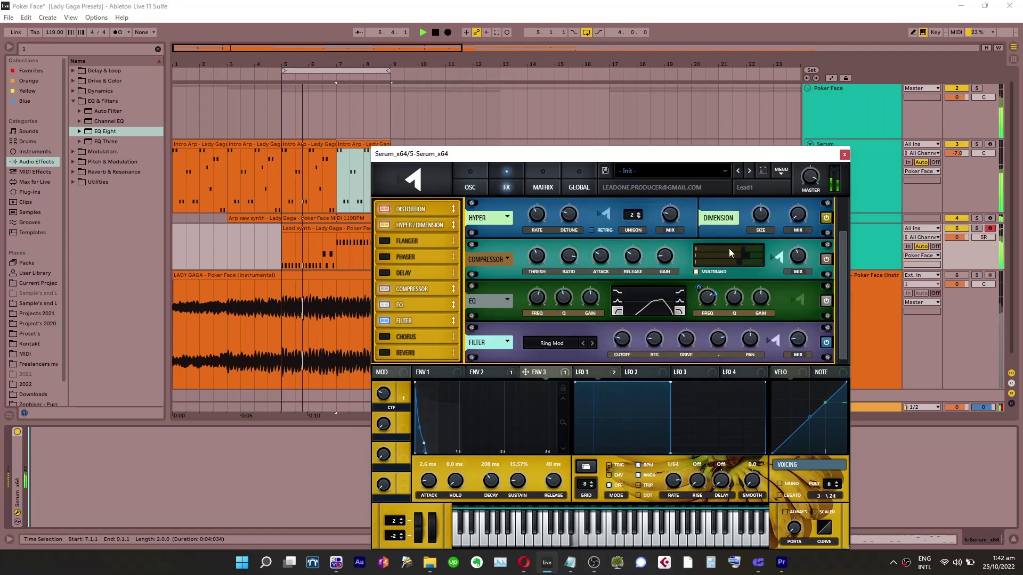
pyautogui.moveTo(754, 251)
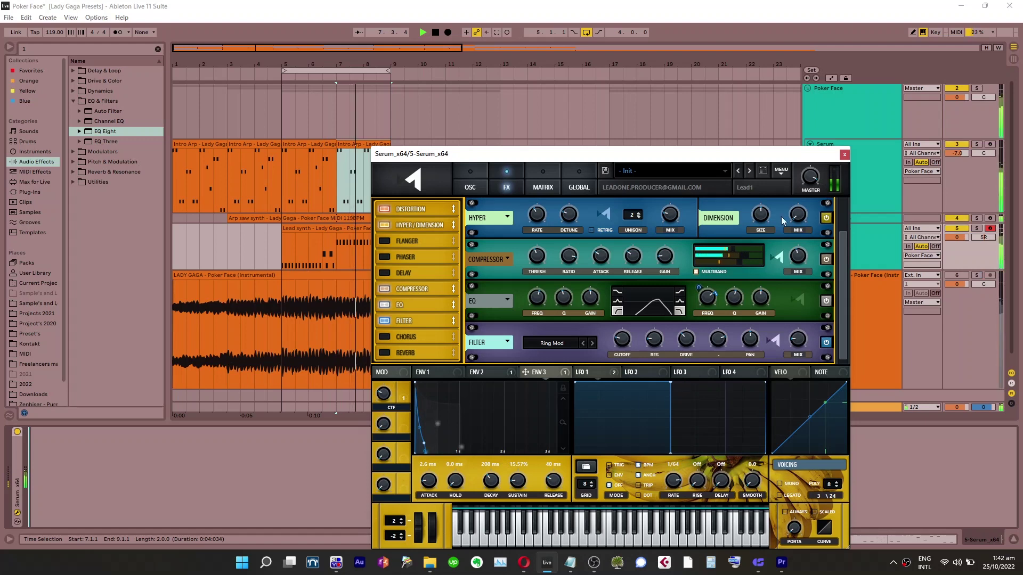
pyautogui.moveTo(716, 297)
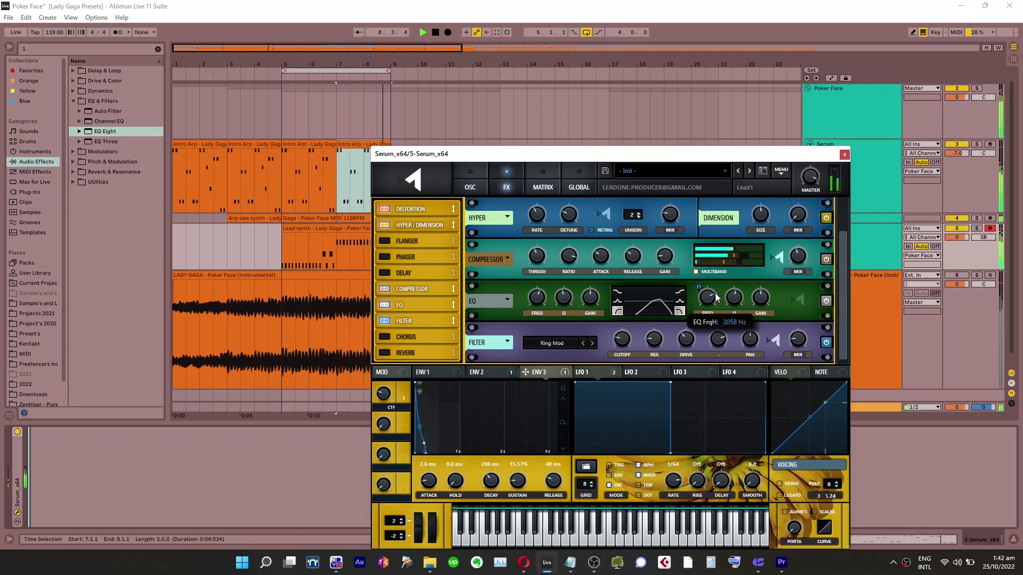
pyautogui.moveTo(710, 297); pyautogui.dragTo(711, 300)
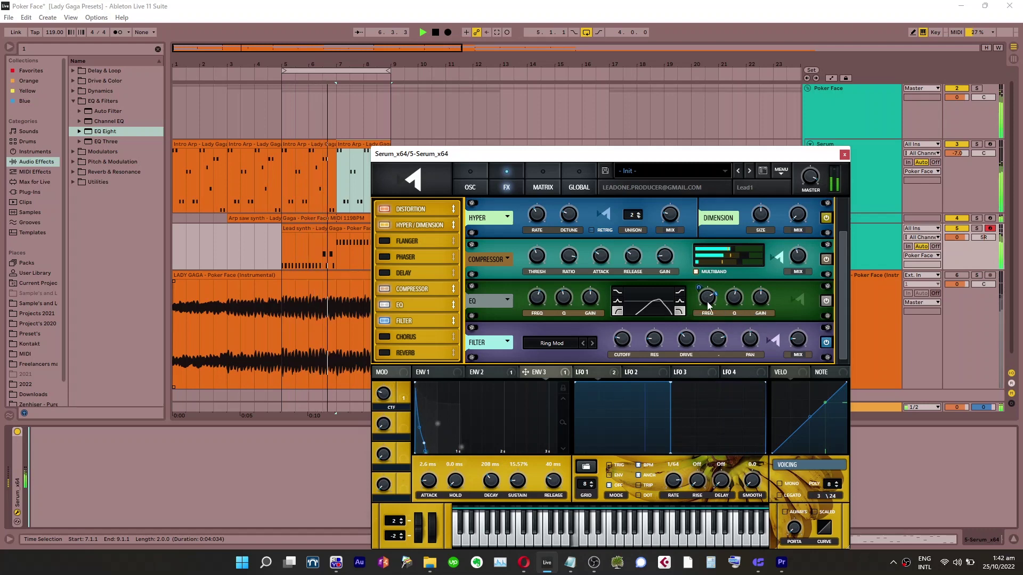
pyautogui.scroll(-3, 708, 305)
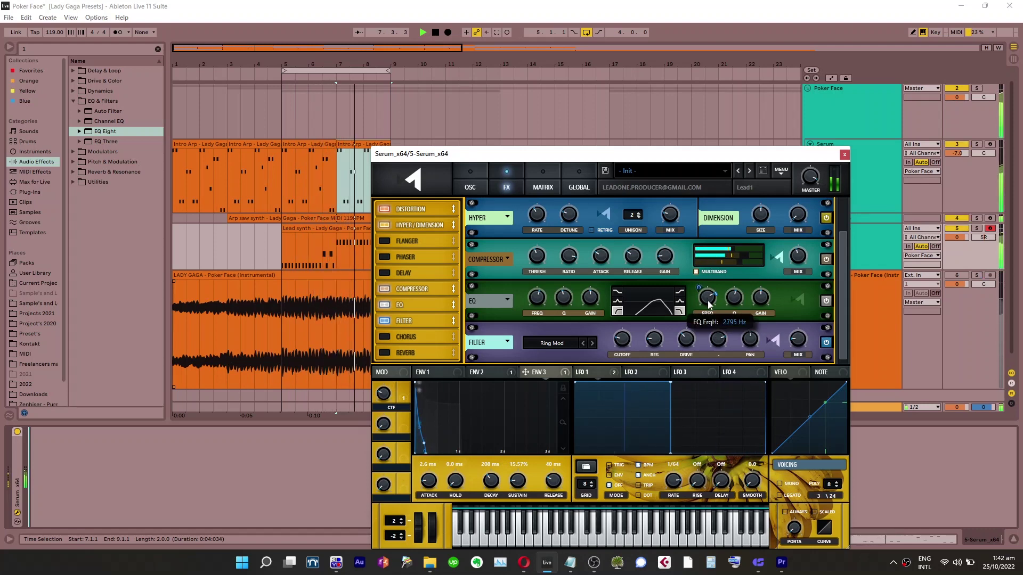
# Pan the Serum lead track to about 22R, comparing its placement against the soloed instrumental track
pyautogui.moveTo(983, 237); pyautogui.dragTo(984, 234)
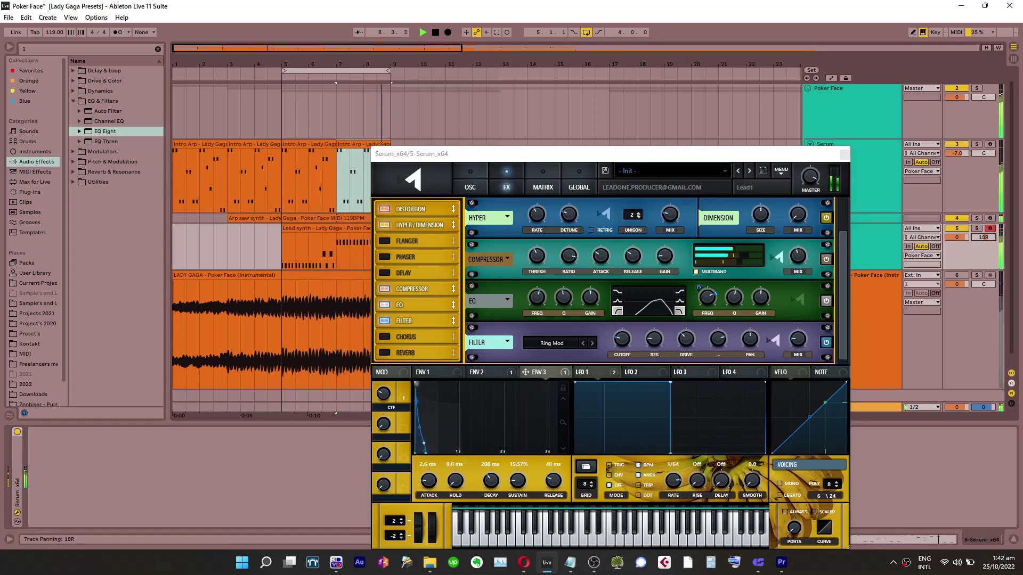
pyautogui.click(898, 241)
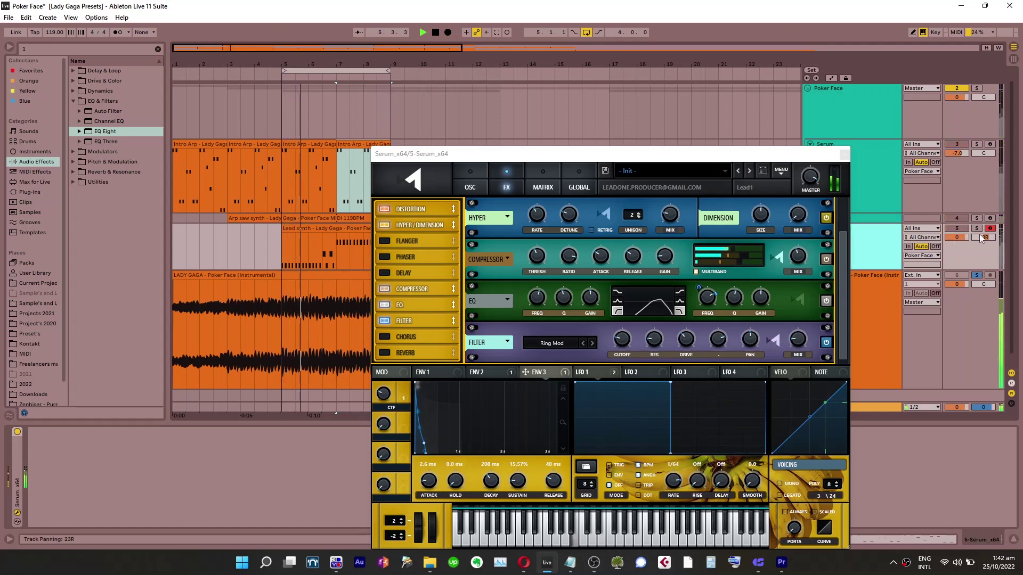
pyautogui.moveTo(981, 236); pyautogui.dragTo(981, 238)
pyautogui.click(894, 244)
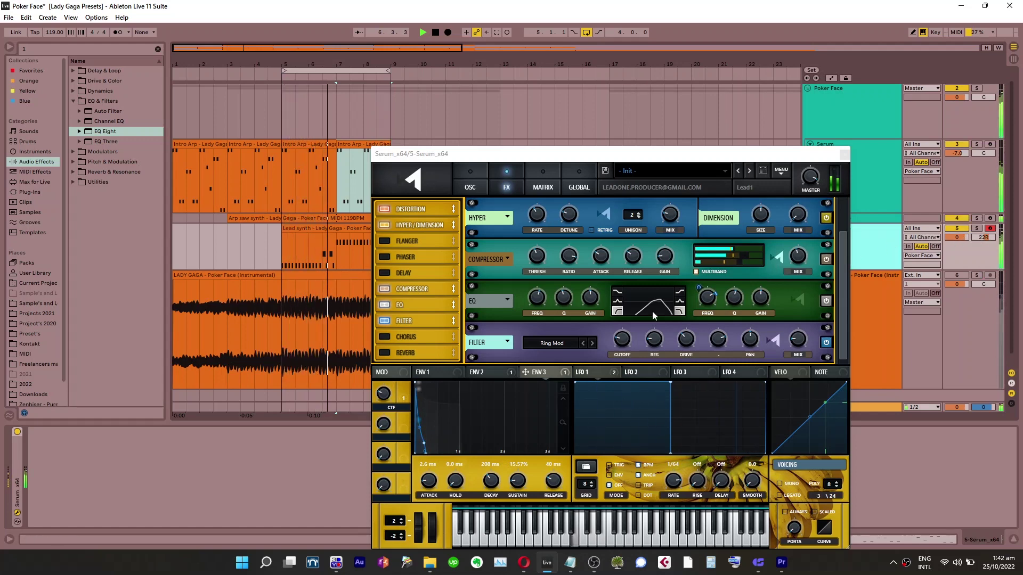
# Sweep the low-band frequency of Serum's EQ effect to about 568 Hz, soloing the lead track to compare
pyautogui.click(538, 305)
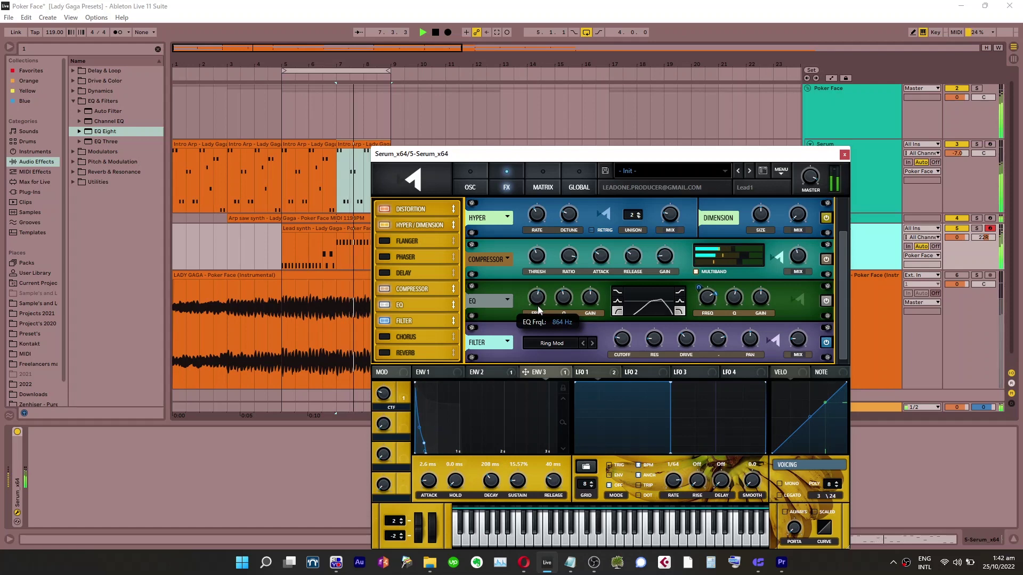
pyautogui.moveTo(538, 306); pyautogui.dragTo(538, 312)
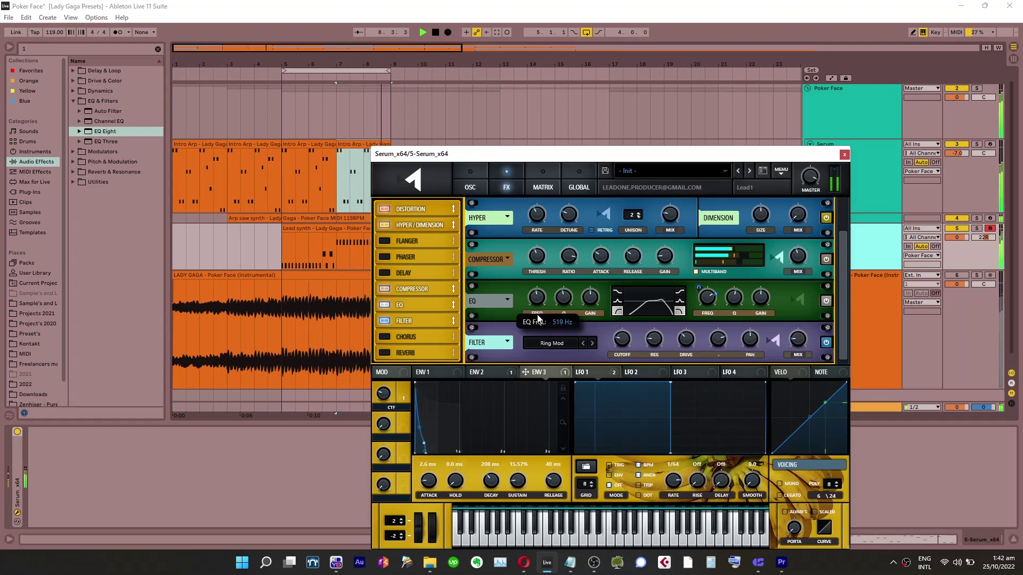
pyautogui.click(976, 229)
pyautogui.moveTo(564, 305); pyautogui.dragTo(538, 317)
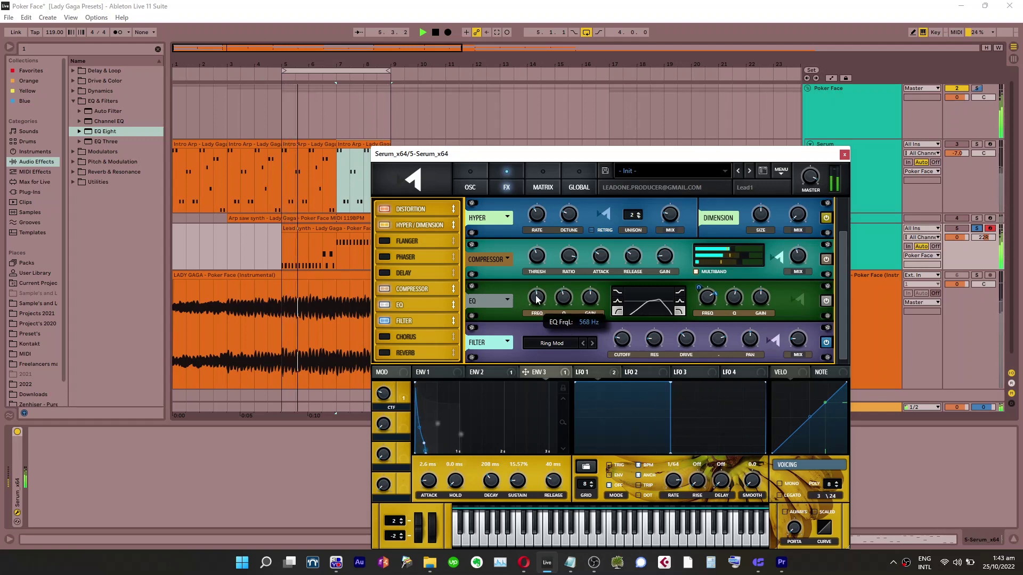
# Set the sub oscillator's level to about 25% and check the mix of the Ring Mod filter effect
pyautogui.click(470, 187)
pyautogui.moveTo(438, 247)
pyautogui.mouseDown()
pyautogui.moveTo(441, 233)
pyautogui.moveTo(436, 244)
pyautogui.mouseUp()
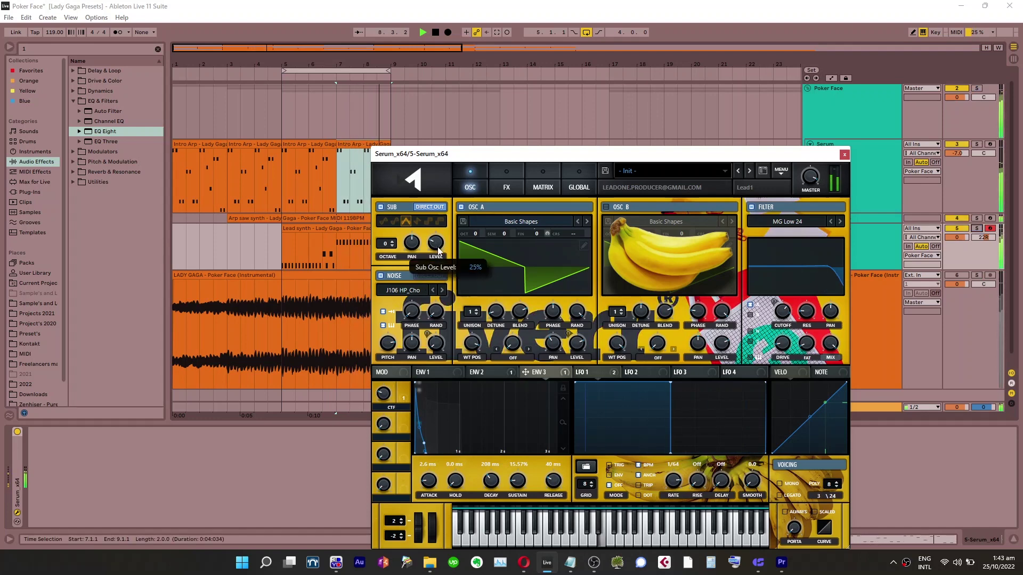
pyautogui.click(506, 187)
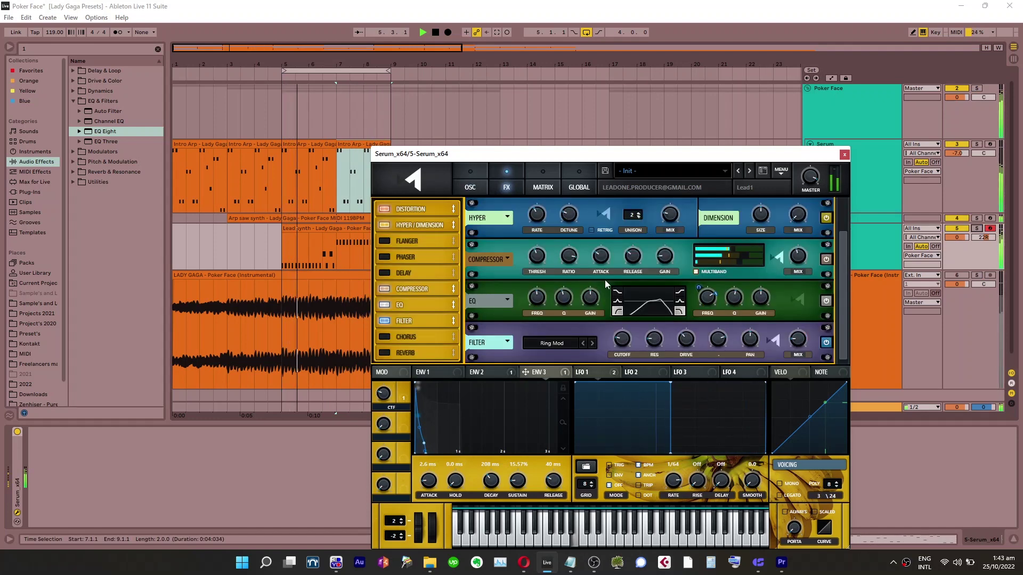
pyautogui.moveTo(801, 343)
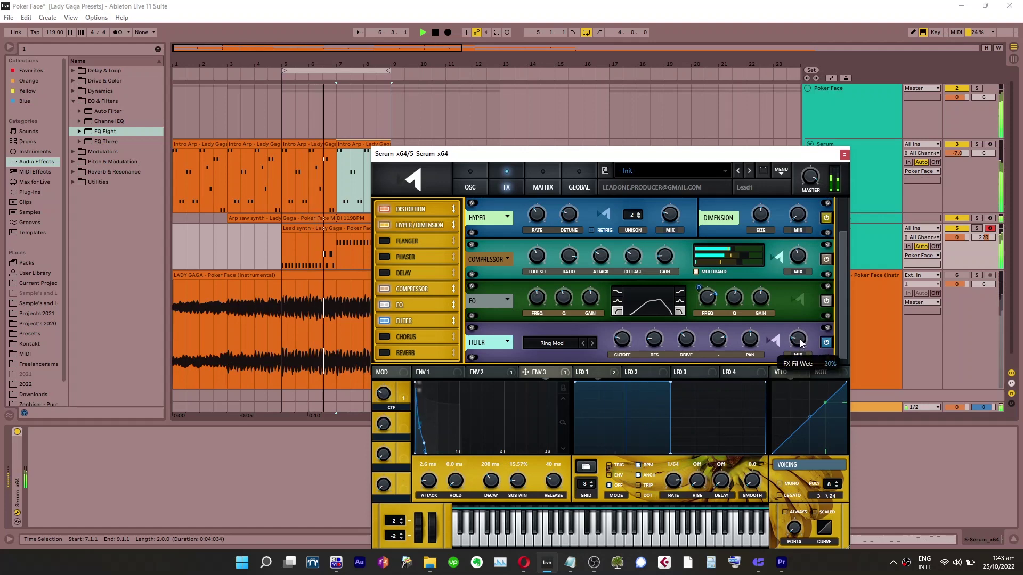
# Set LFO 1's rate to 1/128 and adjust its modulation amounts on oscillator A
pyautogui.click(470, 187)
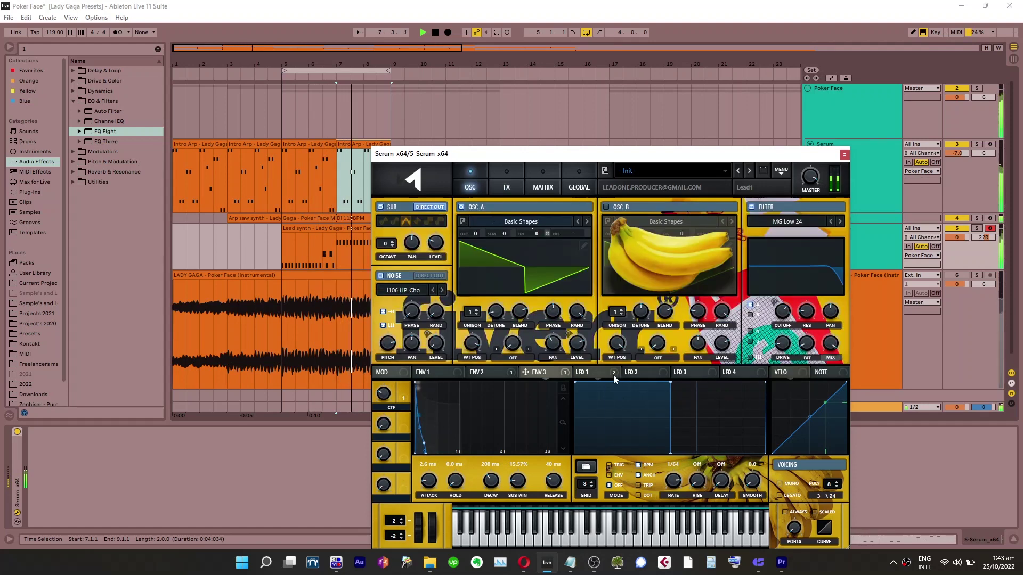
pyautogui.moveTo(578, 372); pyautogui.dragTo(557, 189)
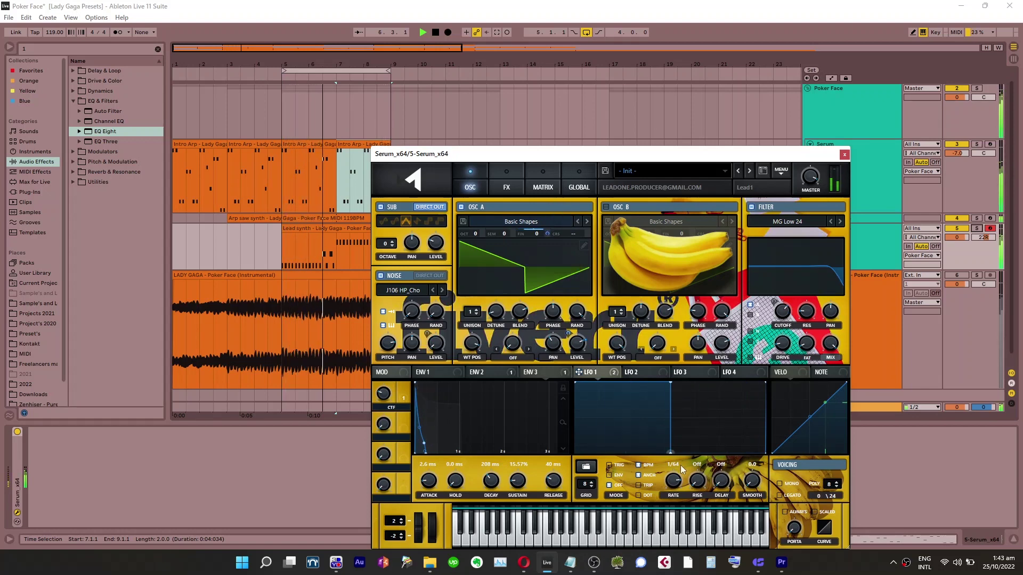
pyautogui.moveTo(679, 465); pyautogui.dragTo(679, 470)
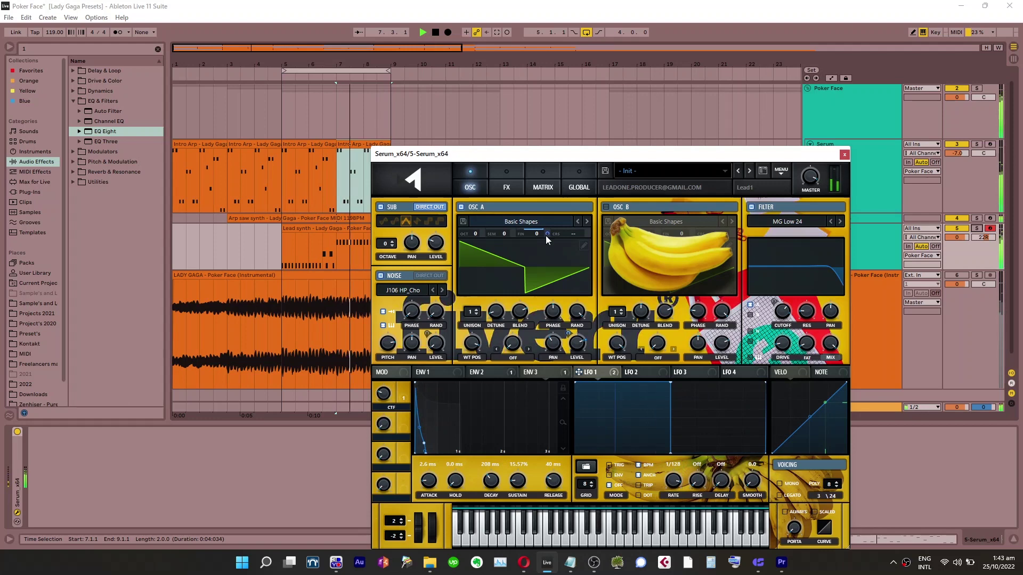
pyautogui.moveTo(546, 238); pyautogui.dragTo(549, 260)
pyautogui.moveTo(570, 334)
pyautogui.mouseDown()
pyautogui.moveTo(573, 324)
pyautogui.moveTo(578, 354)
pyautogui.moveTo(574, 335)
pyautogui.mouseUp()
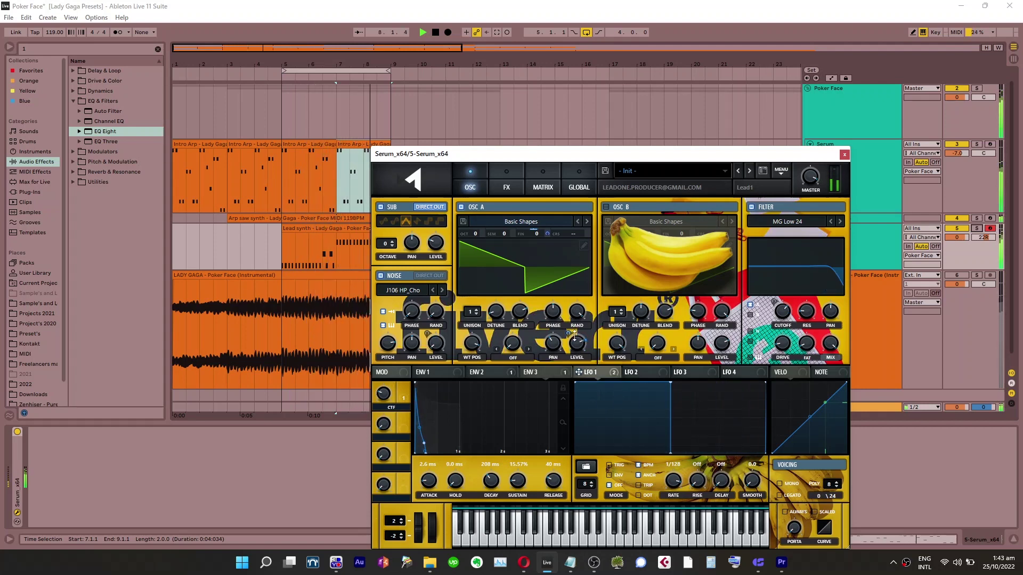
# Readjust the mix of the Ring Mod filter effect
pyautogui.click(520, 183)
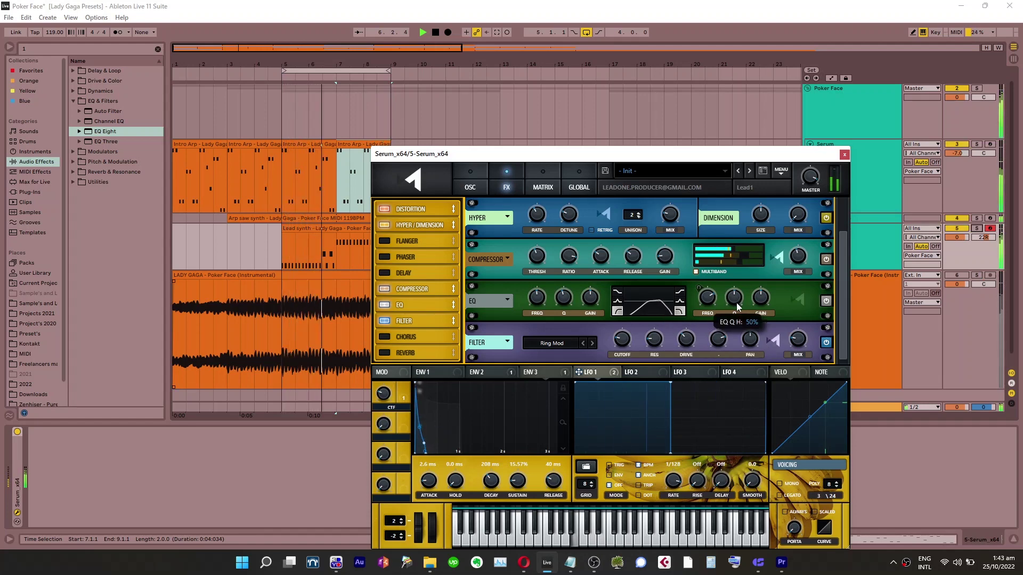
pyautogui.moveTo(797, 353)
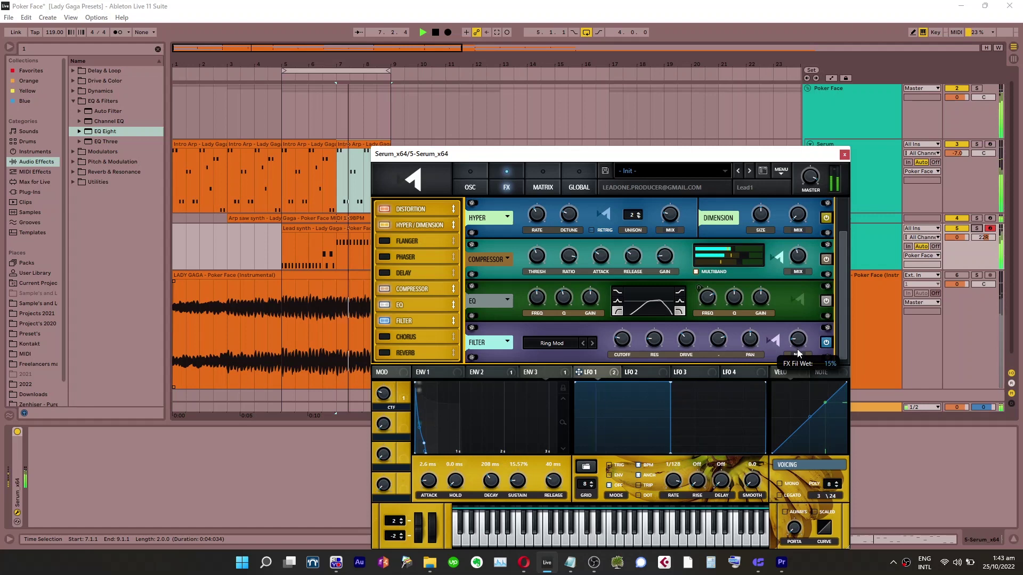
pyautogui.moveTo(797, 351); pyautogui.dragTo(803, 340)
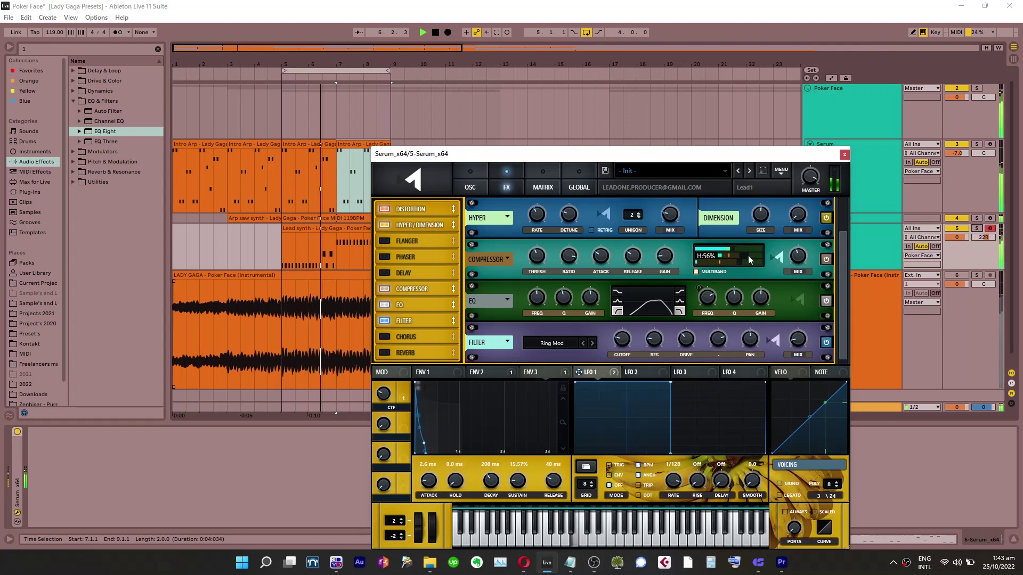
# Sweep the MG Low 24 filter's cutoff and raise the EQ effect's Env 3-modulated high-band frequency to about 5914 Hz
pyautogui.click(471, 186)
pyautogui.moveTo(780, 312)
pyautogui.mouseDown()
pyautogui.moveTo(790, 303)
pyautogui.moveTo(781, 330)
pyautogui.mouseUp()
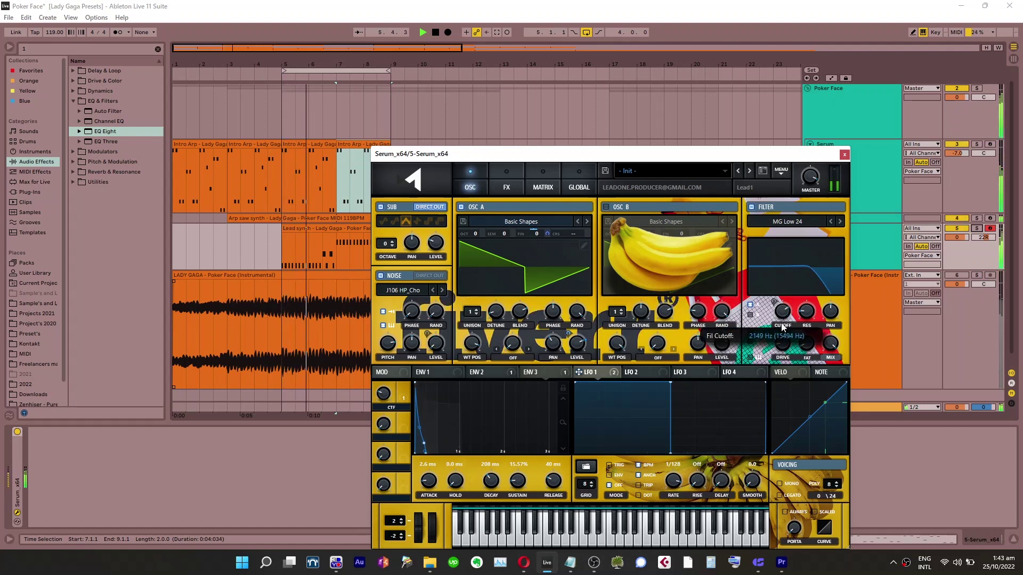
pyautogui.click(500, 172)
pyautogui.moveTo(714, 297)
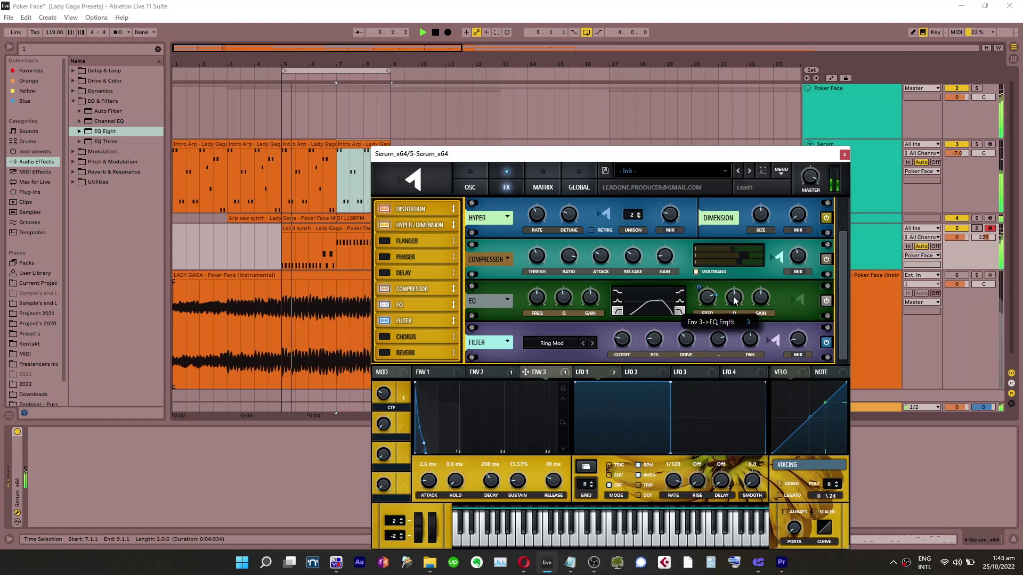
pyautogui.moveTo(733, 311)
pyautogui.mouseDown()
pyautogui.moveTo(733, 302)
pyautogui.moveTo(715, 304)
pyautogui.mouseUp()
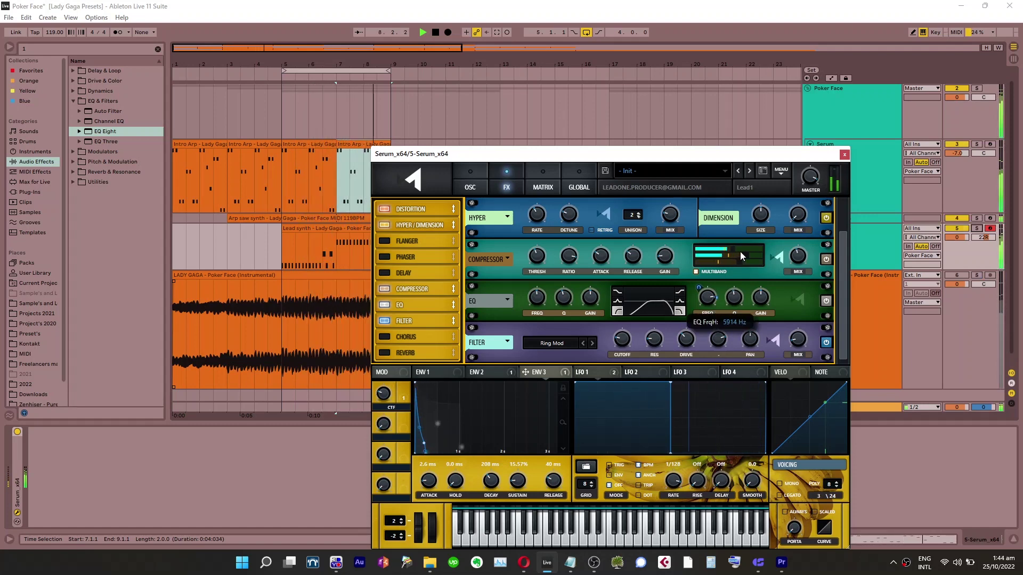
# Sweep the MG Low 24 filter's cutoff down and back up, settling at about 501 Hz
pyautogui.click(470, 187)
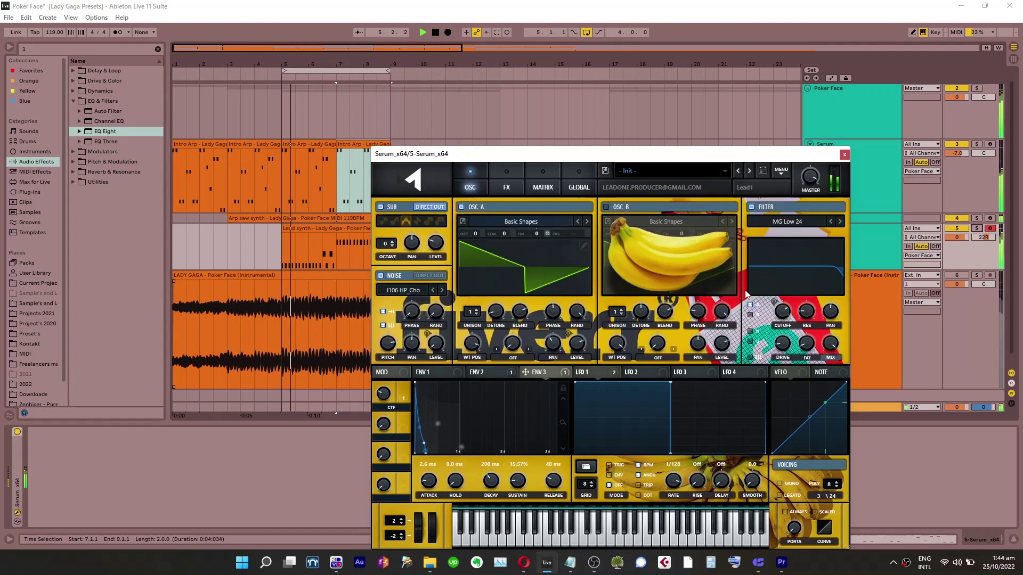
pyautogui.moveTo(780, 313); pyautogui.dragTo(778, 346)
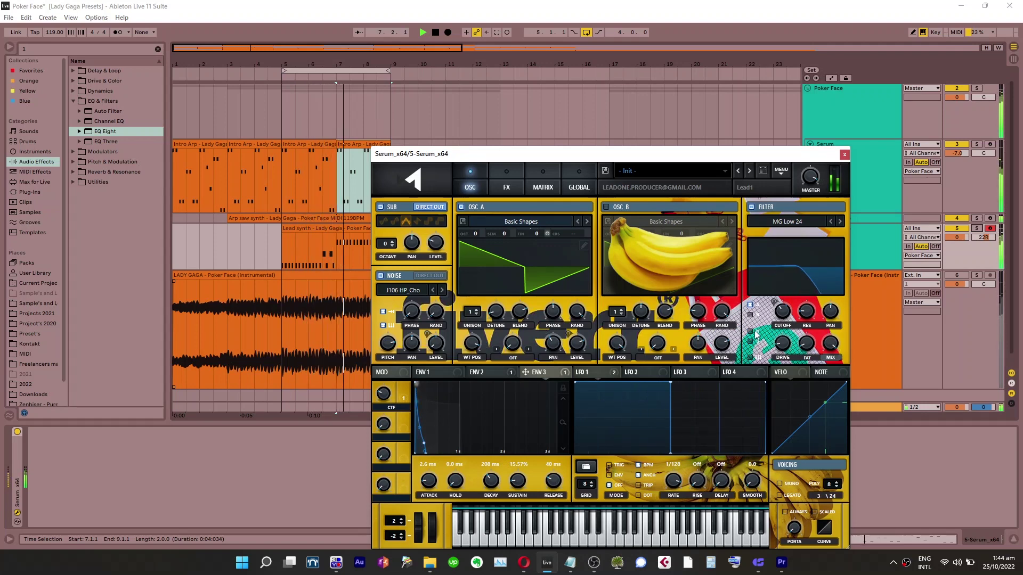
pyautogui.moveTo(779, 323); pyautogui.dragTo(790, 305)
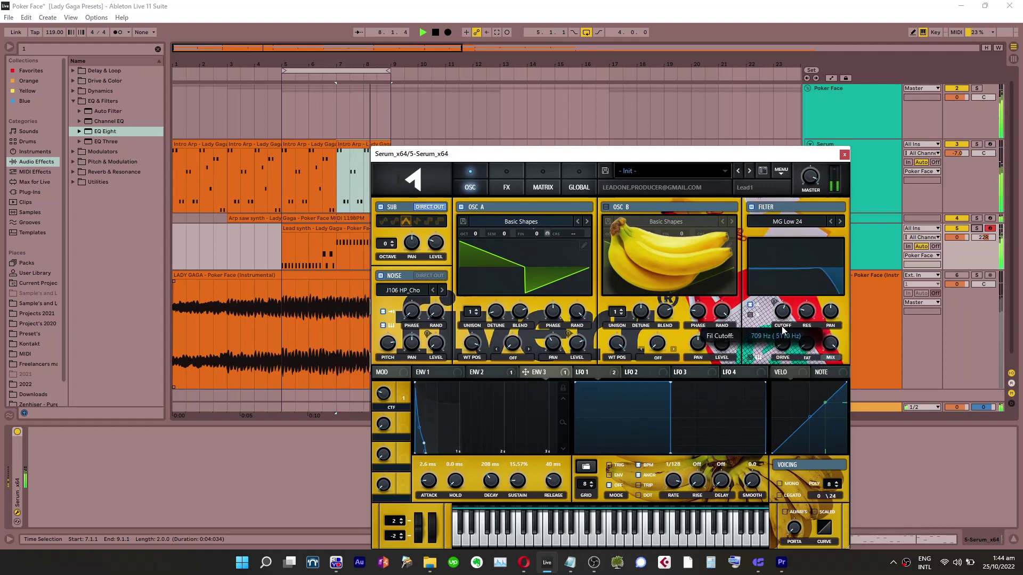
pyautogui.moveTo(783, 329); pyautogui.dragTo(785, 335)
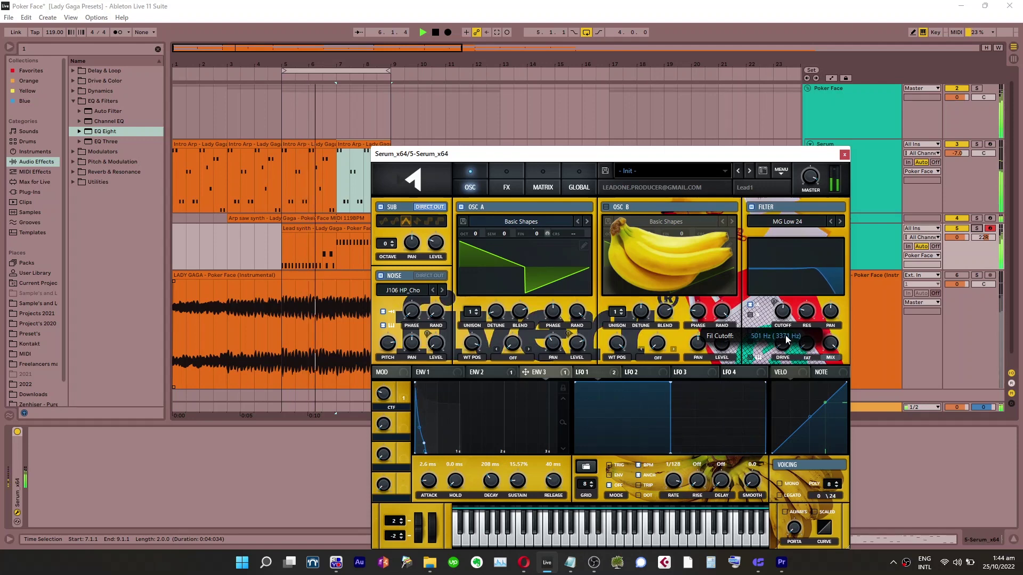
# Readjust the Env 3 modulation amount on the EQ effect's high-band frequency and set that frequency to about 11435 Hz
pyautogui.click(506, 188)
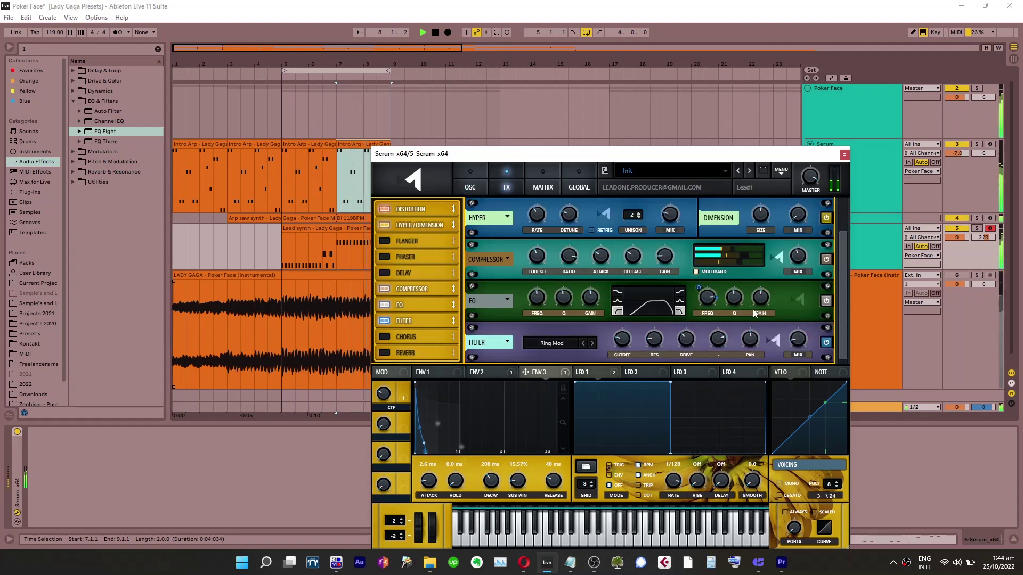
pyautogui.moveTo(699, 289); pyautogui.dragTo(710, 309)
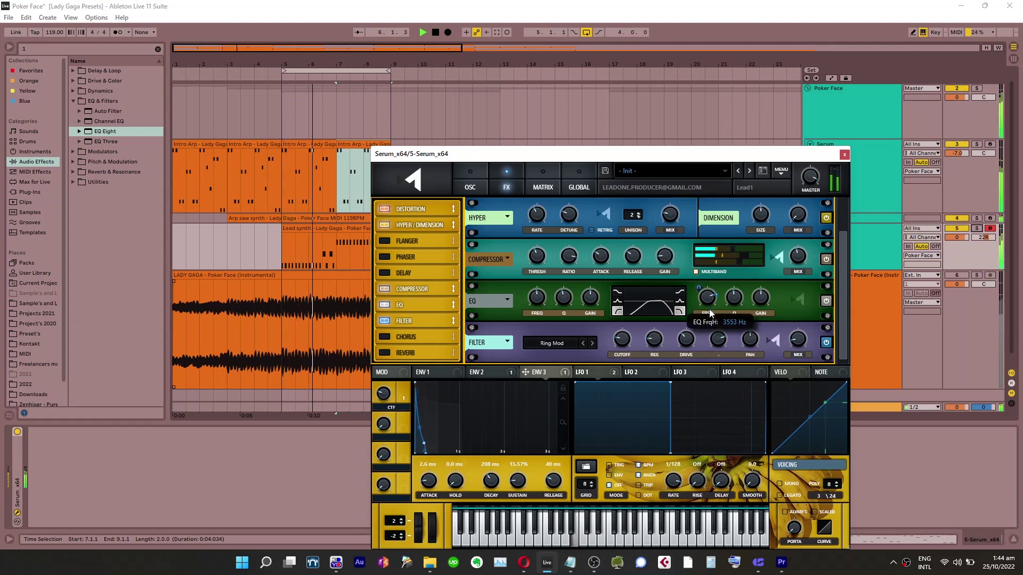
pyautogui.press('1')
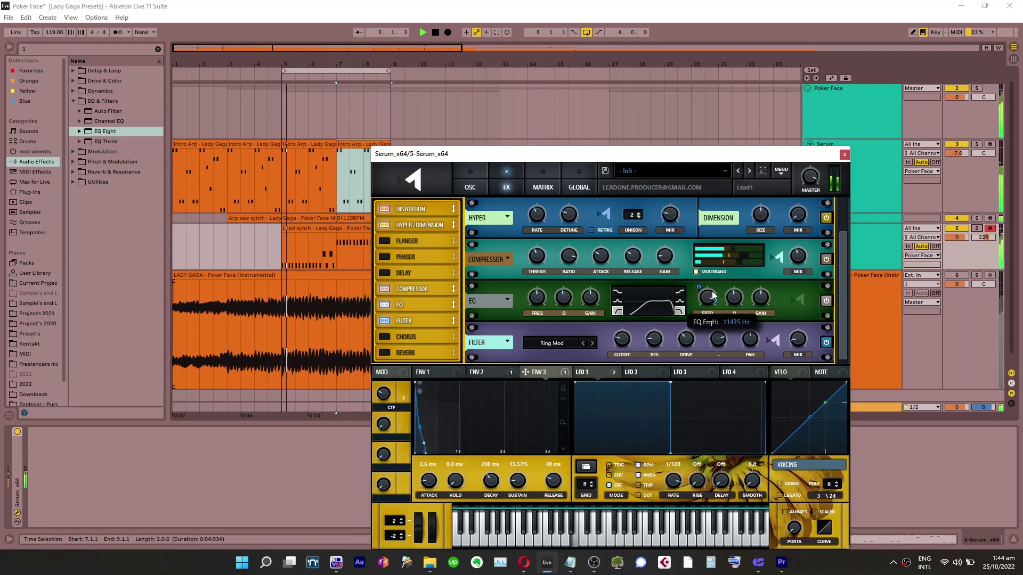
# Bring the lead track's panning back near centre at 1R and select the instrumental track to show its devices
pyautogui.click(980, 237)
pyautogui.doubleClick(978, 237)
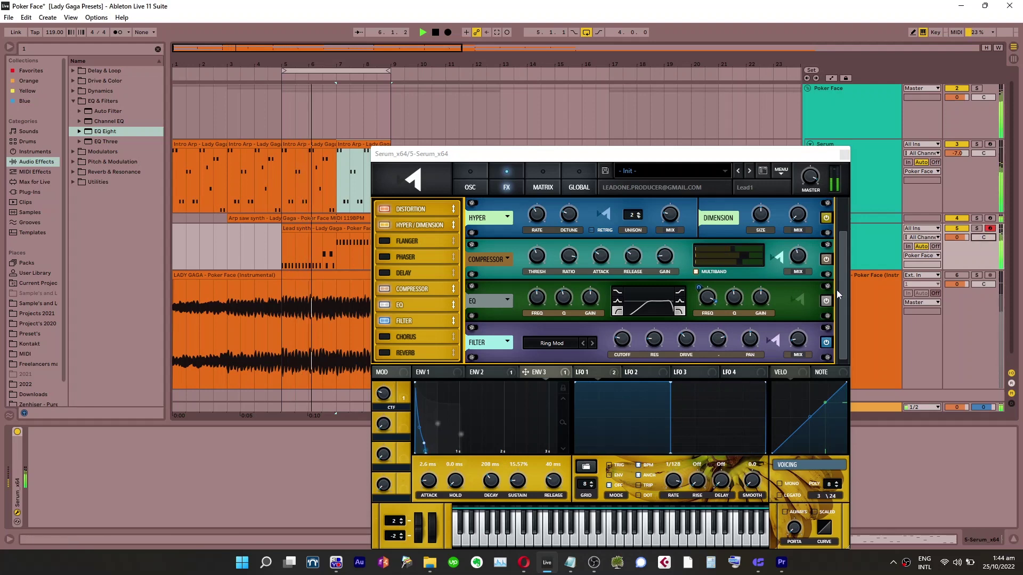
pyautogui.click(808, 297)
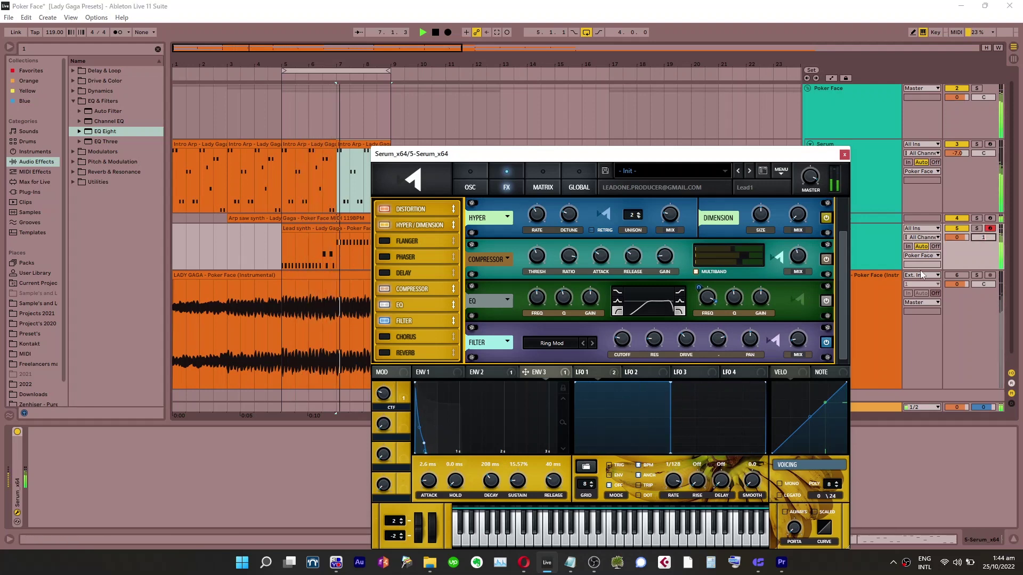
pyautogui.click(927, 349)
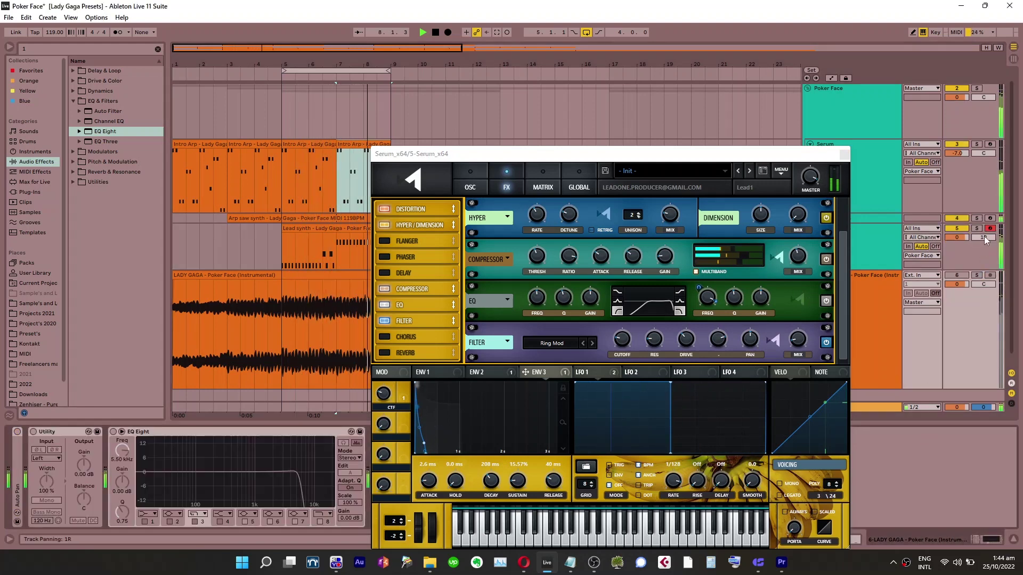
# Pan the lead track further right and set Serum's master volume to 86%
pyautogui.moveTo(983, 237); pyautogui.dragTo(984, 237)
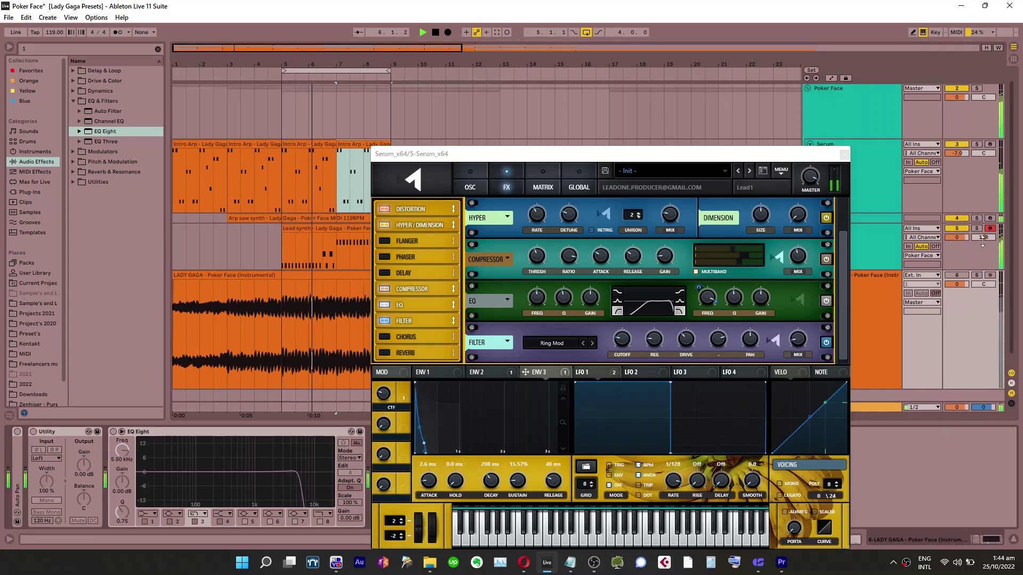
pyautogui.moveTo(983, 239); pyautogui.dragTo(983, 235)
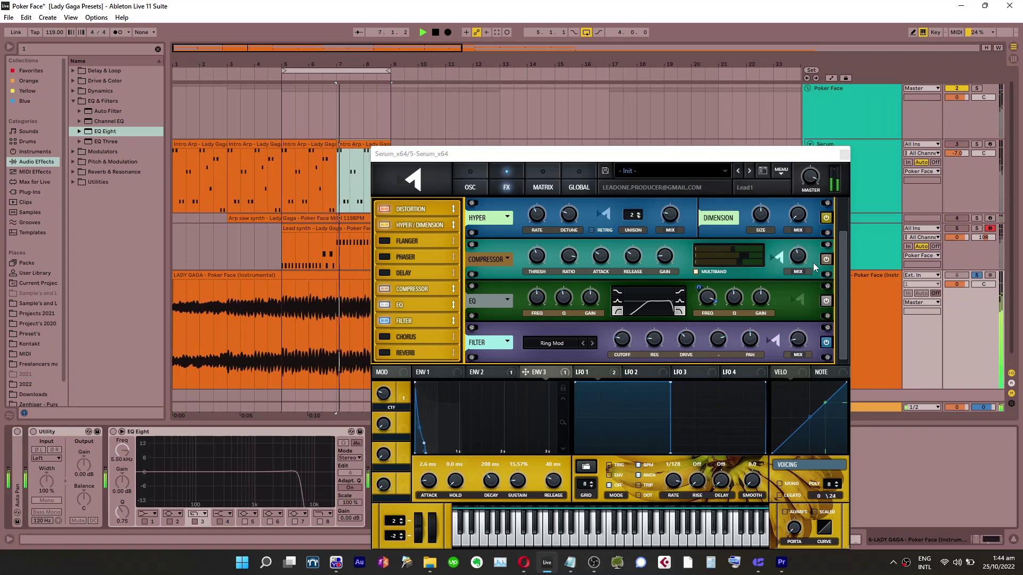
pyautogui.click(810, 182)
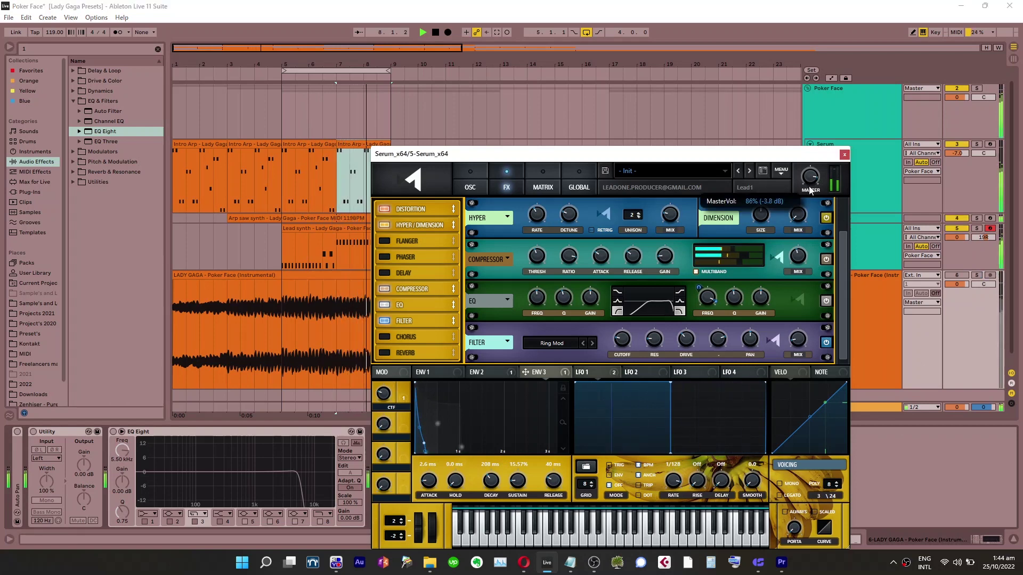
pyautogui.click(880, 482)
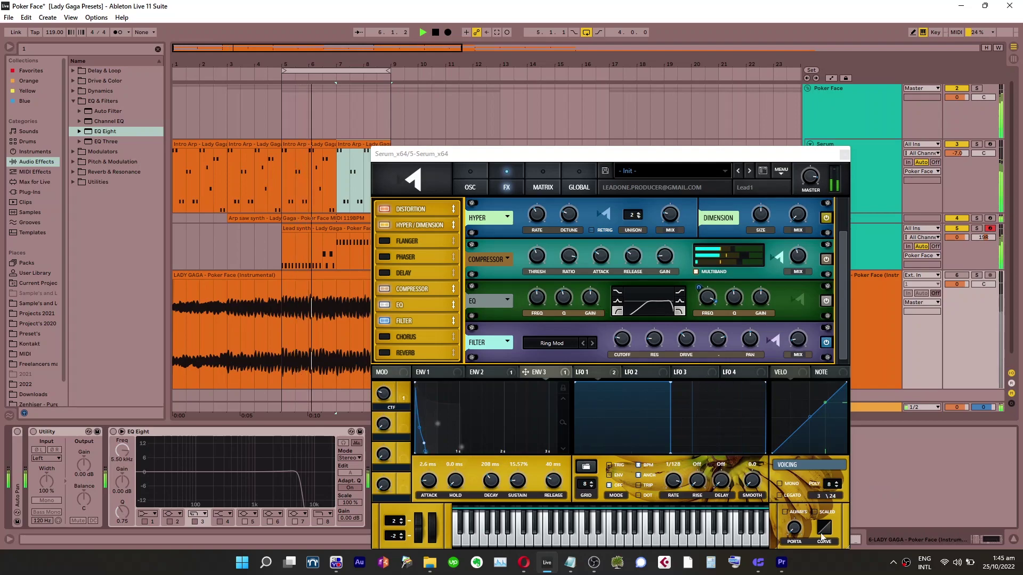
# Set the EQ effect's Env 3-modulated high-band frequency to about 3553 Hz
pyautogui.click(758, 566)
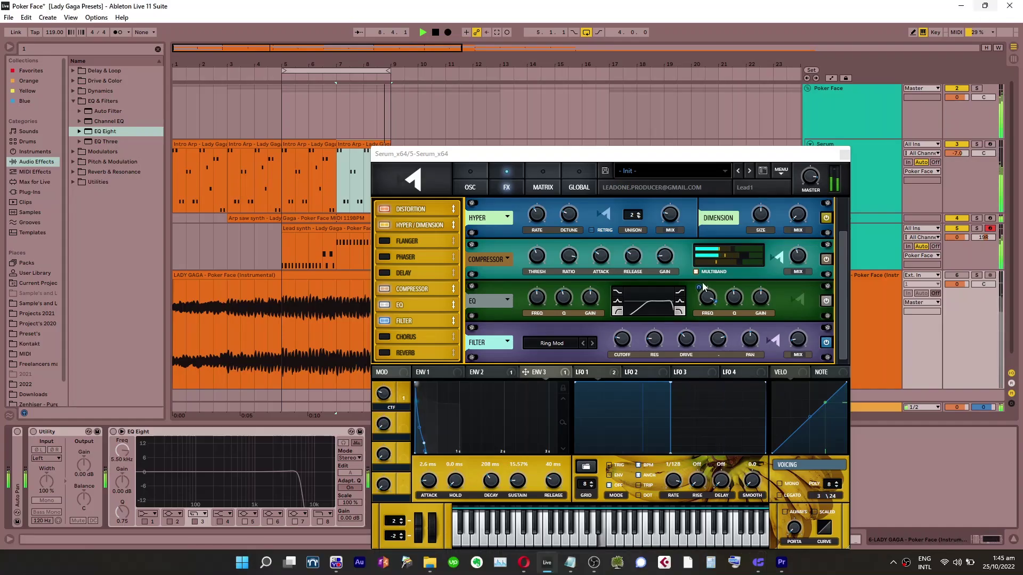
pyautogui.click(706, 292)
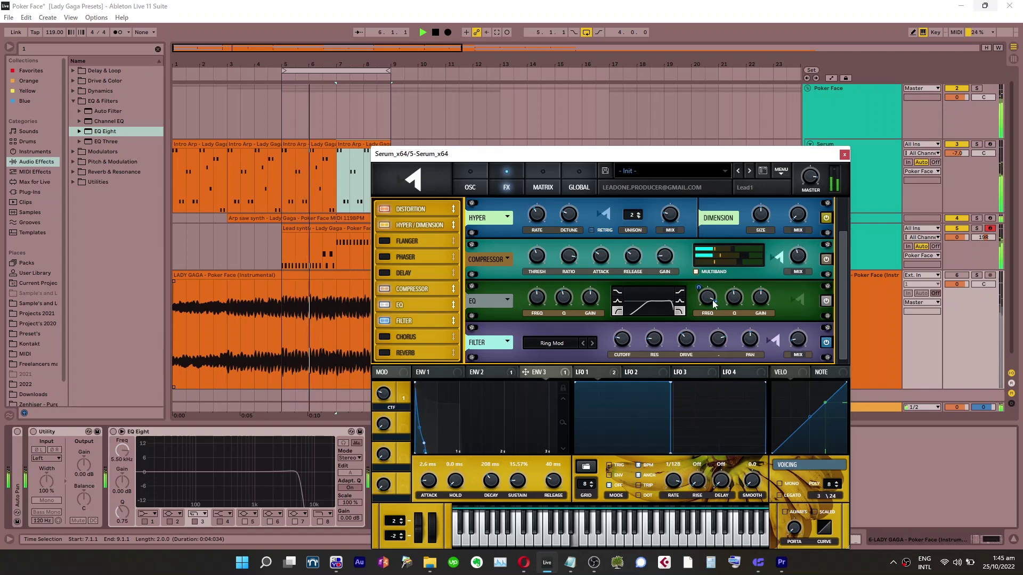
pyautogui.moveTo(710, 299); pyautogui.dragTo(709, 310)
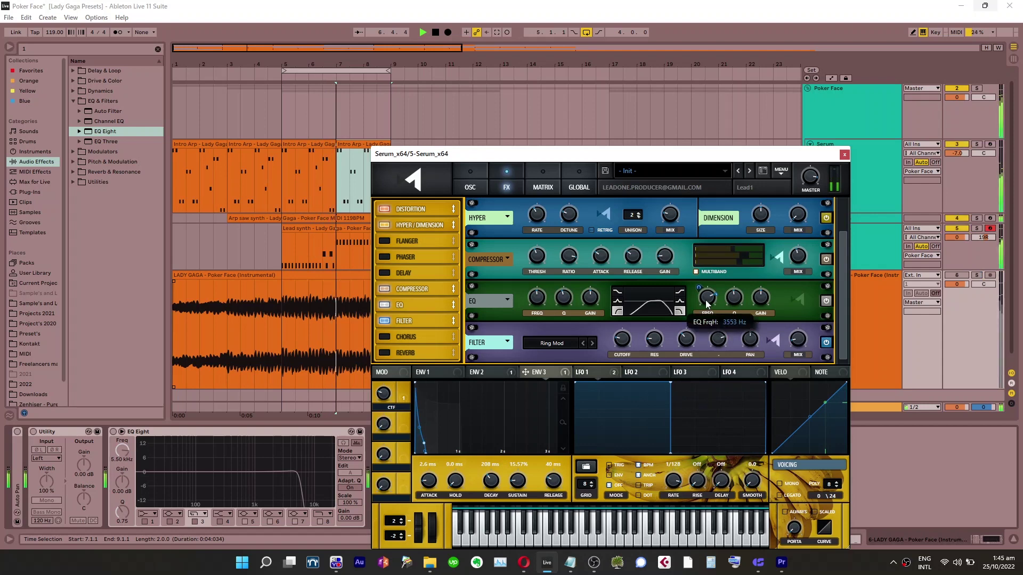
# Lower the lead filter's cutoff, set its resonance to about 22% and switch its type to MG Low 18
pyautogui.click(470, 187)
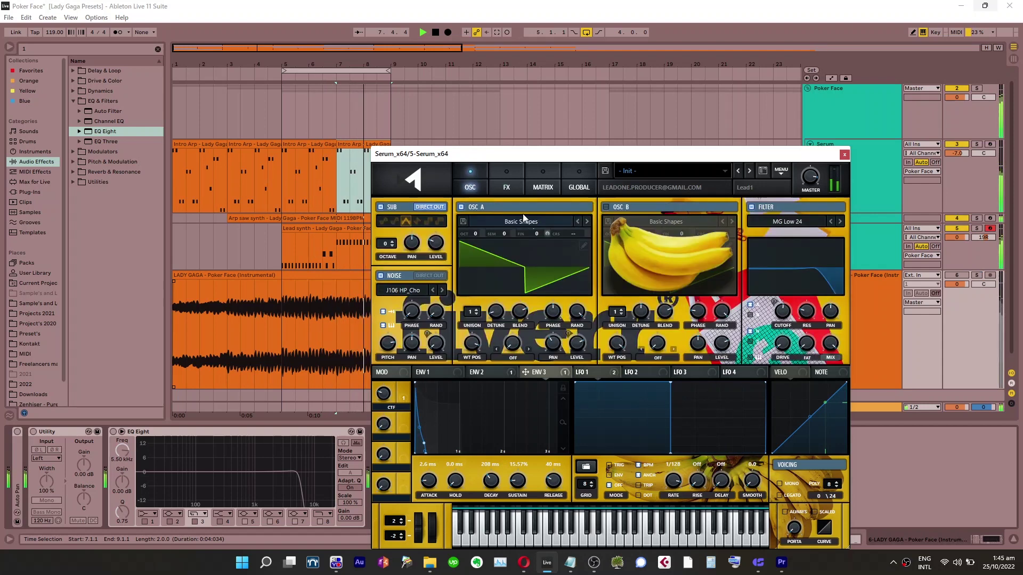
pyautogui.press('s')
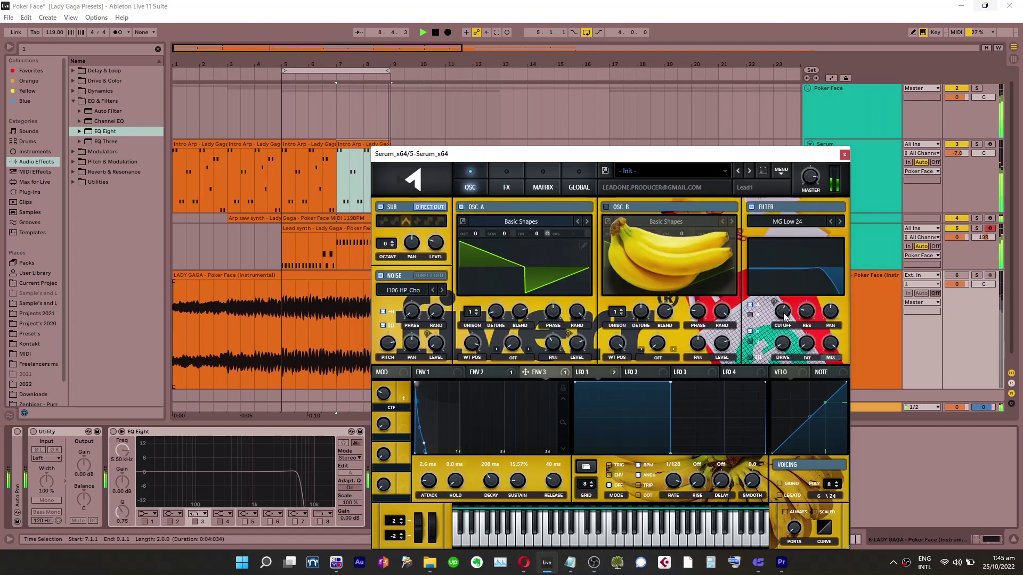
pyautogui.moveTo(784, 314); pyautogui.dragTo(783, 329)
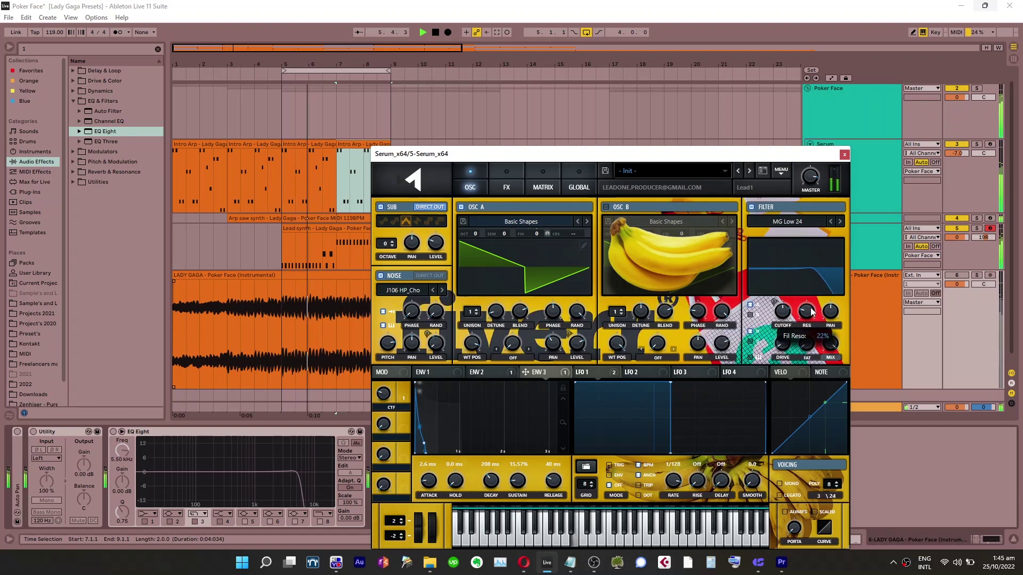
pyautogui.click(830, 221)
pyautogui.moveTo(809, 308); pyautogui.dragTo(810, 316)
# Compare against the soloed instrumental, unsolo it, and pan the lead's oscillator A to about 13R
pyautogui.press('s')
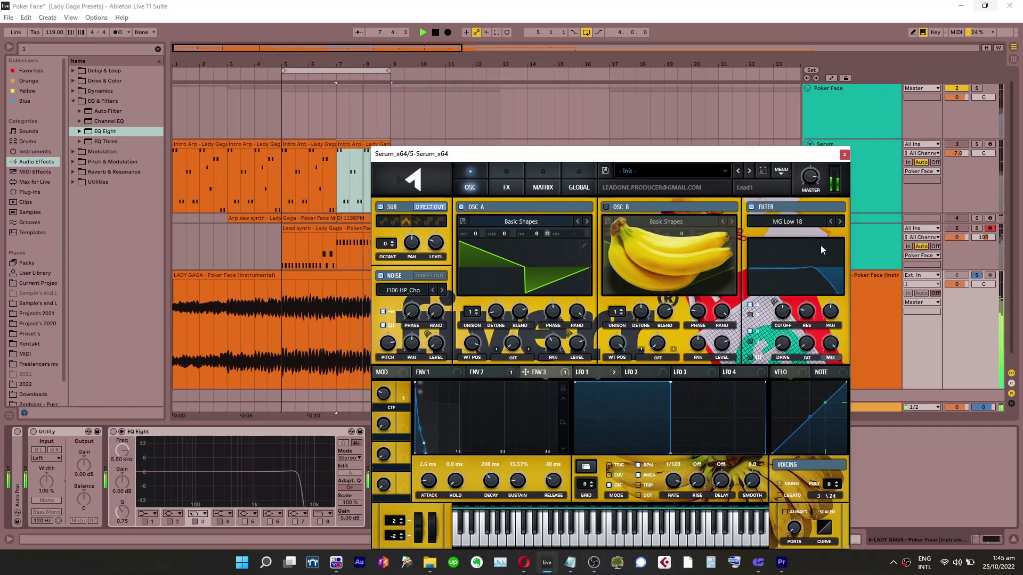
pyautogui.rightClick(554, 344)
pyautogui.click(962, 256)
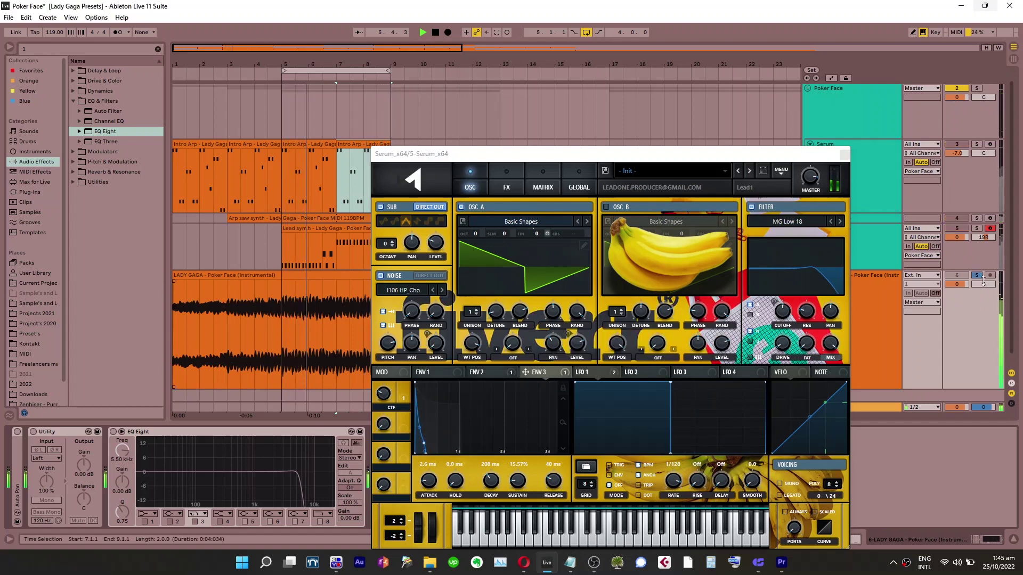
pyautogui.click(868, 248)
pyautogui.press('1')
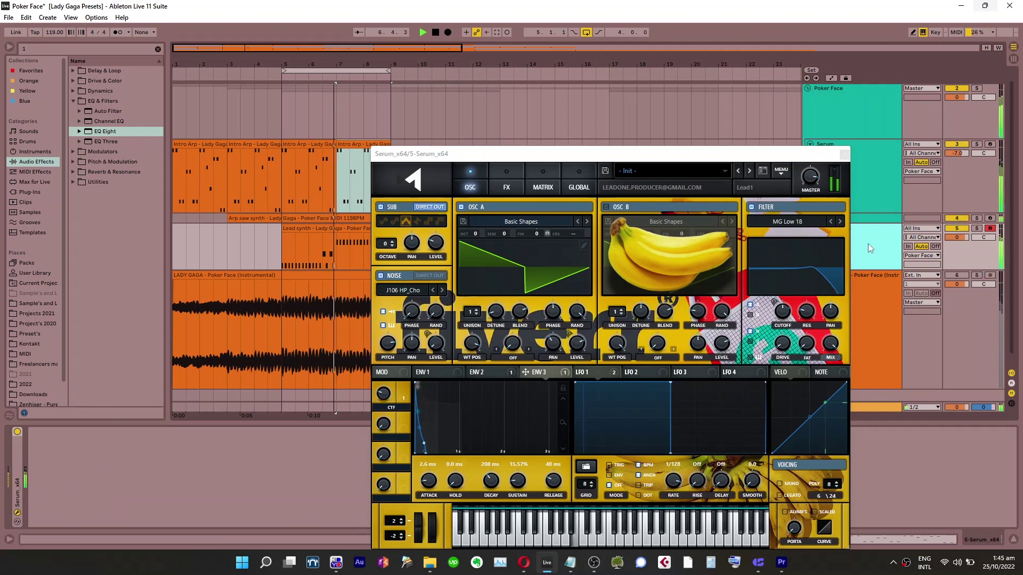
pyautogui.moveTo(553, 344); pyautogui.dragTo(566, 326)
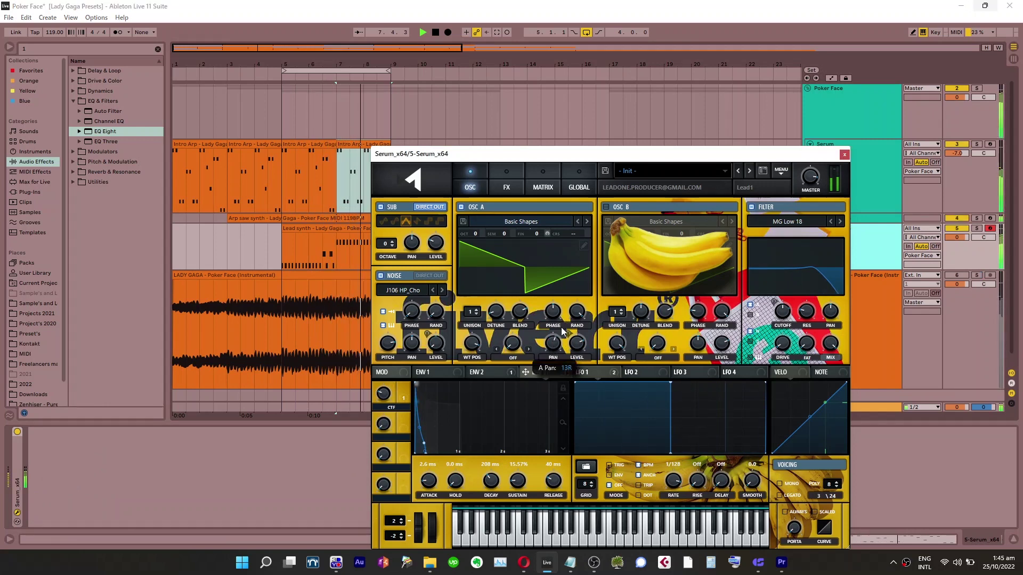
# Set the lead synth's master volume to 82% and close its plugin window
pyautogui.click(281, 465)
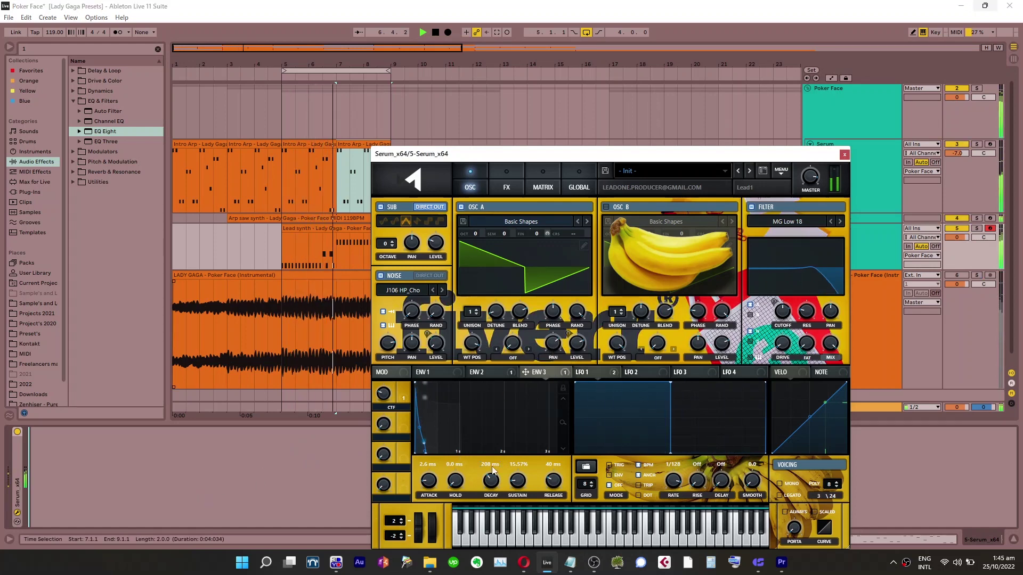
pyautogui.click(223, 498)
pyautogui.press('1')
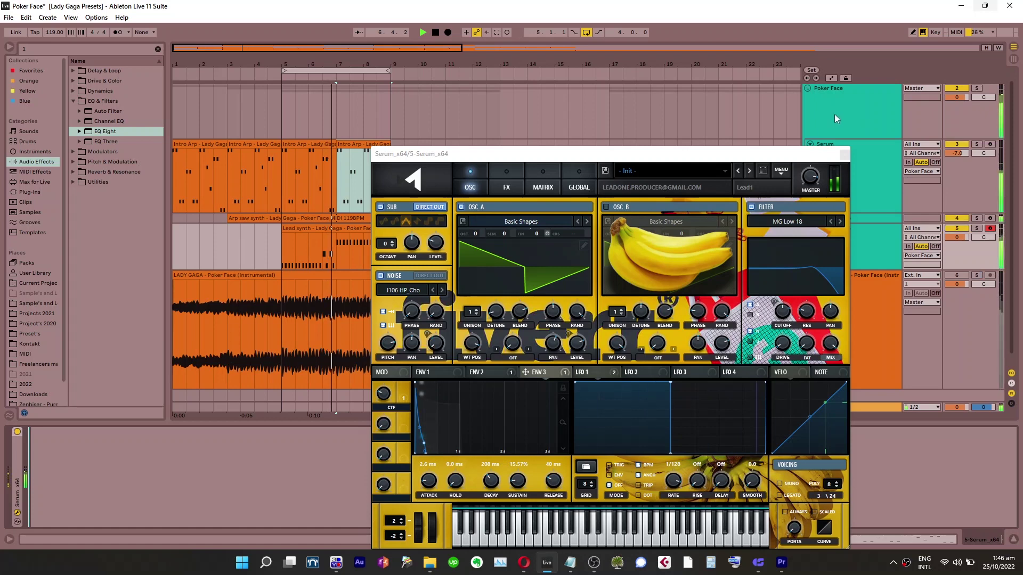
pyautogui.moveTo(817, 178); pyautogui.dragTo(820, 183)
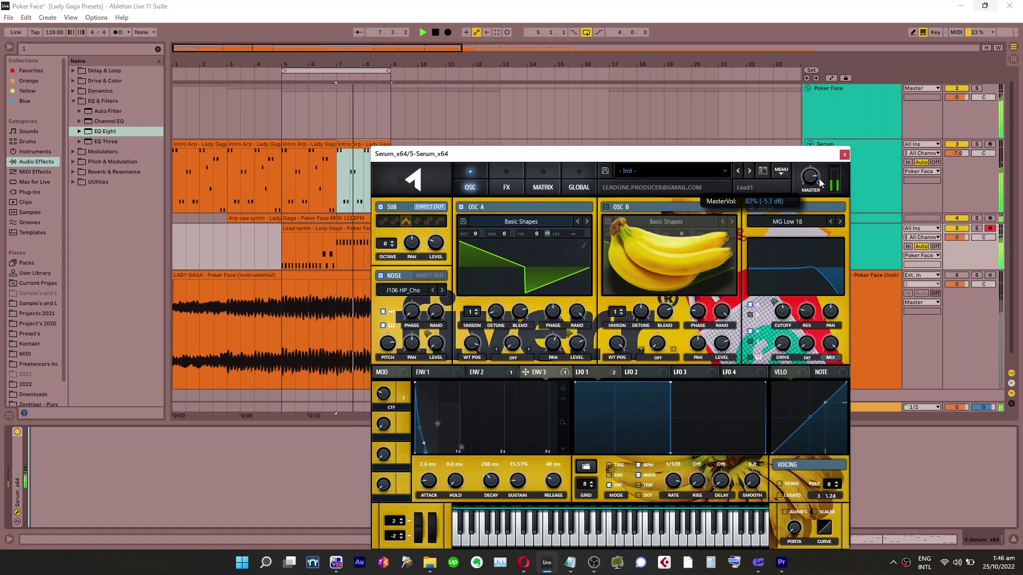
pyautogui.click(845, 155)
pyautogui.click(848, 234)
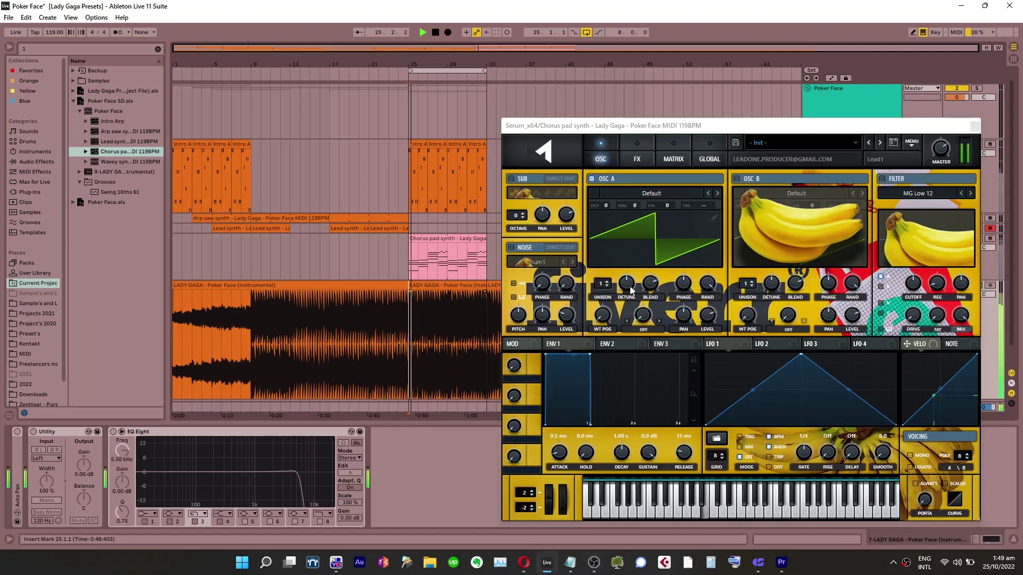
# Select the chorus pad track, load the Basic Shapes wavetable in oscillator A and move its position to the saw shape
pyautogui.moveTo(823, 129); pyautogui.dragTo(797, 125)
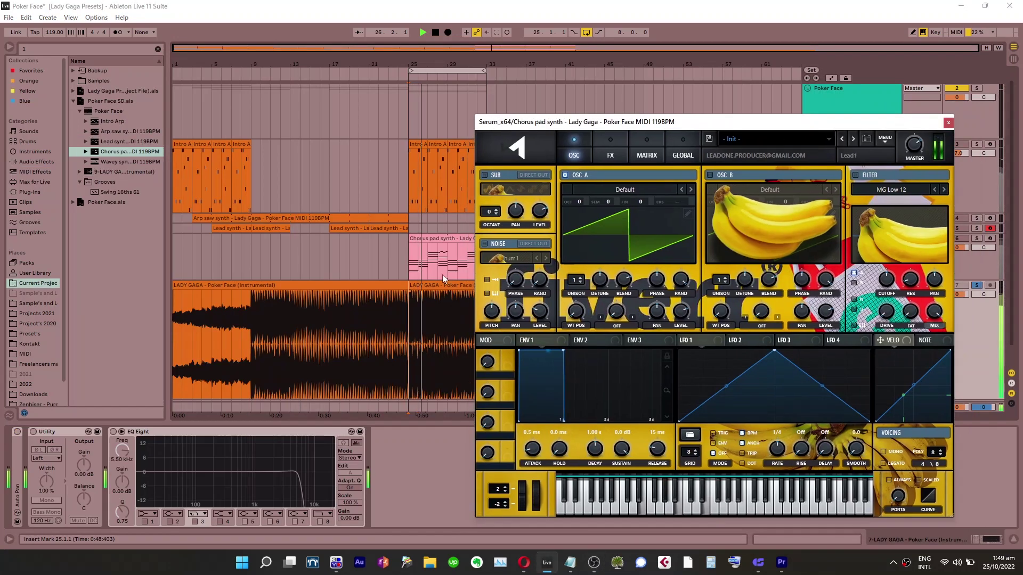
pyautogui.click(400, 254)
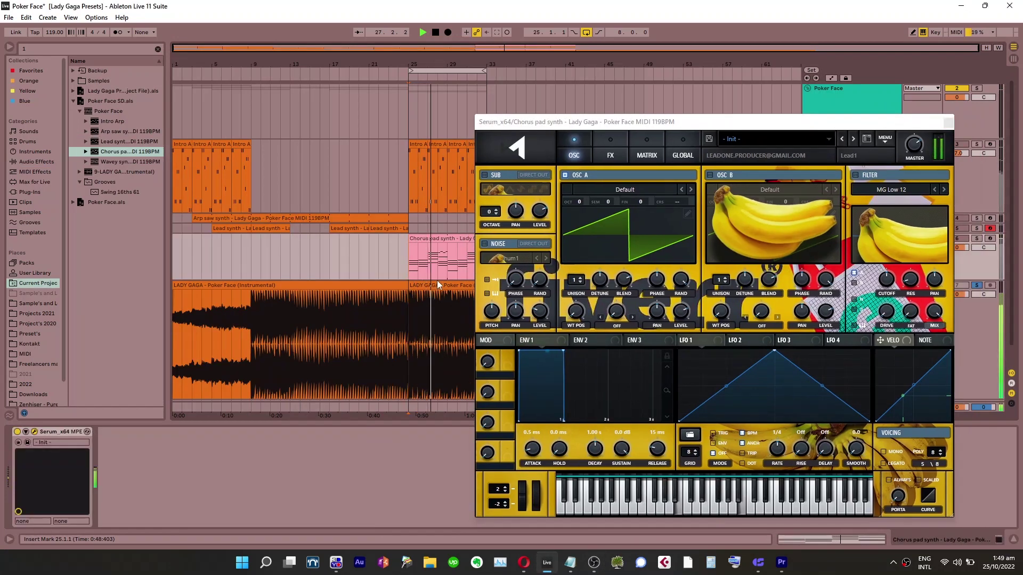
pyautogui.click(625, 189)
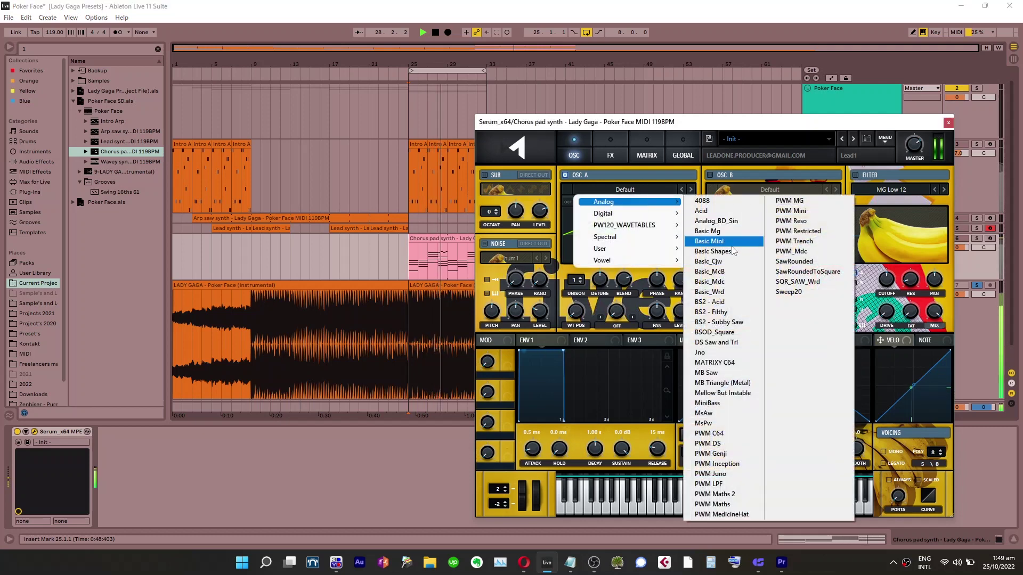
pyautogui.click(731, 249)
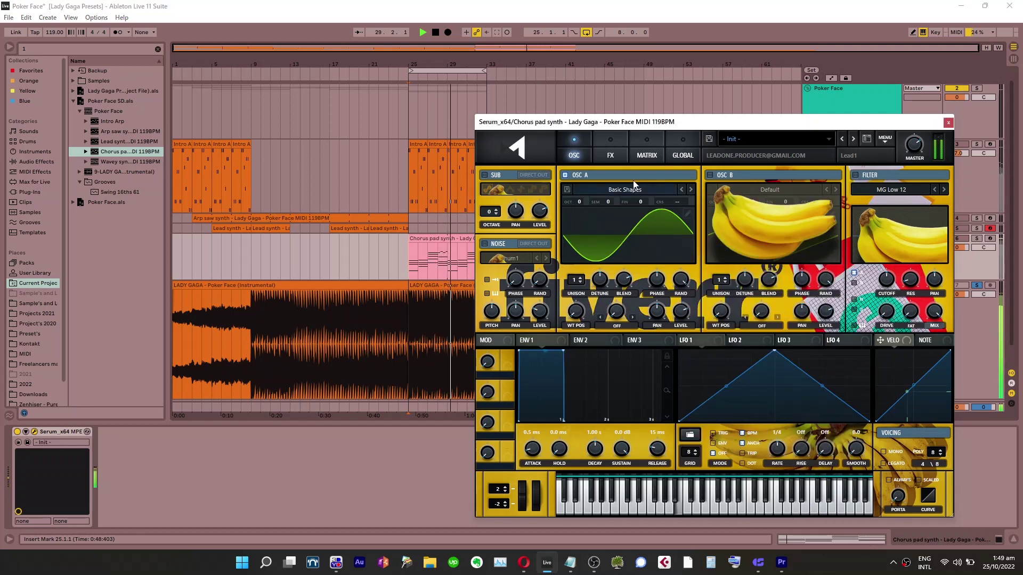
pyautogui.moveTo(578, 312); pyautogui.dragTo(582, 293)
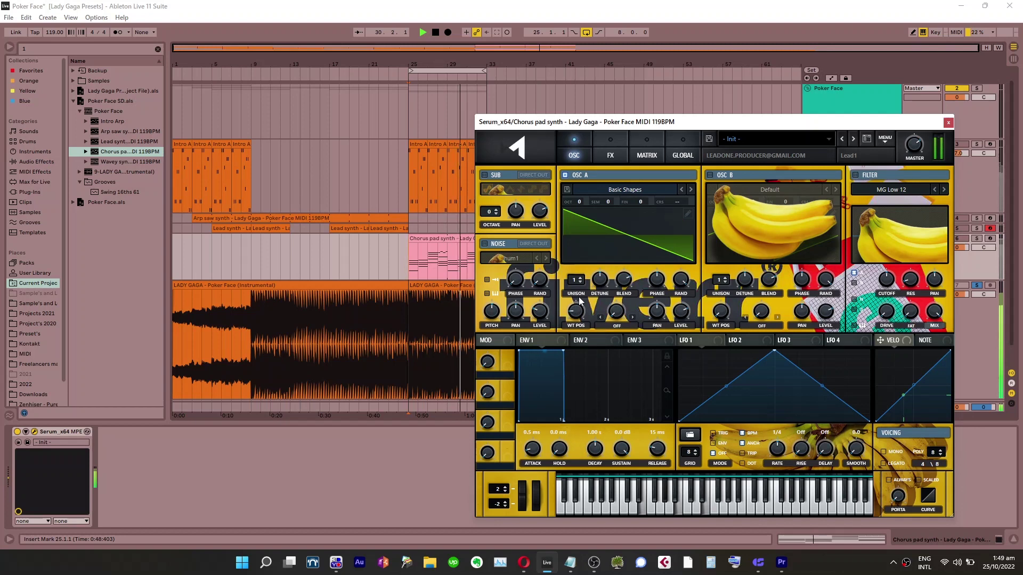
# Set oscillator A to 7 unison voices with 0.05 detune and enable the MG Low 12 filter
pyautogui.scroll(5, 579, 281)
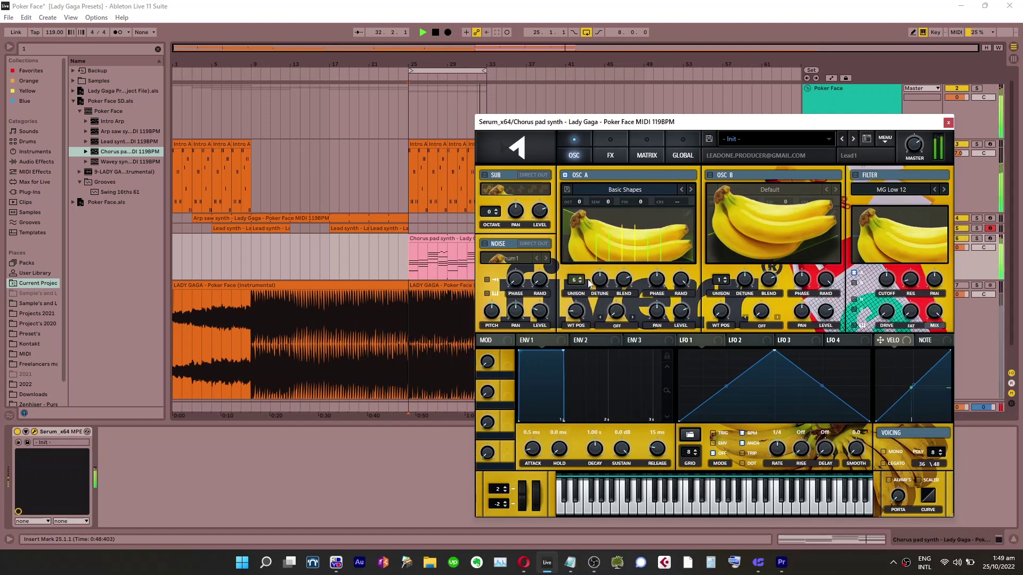
pyautogui.scroll(1, 579, 281)
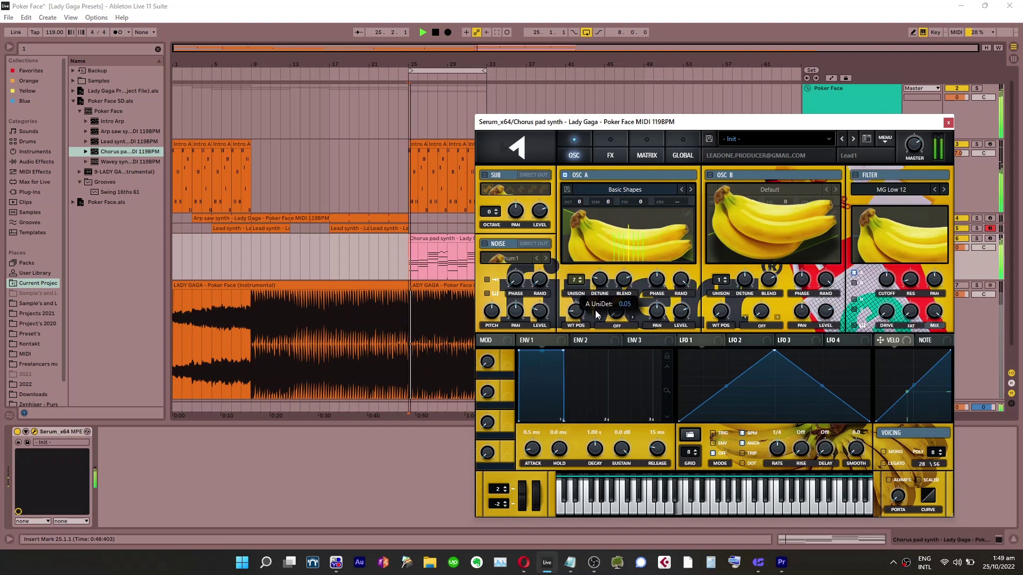
pyautogui.click(856, 176)
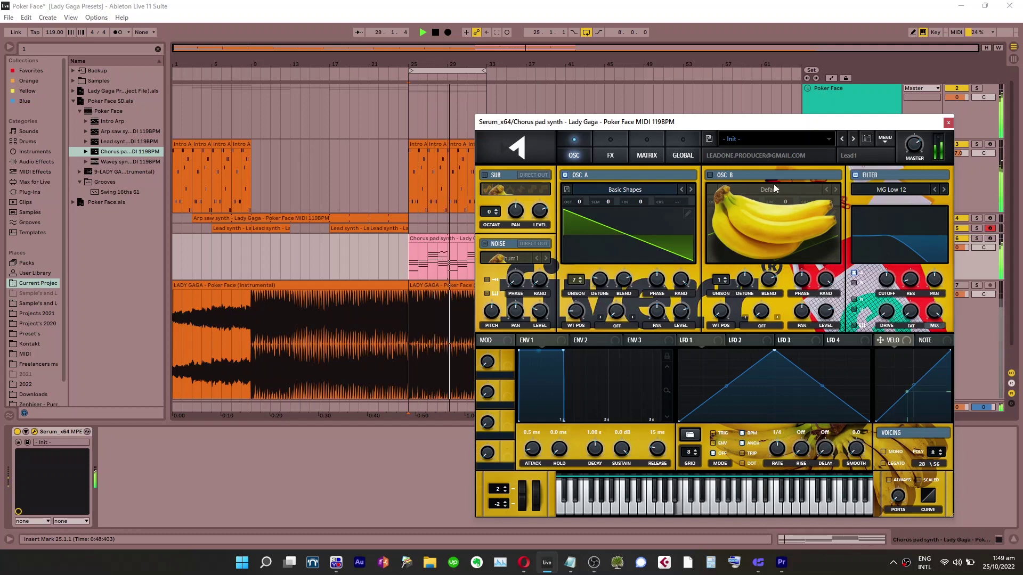
# Reset the chorus pad track's volume after trying -4.4 dB and set the pad synth's master volume to 54%
pyautogui.click(966, 238)
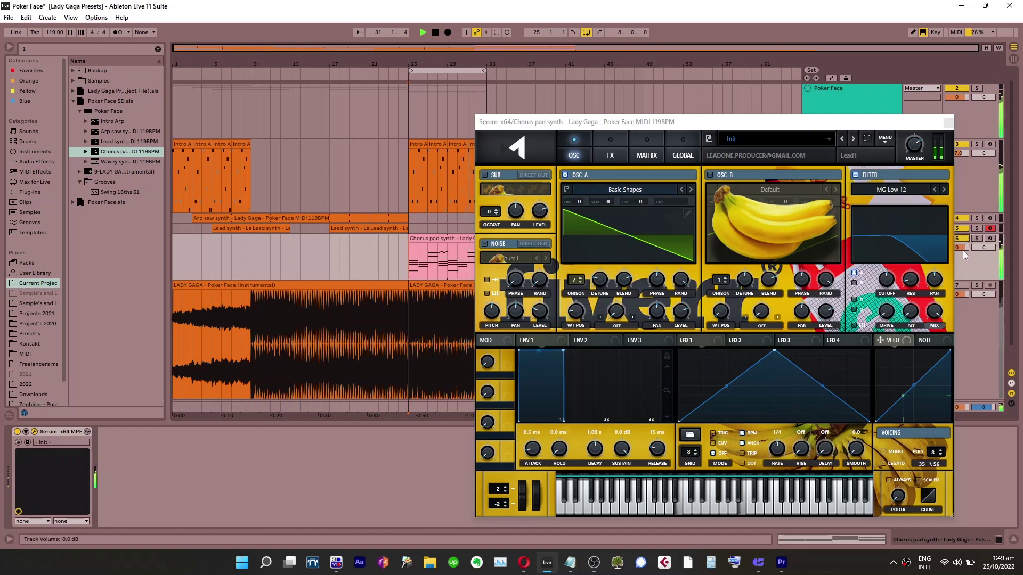
pyautogui.moveTo(963, 251); pyautogui.dragTo(963, 264)
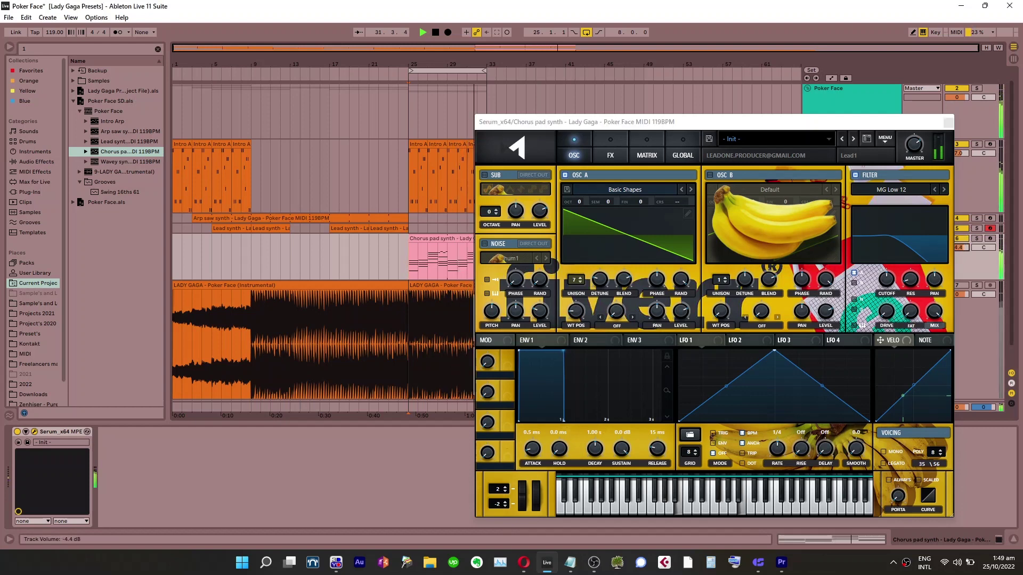
pyautogui.doubleClick(964, 249)
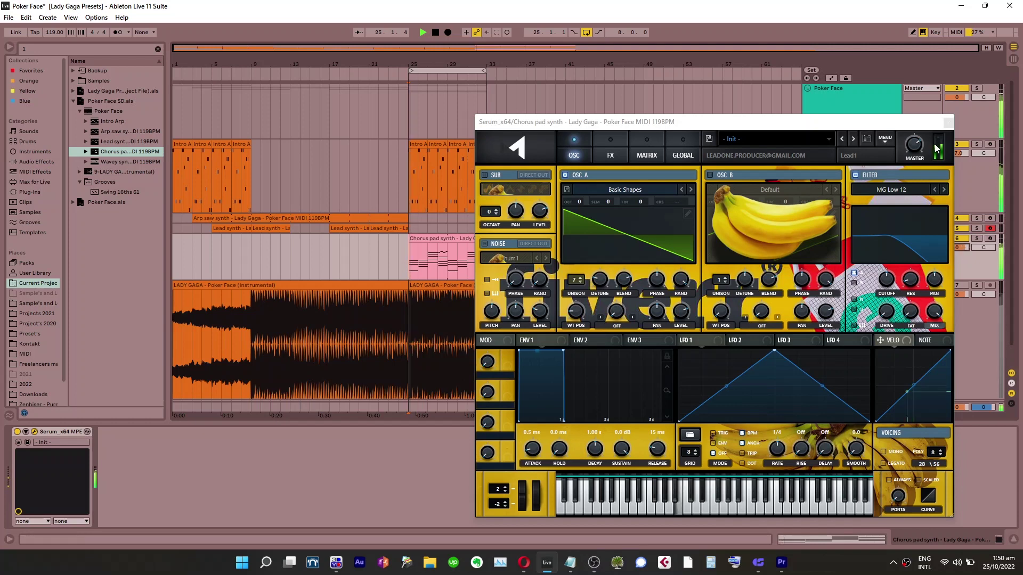
pyautogui.moveTo(915, 144); pyautogui.dragTo(923, 159)
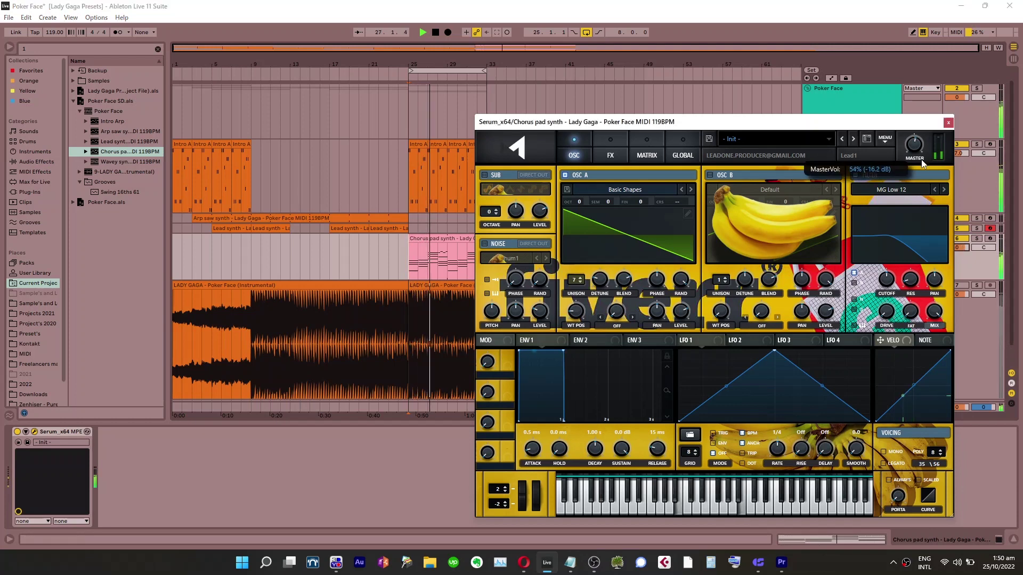
# Enable oscillator B in place of oscillator A and load the MB Saw wavetable into it
pyautogui.click(711, 175)
pyautogui.click(566, 175)
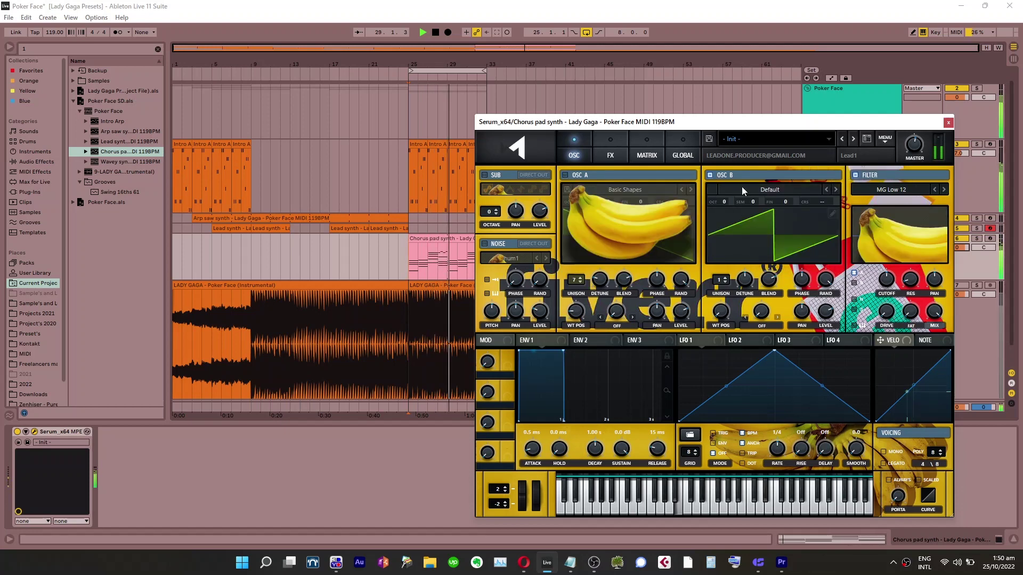
pyautogui.click(745, 190)
pyautogui.moveTo(799, 202)
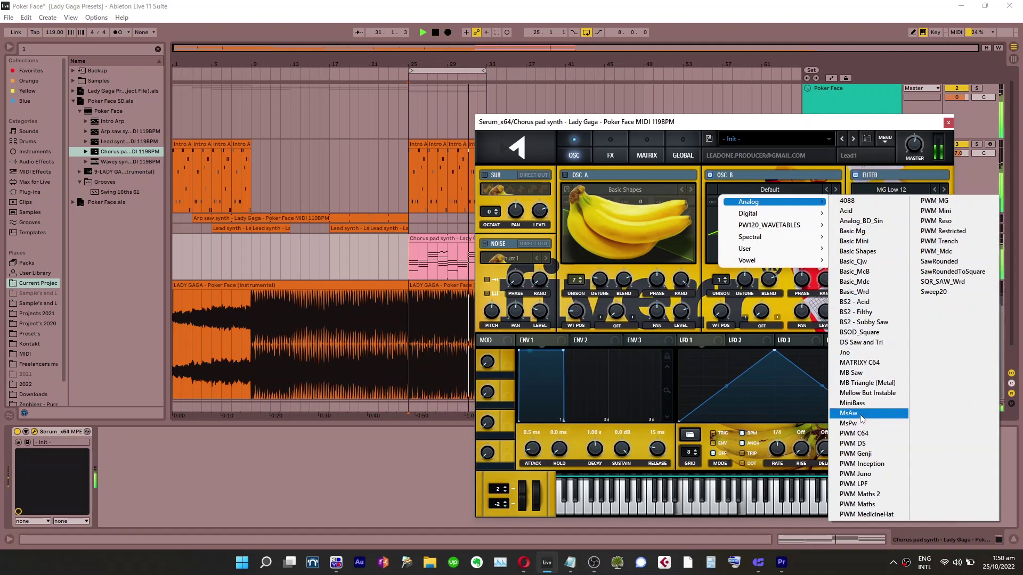
pyautogui.click(870, 373)
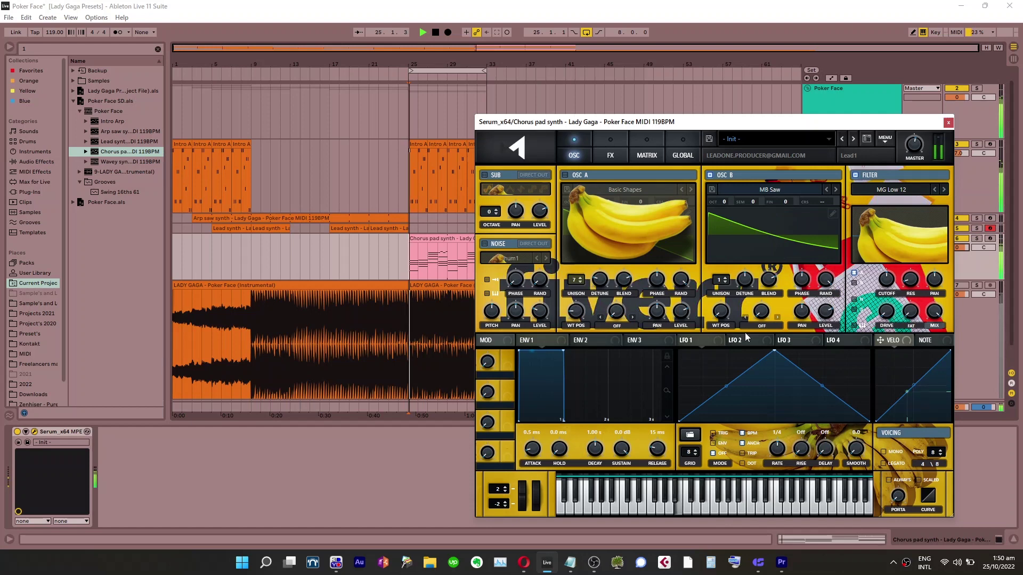
# Set oscillator B to 7 unison voices with 0.02 detune, advance its wavetable position and lower its level
pyautogui.moveTo(720, 311); pyautogui.dragTo(733, 232)
pyautogui.moveTo(746, 279); pyautogui.dragTo(747, 325)
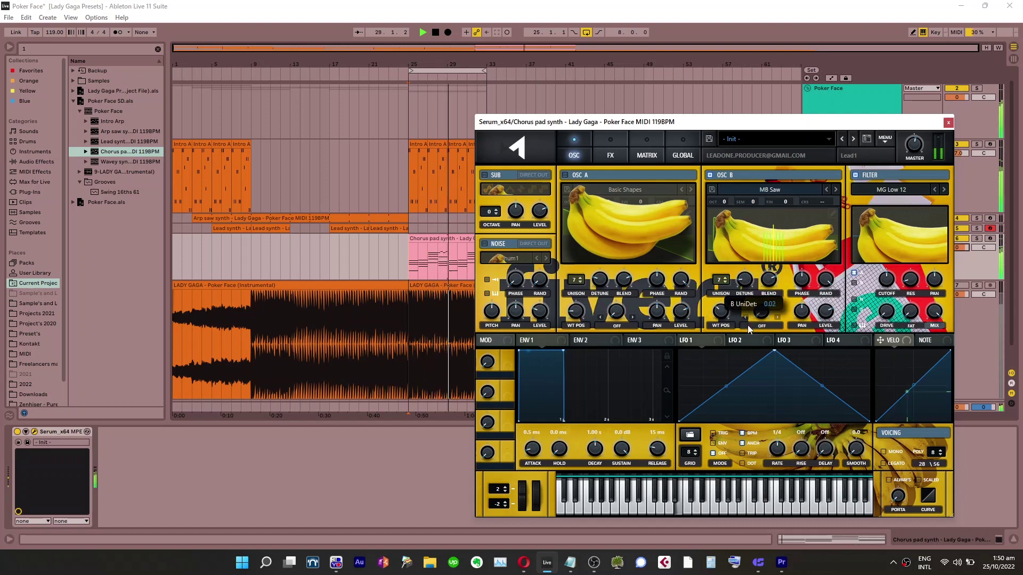
pyautogui.moveTo(827, 314)
pyautogui.mouseDown()
pyautogui.moveTo(815, 427)
pyautogui.moveTo(837, 323)
pyautogui.mouseUp()
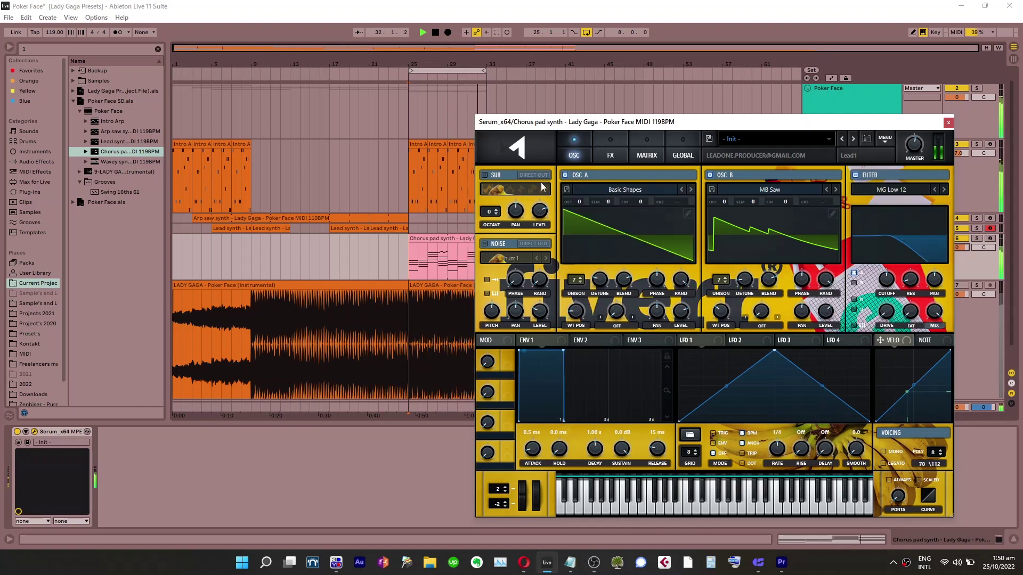
# Raise oscillator B by one octave and refine its wavetable position around 90, temporarily disabling oscillator A and comparing with the instrumental
pyautogui.moveTo(725, 202); pyautogui.dragTo(727, 189)
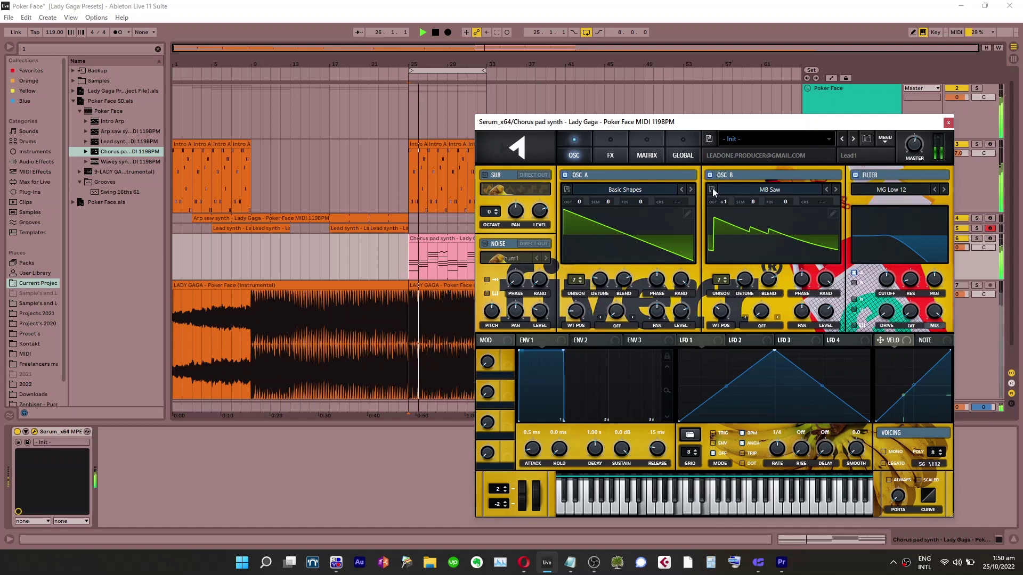
pyautogui.moveTo(720, 311)
pyautogui.mouseDown()
pyautogui.moveTo(725, 327)
pyautogui.moveTo(732, 297)
pyautogui.moveTo(731, 317)
pyautogui.mouseUp()
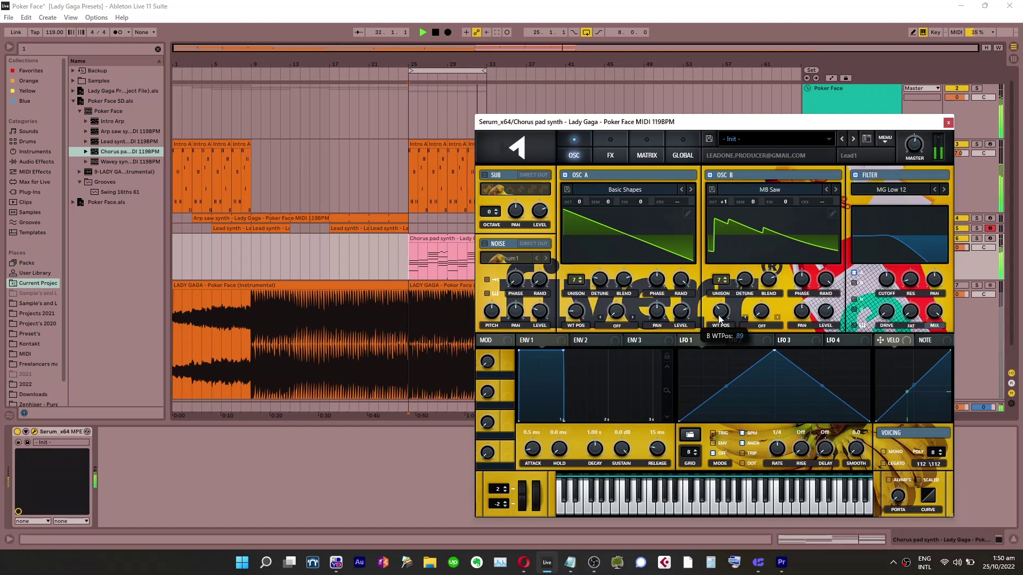
pyautogui.click(587, 178)
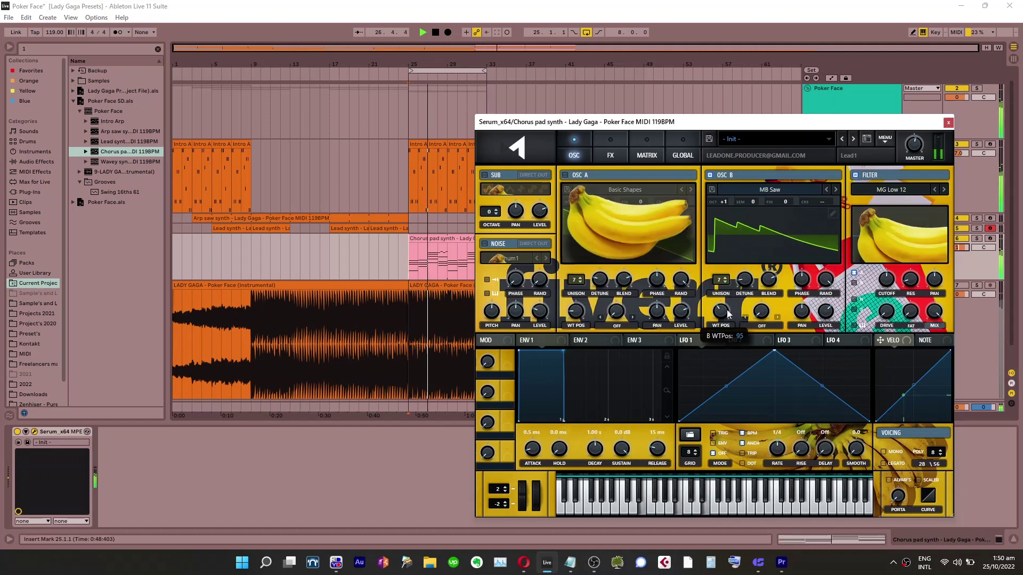
pyautogui.click(377, 463)
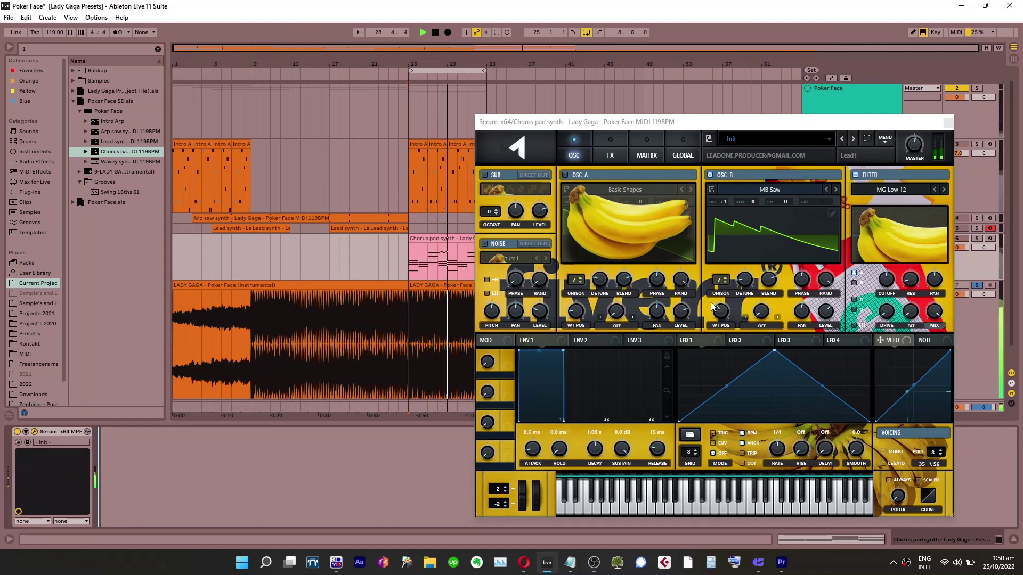
pyautogui.press('1')
pyautogui.click(722, 316)
pyautogui.moveTo(723, 316); pyautogui.dragTo(723, 319)
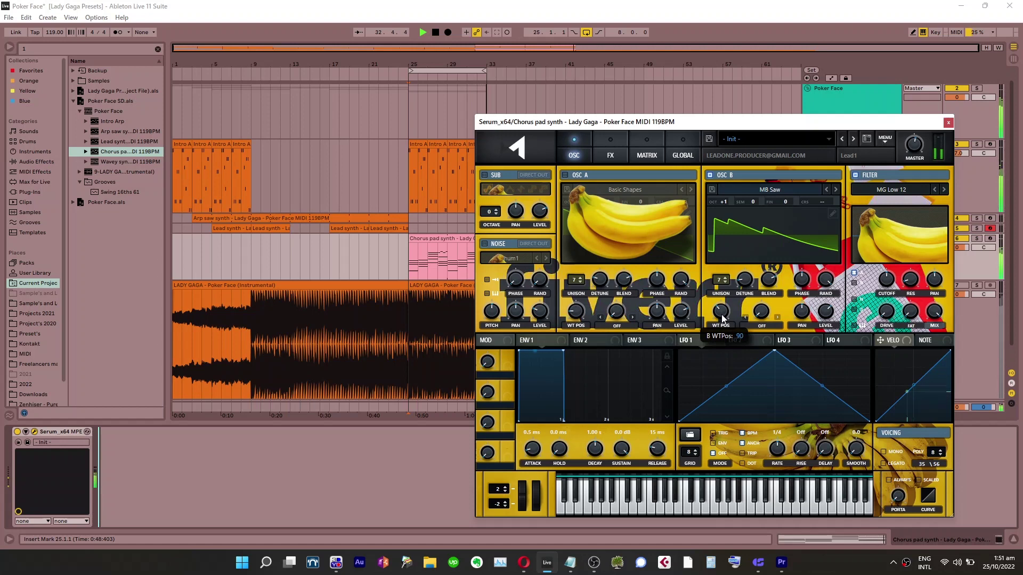
pyautogui.moveTo(722, 319)
pyautogui.mouseDown()
pyautogui.moveTo(723, 327)
pyautogui.moveTo(740, 284)
pyautogui.moveTo(733, 324)
pyautogui.mouseUp()
pyautogui.click(572, 175)
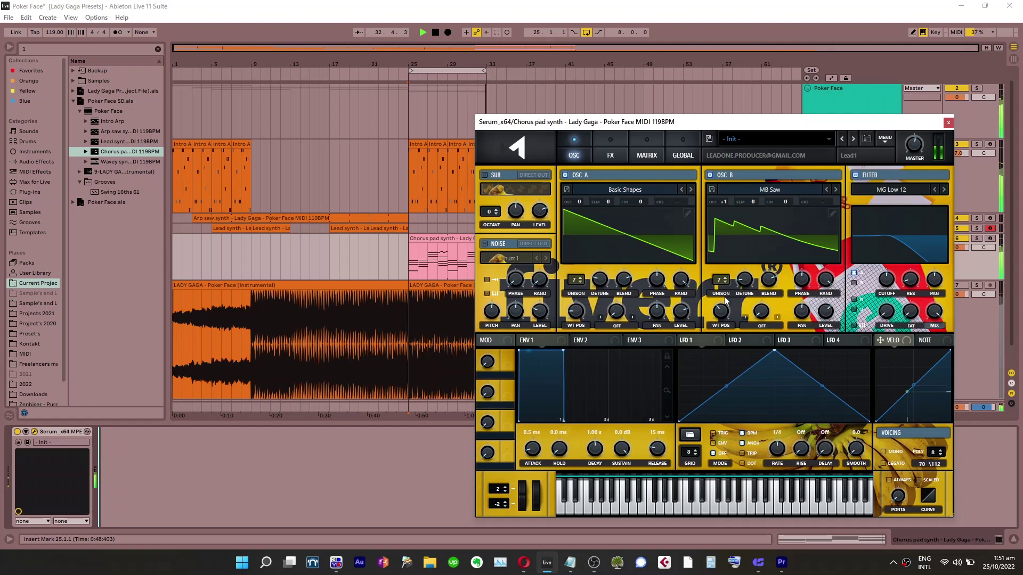
# Set oscillator B's unison detune to 0.03 and reduce oscillator A to 6 unison voices
pyautogui.click(751, 286)
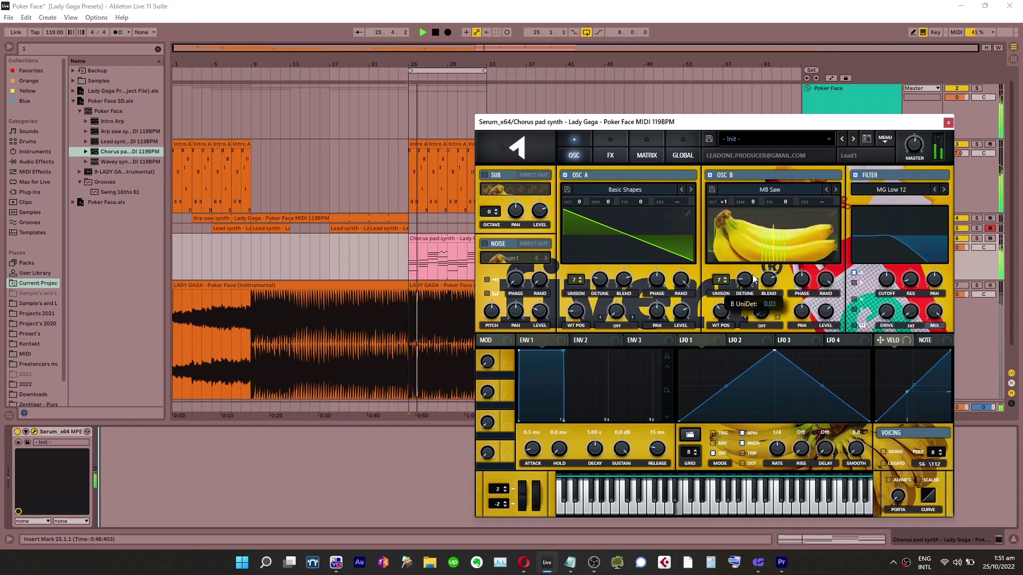
pyautogui.click(579, 284)
pyautogui.moveTo(578, 284); pyautogui.dragTo(582, 318)
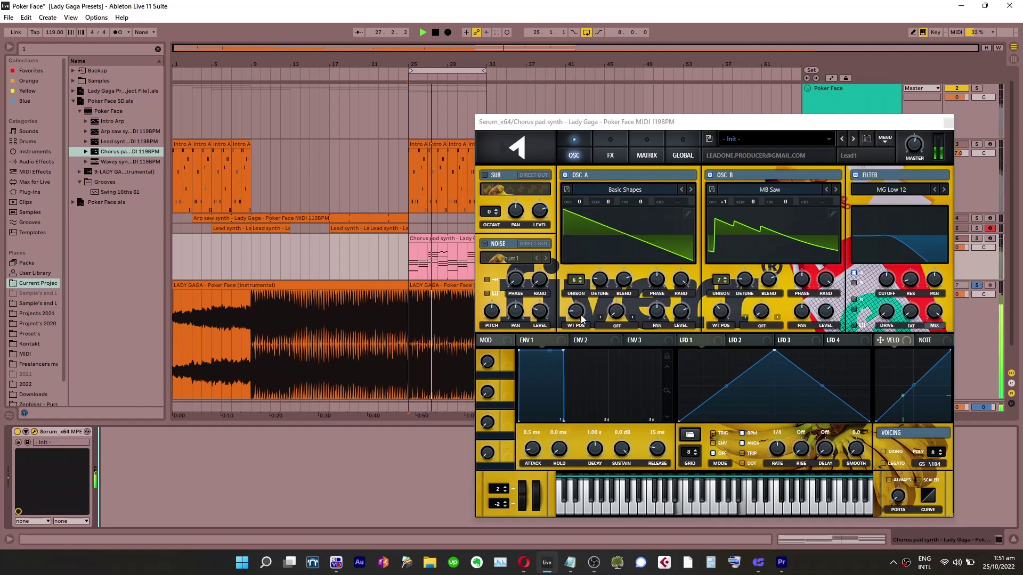
pyautogui.click(607, 281)
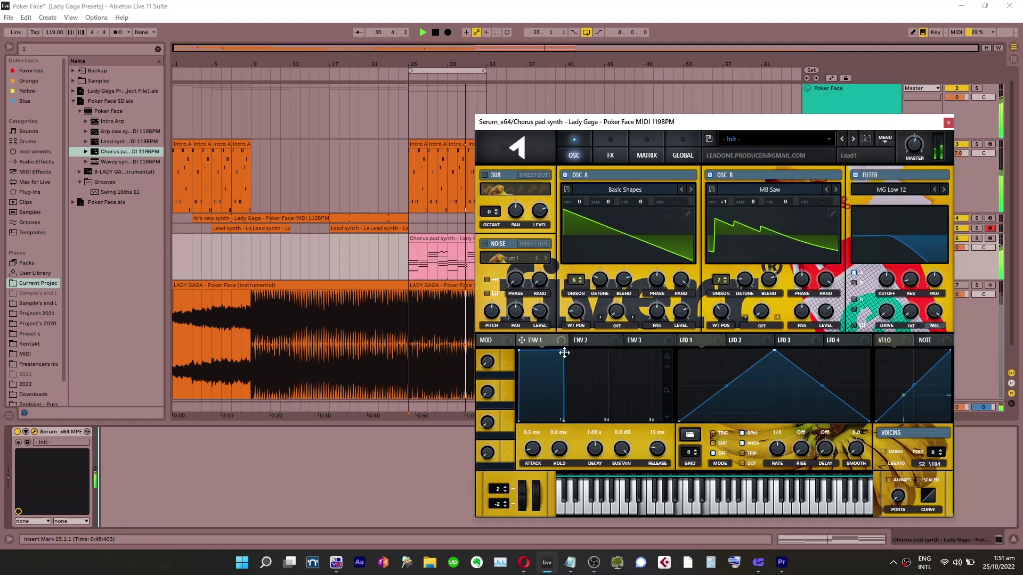
# Shape envelope 1 with -3.2 dB sustain and 696 ms release, and adjust oscillator A's unison blend
pyautogui.moveTo(564, 353); pyautogui.dragTo(566, 362)
pyautogui.moveTo(656, 449)
pyautogui.mouseDown()
pyautogui.moveTo(660, 418)
pyautogui.moveTo(652, 472)
pyautogui.moveTo(655, 463)
pyautogui.mouseUp()
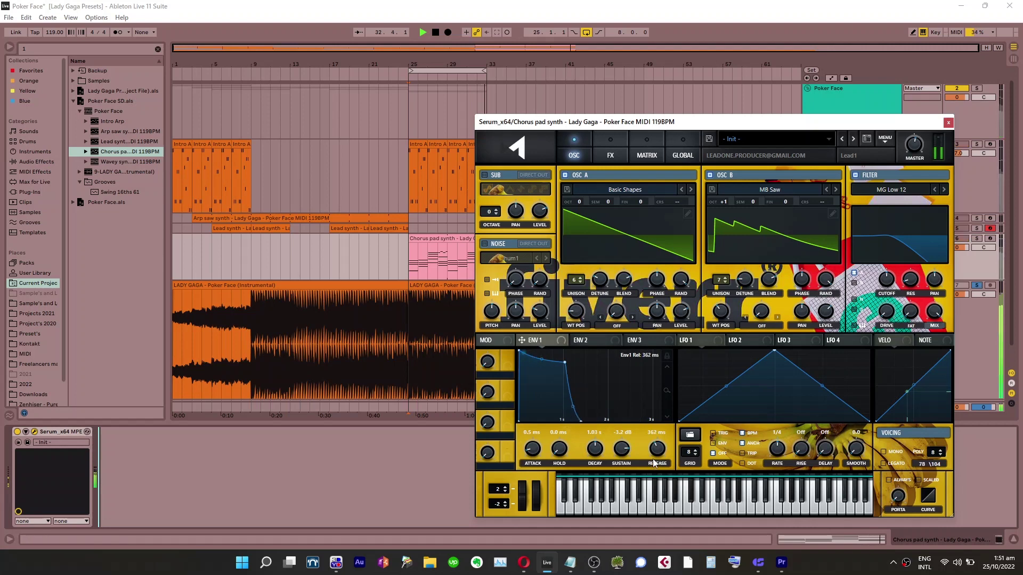
pyautogui.moveTo(581, 421); pyautogui.dragTo(590, 421)
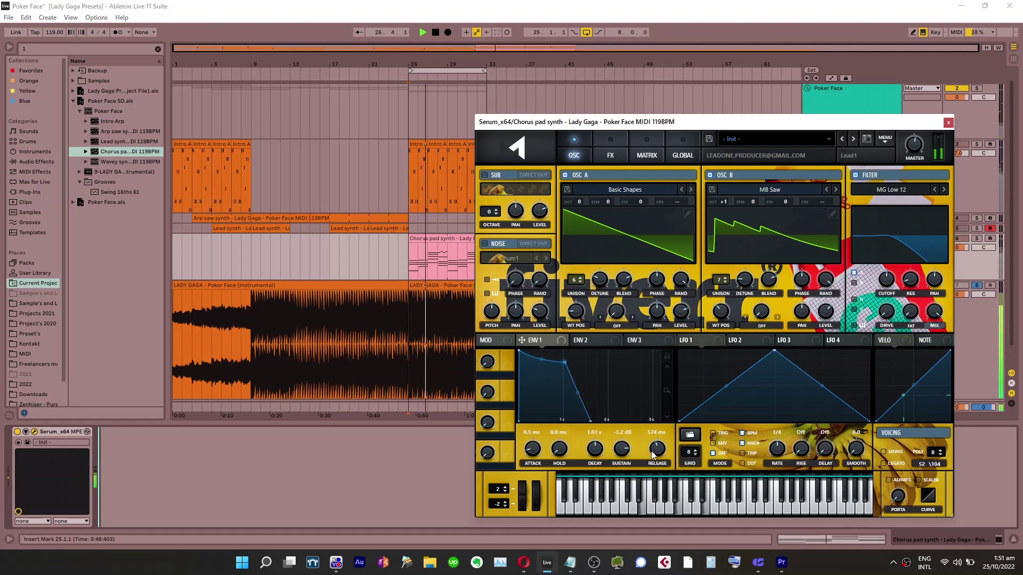
pyautogui.moveTo(656, 457); pyautogui.dragTo(656, 450)
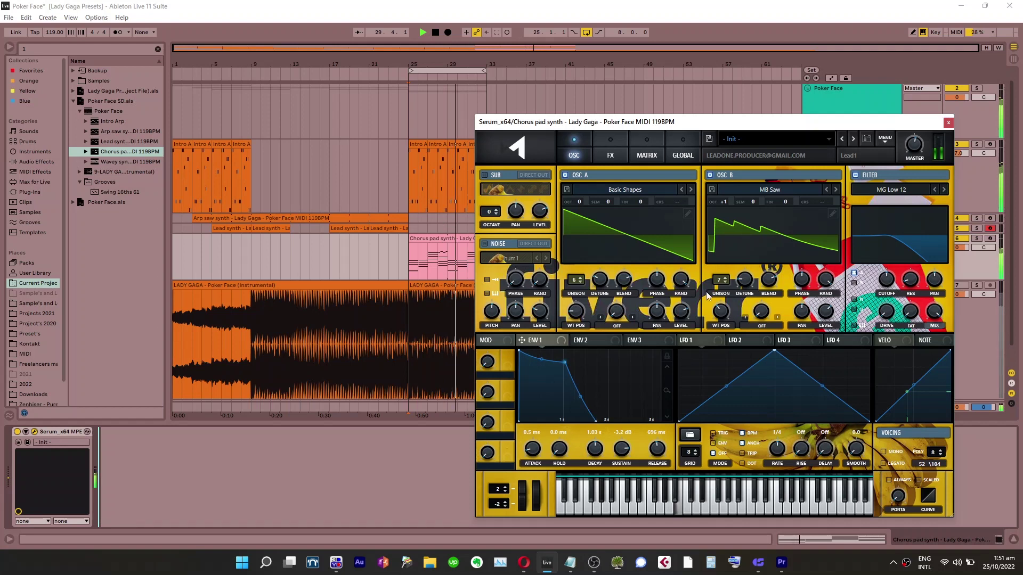
pyautogui.moveTo(626, 279); pyautogui.dragTo(631, 268)
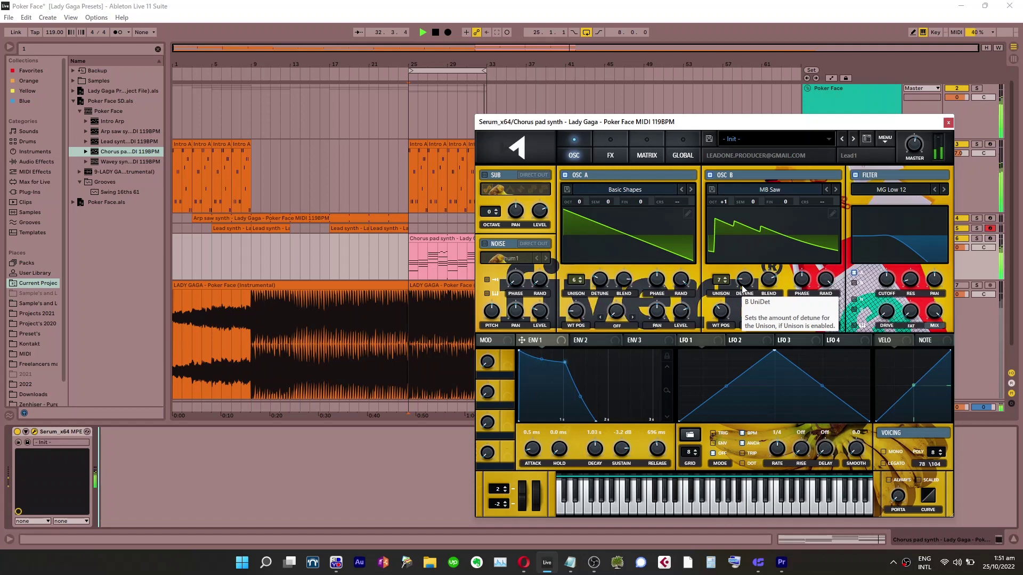
# Enable the EQ effect with a low-cut lower band and reduced Q, and place Chorus directly after it at the start of the effects chain
pyautogui.click(611, 151)
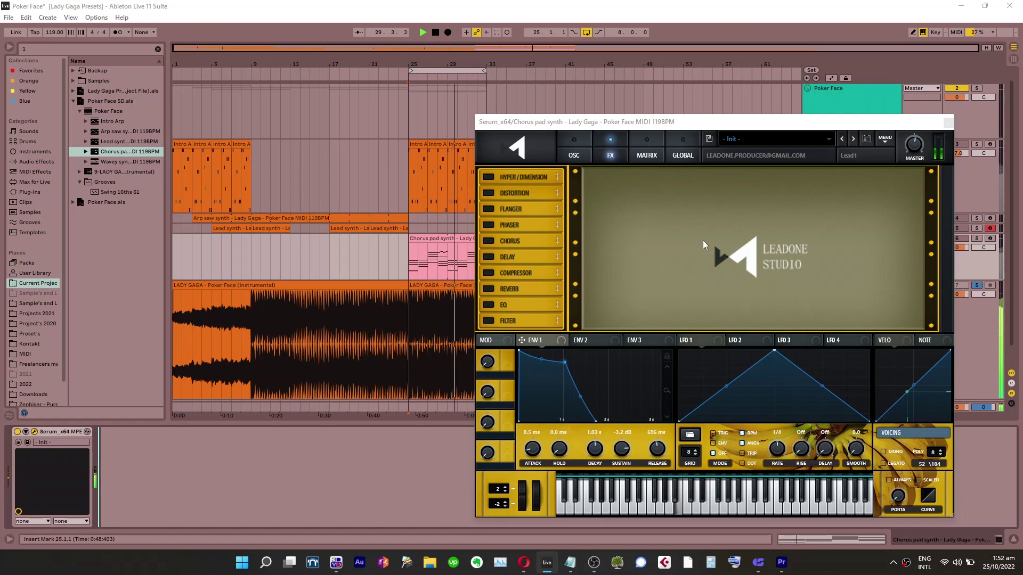
pyautogui.click(488, 305)
pyautogui.click(722, 197)
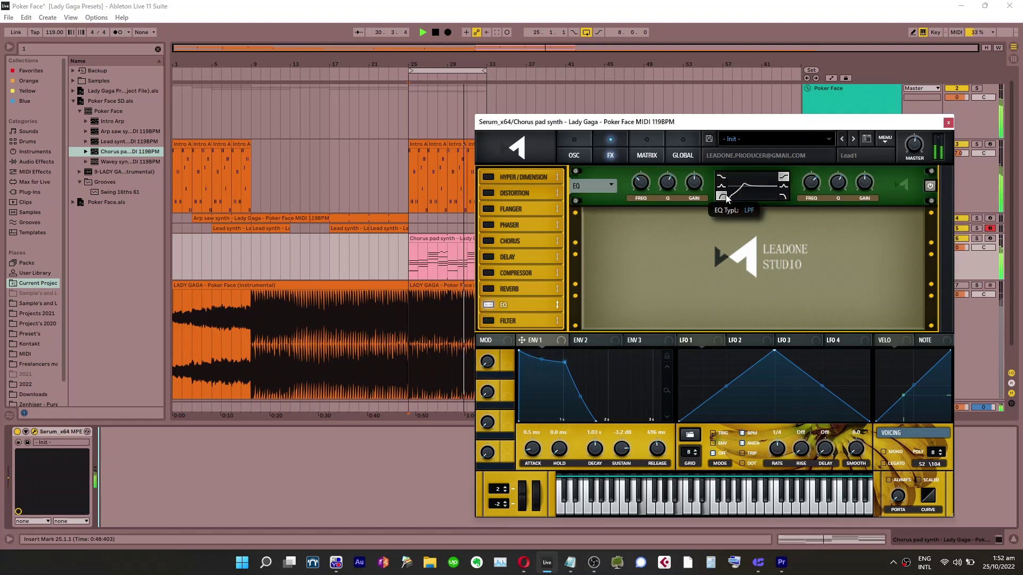
pyautogui.moveTo(669, 183); pyautogui.dragTo(668, 205)
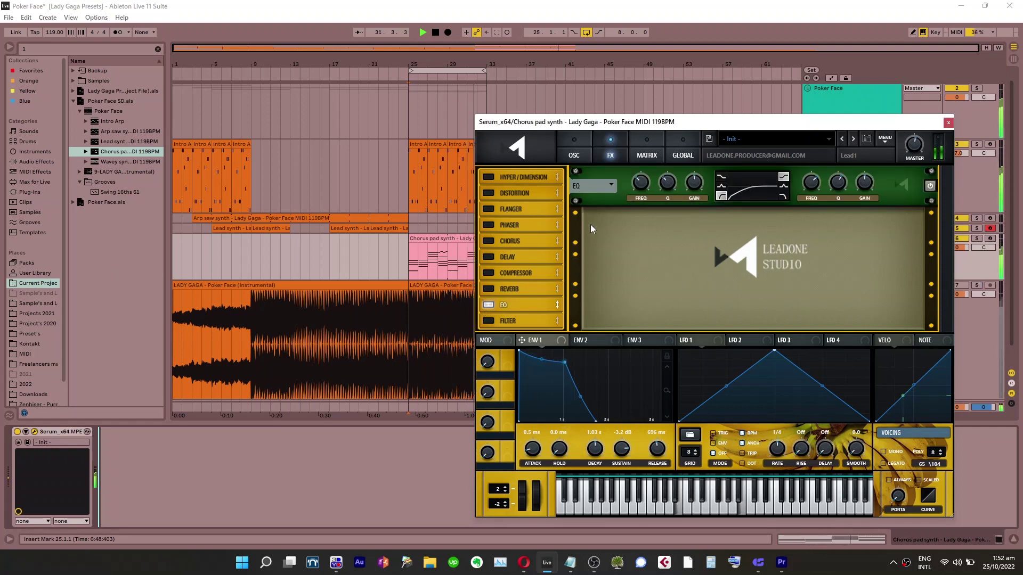
pyautogui.click(488, 242)
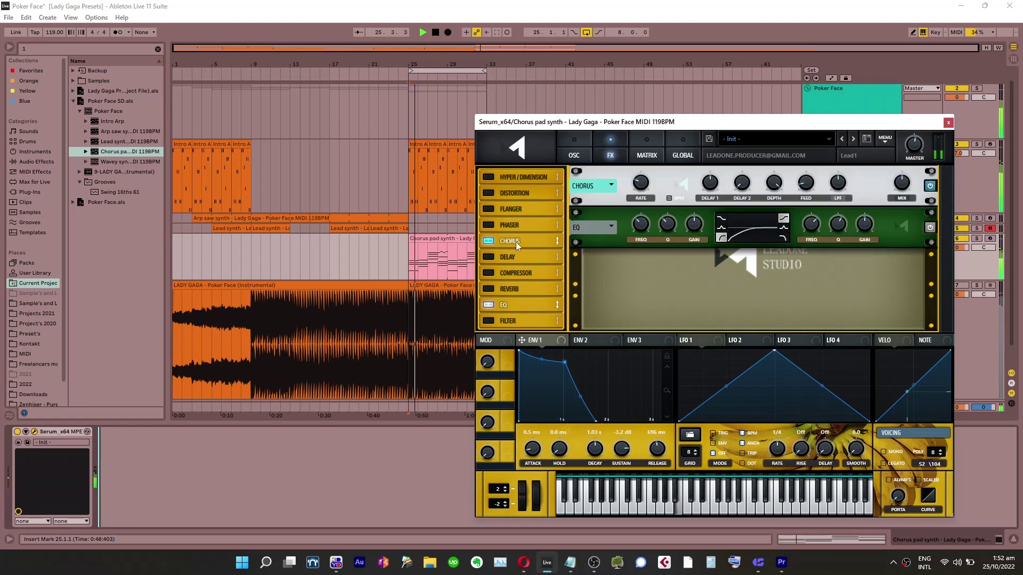
pyautogui.moveTo(513, 240); pyautogui.dragTo(524, 189)
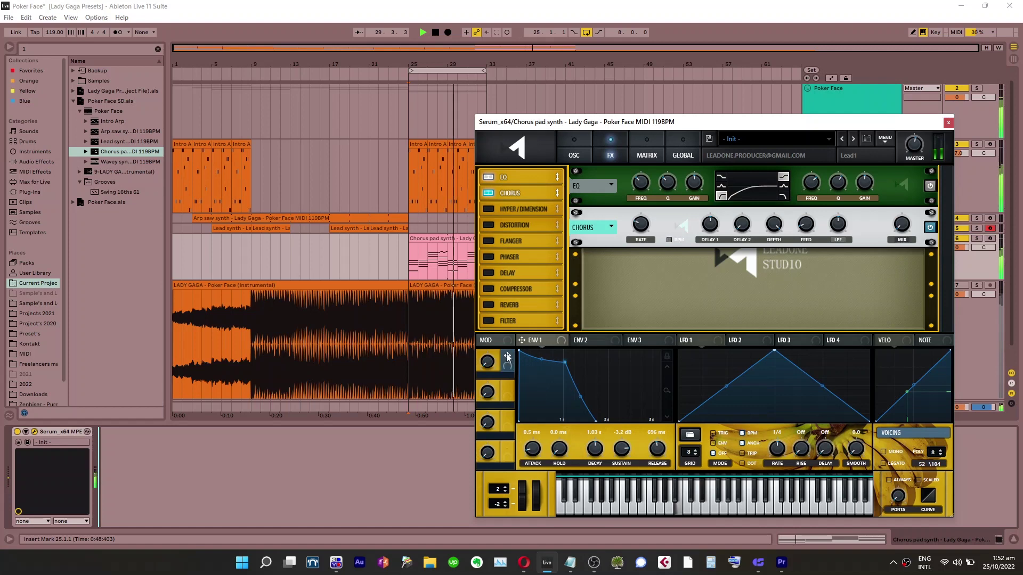
# Assign macro 1 to the chorus mix and name the macro CHORUS
pyautogui.doubleClick(495, 376)
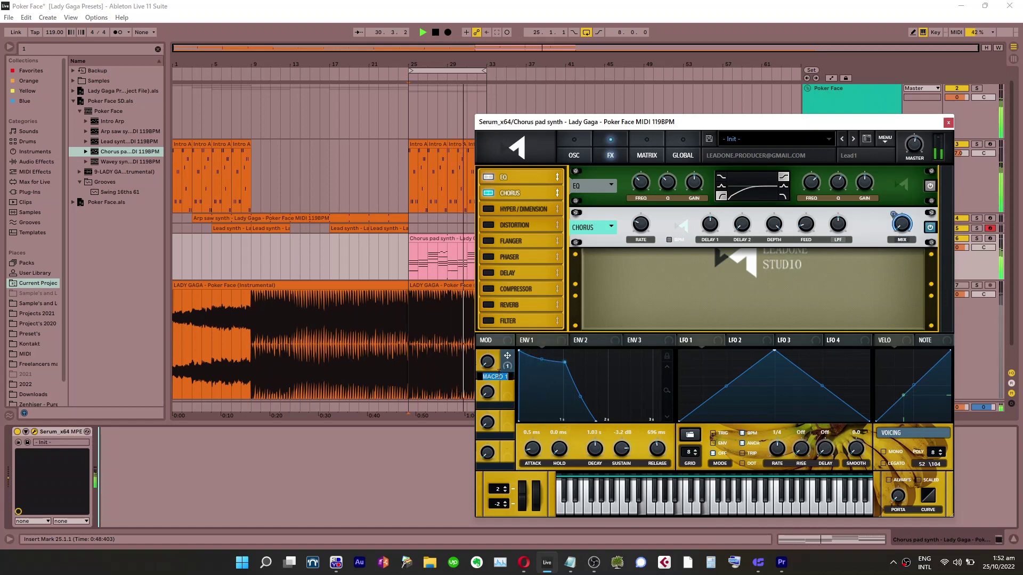
pyautogui.write('CHORUS')
pyautogui.press('Return')
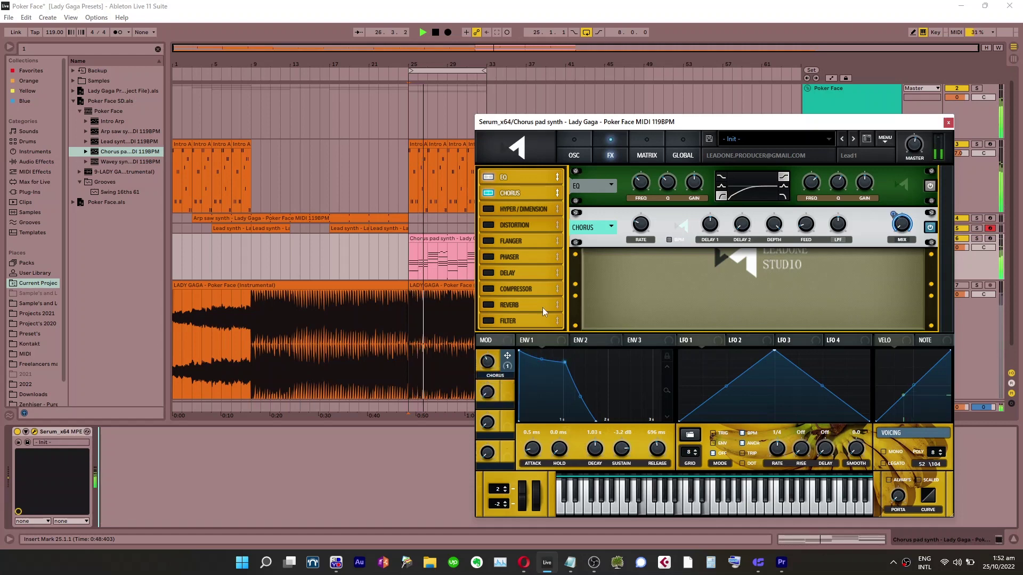
# Enable the Reverb effect after the chorus and set its mix to about 48%
pyautogui.click(489, 305)
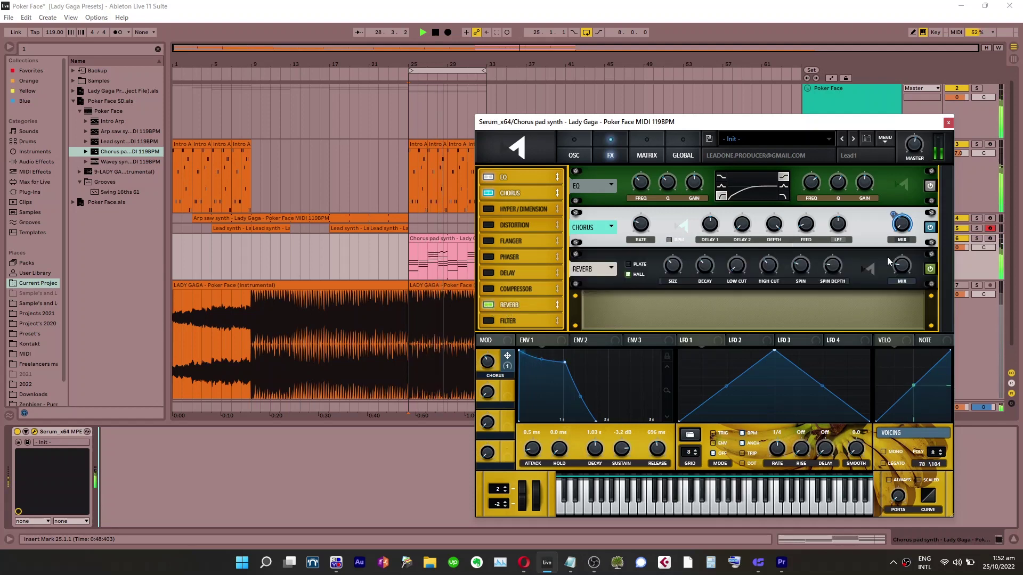
pyautogui.moveTo(915, 245); pyautogui.dragTo(917, 240)
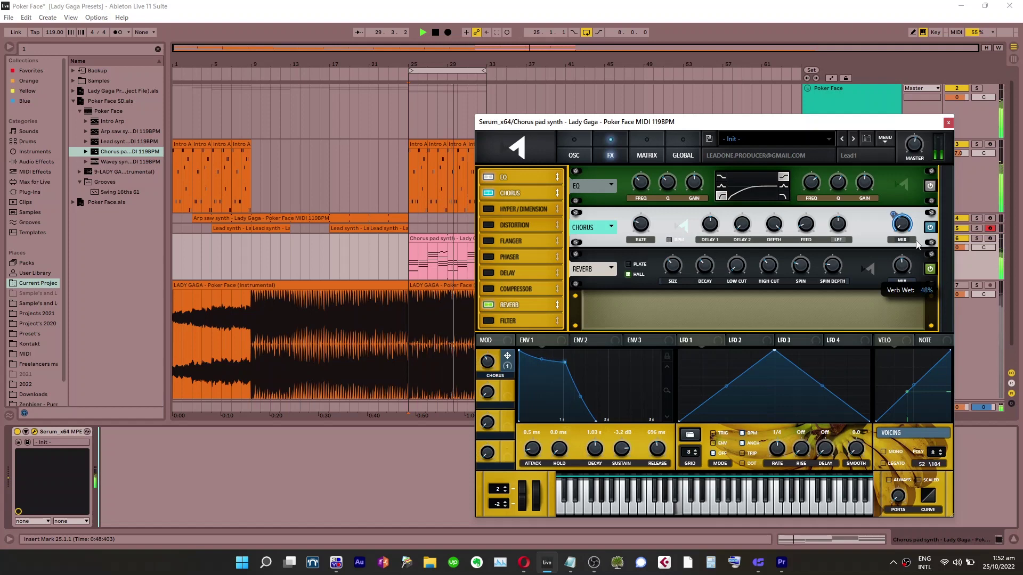
# Enable the Filter effect with the High 24 type and assign macro 2 to its cutoff
pyautogui.click(499, 322)
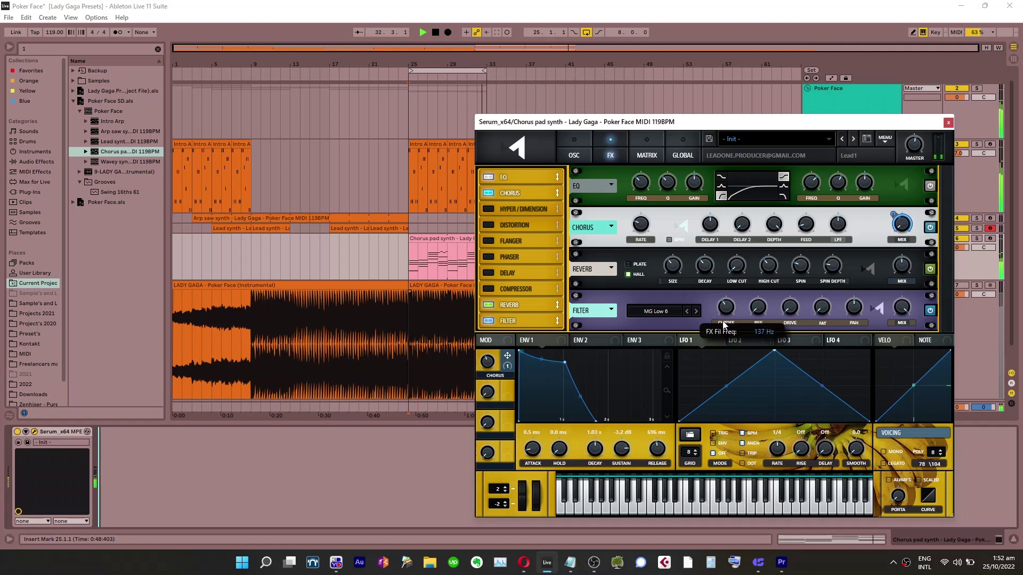
pyautogui.click(675, 312)
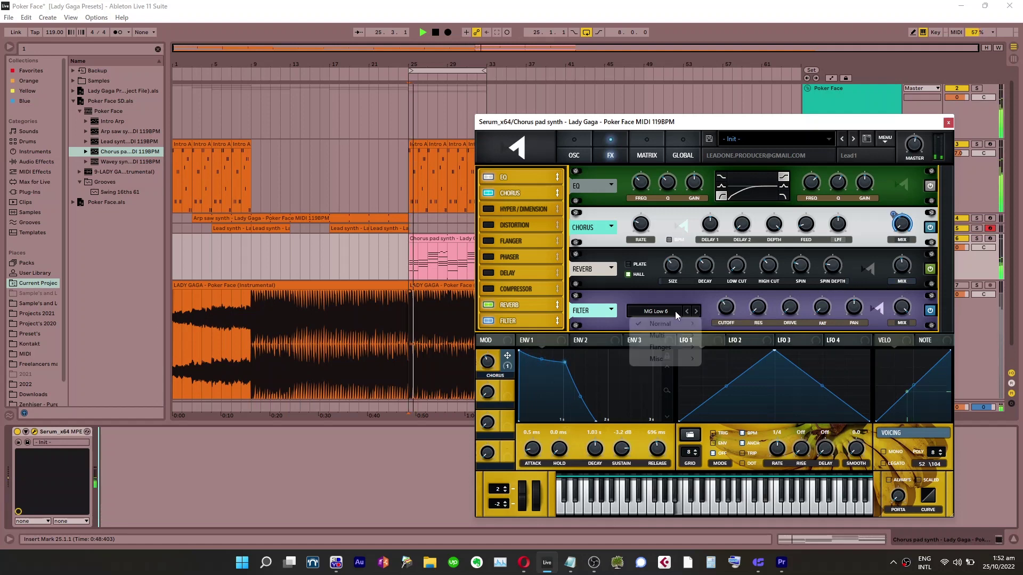
pyautogui.moveTo(671, 324)
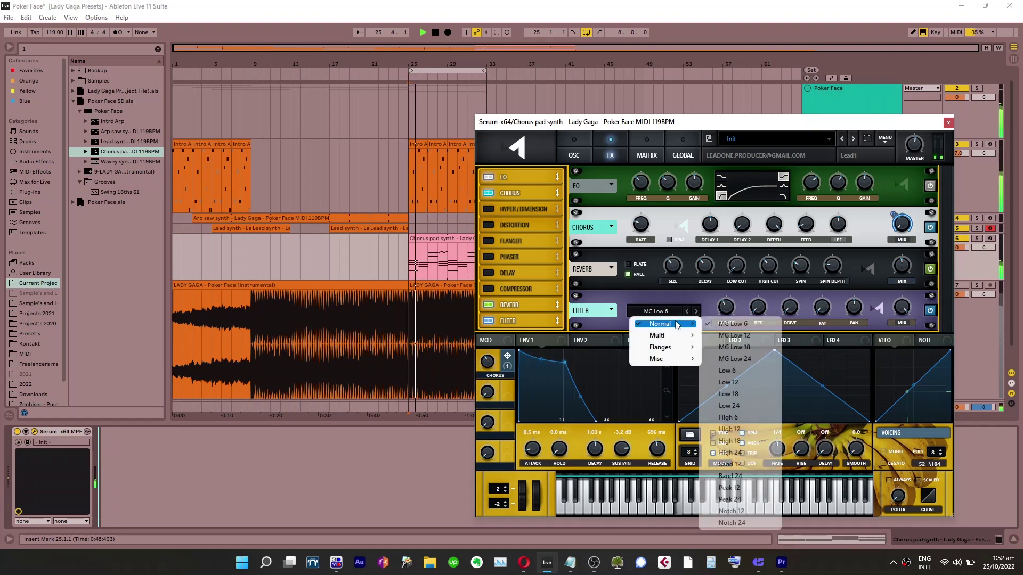
pyautogui.click(741, 452)
pyautogui.moveTo(720, 323)
pyautogui.mouseDown()
pyautogui.moveTo(741, 273)
pyautogui.moveTo(726, 334)
pyautogui.mouseUp()
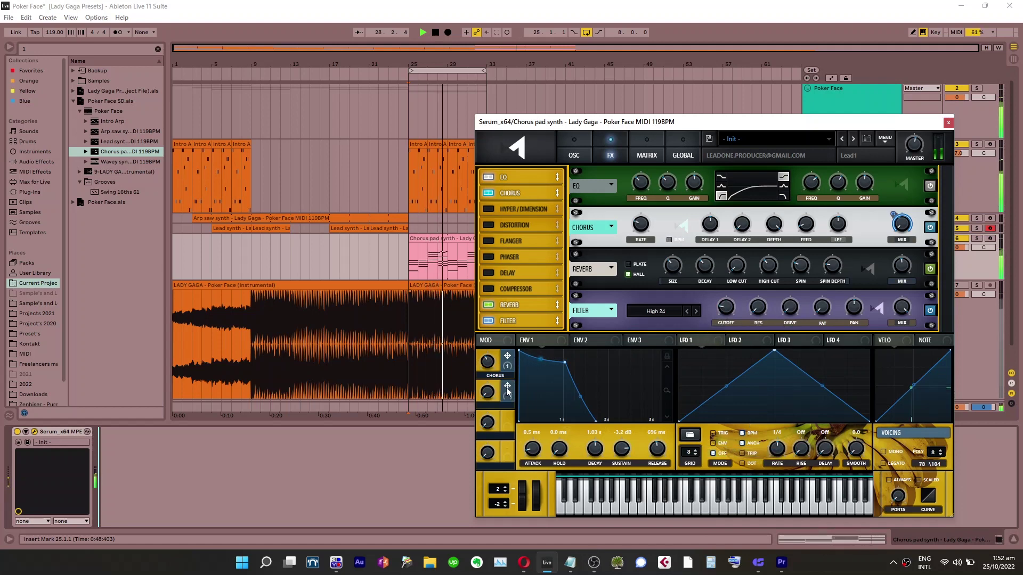
pyautogui.moveTo(507, 387); pyautogui.dragTo(726, 311)
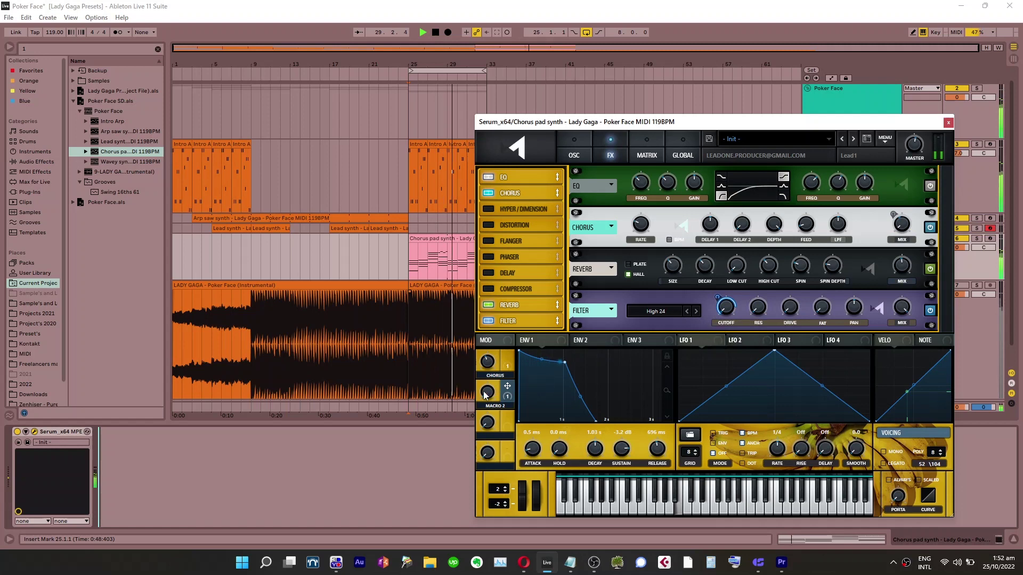
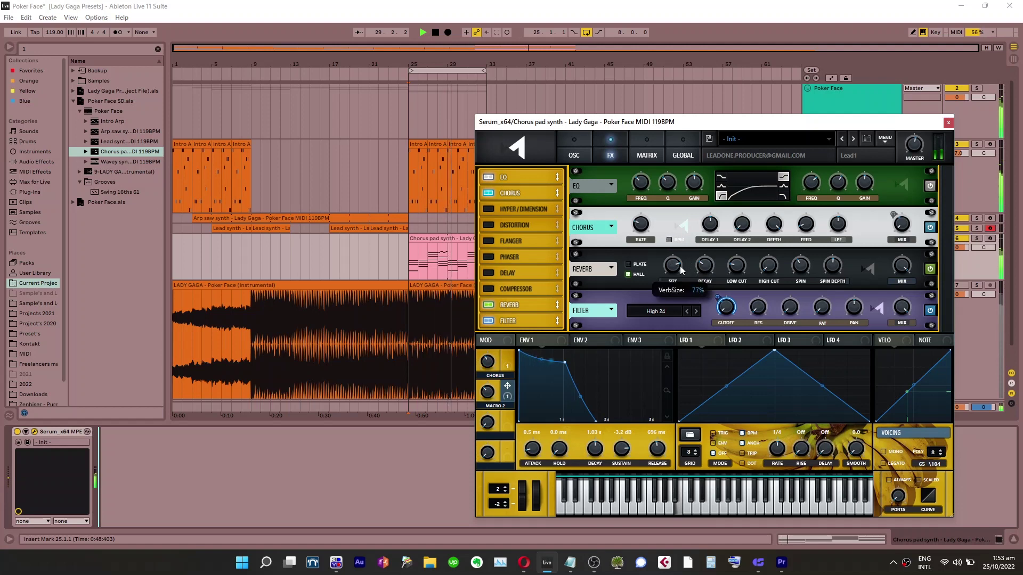
# Fine-tune the reverb's size and mix, and raise the chorus LPF frequency with the reverb bypassed
pyautogui.moveTo(681, 268); pyautogui.dragTo(682, 272)
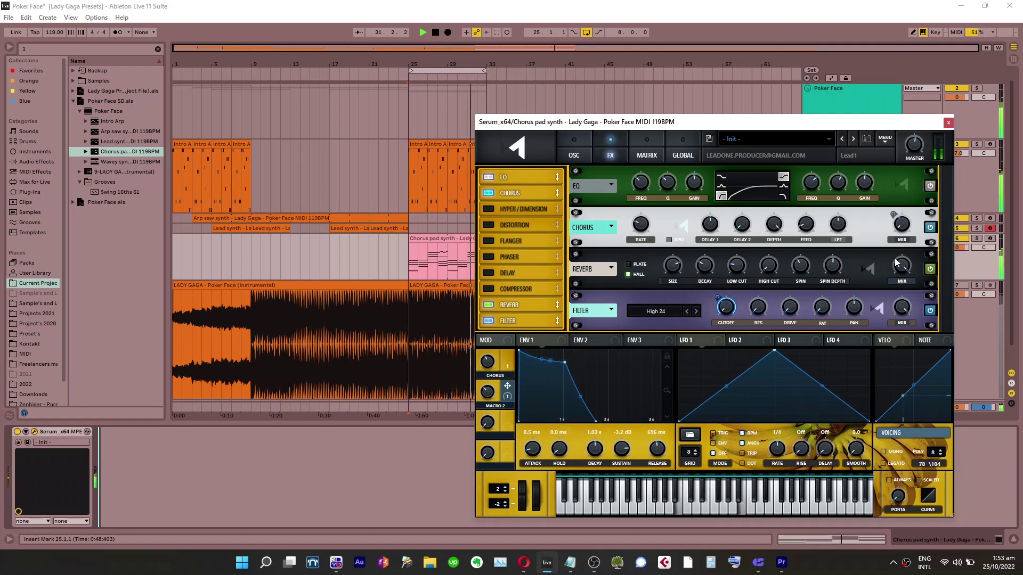
pyautogui.moveTo(897, 349); pyautogui.dragTo(899, 322)
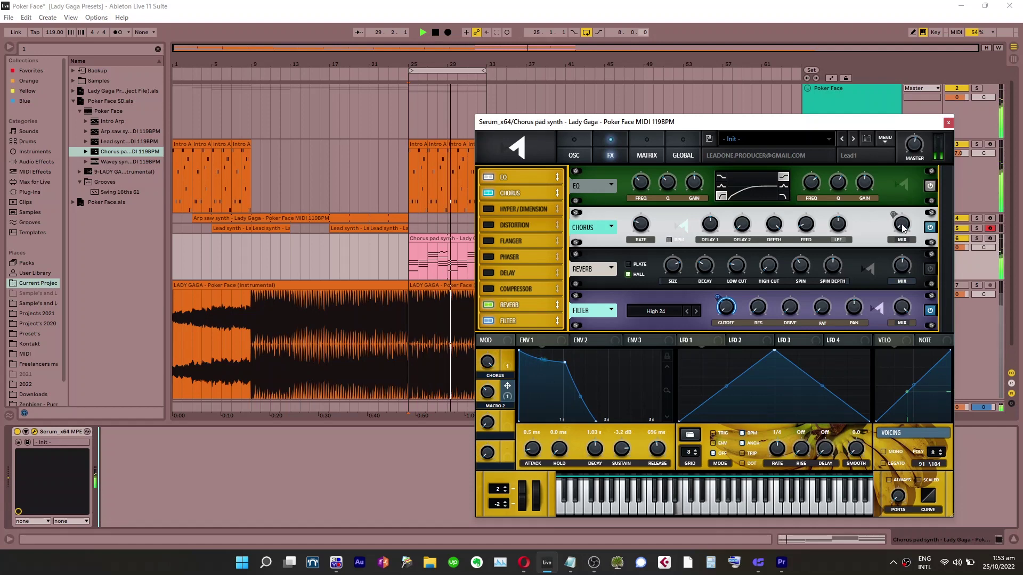
pyautogui.moveTo(838, 226); pyautogui.dragTo(845, 213)
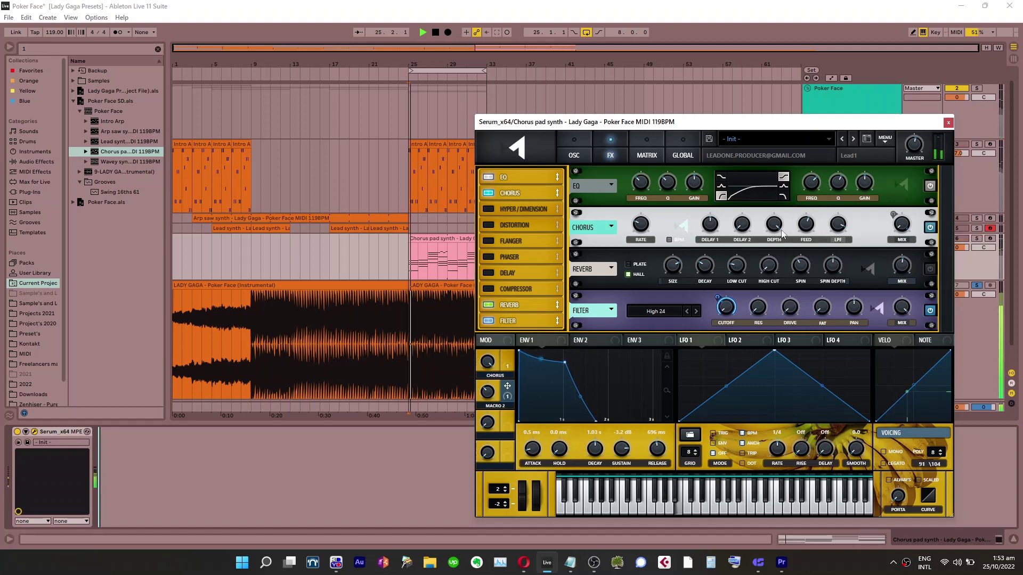
pyautogui.moveTo(770, 232)
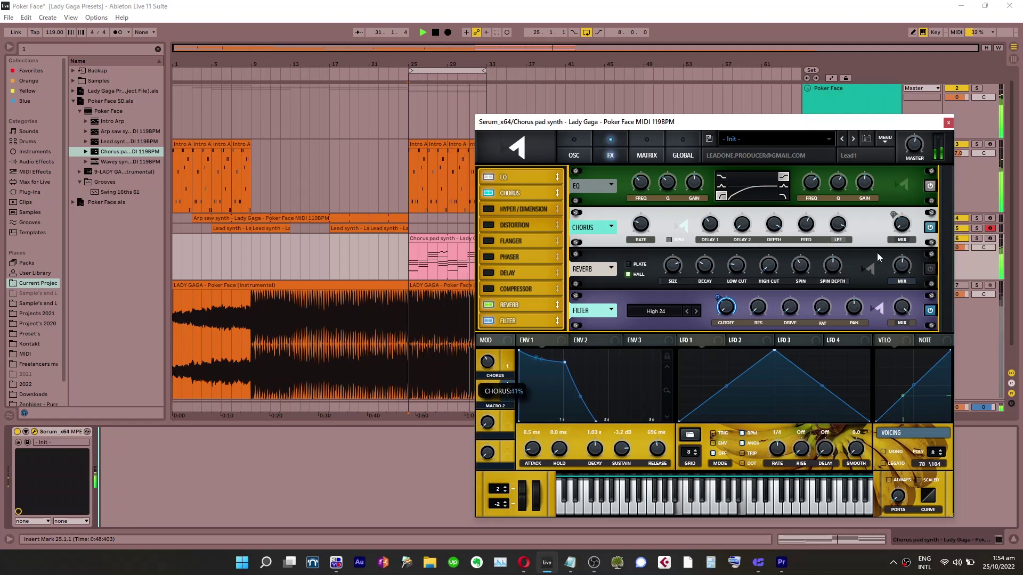
# Switch the reverb back on and raise the pad synth's master volume to 98%
pyautogui.click(930, 270)
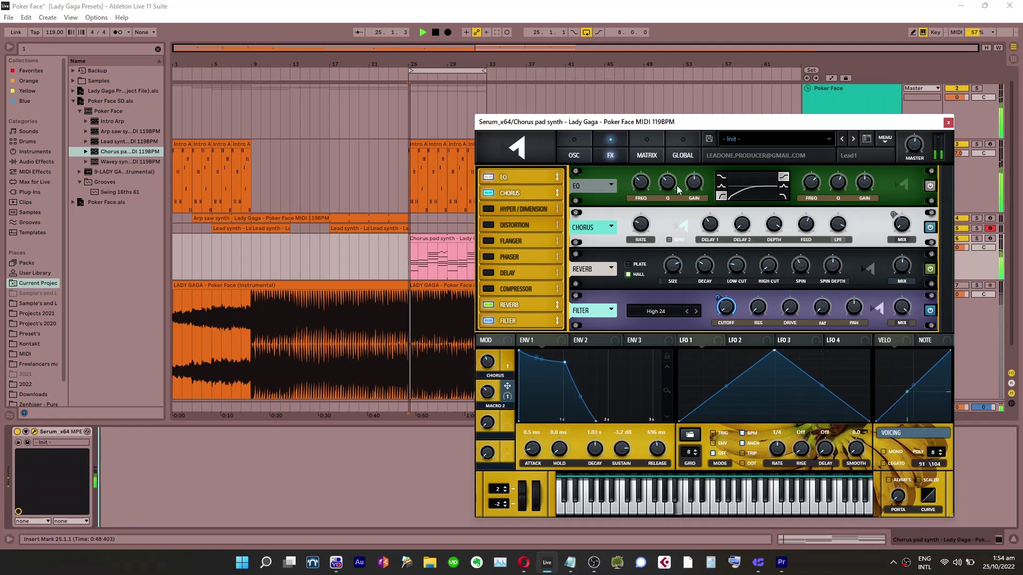
pyautogui.moveTo(643, 181)
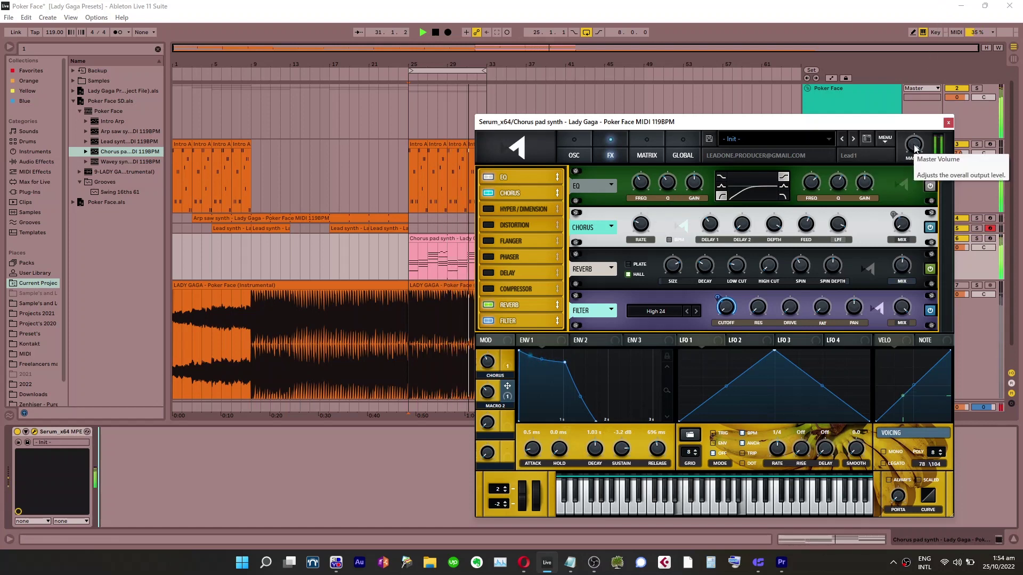
pyautogui.click(914, 148)
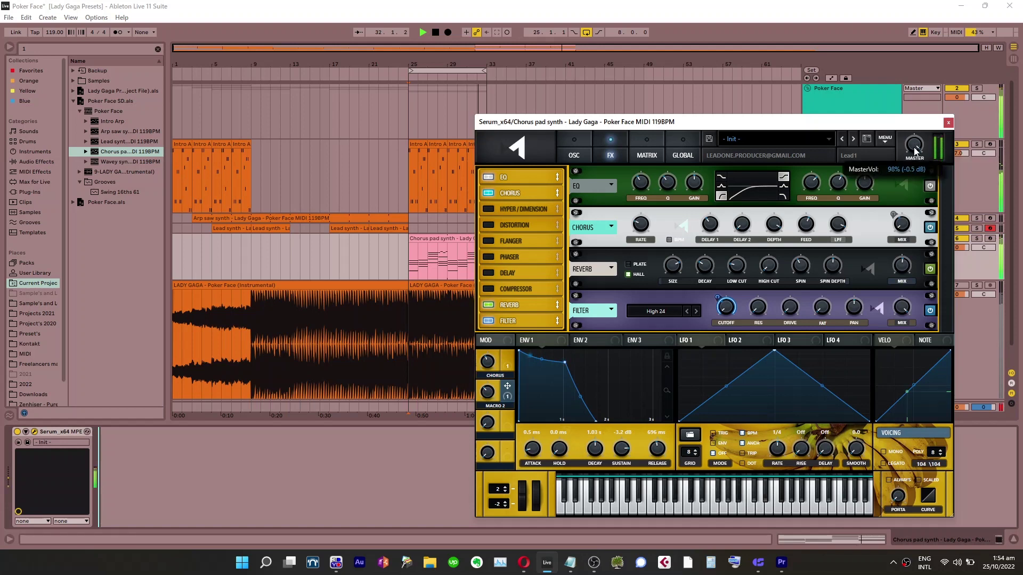
# Fine-tune the pad synth's master volume and rename macro 2 as Filter
pyautogui.moveTo(916, 161); pyautogui.dragTo(917, 166)
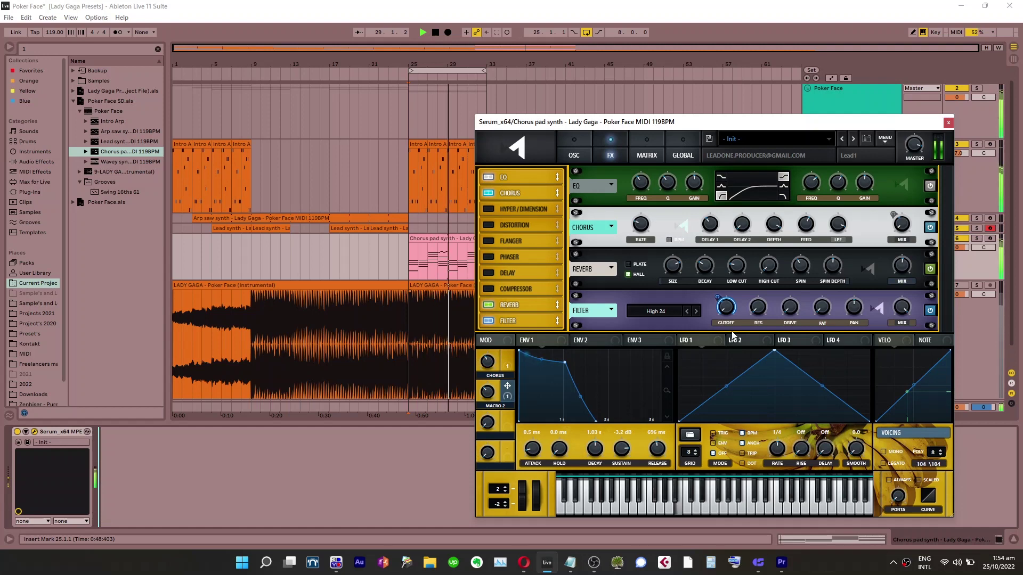
pyautogui.doubleClick(498, 407)
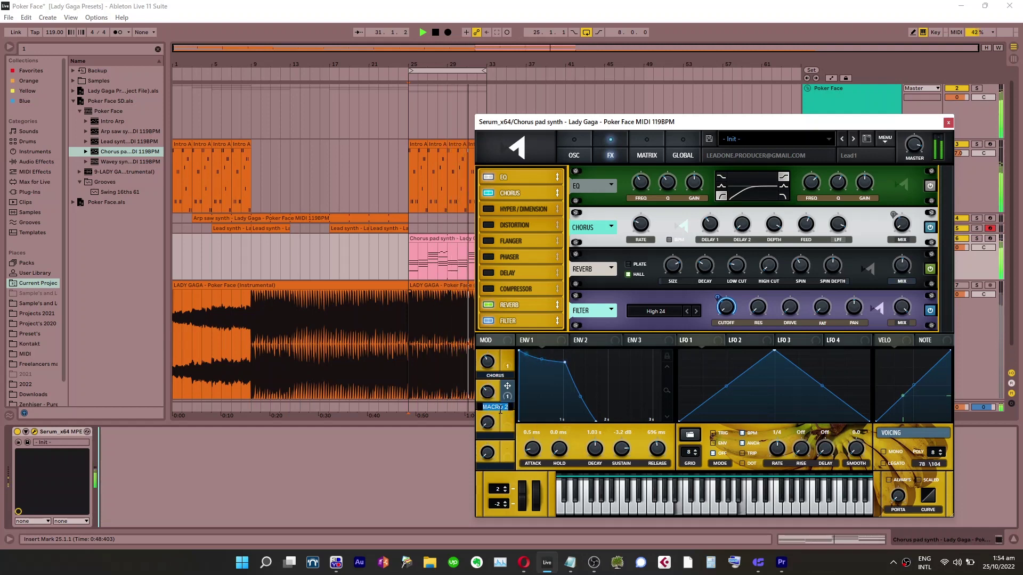
pyautogui.write('lo')
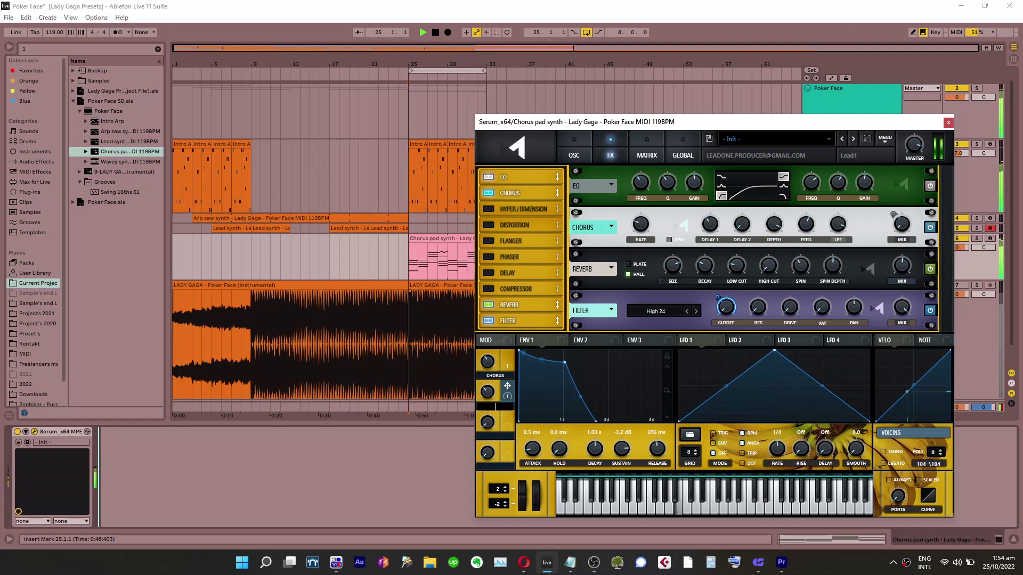
pyautogui.write('filter')
pyautogui.press('Return')
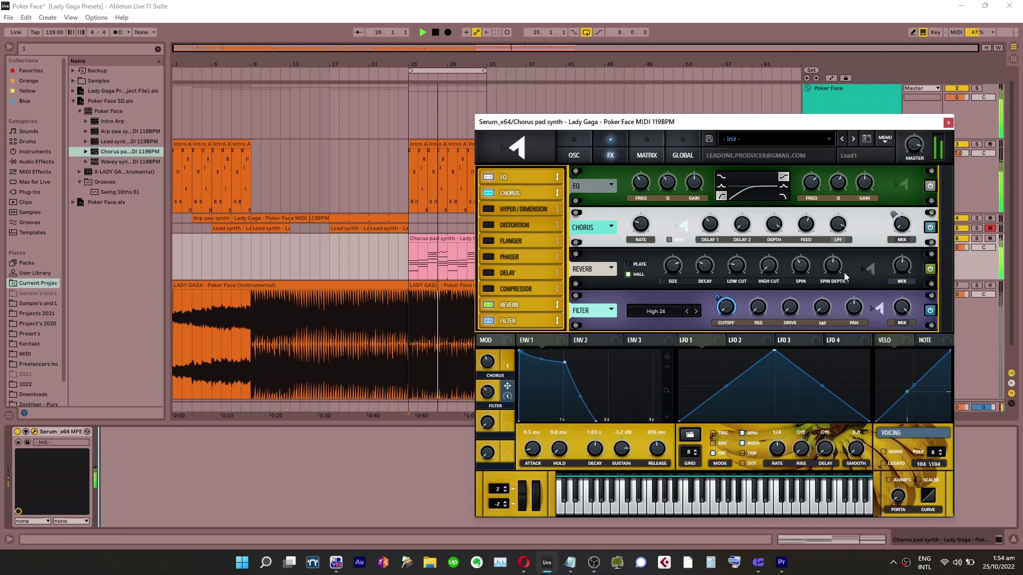
# Fine-tune the reverb mix and set Envelope 1 to 6.9 ms attack, 1.16 s decay and -1.8 dB sustain
pyautogui.moveTo(902, 273)
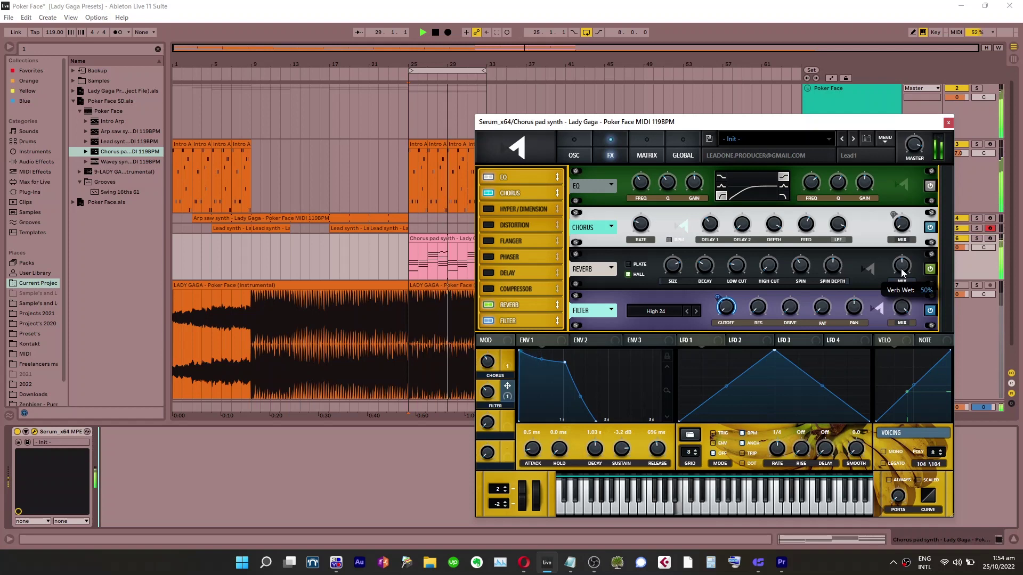
pyautogui.scroll(4, 902, 273)
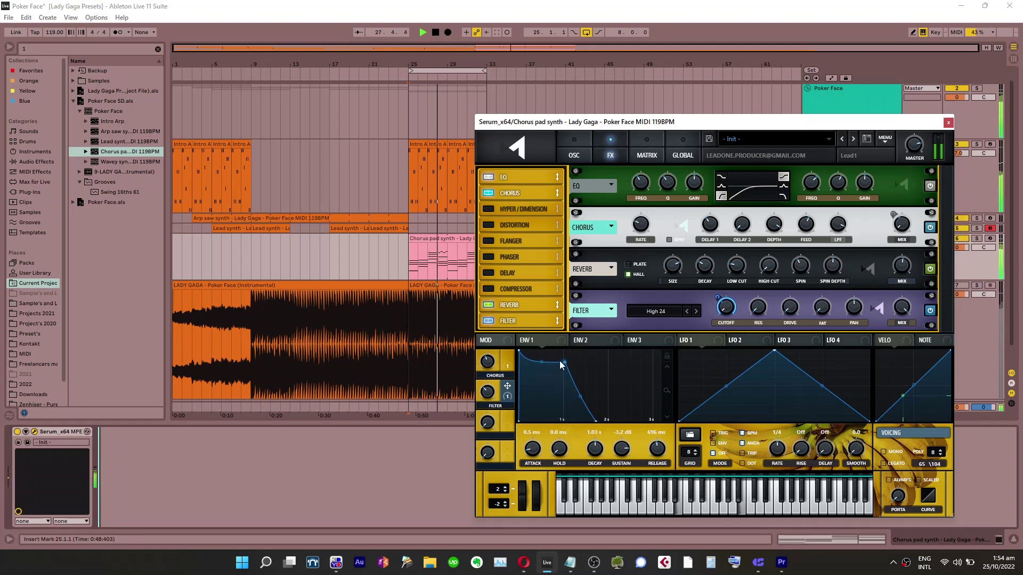
pyautogui.moveTo(560, 364); pyautogui.dragTo(570, 357)
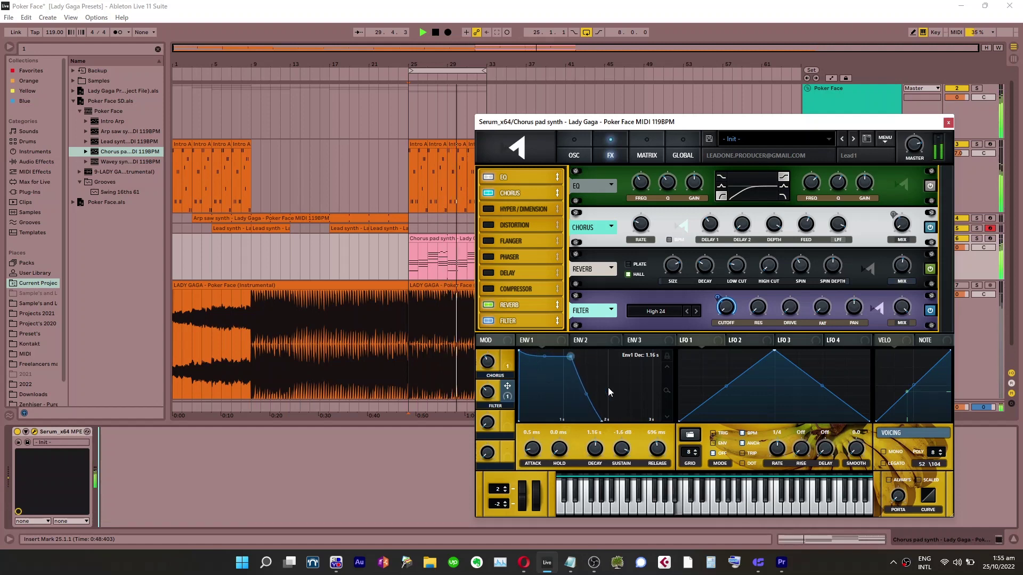
pyautogui.moveTo(535, 455); pyautogui.dragTo(537, 453)
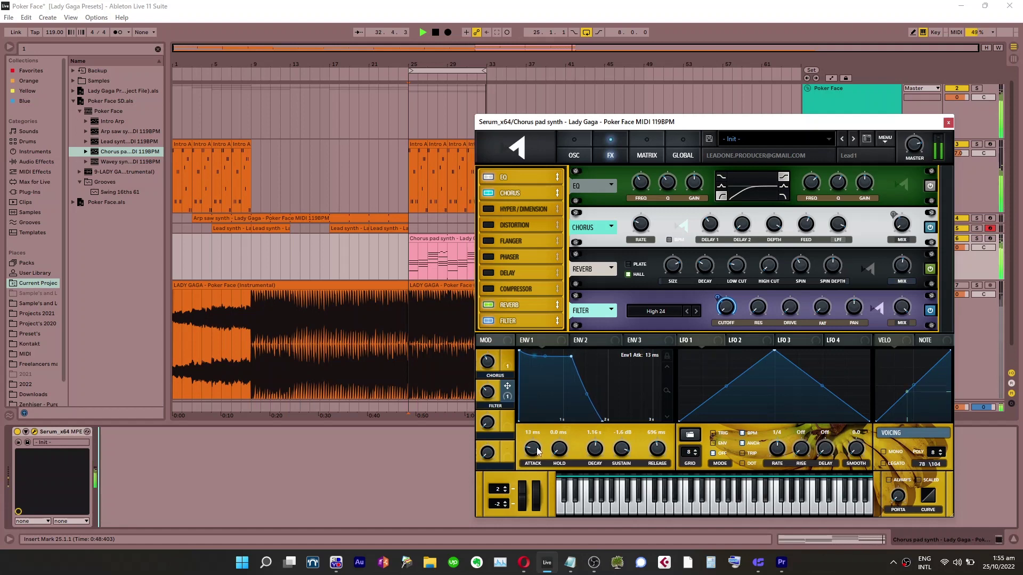
pyautogui.moveTo(538, 451); pyautogui.dragTo(539, 454)
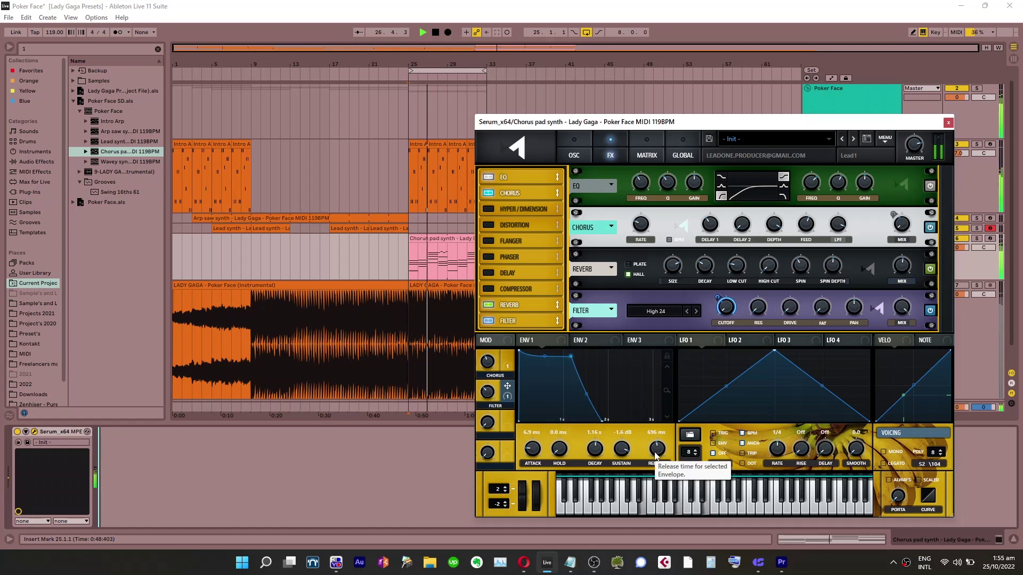
pyautogui.click(623, 456)
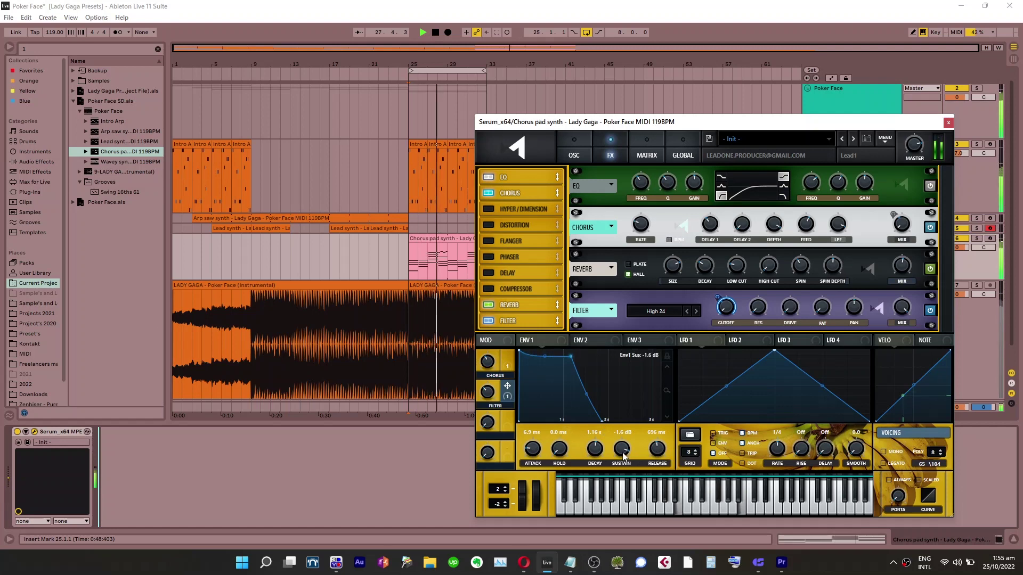
pyautogui.moveTo(623, 457); pyautogui.dragTo(624, 458)
# Lower oscillator A's unison detune to 0.04
pyautogui.click(574, 155)
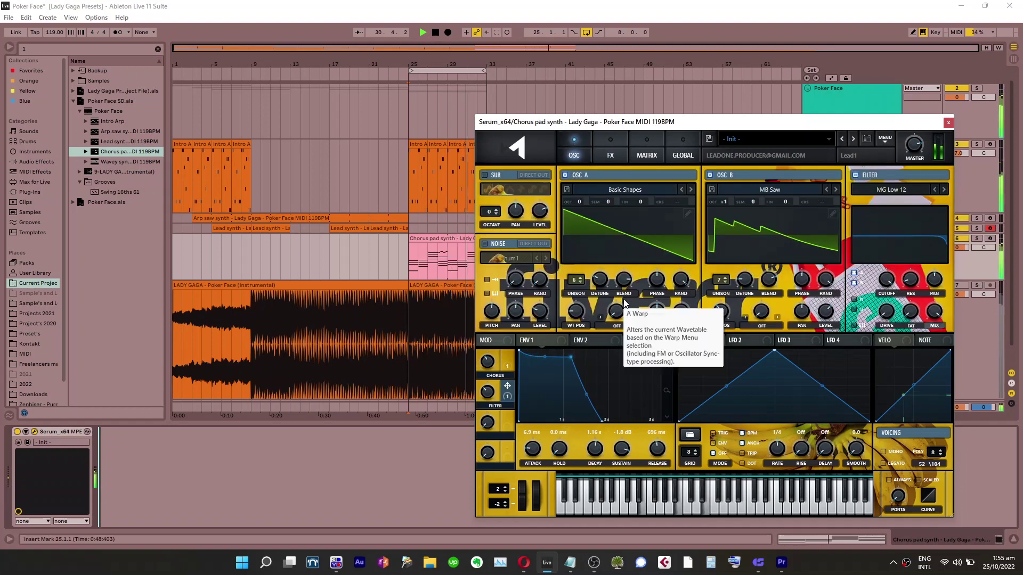
pyautogui.click(611, 151)
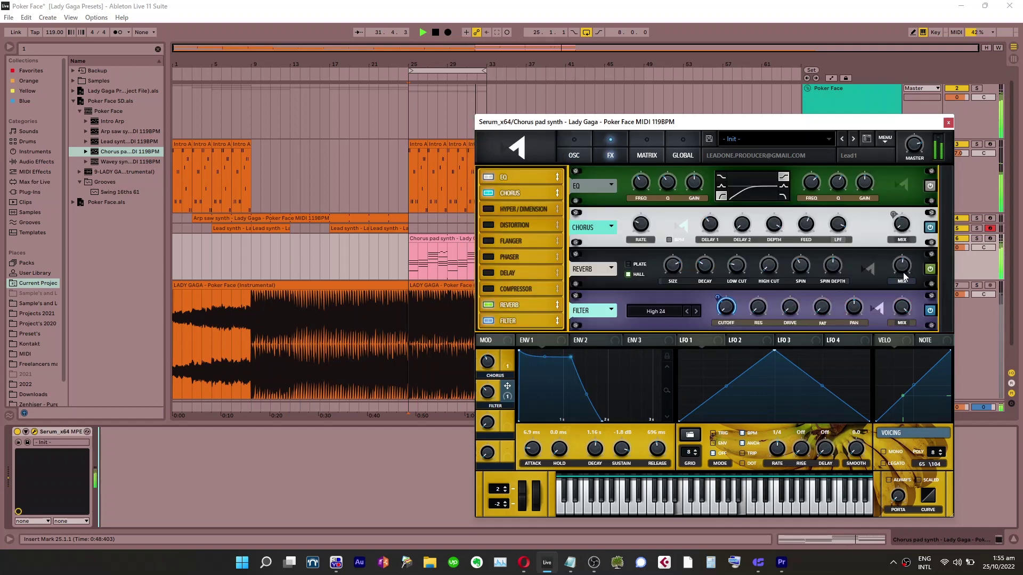
pyautogui.click(568, 152)
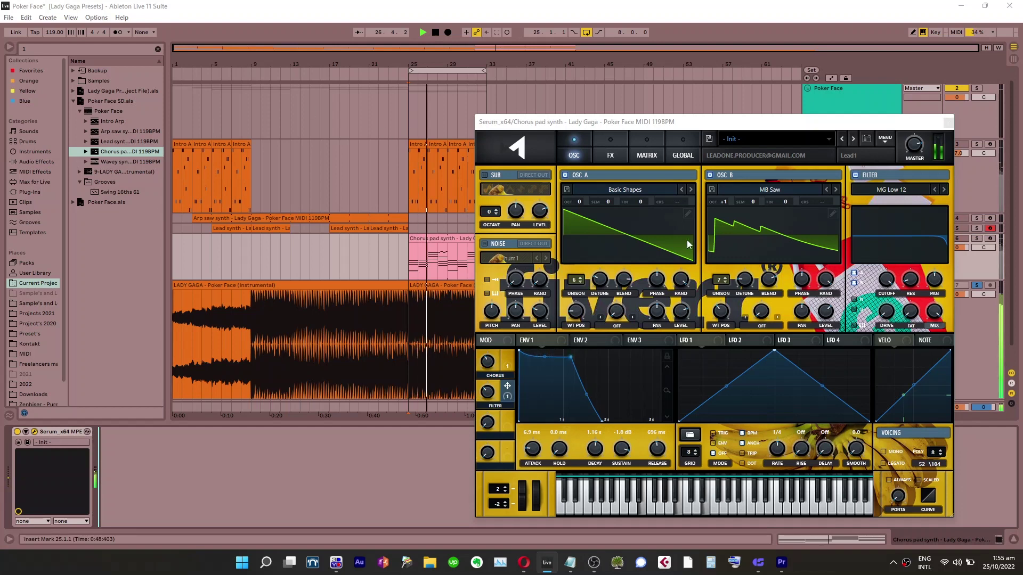
pyautogui.click(603, 288)
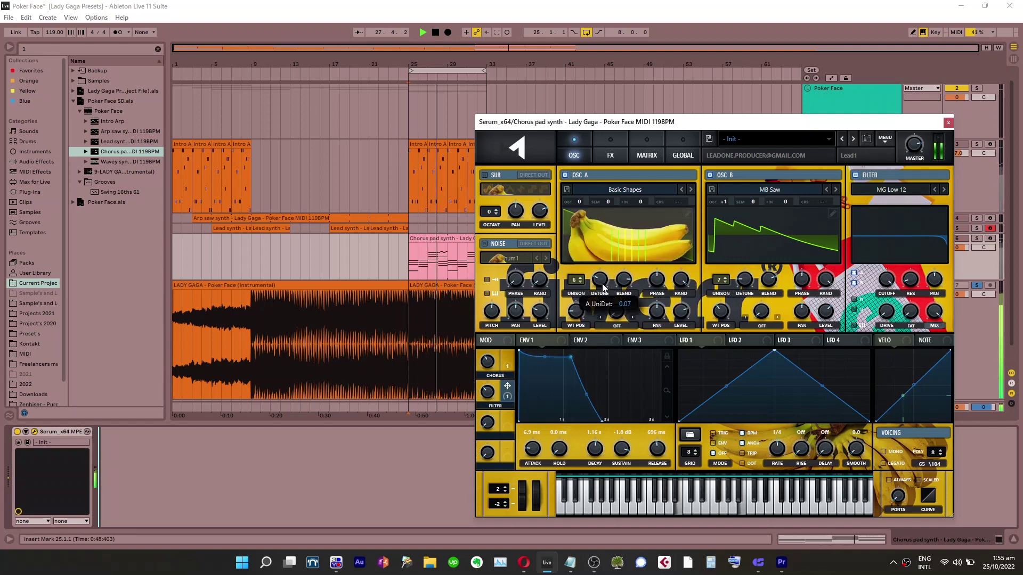
pyautogui.scroll(-2, 602, 289)
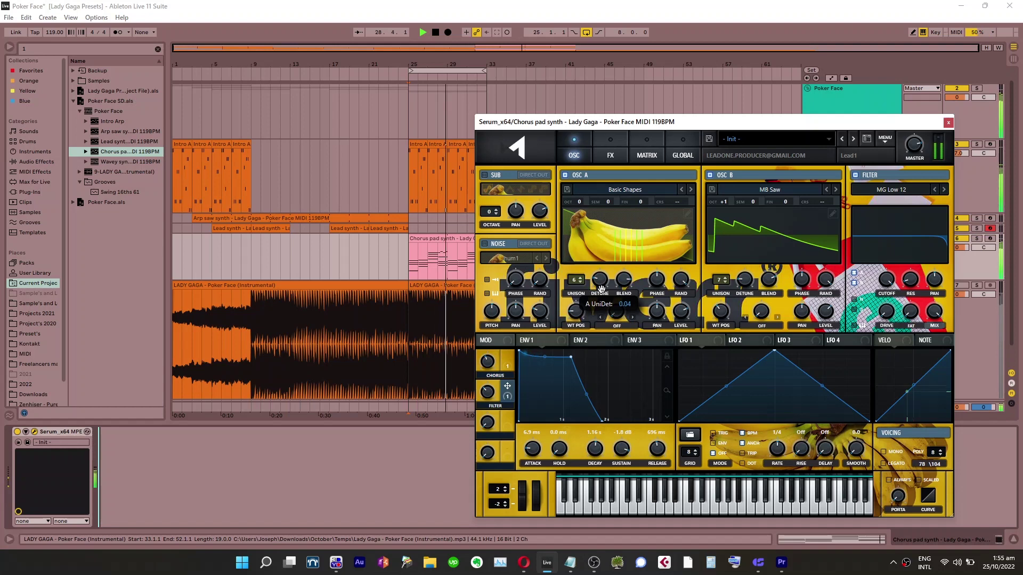
pyautogui.moveTo(626, 281)
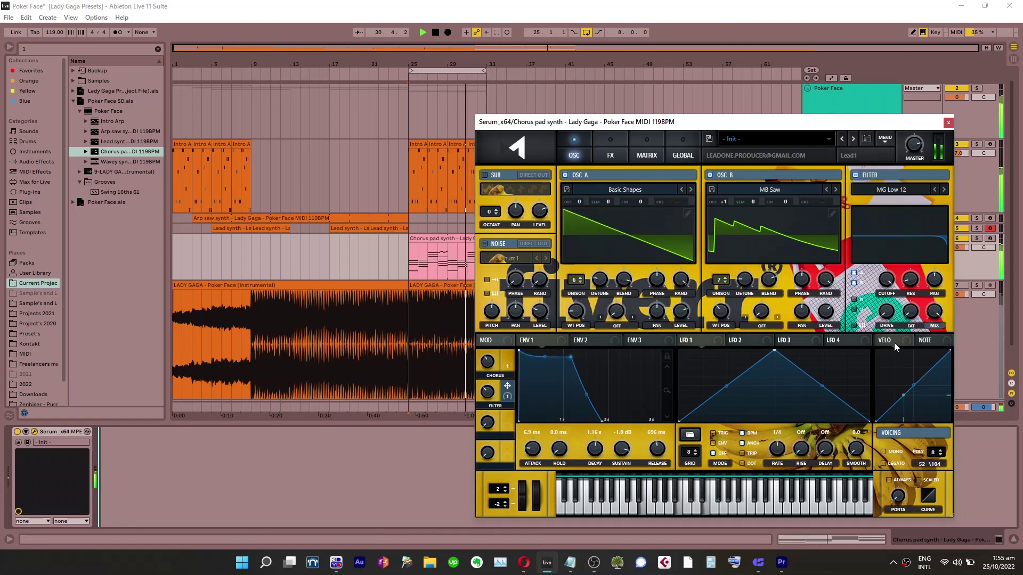
# Assign velocity to the levels of oscillators A and B, dropping B's base level to 0%, and raise the master volume to compensate
pyautogui.moveTo(910, 339); pyautogui.dragTo(666, 389)
pyautogui.moveTo(672, 302); pyautogui.dragTo(679, 245)
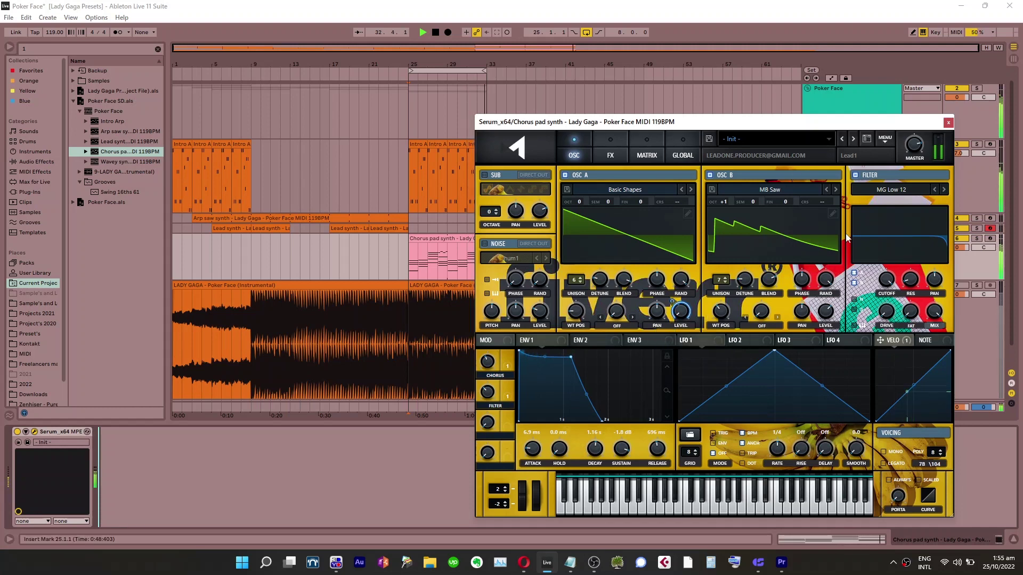
pyautogui.moveTo(907, 339); pyautogui.dragTo(802, 404)
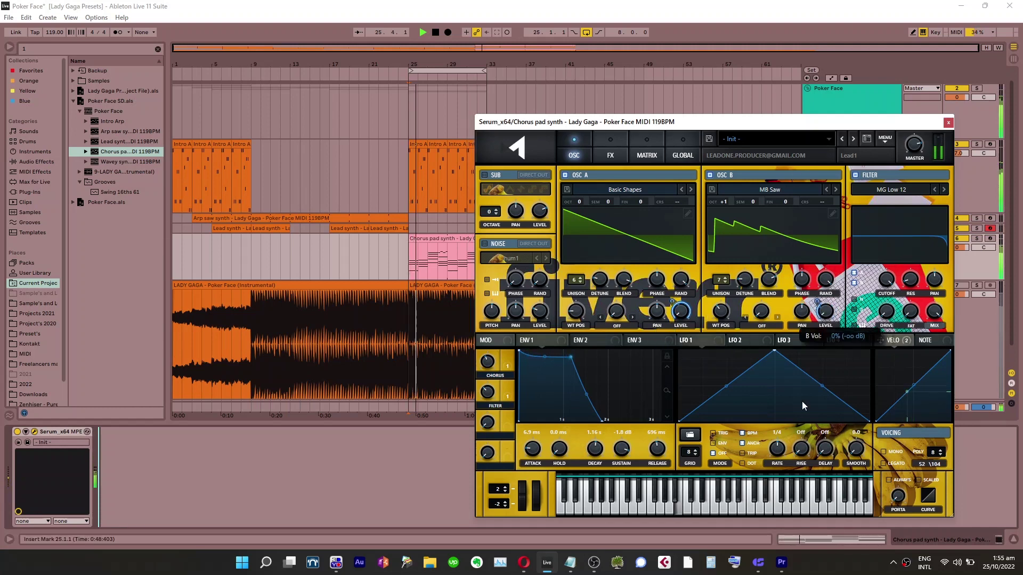
pyautogui.moveTo(818, 305); pyautogui.dragTo(822, 286)
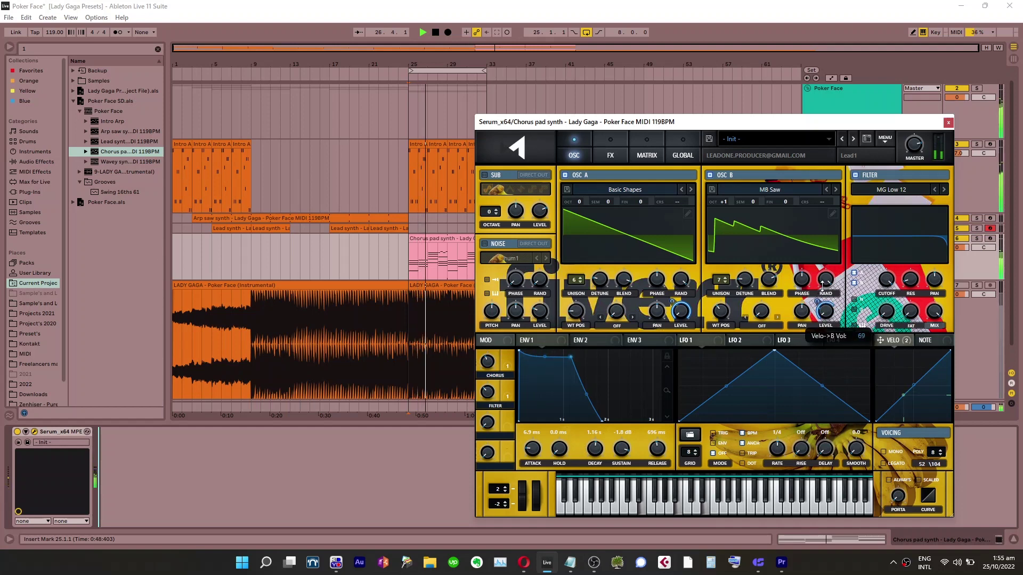
pyautogui.moveTo(914, 145); pyautogui.dragTo(975, 18)
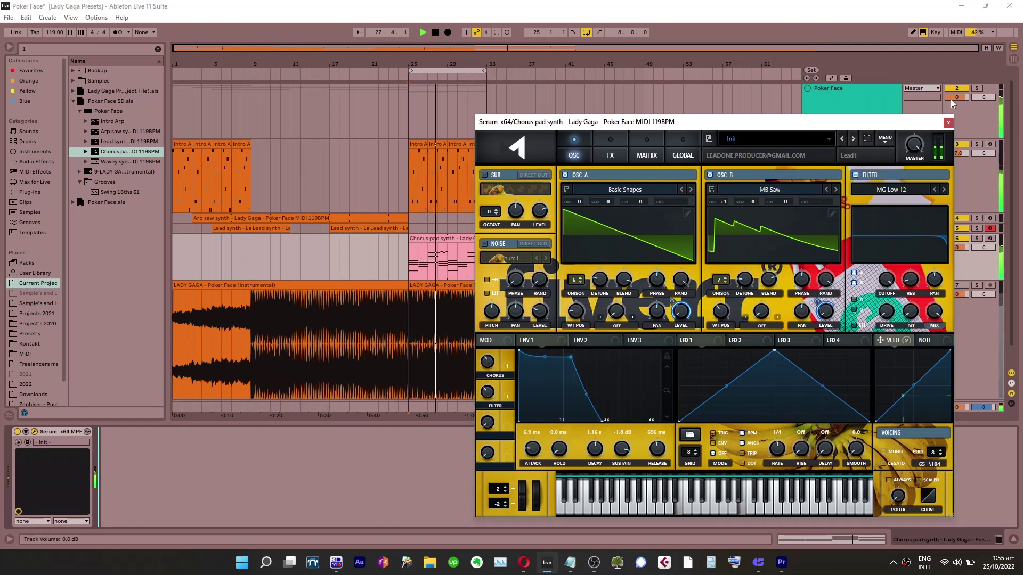
# Compare the pad synth with the original by switching the instrumental track's solo on and off
pyautogui.moveTo(911, 127); pyautogui.dragTo(798, 129)
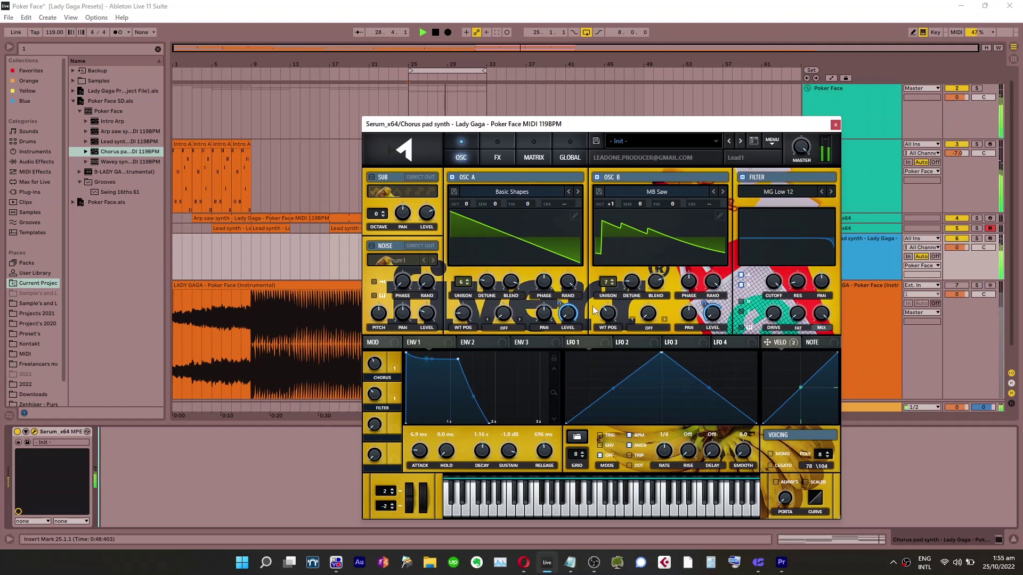
pyautogui.press('1')
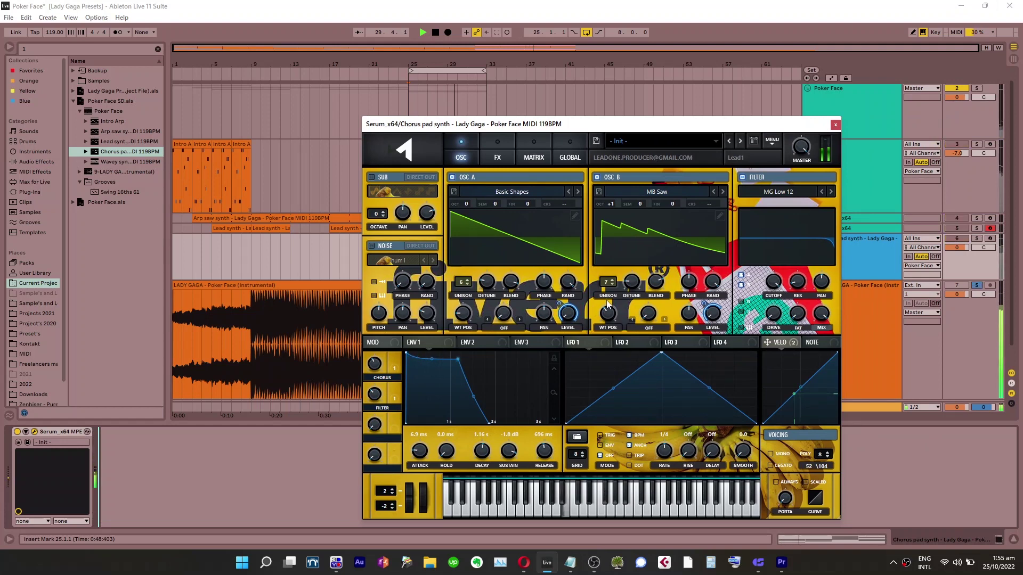
pyautogui.press('1')
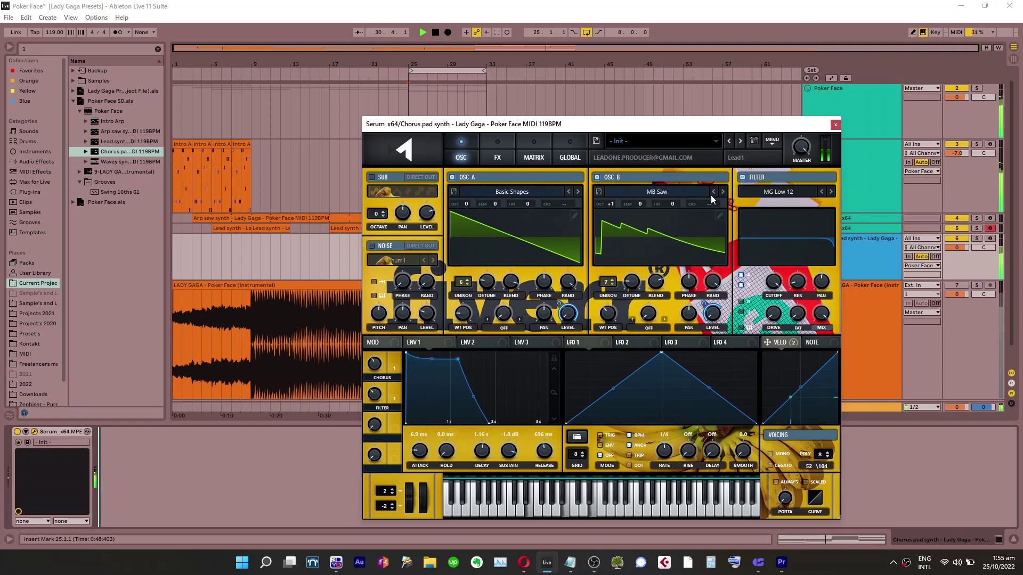
# Enable the Compressor effect and move it to the end of the effects chain, after the Filter
pyautogui.click(497, 157)
pyautogui.click(376, 291)
pyautogui.moveTo(404, 291); pyautogui.dragTo(407, 327)
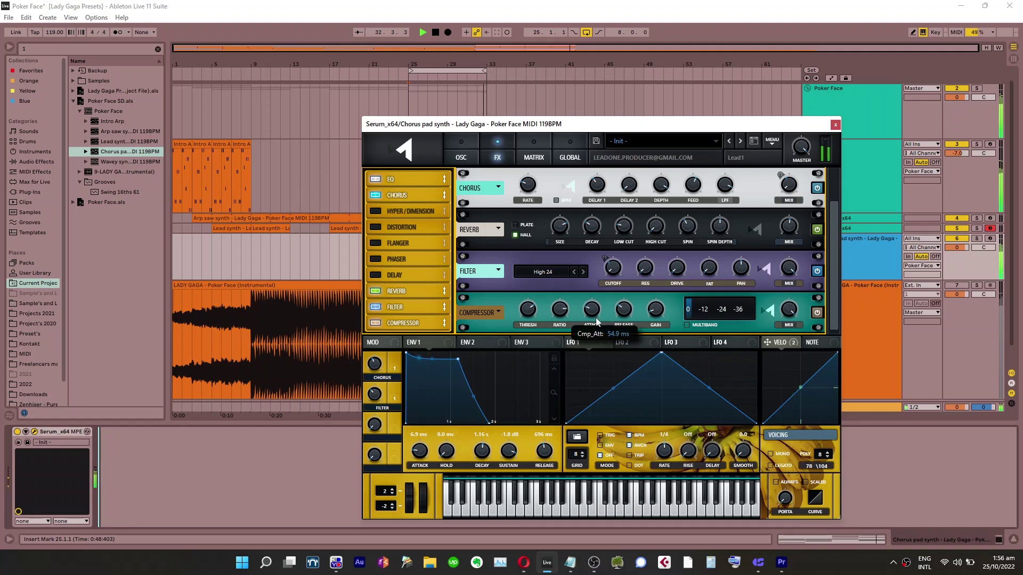
# Fine-tune the compressor's attack and threshold, and set its mix to 89
pyautogui.moveTo(597, 323); pyautogui.dragTo(598, 326)
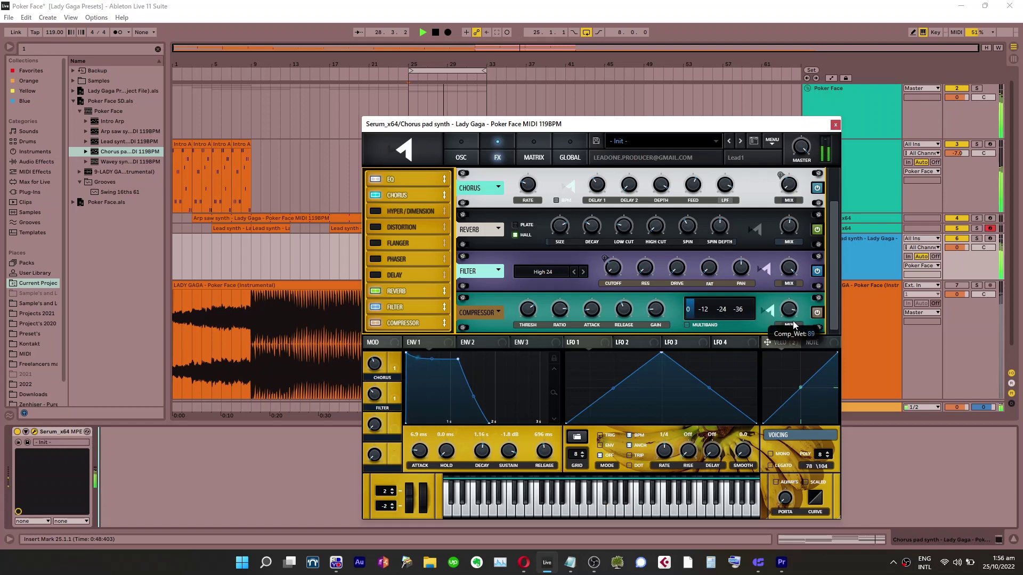
pyautogui.moveTo(526, 319)
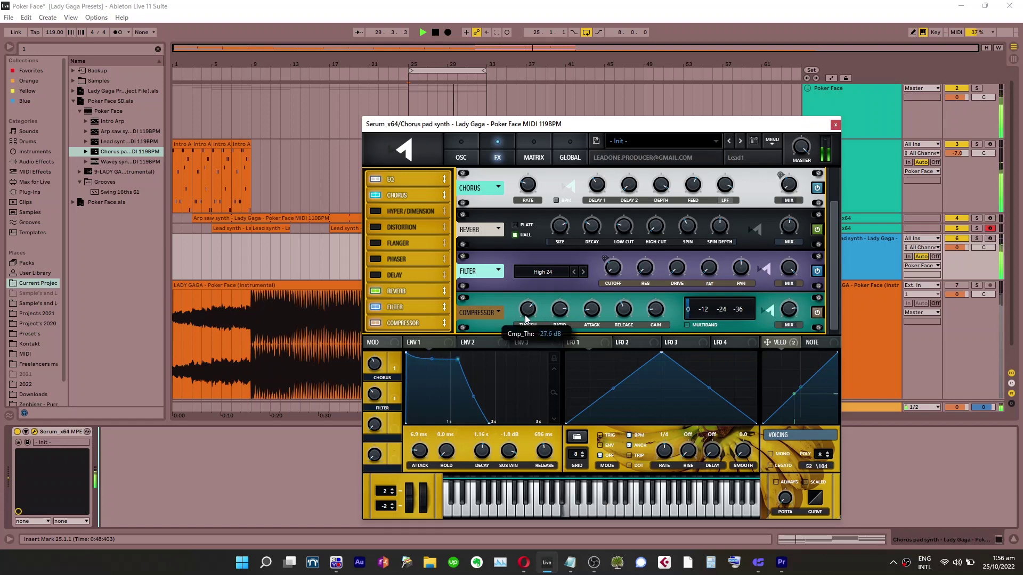
pyautogui.moveTo(526, 316); pyautogui.dragTo(527, 314)
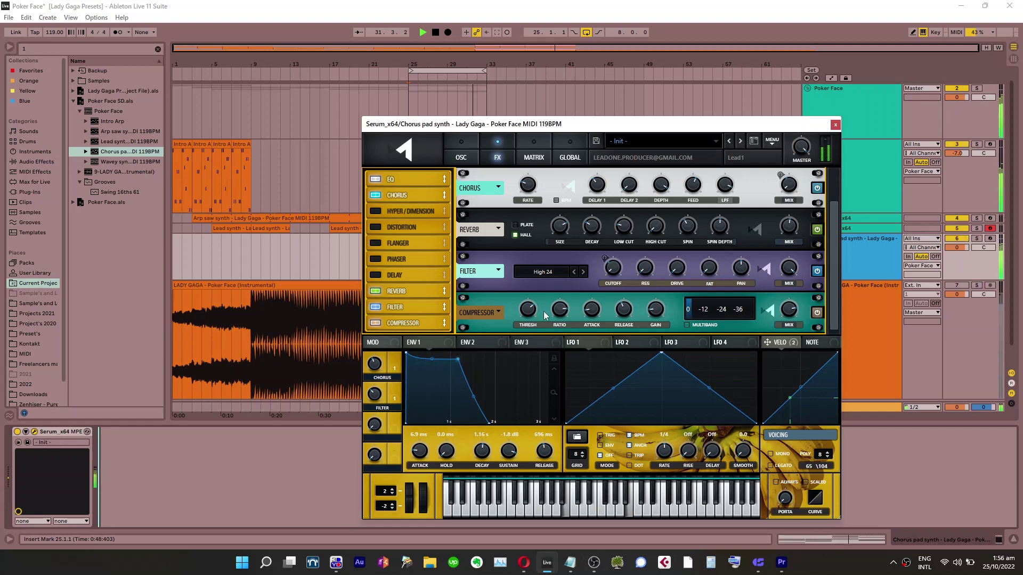
# Return to the EQ effect, close the pad synth's Serum window and select the instrumental track
pyautogui.click(405, 181)
pyautogui.moveTo(756, 188)
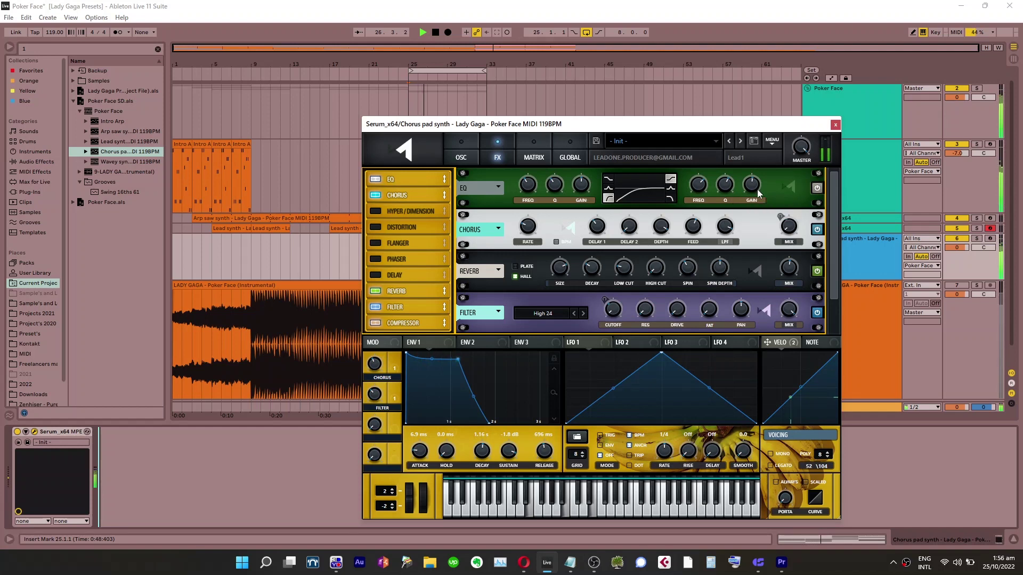
pyautogui.click(835, 126)
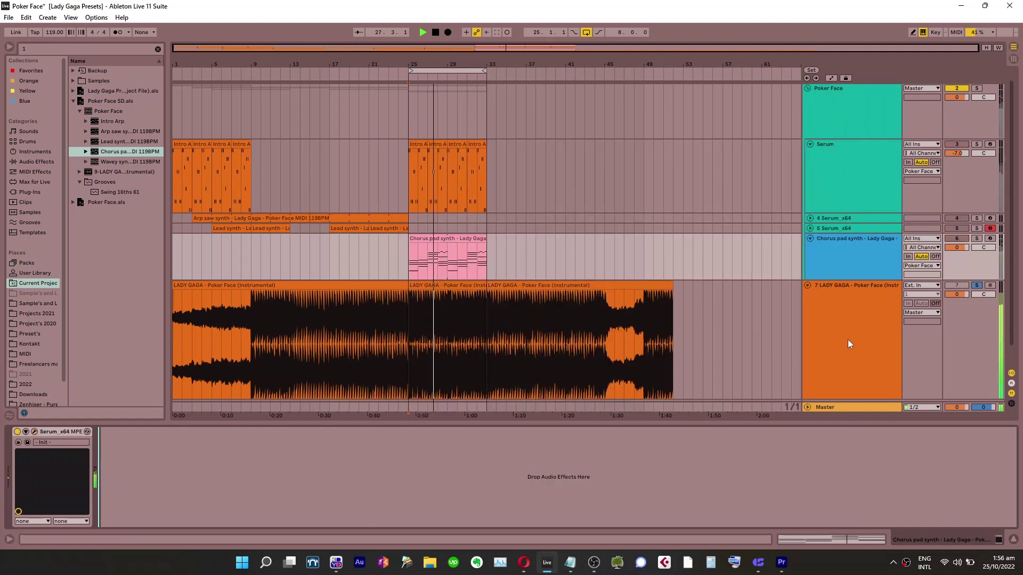
pyautogui.click(839, 324)
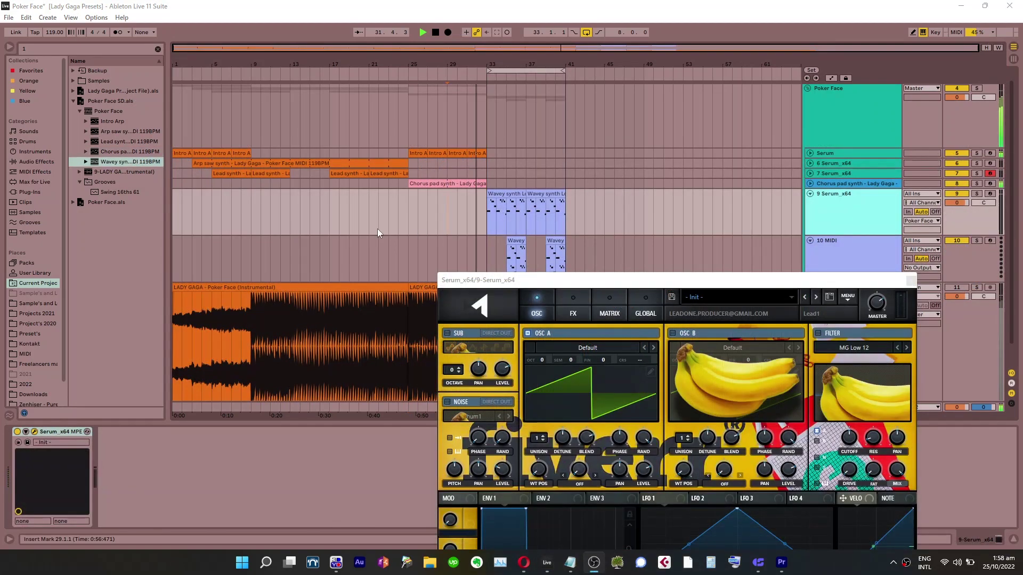
# Start playback from bar 33 on the wavey synth track and reposition its Serum window so the whole interface shows
pyautogui.click(420, 205)
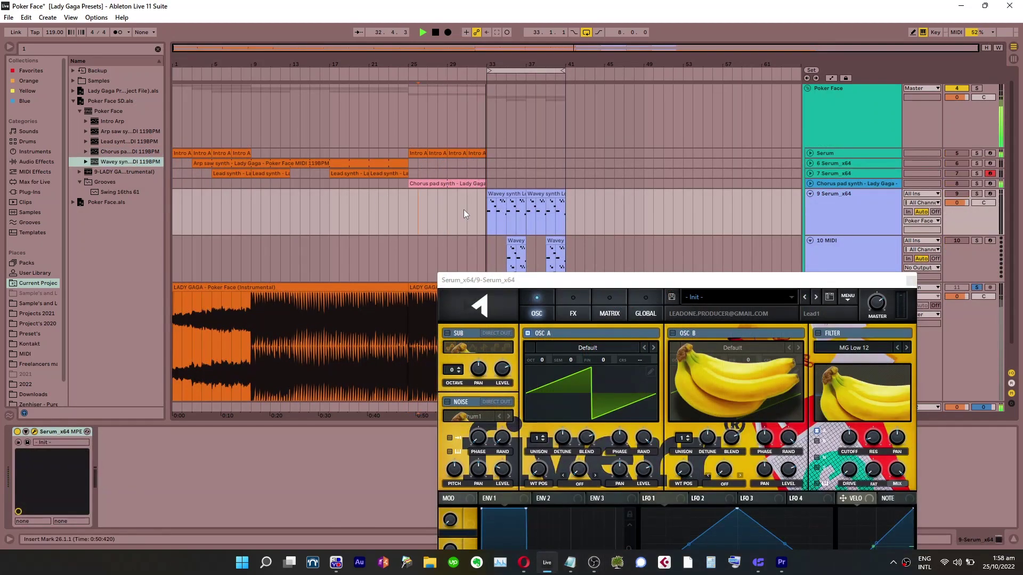
pyautogui.click(487, 210)
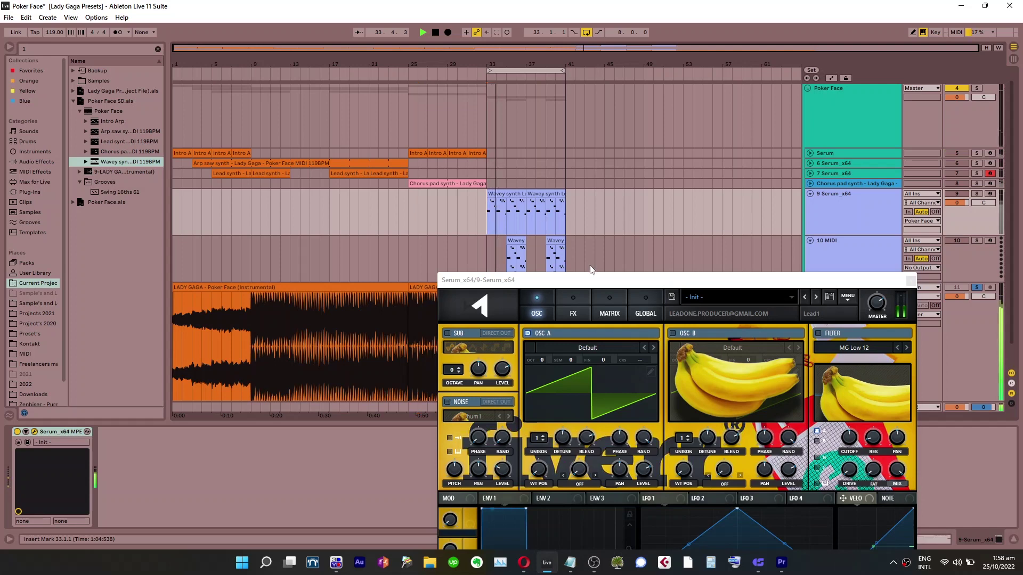
pyautogui.moveTo(593, 280); pyautogui.dragTo(591, 134)
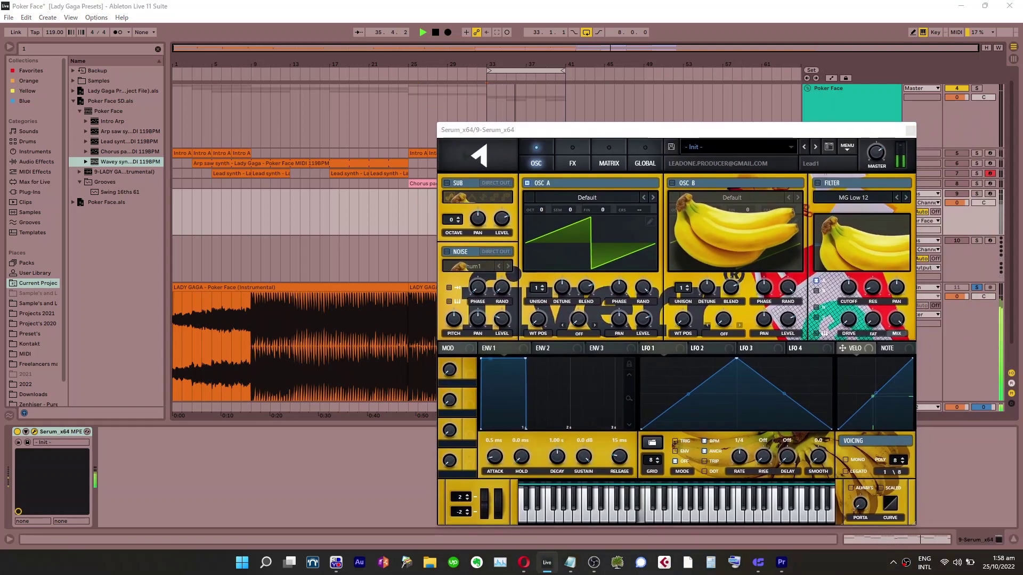
# Load the analog Basic Shapes wavetable into oscillator A of the wavey synth
pyautogui.click(554, 197)
pyautogui.moveTo(591, 210)
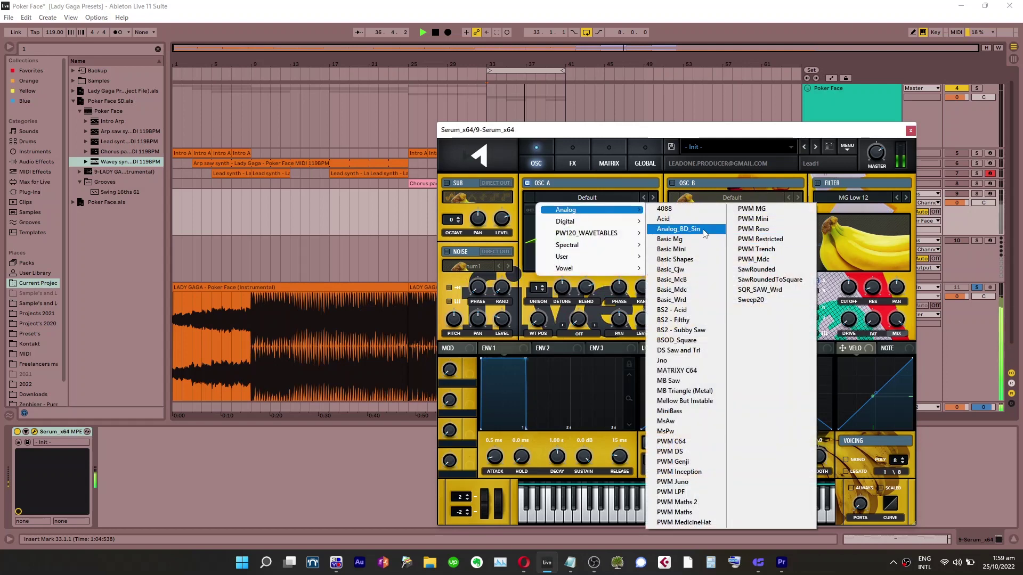
pyautogui.click(692, 259)
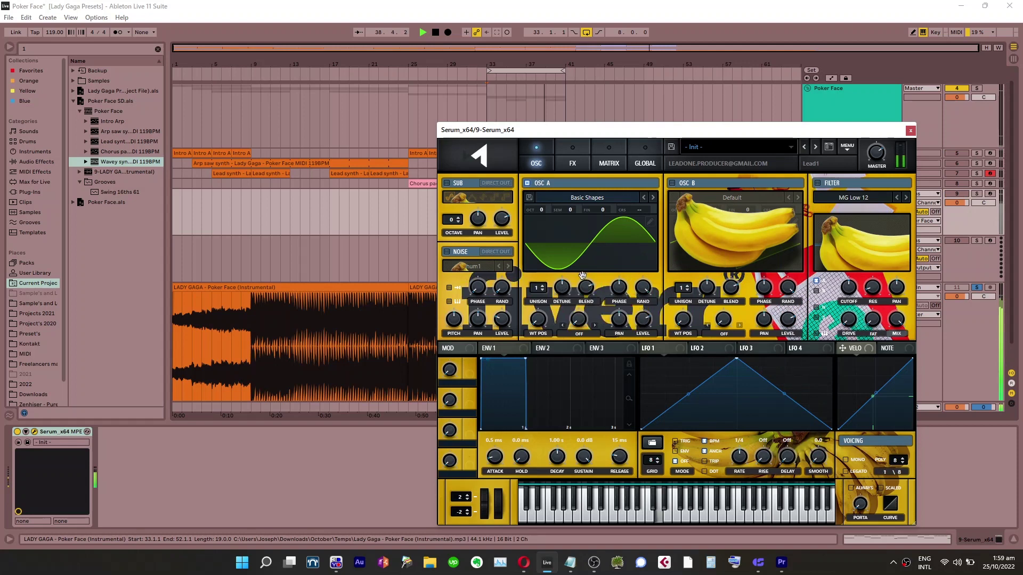
# Compare with the instrumental, then assign LFO 1 to oscillator A's pan and set the LFO rate to 1/8
pyautogui.click(977, 288)
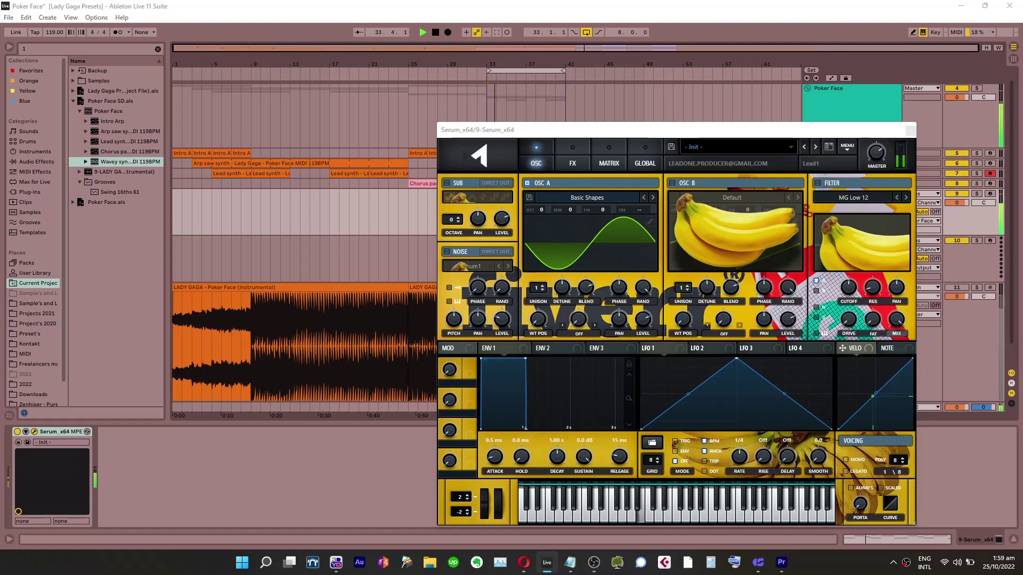
pyautogui.click(667, 346)
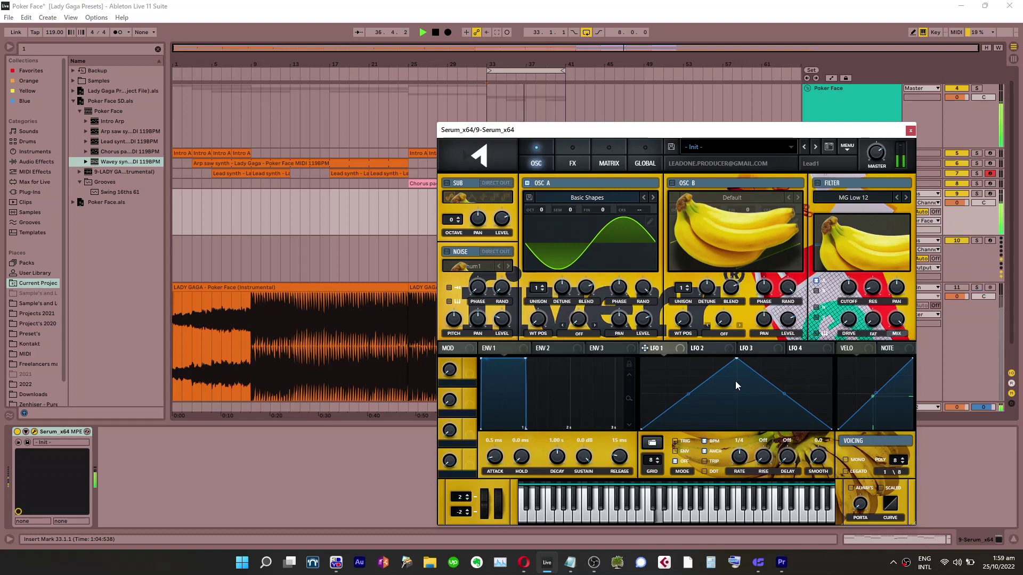
pyautogui.moveTo(682, 347); pyautogui.dragTo(620, 325)
pyautogui.moveTo(743, 458); pyautogui.dragTo(748, 450)
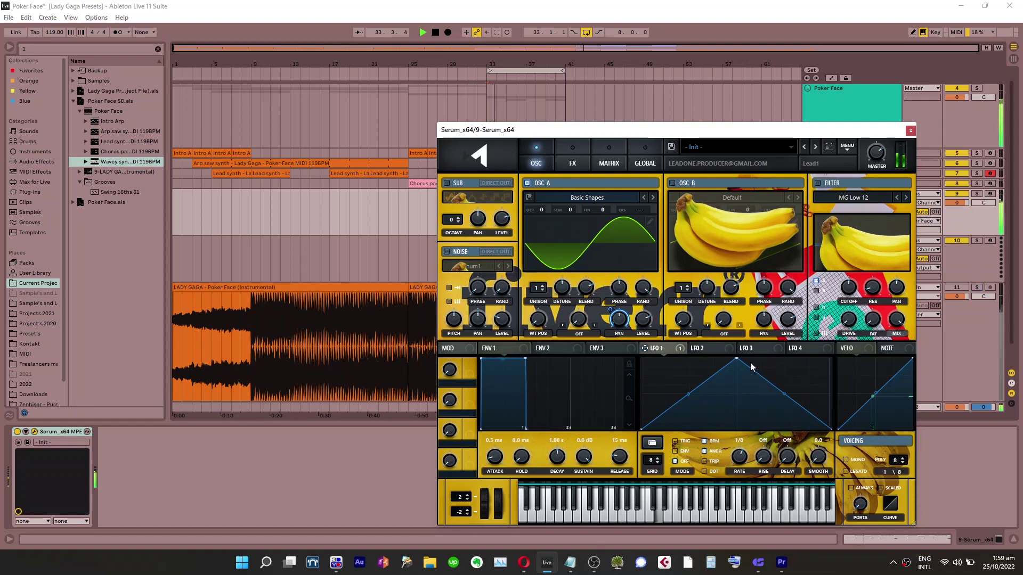
# Reshape LFO 1 to hold high from the start, fall to zero just past the middle and rise steeply at the end
pyautogui.moveTo(736, 360)
pyautogui.mouseDown()
pyautogui.moveTo(642, 359)
pyautogui.moveTo(736, 359)
pyautogui.mouseUp()
pyautogui.doubleClick(670, 368)
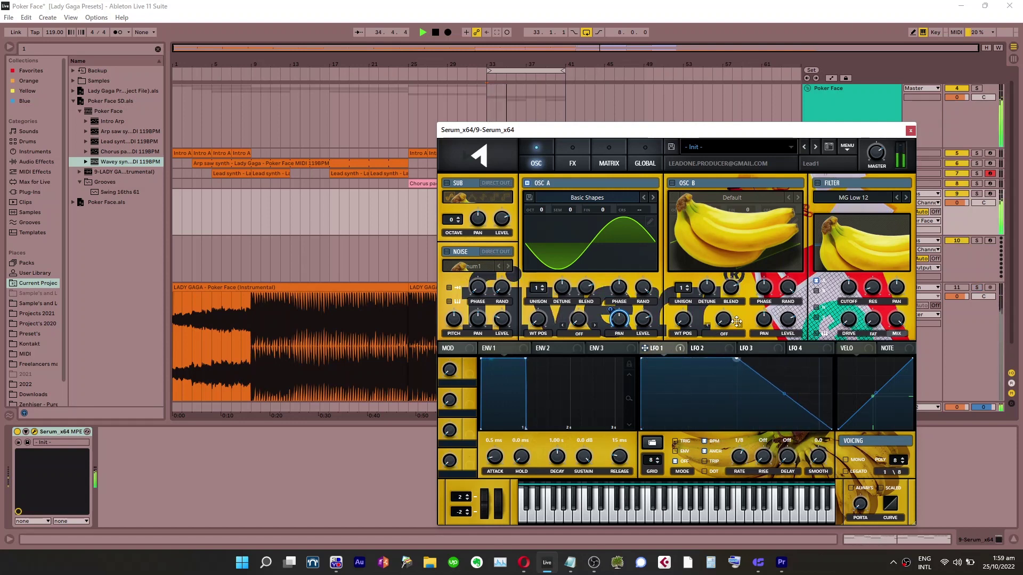
pyautogui.moveTo(813, 412); pyautogui.dragTo(753, 456)
pyautogui.doubleClick(803, 410)
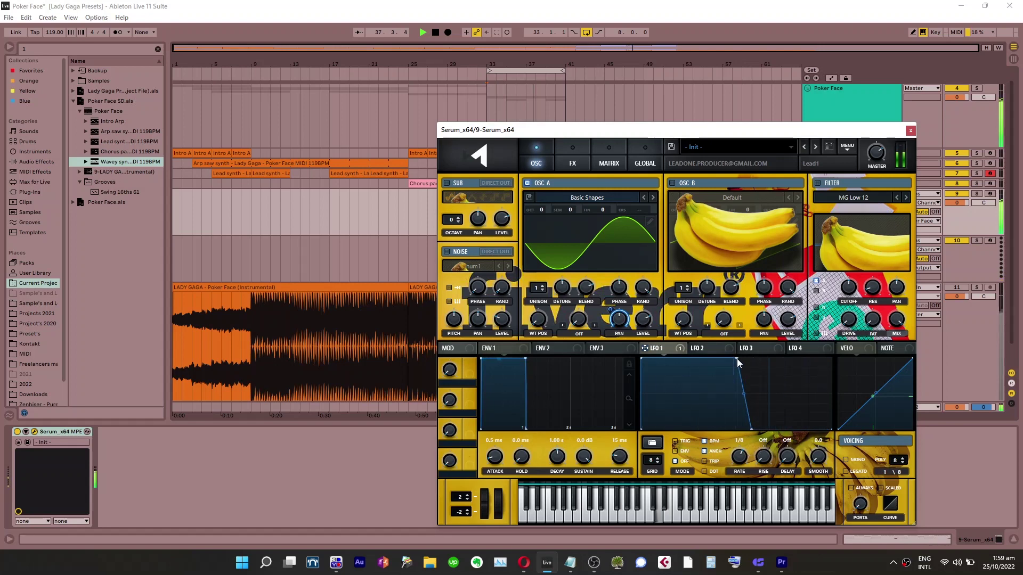
pyautogui.moveTo(736, 358); pyautogui.dragTo(722, 345)
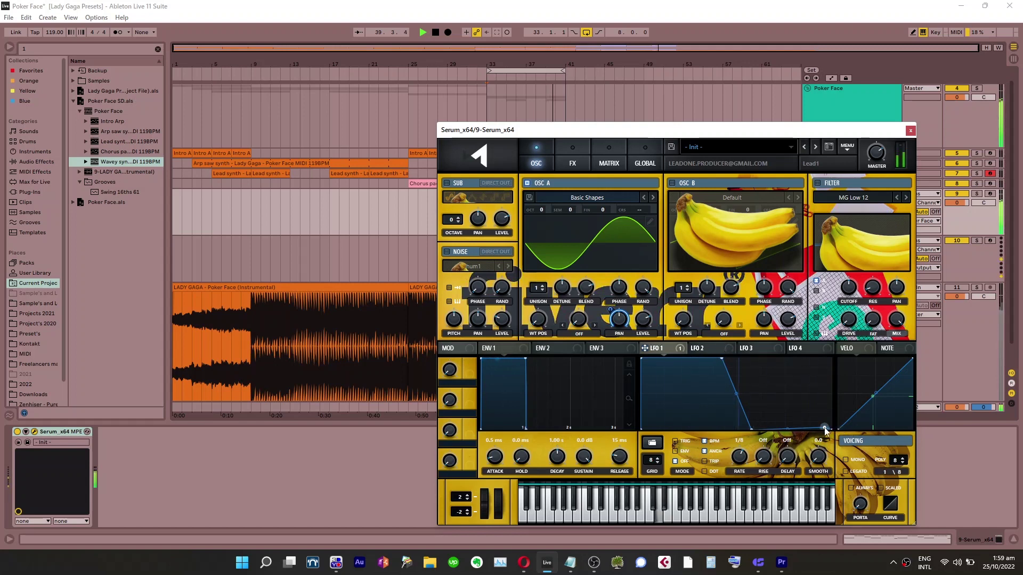
pyautogui.moveTo(827, 429); pyautogui.dragTo(830, 359)
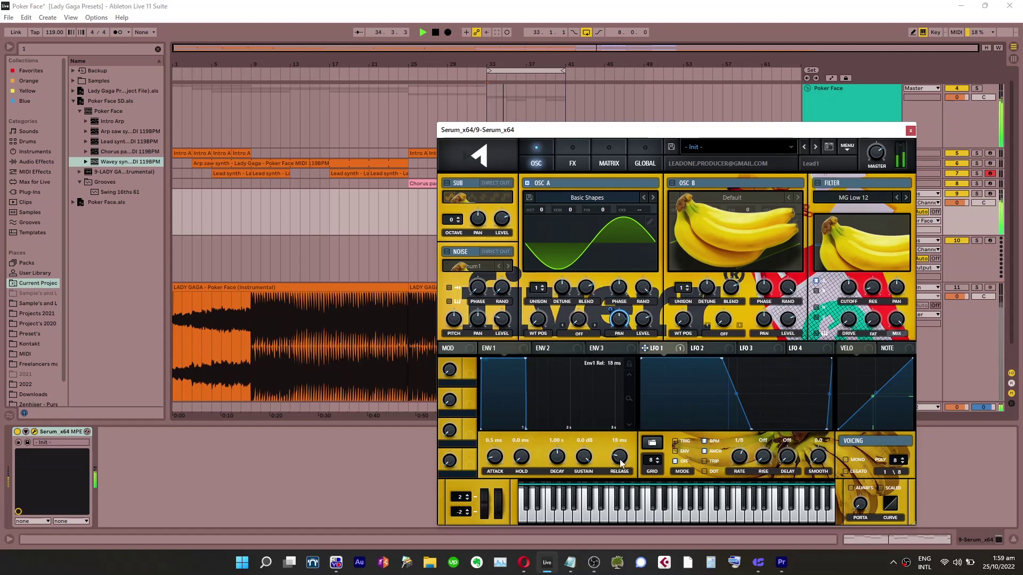
# Set envelope 1's attack to 2.4 ms and its release to 64 ms, and try another mode for LFO 1
pyautogui.moveTo(620, 463)
pyautogui.mouseDown()
pyautogui.moveTo(618, 452)
pyautogui.moveTo(625, 469)
pyautogui.mouseUp()
pyautogui.moveTo(624, 471); pyautogui.dragTo(627, 477)
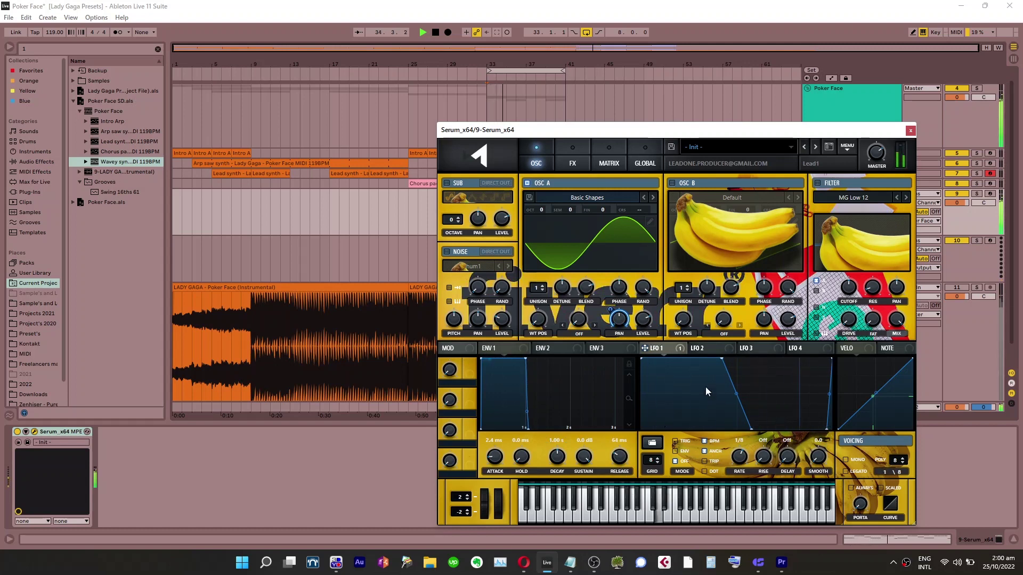
pyautogui.click(683, 453)
pyautogui.click(684, 462)
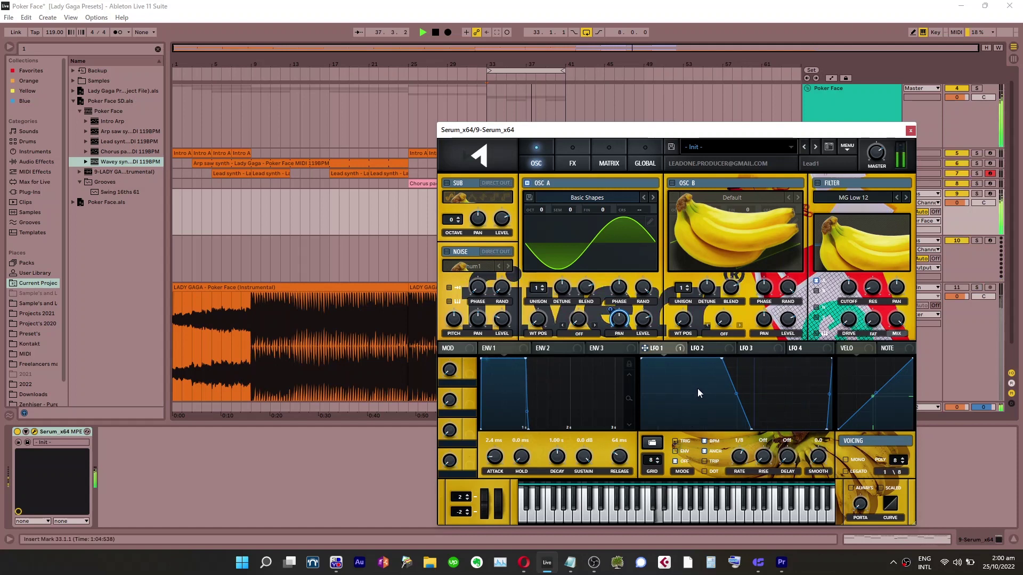
# Remove LFO 1 from oscillator A's pan and assign it to oscillator A's level with an amount of 47
pyautogui.rightClick(619, 317)
pyautogui.click(672, 351)
pyautogui.moveTo(671, 351); pyautogui.dragTo(644, 363)
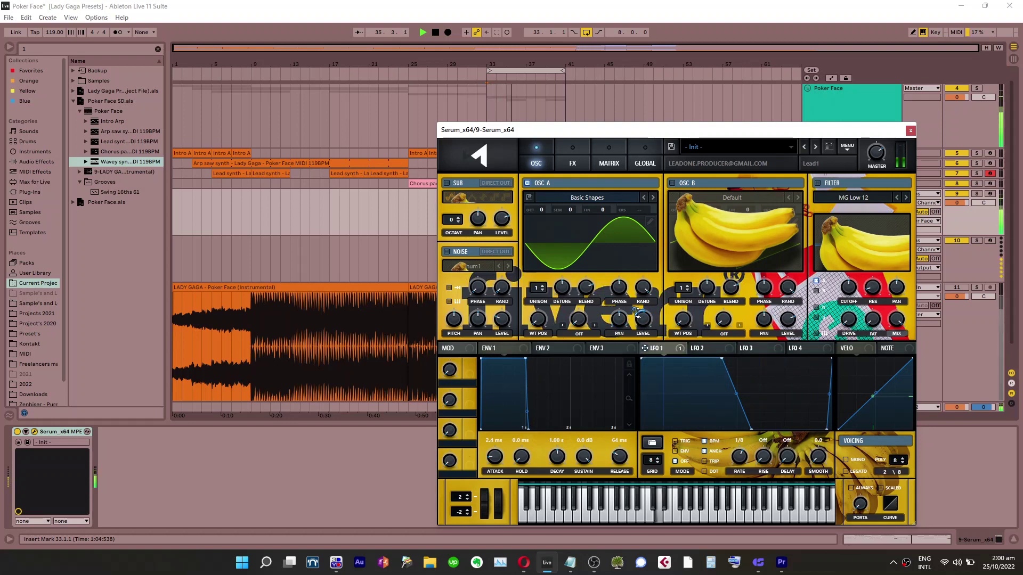
pyautogui.moveTo(635, 309); pyautogui.dragTo(642, 303)
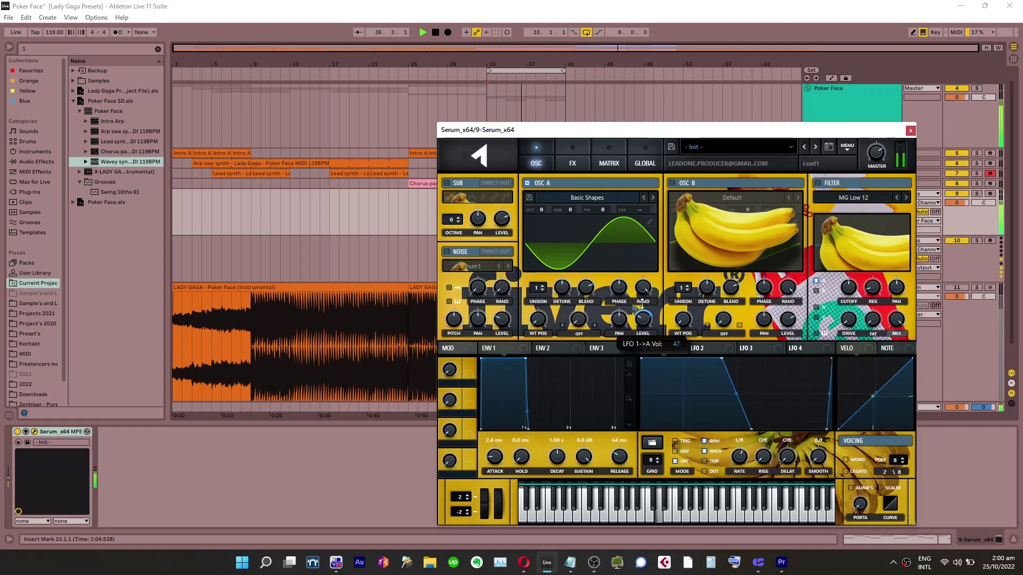
# Assign LFO 2 to oscillator A's pan and set its rate to 1/16
pyautogui.click(705, 349)
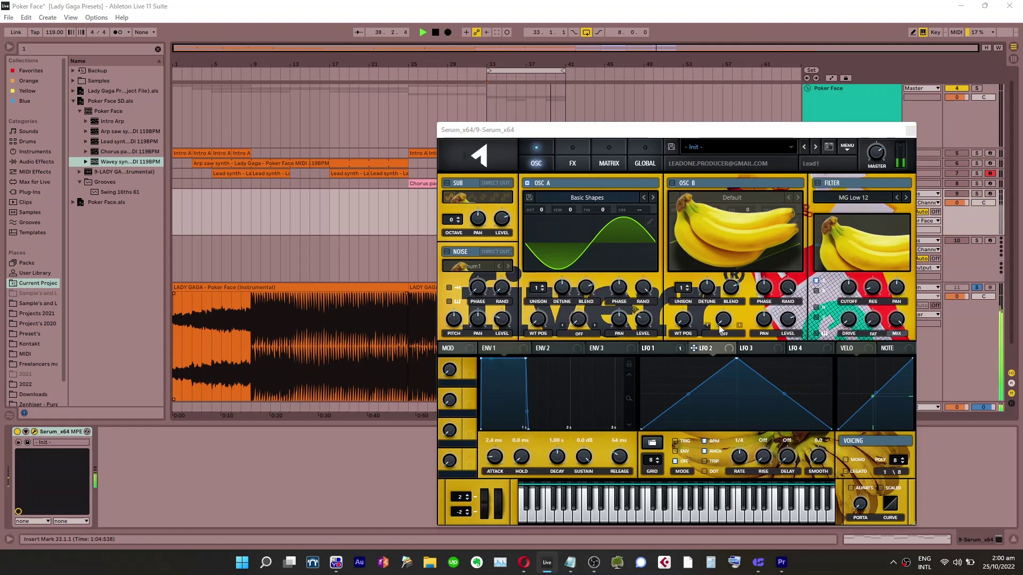
pyautogui.click(717, 352)
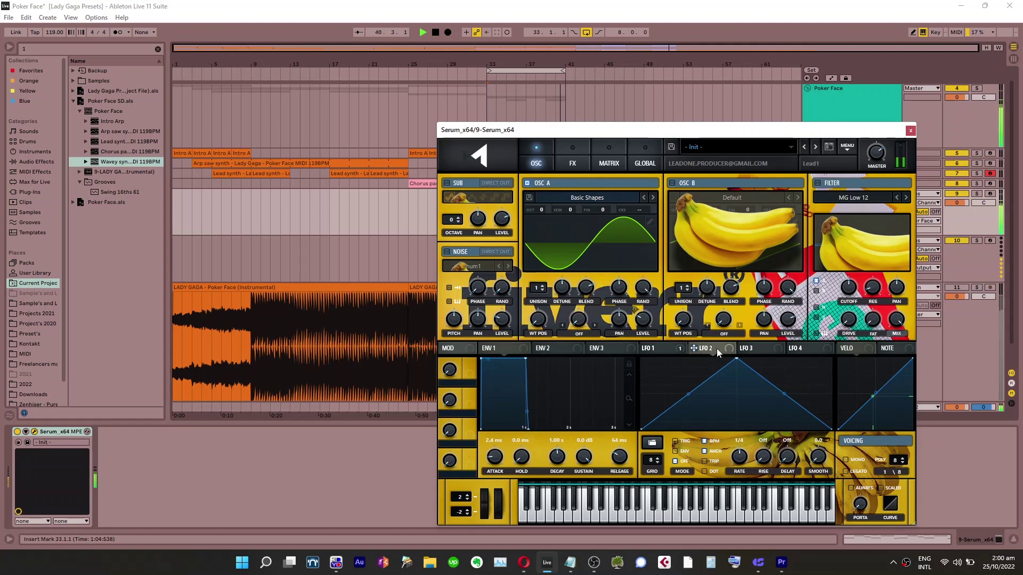
pyautogui.moveTo(615, 325); pyautogui.dragTo(618, 321)
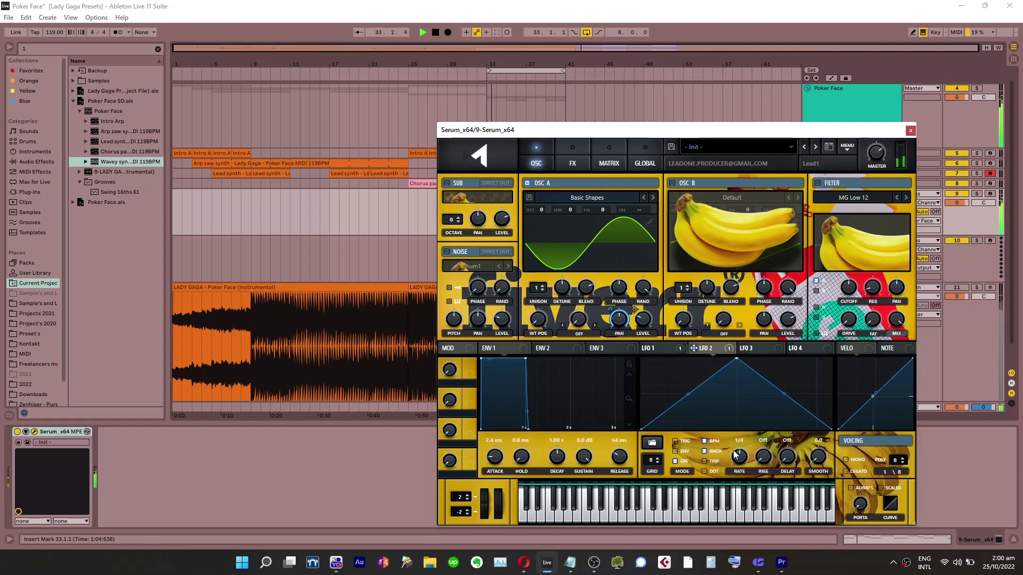
pyautogui.moveTo(746, 462)
pyautogui.mouseDown()
pyautogui.moveTo(751, 443)
pyautogui.moveTo(741, 468)
pyautogui.mouseUp()
pyautogui.press('1')
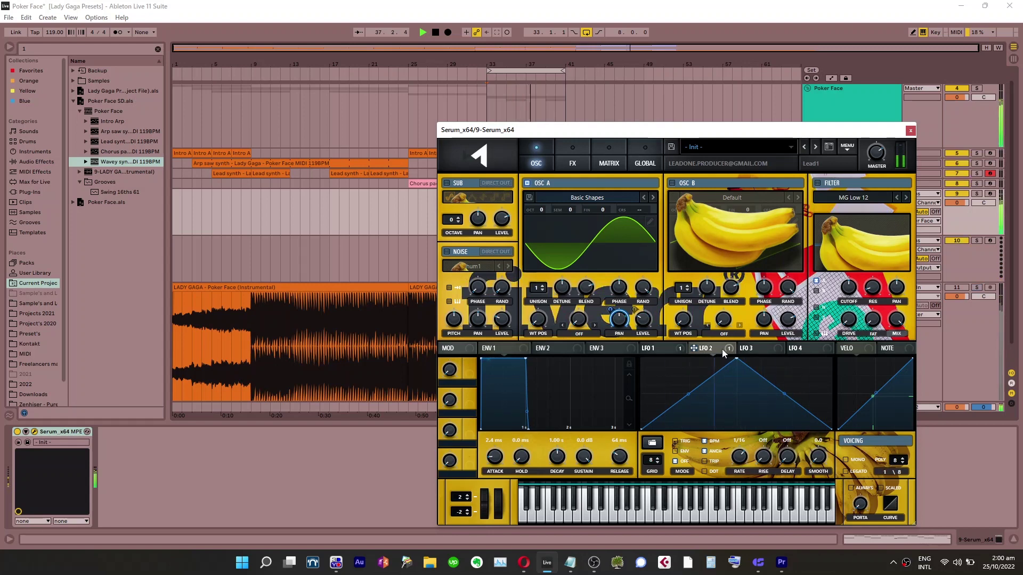
# Reshape LFO 2 to start at mid level, rise quickly to a high plateau, drop to zero past the middle and climb again at the end
pyautogui.moveTo(736, 359); pyautogui.dragTo(655, 359)
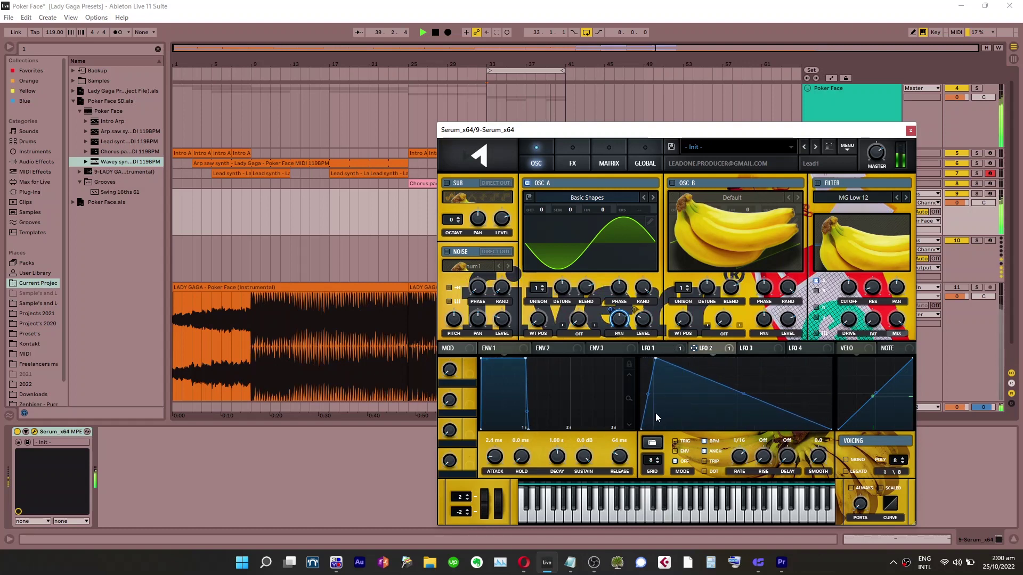
pyautogui.moveTo(642, 430); pyautogui.dragTo(640, 392)
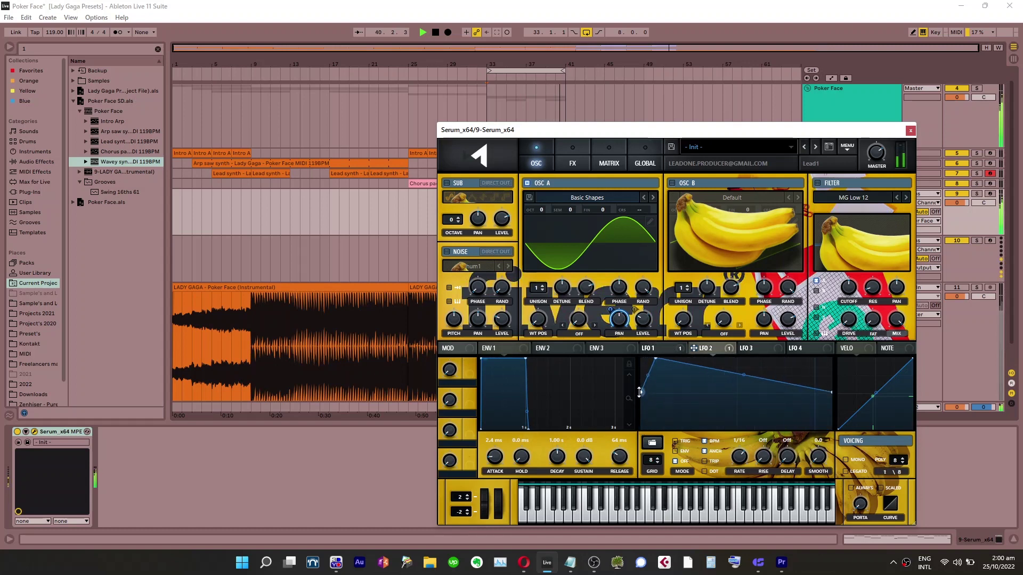
pyautogui.doubleClick(712, 371)
pyautogui.moveTo(712, 371); pyautogui.dragTo(754, 448)
pyautogui.doubleClick(761, 367)
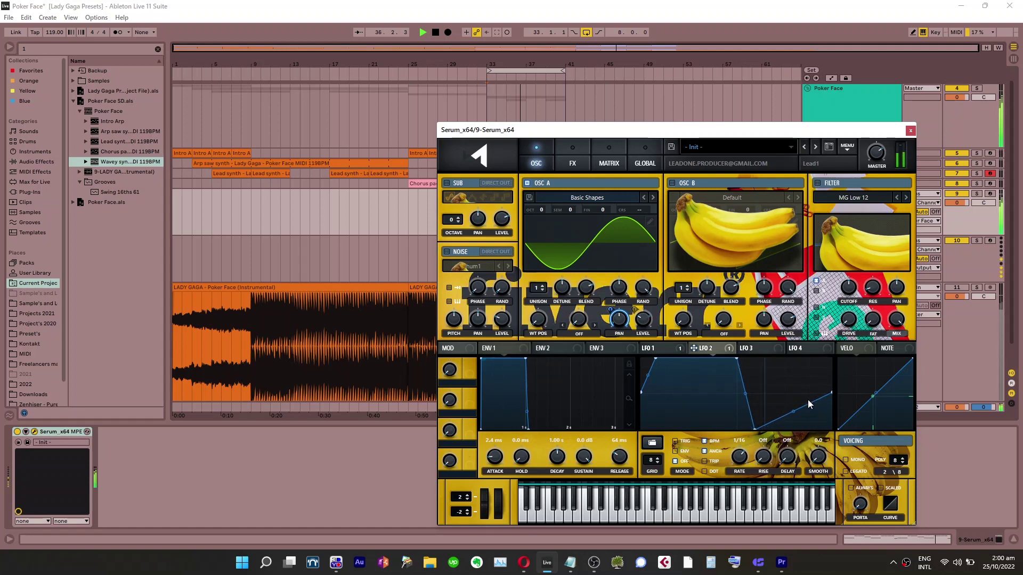
pyautogui.moveTo(813, 401); pyautogui.dragTo(821, 444)
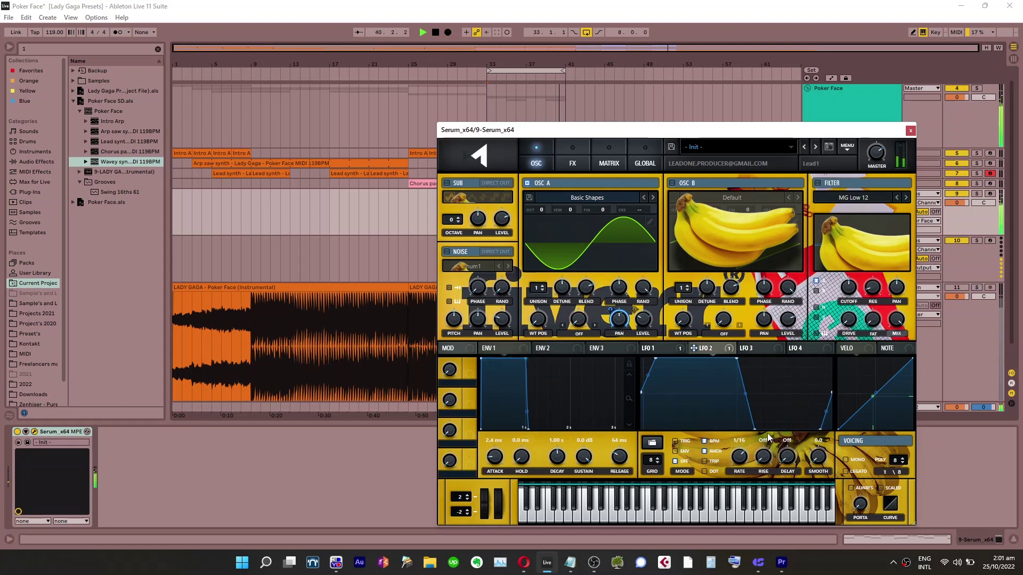
# Enable the MG Low 12 filter, sweep its cutoff down to about 35 Hz and compare with the instrumental
pyautogui.click(839, 181)
pyautogui.moveTo(853, 295); pyautogui.dragTo(848, 345)
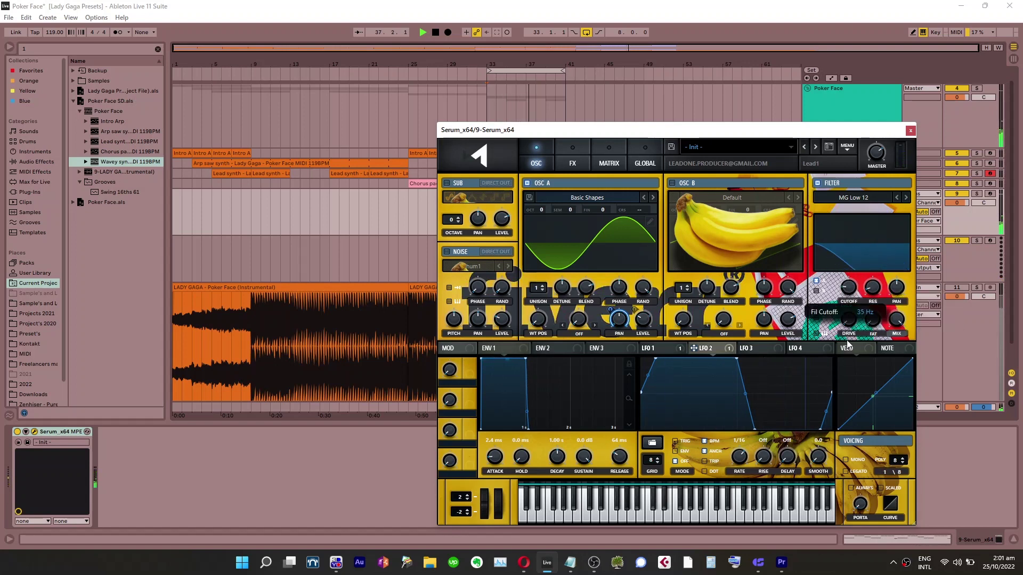
pyautogui.press('1')
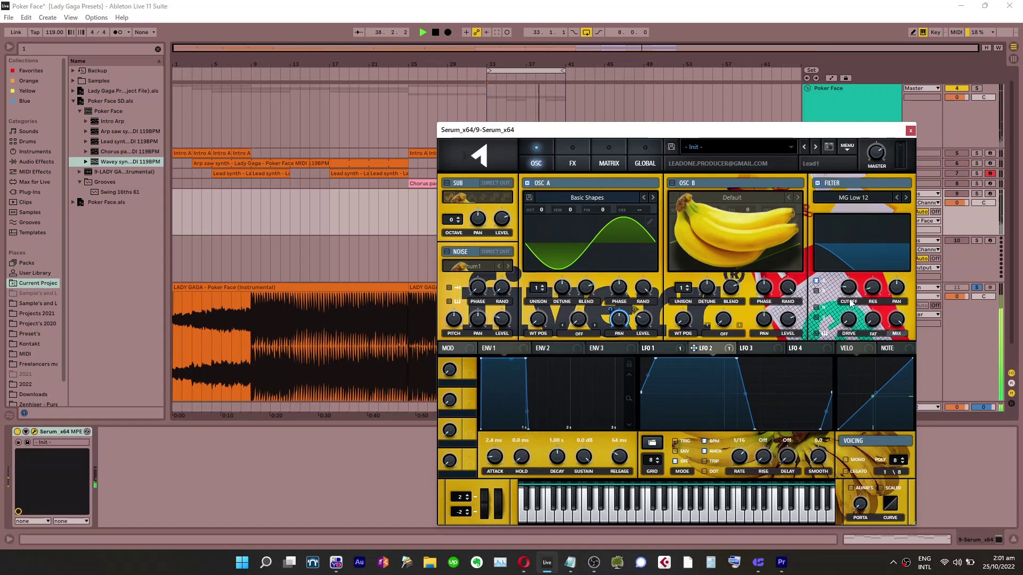
# Check the effects rack, then load the analog Basic_Wrd wavetable into oscillator A
pyautogui.click(574, 159)
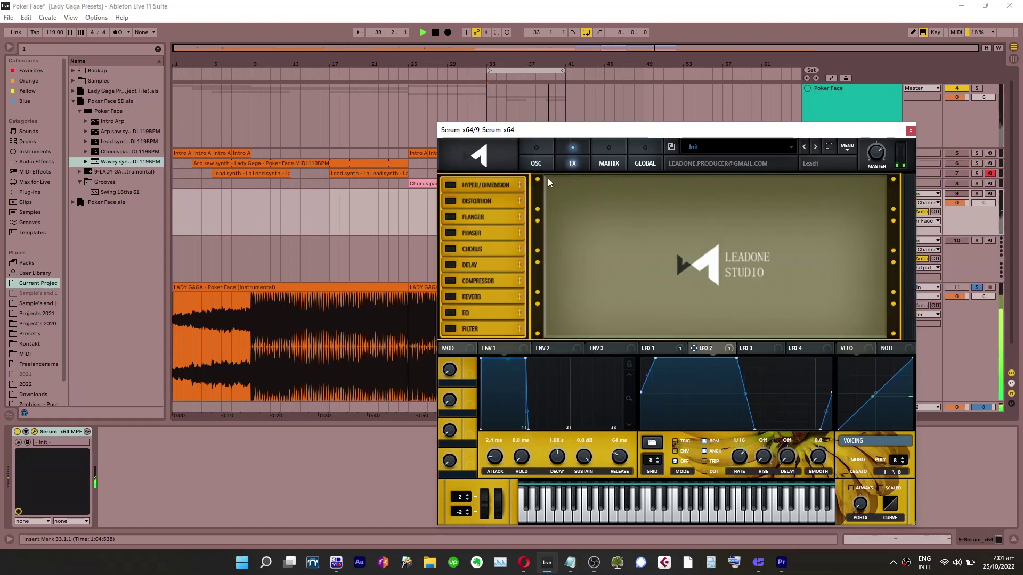
pyautogui.click(536, 157)
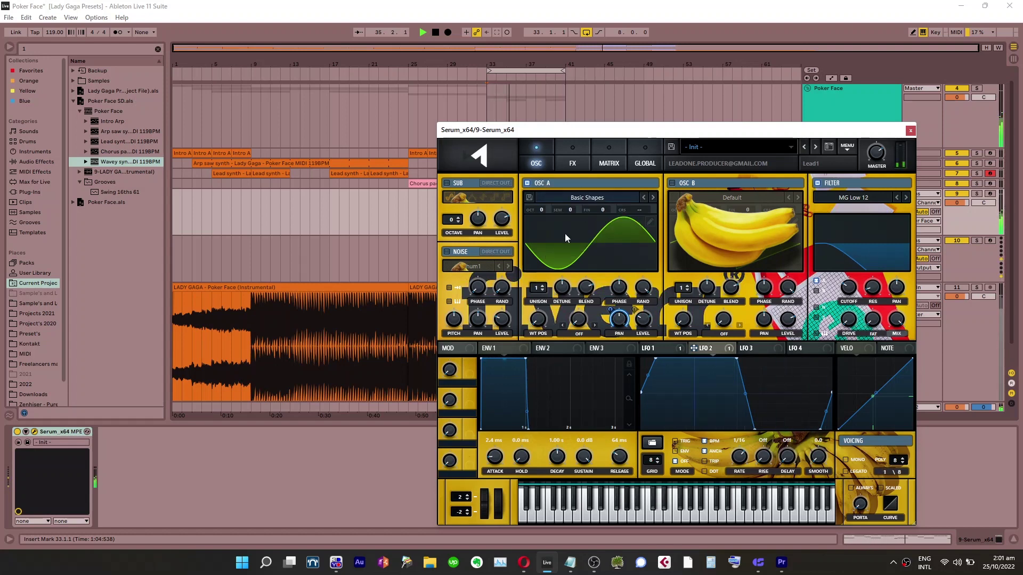
pyautogui.click(576, 199)
pyautogui.moveTo(586, 209)
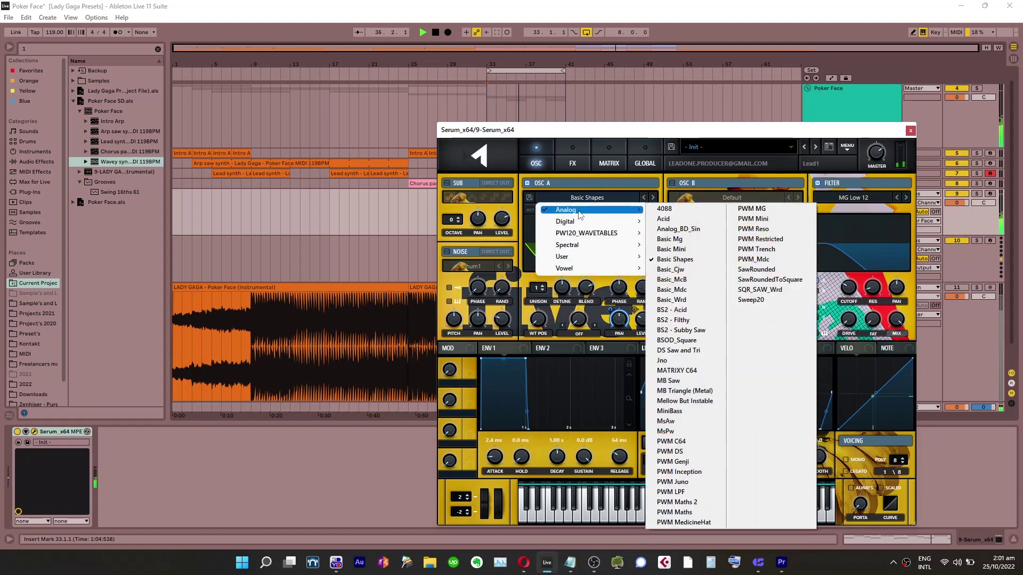
pyautogui.click(690, 300)
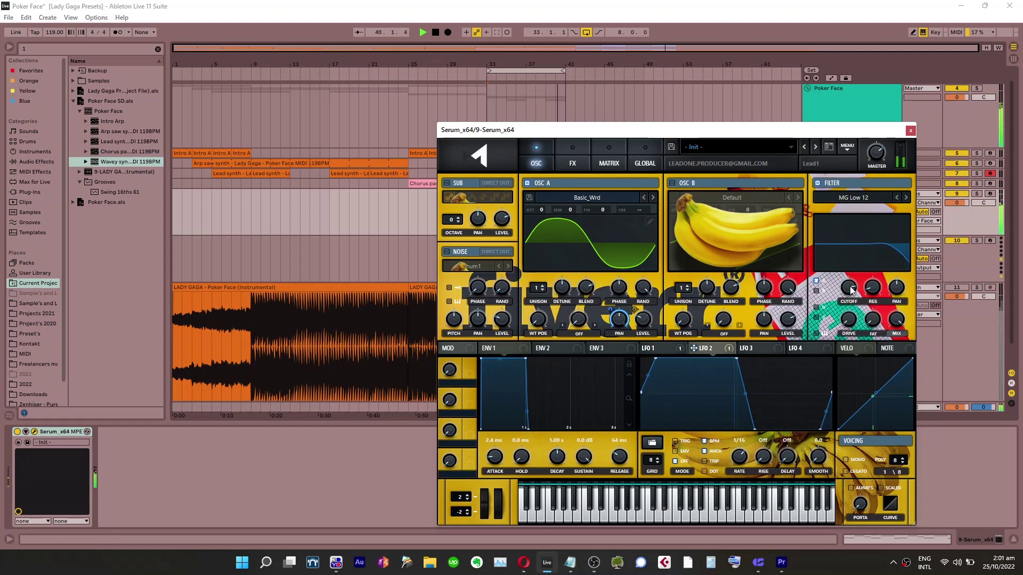
# Shorten the playback loop to two bars from bar 33 and end LFO 2's high plateau slightly earlier
pyautogui.moveTo(562, 69); pyautogui.dragTo(505, 70)
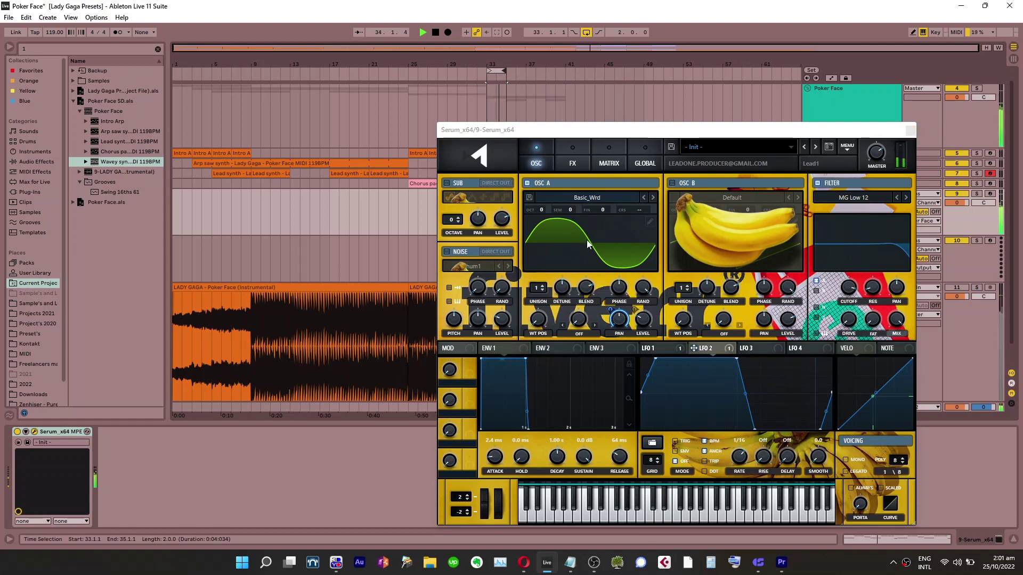
pyautogui.click(660, 351)
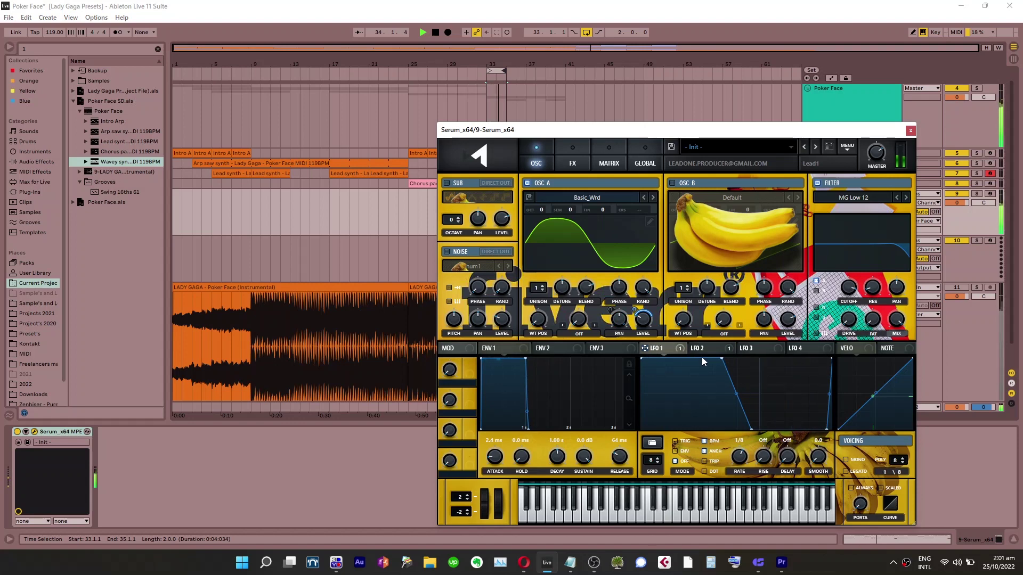
pyautogui.click(712, 348)
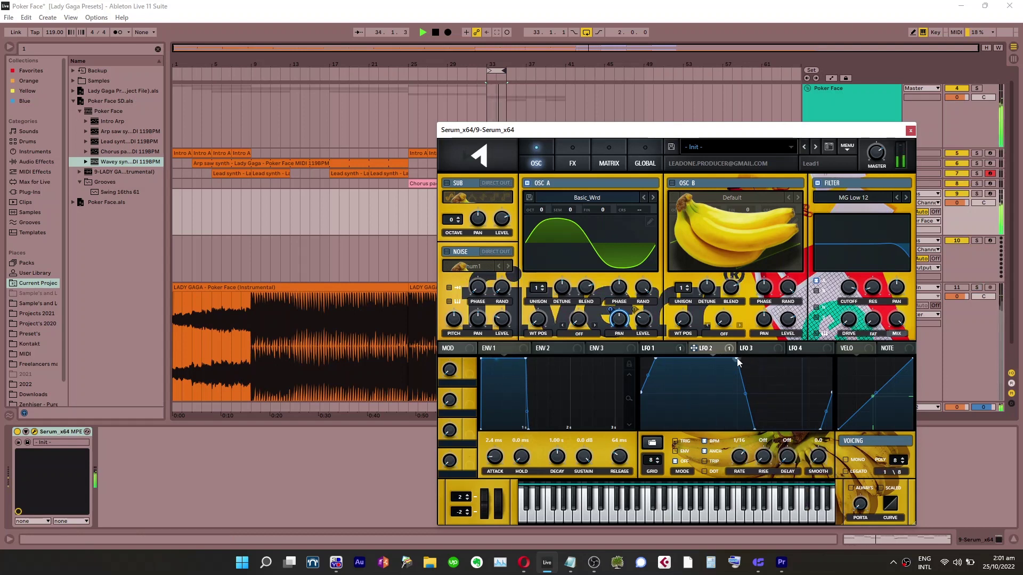
pyautogui.moveTo(738, 362); pyautogui.dragTo(720, 343)
pyautogui.moveTo(722, 359); pyautogui.dragTo(728, 359)
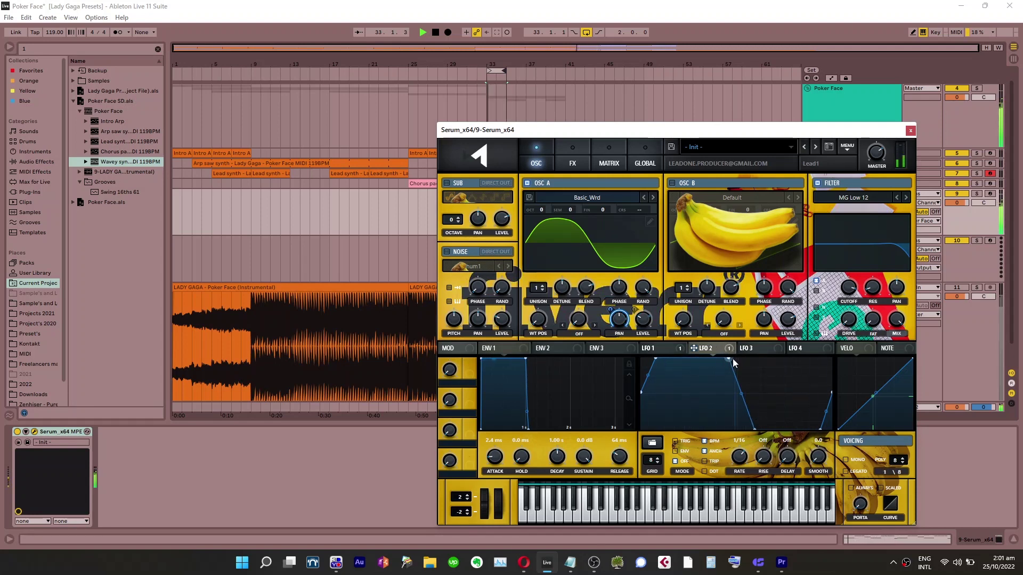
pyautogui.moveTo(754, 430); pyautogui.dragTo(755, 443)
pyautogui.moveTo(822, 430); pyautogui.dragTo(825, 437)
# Audition the Hyper/Dimension effect and switch it off, then enable distortion with the Diode 1 type
pyautogui.click(572, 161)
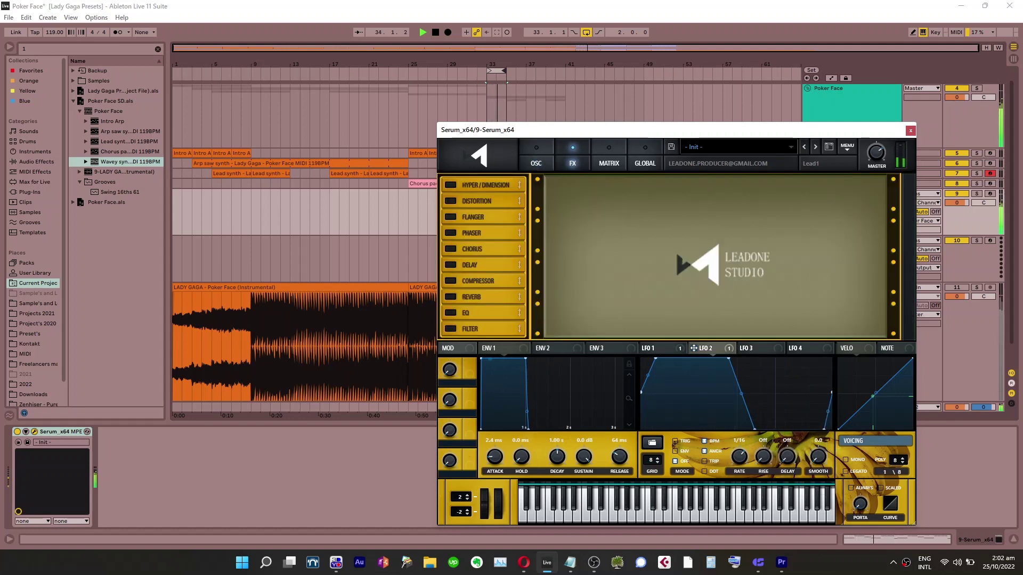
pyautogui.click(455, 186)
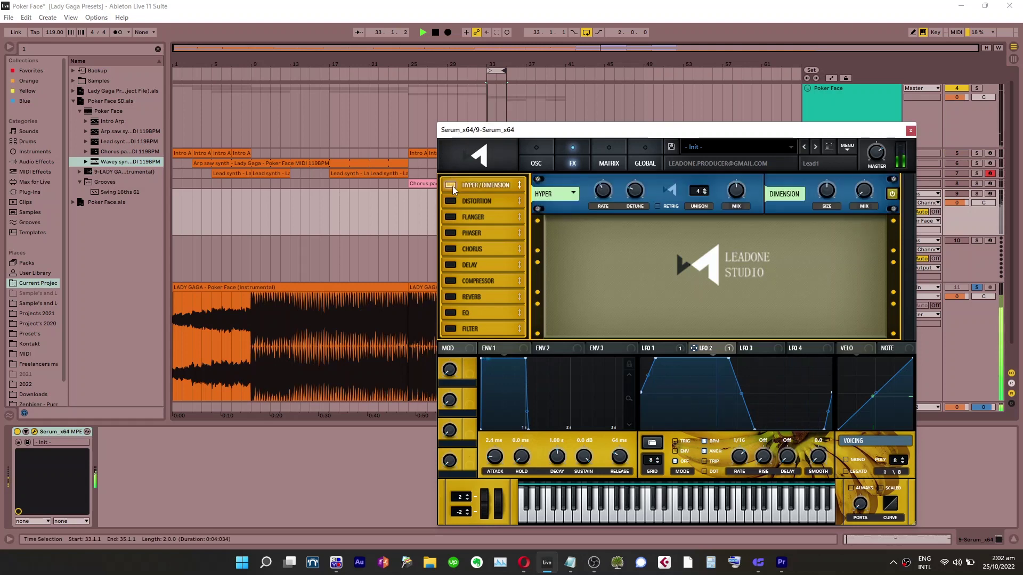
pyautogui.click(456, 186)
pyautogui.click(466, 205)
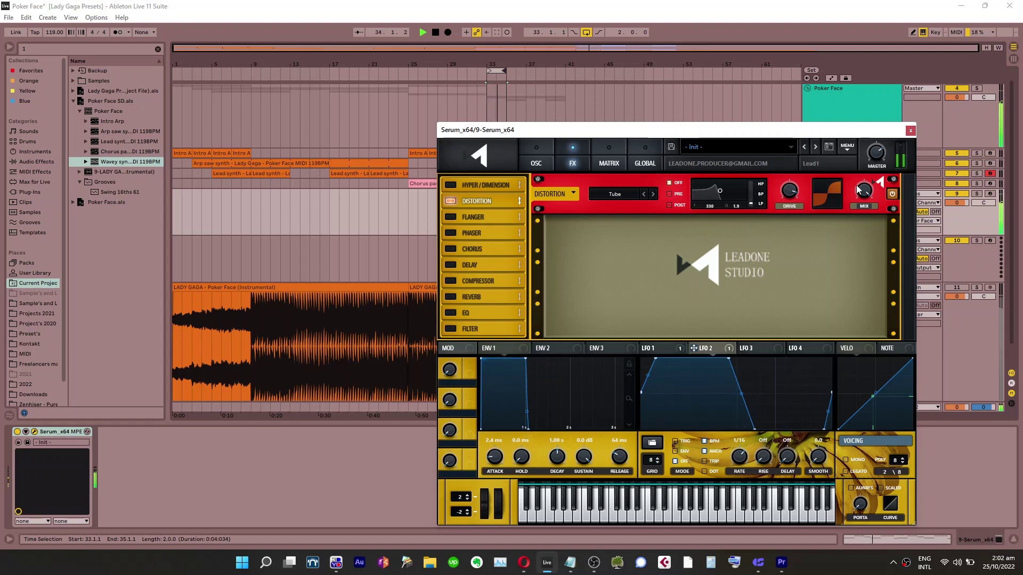
pyautogui.click(654, 195)
pyautogui.click(654, 195)
pyautogui.click(654, 195)
pyautogui.click(644, 195)
pyautogui.moveTo(871, 196)
# Enable the EQ effect with a low cut and a high cut band, and set the low band's Q to about 41%
pyautogui.click(451, 313)
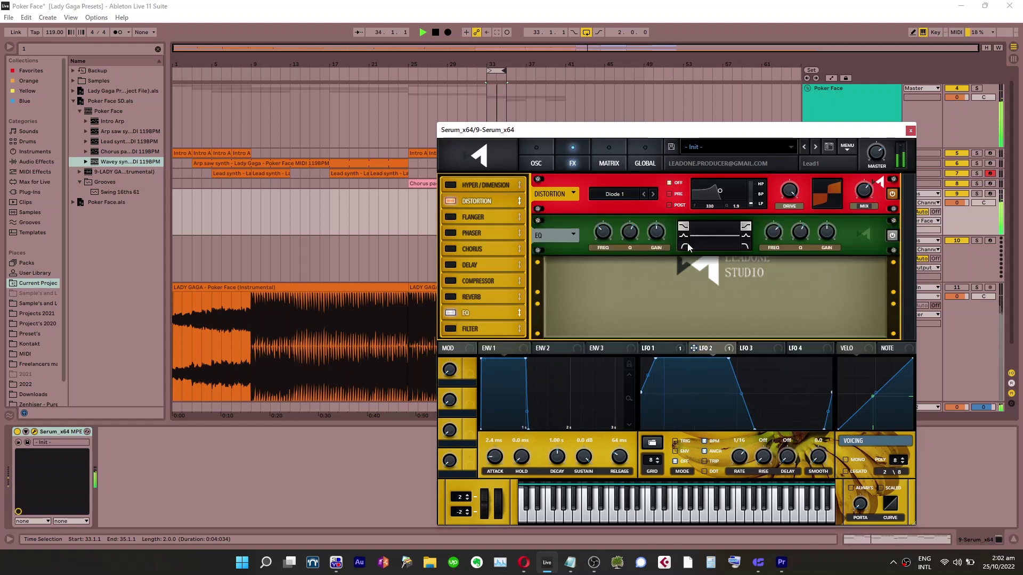
pyautogui.click(744, 246)
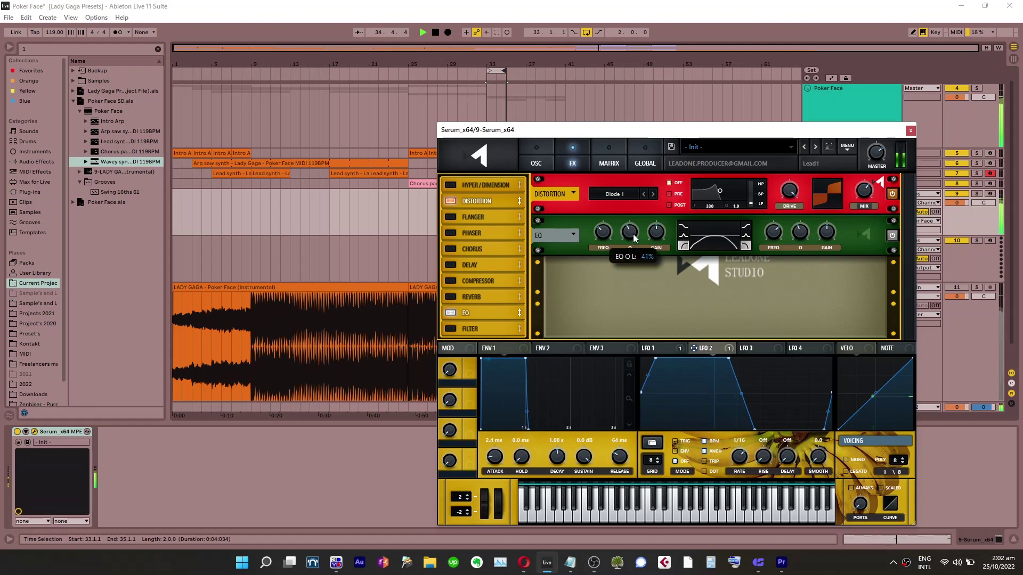
pyautogui.moveTo(633, 236); pyautogui.dragTo(633, 238)
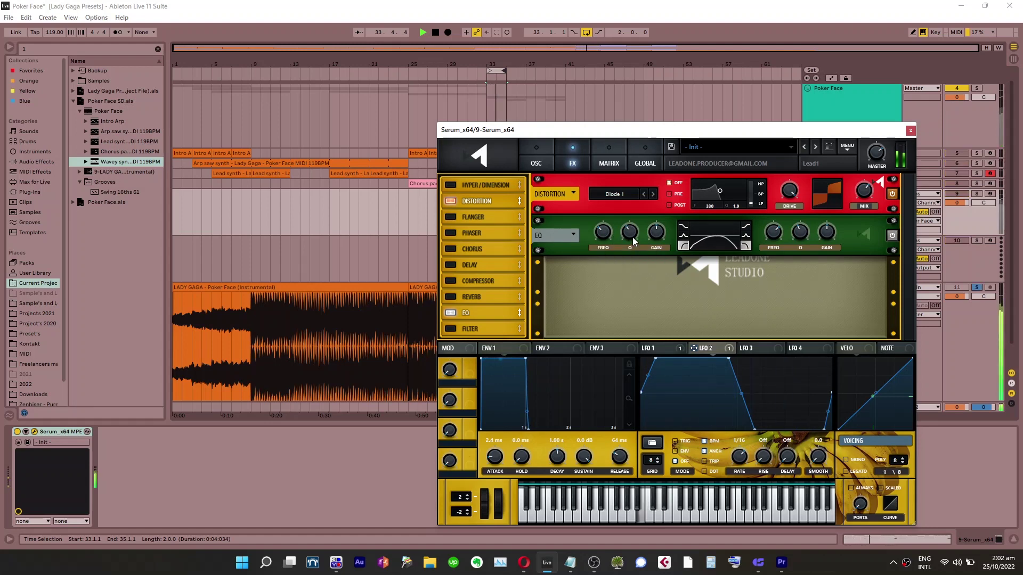
# Shorten envelope 1's attack to 0.6 ms
pyautogui.moveTo(780, 239)
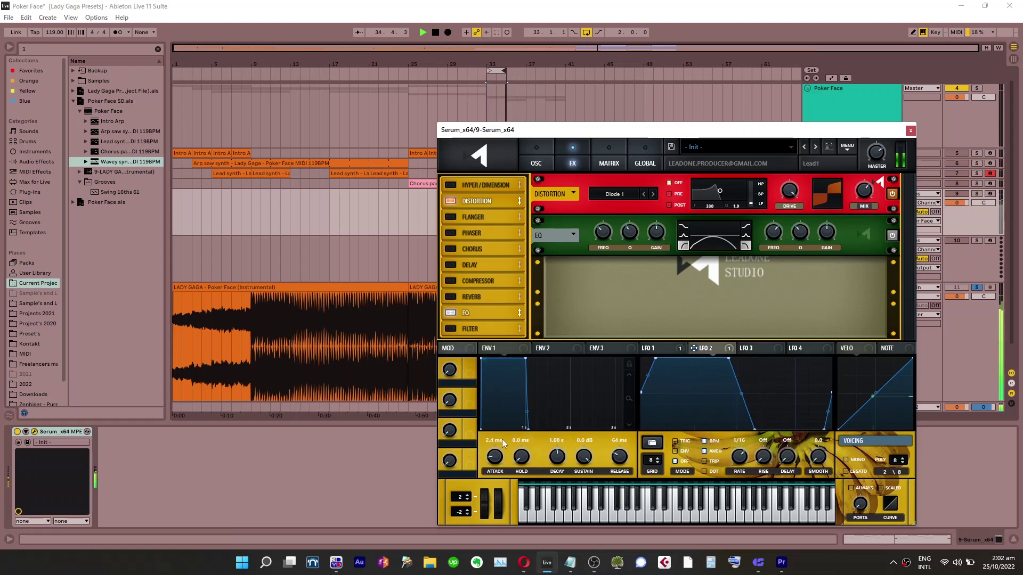
pyautogui.moveTo(498, 465)
pyautogui.moveTo(497, 463); pyautogui.dragTo(499, 467)
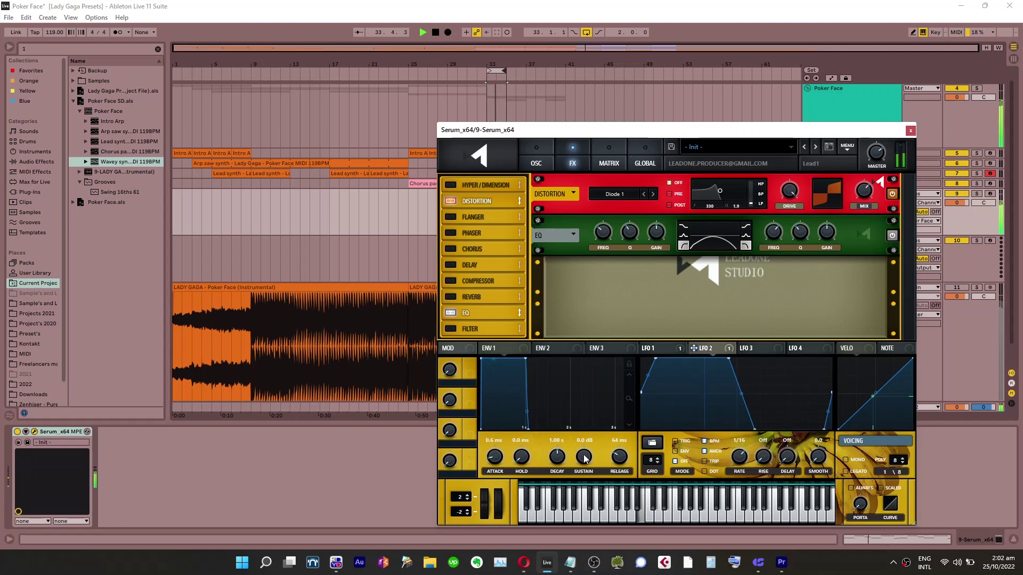
pyautogui.moveTo(584, 460)
pyautogui.moveTo(619, 459)
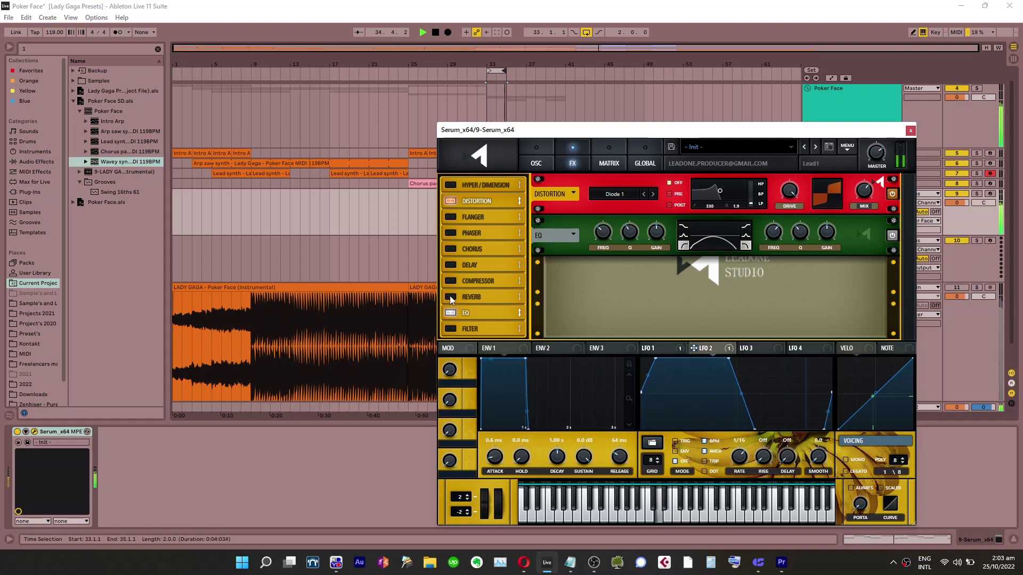
# Enable the Chorus effect, reset its feedback to the default, and set its mix to about 26%
pyautogui.click(452, 249)
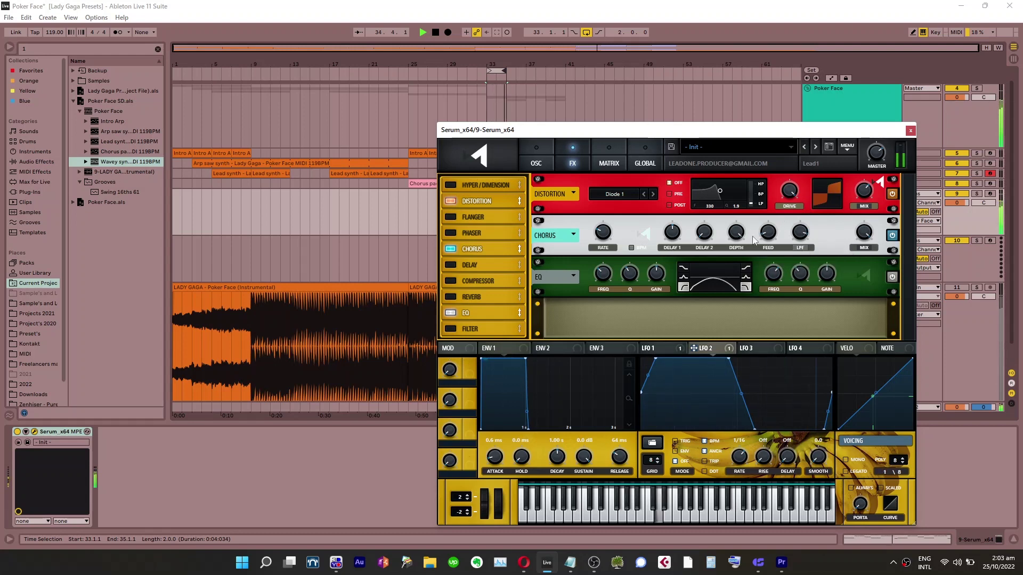
pyautogui.rightClick(773, 236)
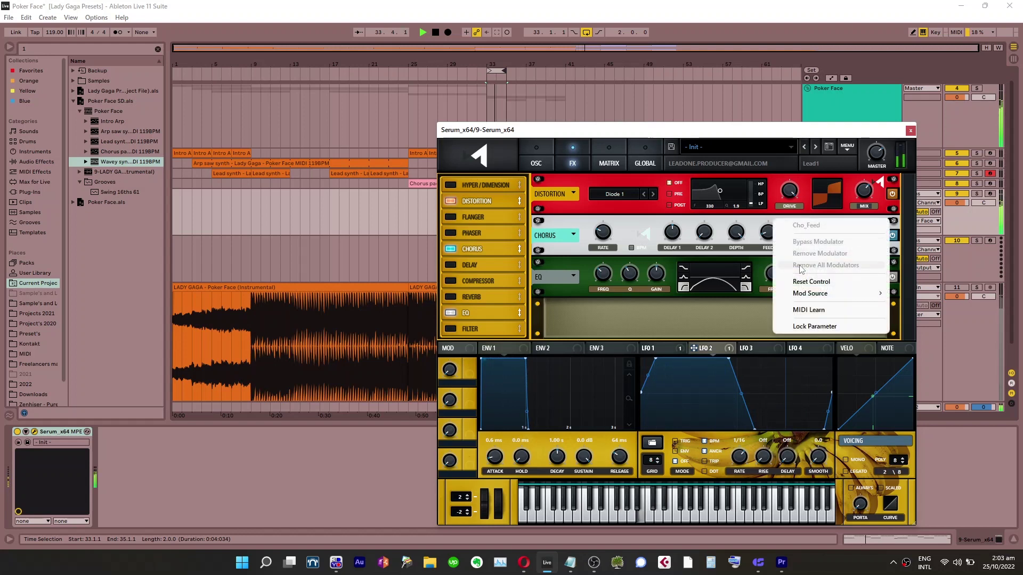
pyautogui.click(795, 282)
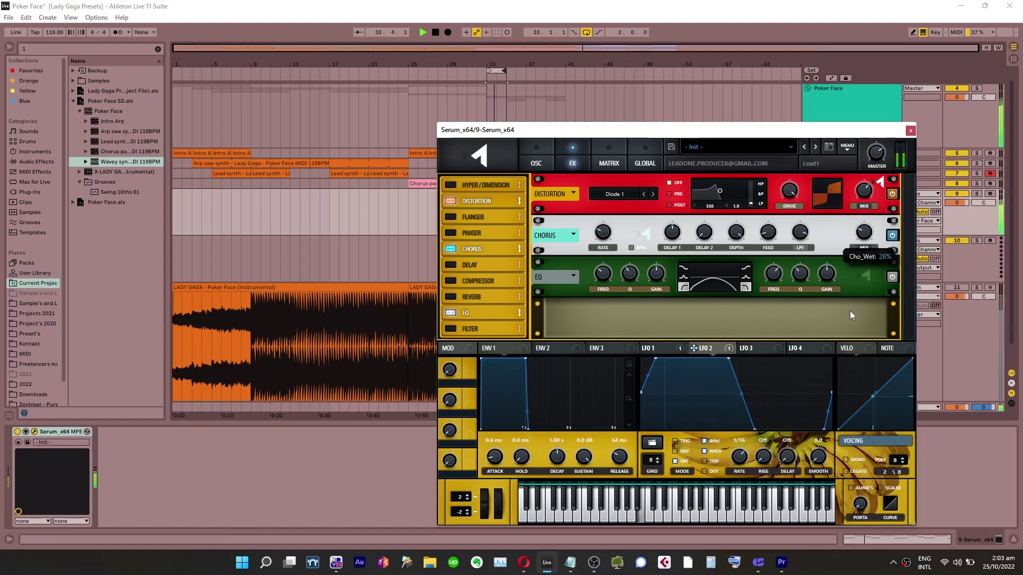
# Enable the Reverb effect in Plate mode and adjust its damping and pre-delay
pyautogui.click(462, 299)
pyautogui.moveTo(477, 296)
pyautogui.mouseDown()
pyautogui.moveTo(477, 329)
pyautogui.moveTo(481, 296)
pyautogui.mouseUp()
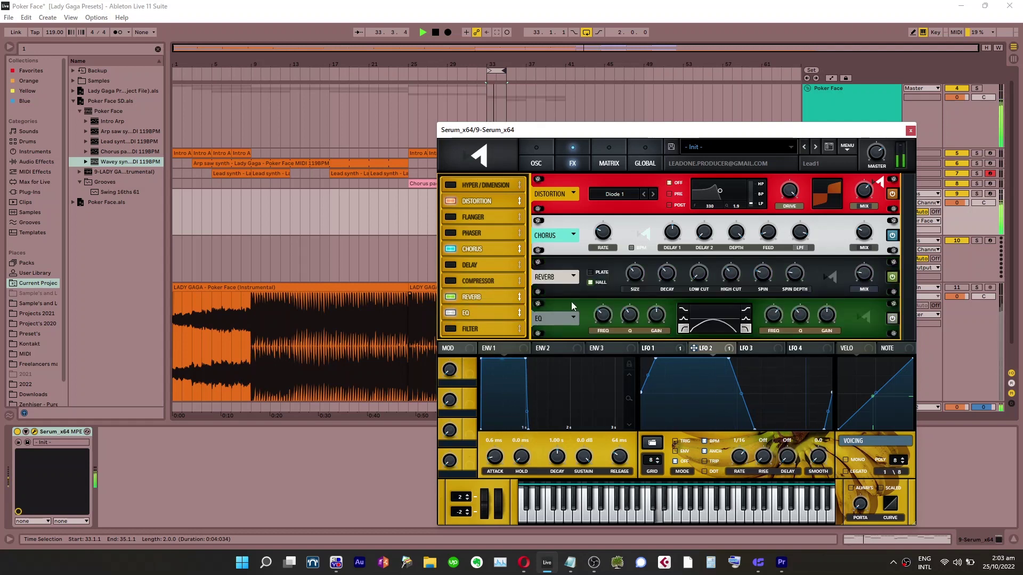
pyautogui.click(591, 273)
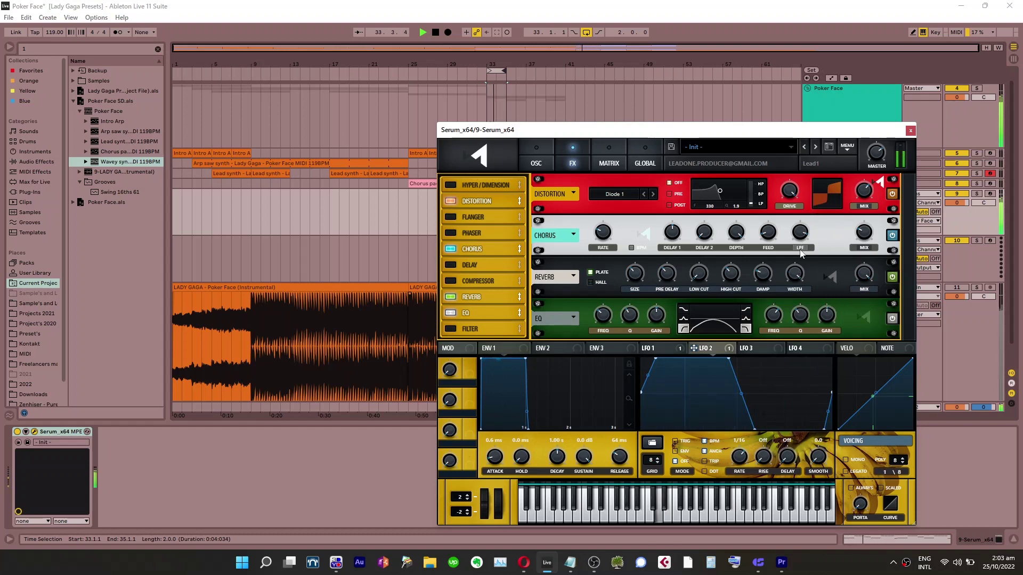
pyautogui.moveTo(765, 276); pyautogui.dragTo(704, 266)
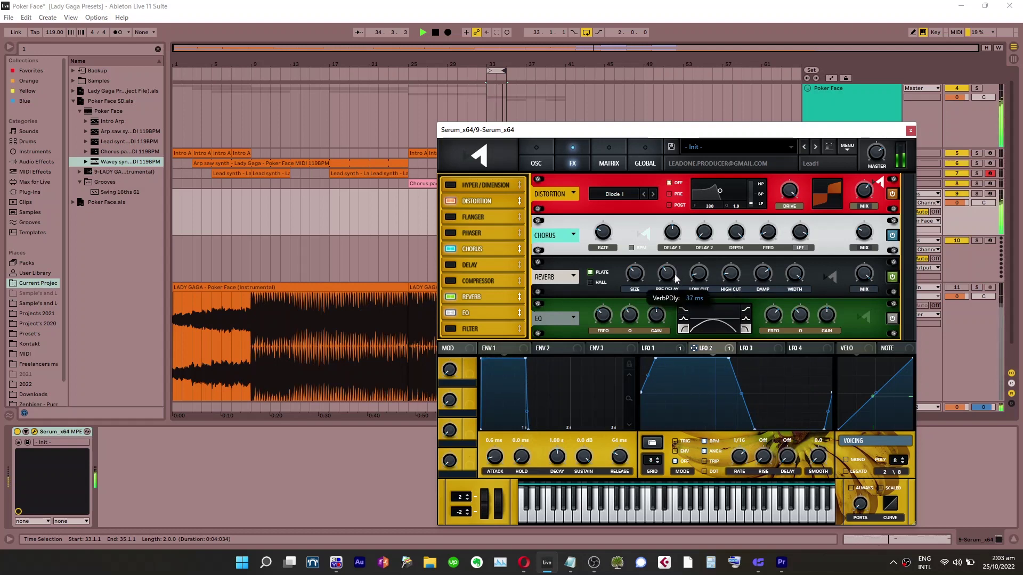
pyautogui.moveTo(676, 279); pyautogui.dragTo(676, 283)
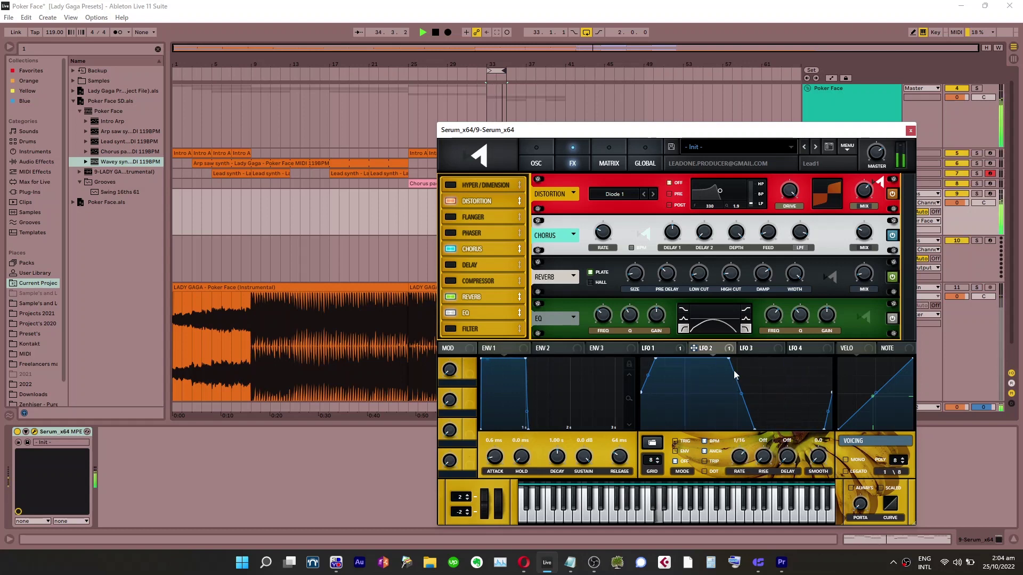
# Start LFO 2's high plateau slightly later and reshape the curves of its rising and falling segments
pyautogui.moveTo(655, 363); pyautogui.dragTo(668, 351)
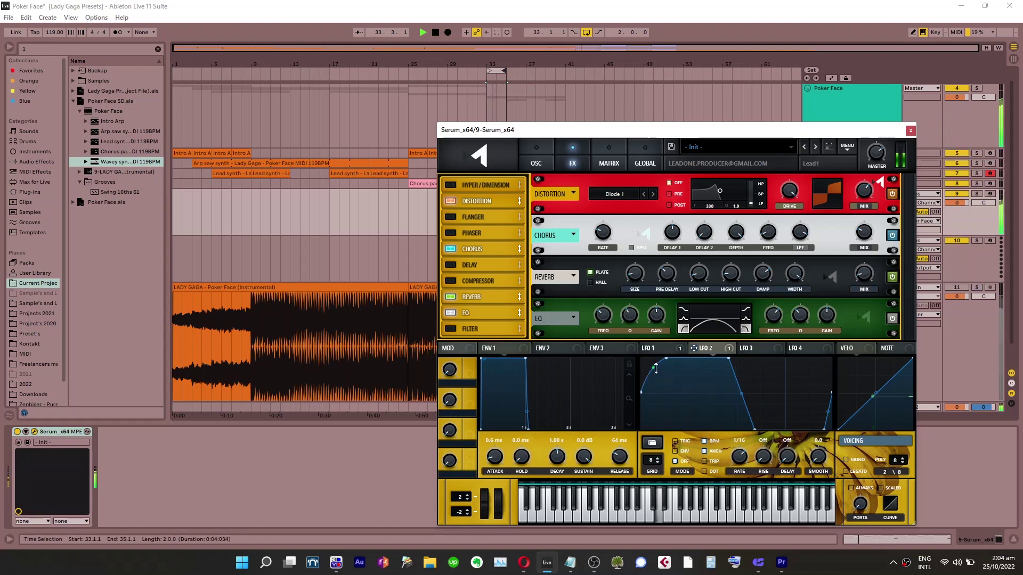
pyautogui.moveTo(742, 393)
pyautogui.mouseDown()
pyautogui.moveTo(745, 382)
pyautogui.moveTo(746, 394)
pyautogui.mouseUp()
pyautogui.moveTo(831, 413); pyautogui.dragTo(820, 436)
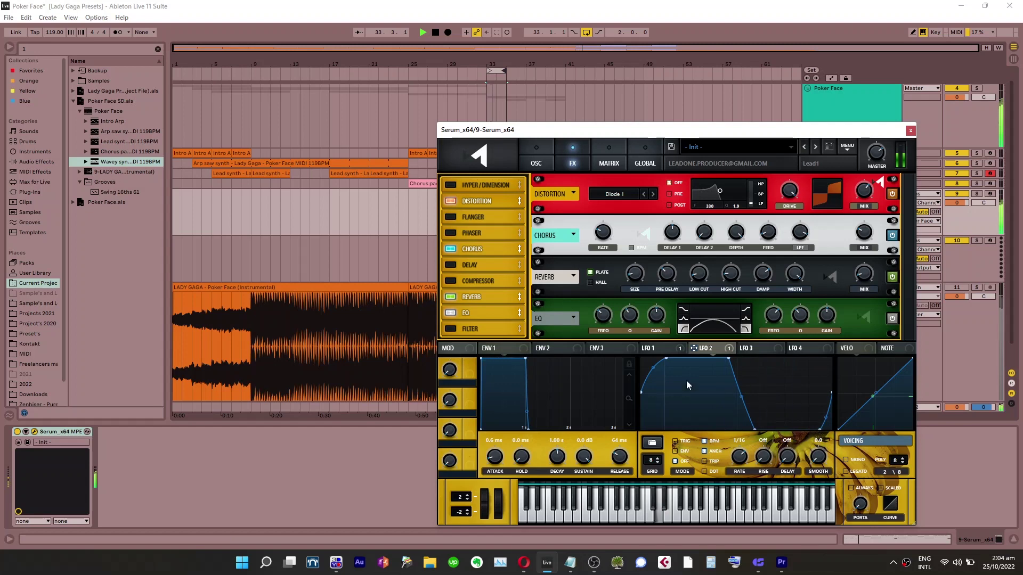
pyautogui.moveTo(651, 369); pyautogui.dragTo(657, 377)
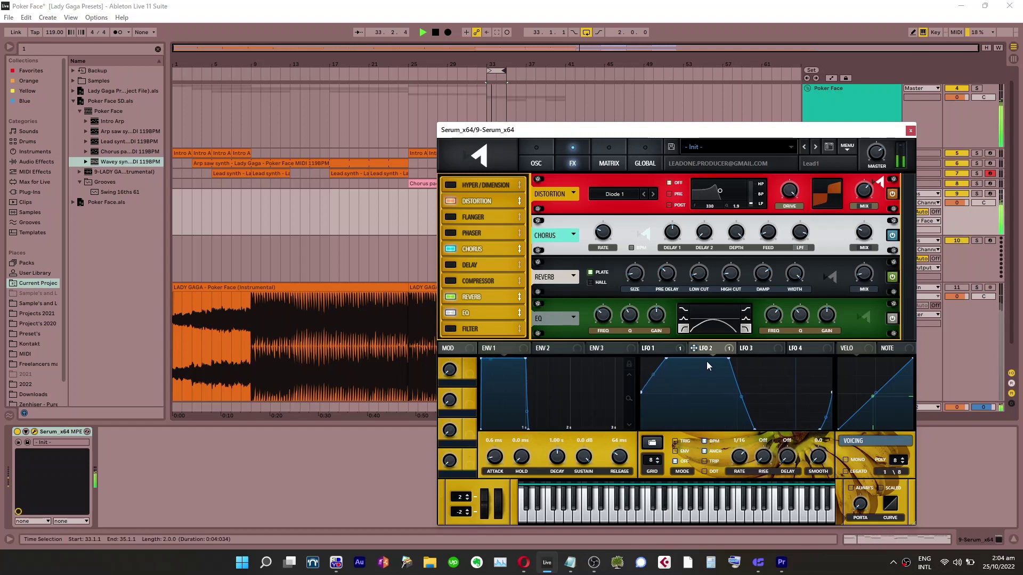
# Set envelope 1's attack to 0.8 ms and compare the sound with the original instrumental
pyautogui.moveTo(494, 466); pyautogui.dragTo(495, 465)
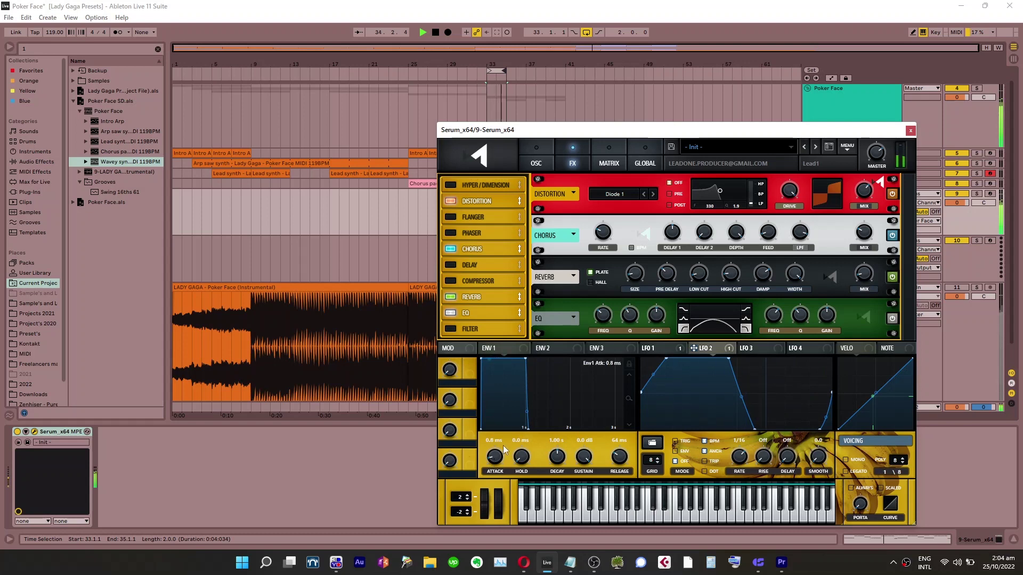
pyautogui.press('s')
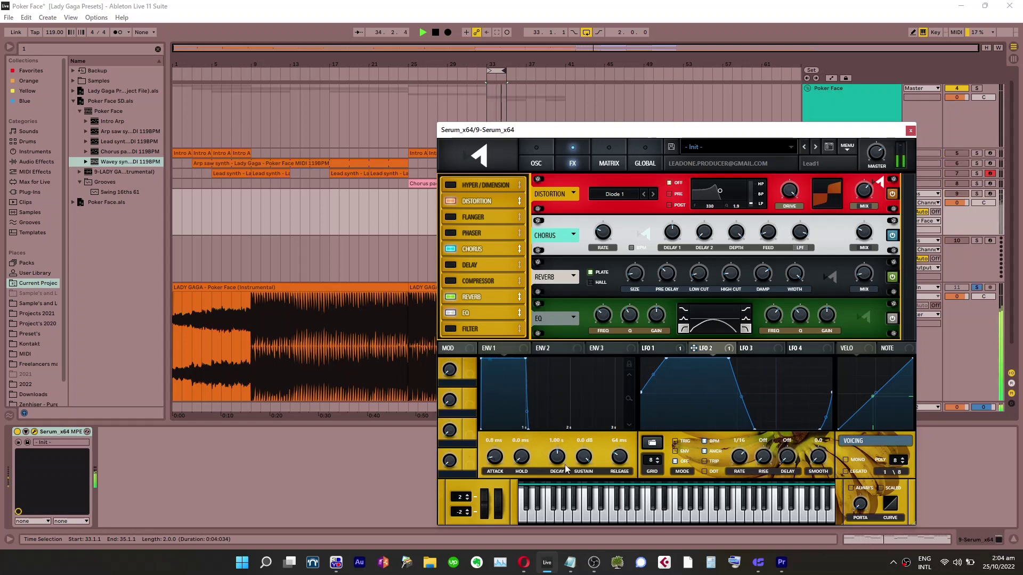
# Turn LFO 3 into a straight falling ramp by moving its peak to the start of the cycle
pyautogui.click(545, 152)
pyautogui.click(759, 350)
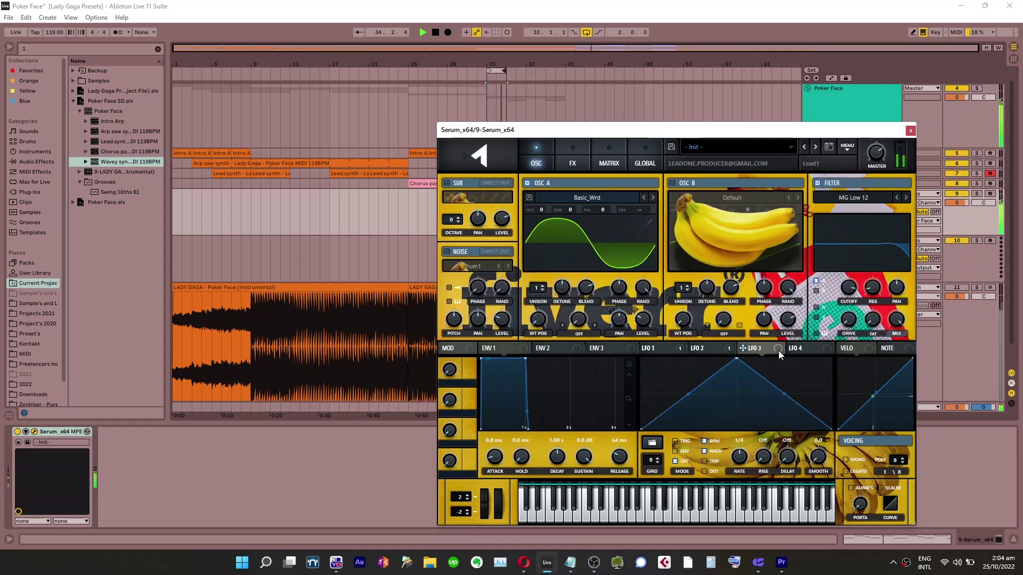
pyautogui.moveTo(737, 359); pyautogui.dragTo(558, 314)
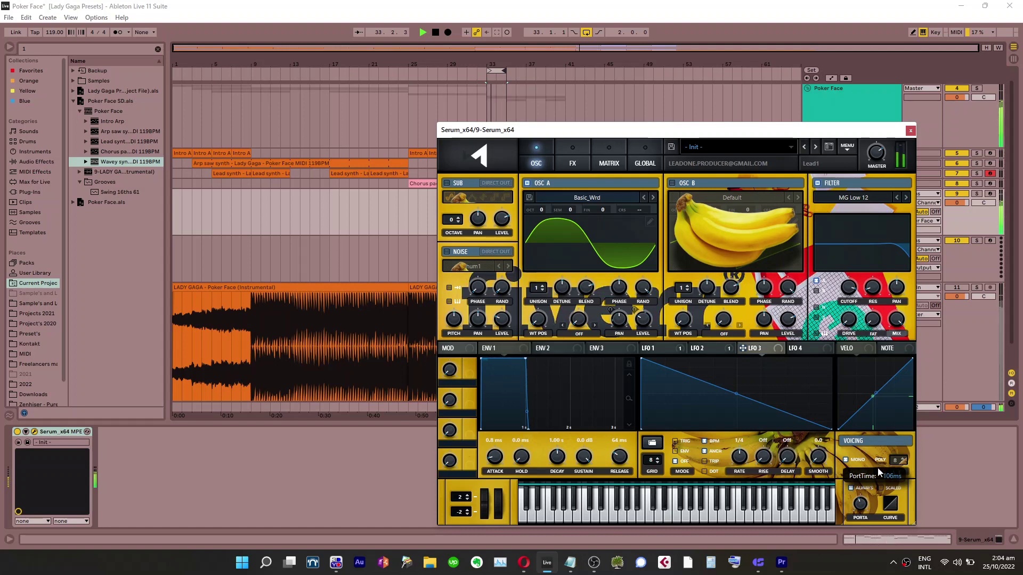
# Switch the voicing to mono with always-on portamento of about 106 ms, and try a bowed portamento curve before straightening it
pyautogui.moveTo(893, 506); pyautogui.dragTo(894, 460)
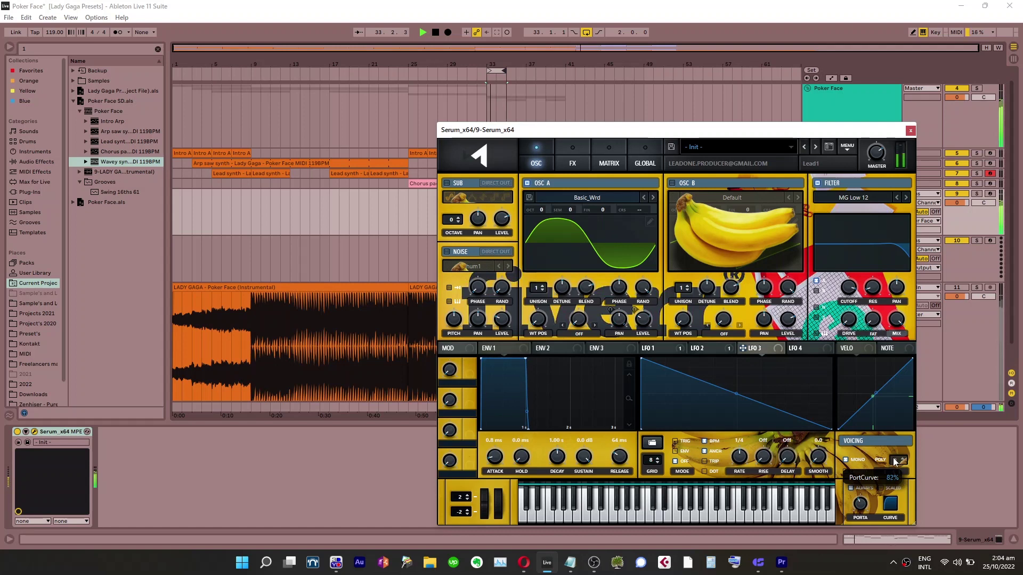
pyautogui.moveTo(896, 507); pyautogui.dragTo(893, 485)
pyautogui.moveTo(893, 511)
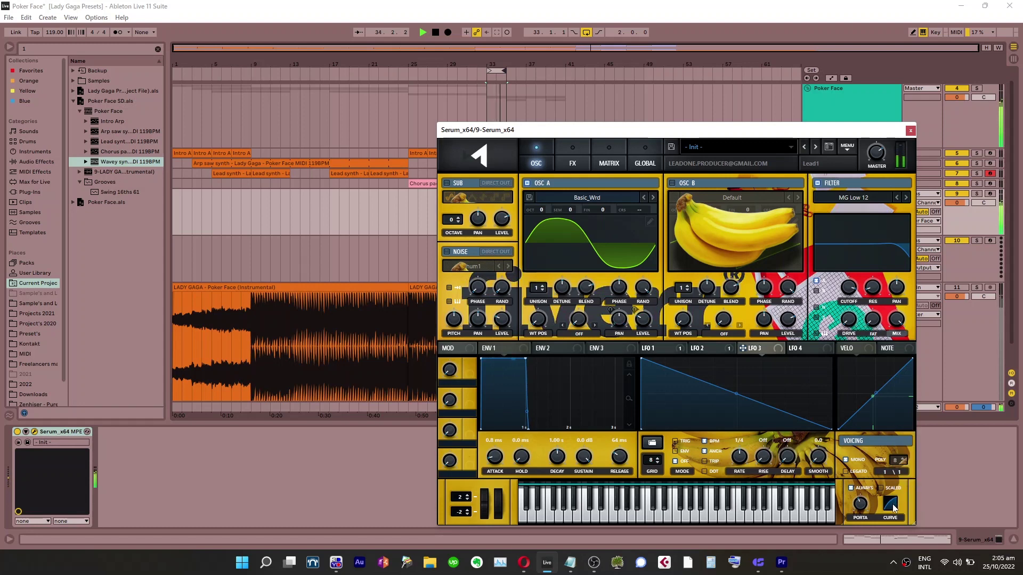
pyautogui.moveTo(894, 508); pyautogui.dragTo(893, 516)
pyautogui.press('1')
pyautogui.press('1')
pyautogui.press('1')
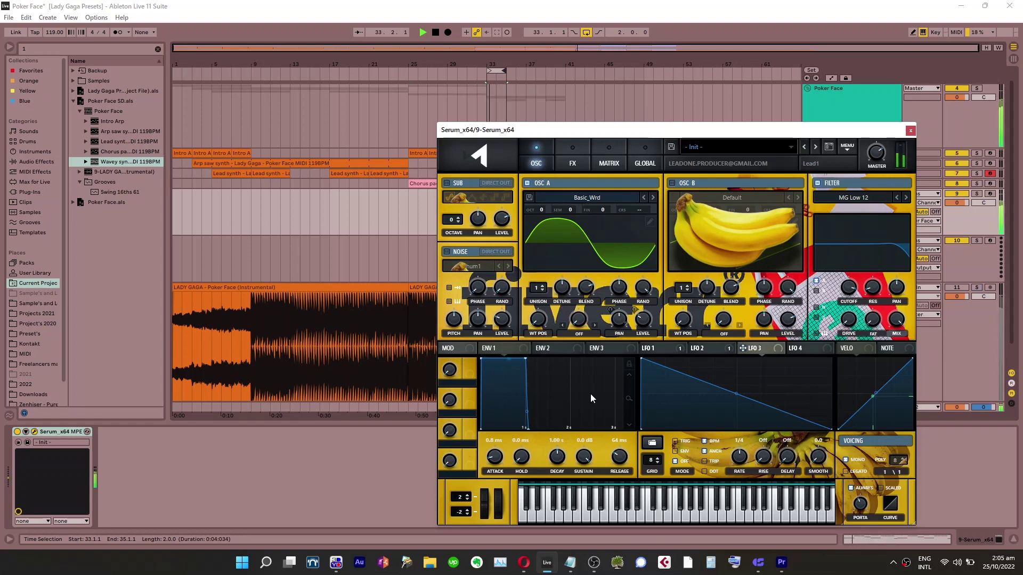
# Check the effects and LFO settings, stop playback, and arm track 9 to play its Serum live
pyautogui.click(572, 162)
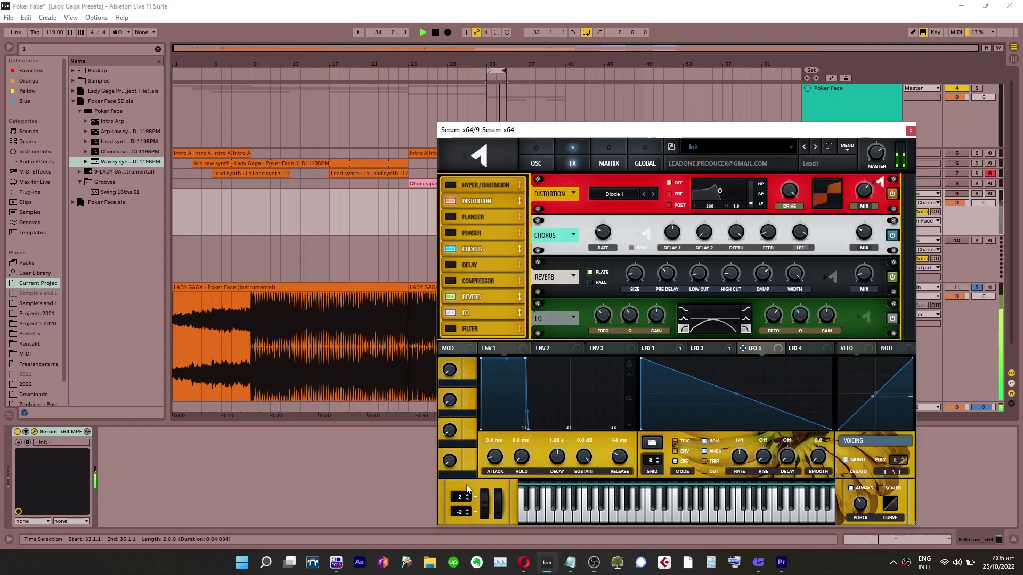
pyautogui.click(532, 152)
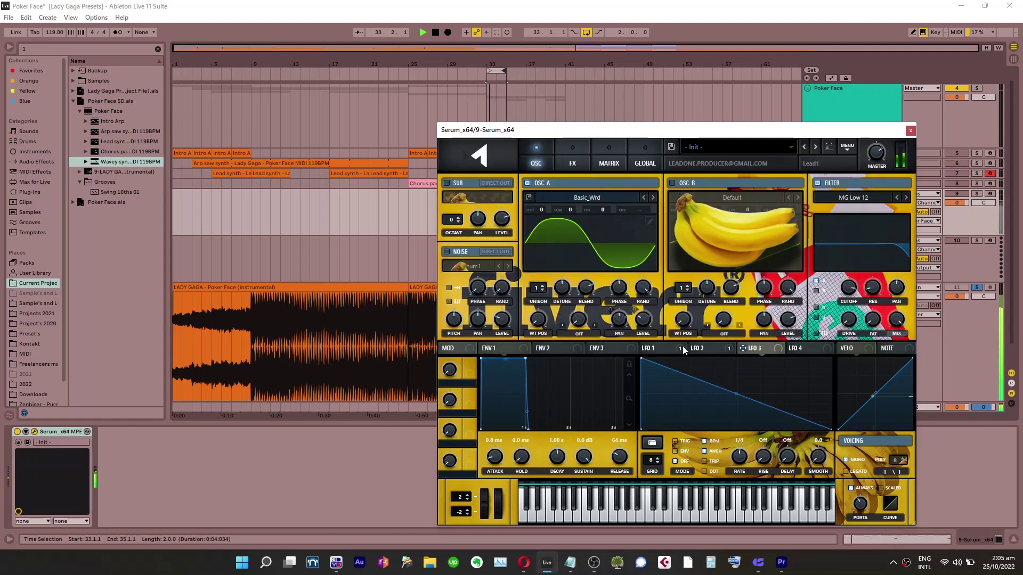
pyautogui.click(715, 348)
pyautogui.click(751, 349)
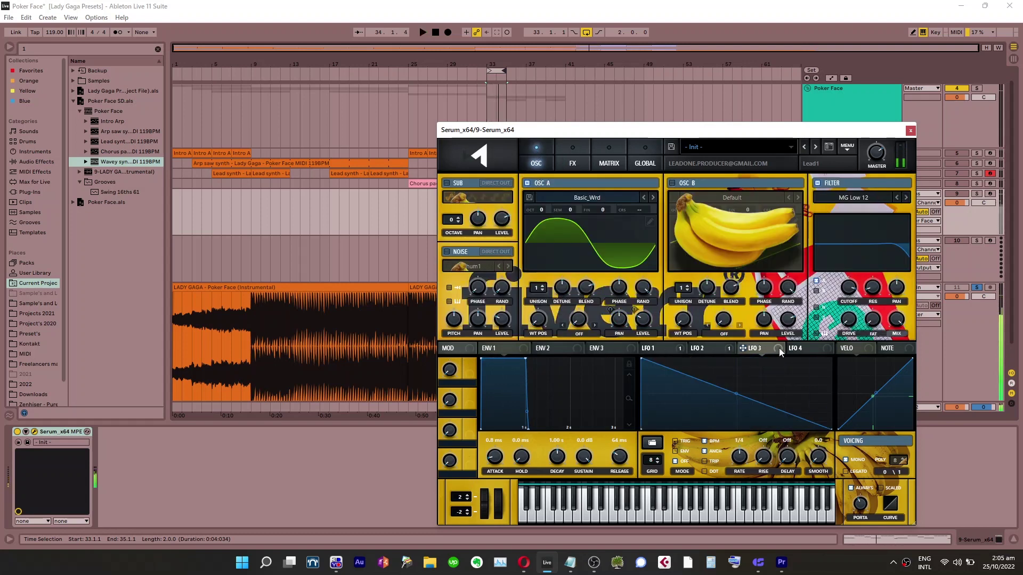
pyautogui.click(989, 184)
pyautogui.click(989, 194)
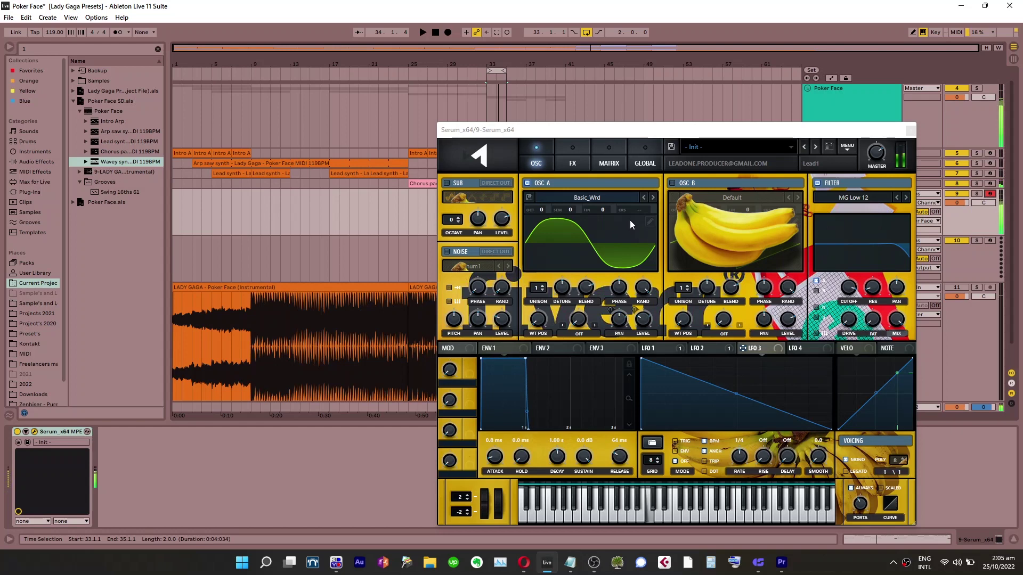
pyautogui.press('z')
# Assign LFO 3 to oscillator A's fine tuning, set it to envelope mode at a 1/16 rate, and bend its ramp outward
pyautogui.moveTo(778, 350); pyautogui.dragTo(615, 233)
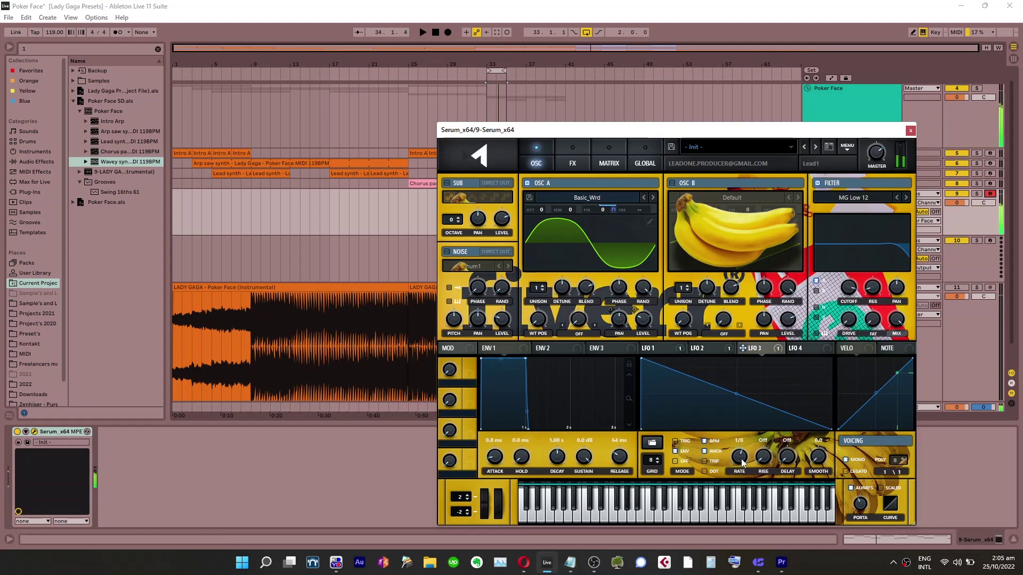
pyautogui.moveTo(736, 394)
pyautogui.mouseDown()
pyautogui.moveTo(740, 412)
pyautogui.moveTo(738, 389)
pyautogui.mouseUp()
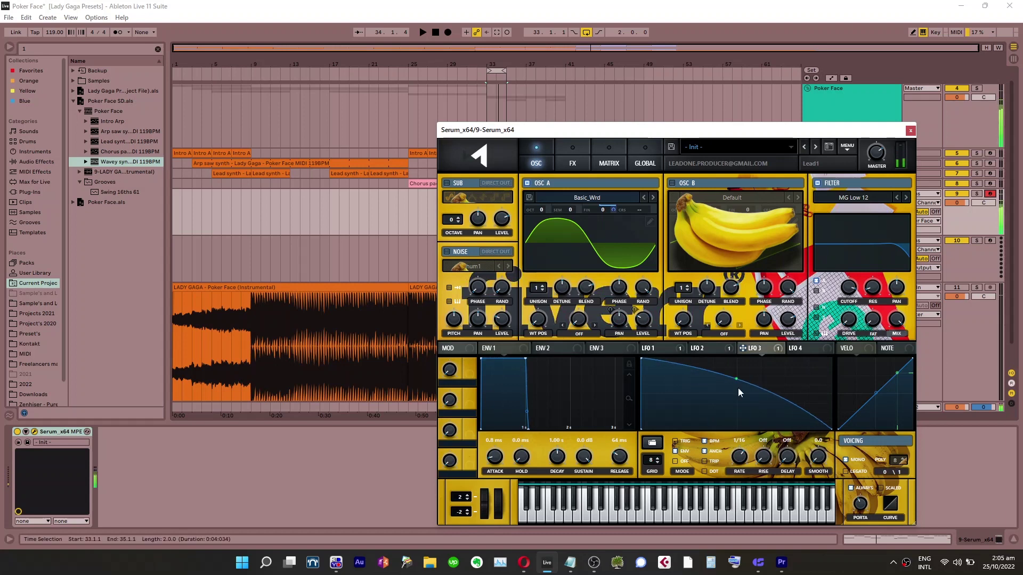
pyautogui.moveTo(642, 358); pyautogui.dragTo(643, 345)
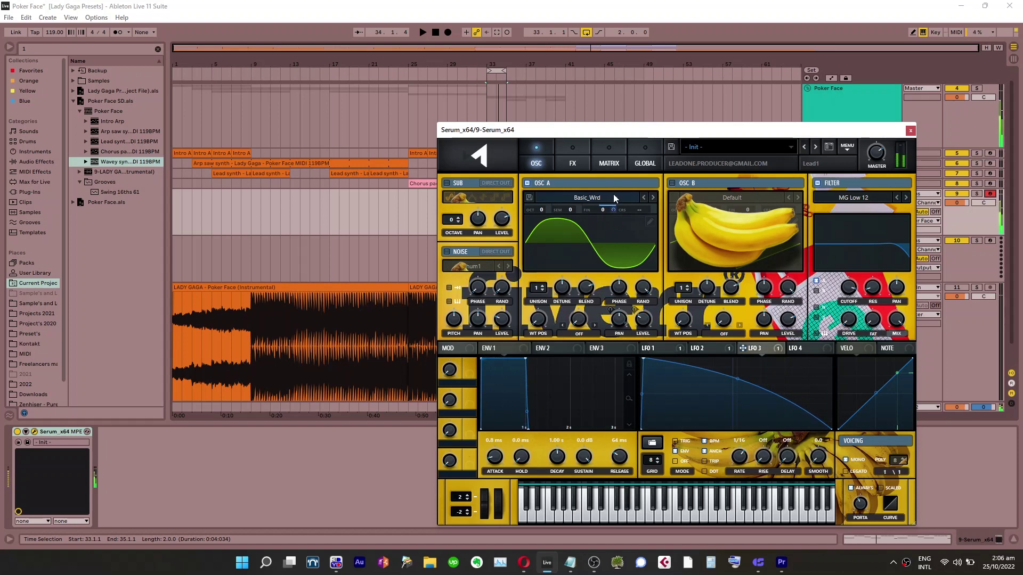
# Adjust LFO 3's fine-tuning modulation amount and bend its ramp into a steep concave fall, keeping envelope mode
pyautogui.moveTo(616, 211); pyautogui.dragTo(616, 249)
pyautogui.press('space')
pyautogui.moveTo(738, 380); pyautogui.dragTo(738, 398)
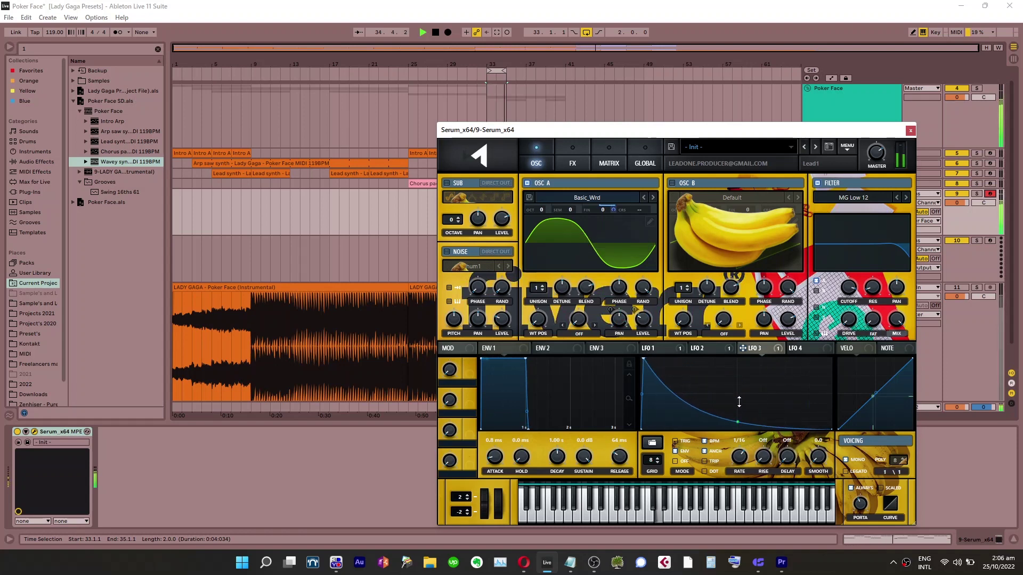
pyautogui.click(686, 439)
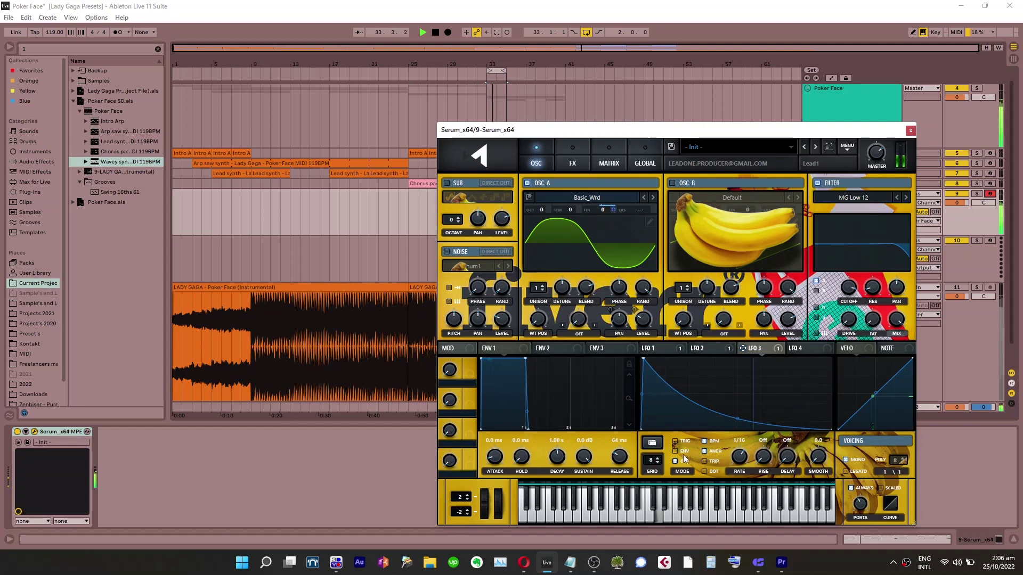
pyautogui.click(684, 451)
pyautogui.press('space')
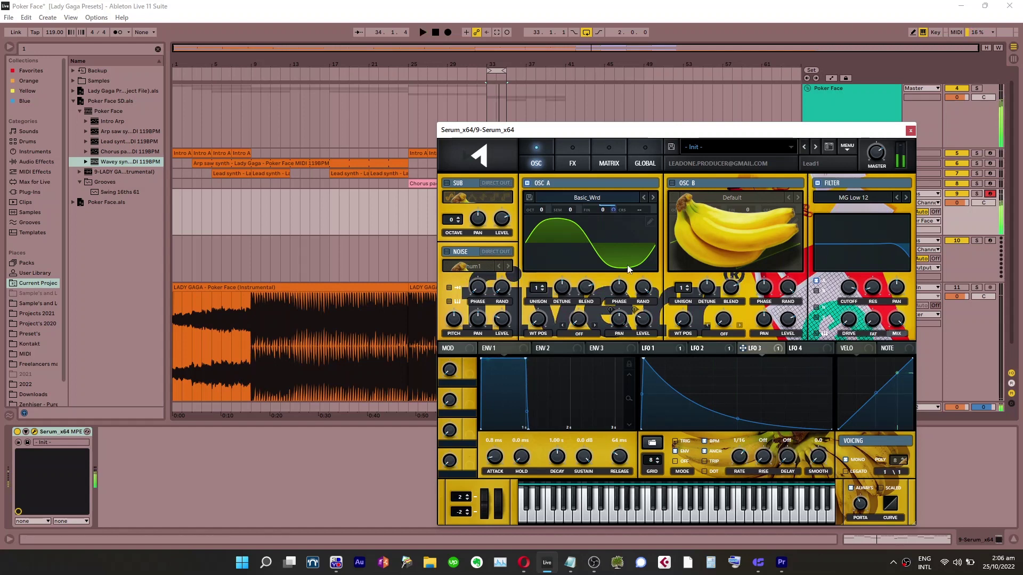
# Remove LFO 3 from oscillator A's fine tuning and assign it to the semitone control with an amount of about 23
pyautogui.rightClick(607, 211)
pyautogui.click(651, 249)
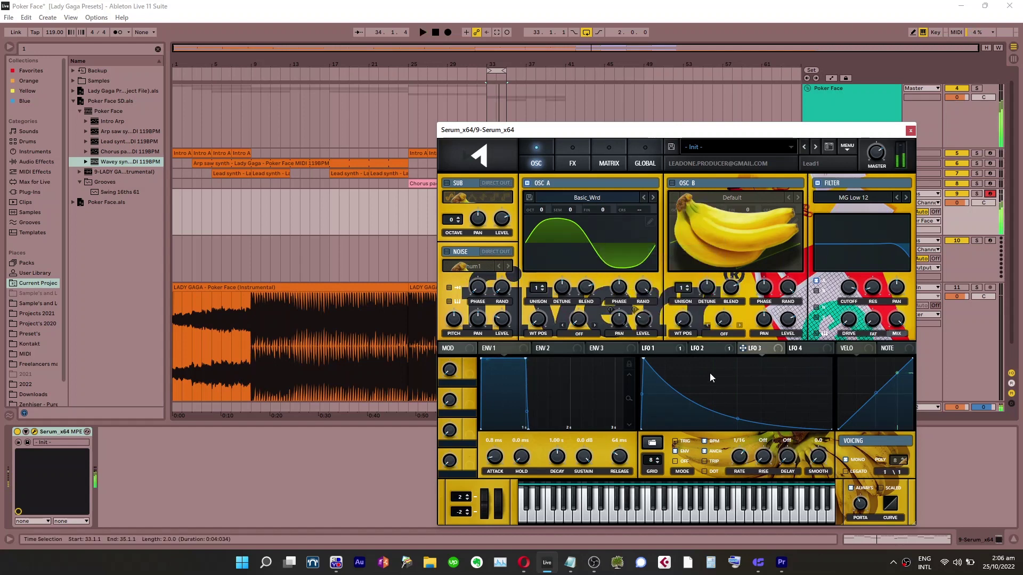
pyautogui.moveTo(558, 209); pyautogui.dragTo(569, 210)
pyautogui.moveTo(579, 210); pyautogui.dragTo(581, 233)
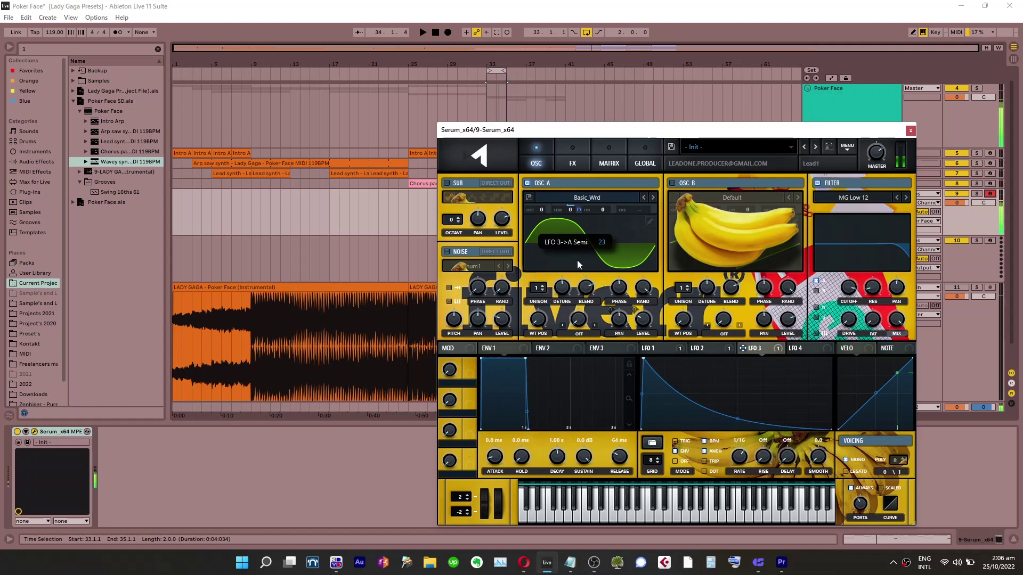
pyautogui.moveTo(578, 261); pyautogui.dragTo(578, 261)
# Shift LFO 3's peak slightly later during playback, readjust its semitone modulation amount, and switch its mode to trigger
pyautogui.press('space')
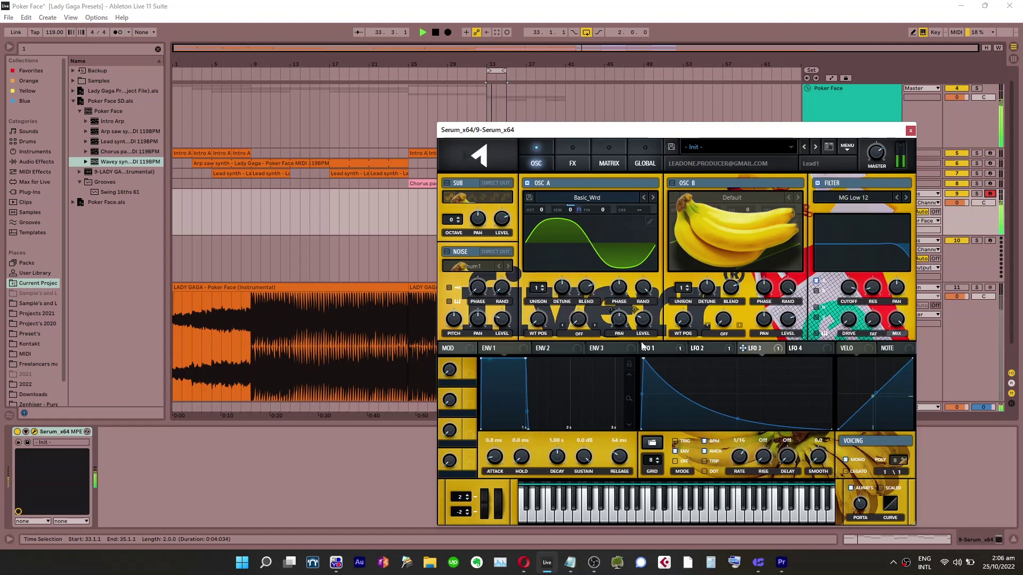
pyautogui.moveTo(643, 362); pyautogui.dragTo(647, 359)
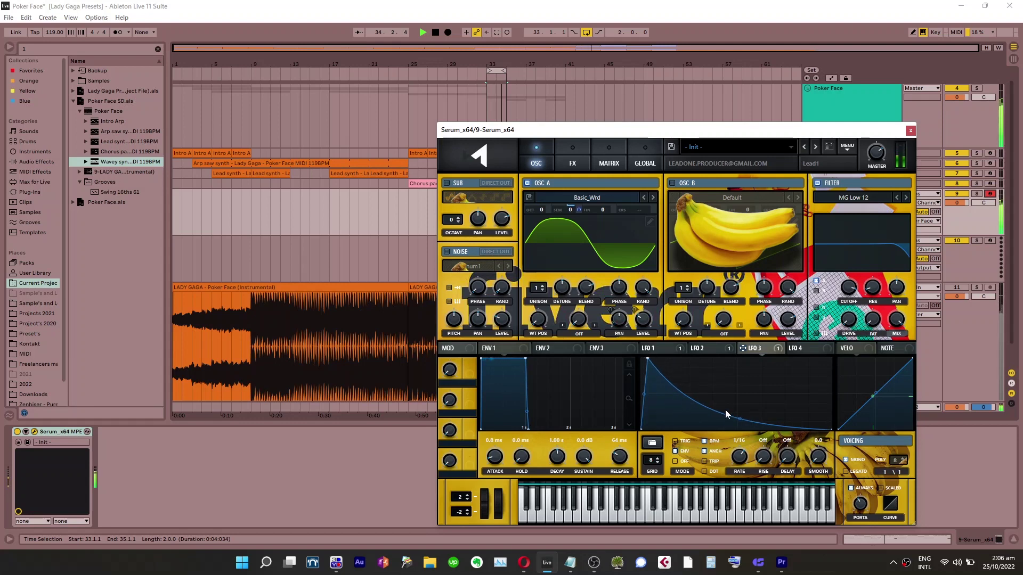
pyautogui.moveTo(579, 210); pyautogui.dragTo(584, 232)
pyautogui.click(684, 441)
# Remove all modulators from oscillator A's semitone control, view envelope 3's settings, and solo the original instrumental for comparison
pyautogui.rightClick(570, 209)
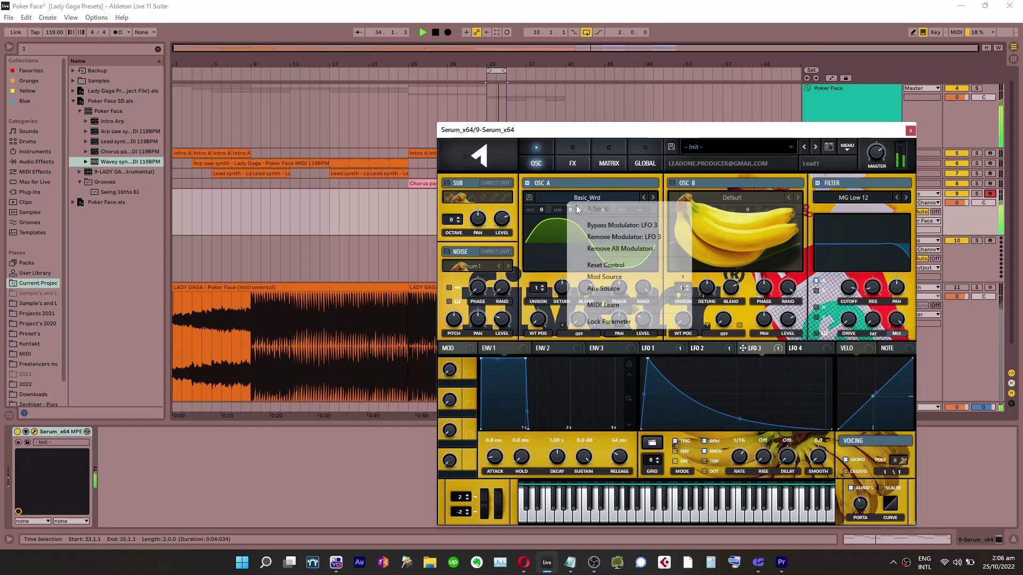
pyautogui.click(598, 249)
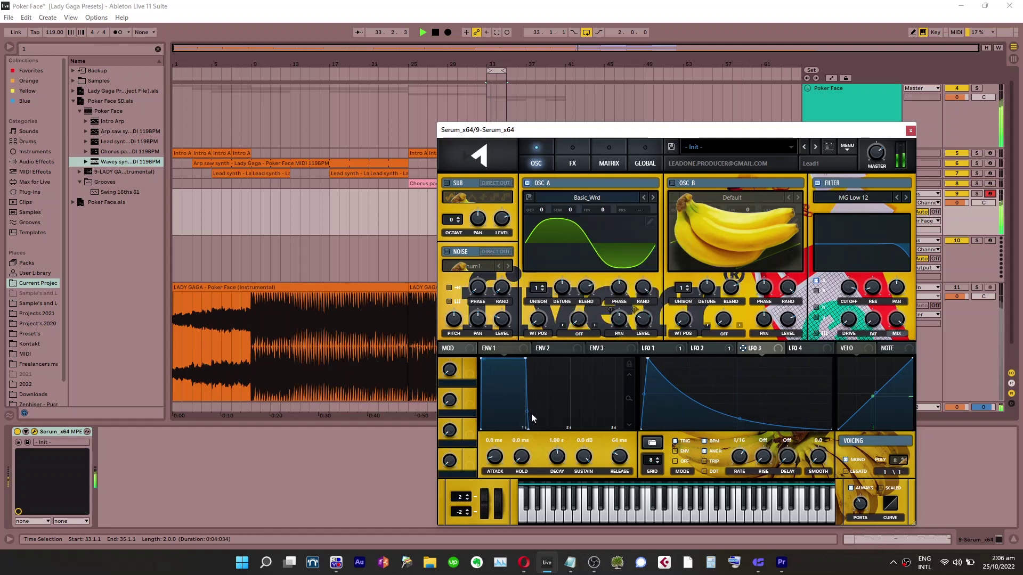
pyautogui.click(601, 349)
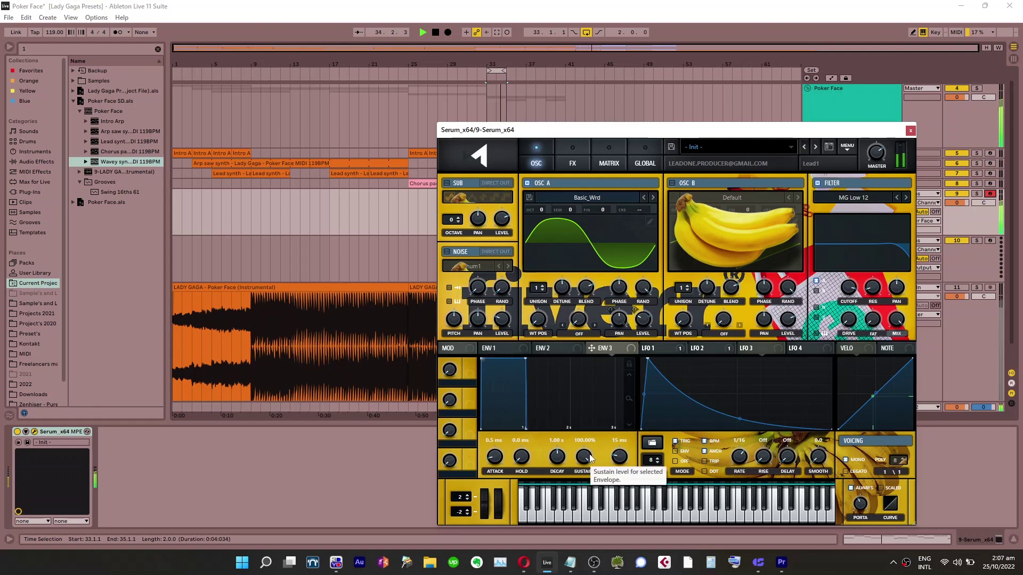
pyautogui.press('s')
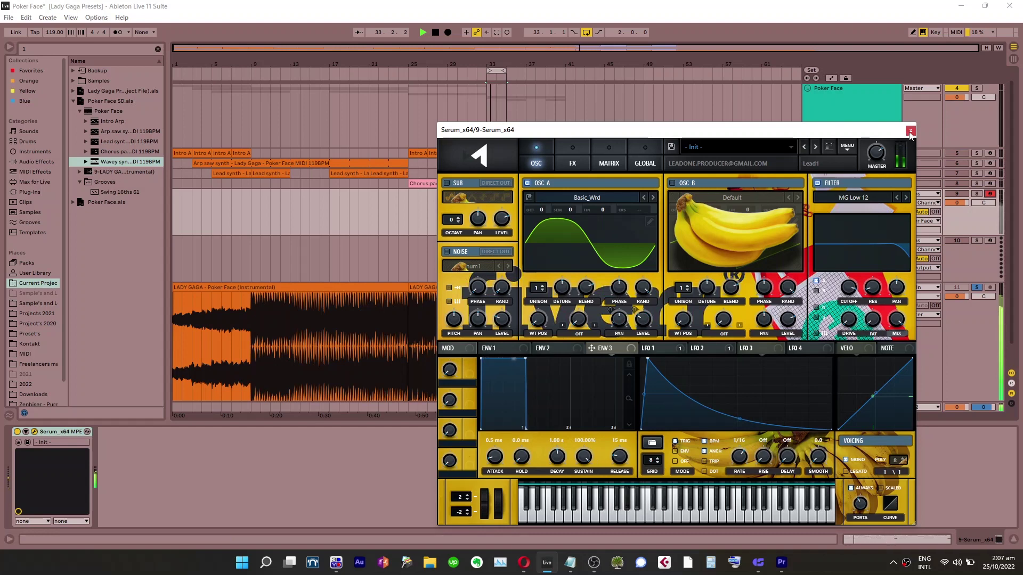
pyautogui.moveTo(599, 130); pyautogui.dragTo(593, 330)
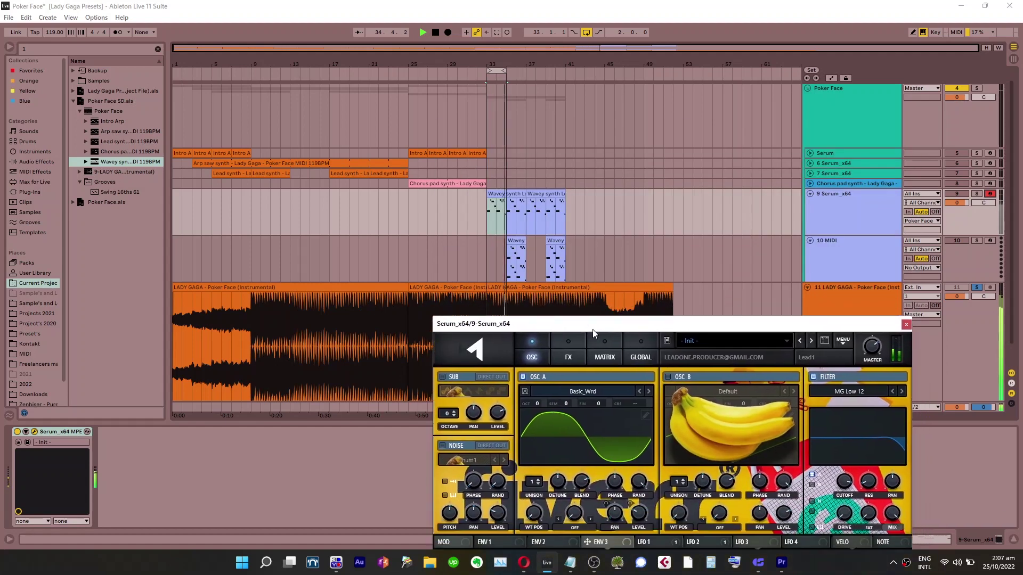
# Open the first Wavey synth Low clip on track 9 and lengthen all its notes slightly so consecutive notes overlap
pyautogui.doubleClick(496, 195)
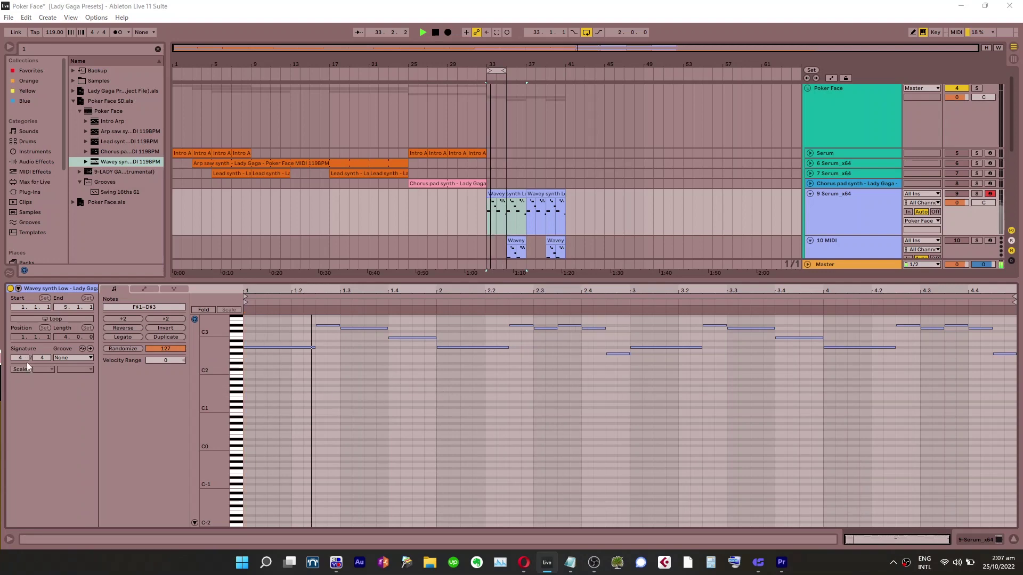
pyautogui.click(449, 373)
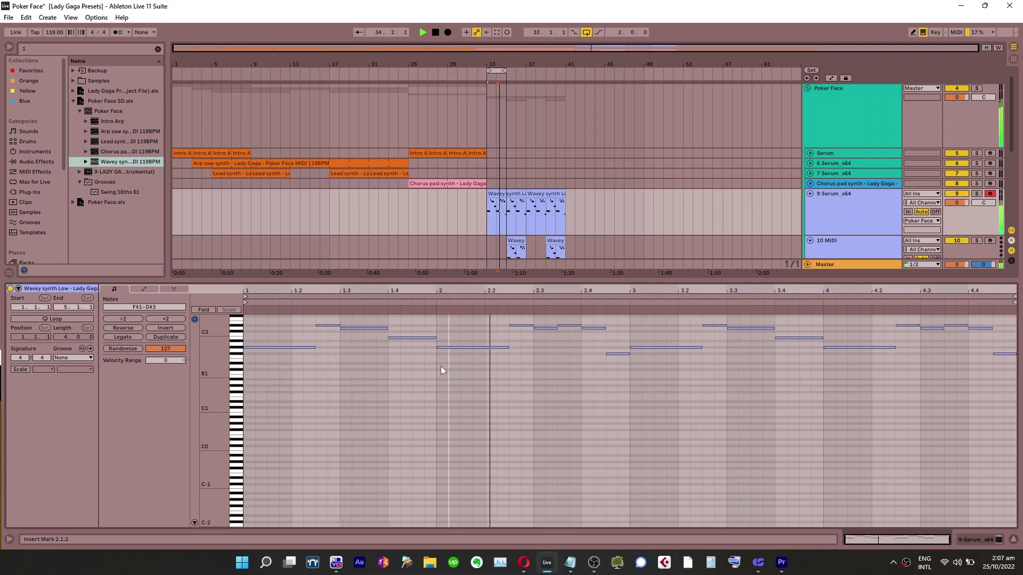
pyautogui.hotkey('ctrl', 'a')
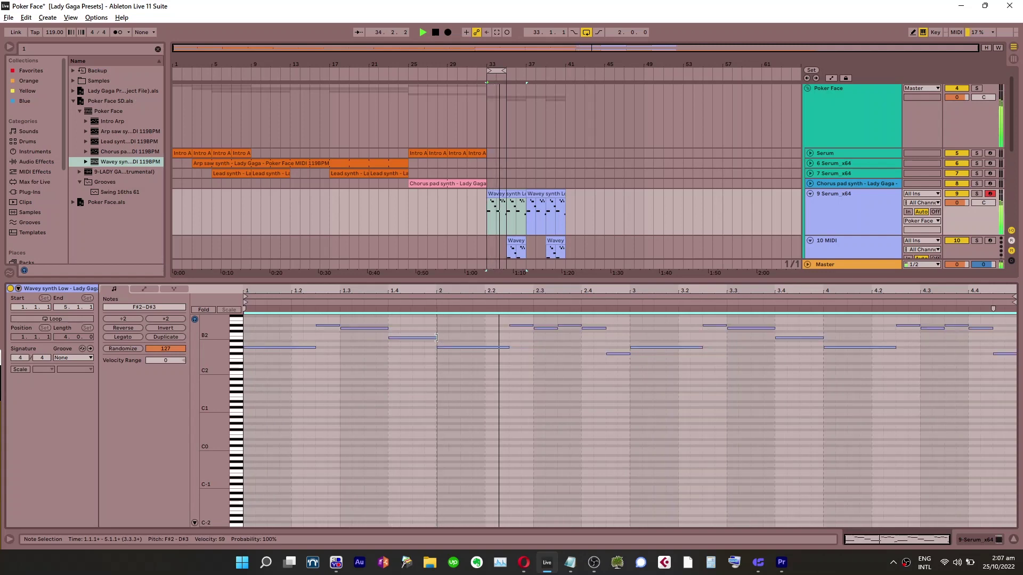
pyautogui.click(460, 377)
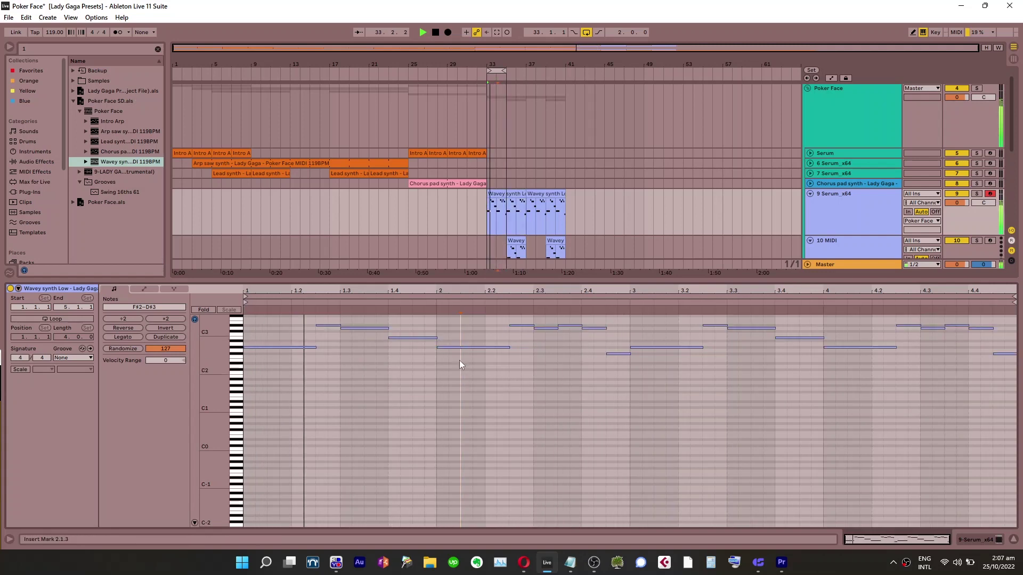
# Reopen Serum on track 9 and lower its portamento time to about 61 ms
pyautogui.click(823, 202)
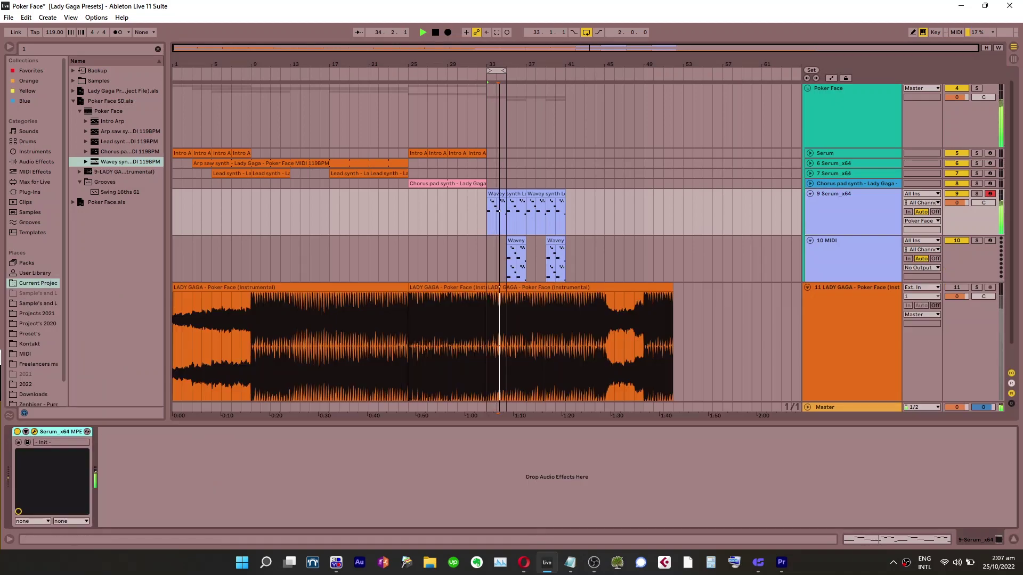
pyautogui.moveTo(0, 357); pyautogui.dragTo(676, 230)
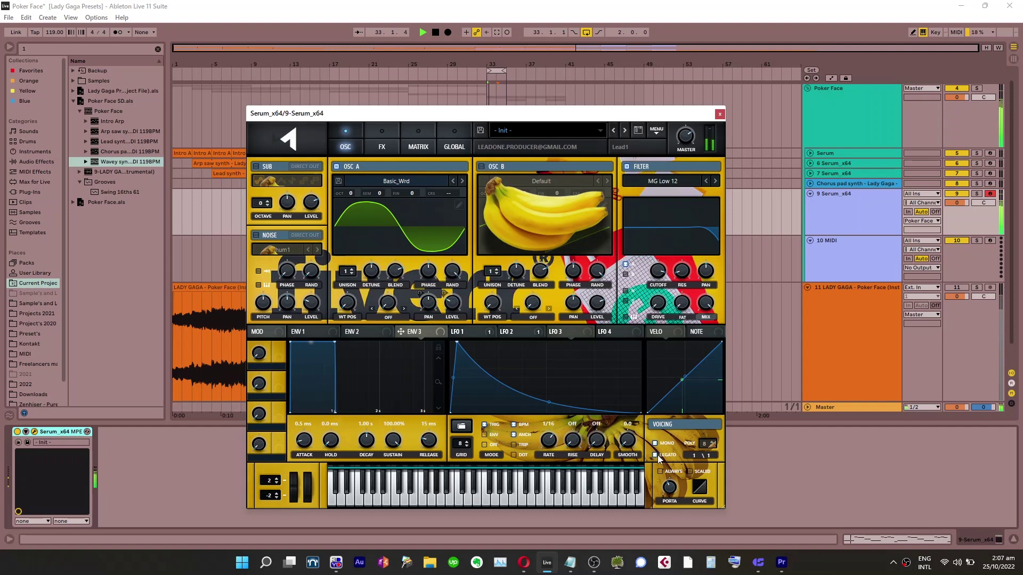
pyautogui.moveTo(668, 486)
pyautogui.moveTo(671, 484); pyautogui.dragTo(670, 502)
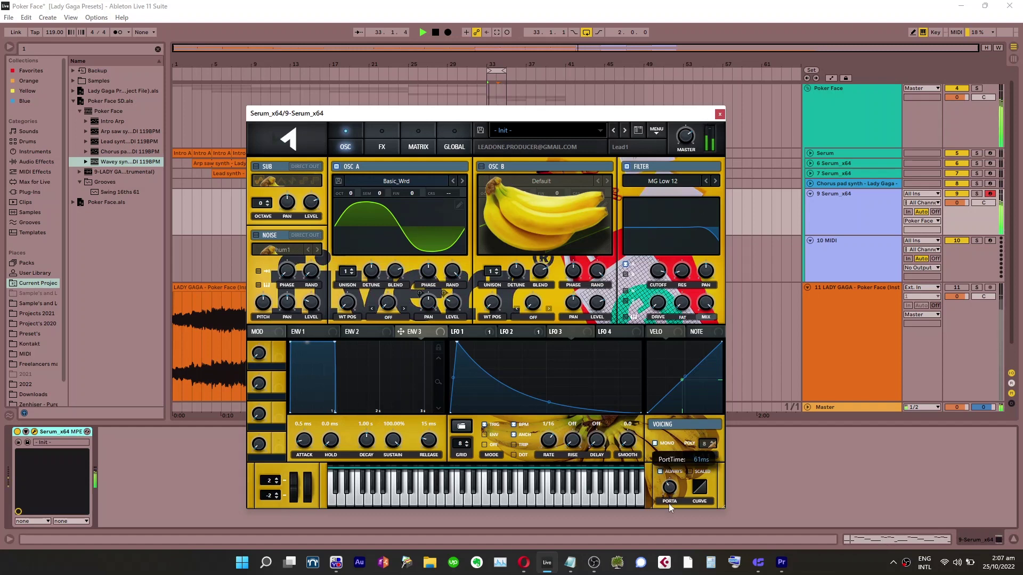
pyautogui.click(720, 114)
# Try shortening all notes in the Wavey synth Low clip to leave clear gaps, and undo that change
pyautogui.doubleClick(554, 212)
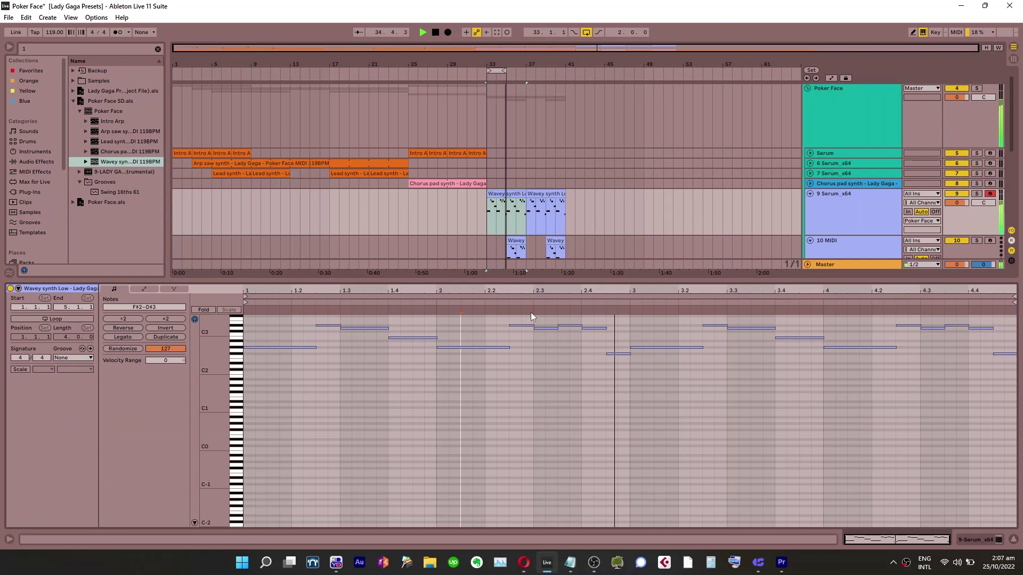
pyautogui.click(507, 379)
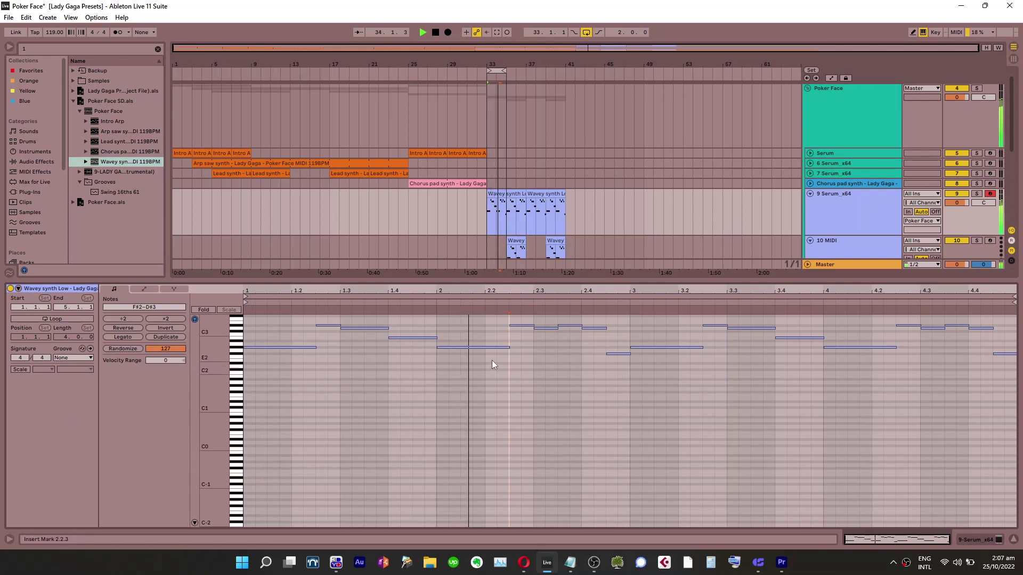
pyautogui.hotkey('ctrl', 'a')
pyautogui.moveTo(510, 347); pyautogui.dragTo(504, 347)
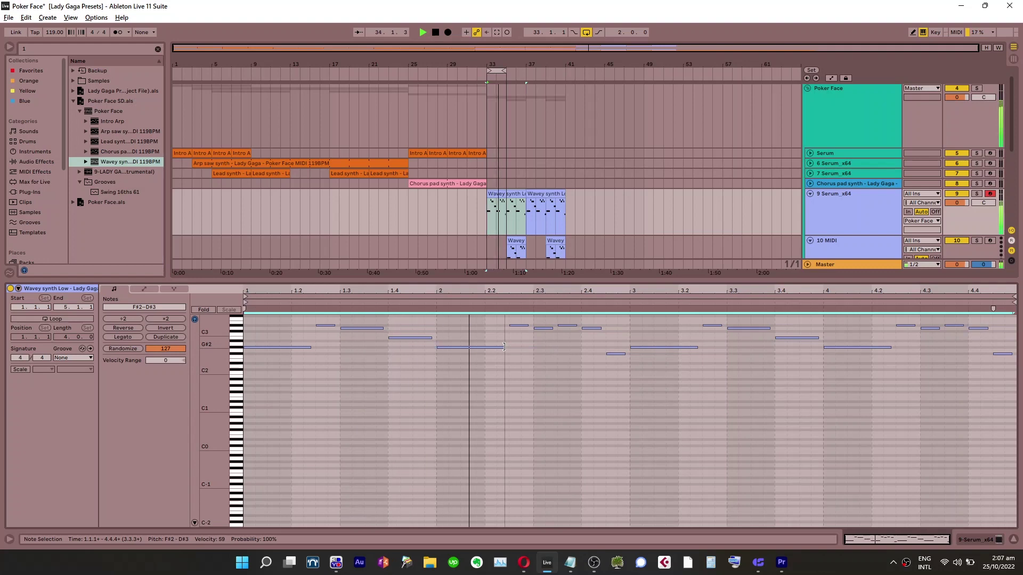
pyautogui.click(506, 372)
pyautogui.hotkey('ctrl', 'z')
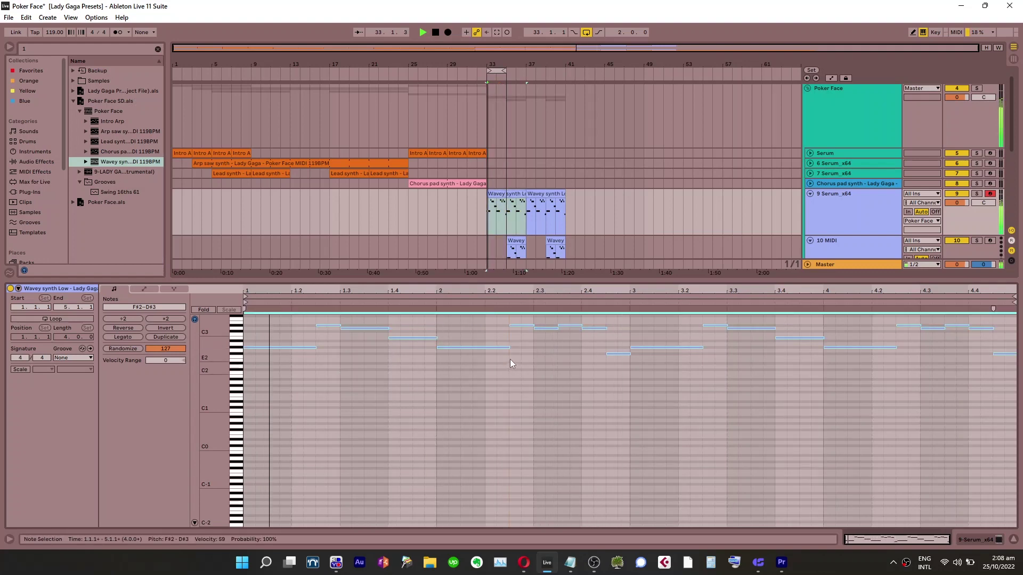
# Trim all notes in the Wavey synth Low clip slightly so they no longer overlap
pyautogui.click(511, 355)
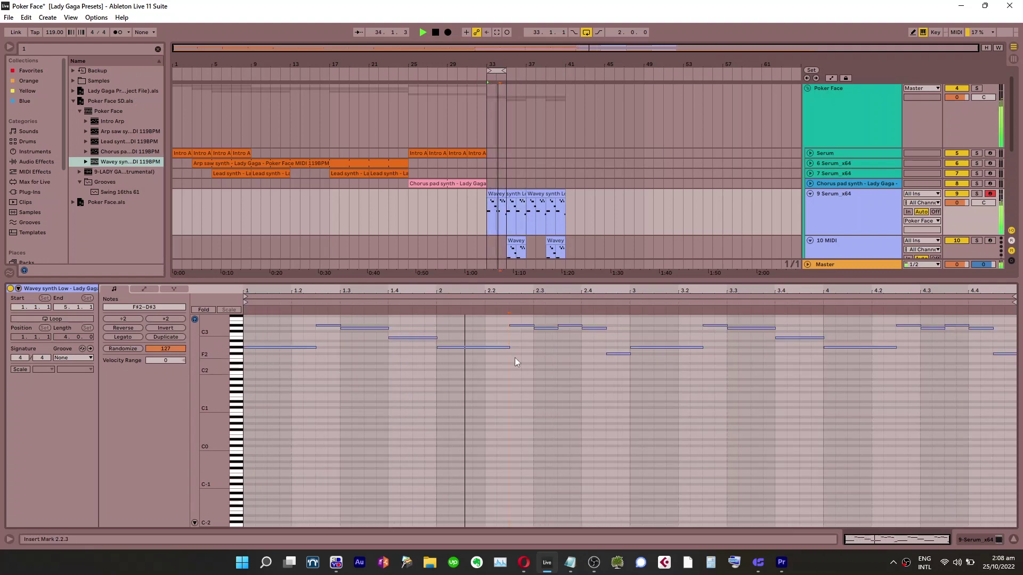
pyautogui.hotkey('ctrl', 'a')
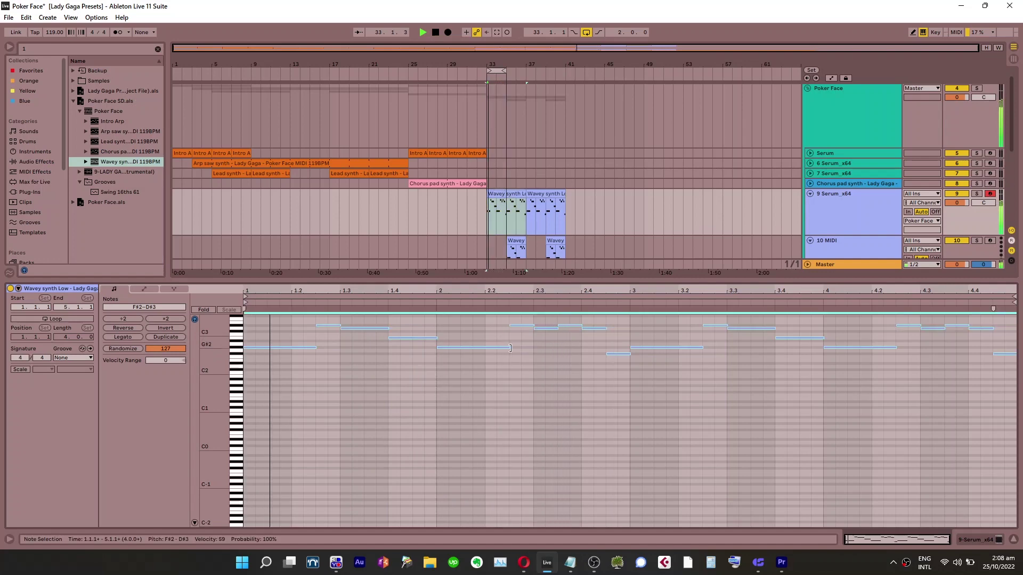
pyautogui.click(526, 375)
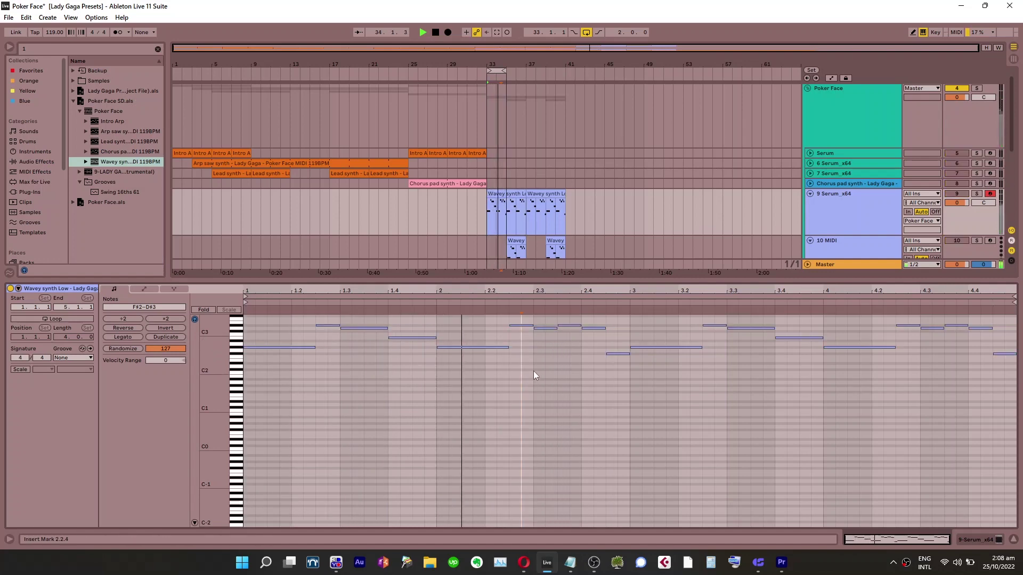
# Show envelope 1 in track 9's Serum and set the portamento time to 158 ms
pyautogui.click(858, 207)
pyautogui.click(34, 431)
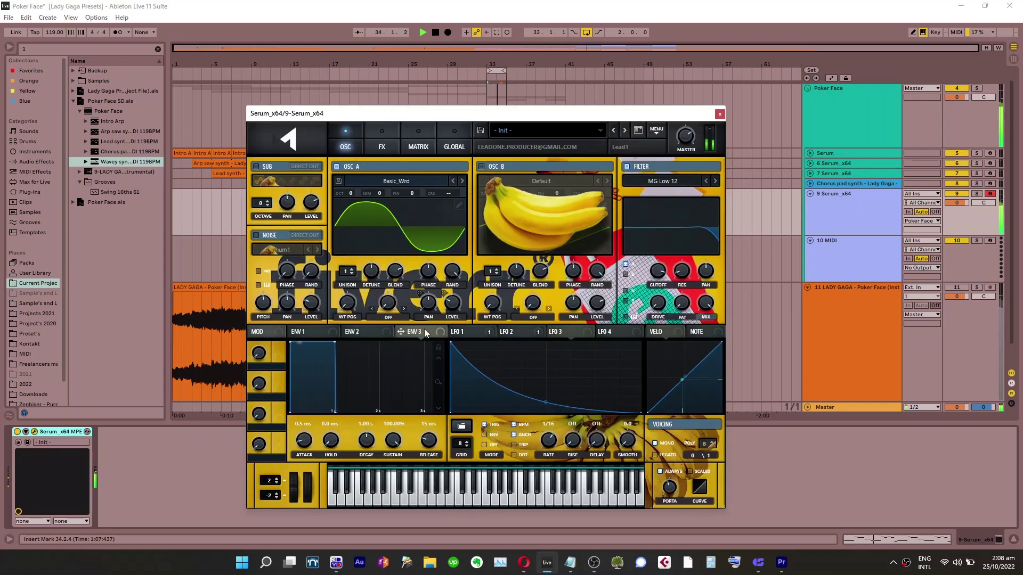
pyautogui.click(316, 336)
pyautogui.press('1')
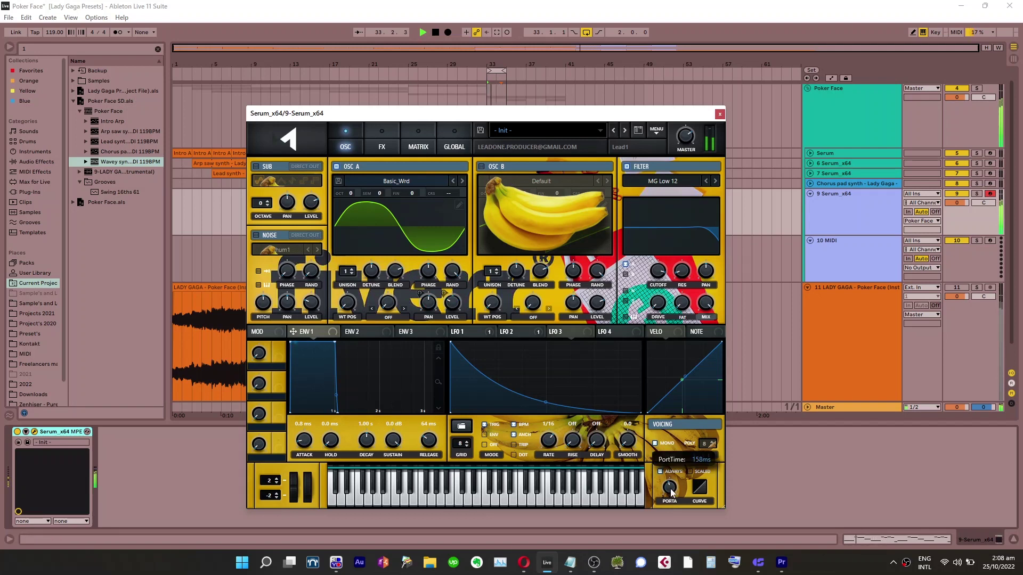
pyautogui.click(720, 114)
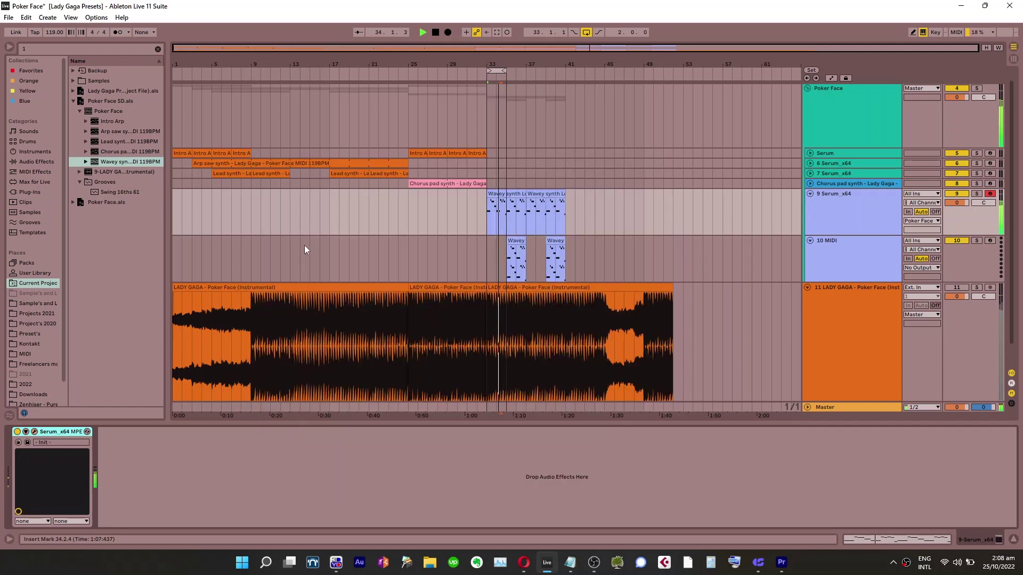
# Shorten all notes in track 9's first Wavey synth Low clip slightly, leaving tiny gaps between them
pyautogui.doubleClick(488, 193)
pyautogui.scroll(2, 276, 394)
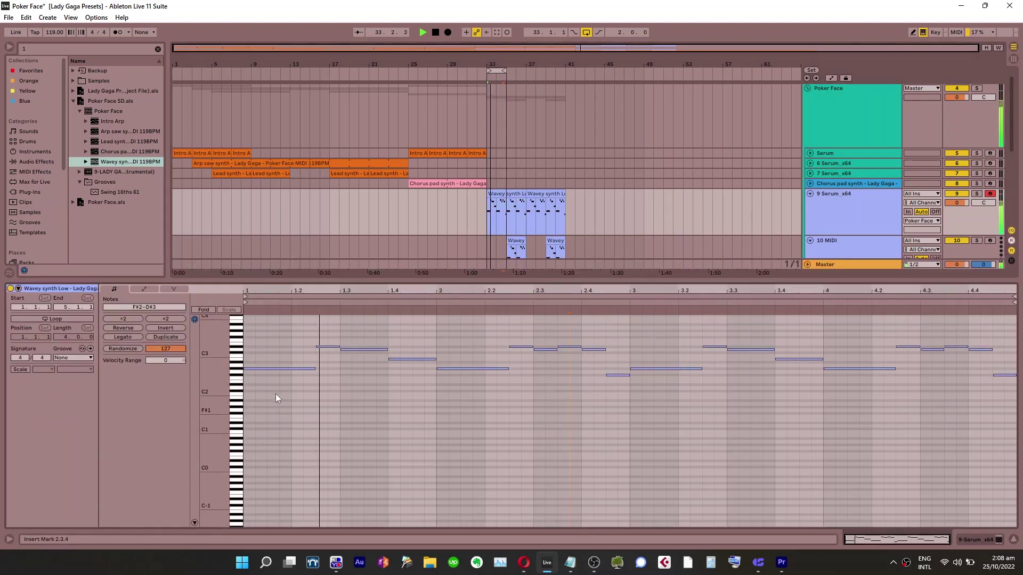
pyautogui.hotkey('ctrl', 'a')
pyautogui.moveTo(339, 291); pyautogui.dragTo(339, 313)
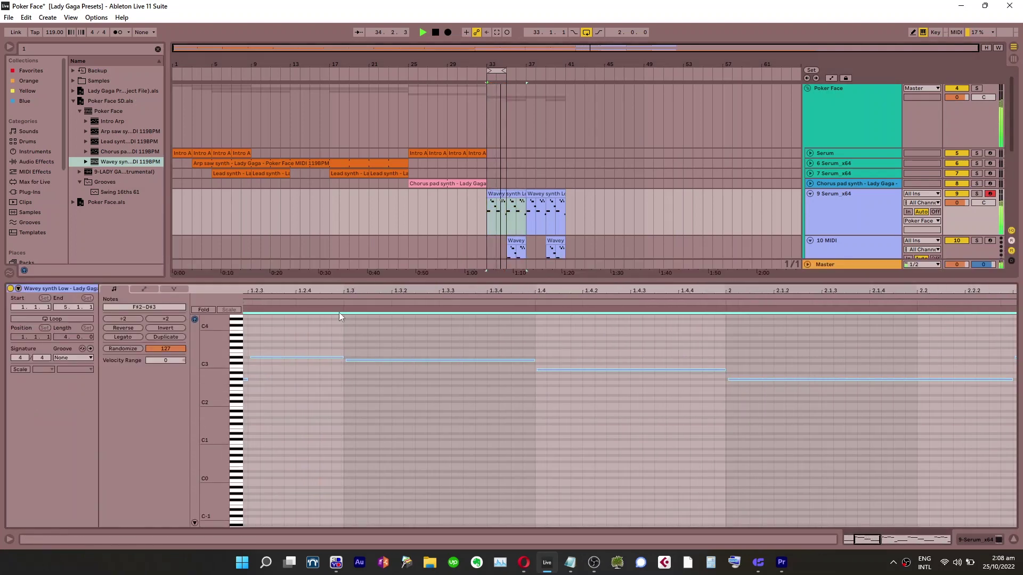
pyautogui.click(343, 370)
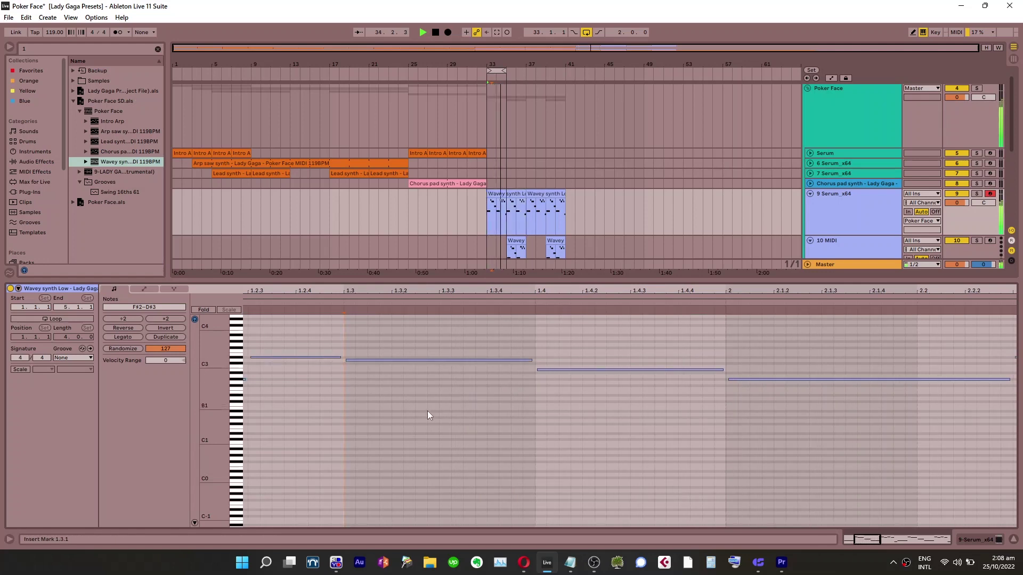
# Transpose all the clip's notes down one semitone and return them to their previous pitch
pyautogui.moveTo(357, 292); pyautogui.dragTo(555, 289)
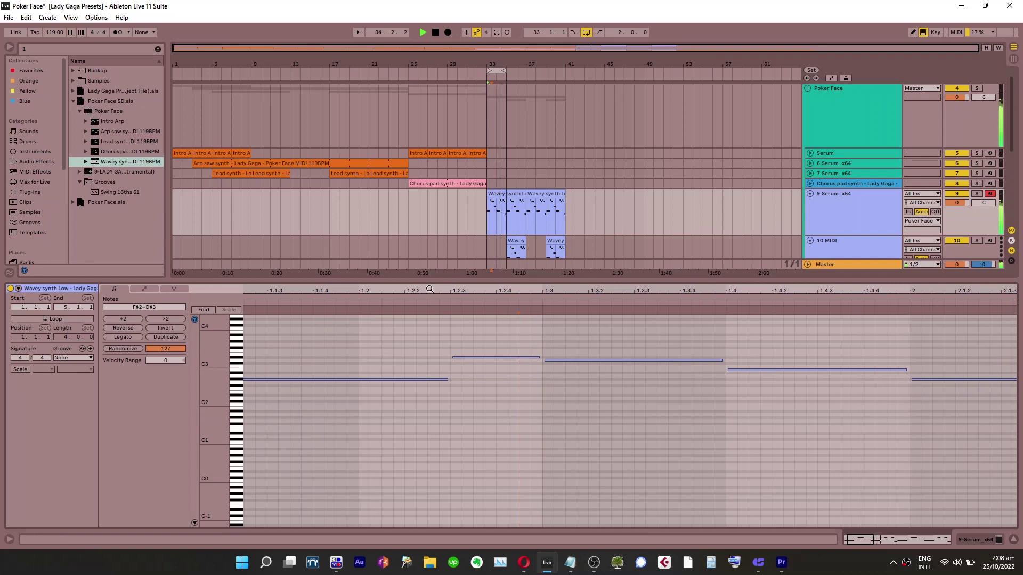
pyautogui.hotkey('ctrl', 'a')
pyautogui.press('Down')
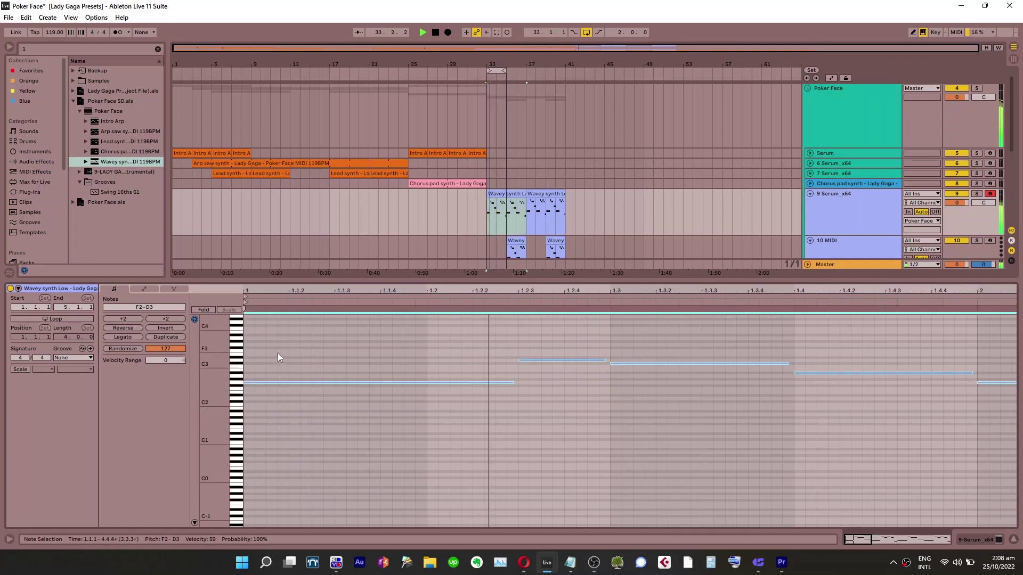
pyautogui.press('Up')
pyautogui.click(447, 364)
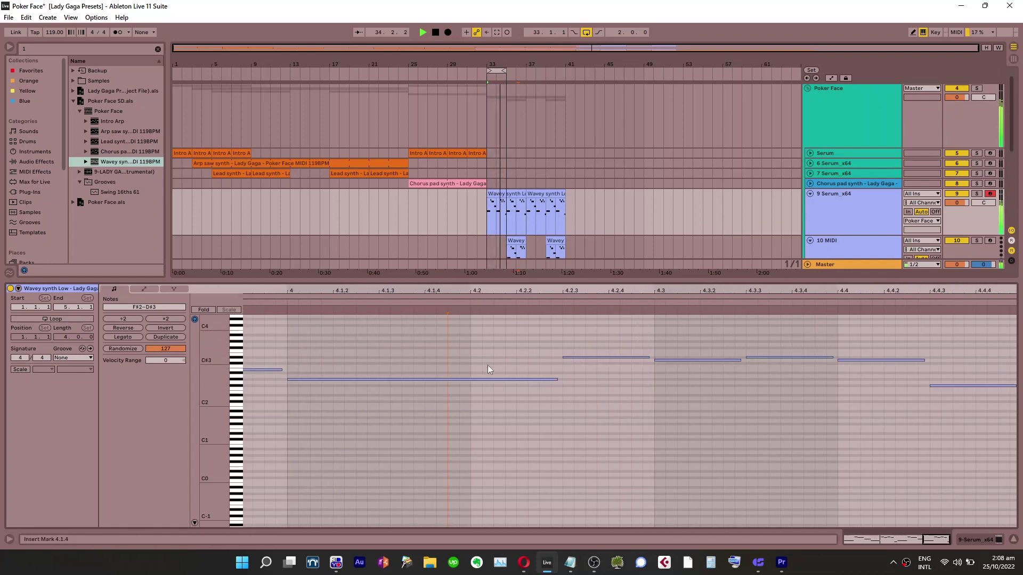
# Extend the ends of all notes in the Wavey synth Low clip until each slightly overlaps the next
pyautogui.hotkey('ctrl', 'a')
pyautogui.moveTo(649, 357); pyautogui.dragTo(657, 358)
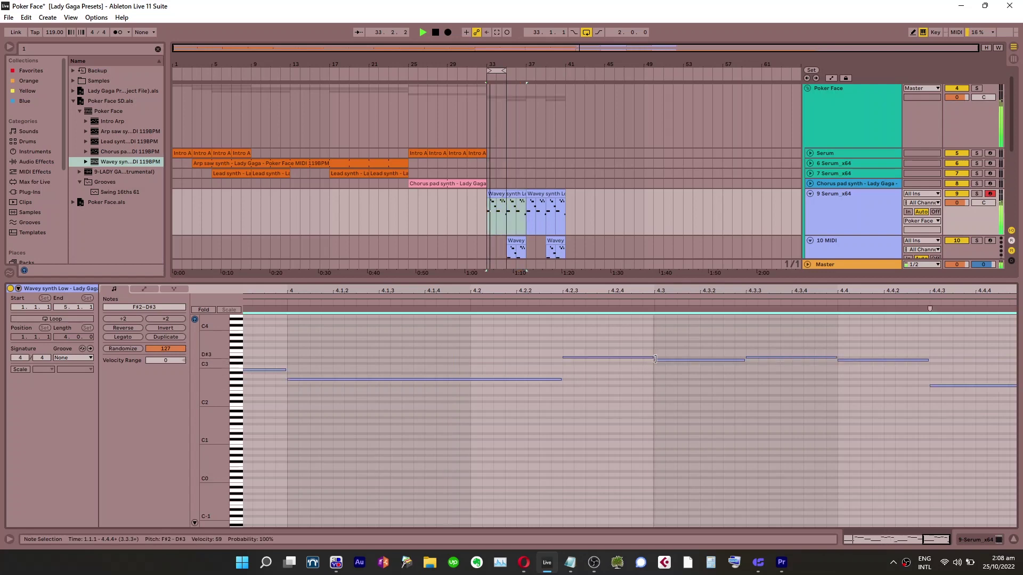
pyautogui.hotkey('ctrl', 'z')
pyautogui.click(646, 387)
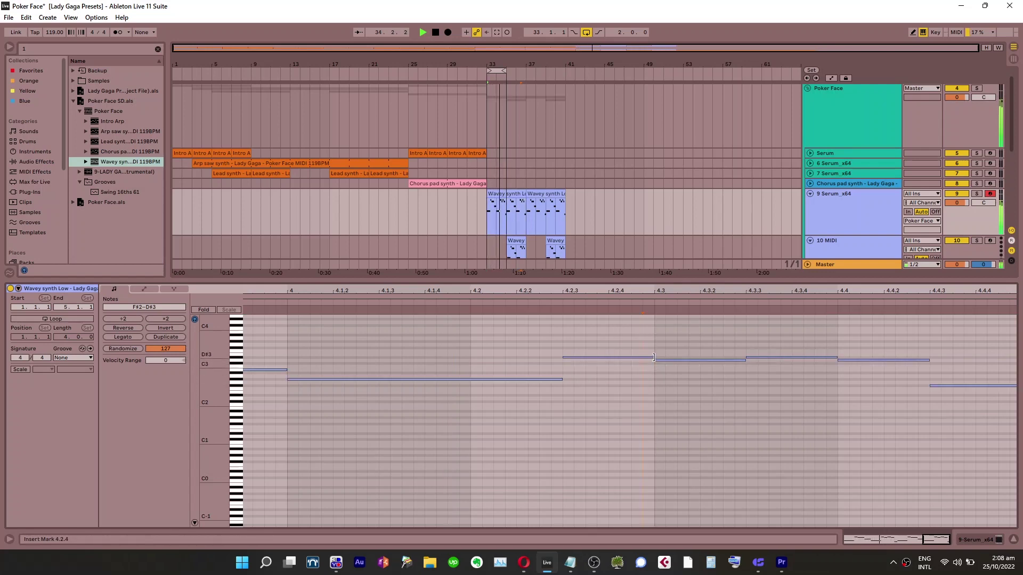
pyautogui.hotkey('ctrl', 'a')
pyautogui.moveTo(655, 357); pyautogui.dragTo(658, 357)
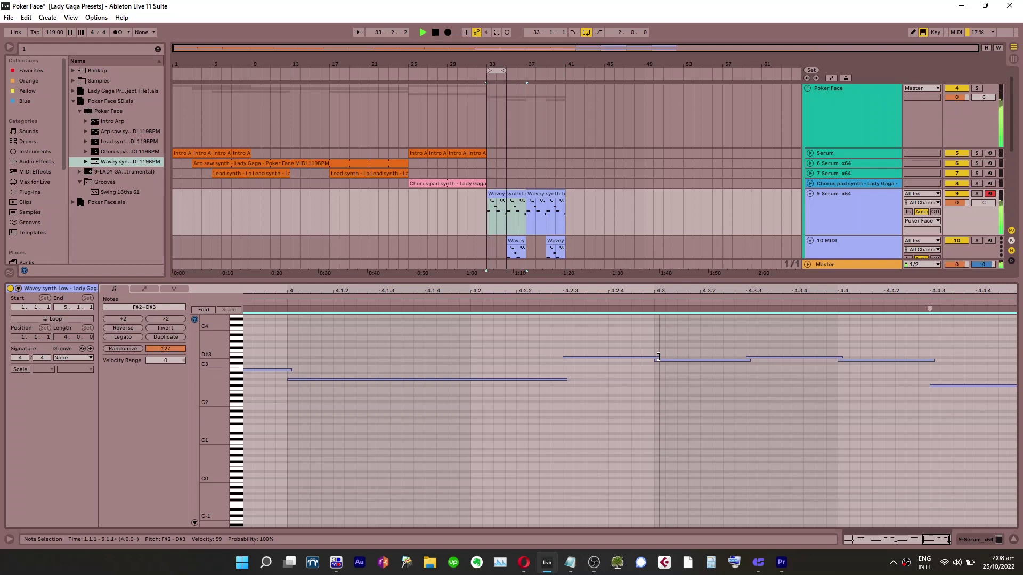
pyautogui.click(638, 405)
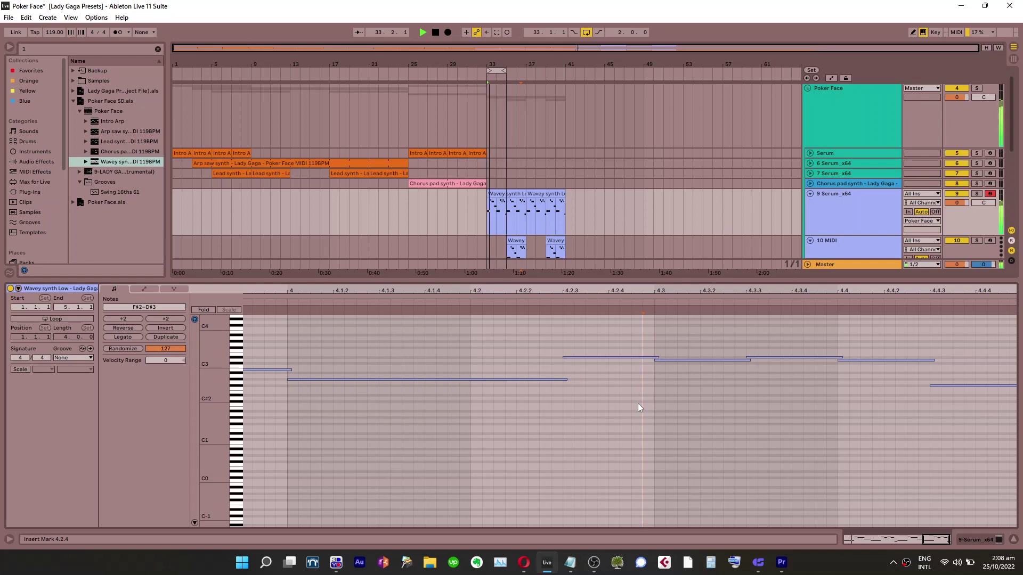
# Shorten only the B2 note at 1.4 in the Wavey synth Low clip so it no longer overlaps the next note
pyautogui.moveTo(640, 292); pyautogui.dragTo(639, 213)
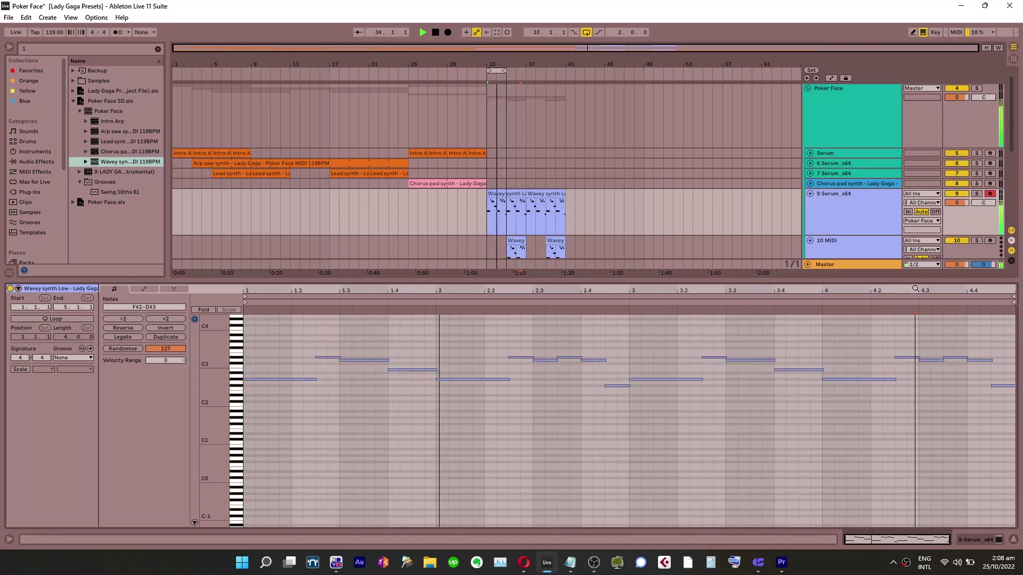
pyautogui.click(961, 377)
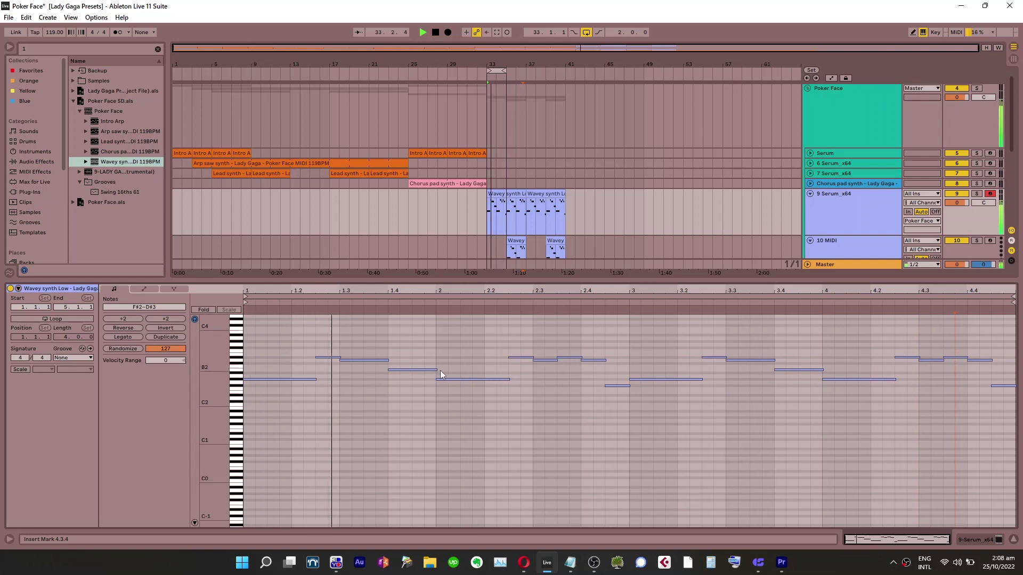
pyautogui.moveTo(437, 370); pyautogui.dragTo(433, 369)
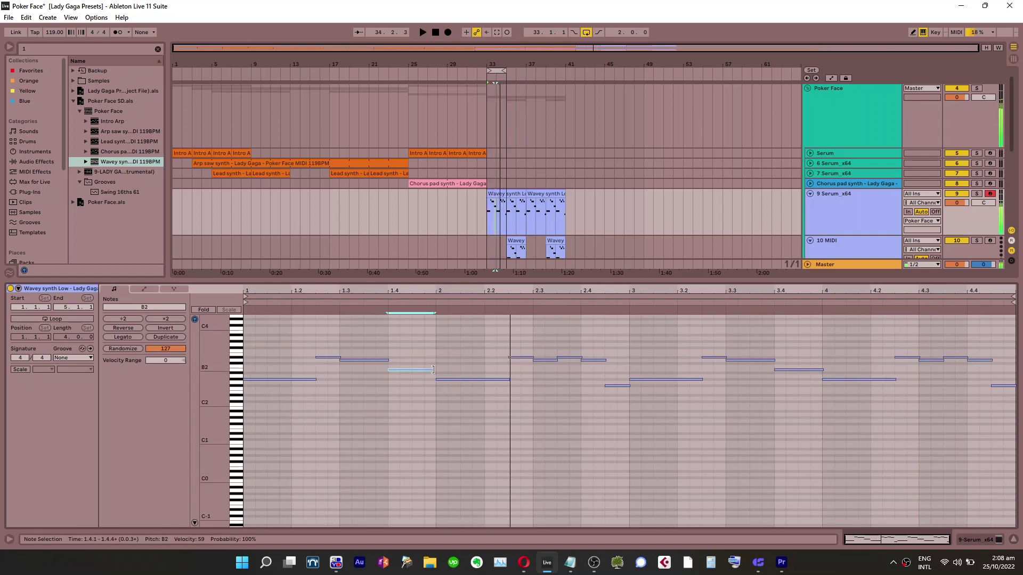
# Try shortening the B2 note at 1.4 further, and undo the recent note-length edits in the Wavey synth Low clip
pyautogui.click(436, 363)
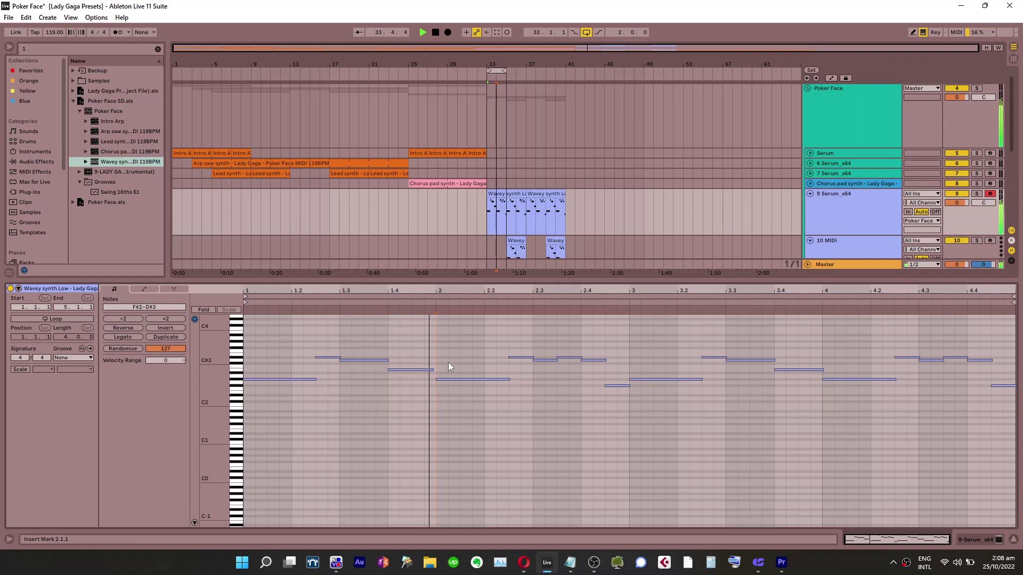
pyautogui.moveTo(432, 369); pyautogui.dragTo(421, 369)
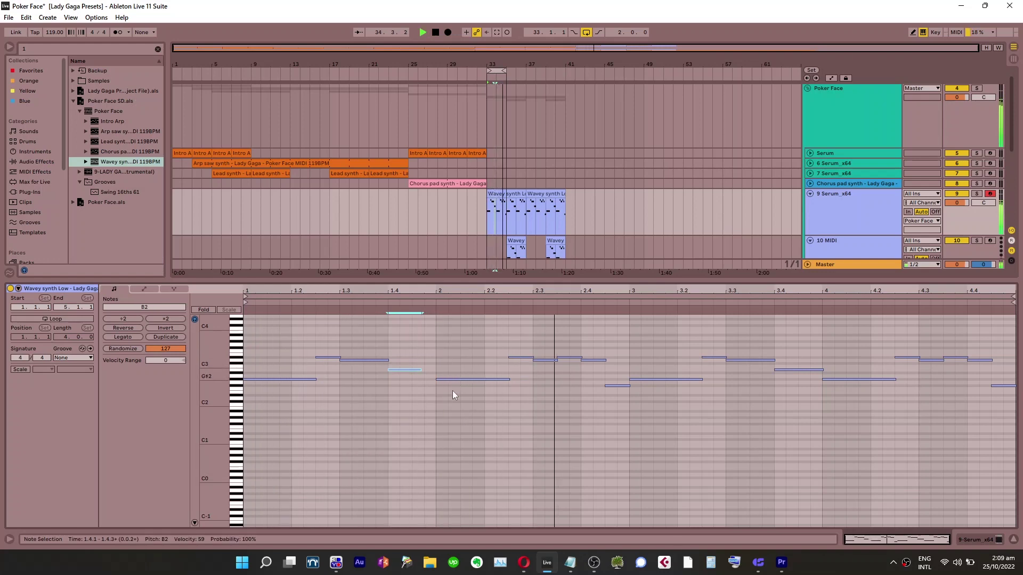
pyautogui.hotkey('ctrl', 'z')
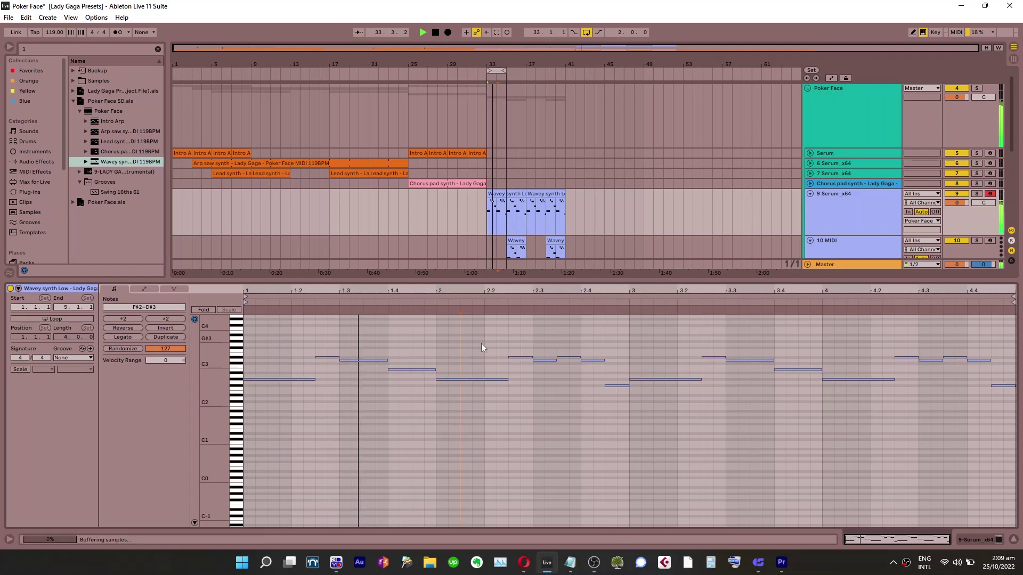
# In track 9's Serum, shorten Env 1's decay and slightly lengthen its release
pyautogui.click(853, 210)
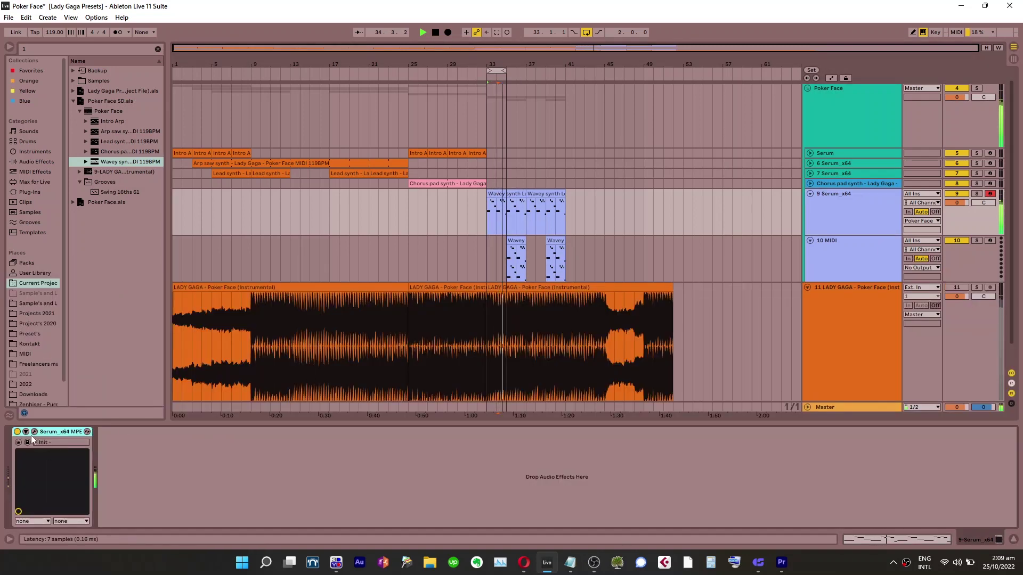
pyautogui.click(34, 432)
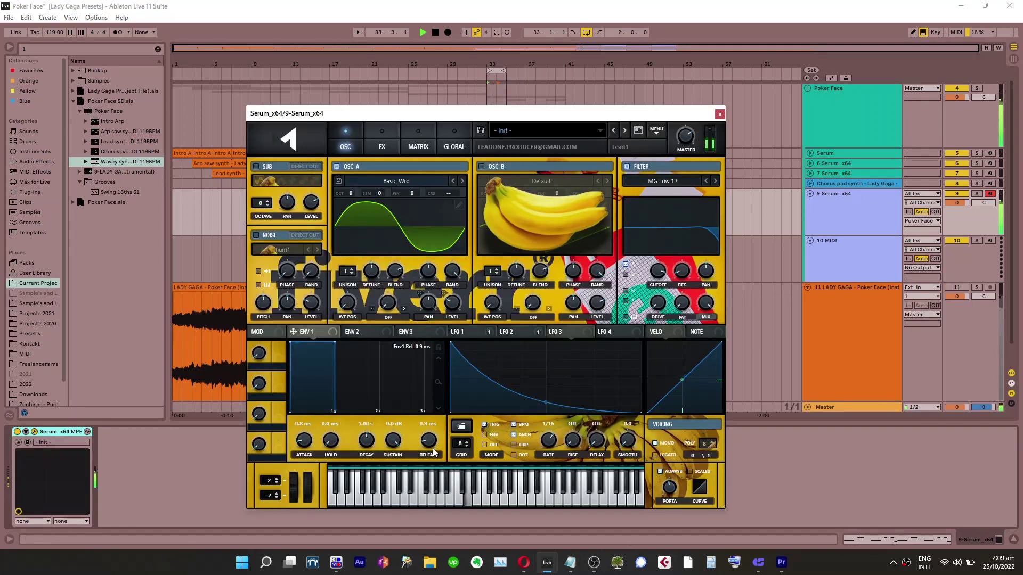
pyautogui.moveTo(433, 449); pyautogui.dragTo(433, 450)
pyautogui.click(211, 483)
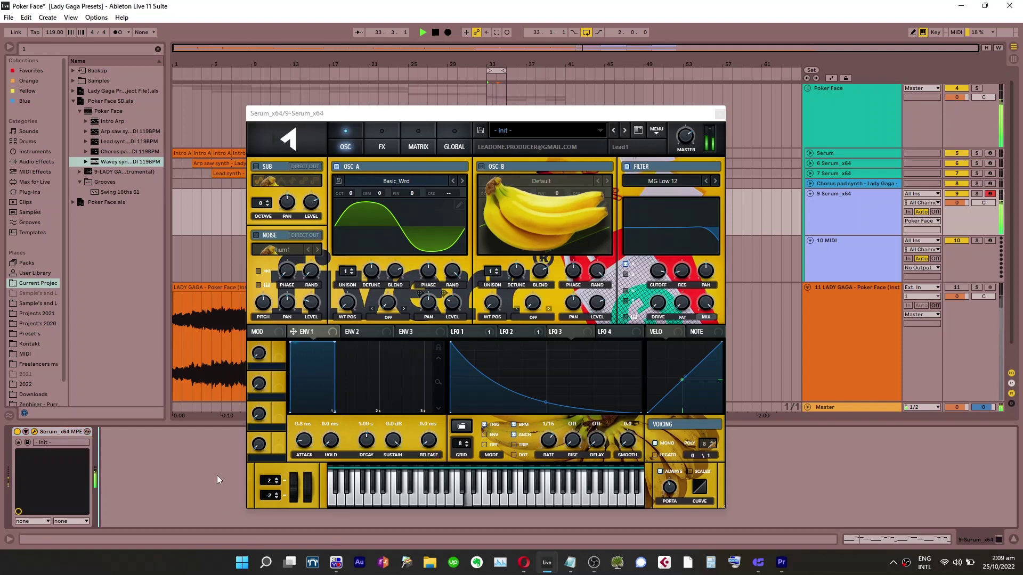
pyautogui.moveTo(334, 344); pyautogui.dragTo(291, 309)
pyautogui.moveTo(435, 443); pyautogui.dragTo(431, 434)
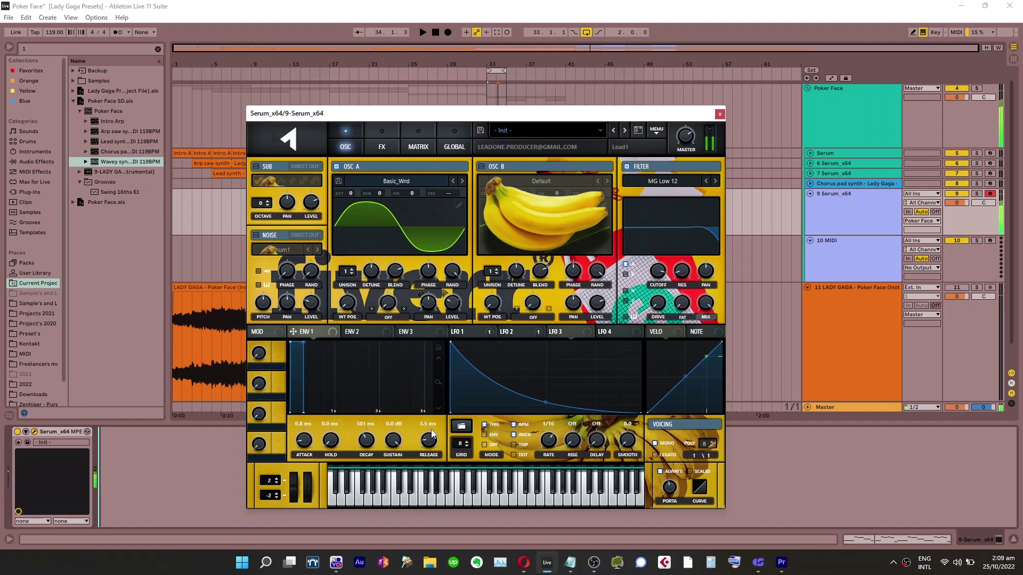
# Try a portamento time of 229 ms with a bent portamento curve while the loop plays
pyautogui.press('space')
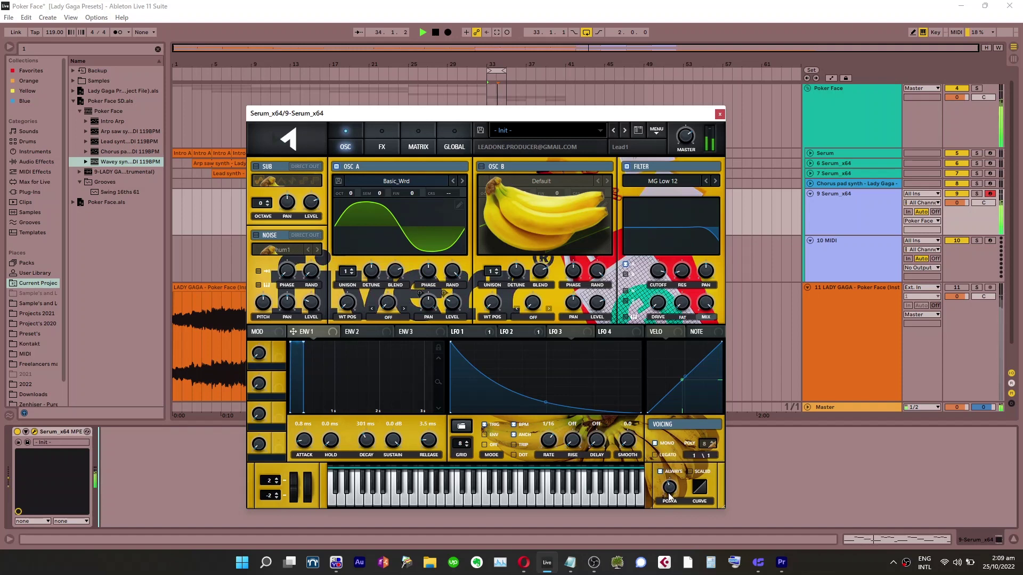
pyautogui.moveTo(670, 496)
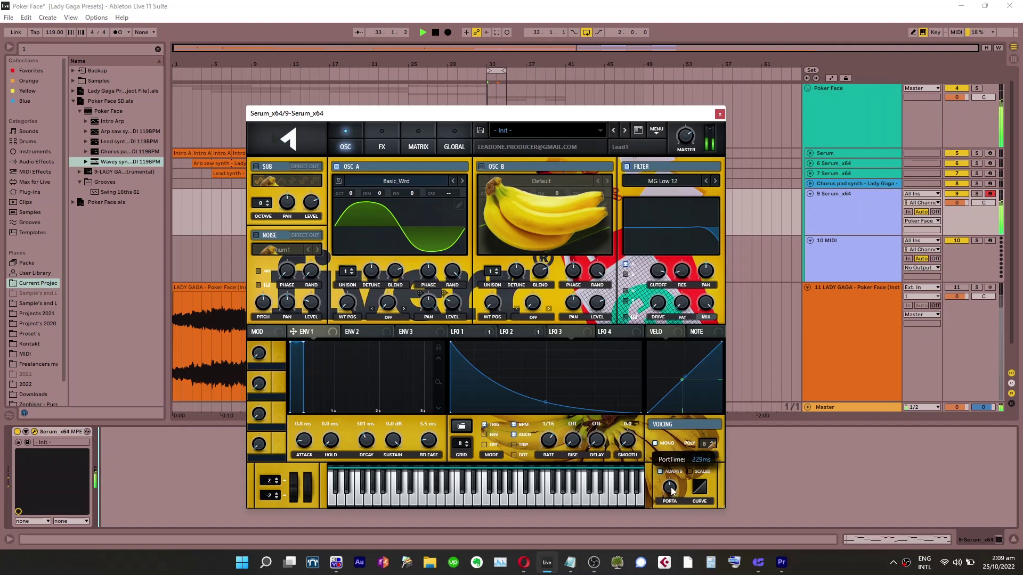
pyautogui.scroll(-1, 671, 490)
pyautogui.scroll(3, 669, 489)
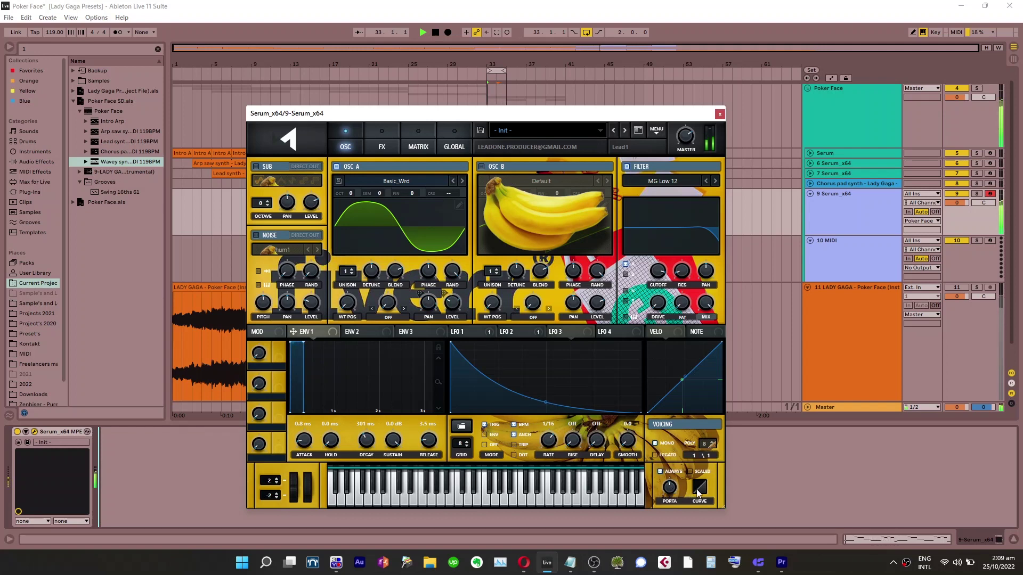
pyautogui.moveTo(671, 491); pyautogui.dragTo(702, 457)
pyautogui.scroll(10, 699, 487)
pyautogui.click(750, 469)
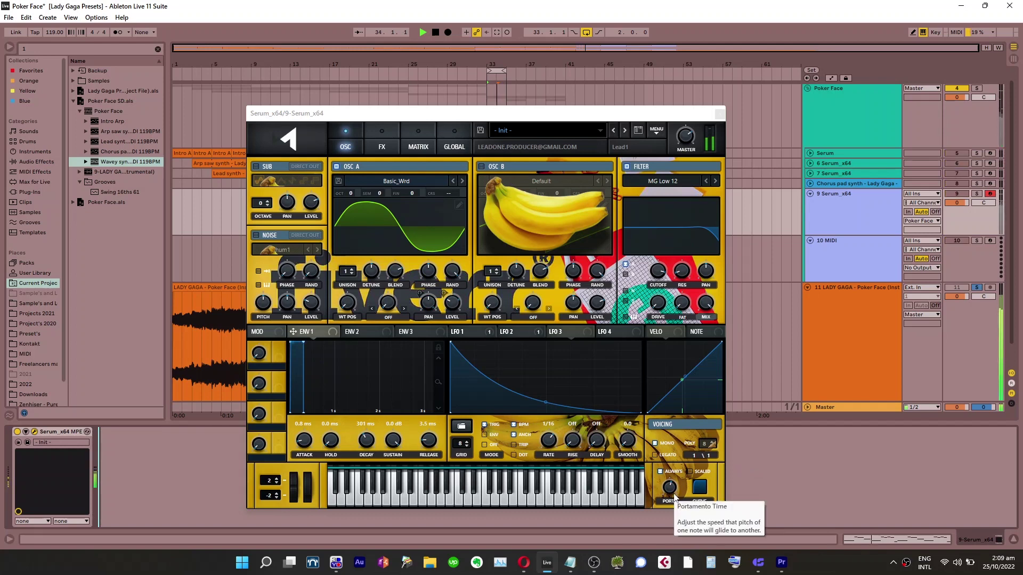
# Compare the wavey synth's glide with the original instrumental and turn on Scaled portamento
pyautogui.press('1')
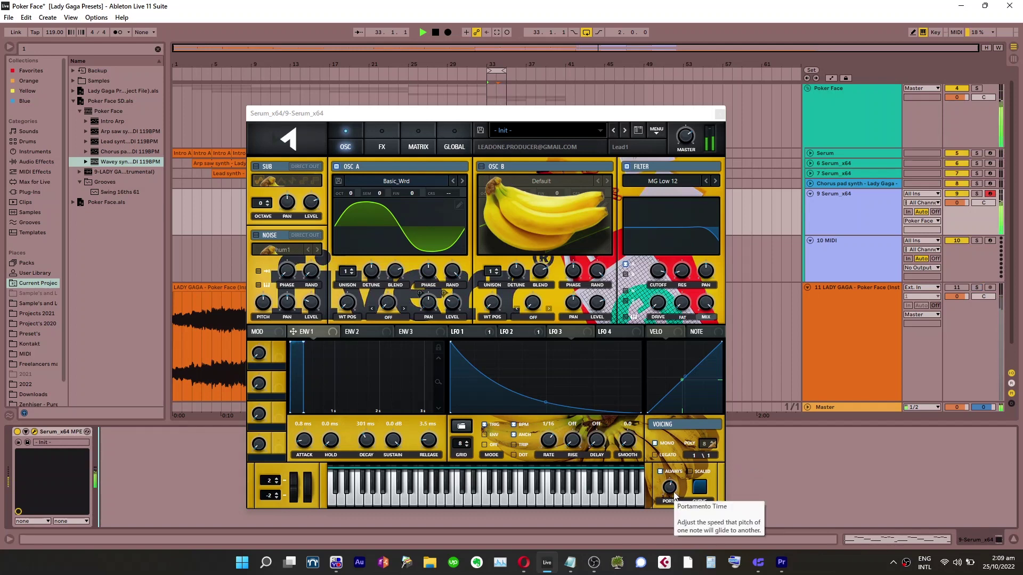
pyautogui.click(675, 493)
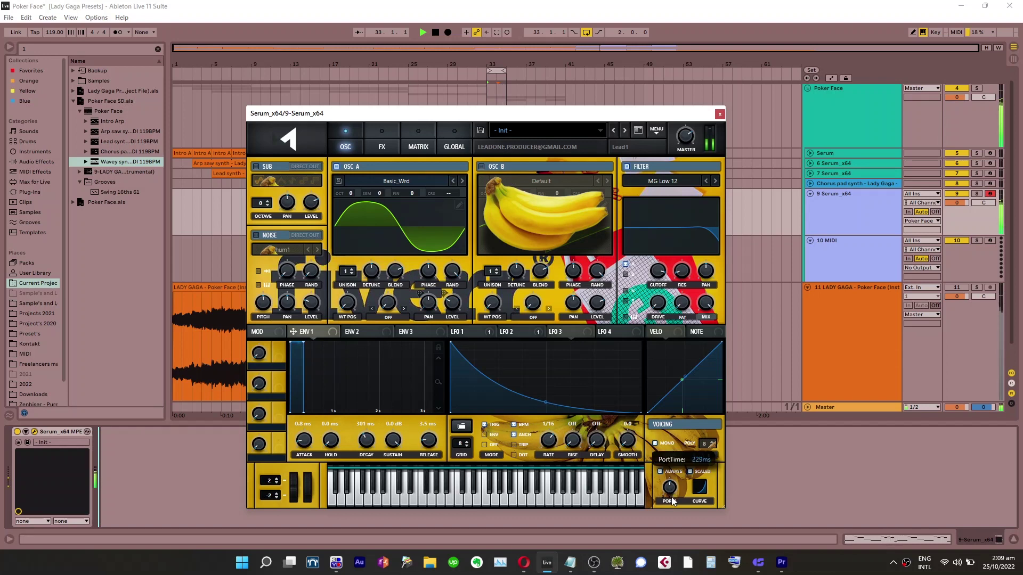
pyautogui.scroll(-3, 670, 486)
pyautogui.scroll(-2, 672, 503)
pyautogui.click(690, 472)
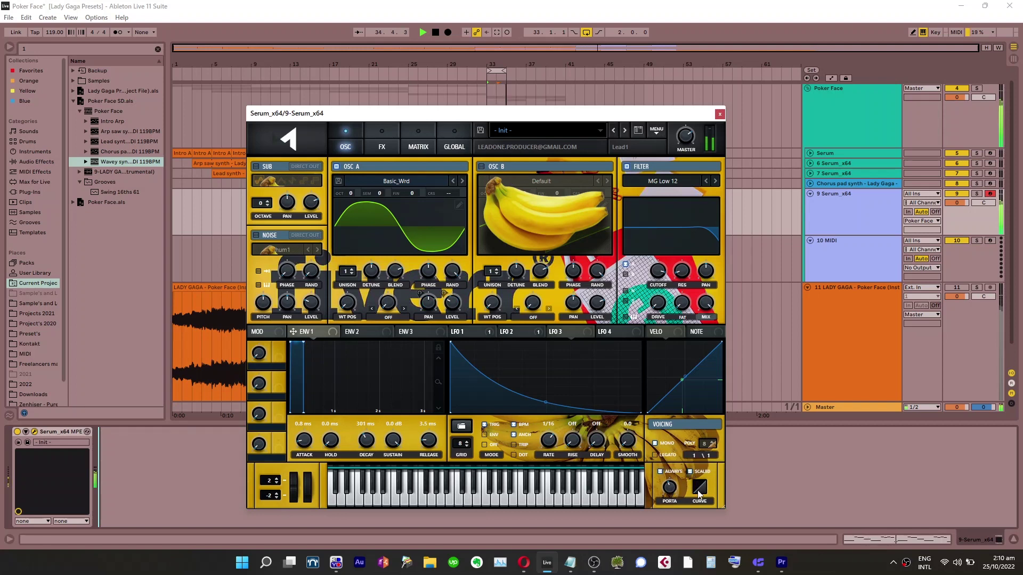
# Bow the portamento curve upward, set the portamento time to 297 ms, and close the Serum window
pyautogui.moveTo(700, 482); pyautogui.dragTo(702, 504)
pyautogui.doubleClick(703, 484)
pyautogui.moveTo(702, 482); pyautogui.dragTo(706, 474)
pyautogui.moveTo(668, 493)
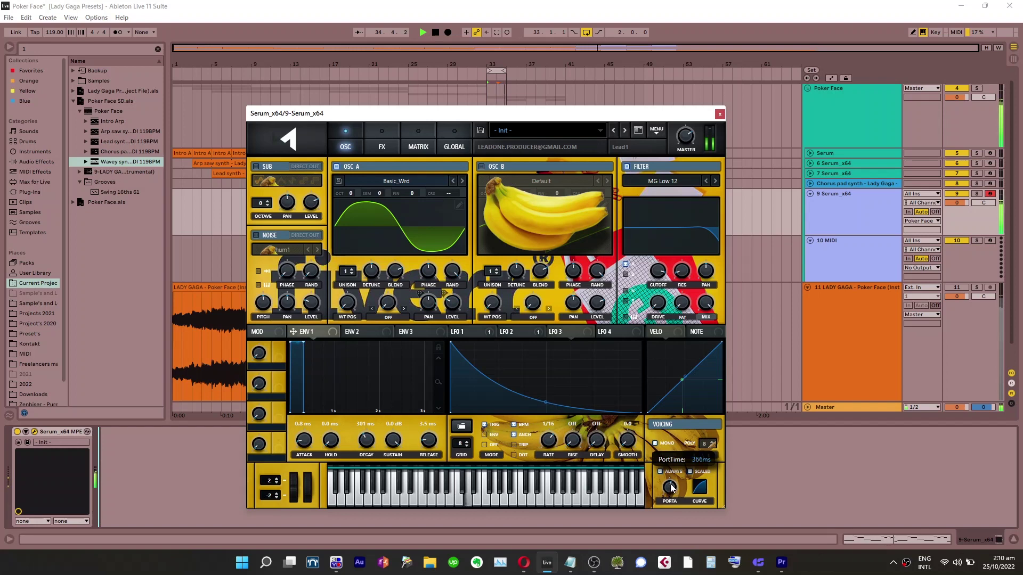
pyautogui.moveTo(672, 488); pyautogui.dragTo(672, 495)
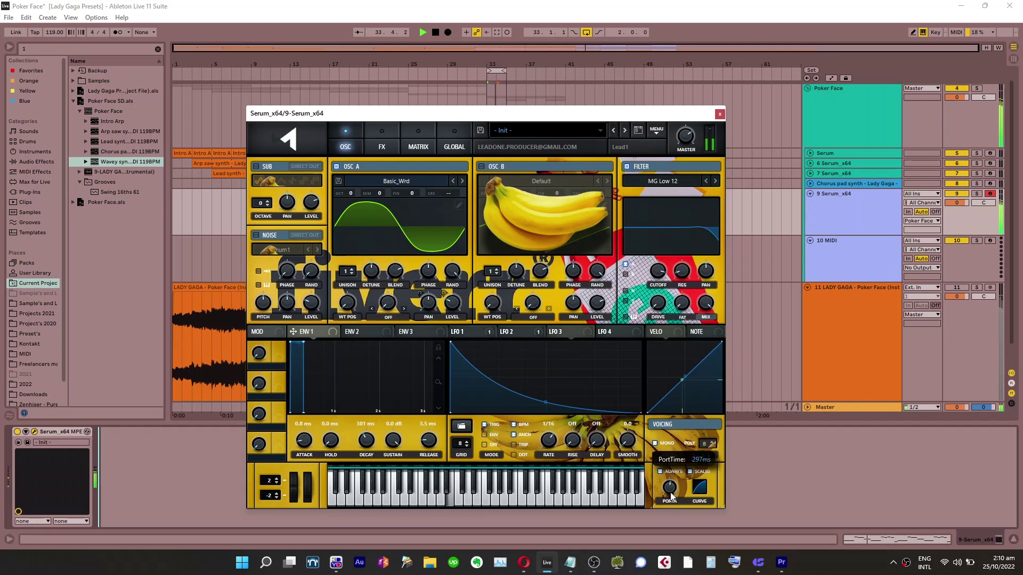
pyautogui.click(720, 114)
# Copy track 9's Serum onto MIDI track 10 and move the playback loop to bars 35–37
pyautogui.click(835, 224)
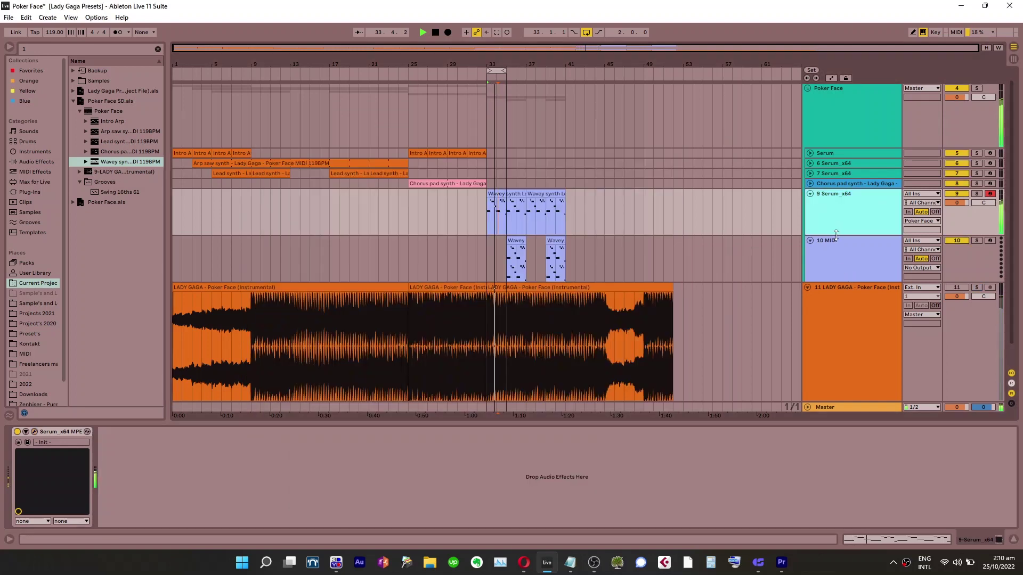
pyautogui.click(65, 431)
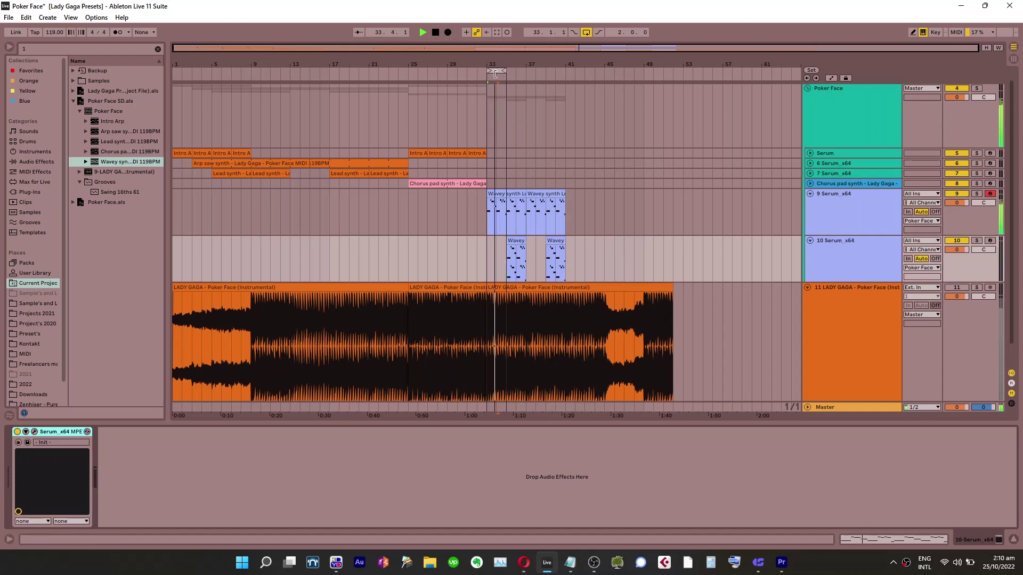
pyautogui.moveTo(501, 71); pyautogui.dragTo(519, 75)
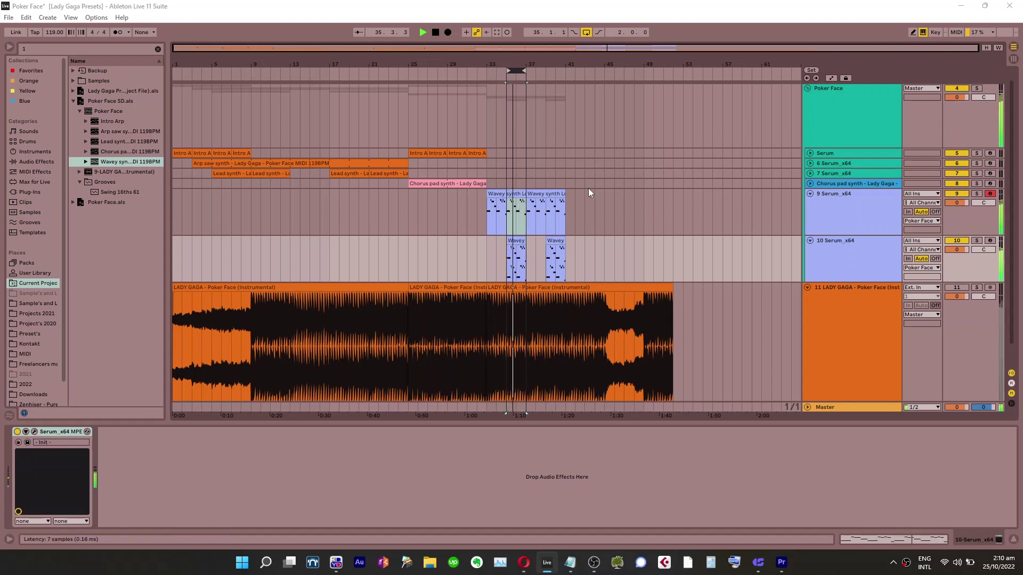
# Open track 10's Serum and compare the layered wavey synths with the original by switching the instrumental's solo on and off
pyautogui.hotkey('ctrl', 'alt', 'p')
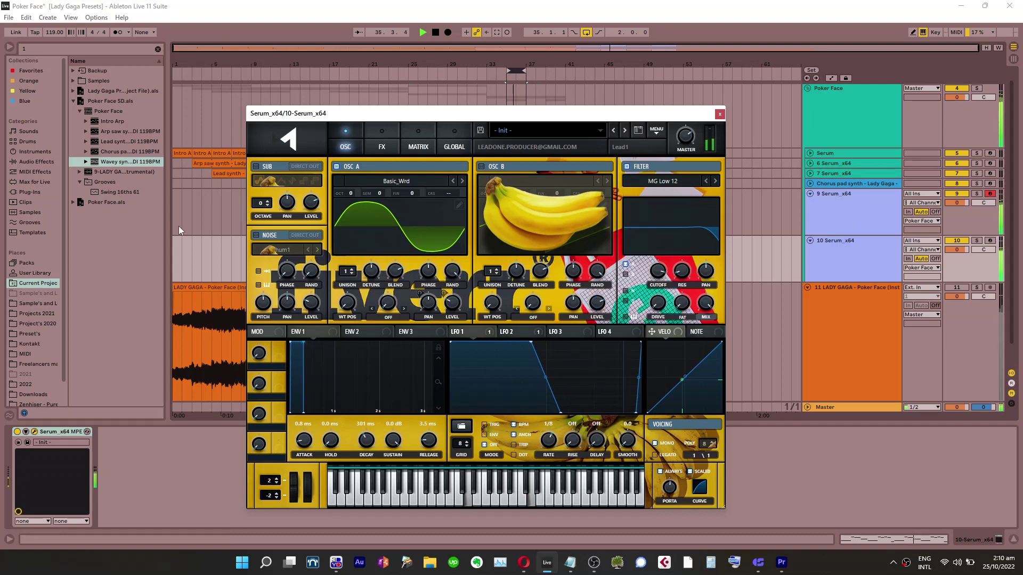
pyautogui.click(117, 235)
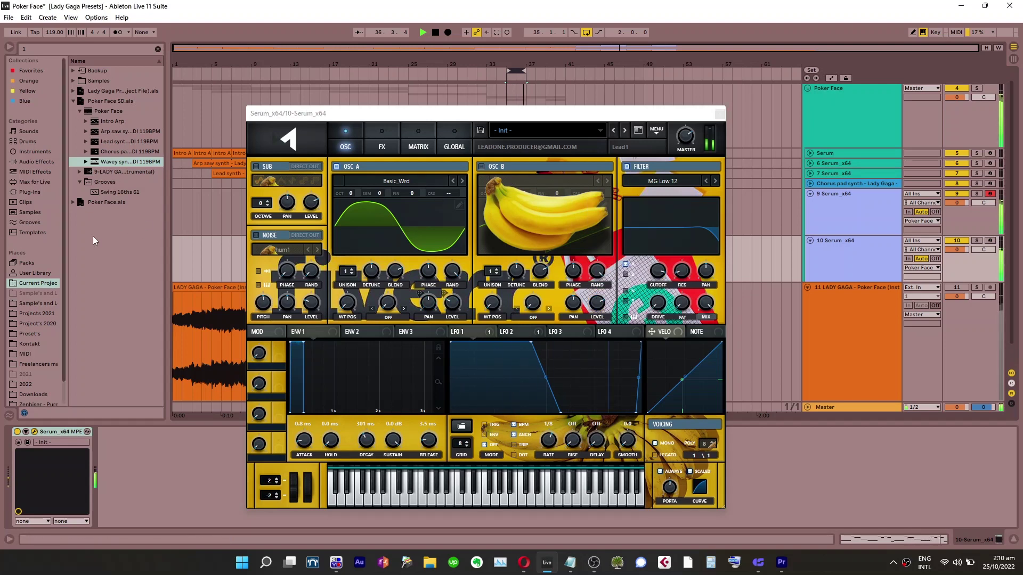
pyautogui.press('s')
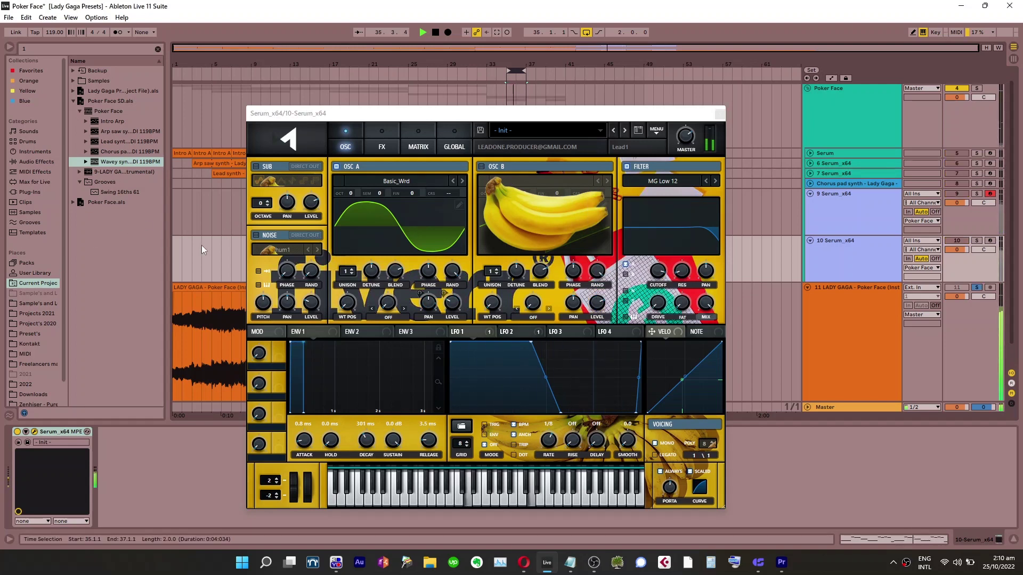
pyautogui.press('1')
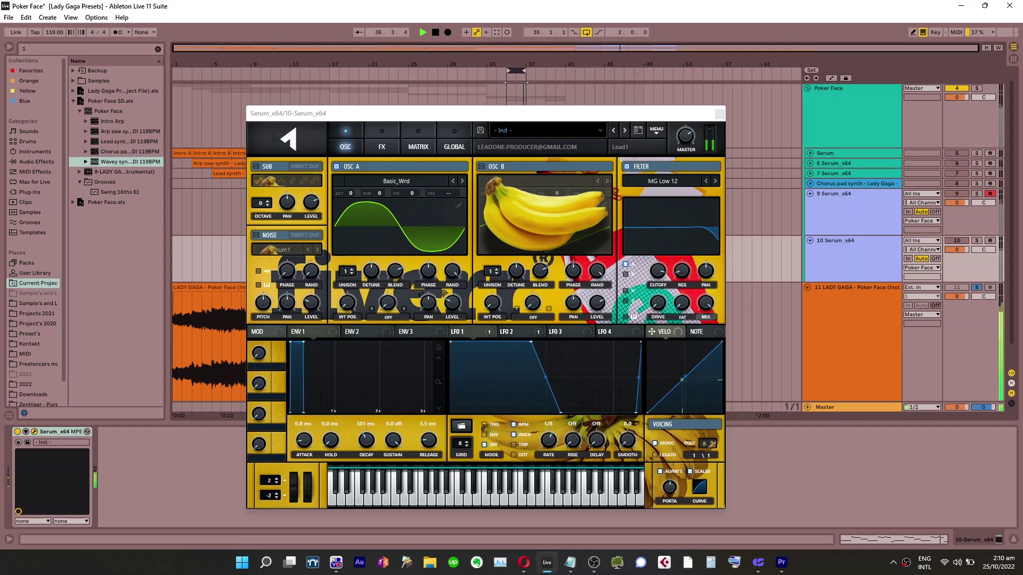
pyautogui.press('1')
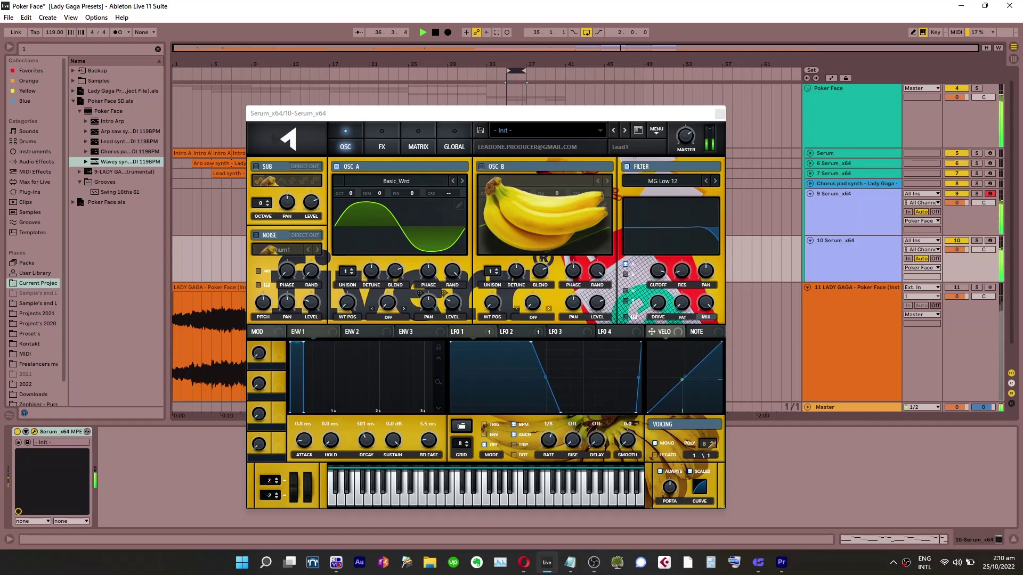
pyautogui.press('1')
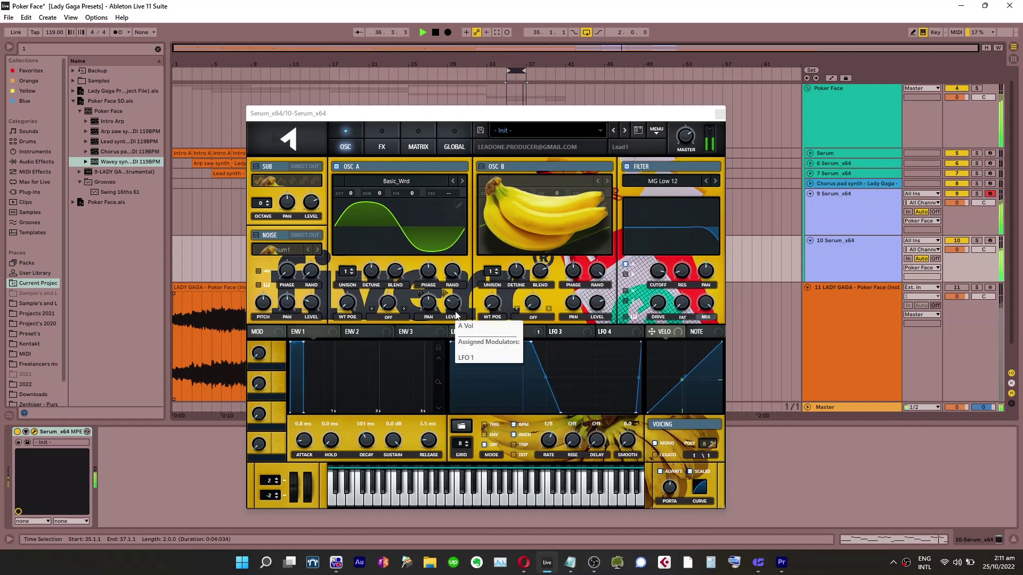
pyautogui.click(977, 288)
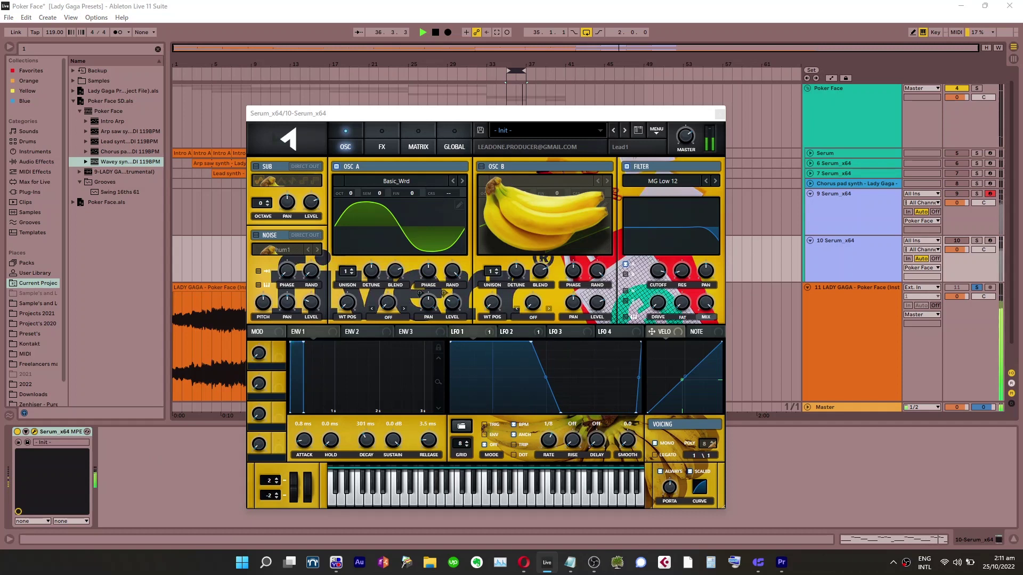
pyautogui.click(976, 288)
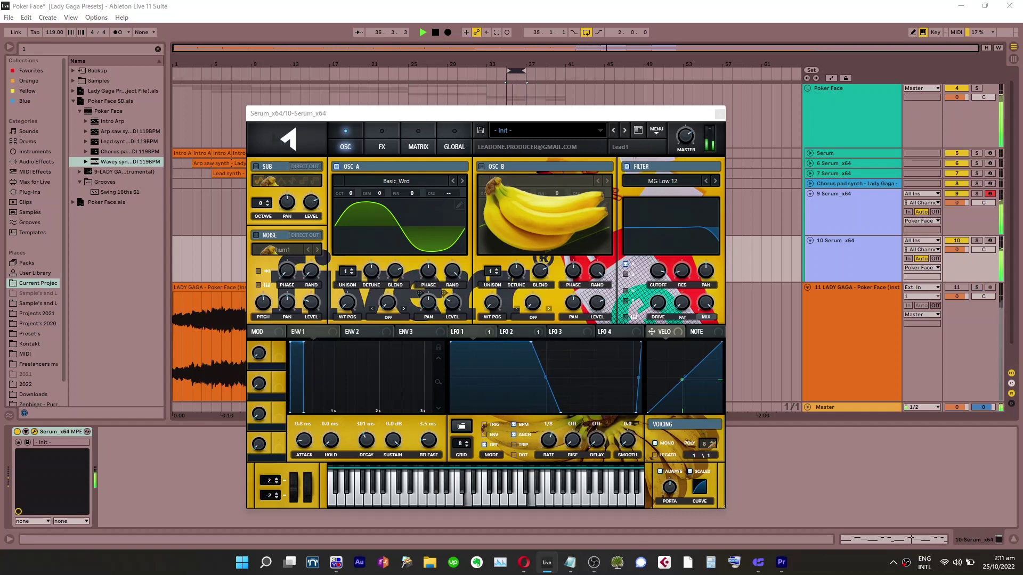
pyautogui.click(977, 288)
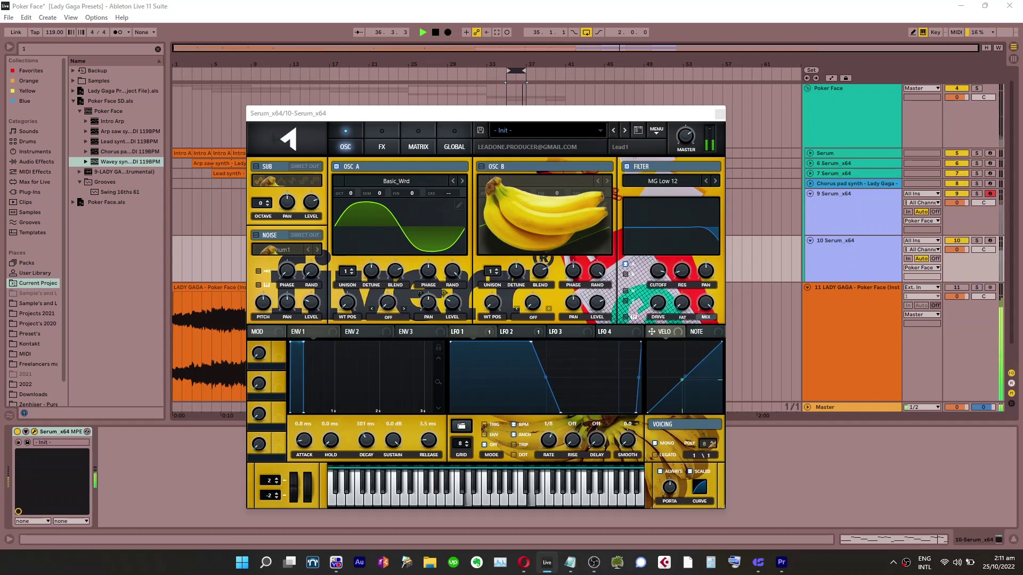
# Review the distortion, chorus, reverb and EQ effects in track 10's Serum, return to the oscillators and close the plugin window
pyautogui.click(382, 136)
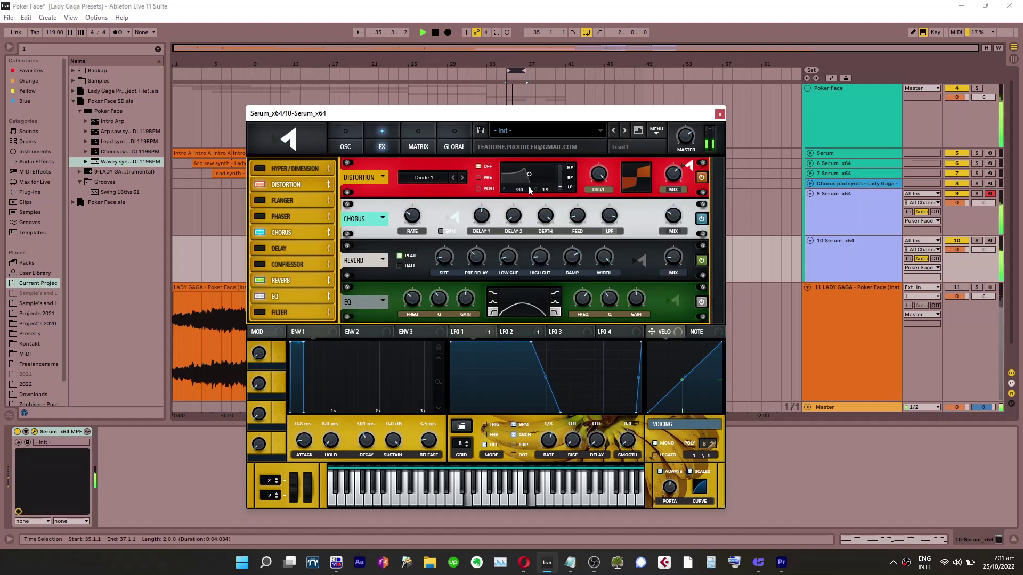
pyautogui.moveTo(688, 164)
pyautogui.moveTo(688, 164); pyautogui.dragTo(688, 153)
pyautogui.click(349, 145)
pyautogui.click(720, 114)
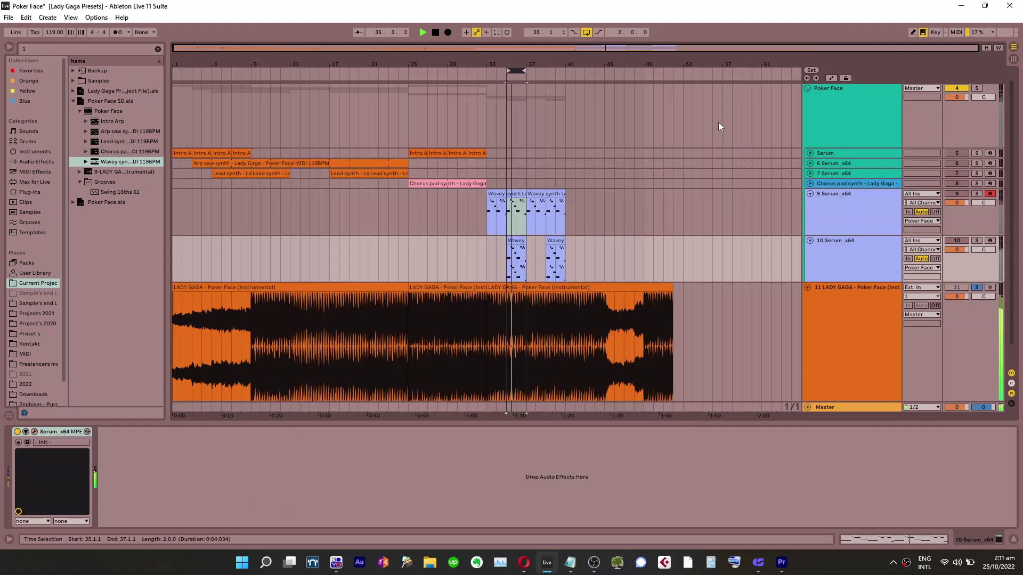
# Select track 10 and check the finished wavey synth loop at bars 35–37 once more against the soloed instrumental
pyautogui.click(862, 259)
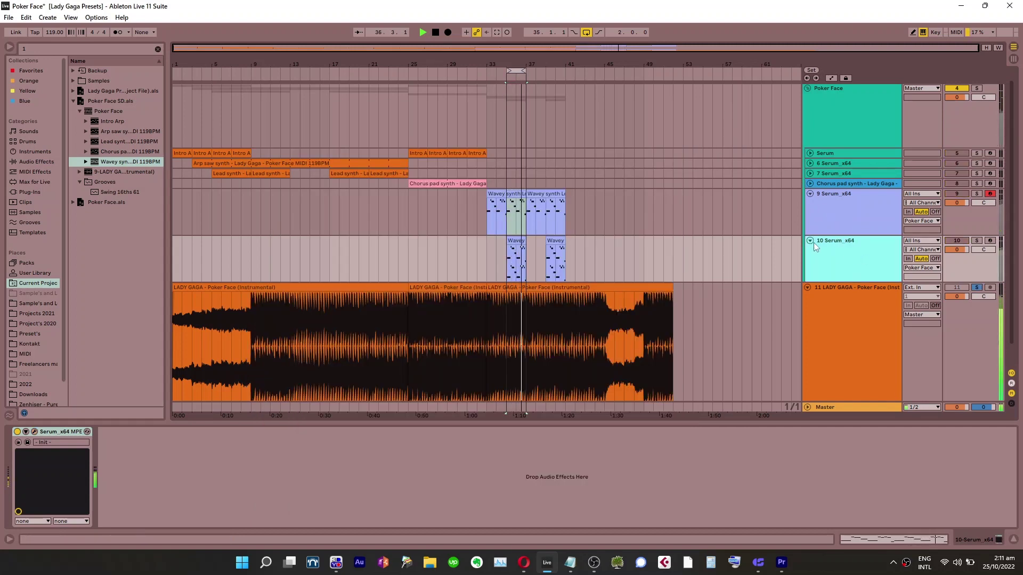
pyautogui.press('1')
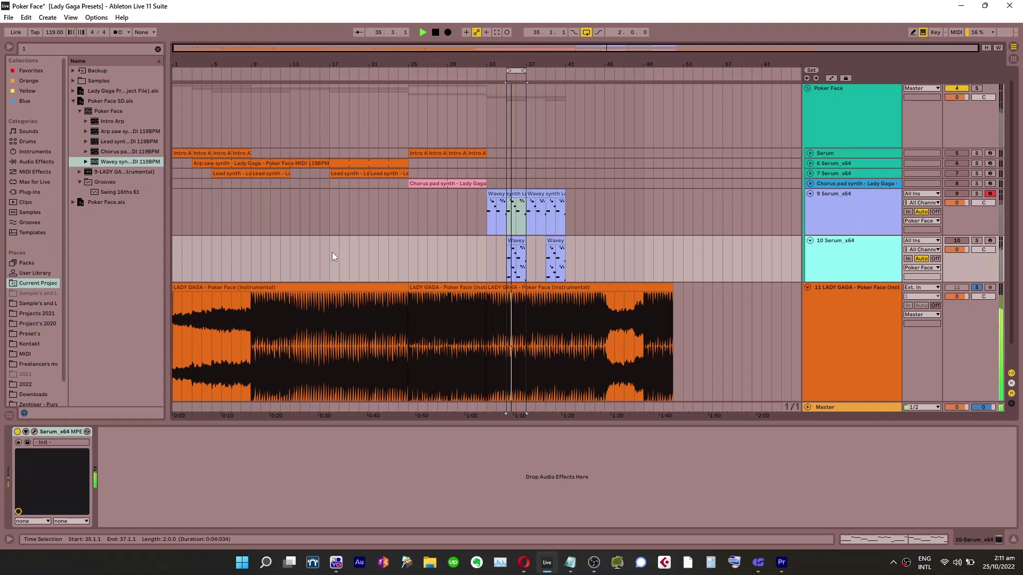
pyautogui.press('1')
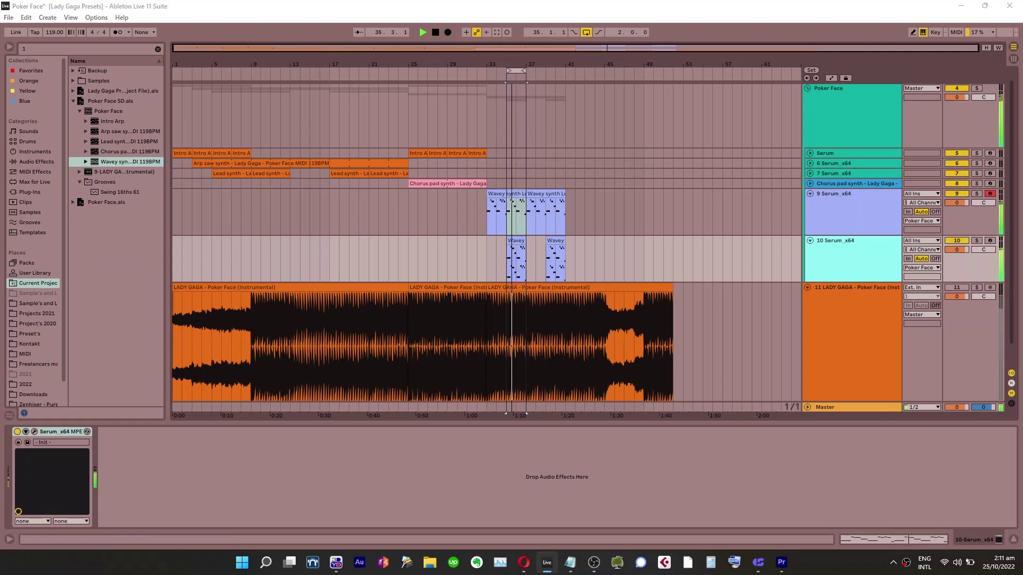
pyautogui.click(367, 469)
pyautogui.press('1')
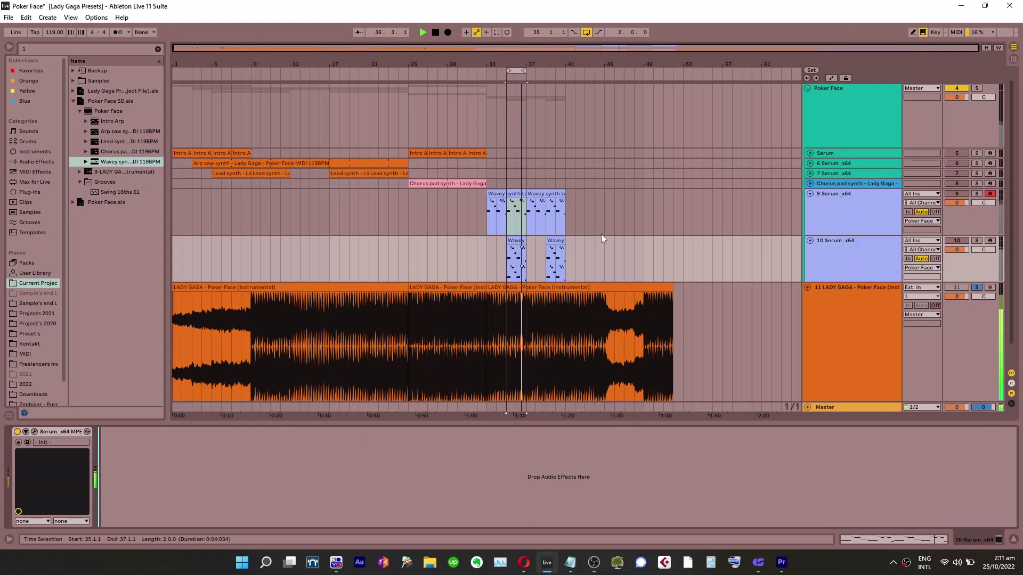
pyautogui.scroll(-2, 681, 229)
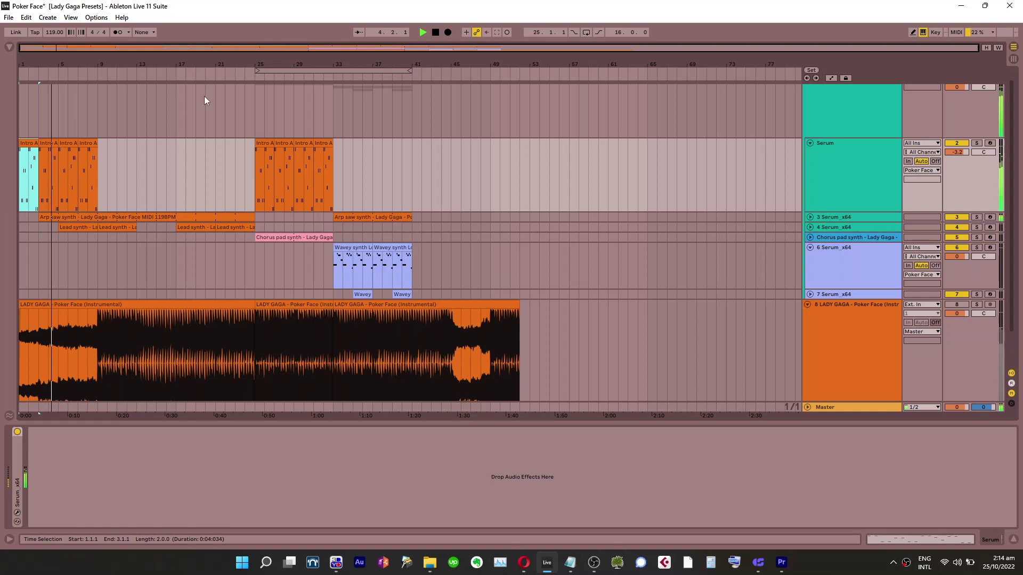
# Raise the system's playback volume while the full synth arrangement plays from the intro
pyautogui.scroll(1, 204, 96)
pyautogui.press('XF86AudioRaiseVolume')
pyautogui.press('XF86AudioRaiseVolume')
pyautogui.press('XF86AudioRaiseVolume')
pyautogui.press('XF86AudioRaiseVolume')
pyautogui.press('XF86AudioRaiseVolume')
pyautogui.press('XF86AudioRaiseVolume')
pyautogui.press('XF86AudioRaiseVolume')
pyautogui.press('XF86AudioRaiseVolume')
pyautogui.press('XF86AudioRaiseVolume')
pyautogui.press('XF86AudioRaiseVolume')
pyautogui.press('XF86AudioRaiseVolume')
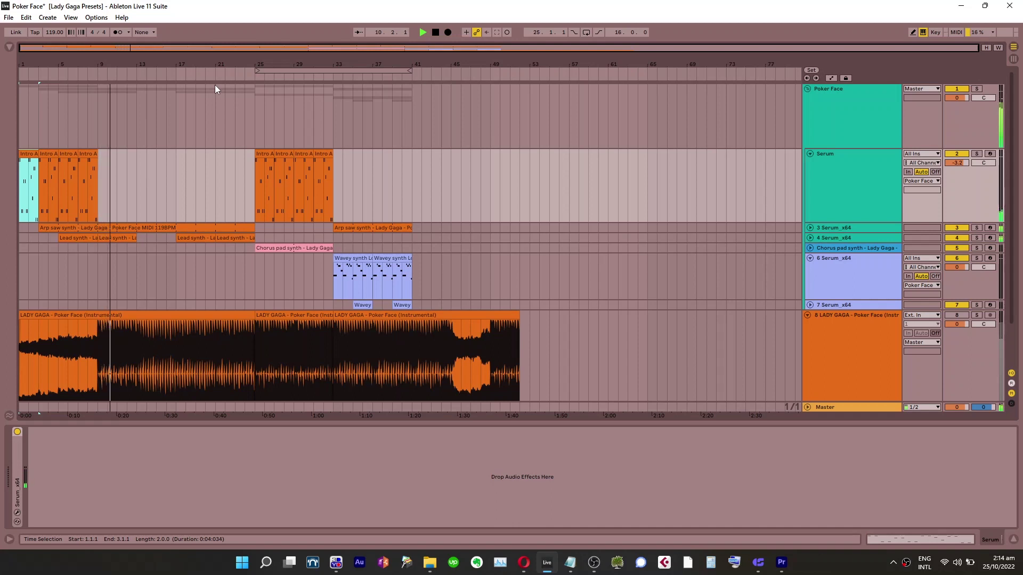
# Compare the combined synths with the original across bars 12–21 by switching the instrumental's solo on and off
pyautogui.press('s')
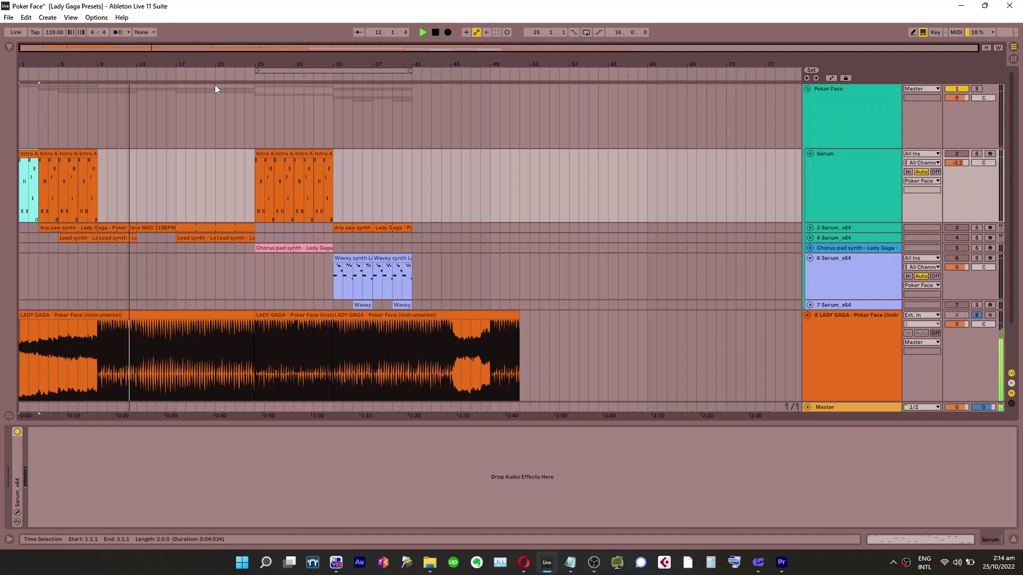
pyautogui.press('s')
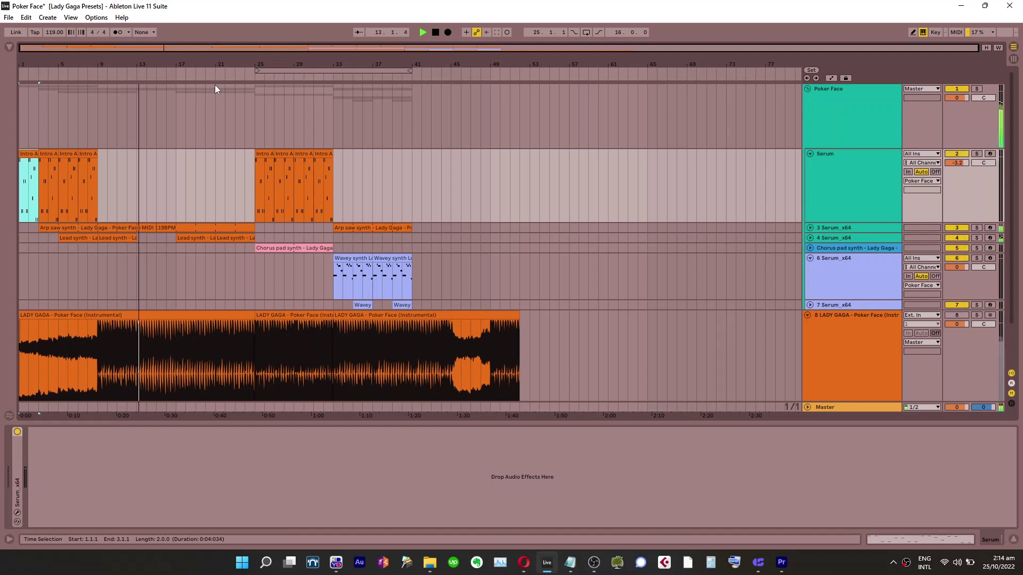
pyautogui.press('s')
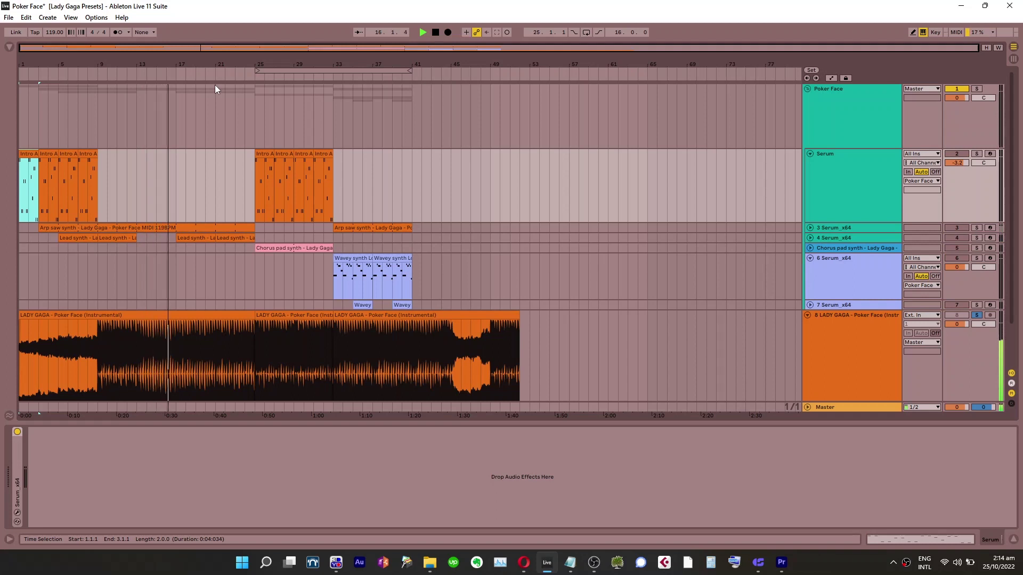
pyautogui.press('s')
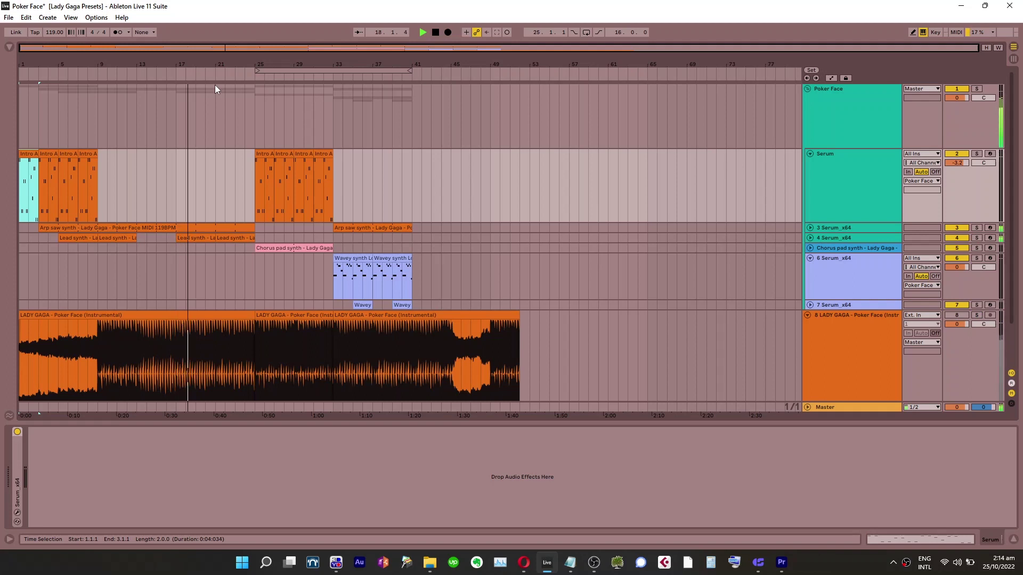
pyautogui.press('s')
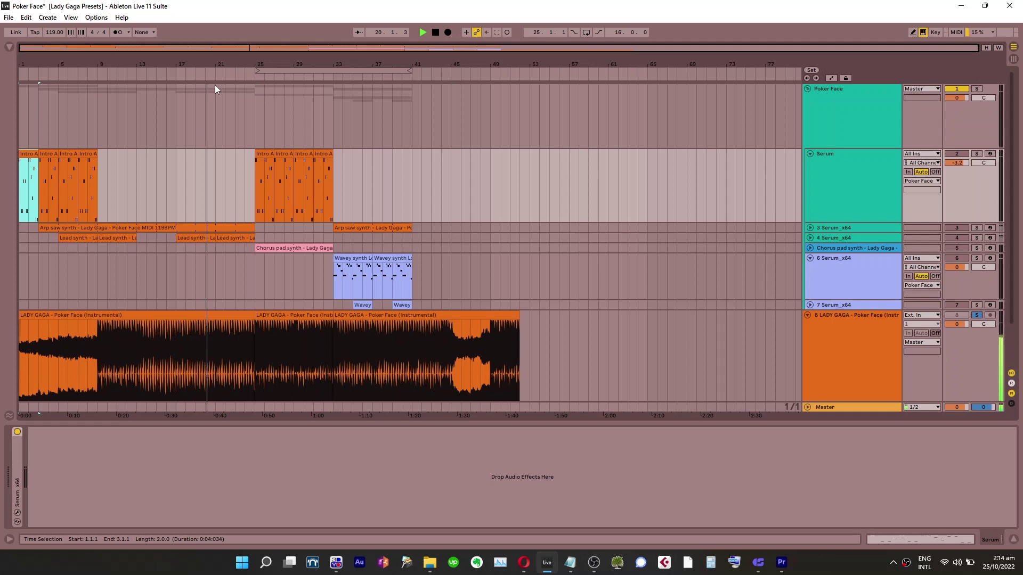
pyautogui.press('s')
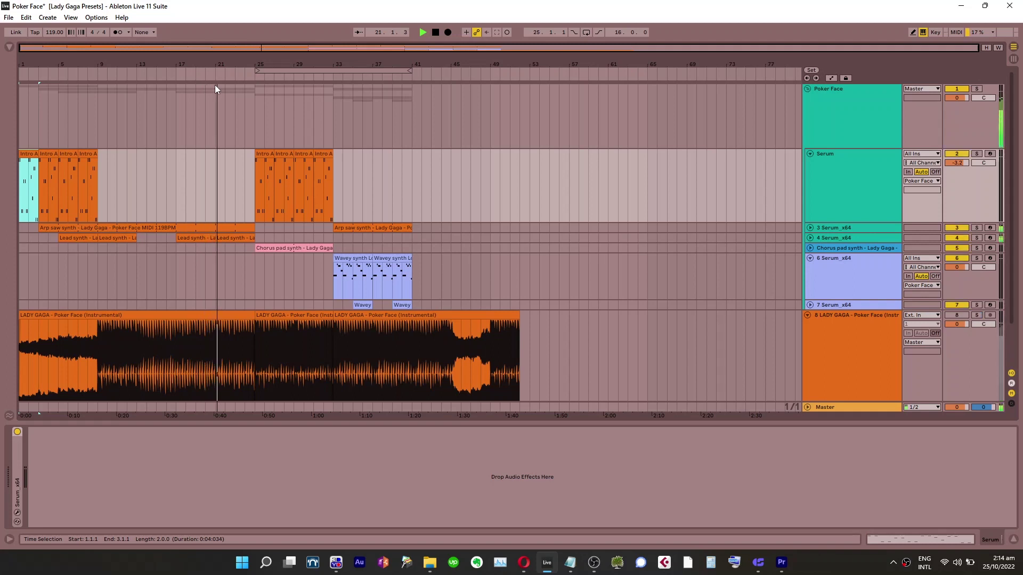
# Unfold track 4 with the lead synth and set its volume to 2.0 dB
pyautogui.click(834, 238)
pyautogui.click(810, 238)
pyautogui.moveTo(958, 248); pyautogui.dragTo(958, 241)
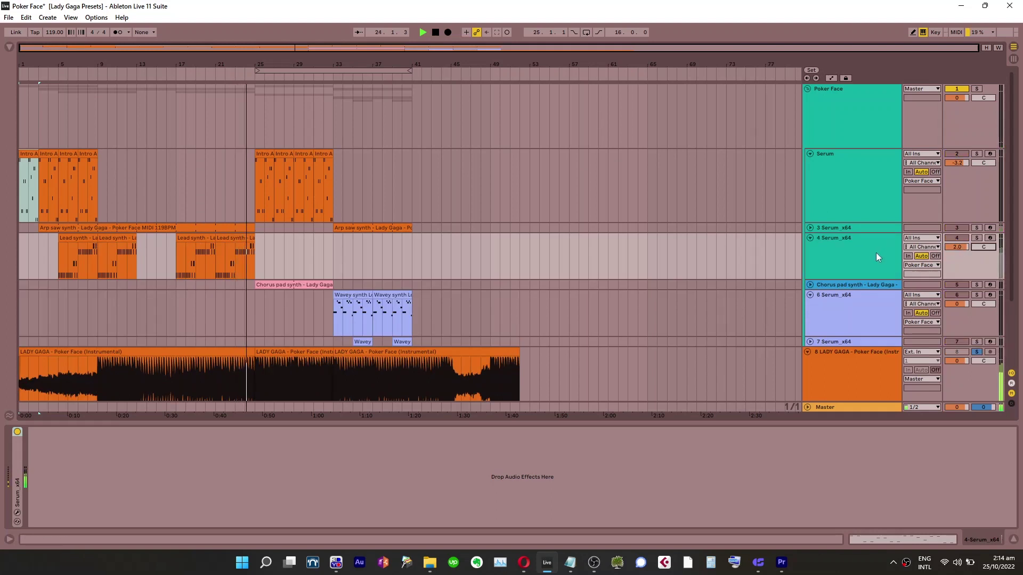
pyautogui.click(282, 260)
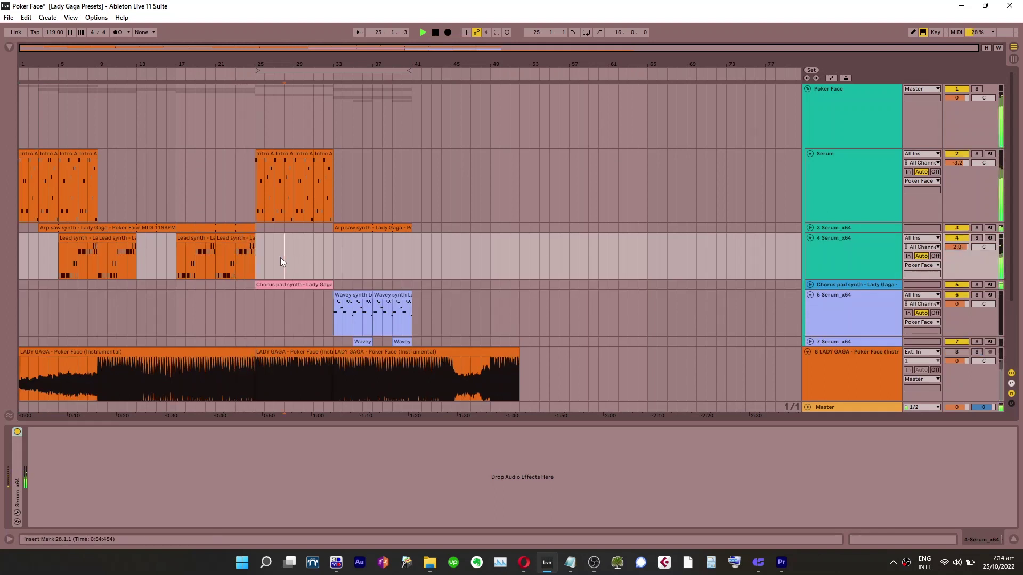
pyautogui.click(277, 240)
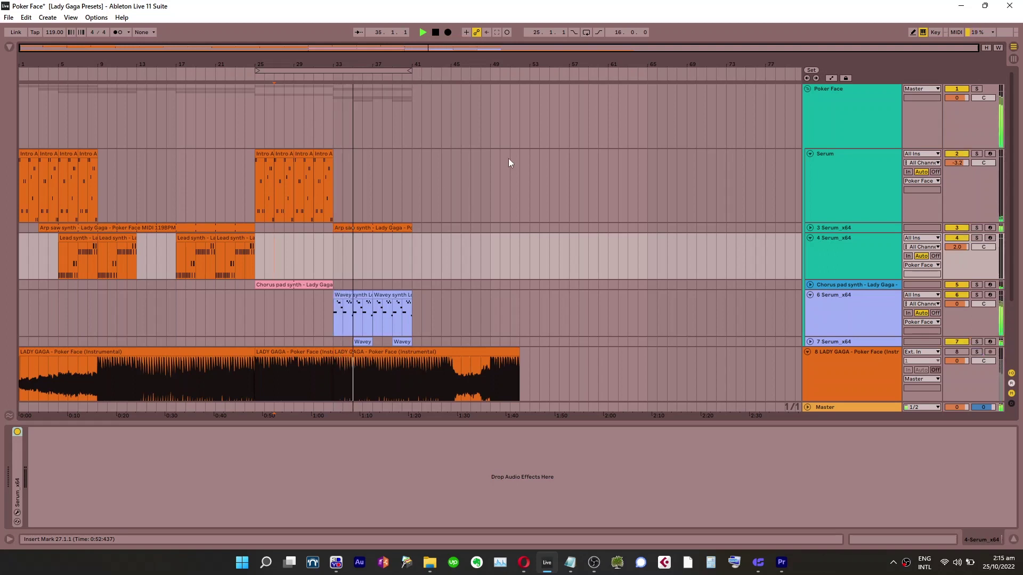
# Unfold track 7 and set track 6's volume to 4.0 dB, checking the wavey synths against the soloed instrumental
pyautogui.moveTo(956, 304); pyautogui.dragTo(953, 305)
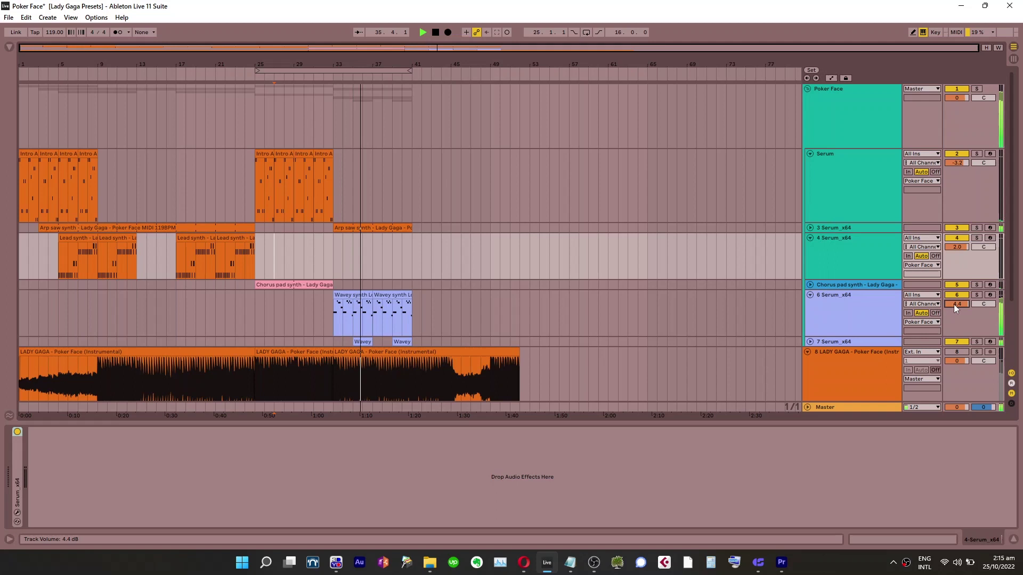
pyautogui.click(810, 342)
pyautogui.click(574, 296)
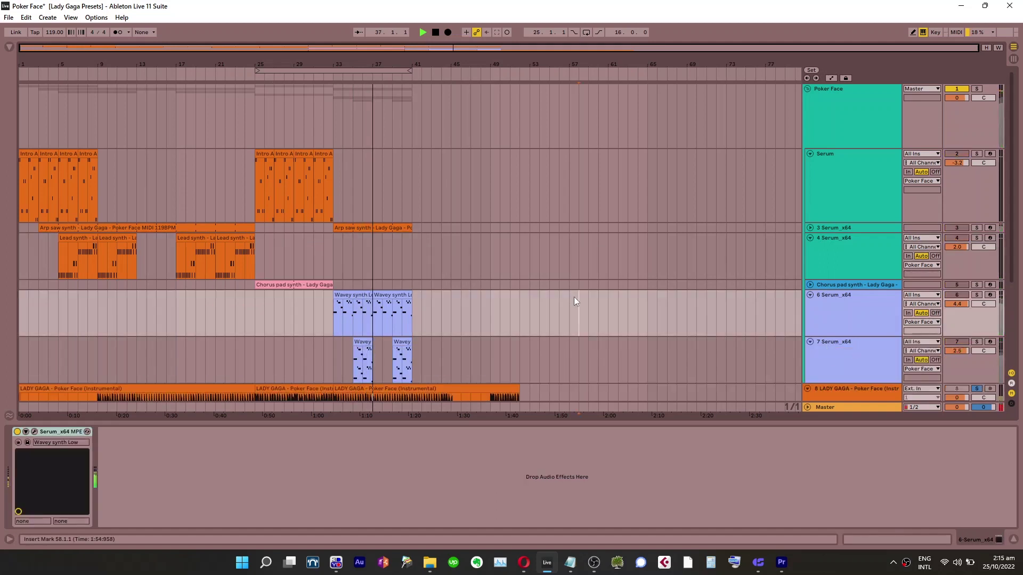
pyautogui.click(426, 314)
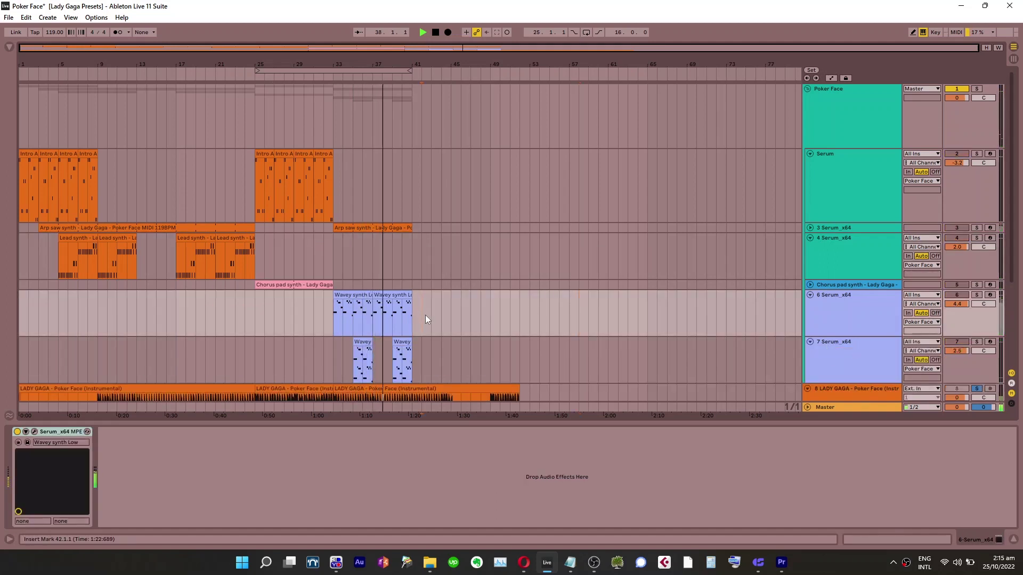
pyautogui.click(628, 311)
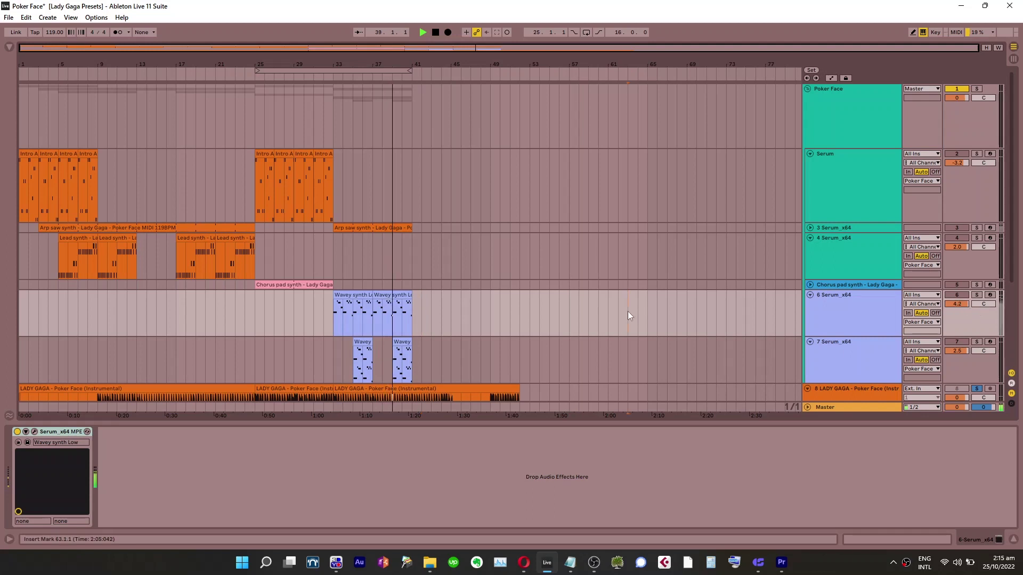
pyautogui.press('s')
pyautogui.moveTo(957, 305); pyautogui.dragTo(957, 306)
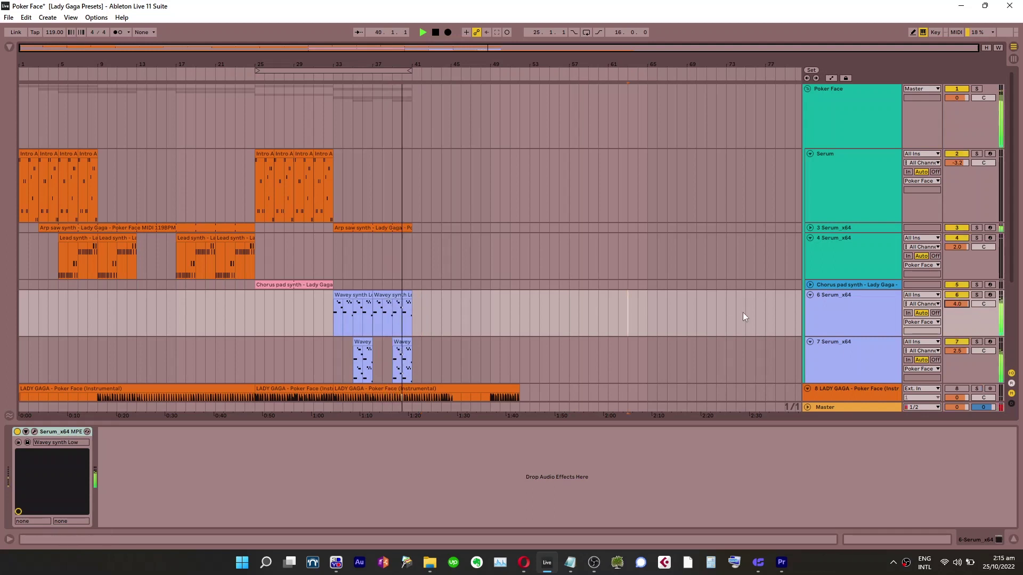
pyautogui.keyDown('shift'); pyautogui.click(522, 321); pyautogui.keyUp('shift')
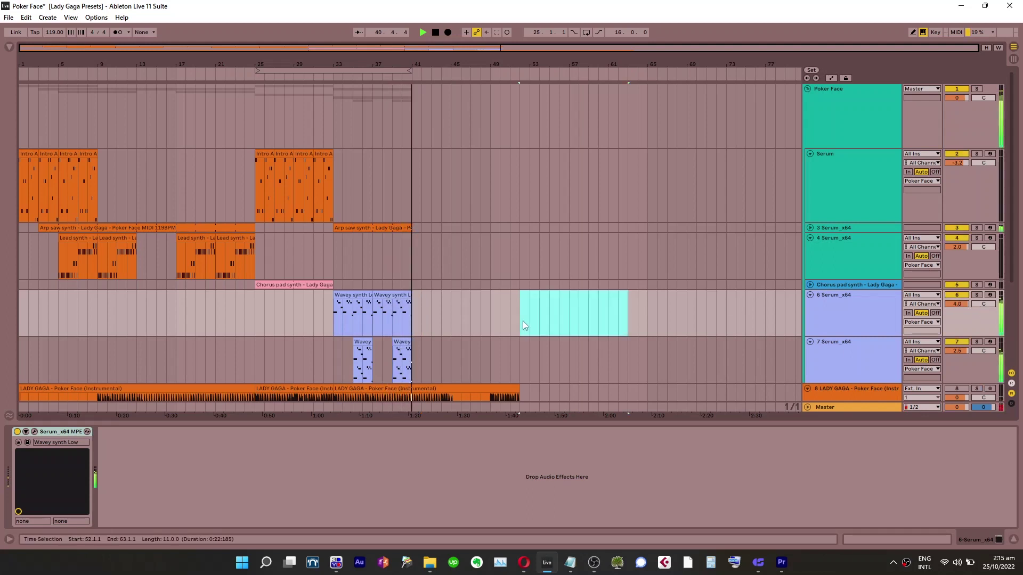